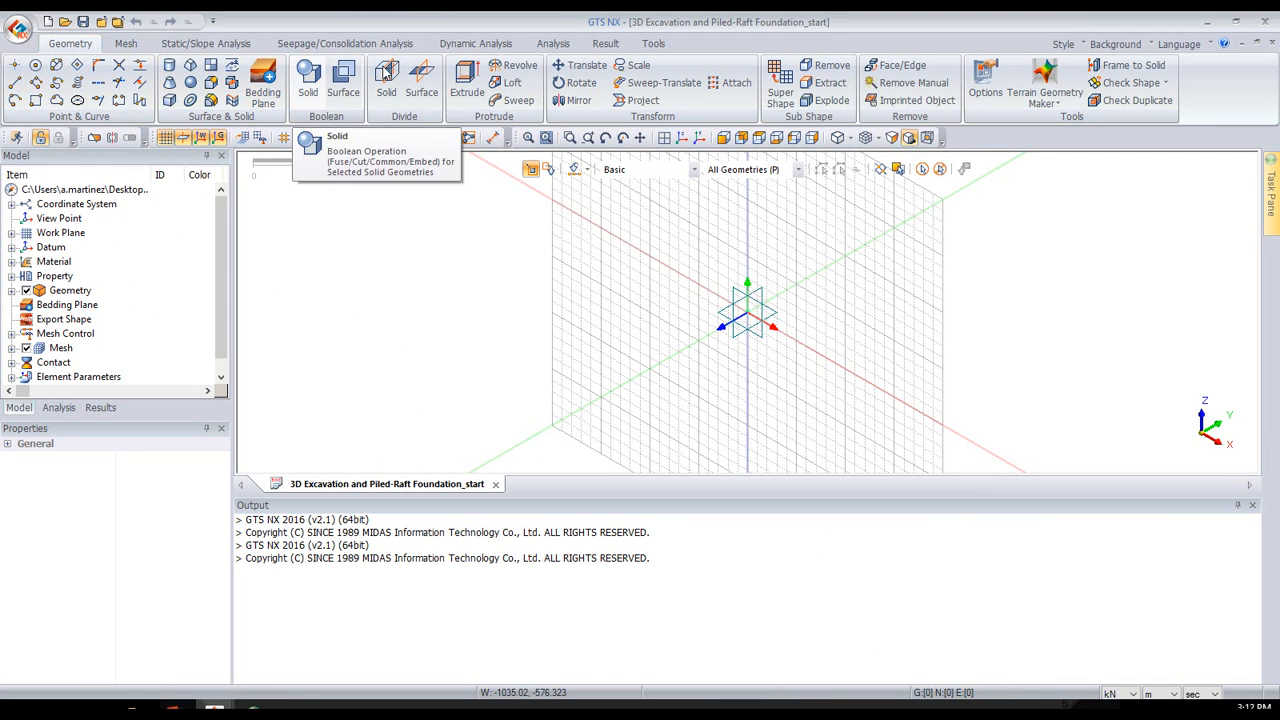
# - Open the Sand entry in the model's material list for review
pyautogui.click(139, 45)
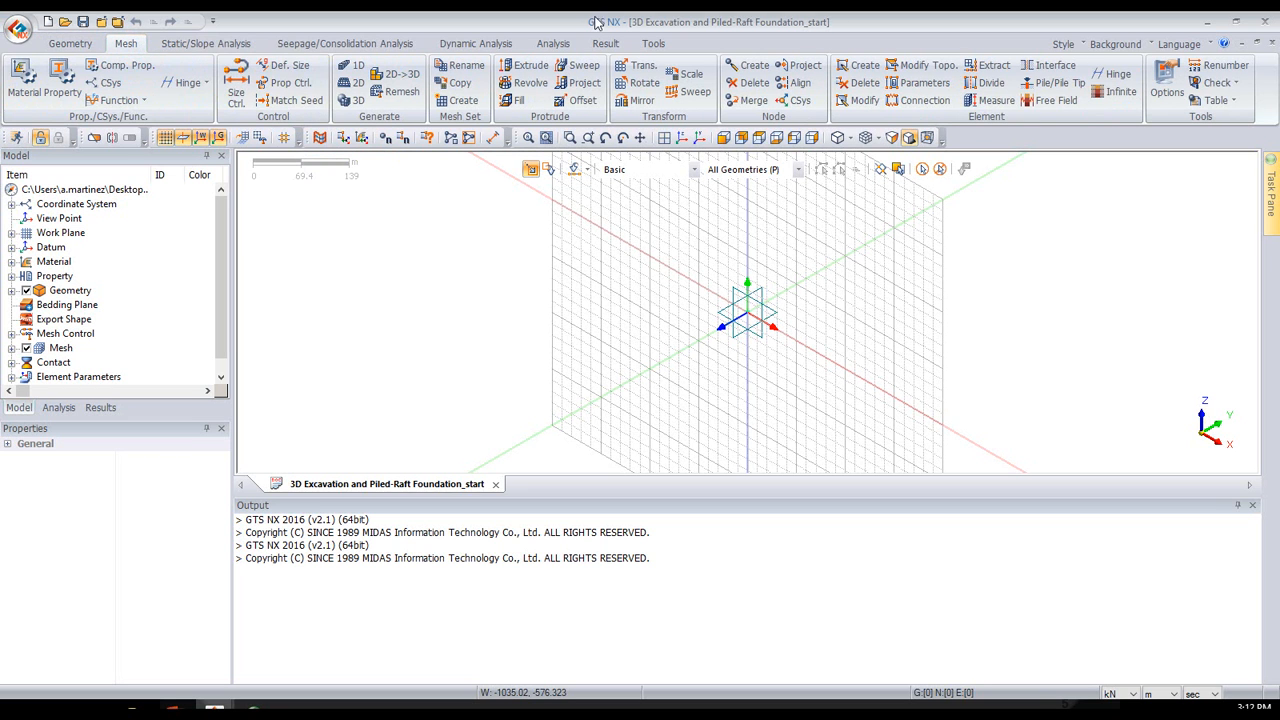
pyautogui.click(30, 89)
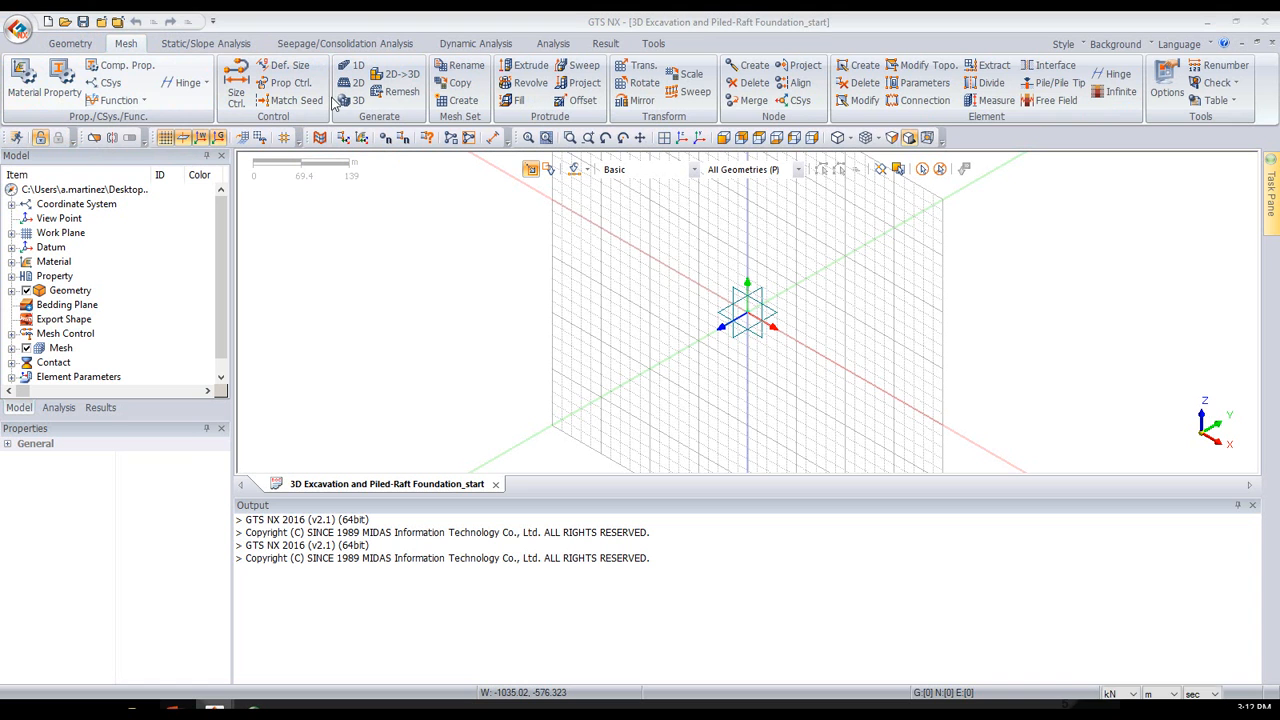
pyautogui.moveTo(970, 202); pyautogui.dragTo(555, 185)
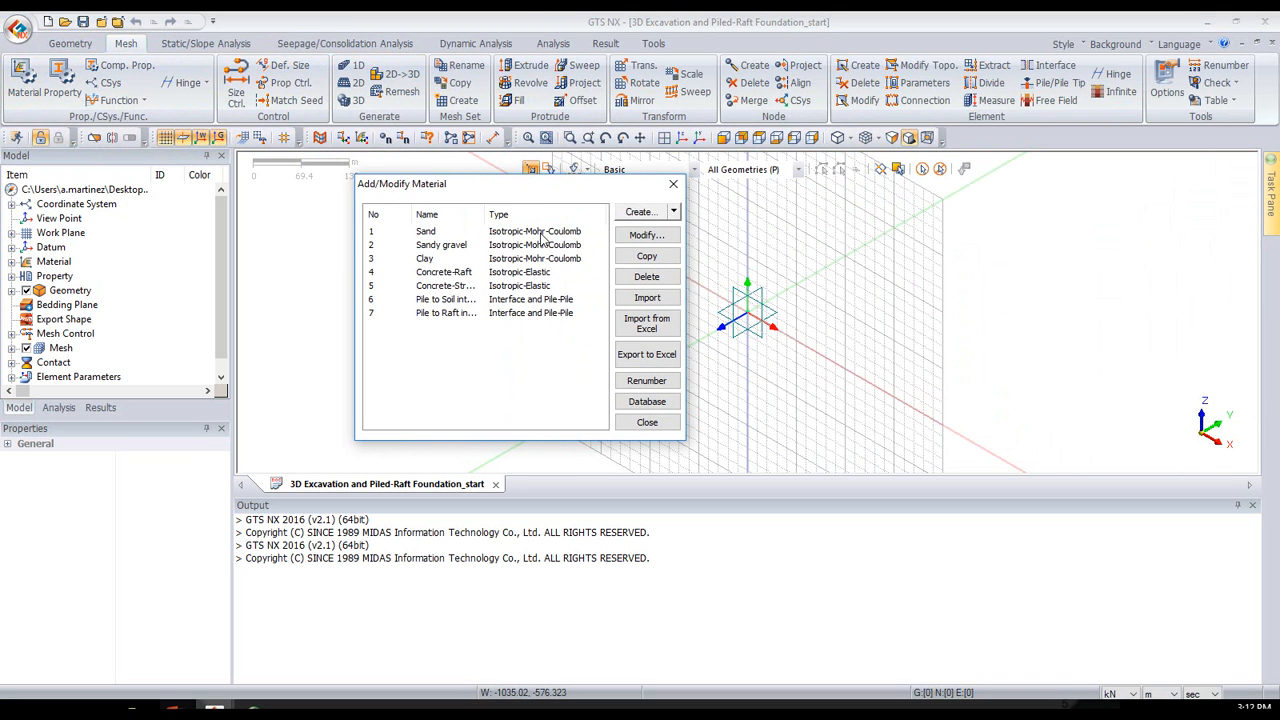
pyautogui.click(550, 233)
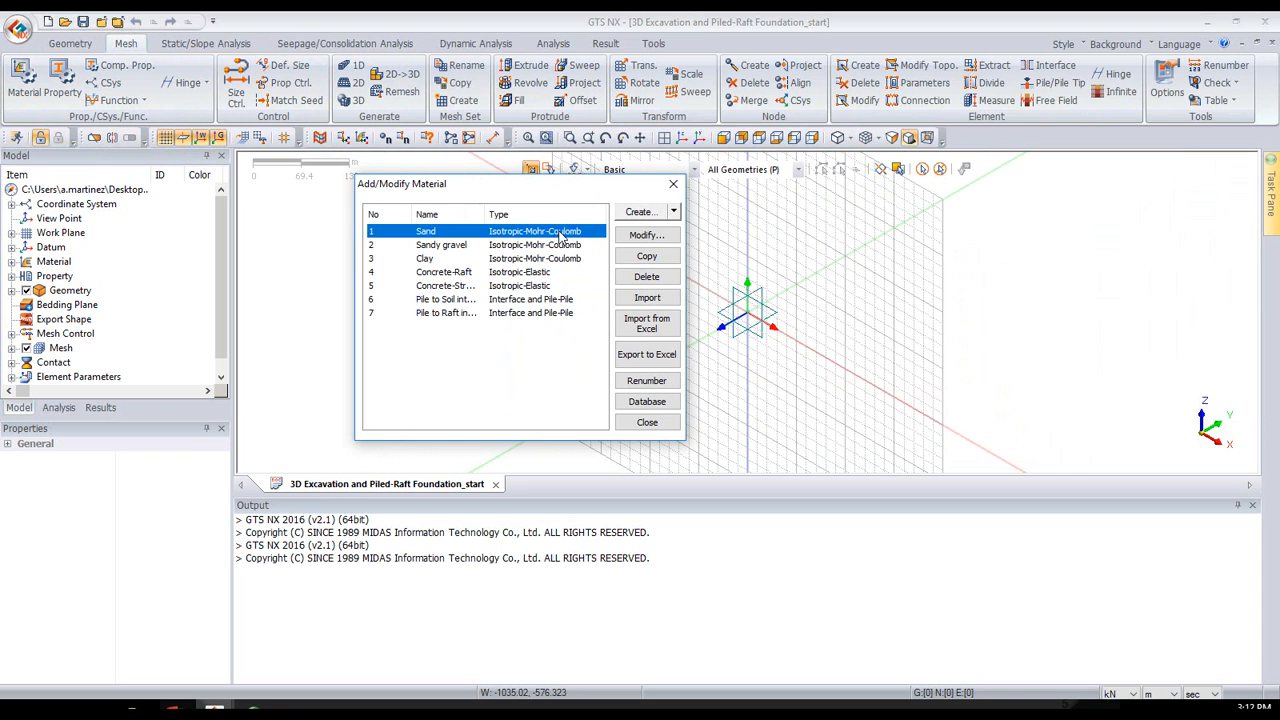
pyautogui.click(674, 213)
pyautogui.click(536, 242)
pyautogui.click(540, 234)
pyautogui.click(632, 239)
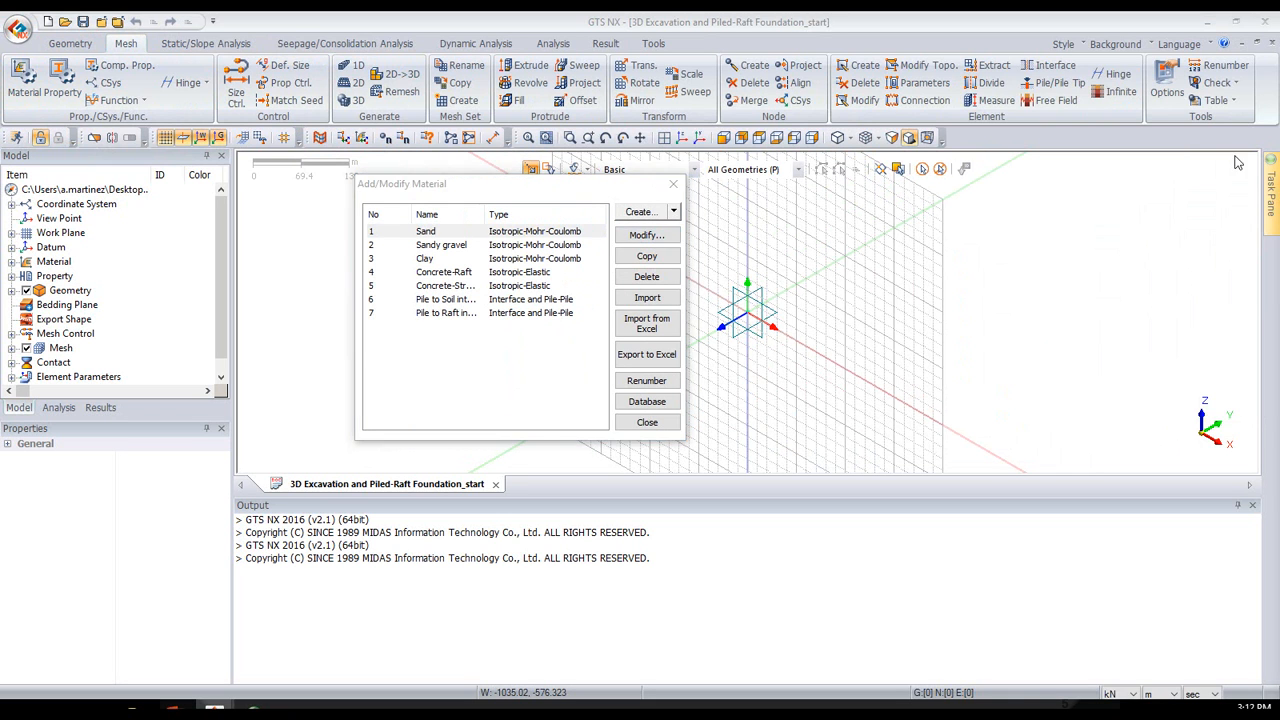
pyautogui.moveTo(1279, 180); pyautogui.dragTo(788, 61)
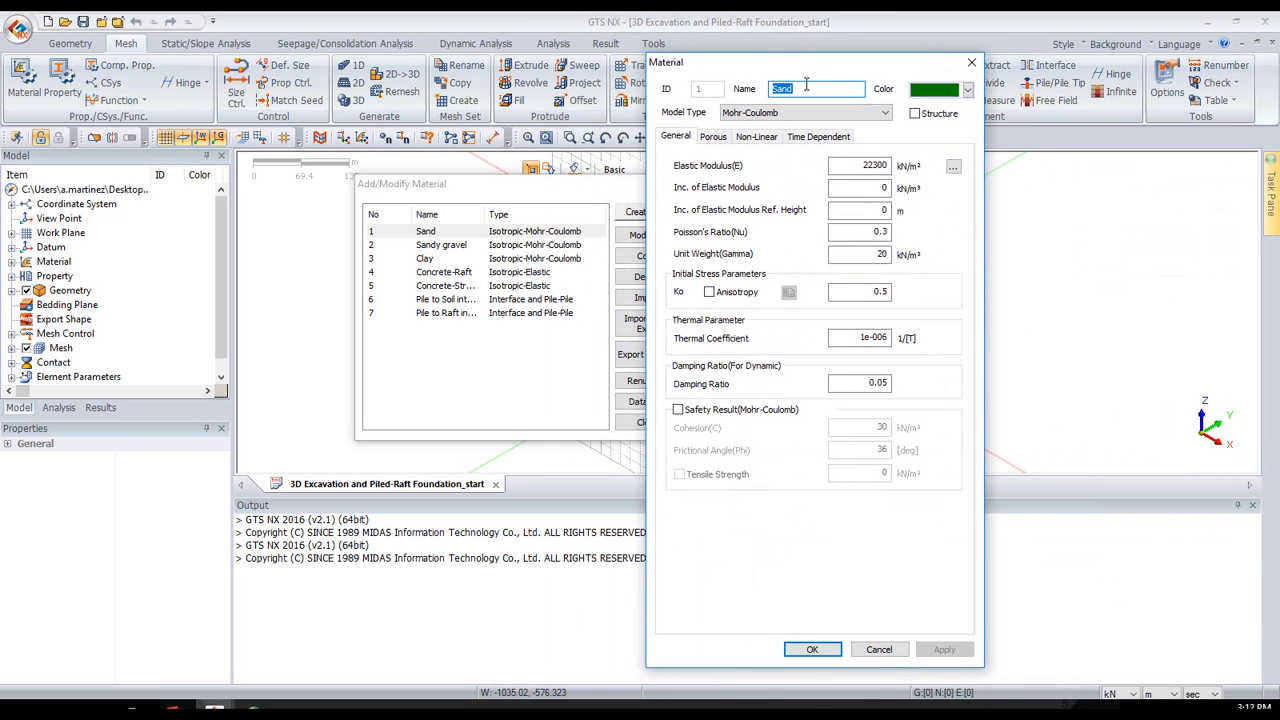
# - Examine the available constitutive model types for the Sand material, then close the material definitions
pyautogui.click(806, 117)
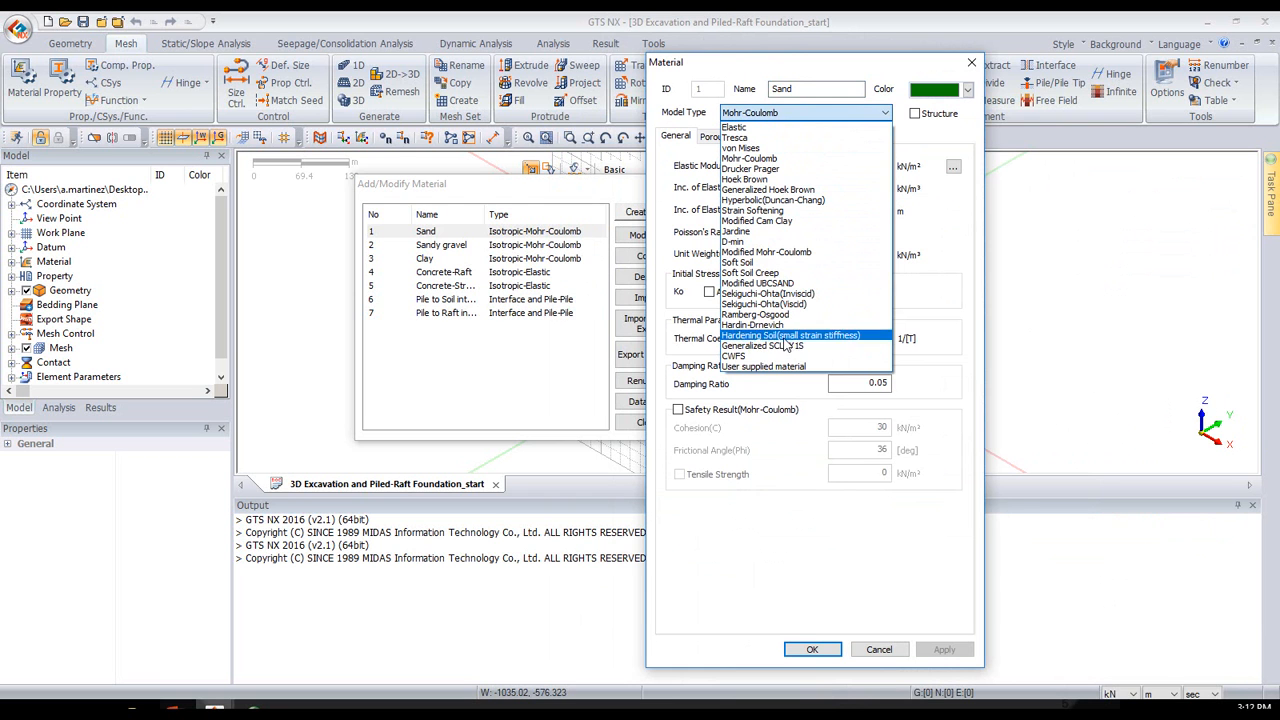
pyautogui.click(871, 114)
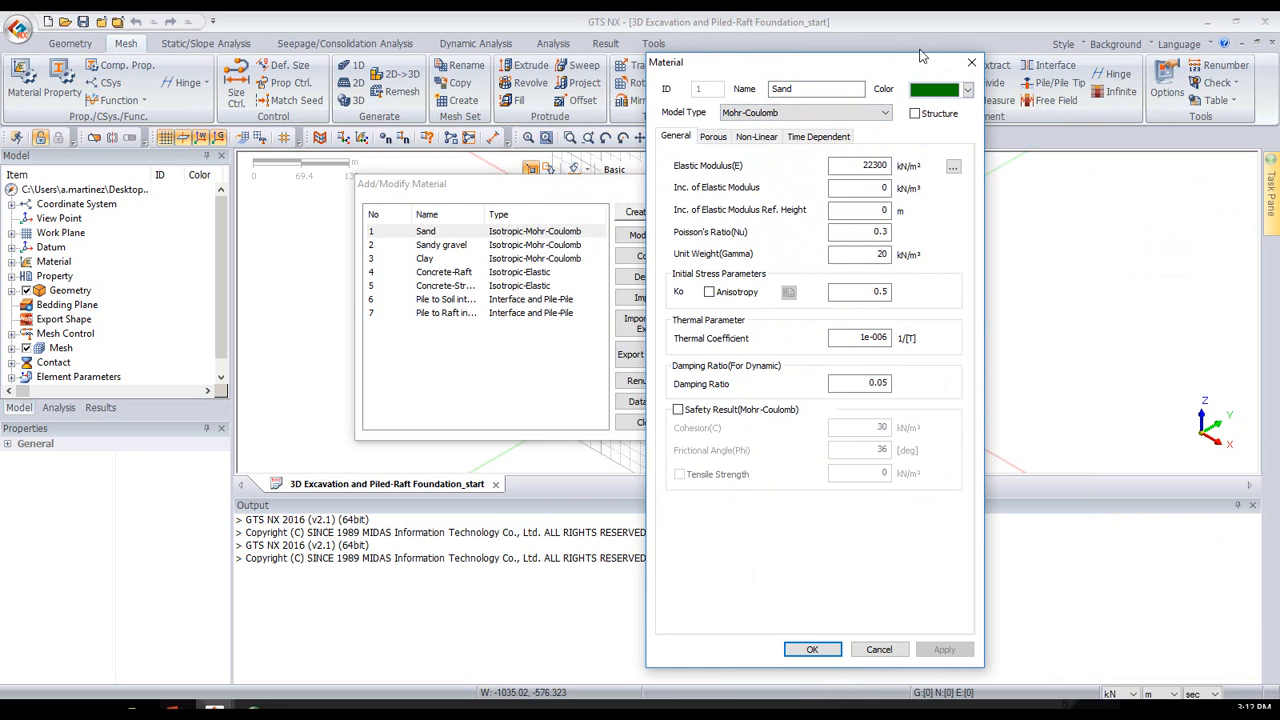
pyautogui.click(971, 62)
pyautogui.click(674, 184)
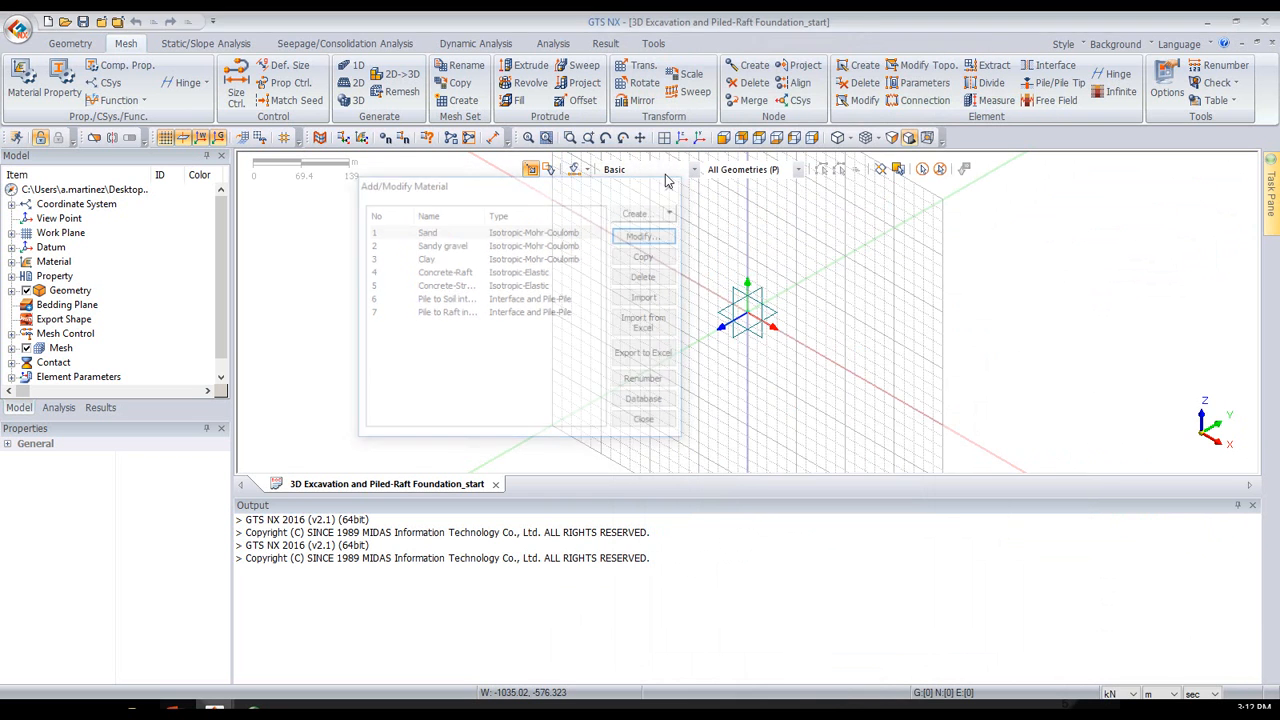
# - Open the property list, check the Wall shell entry, and open the Pile beam property for review
pyautogui.click(57, 86)
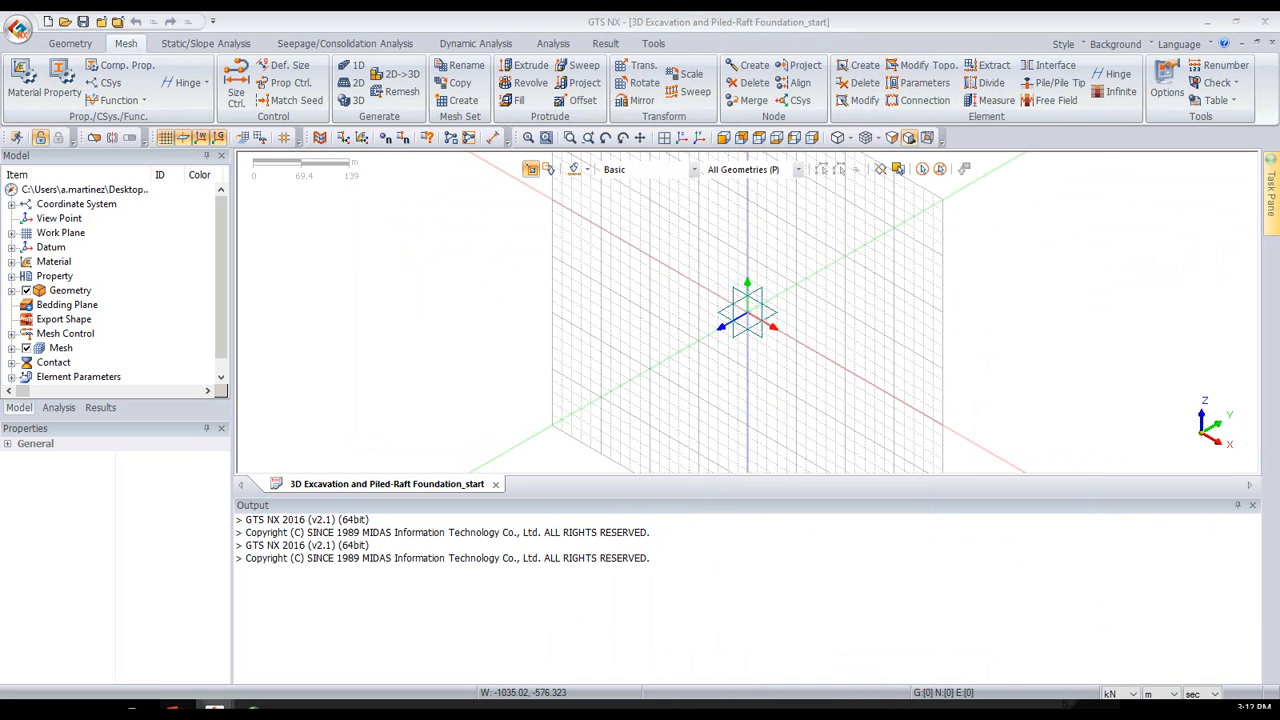
pyautogui.moveTo(862, 110); pyautogui.dragTo(595, 162)
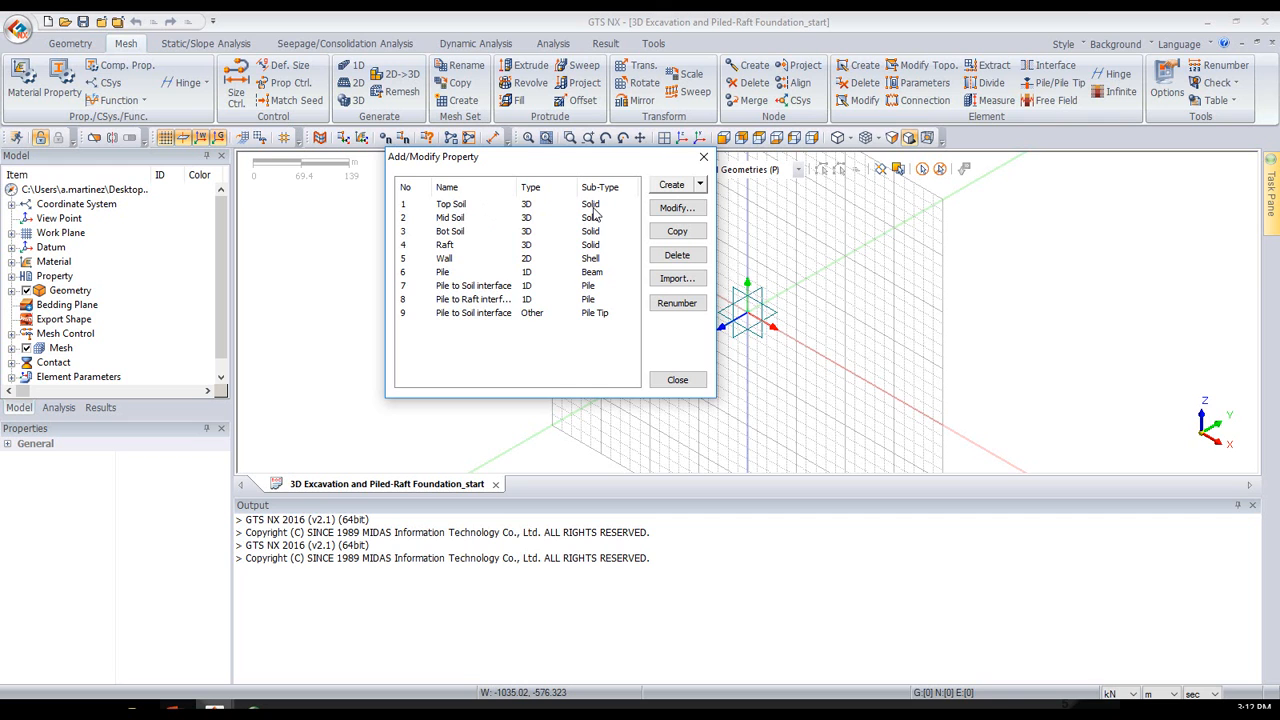
pyautogui.click(456, 263)
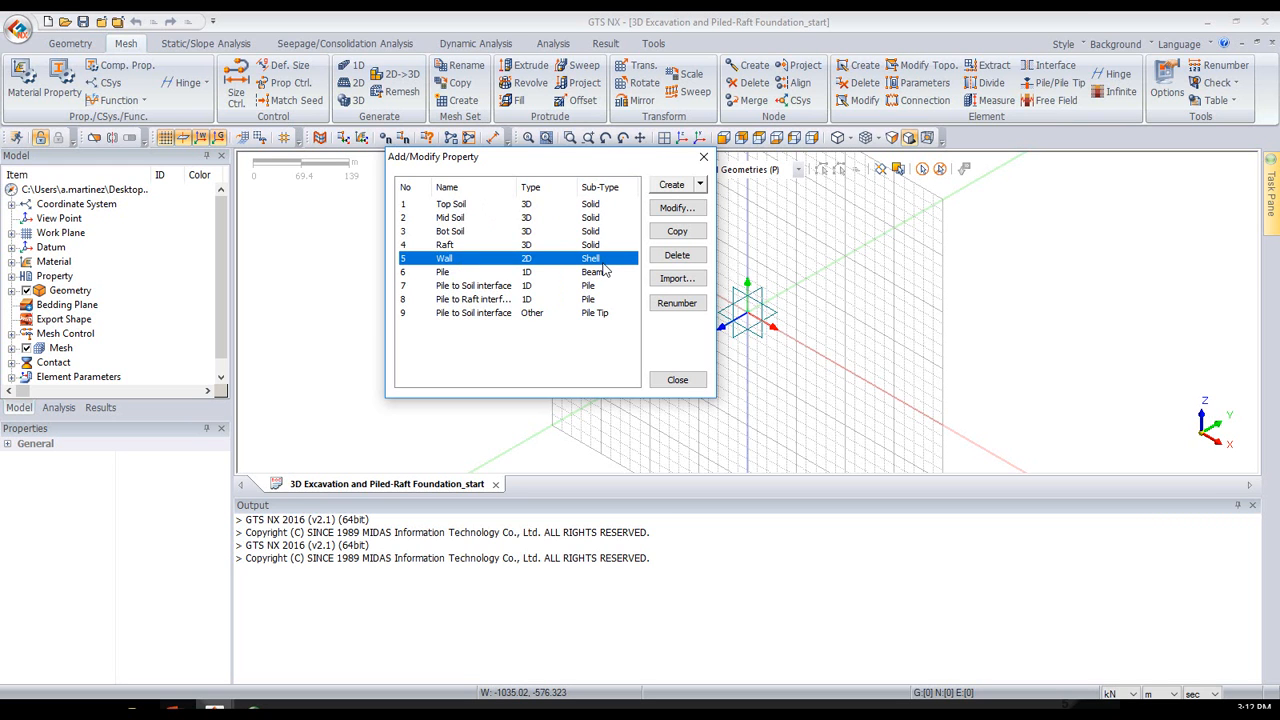
pyautogui.click(530, 273)
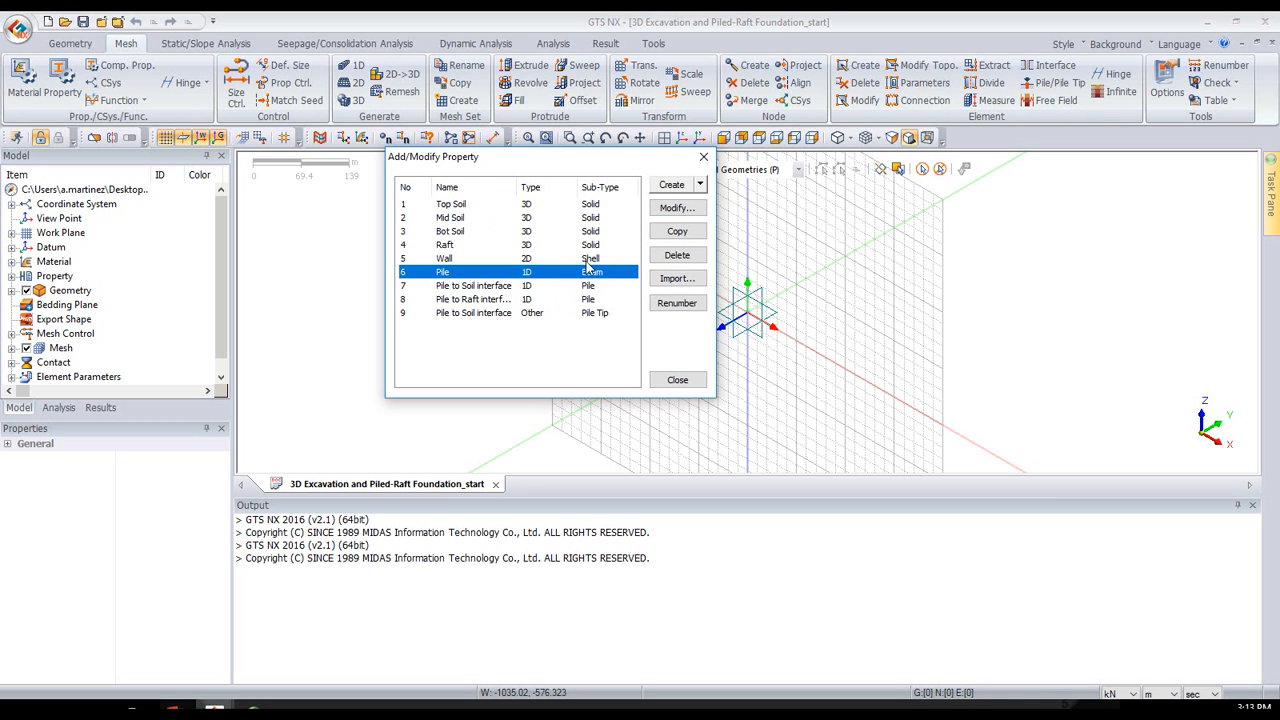
pyautogui.click(672, 208)
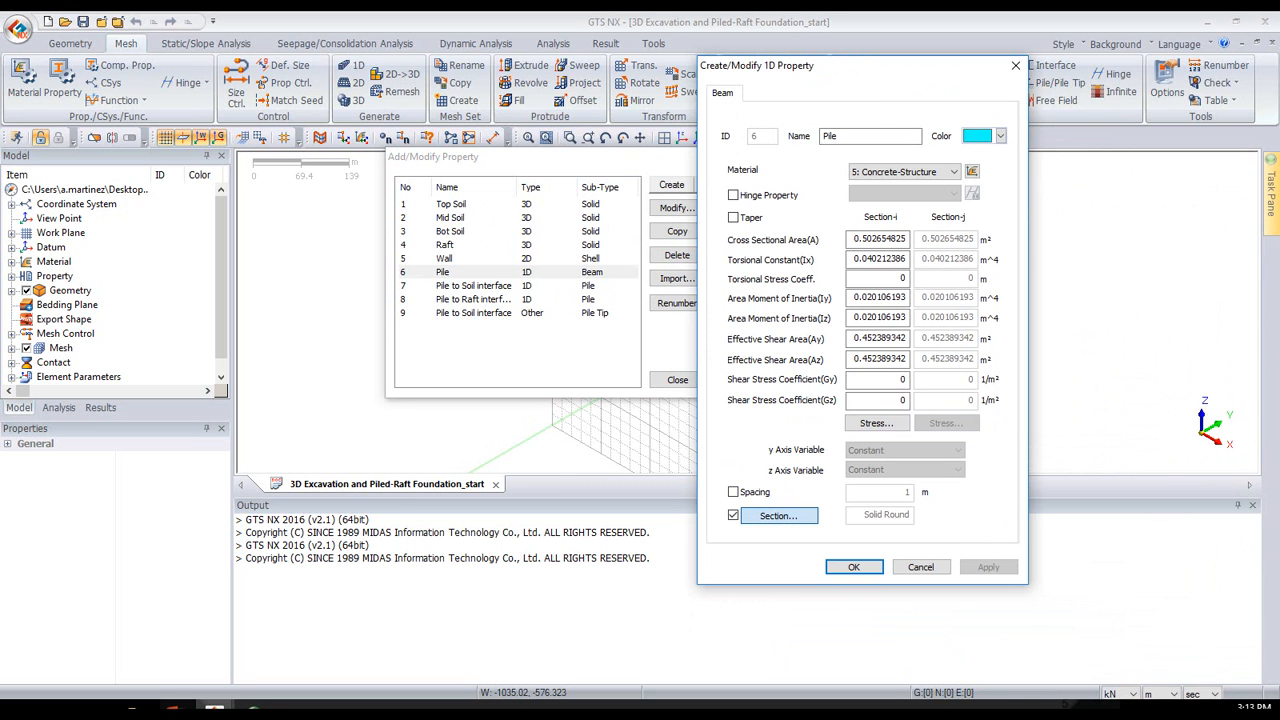
# - Try the H-Section template for the pile's cross-section and look through its available standards
pyautogui.click(779, 515)
pyautogui.click(944, 132)
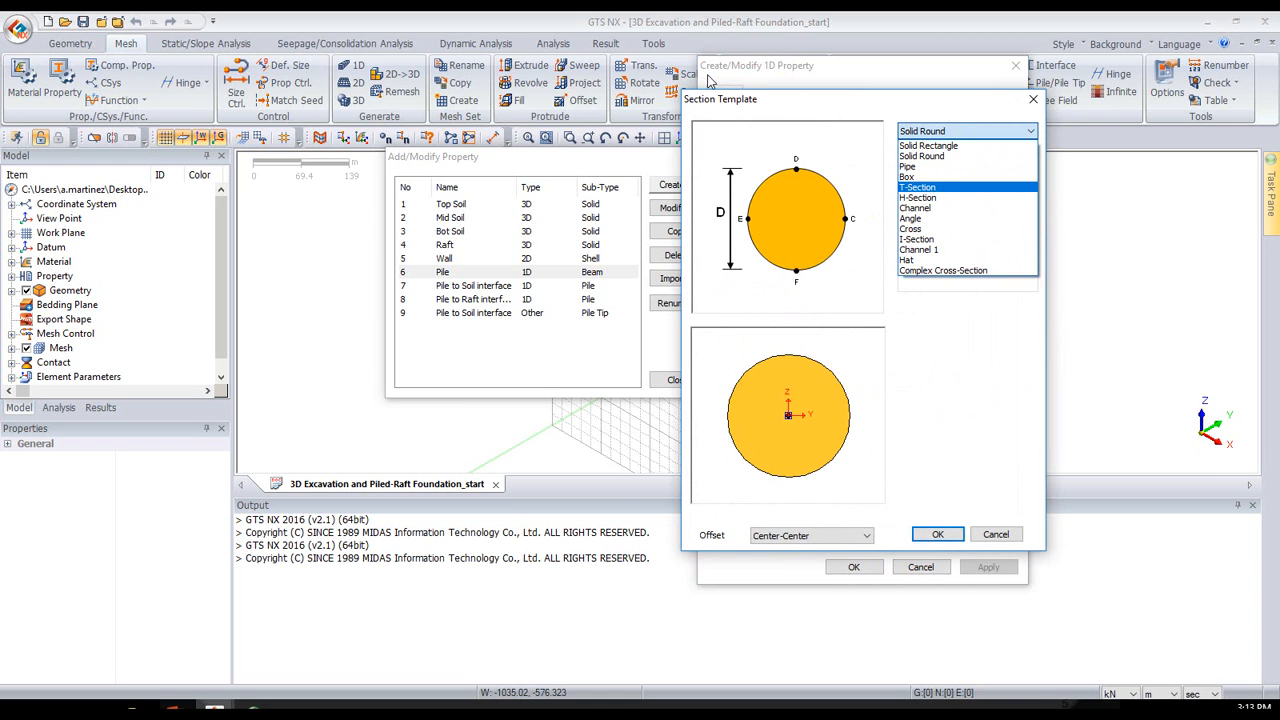
pyautogui.click(925, 197)
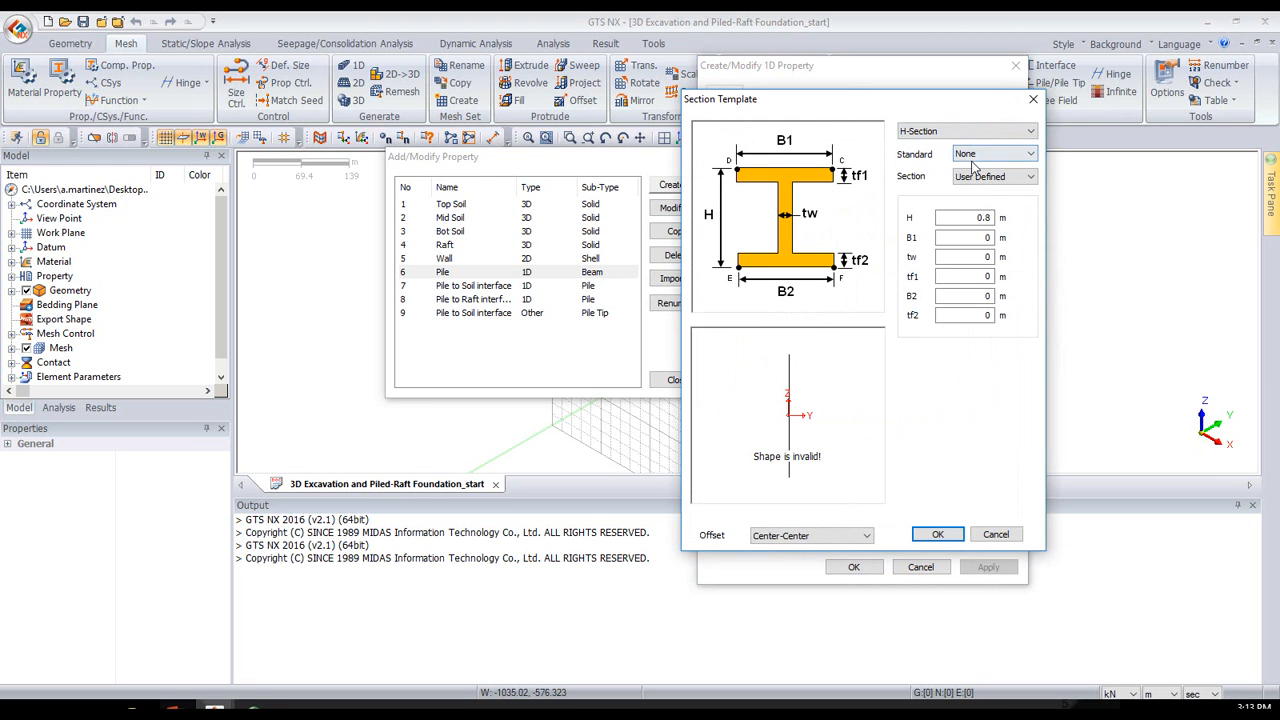
pyautogui.click(972, 160)
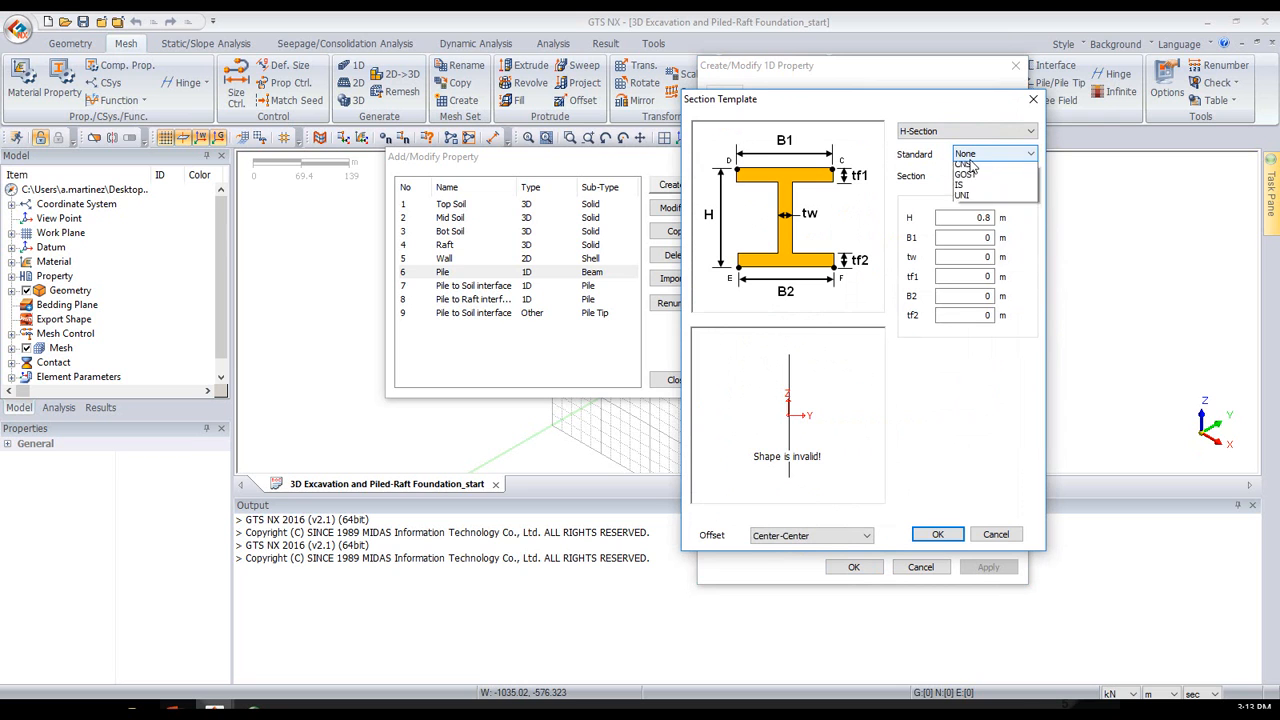
pyautogui.click(893, 253)
# - Try the S200X27.4 section from the AISC-ASTM(SI) standard for the pile, discard it, and close the property definitions
pyautogui.click(975, 156)
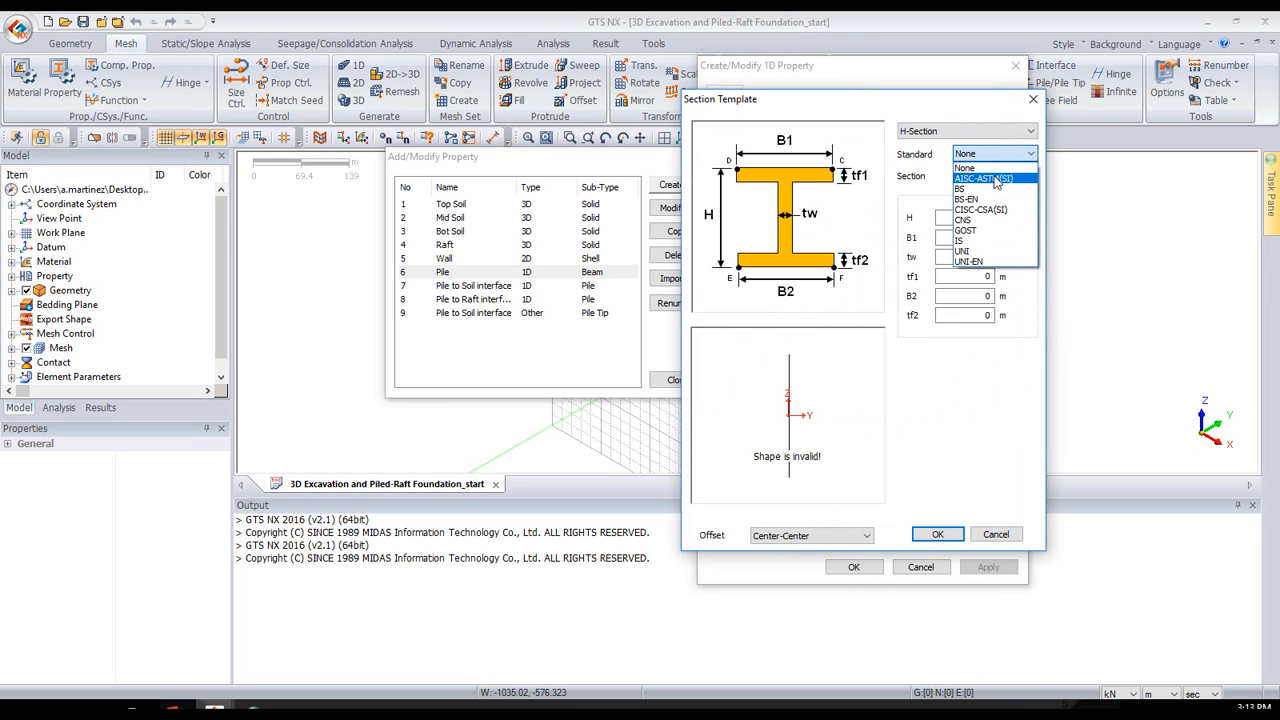
pyautogui.click(996, 179)
pyautogui.click(967, 177)
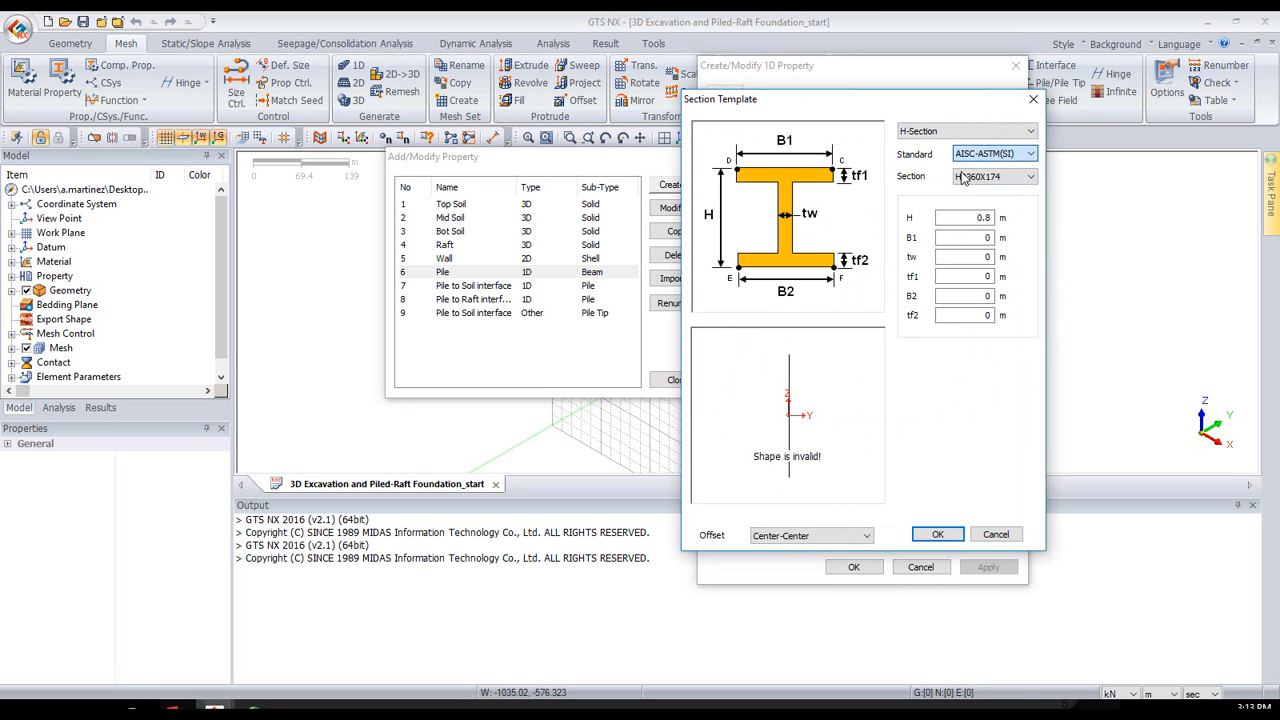
pyautogui.click(966, 166)
pyautogui.click(988, 177)
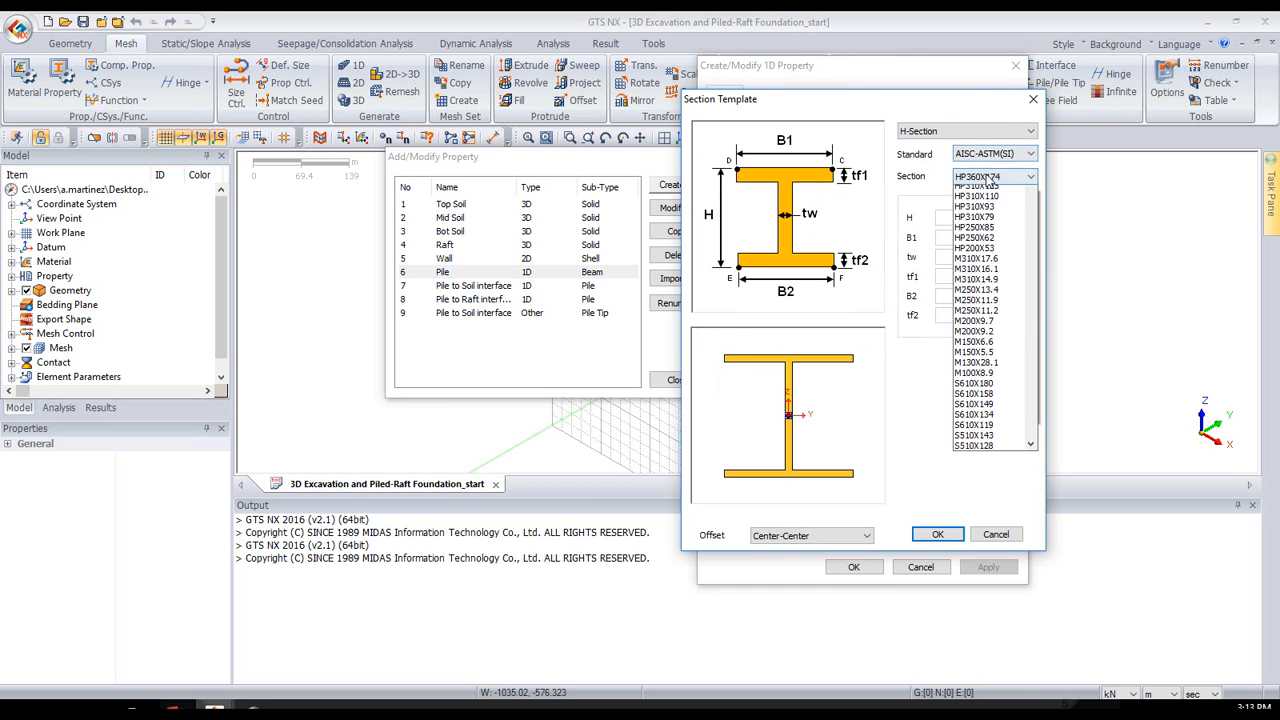
pyautogui.scroll(-5, 995, 280)
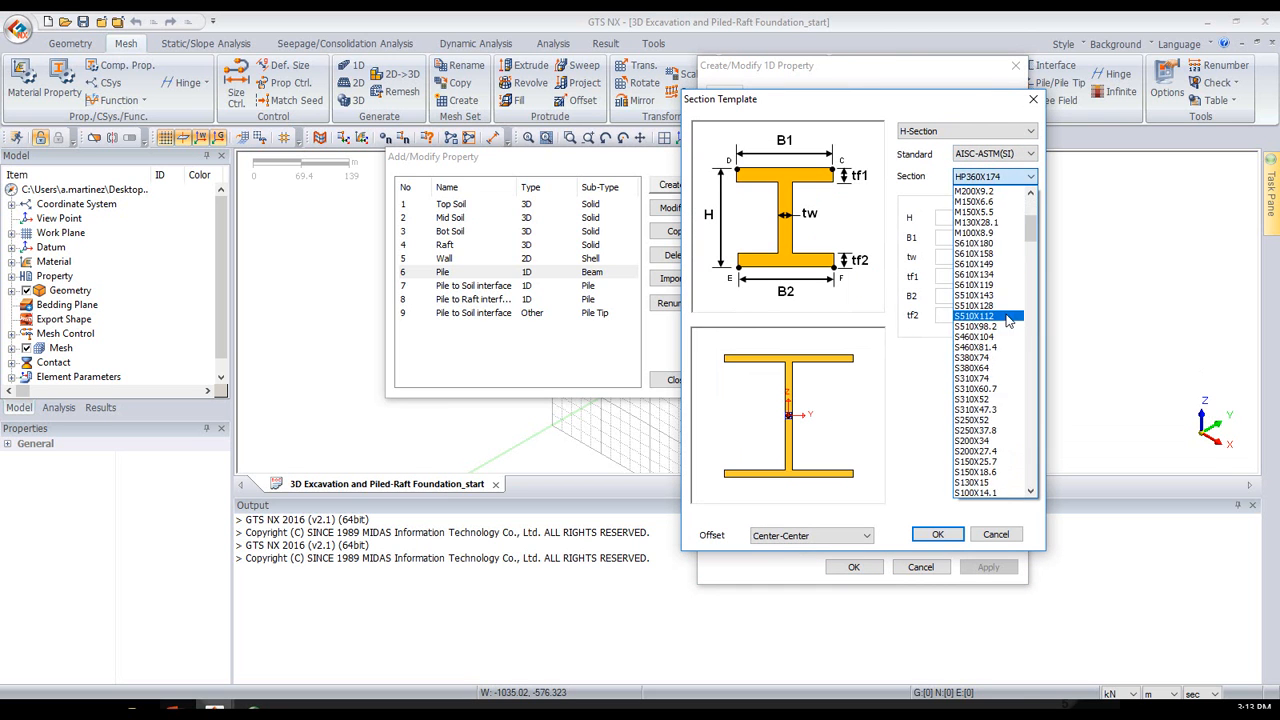
pyautogui.click(1003, 274)
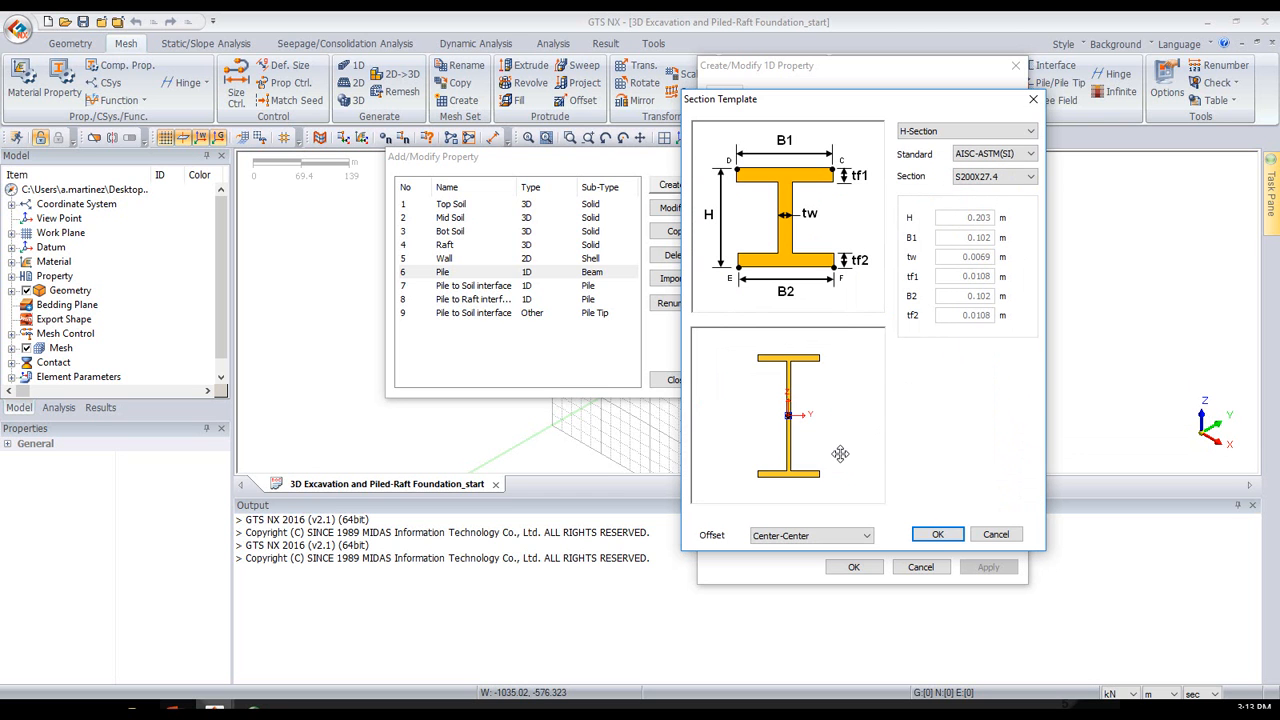
pyautogui.click(1033, 99)
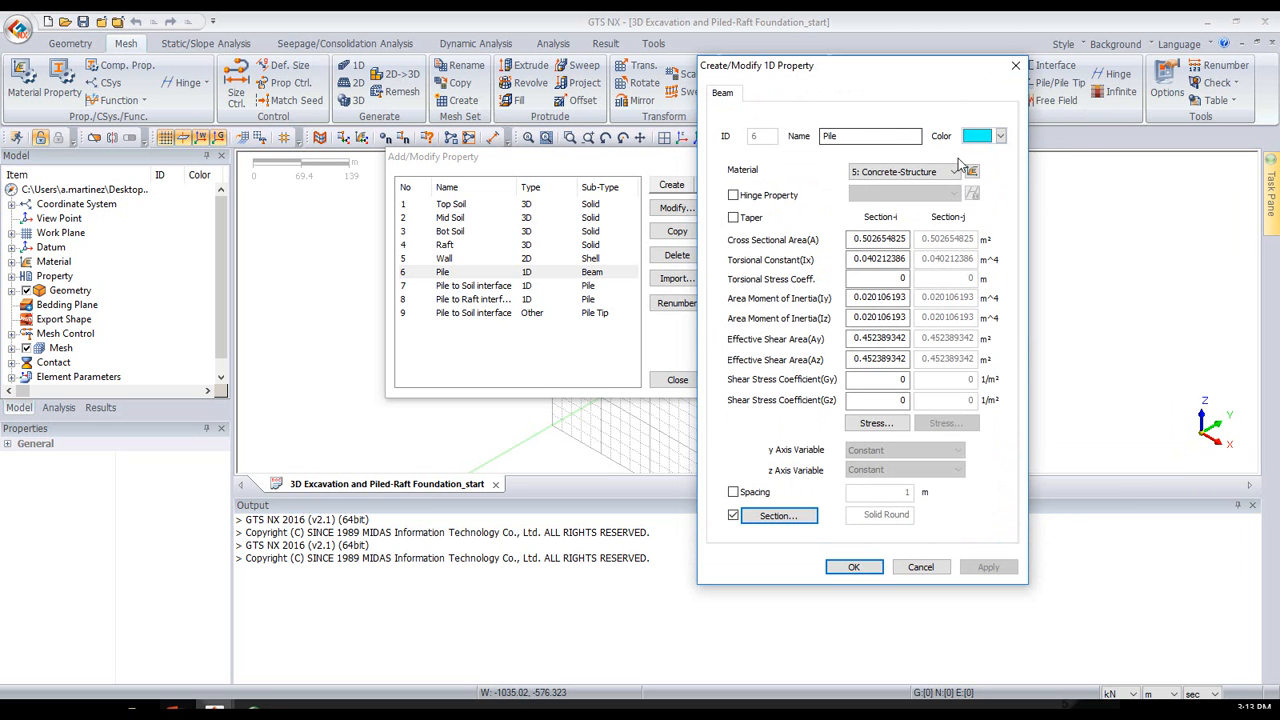
pyautogui.click(854, 568)
pyautogui.click(677, 380)
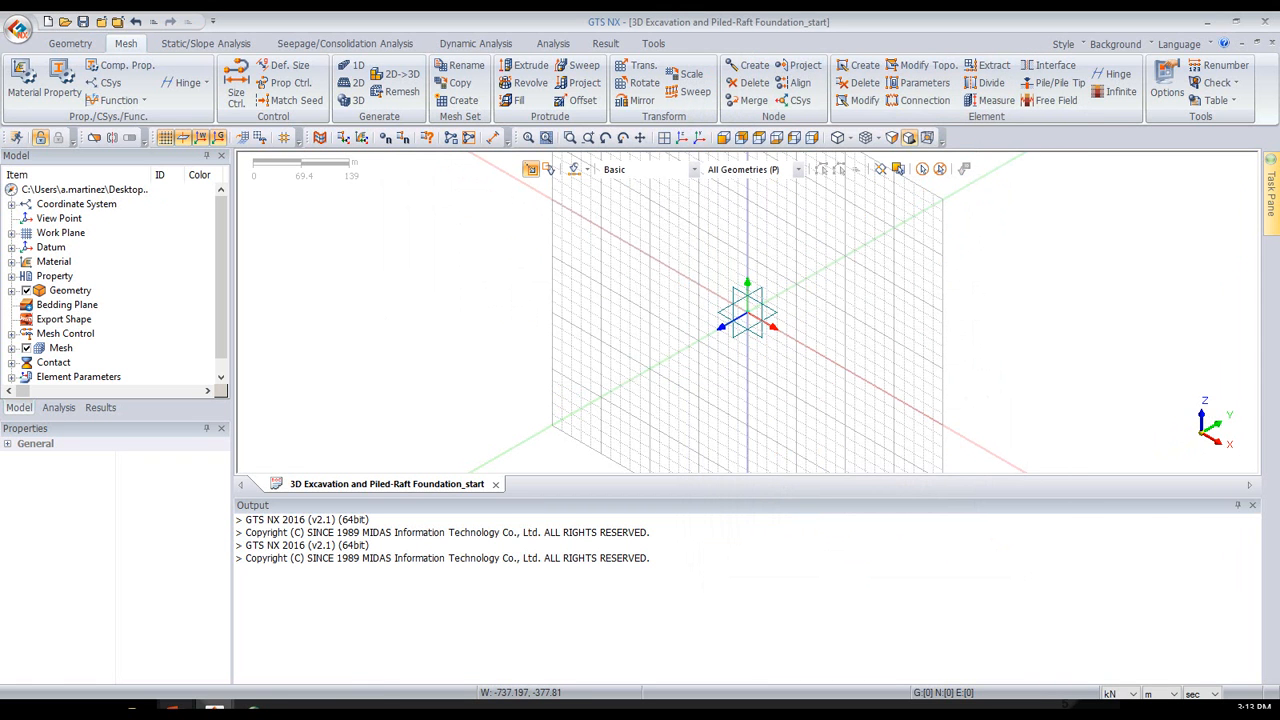
pyautogui.moveTo(174, 708)
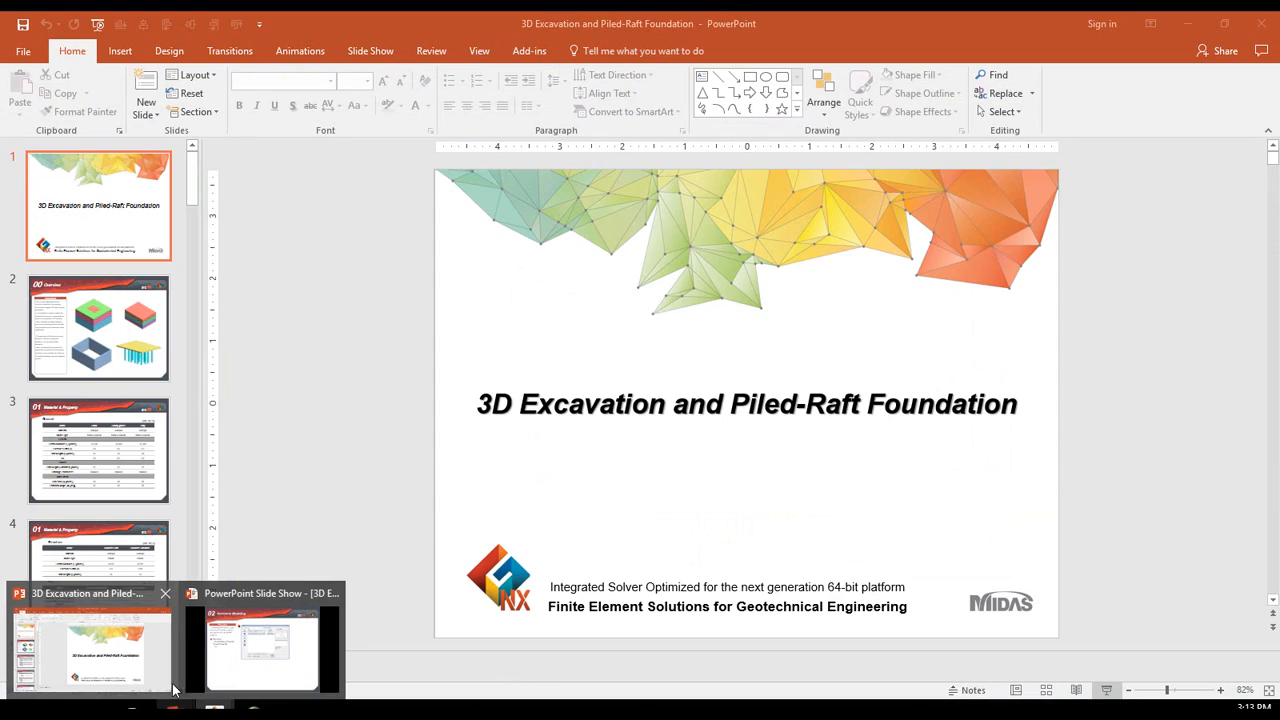
pyautogui.click(92, 648)
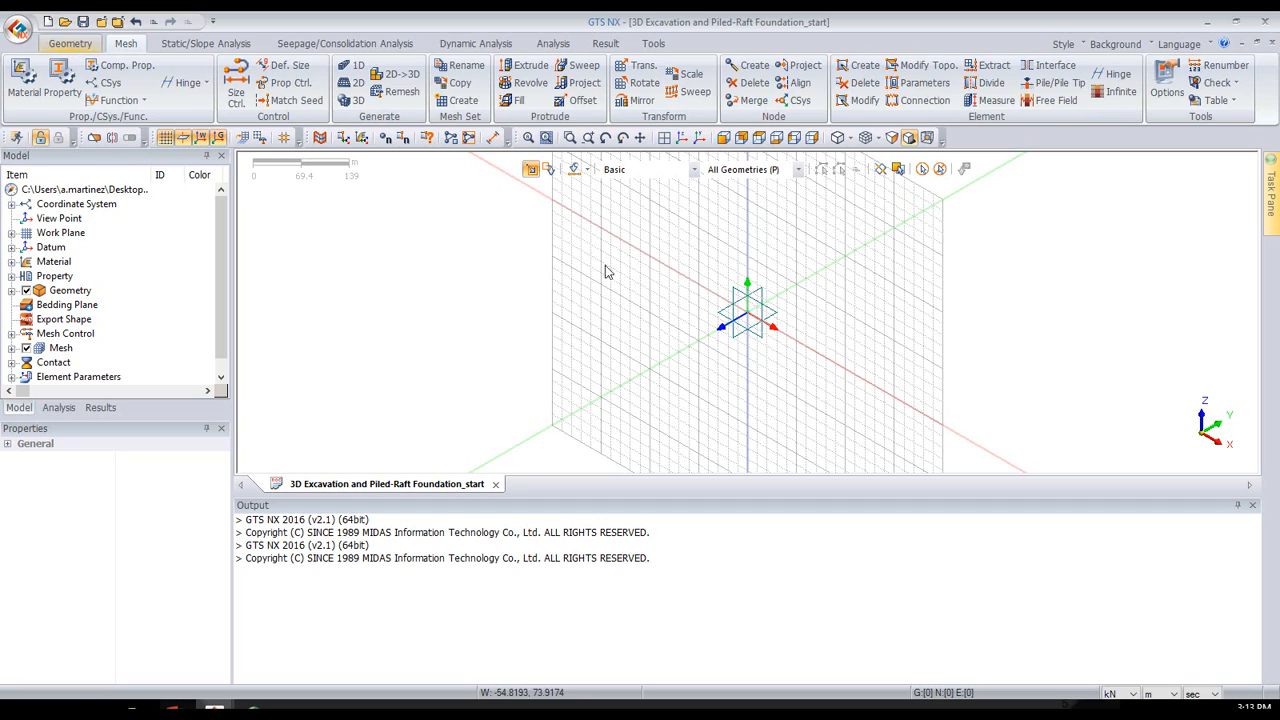
pyautogui.moveTo(814, 317); pyautogui.dragTo(782, 332, button='middle')
pyautogui.moveTo(815, 244); pyautogui.dragTo(700, 310, button='middle')
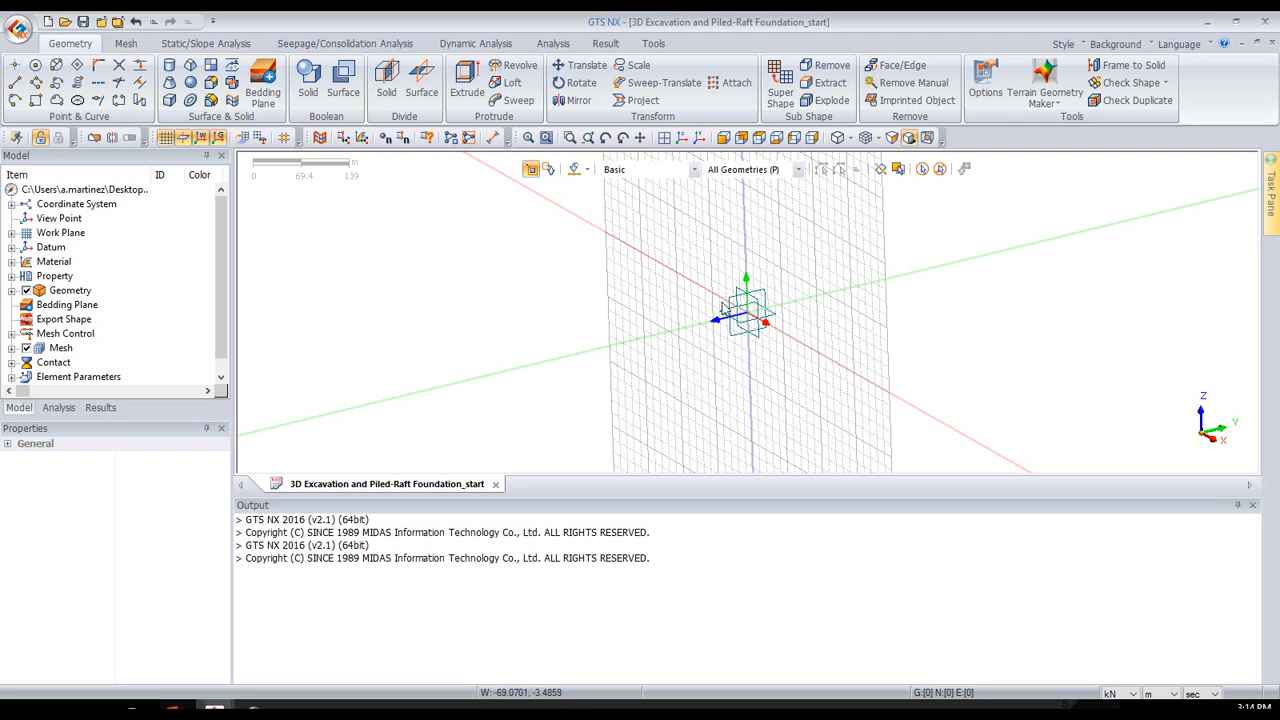
pyautogui.moveTo(835, 325); pyautogui.dragTo(729, 252, button='middle')
pyautogui.moveTo(1016, 281); pyautogui.dragTo(1013, 269, button='middle')
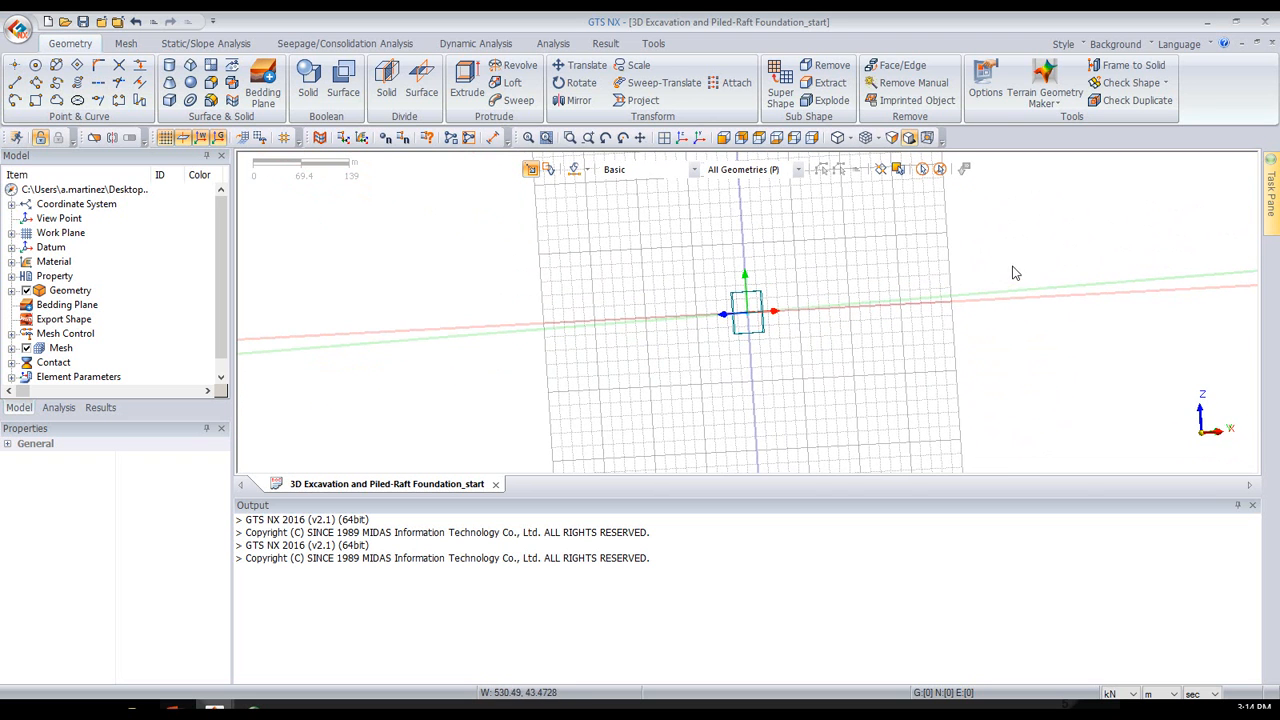
# - Define the work plane grid with a 1 m width and a user-defined number of 100
pyautogui.click(185, 140)
pyautogui.click(185, 140)
pyautogui.click(264, 139)
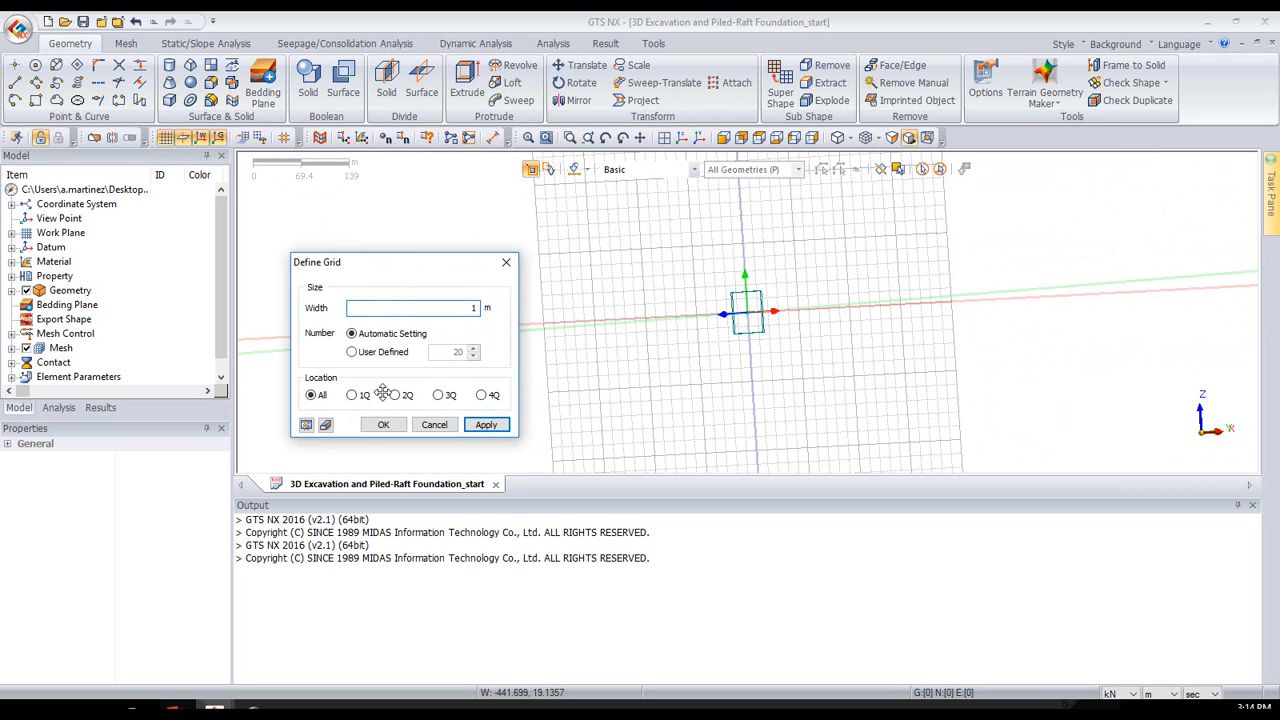
pyautogui.click(485, 424)
pyautogui.click(383, 352)
pyautogui.doubleClick(440, 352)
pyautogui.write('100')
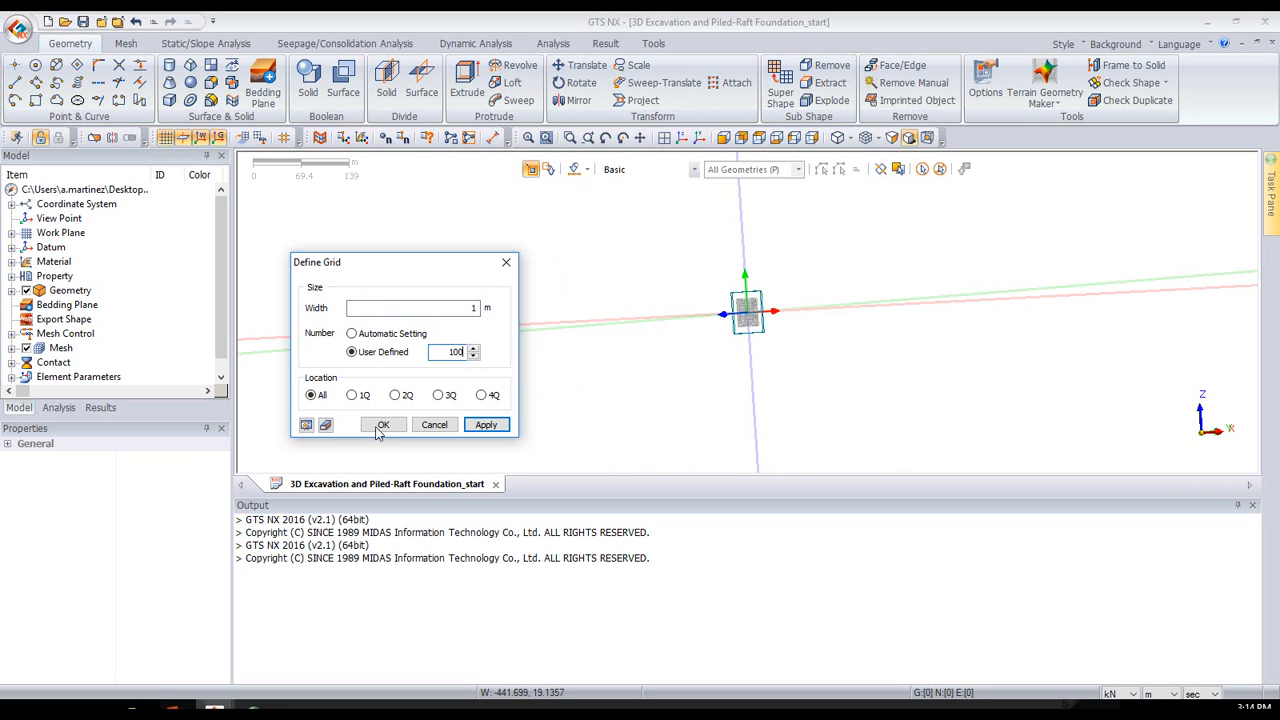
pyautogui.click(383, 424)
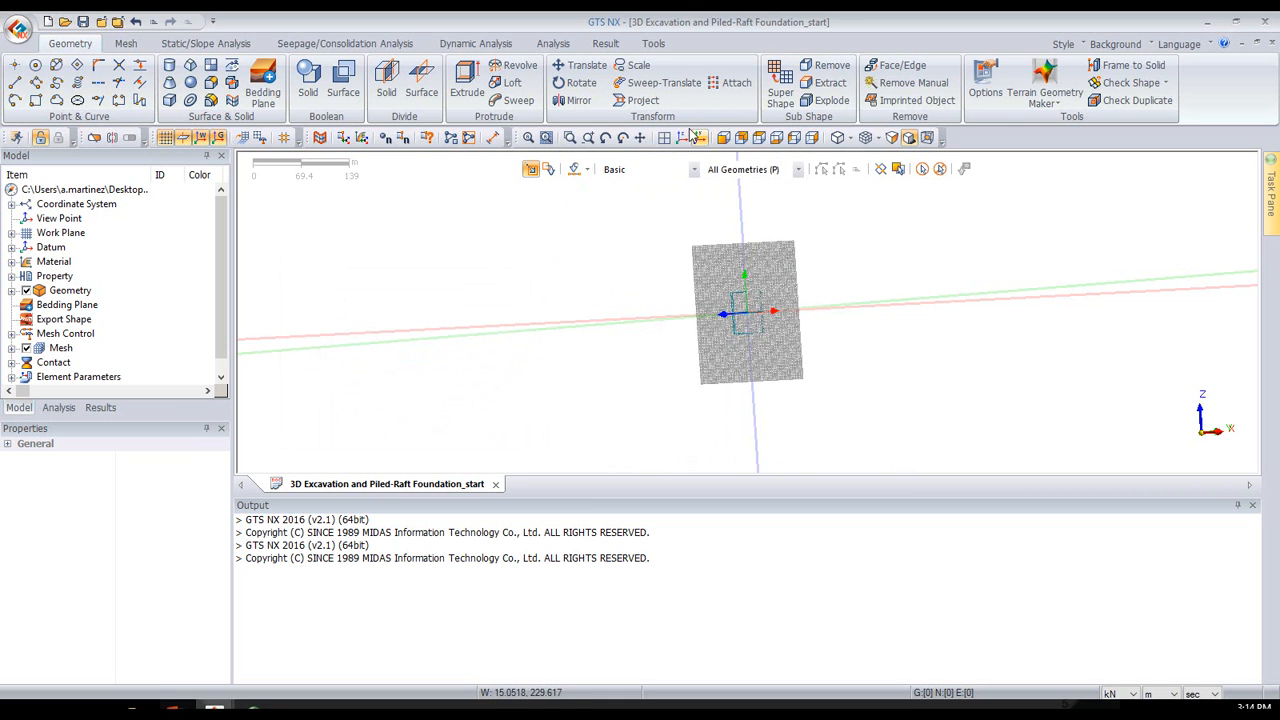
# - Activate the XY (0,0,1) work plane and orient the view normal to it
pyautogui.click(665, 138)
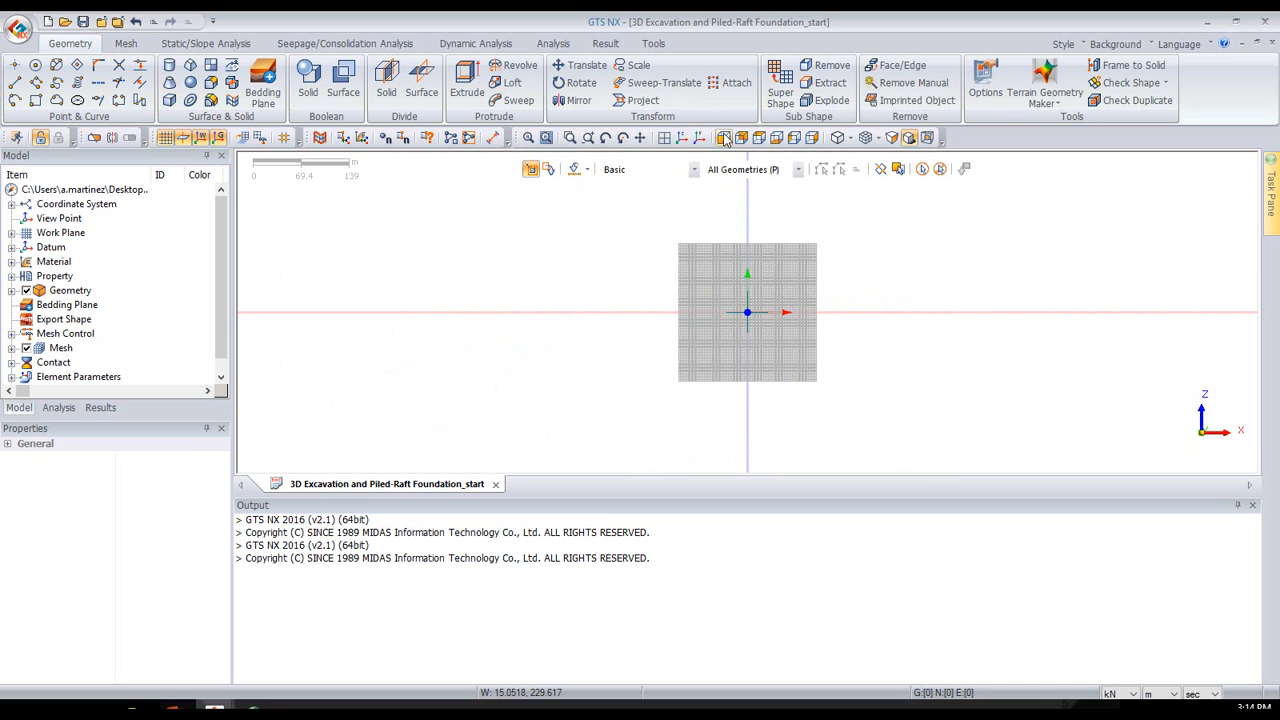
pyautogui.click(12, 233)
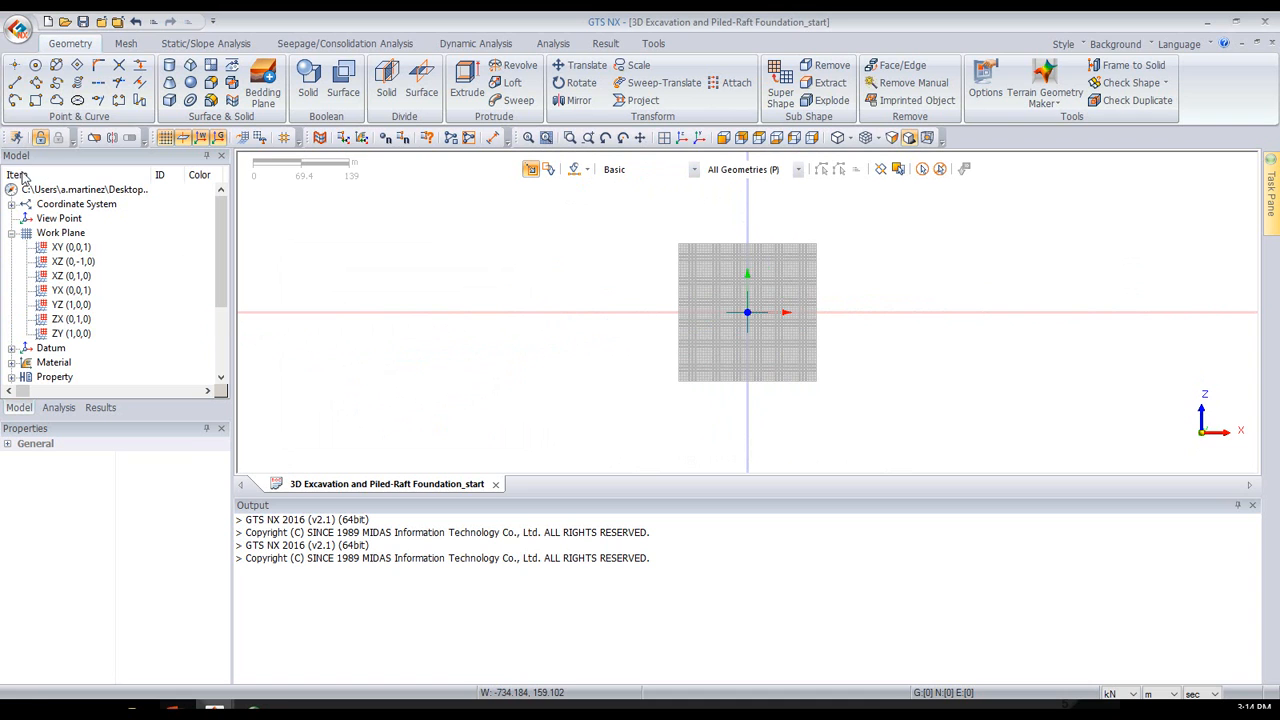
pyautogui.click(76, 250)
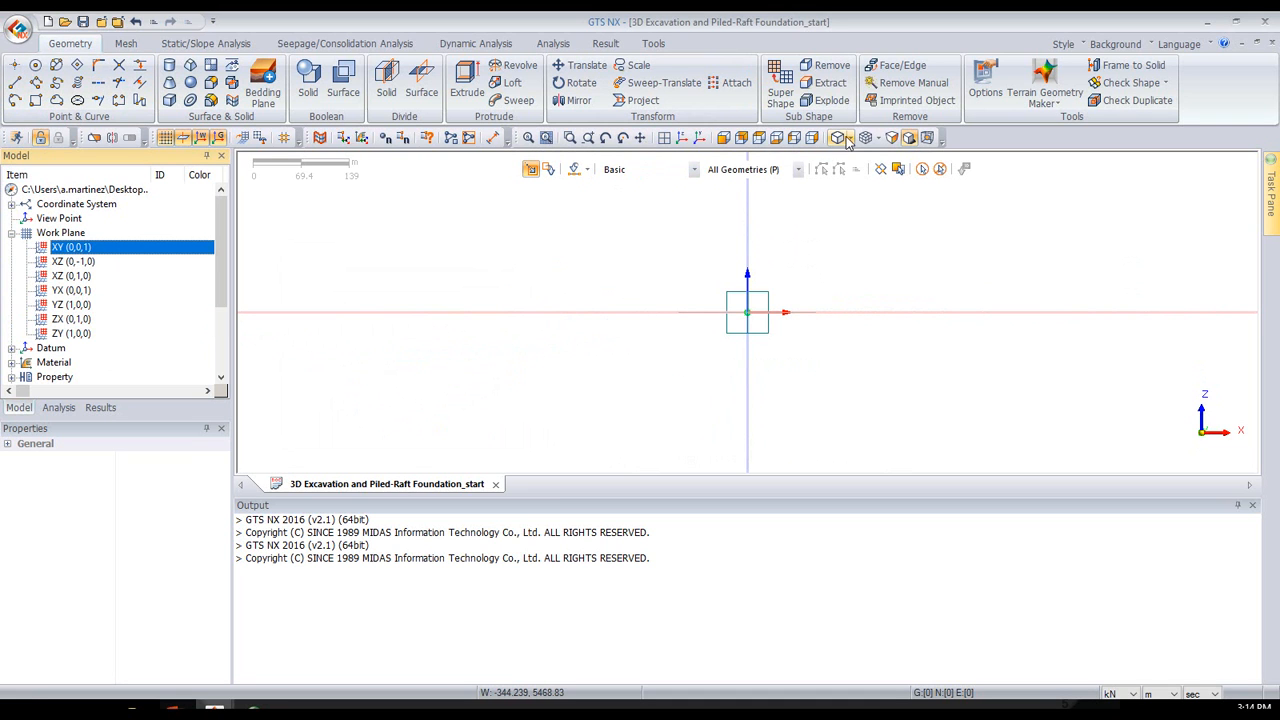
pyautogui.click(665, 138)
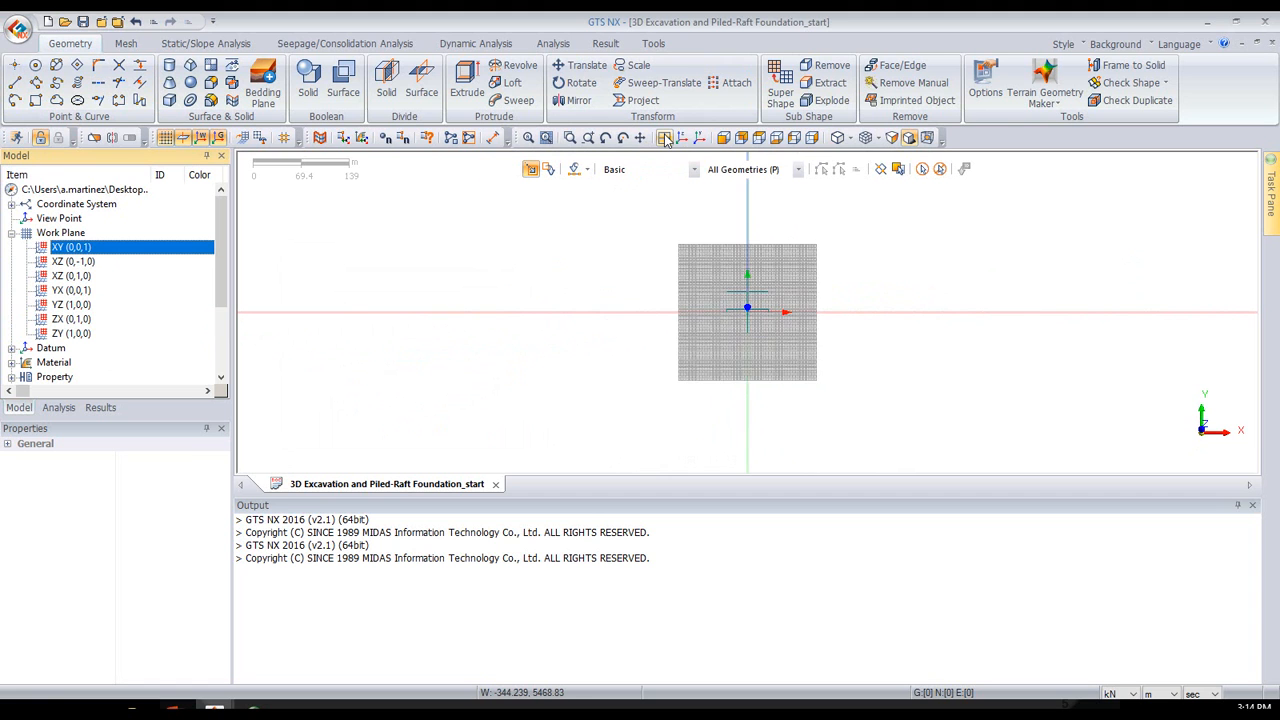
pyautogui.scroll(1, 778, 298)
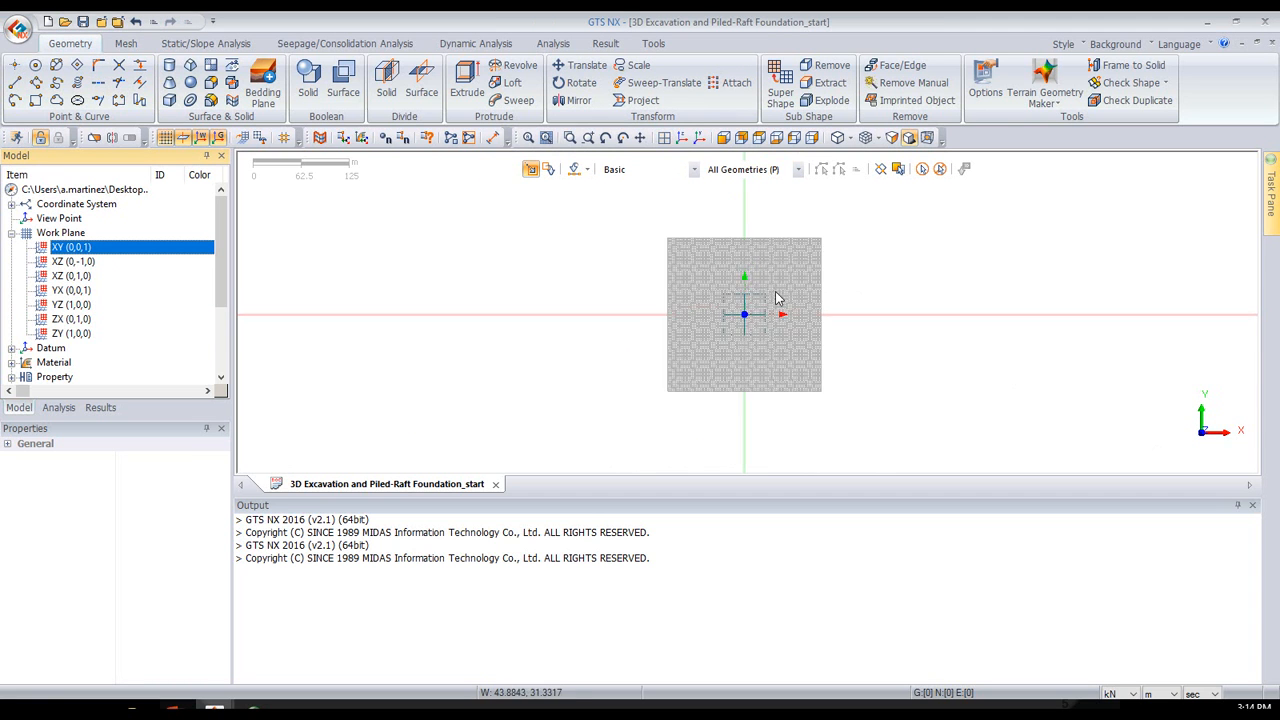
# - Draw a 60 by 60 m rectangle on the XY work plane, starting from the origin at 0, 0
pyautogui.scroll(5, 778, 298)
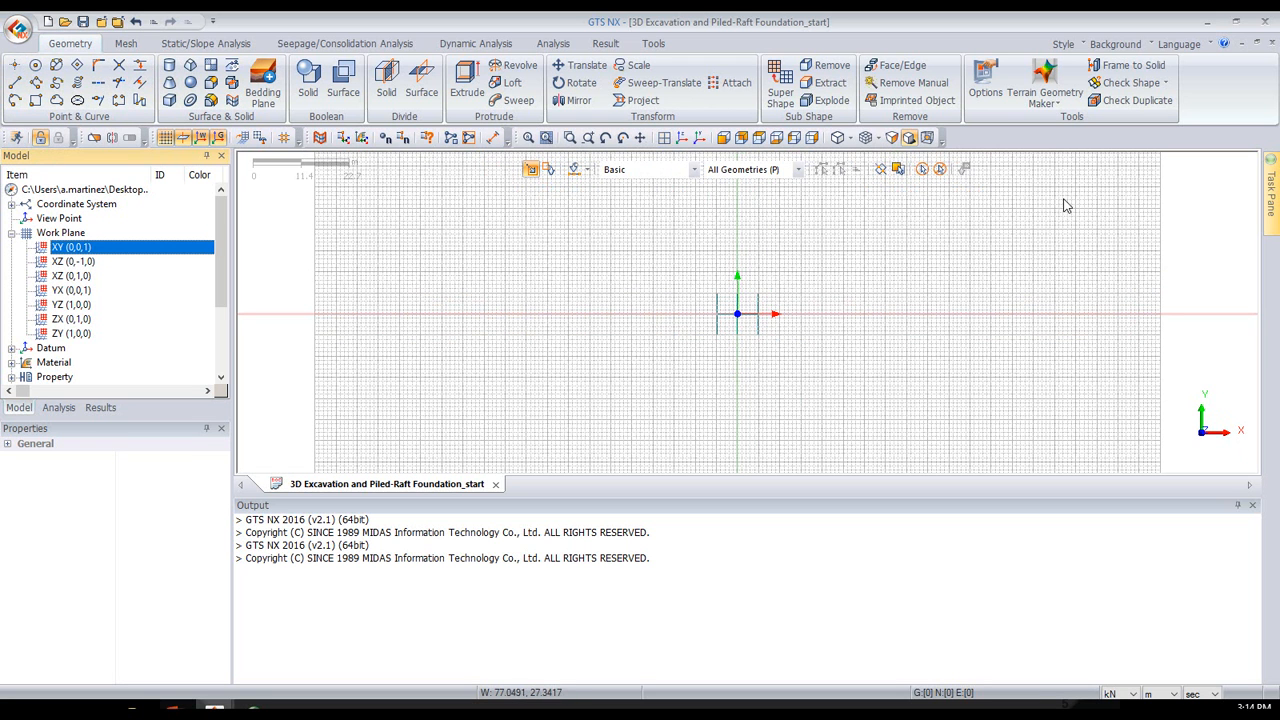
pyautogui.moveTo(831, 360); pyautogui.dragTo(913, 280, button='middle')
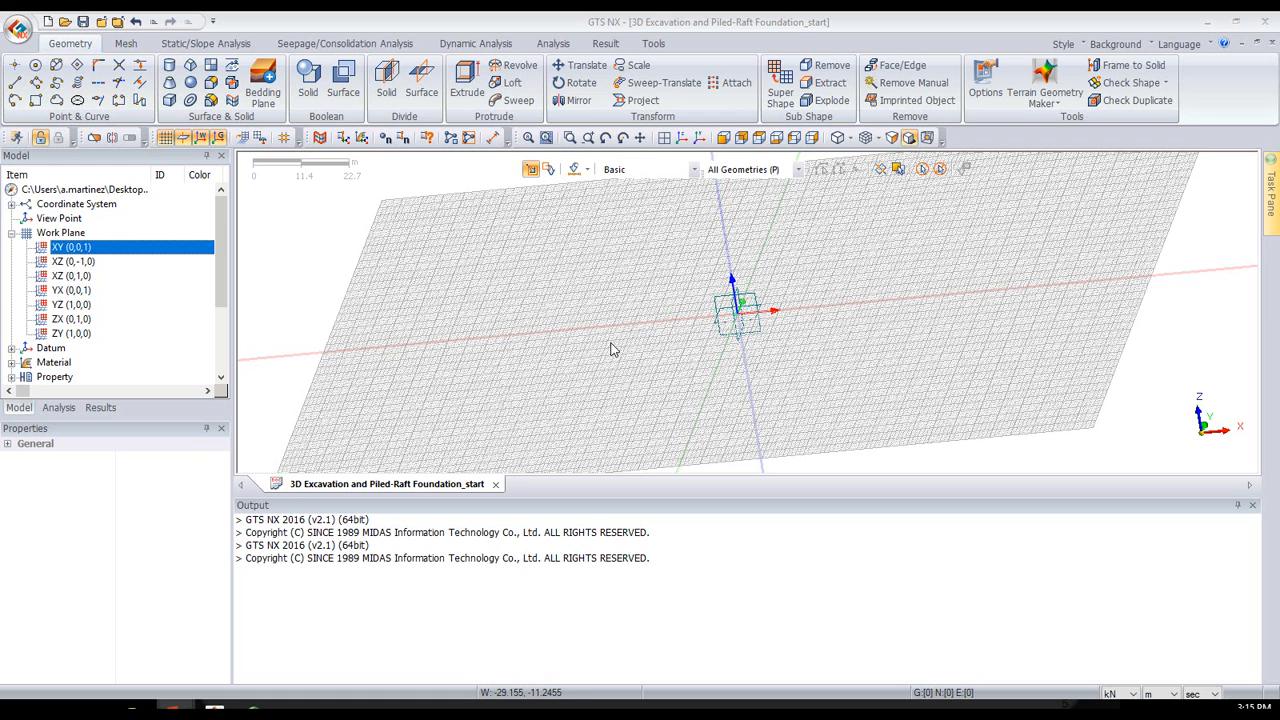
pyautogui.click(759, 139)
pyautogui.scroll(3, 755, 315)
pyautogui.scroll(5, 790, 335)
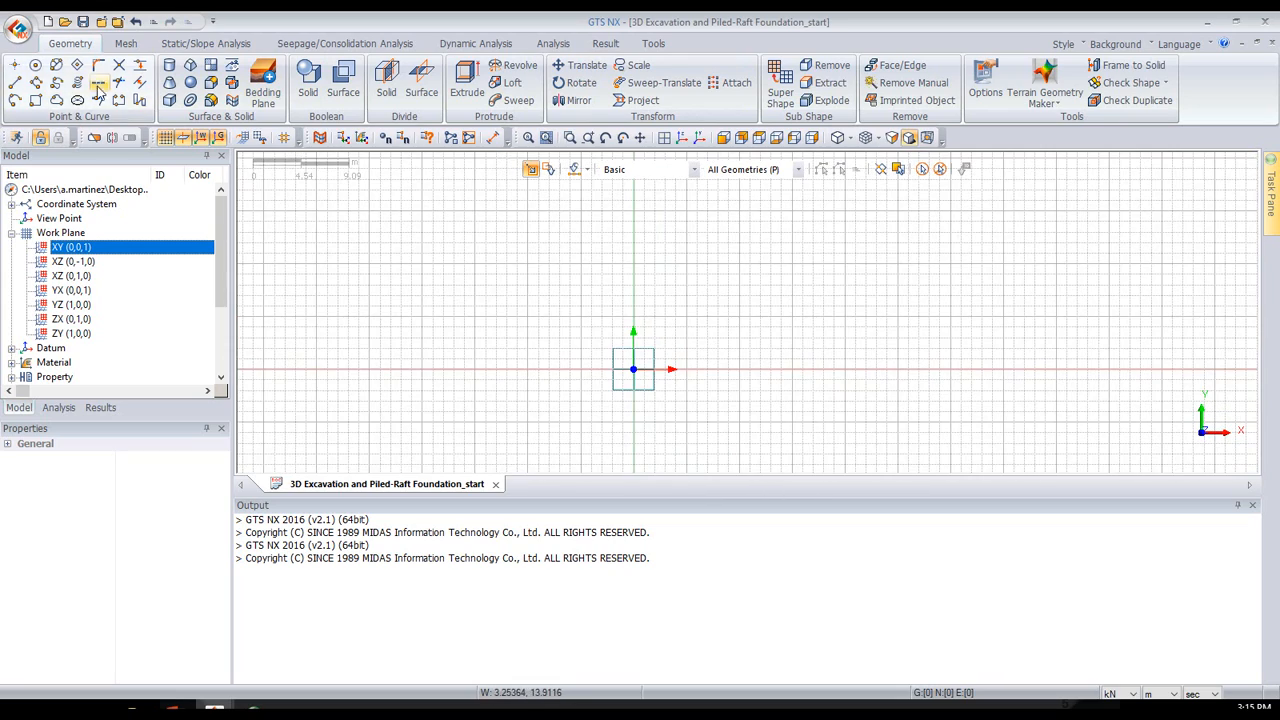
pyautogui.click(37, 101)
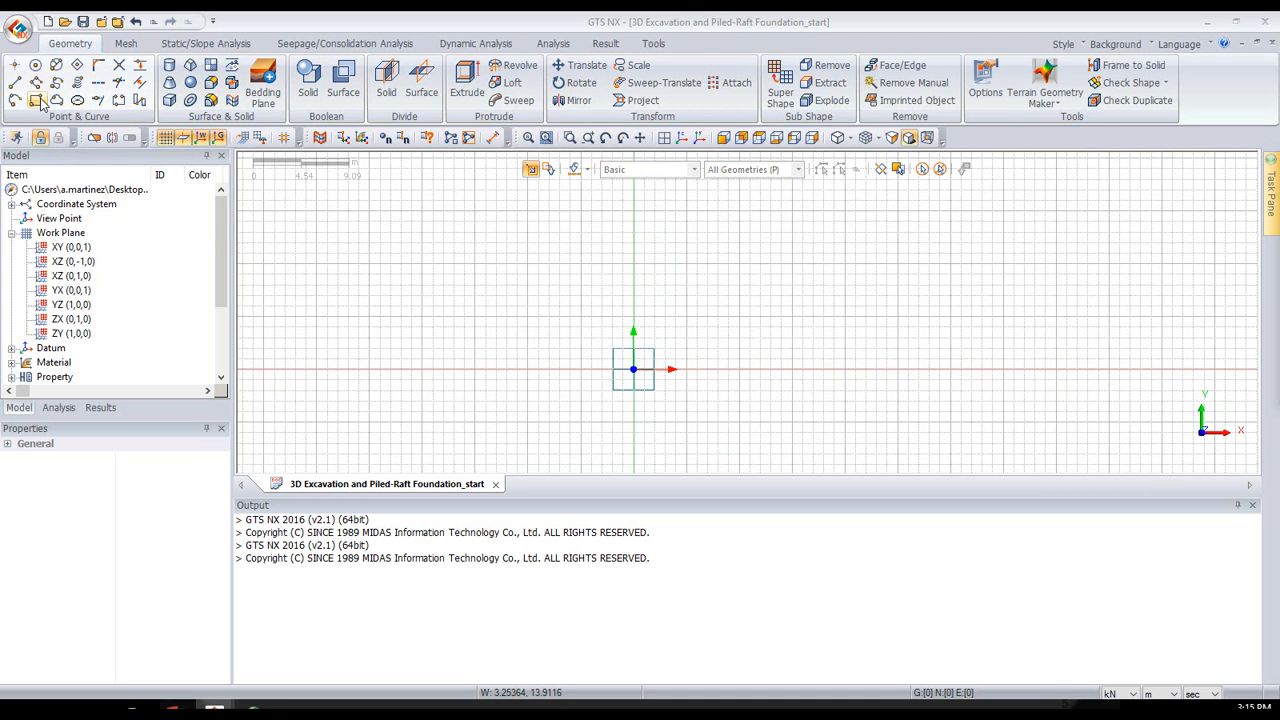
pyautogui.moveTo(530, 116); pyautogui.dragTo(286, 249)
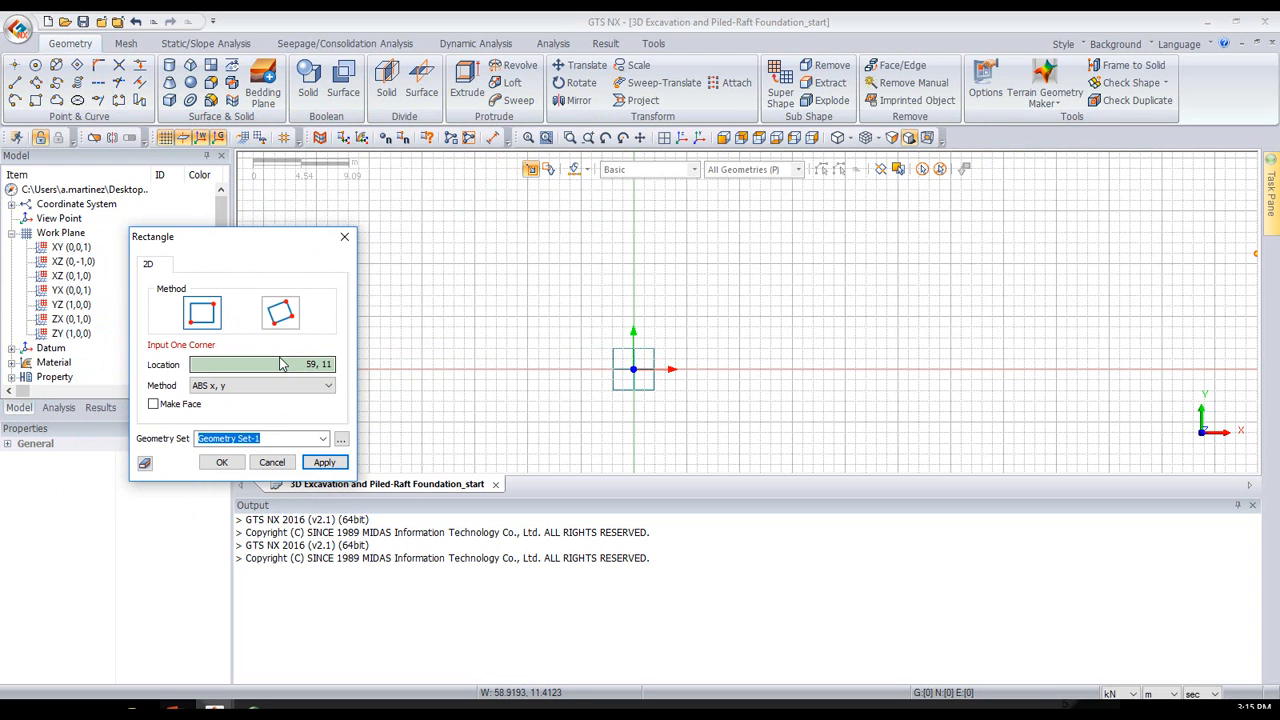
pyautogui.click(636, 373)
pyautogui.click(634, 371)
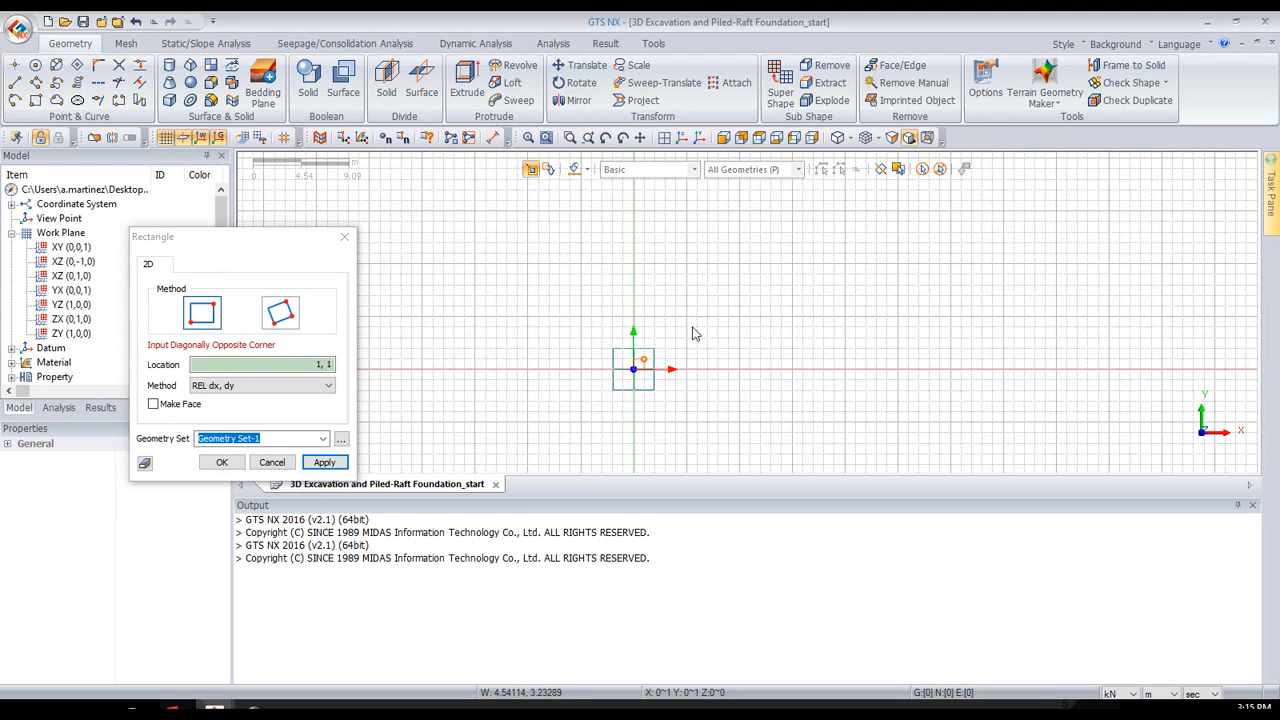
pyautogui.scroll(-3, 858, 215)
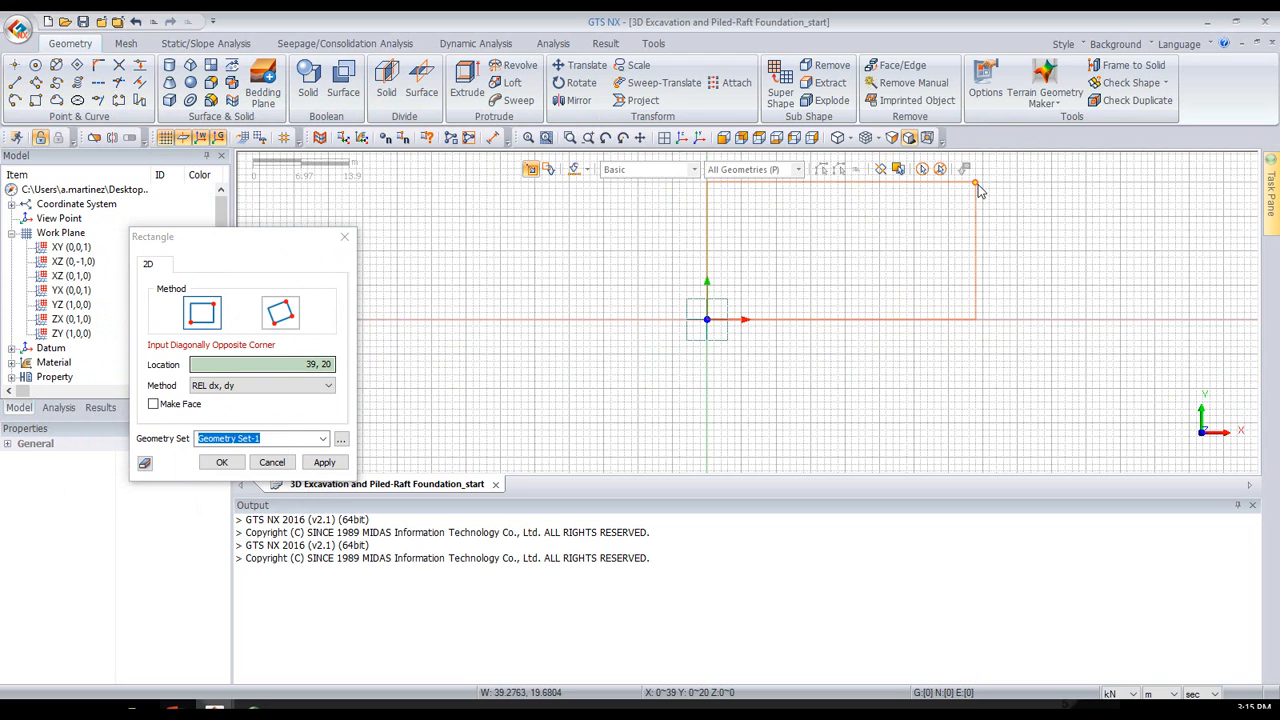
pyautogui.moveTo(943, 230); pyautogui.dragTo(828, 412, button='middle')
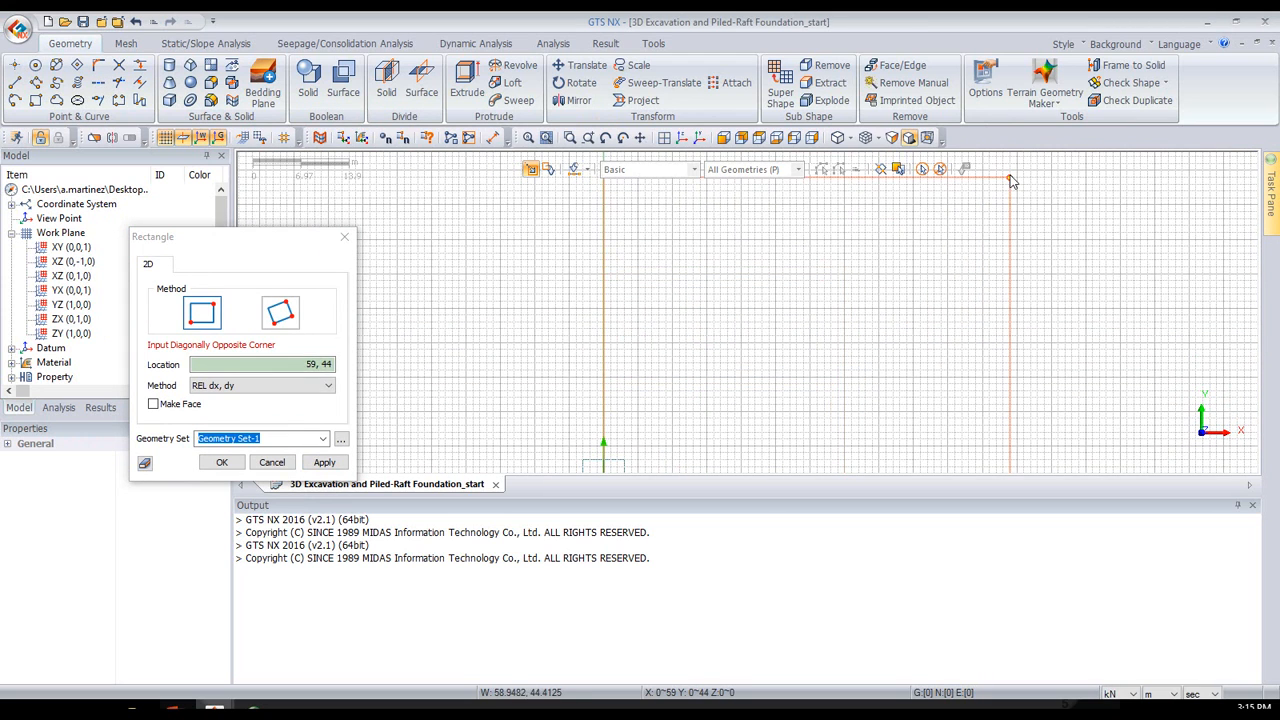
pyautogui.keyDown('ctrl'); pyautogui.moveTo(1010, 200); pyautogui.dragTo(868, 165, button='middle'); pyautogui.keyUp('ctrl')
pyautogui.click(760, 139)
pyautogui.moveTo(985, 238); pyautogui.dragTo(794, 283, button='middle')
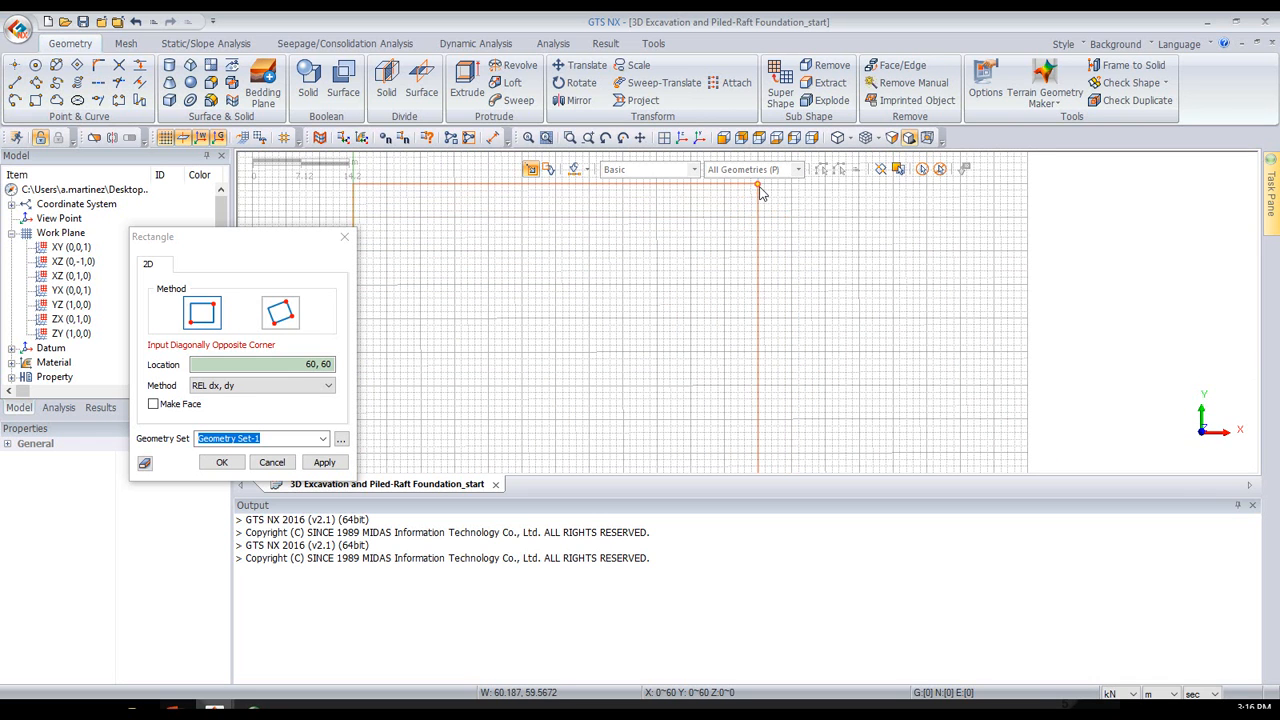
pyautogui.click(758, 187)
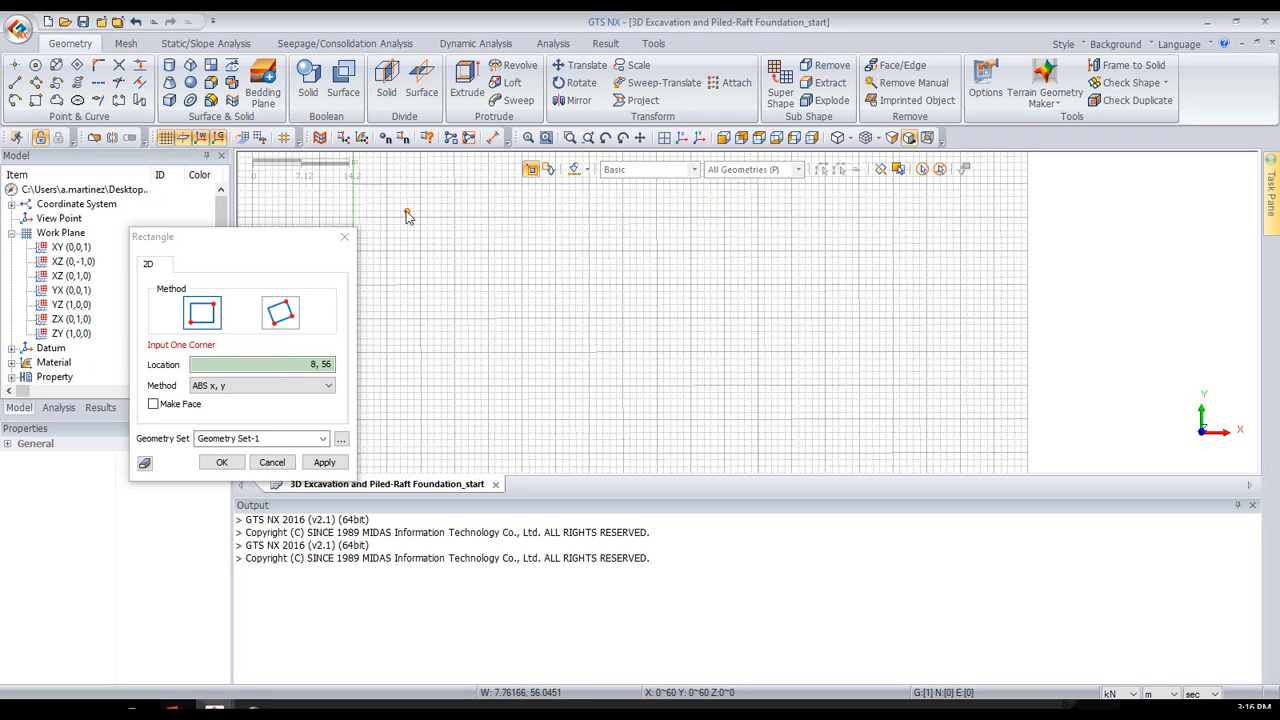
# - Draw a second rectangle, 24 m wide in X and centred inside the 60 m square, by entering its corner coordinates
pyautogui.click(325, 364)
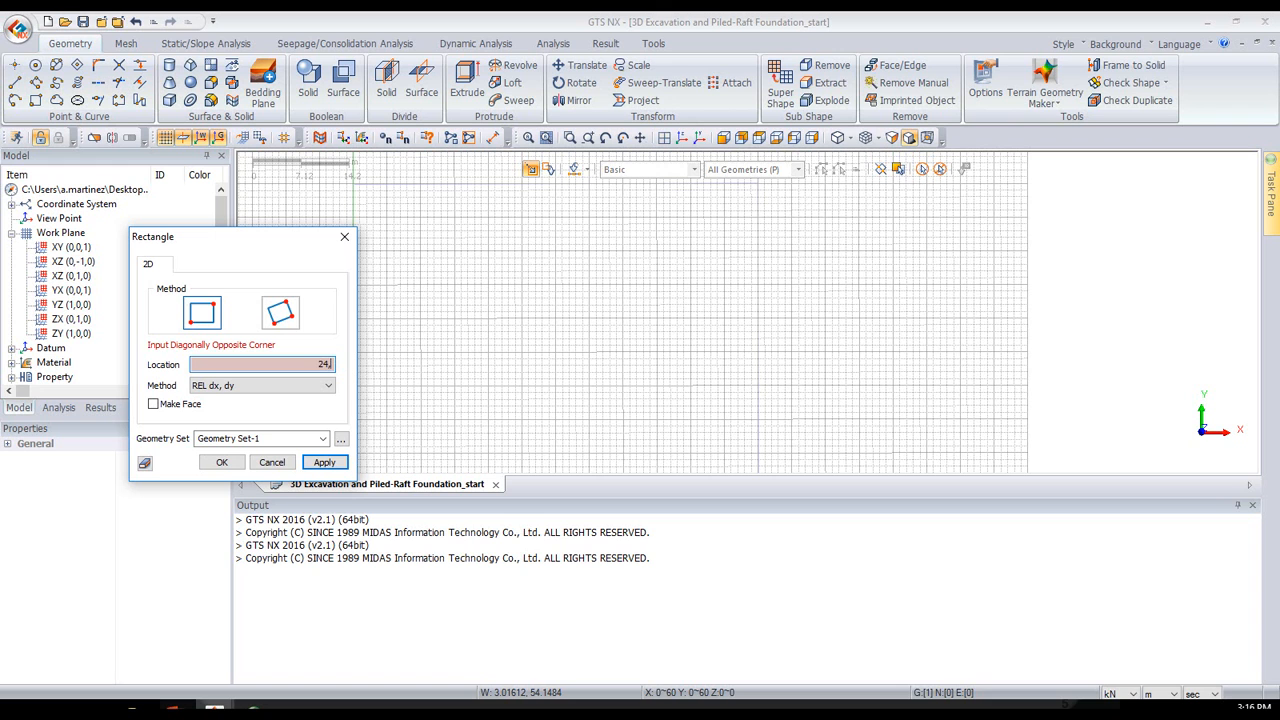
pyautogui.press('Return')
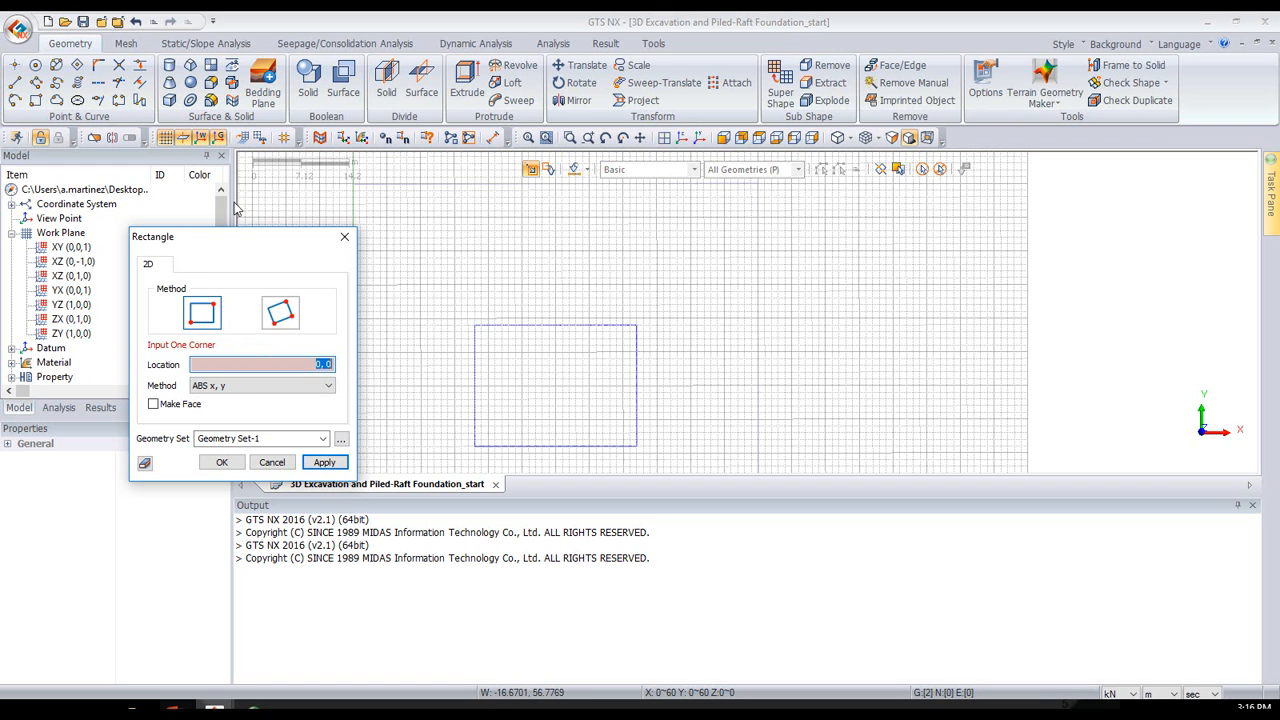
pyautogui.click(344, 237)
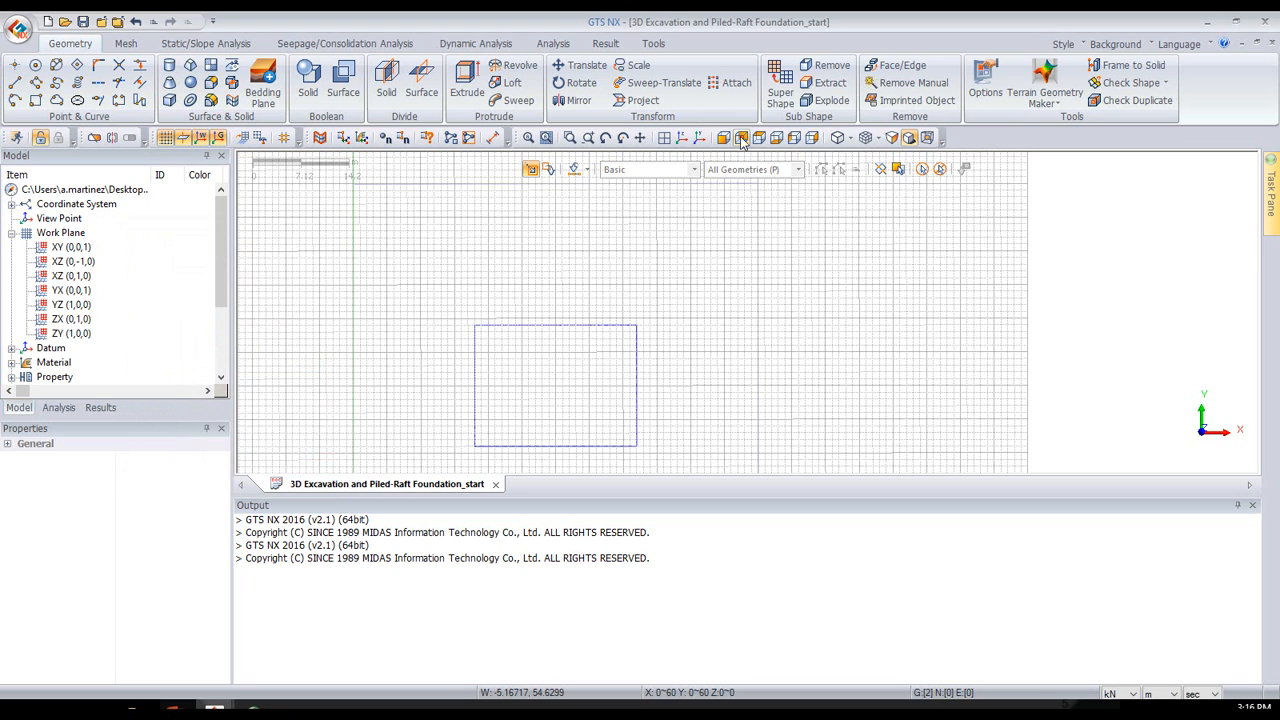
# - Hide the work plane grid and show both rectangles in an isometric view
pyautogui.click(664, 140)
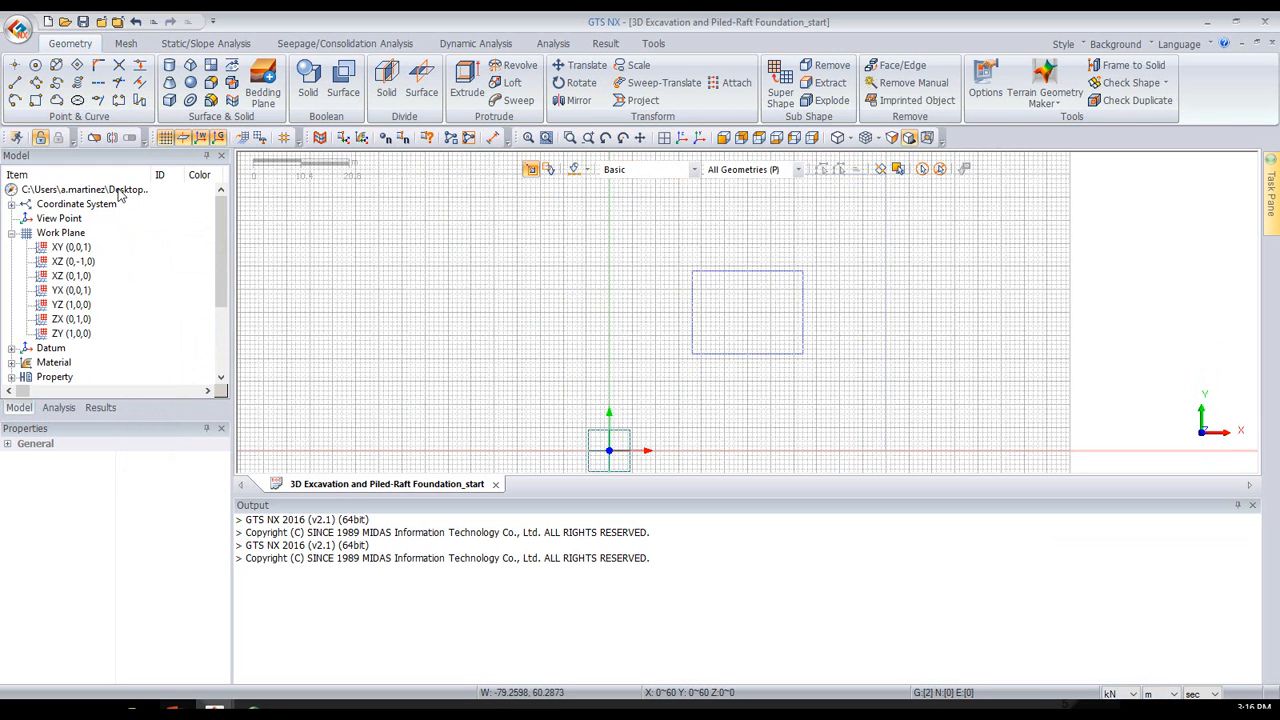
pyautogui.click(165, 140)
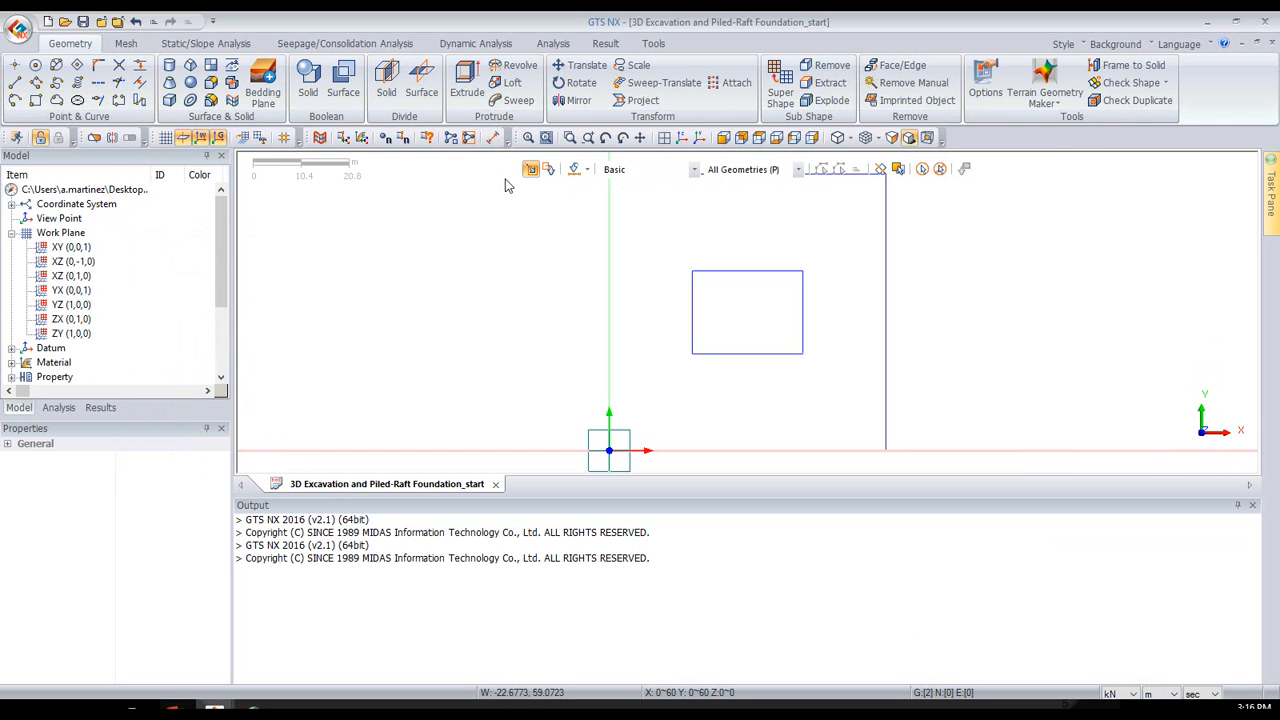
pyautogui.click(682, 138)
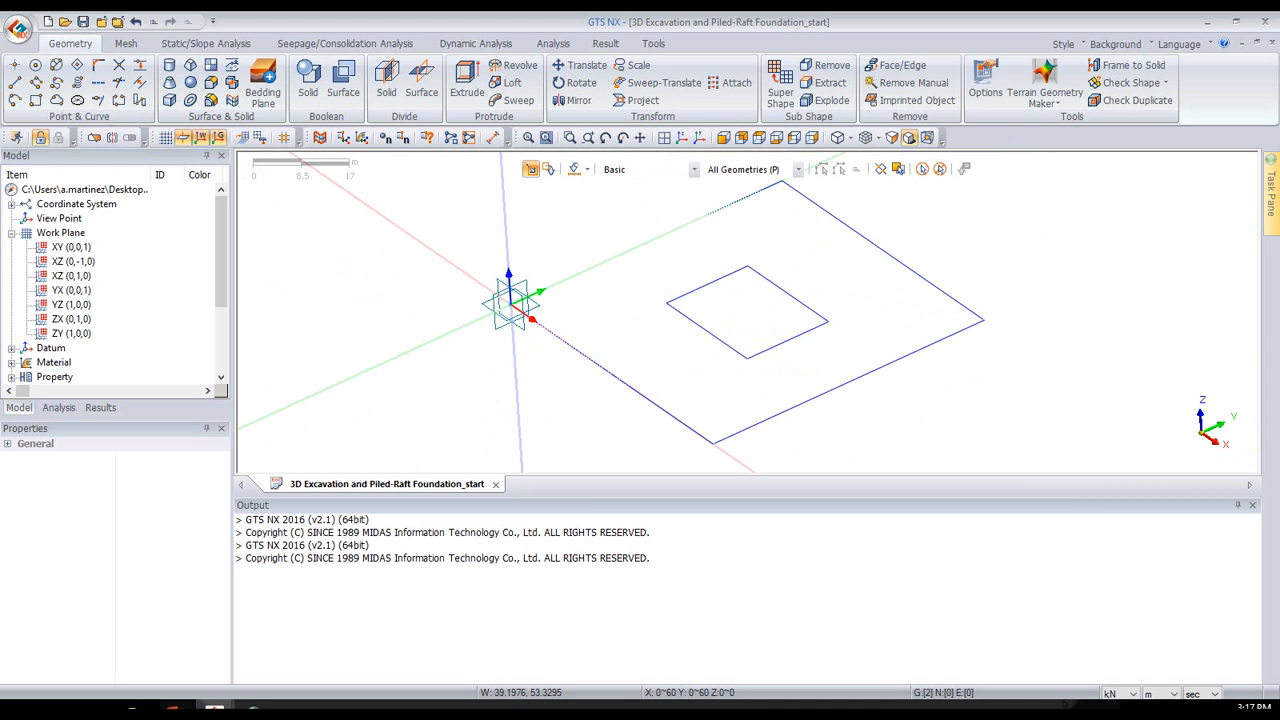
# - Switch to the Location of Piles workbook in Excel, copy the X, Y, Z coordinates in A2:C25, and return to GTS NX
pyautogui.hotkey('alt', 'Tab')
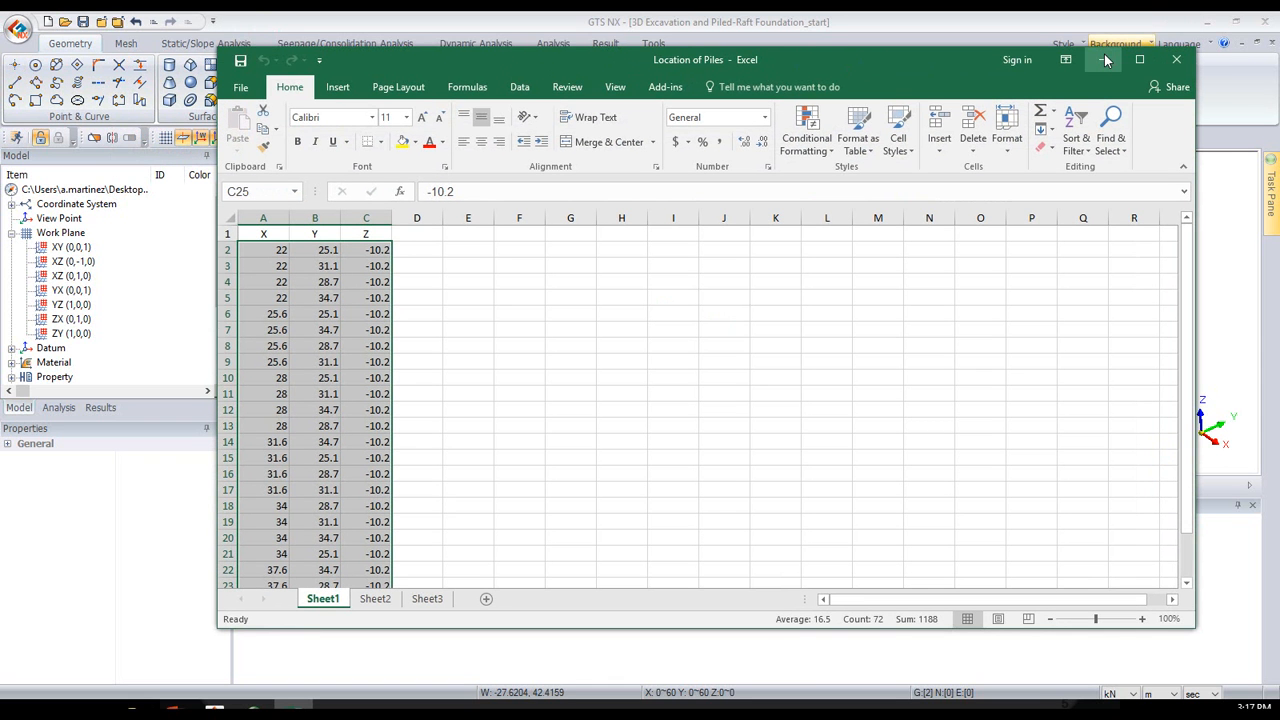
pyautogui.click(258, 254)
pyautogui.moveTo(258, 252); pyautogui.dragTo(383, 252)
pyautogui.hotkey('ctrl', 'shift', 'Down')
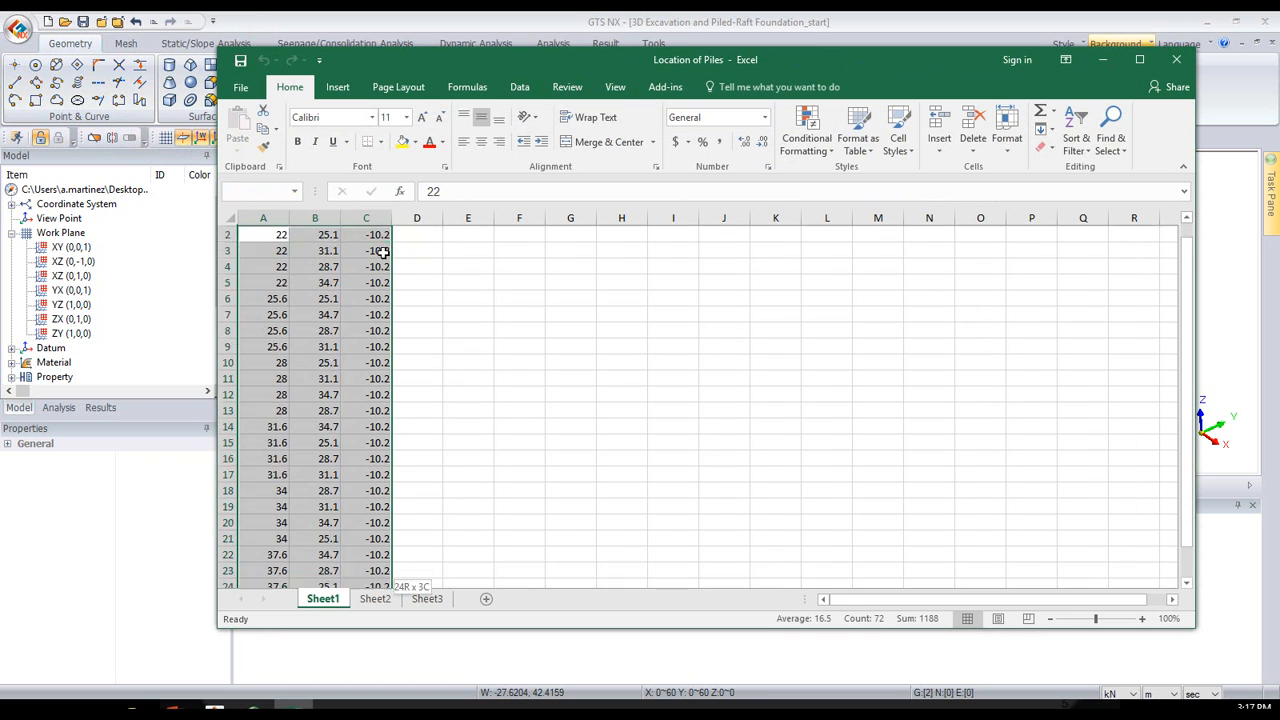
pyautogui.hotkey('ctrl', 'c')
pyautogui.scroll(1, 340, 254)
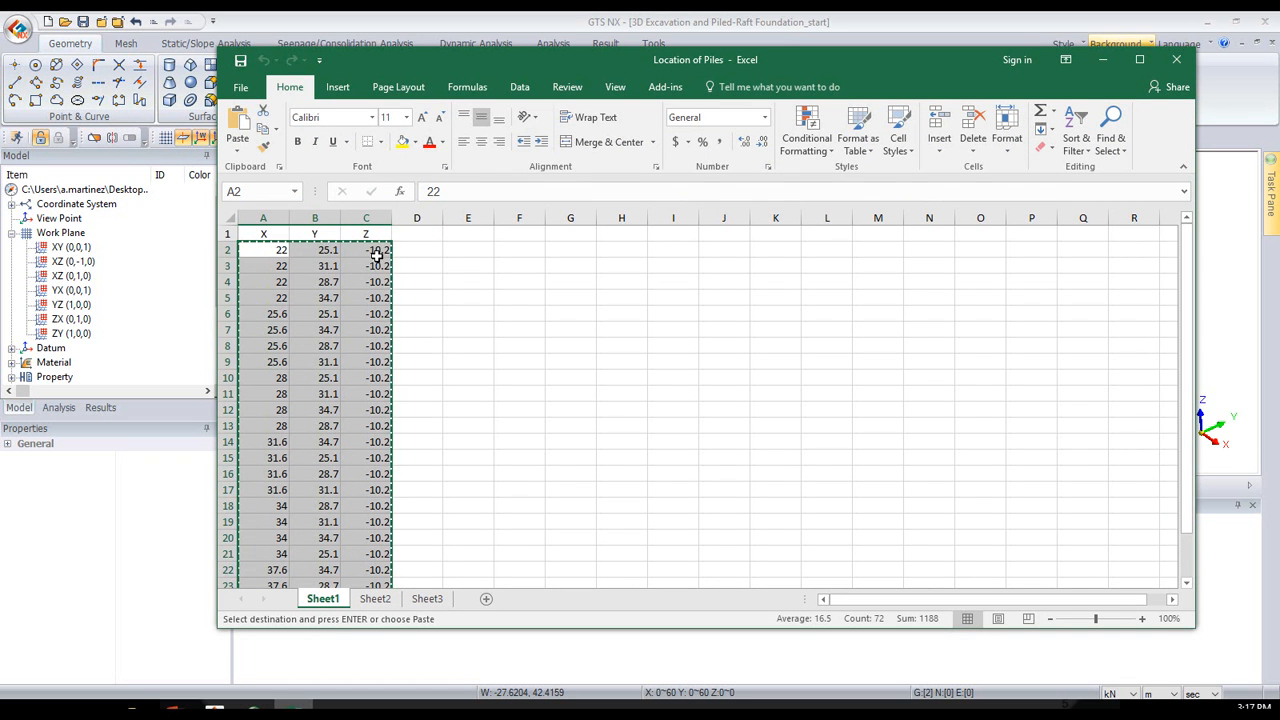
pyautogui.click(1102, 59)
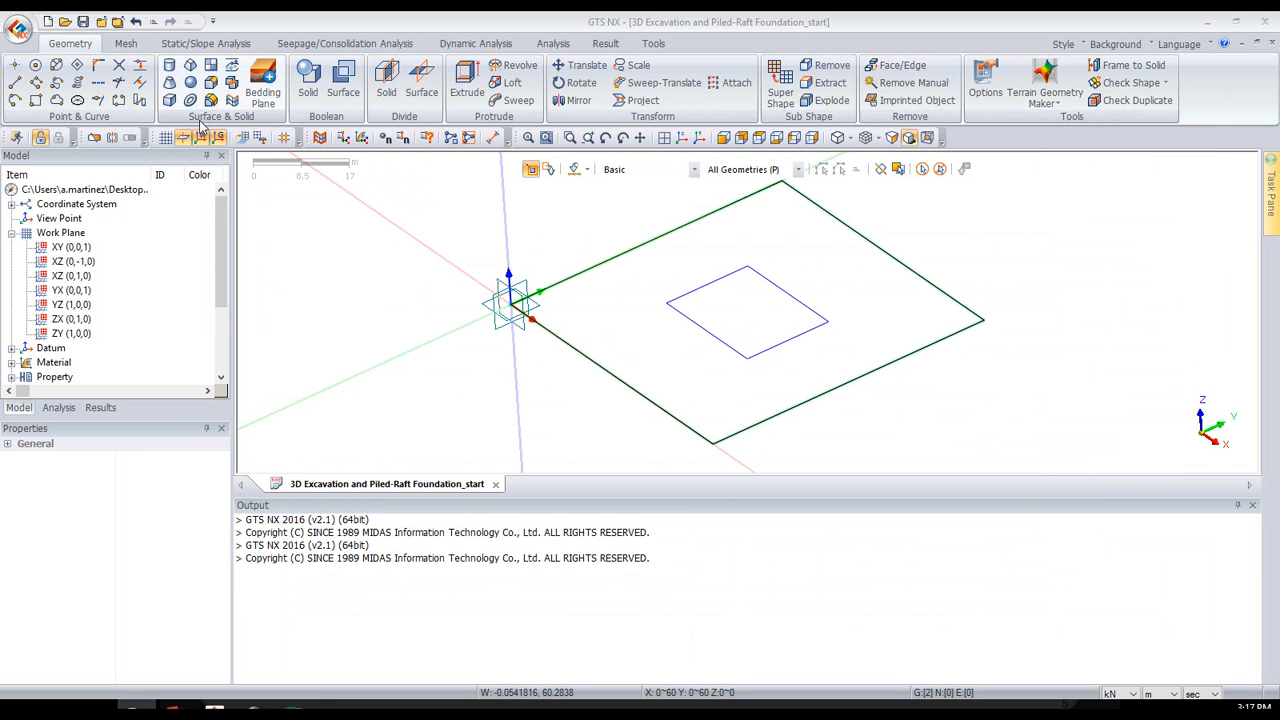
# - Create the pile points in Geometry Set-1 from the copied coordinates using tabular input, and leave the grid hidden
pyautogui.click(168, 138)
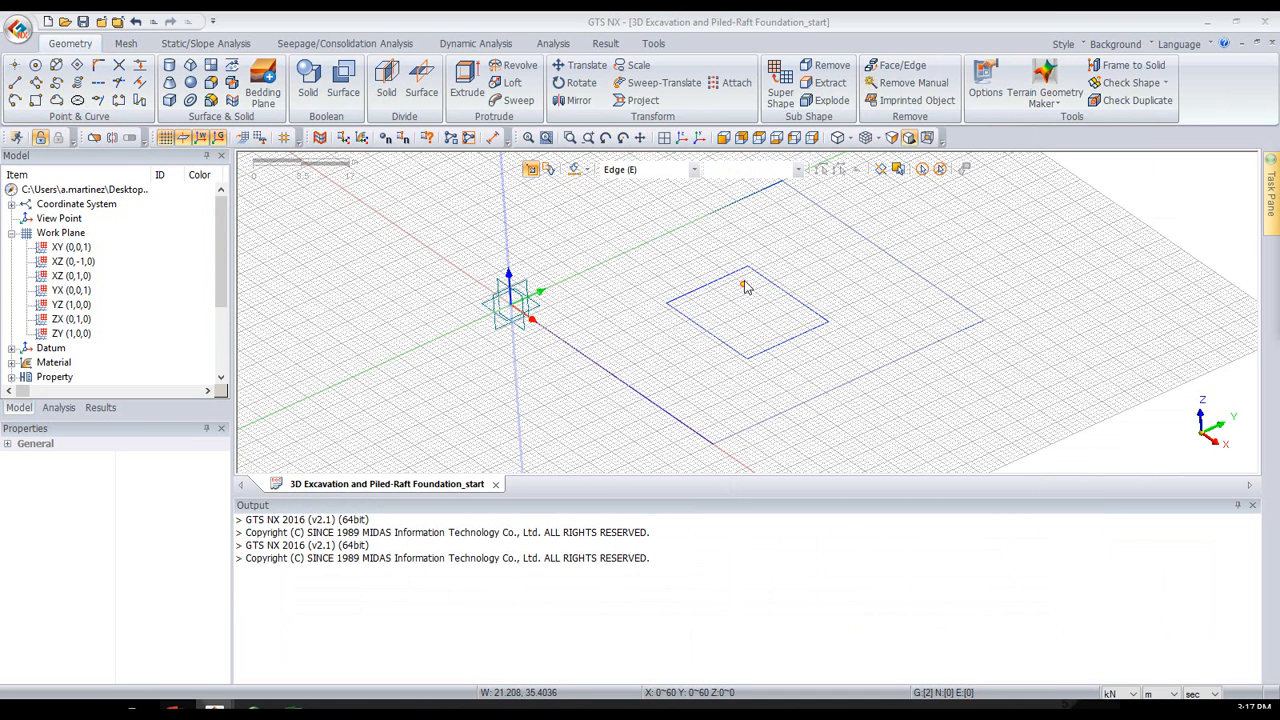
pyautogui.moveTo(1279, 165); pyautogui.dragTo(317, 178)
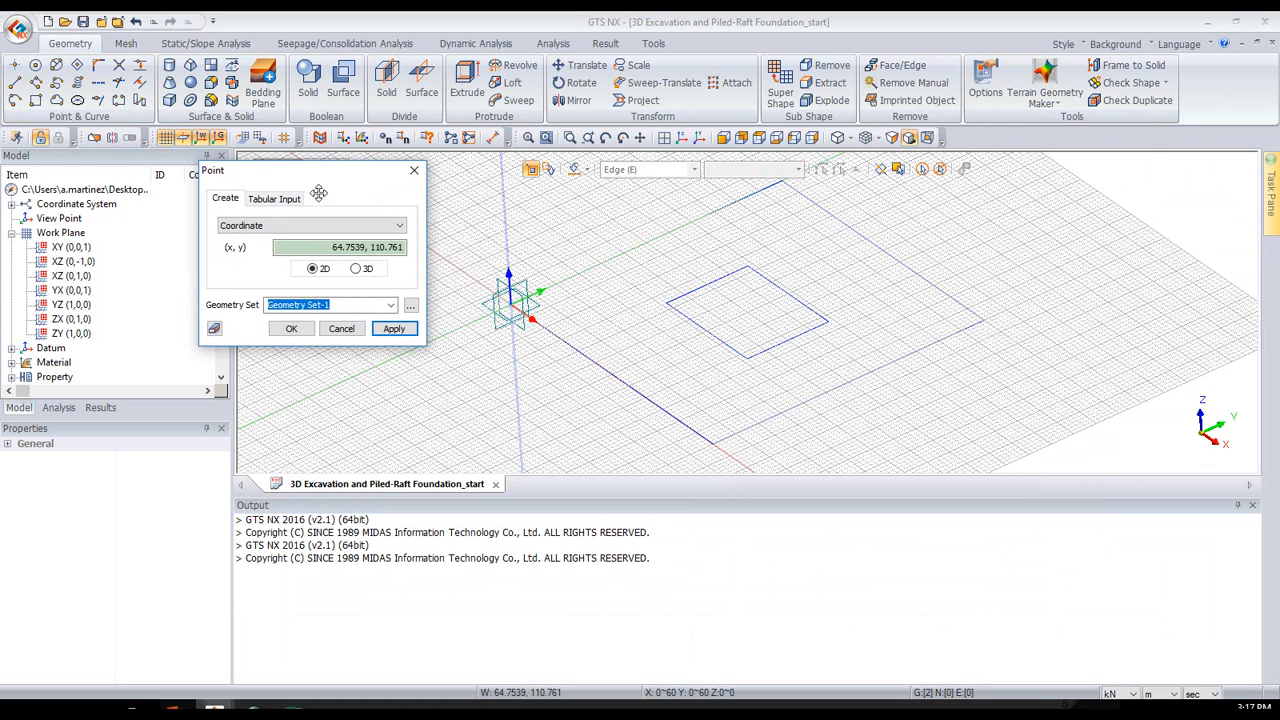
pyautogui.click(286, 199)
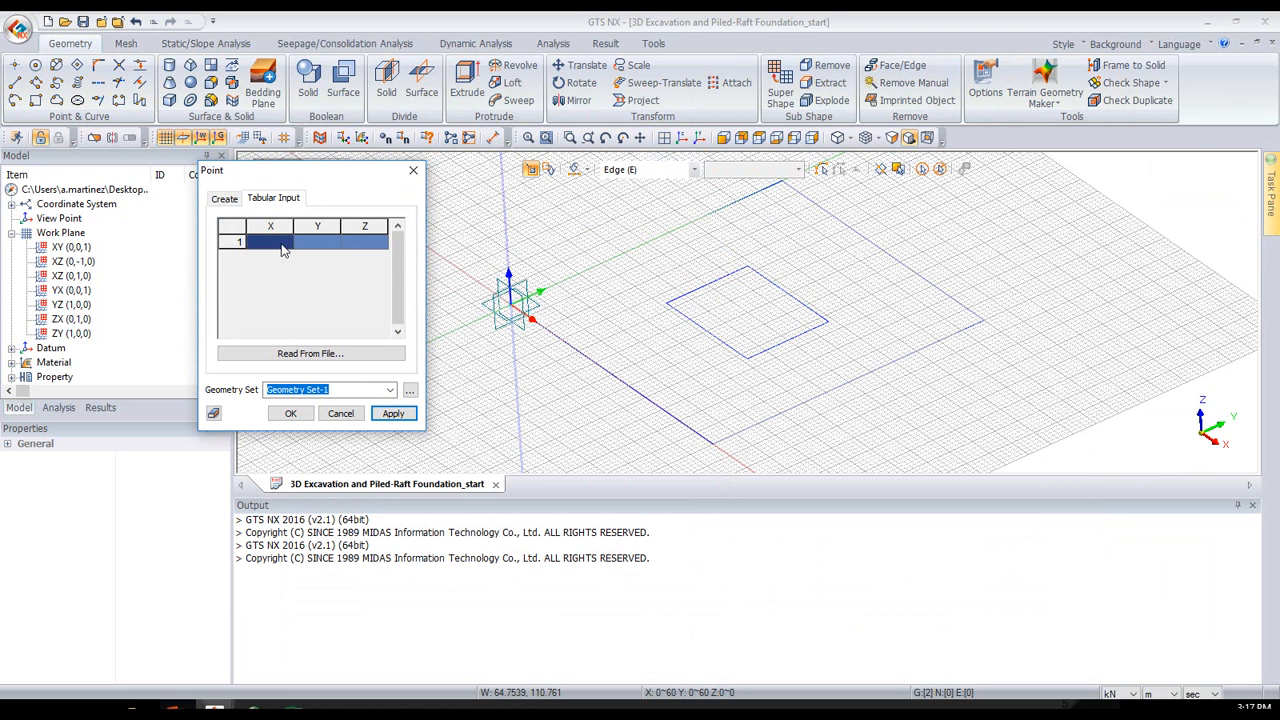
pyautogui.hotkey('ctrl', 'v')
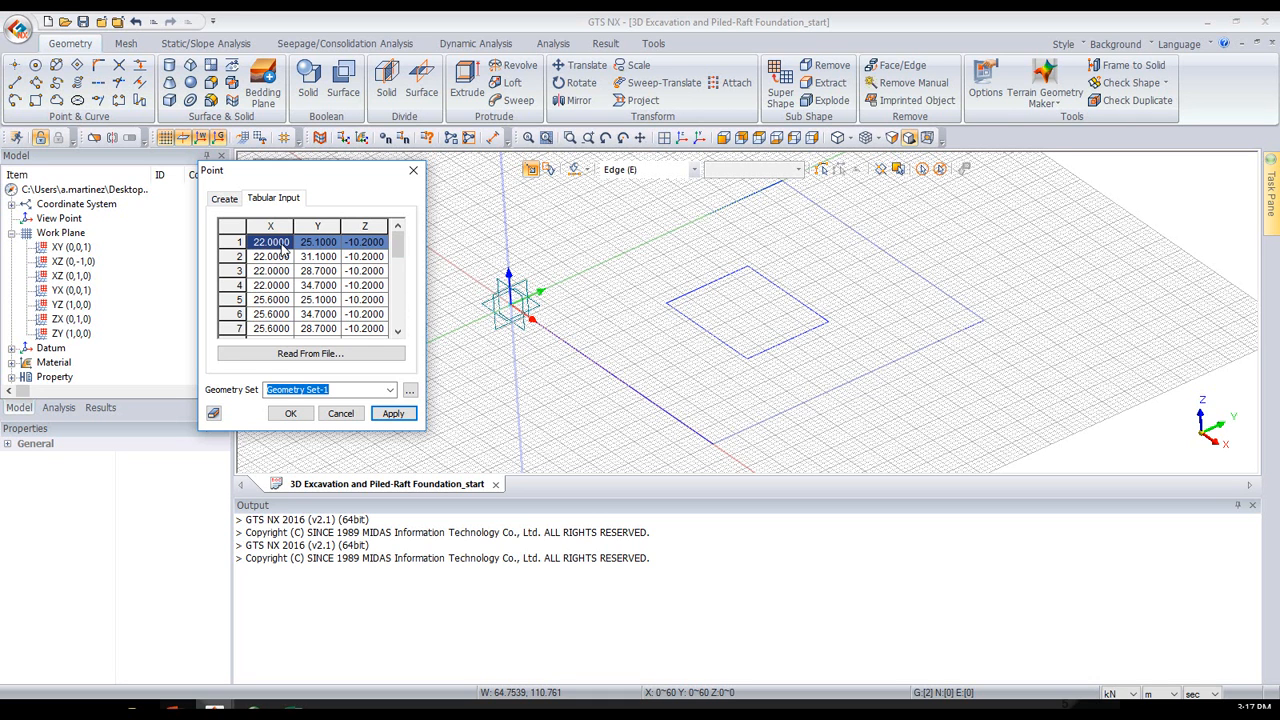
pyautogui.click(290, 414)
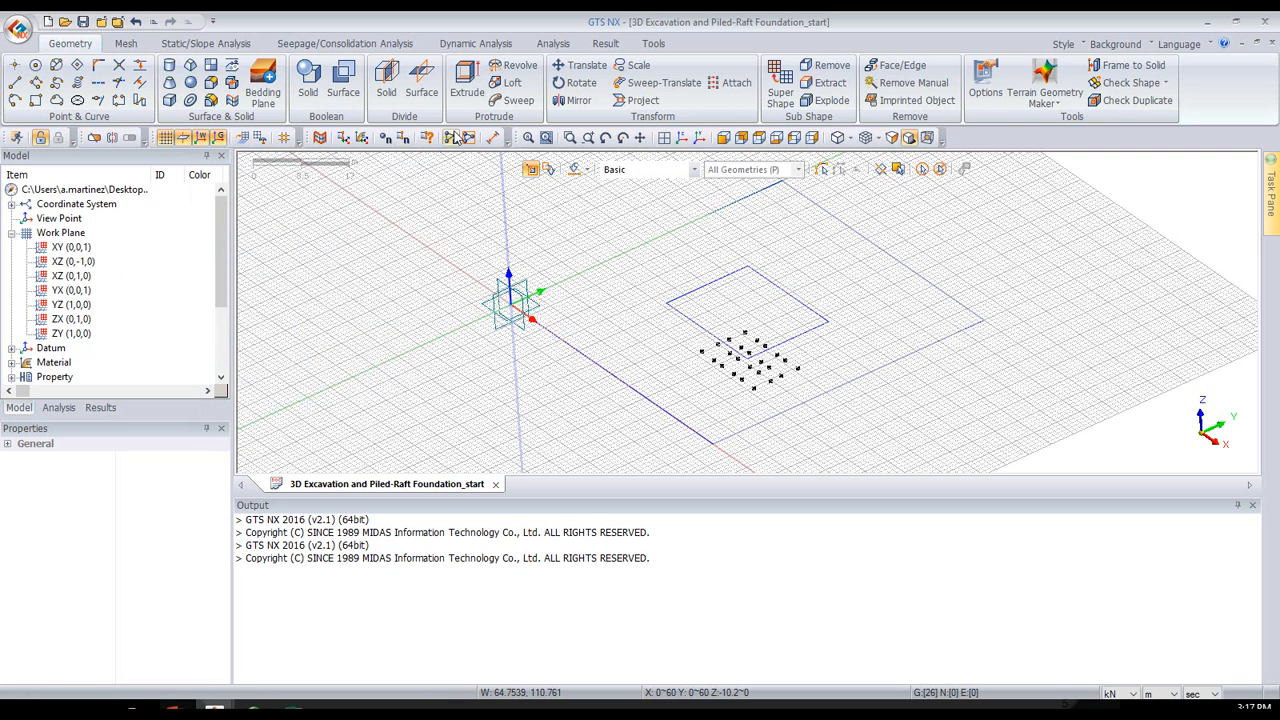
pyautogui.click(182, 138)
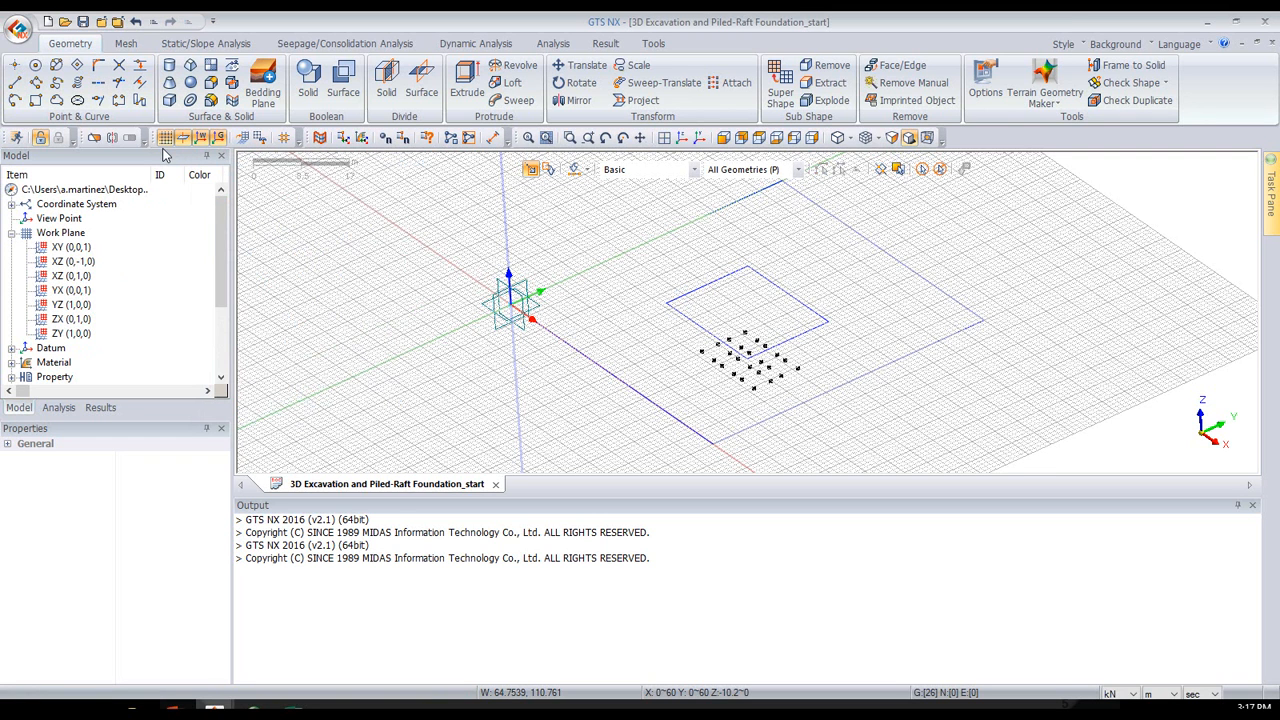
pyautogui.click(166, 139)
# - Start an extrusion and select only the 24 pile points as targets, leaving out the rectangles' corner points
pyautogui.moveTo(730, 268)
pyautogui.mouseDown(button='middle')
pyautogui.moveTo(726, 238)
pyautogui.moveTo(740, 266)
pyautogui.mouseUp(button='middle')
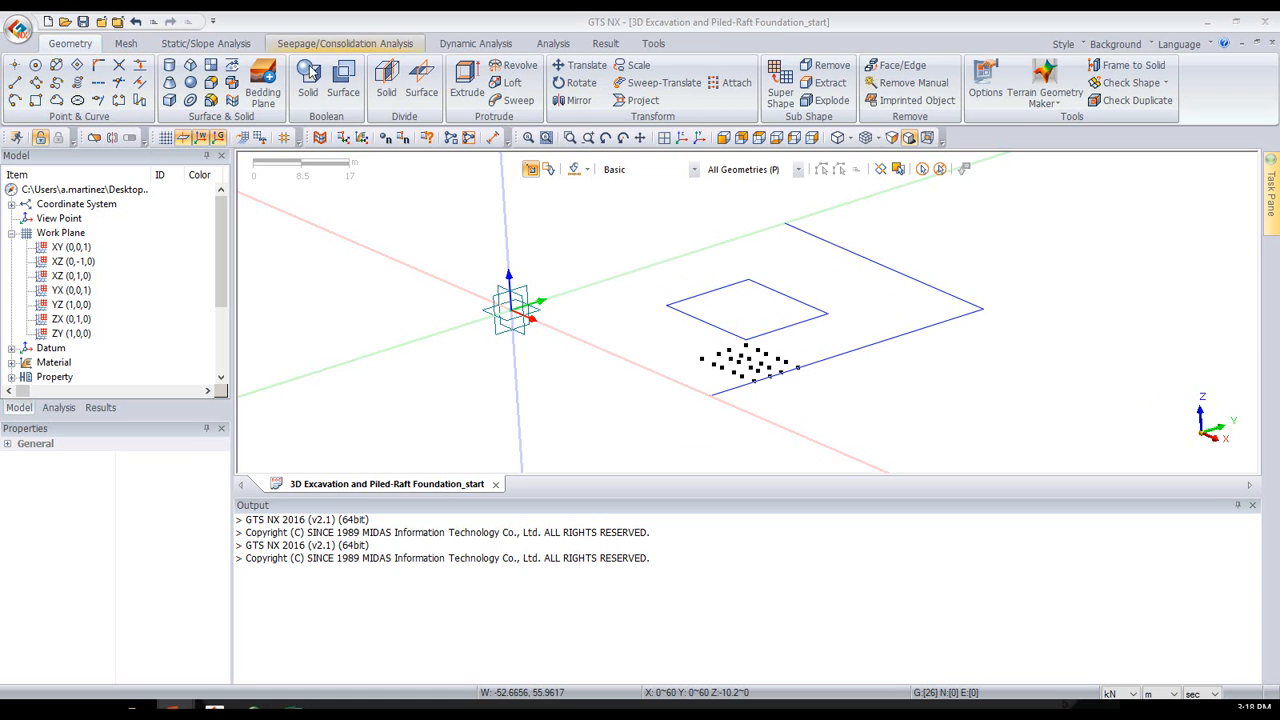
pyautogui.click(462, 80)
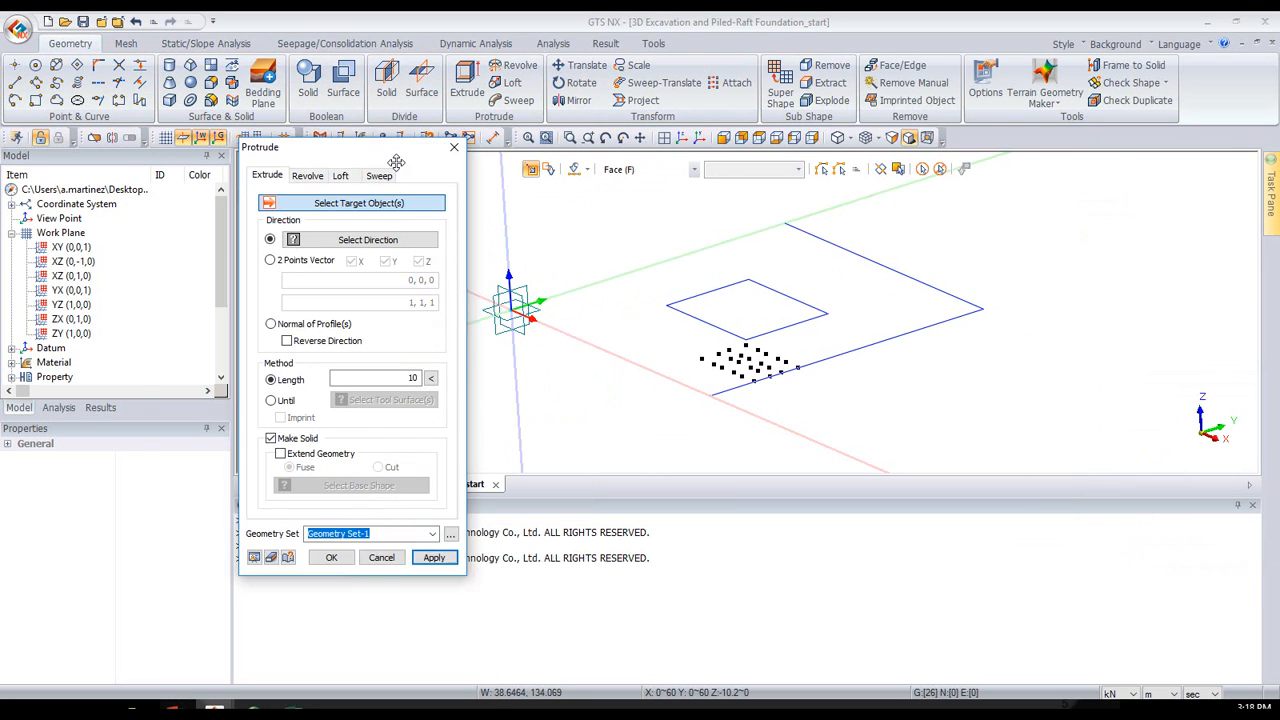
pyautogui.keyDown('ctrl'); pyautogui.moveTo(810, 337); pyautogui.dragTo(663, 271, button='middle'); pyautogui.keyUp('ctrl')
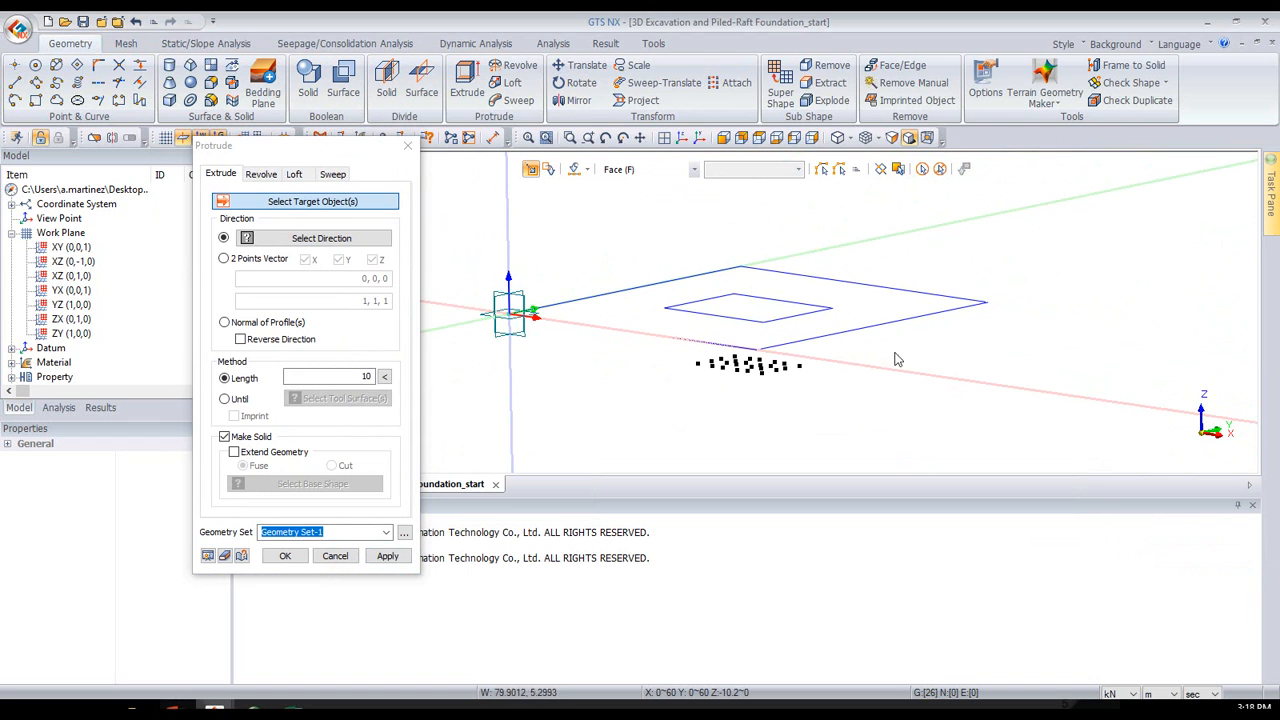
pyautogui.click(660, 170)
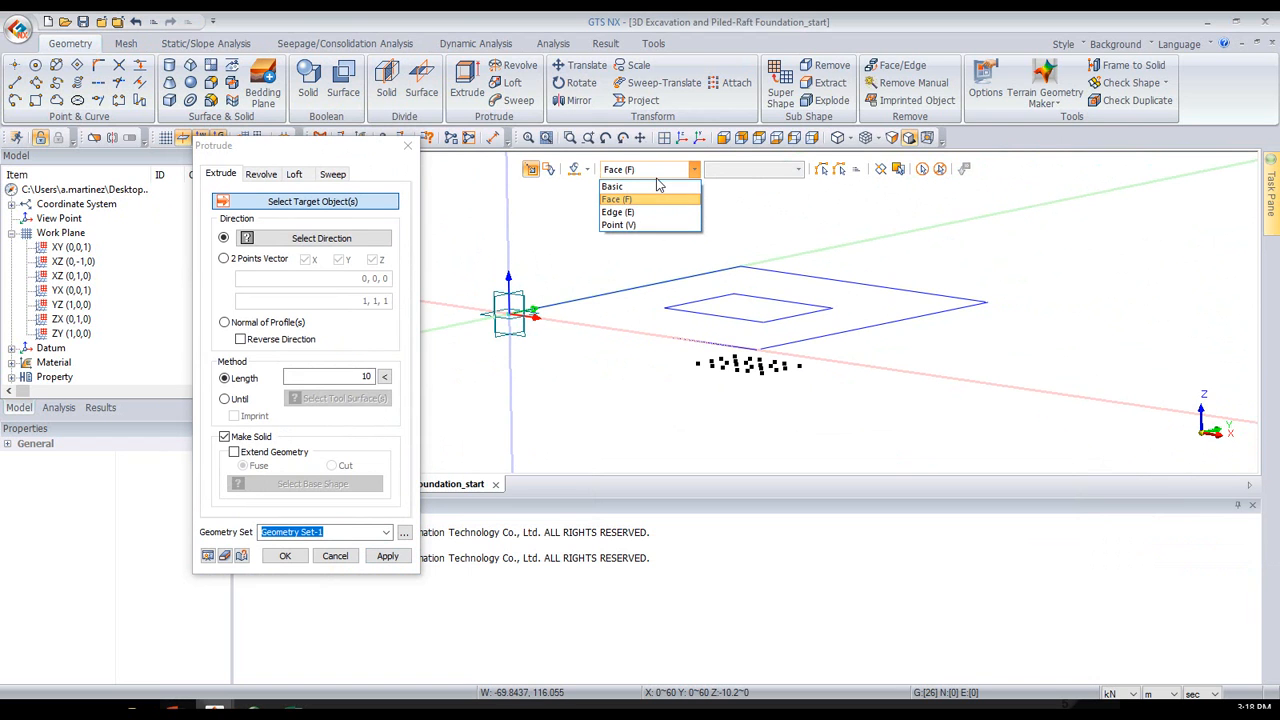
pyautogui.click(617, 225)
pyautogui.moveTo(642, 302); pyautogui.dragTo(887, 474)
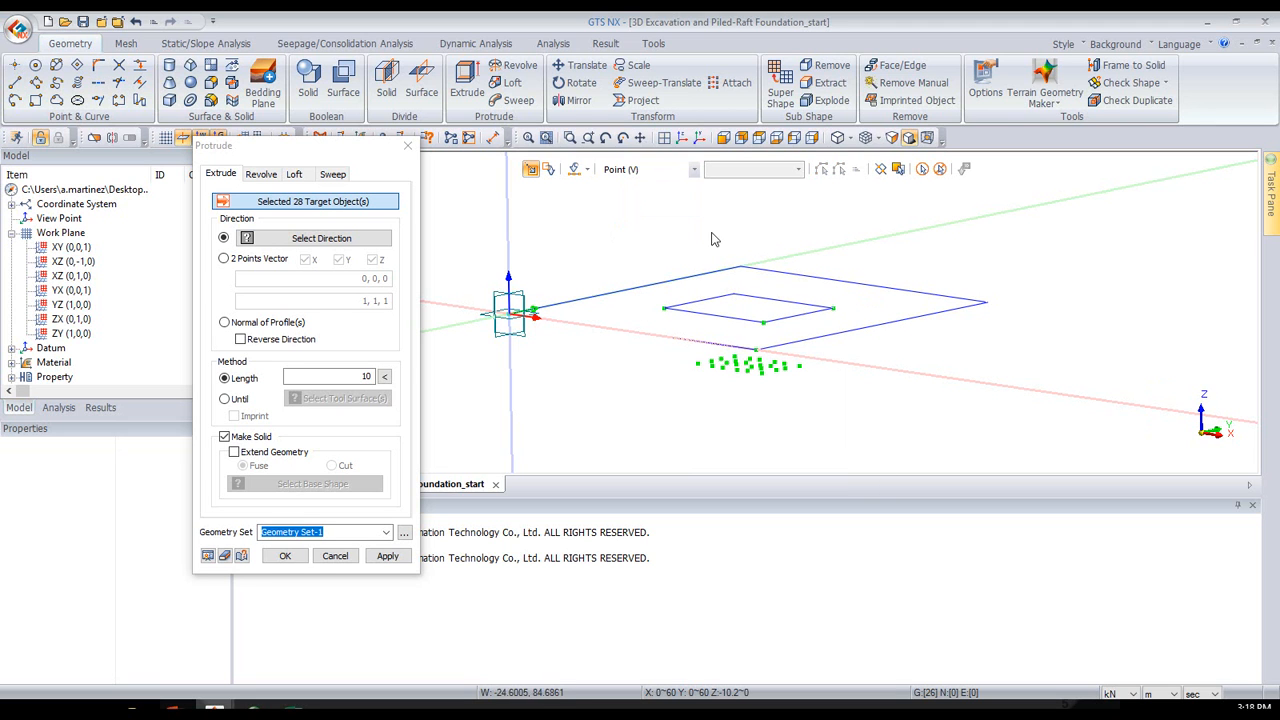
pyautogui.click(940, 168)
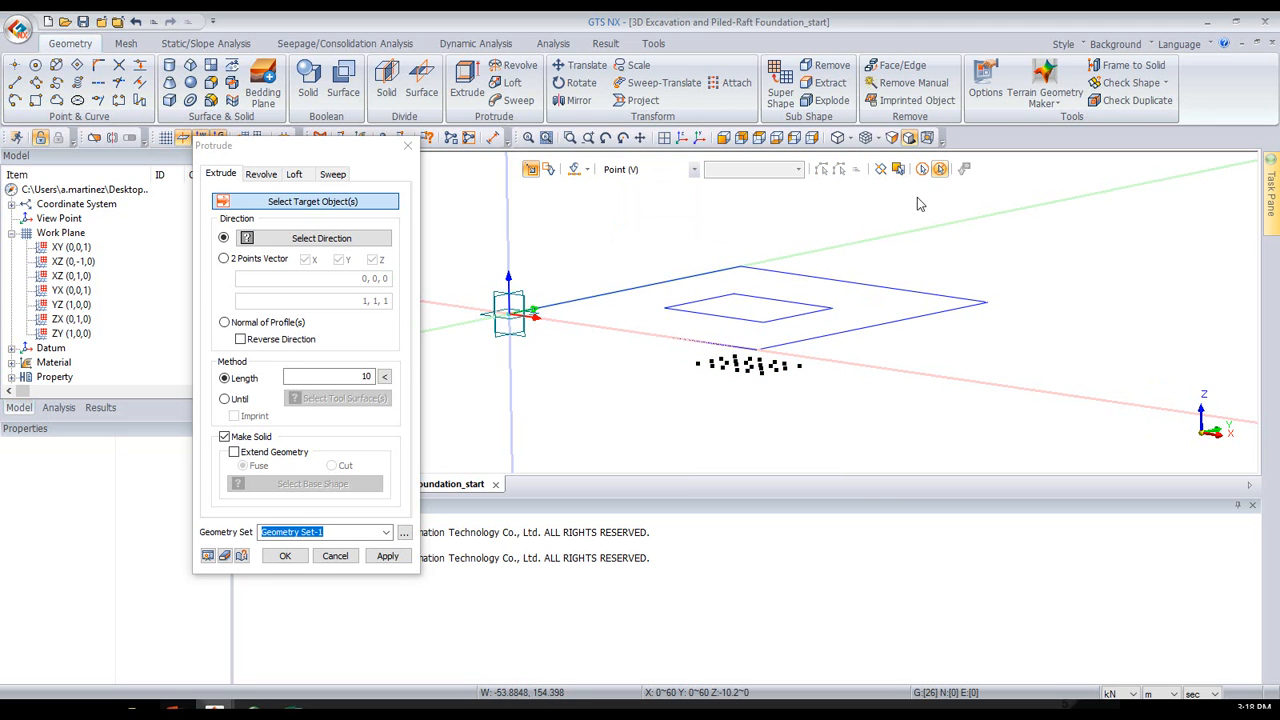
pyautogui.moveTo(806, 313); pyautogui.dragTo(824, 304, button='middle')
pyautogui.moveTo(680, 366); pyautogui.dragTo(920, 450)
pyautogui.moveTo(892, 252); pyautogui.dragTo(882, 272, button='middle')
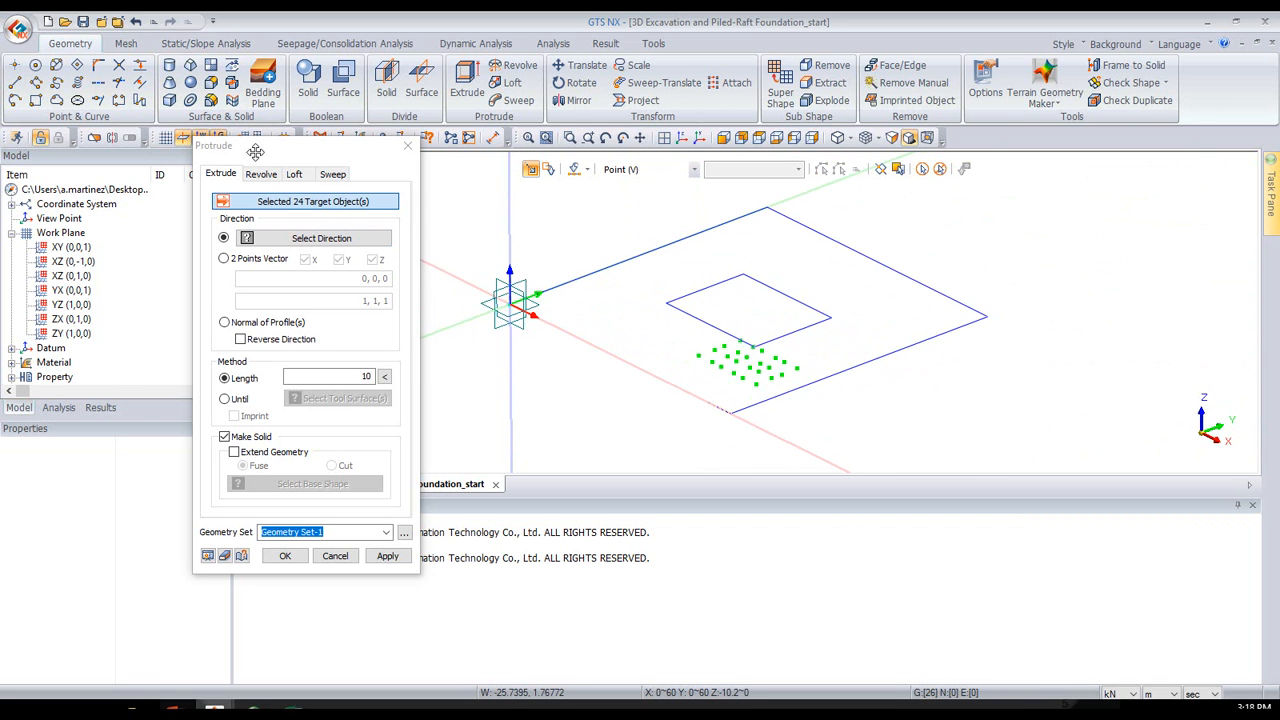
# - Extrude the 24 selected pile points by -10.3 m along the Z axis into Geometry Set-1, and check the piles from the front
pyautogui.click(285, 239)
pyautogui.click(510, 226)
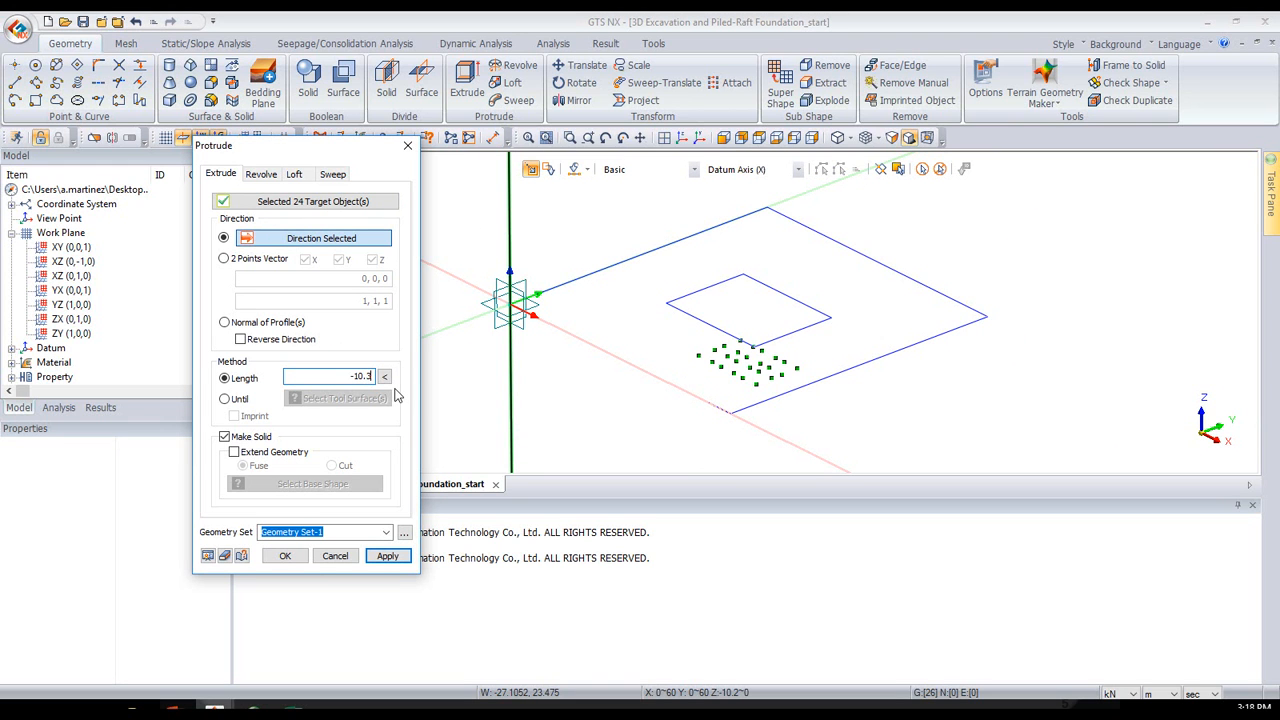
pyautogui.click(207, 556)
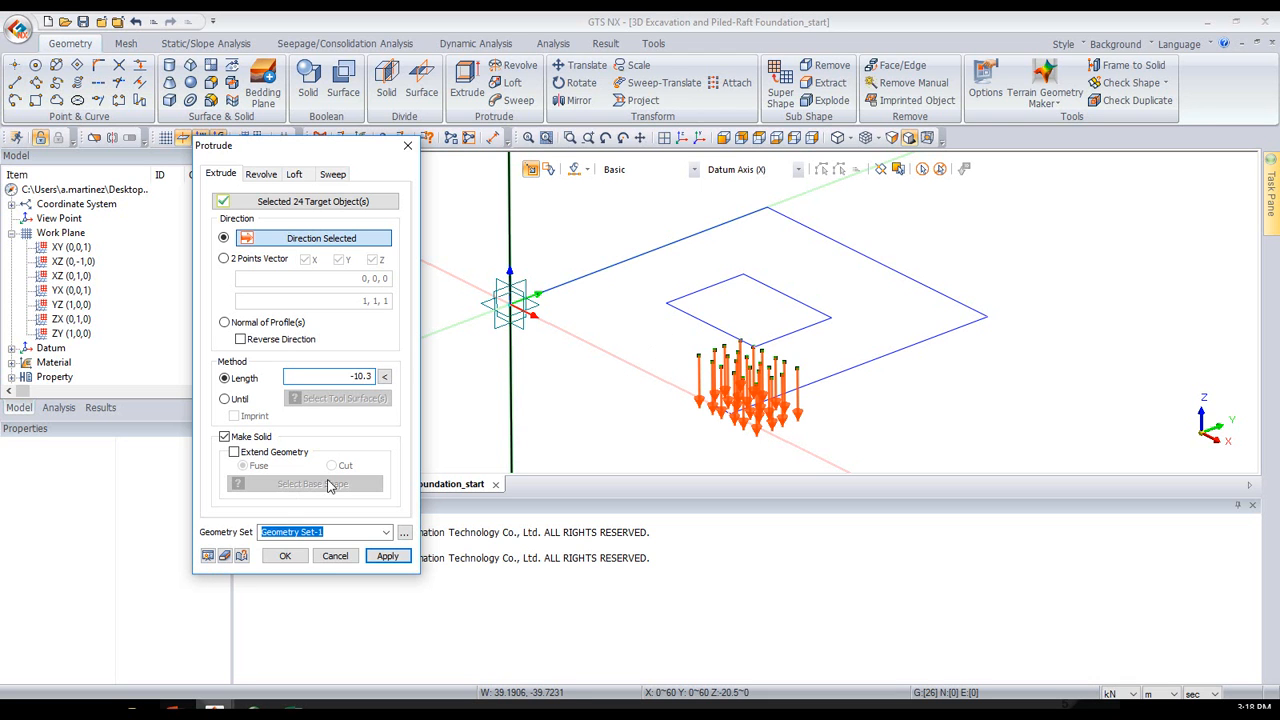
pyautogui.click(285, 556)
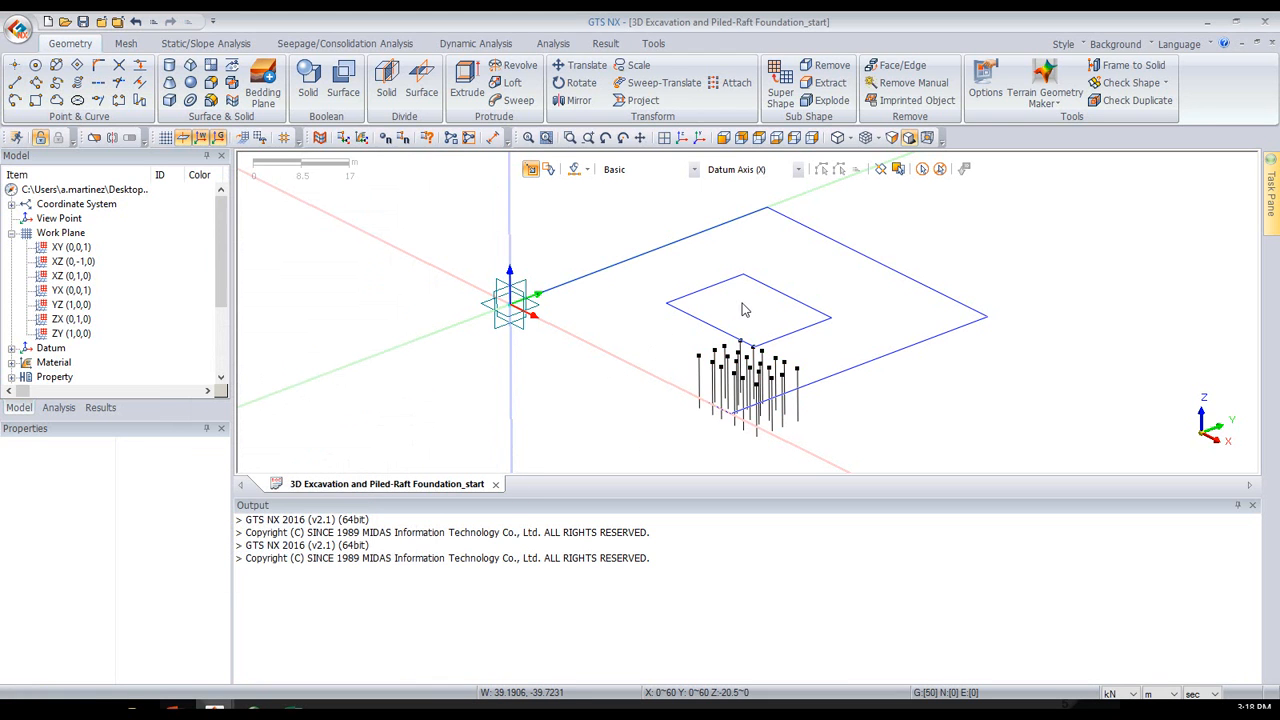
pyautogui.click(725, 139)
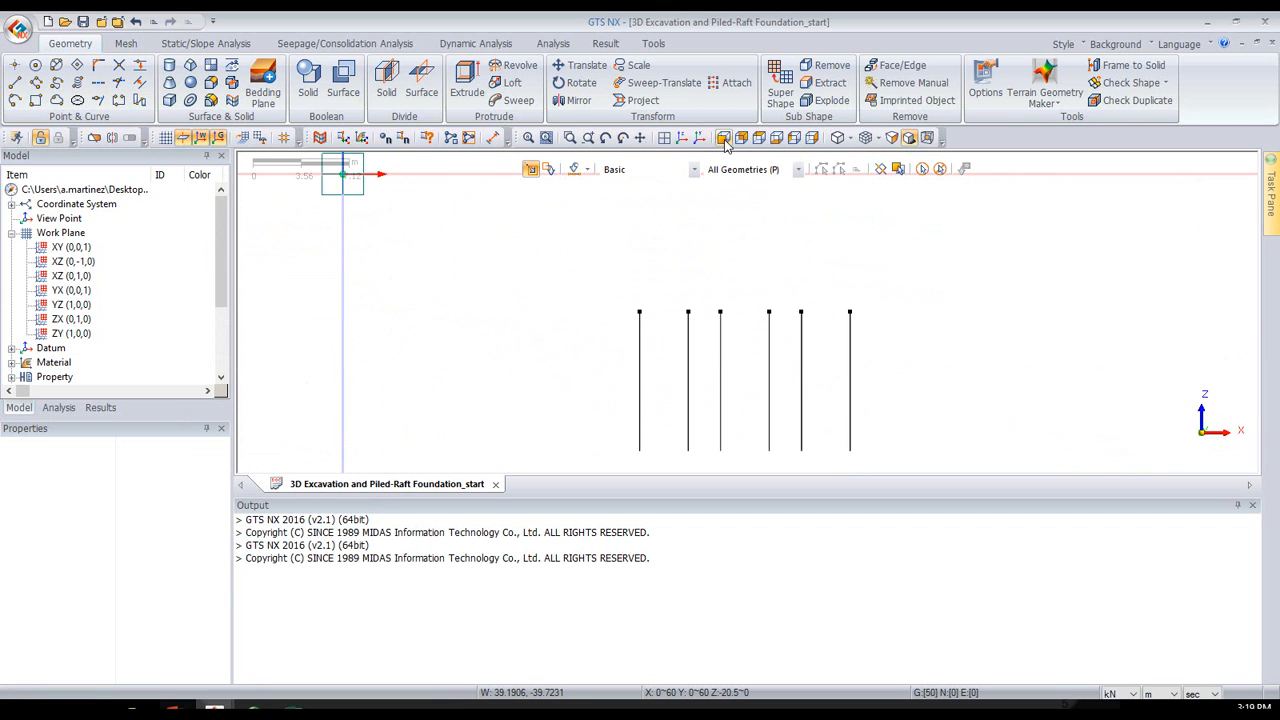
pyautogui.click(683, 140)
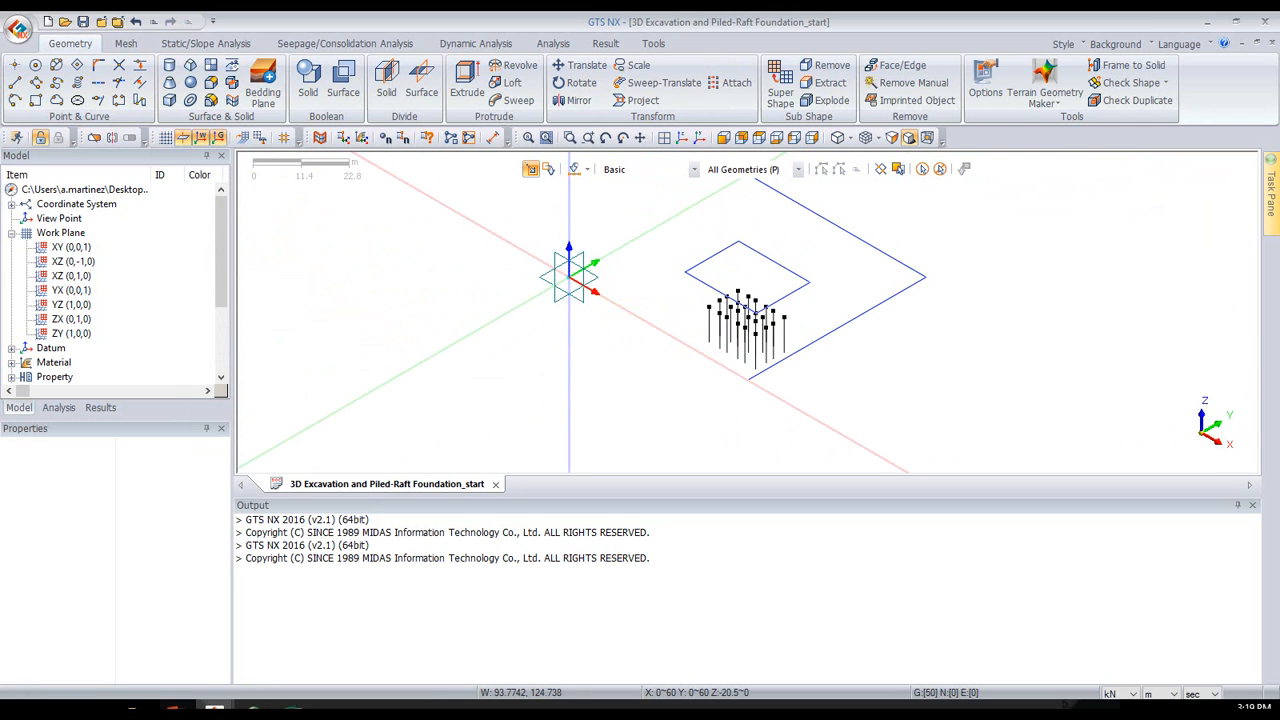
pyautogui.hotkey('alt', 'Tab')
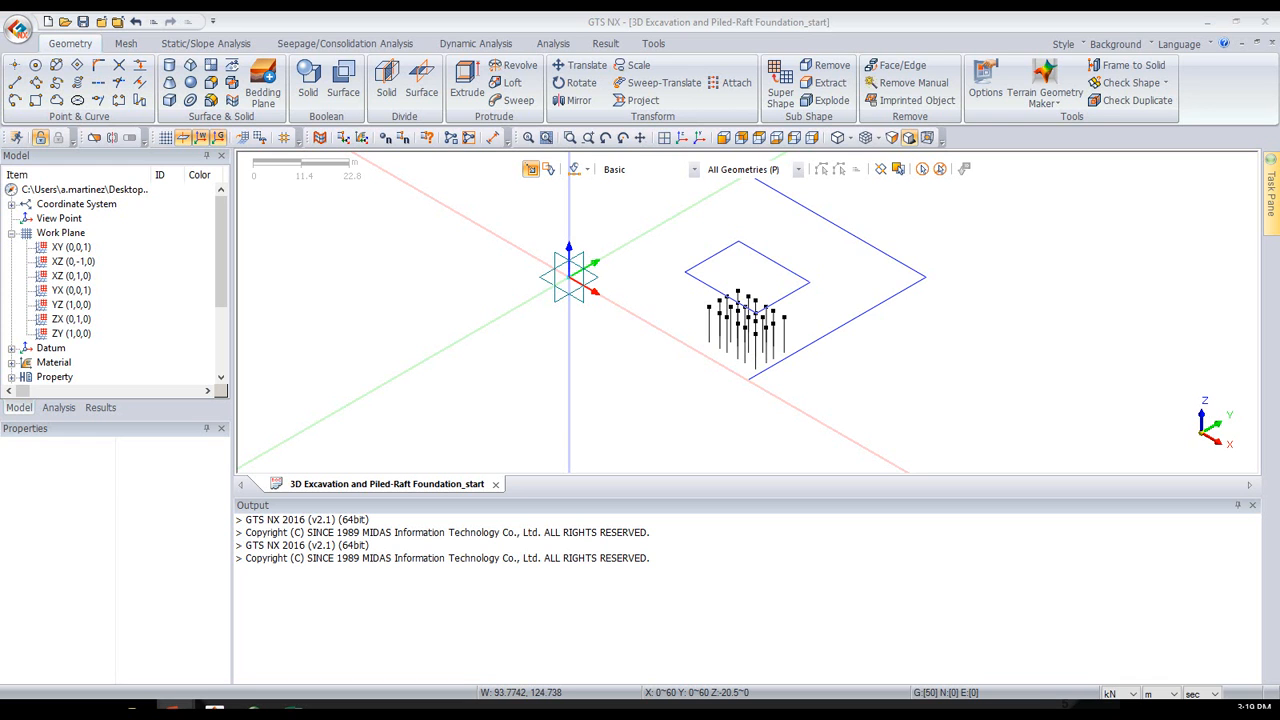
# - Start another extrusion and select the four edges of the inner excavation rectangle as targets
pyautogui.click(464, 80)
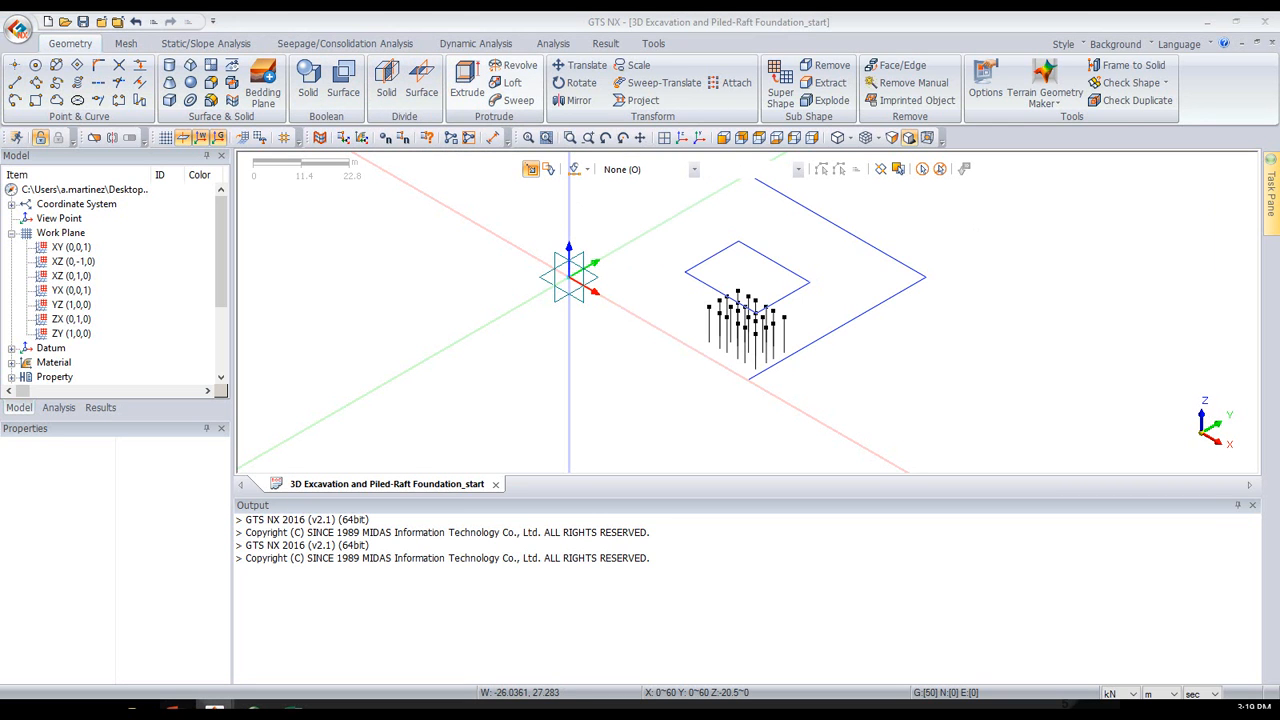
pyautogui.moveTo(556, 160); pyautogui.dragTo(285, 154)
pyautogui.click(650, 170)
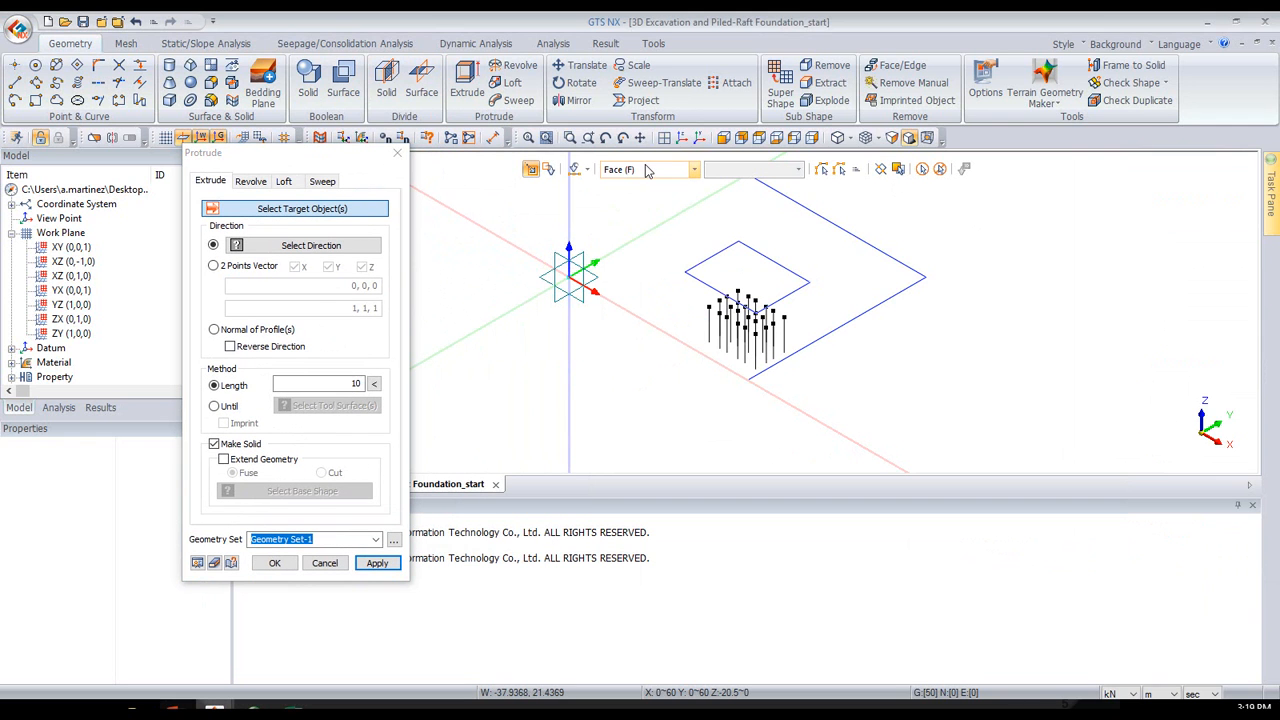
pyautogui.click(620, 204)
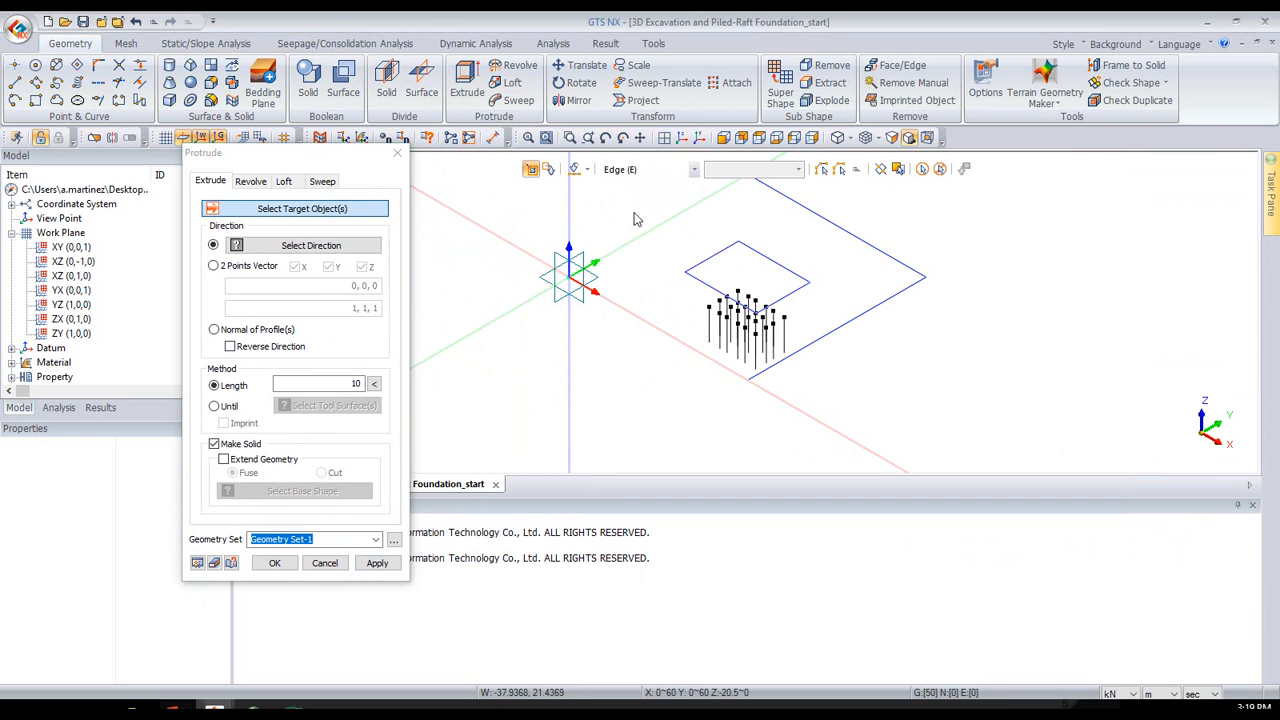
pyautogui.click(708, 258)
pyautogui.click(774, 262)
pyautogui.click(731, 298)
pyautogui.click(789, 294)
# - Extrude the selected edges by -3 m along the Z axis as a solid in Geometry Set-1
pyautogui.click(300, 250)
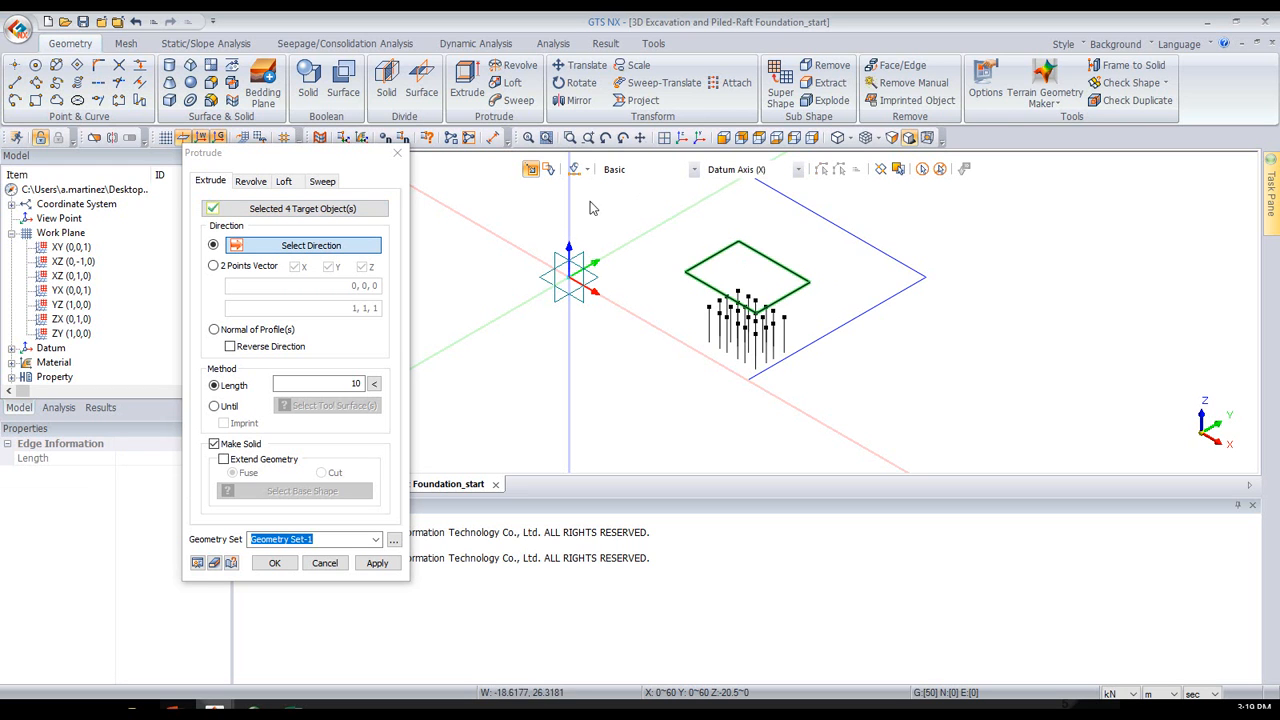
pyautogui.click(569, 222)
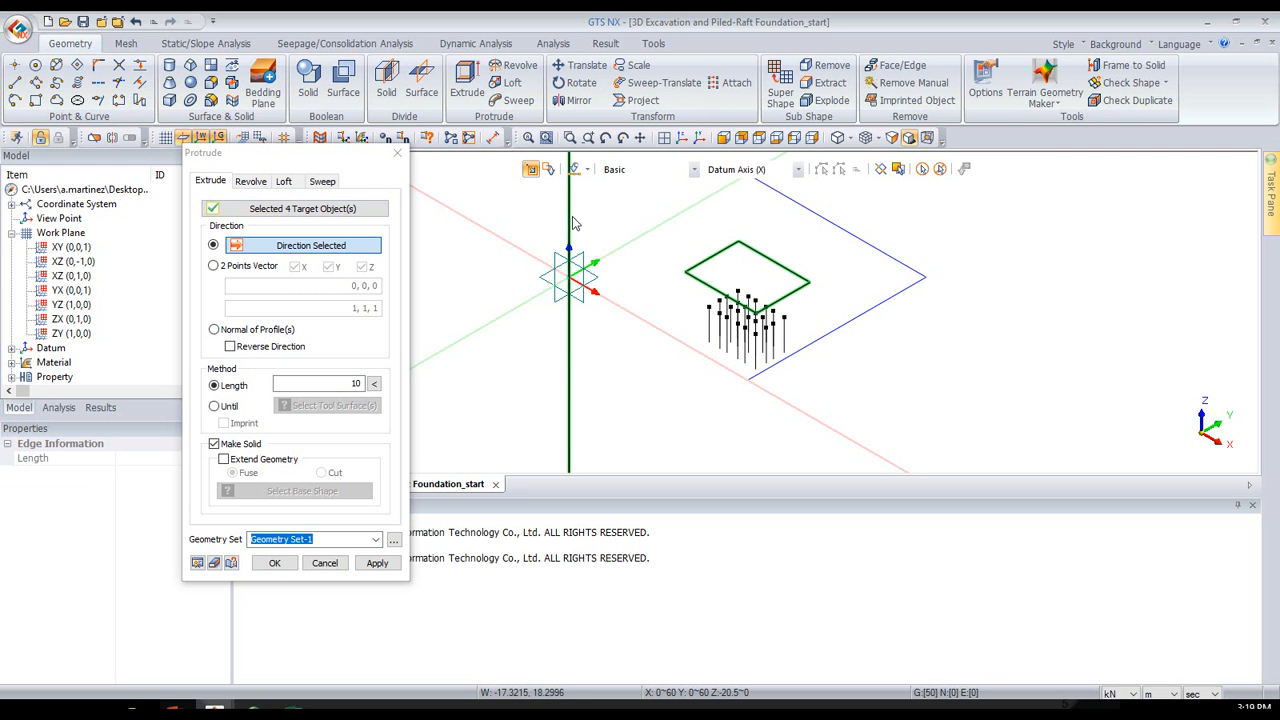
pyautogui.click(328, 382)
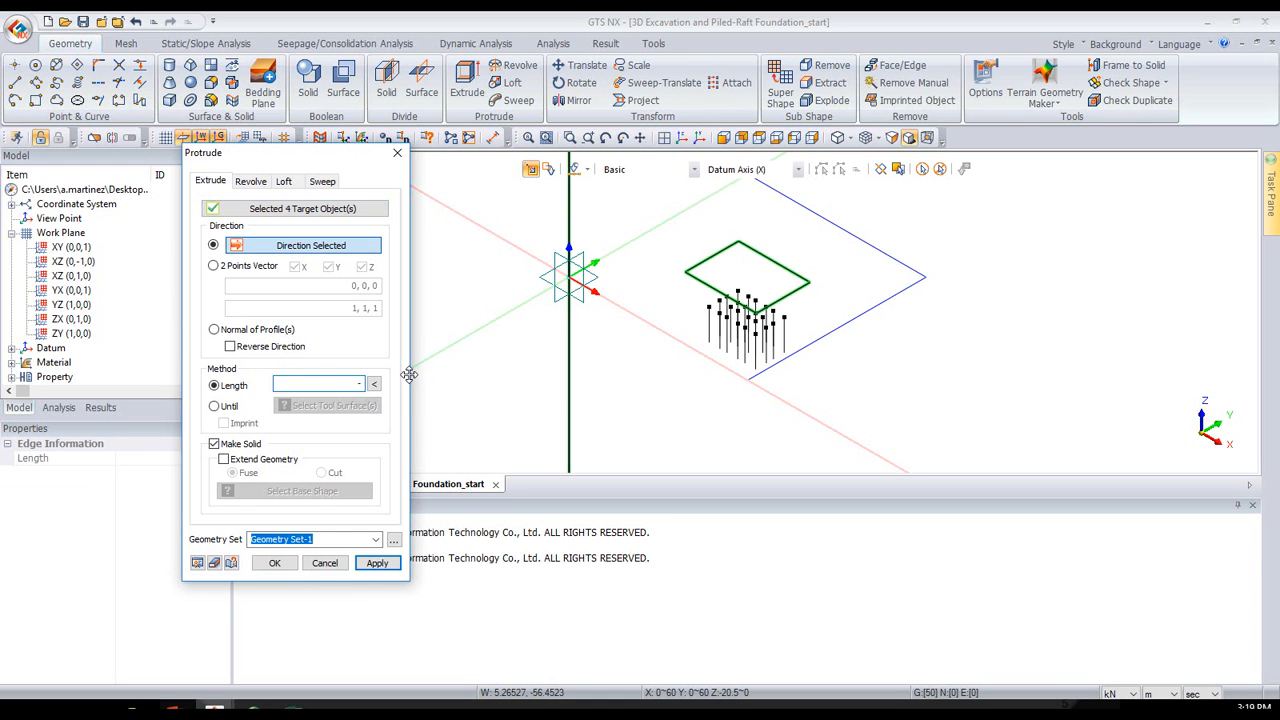
pyautogui.write('-3')
pyautogui.click(197, 564)
pyautogui.click(377, 565)
# - Extrude the bottom face of the excavation block by -4 m along the Z axis to add a second solid layer
pyautogui.moveTo(692, 327); pyautogui.dragTo(701, 285, button='middle')
pyautogui.scroll(3, 768, 262)
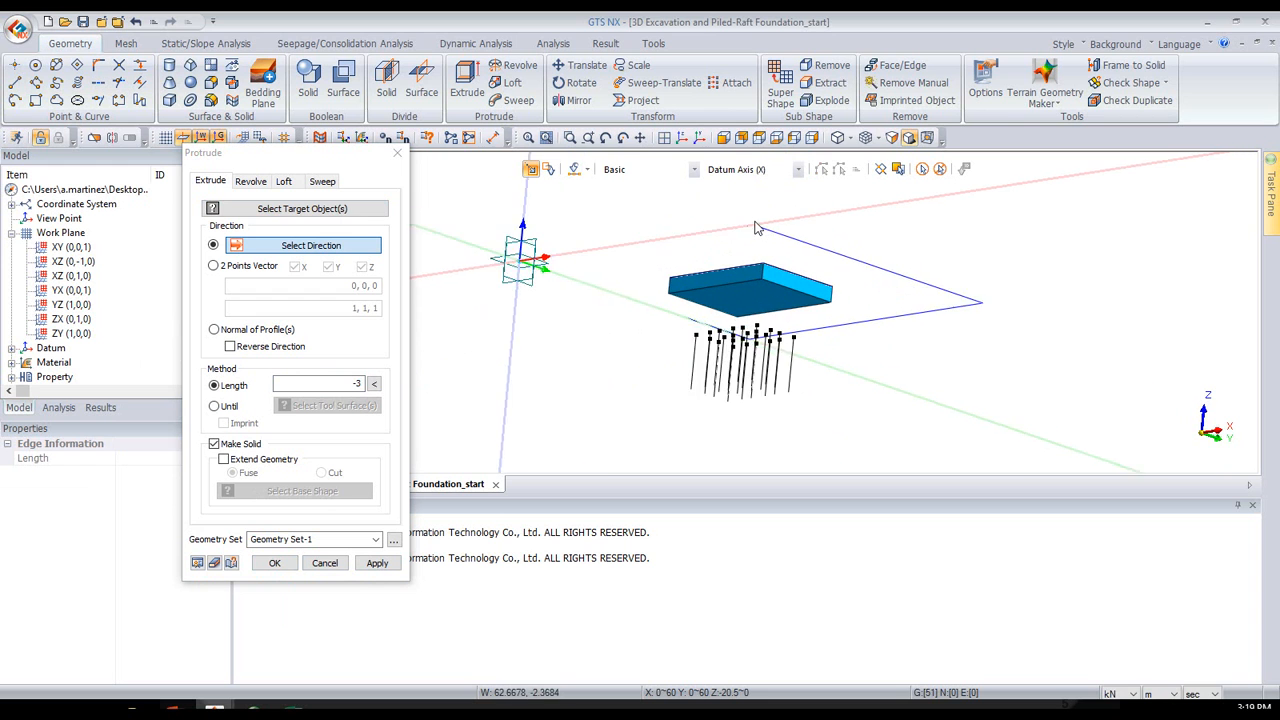
pyautogui.click(305, 213)
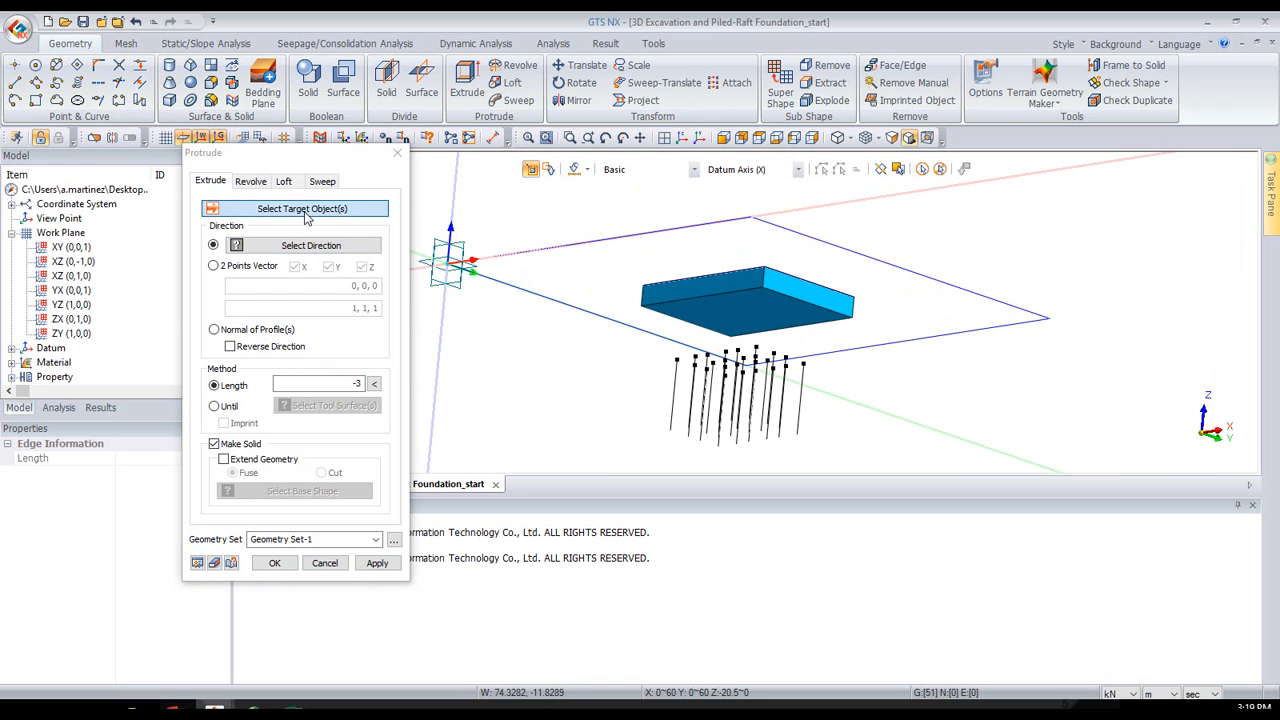
pyautogui.click(746, 328)
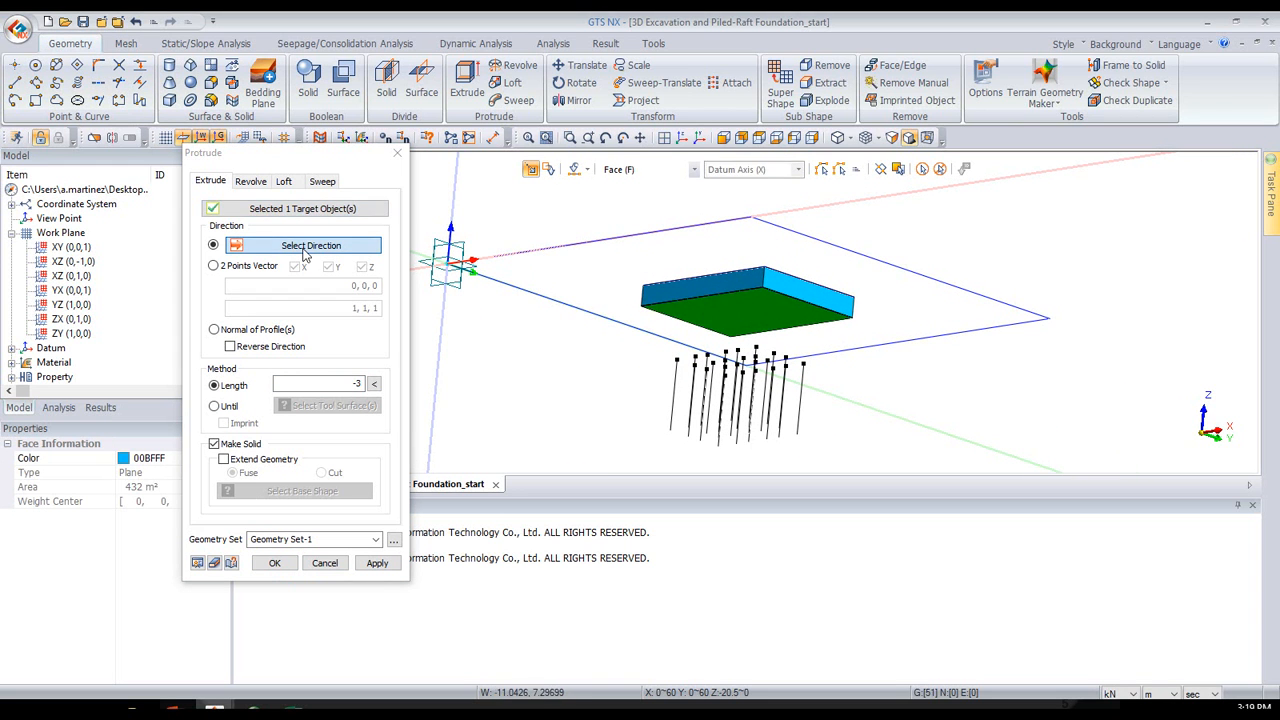
pyautogui.click(457, 212)
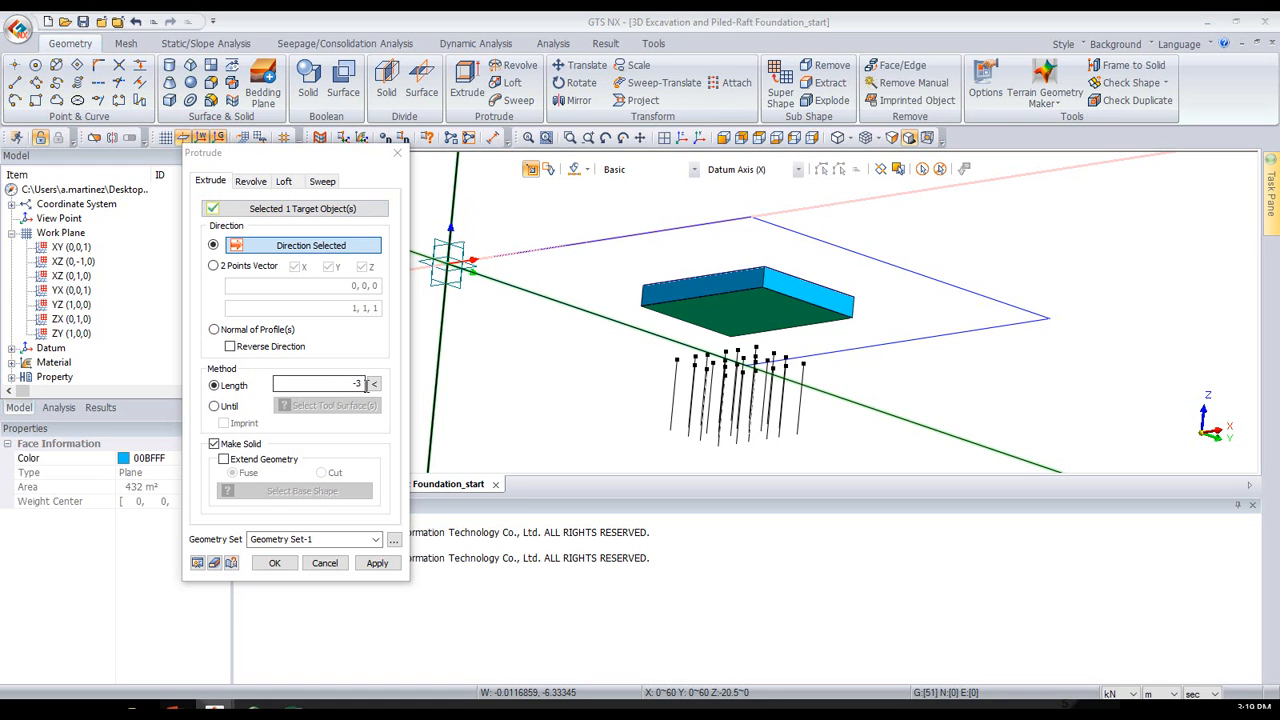
pyautogui.doubleClick(365, 384)
pyautogui.write('-4')
pyautogui.click(376, 563)
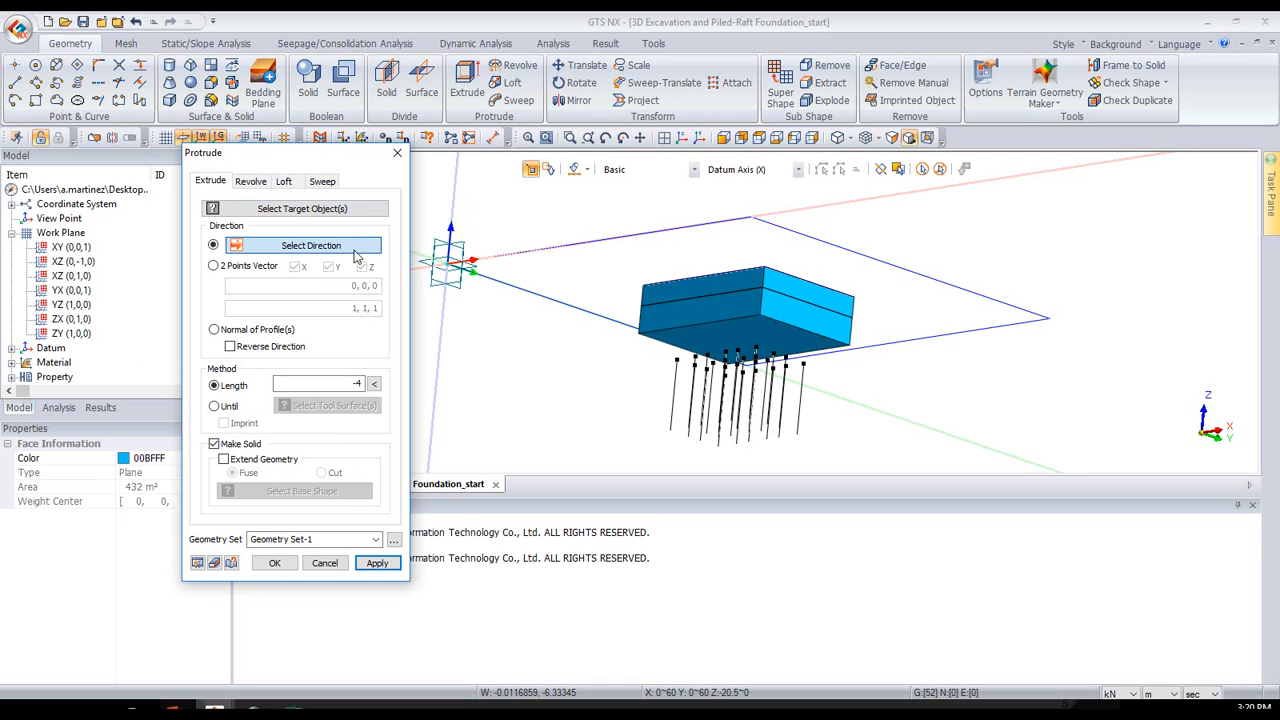
# - Extrude the second excavation layer's bottom face by -3 m along the Z axis to add a third solid layer
pyautogui.click(679, 338)
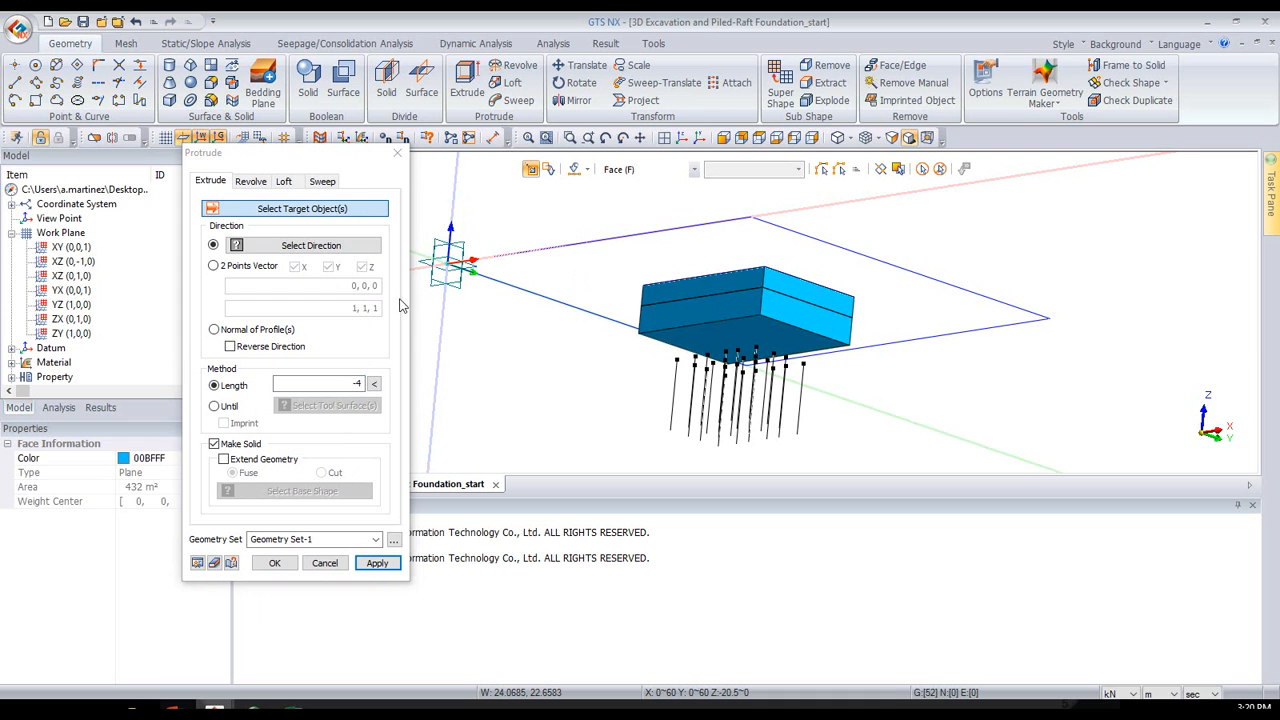
pyautogui.click(452, 214)
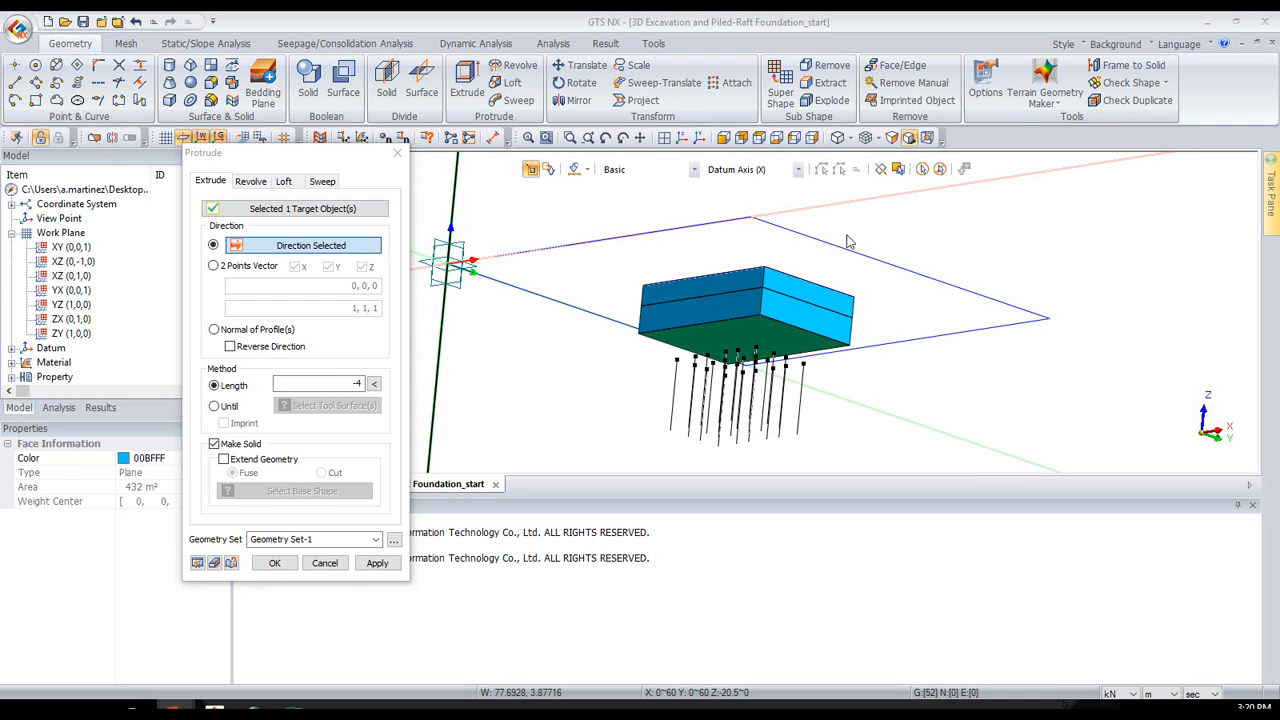
pyautogui.click(362, 383)
pyautogui.write('.')
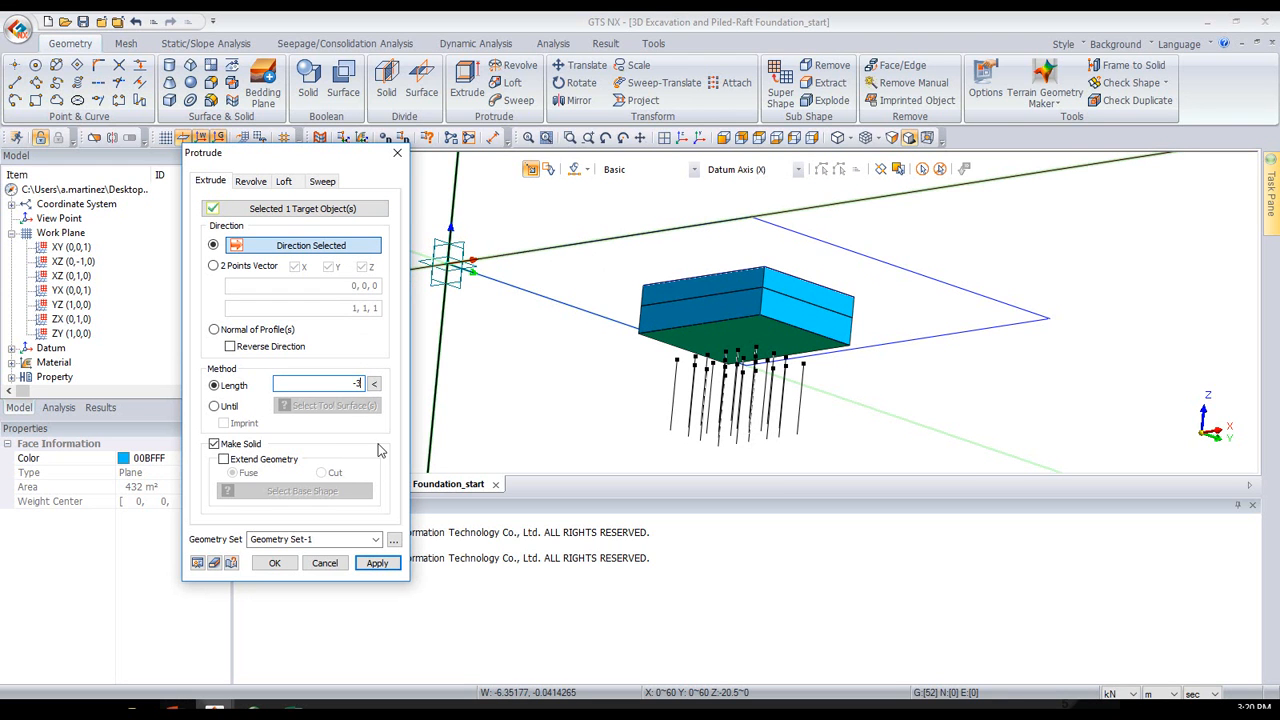
pyautogui.click(377, 563)
pyautogui.click(372, 563)
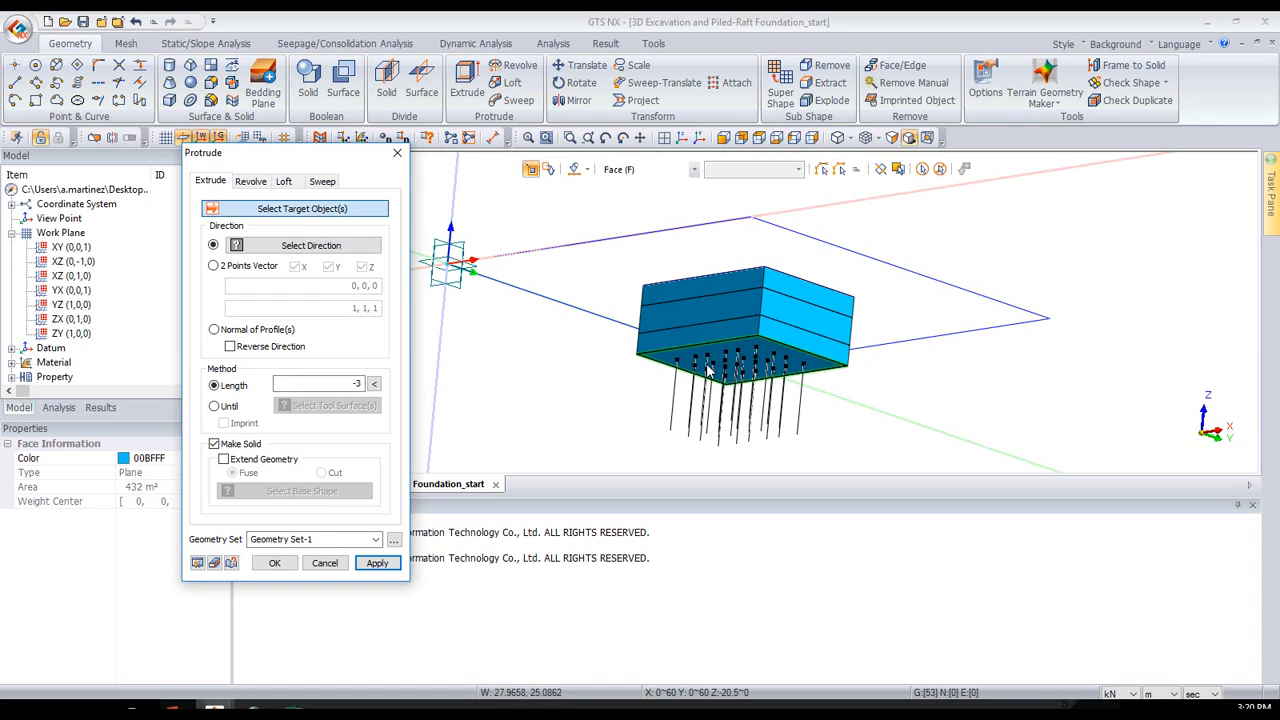
# - Extrude the third excavation layer's bottom face by -0.6 m along the Z axis to form the raft solid, and finish extruding
pyautogui.click(699, 366)
pyautogui.click(311, 250)
pyautogui.click(453, 210)
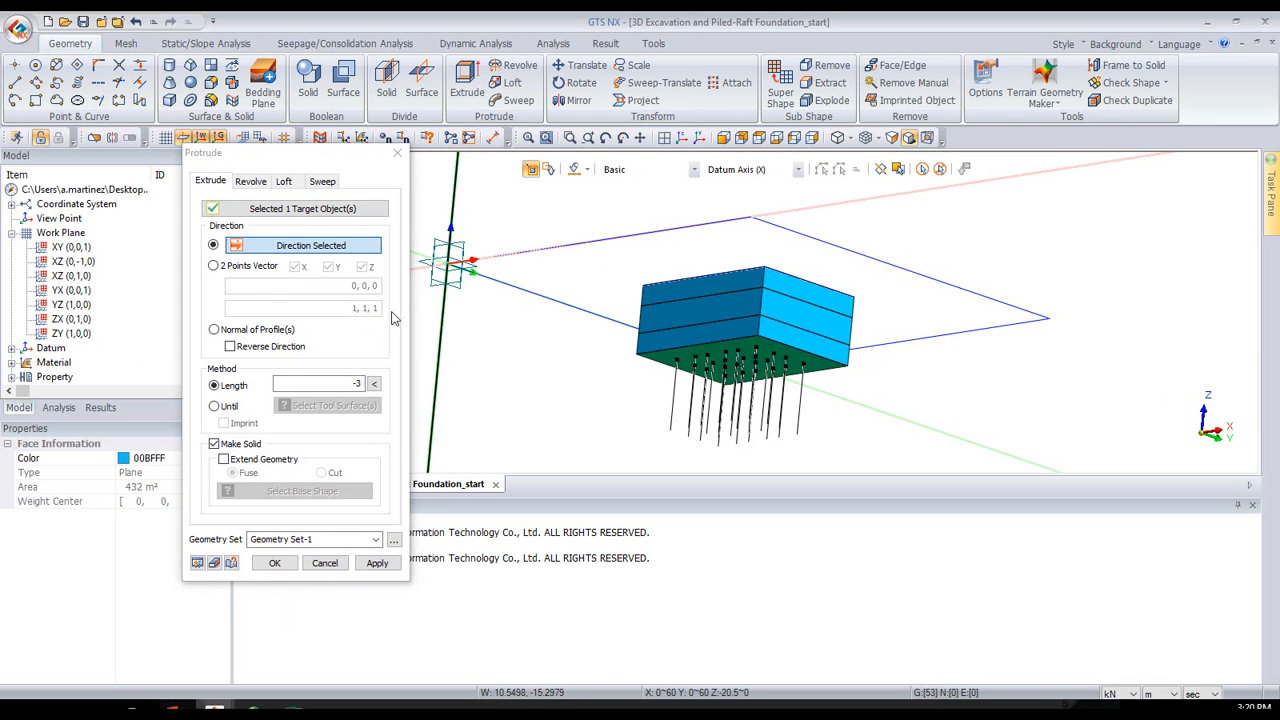
pyautogui.doubleClick(358, 384)
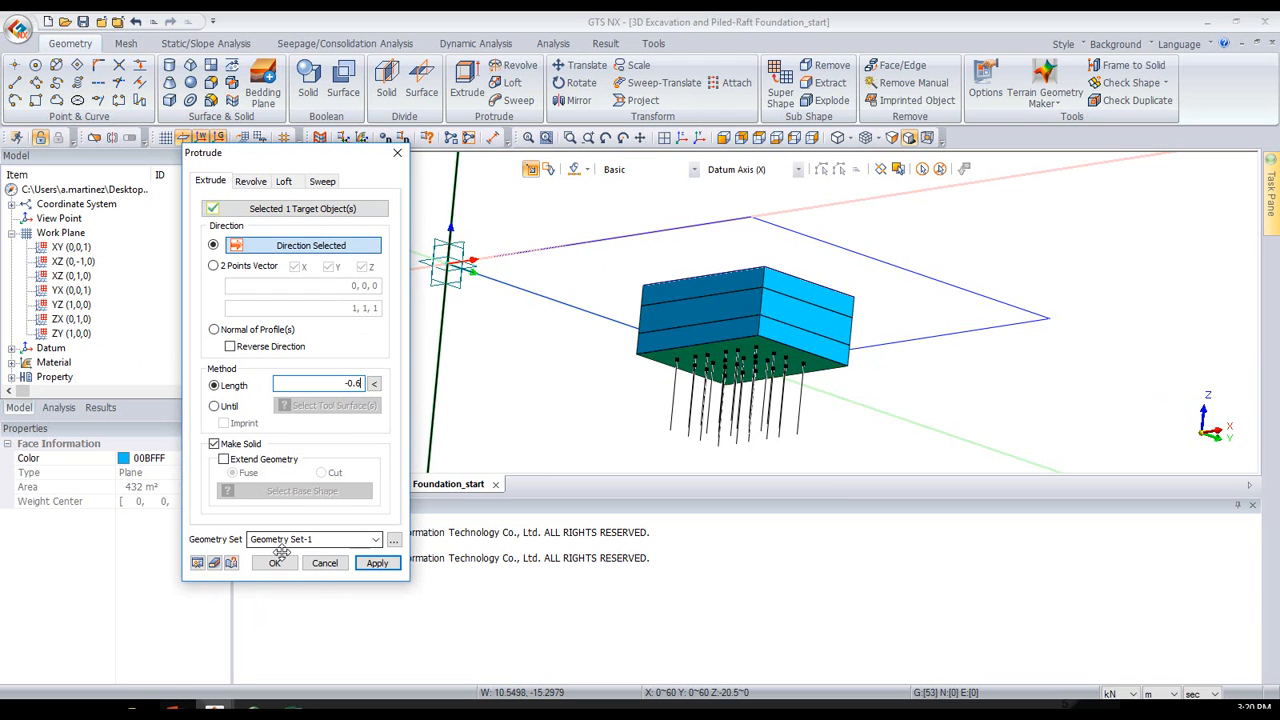
pyautogui.click(197, 563)
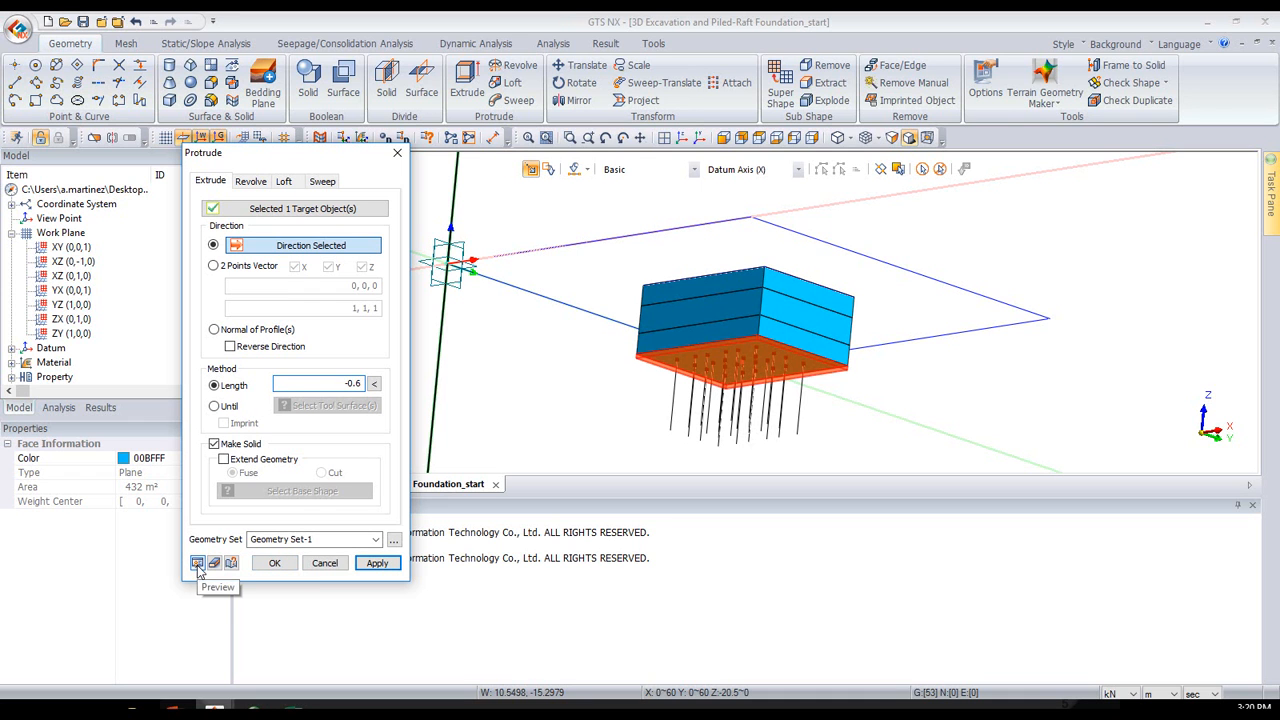
pyautogui.click(274, 563)
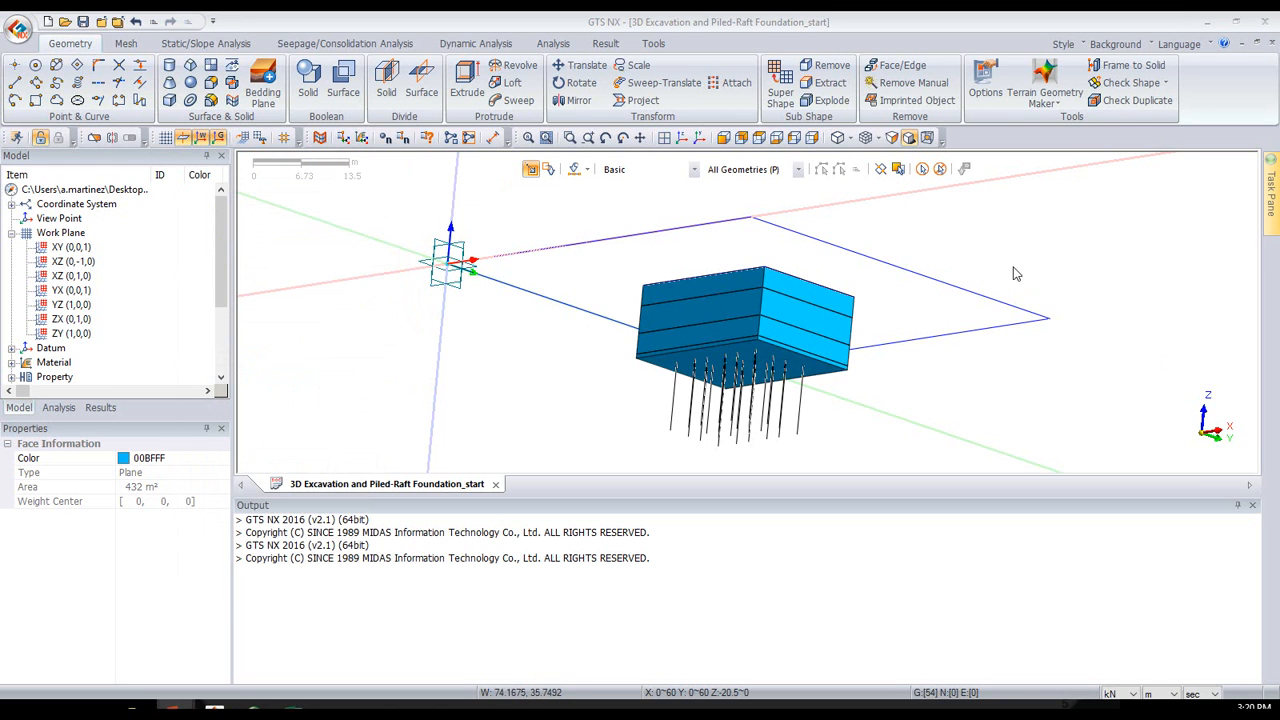
# - Extrude the four edges of the outer soil rectangle by -3 m along the Z axis as a solid in Geometry Set-1
pyautogui.click(680, 138)
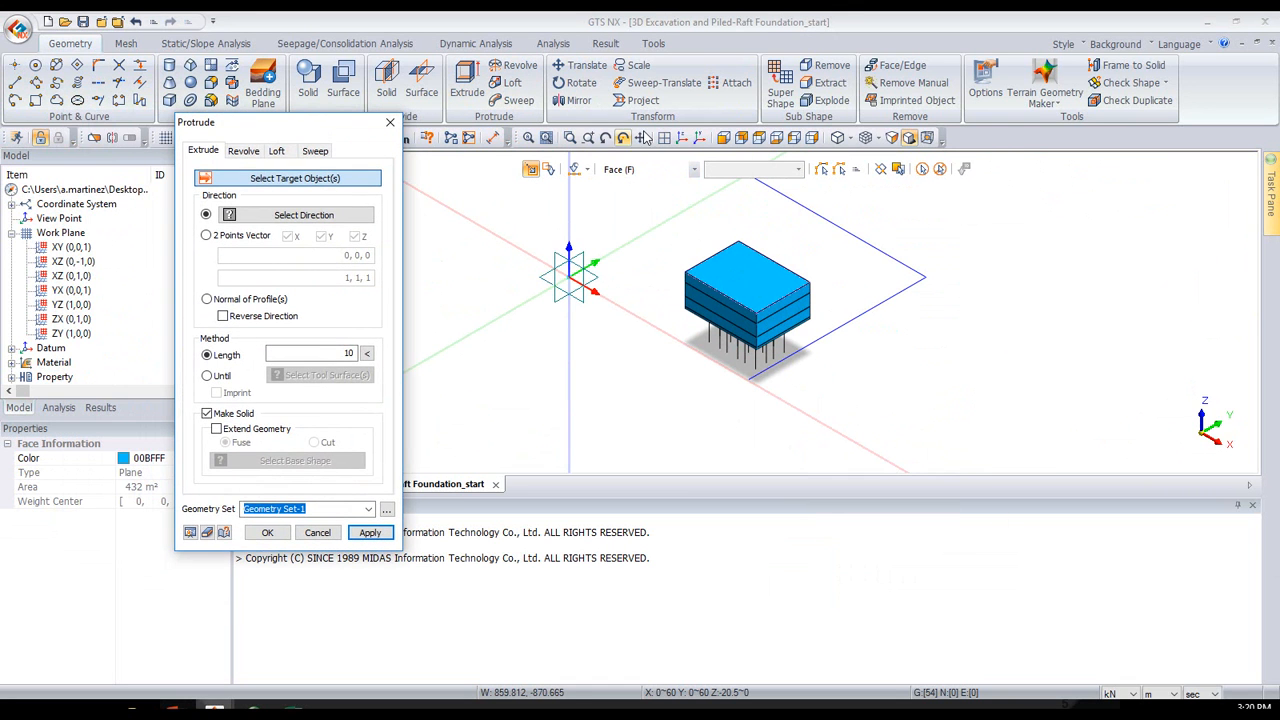
pyautogui.click(640, 169)
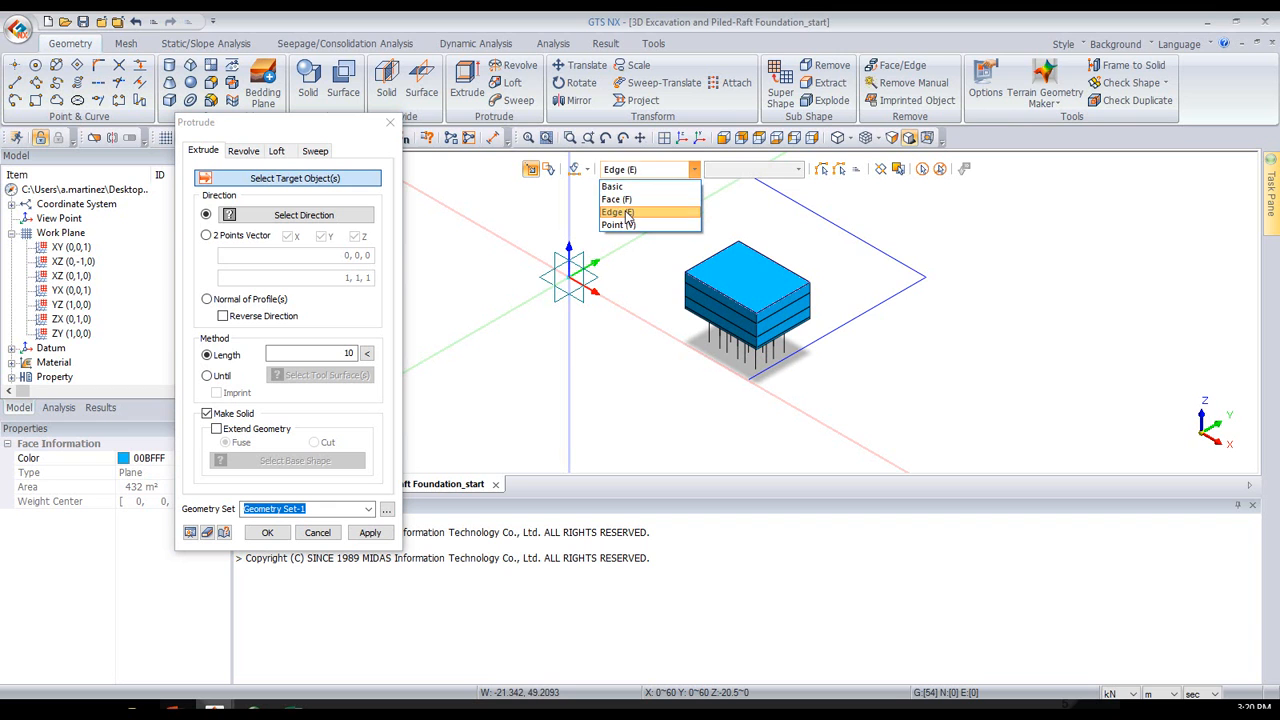
pyautogui.click(627, 214)
pyautogui.click(630, 238)
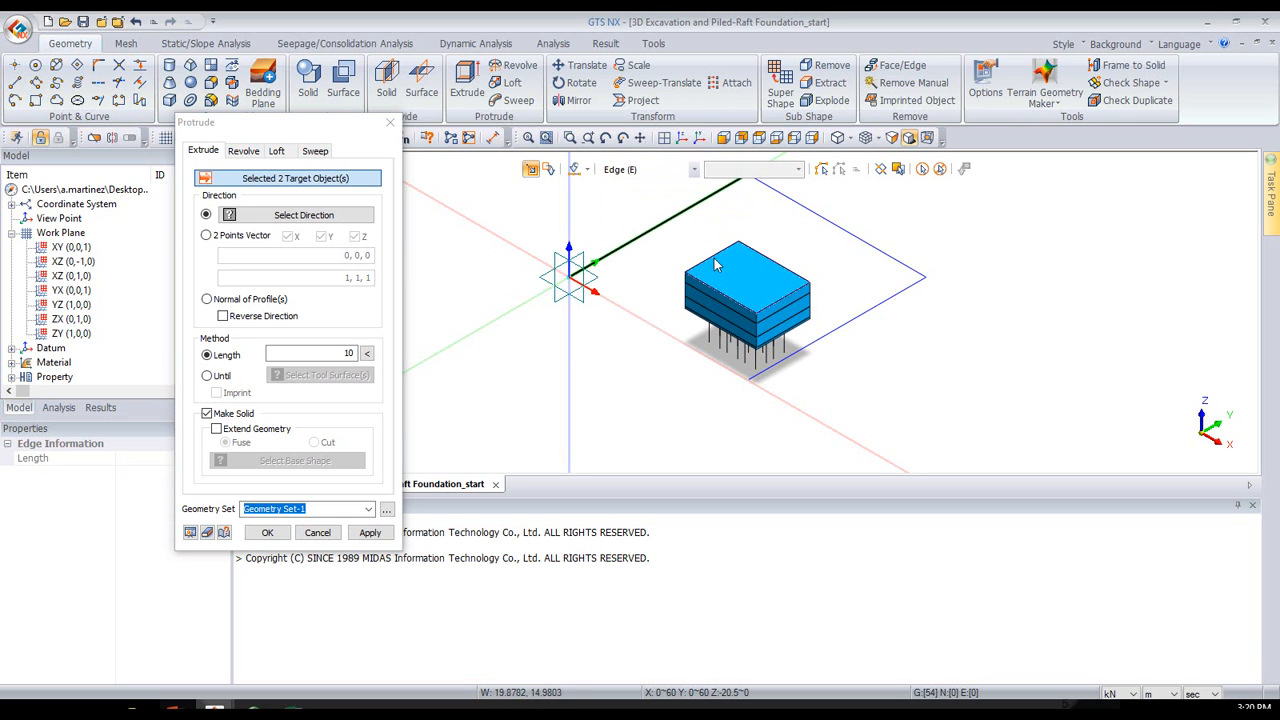
pyautogui.click(842, 231)
pyautogui.click(856, 316)
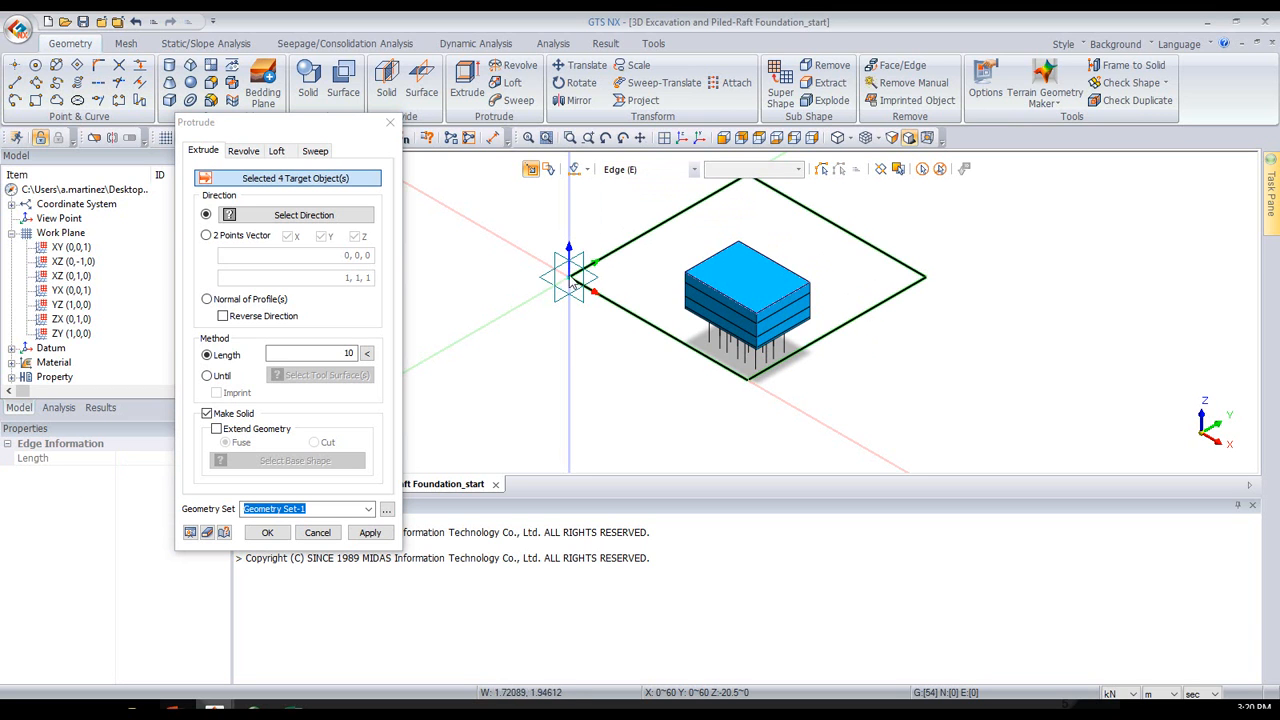
pyautogui.click(368, 215)
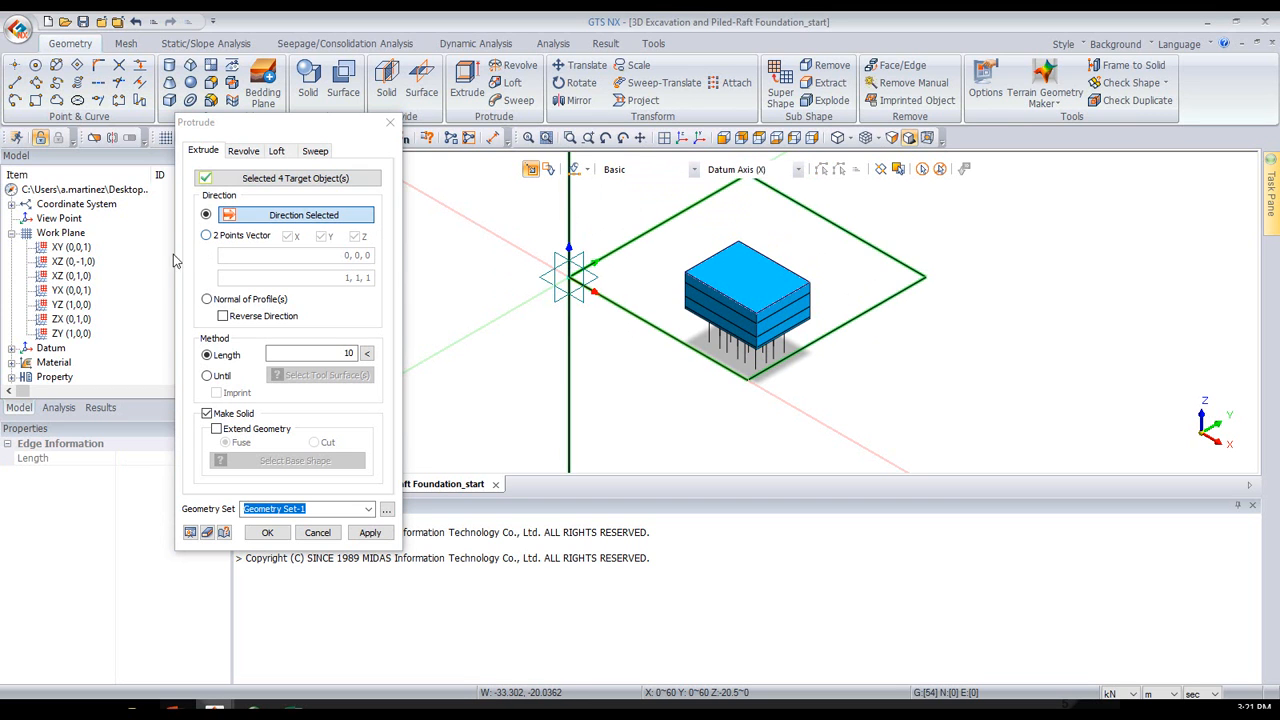
pyautogui.click(362, 356)
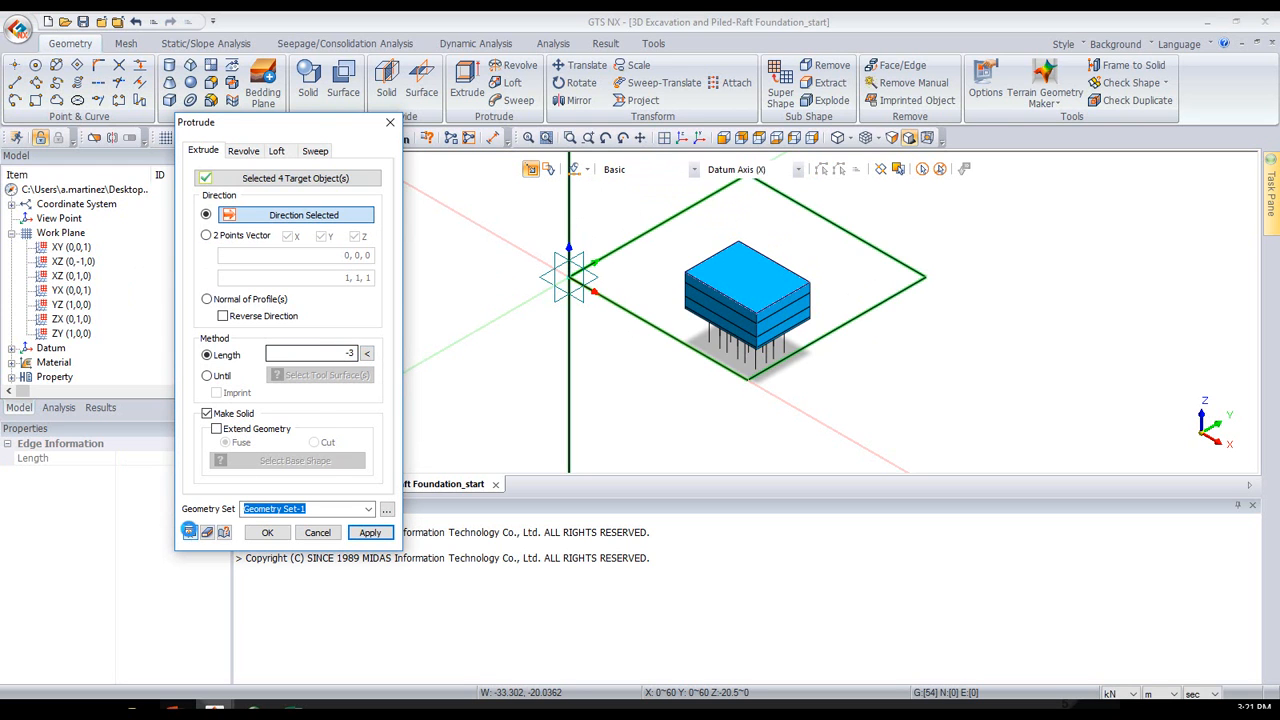
pyautogui.click(190, 532)
pyautogui.click(369, 533)
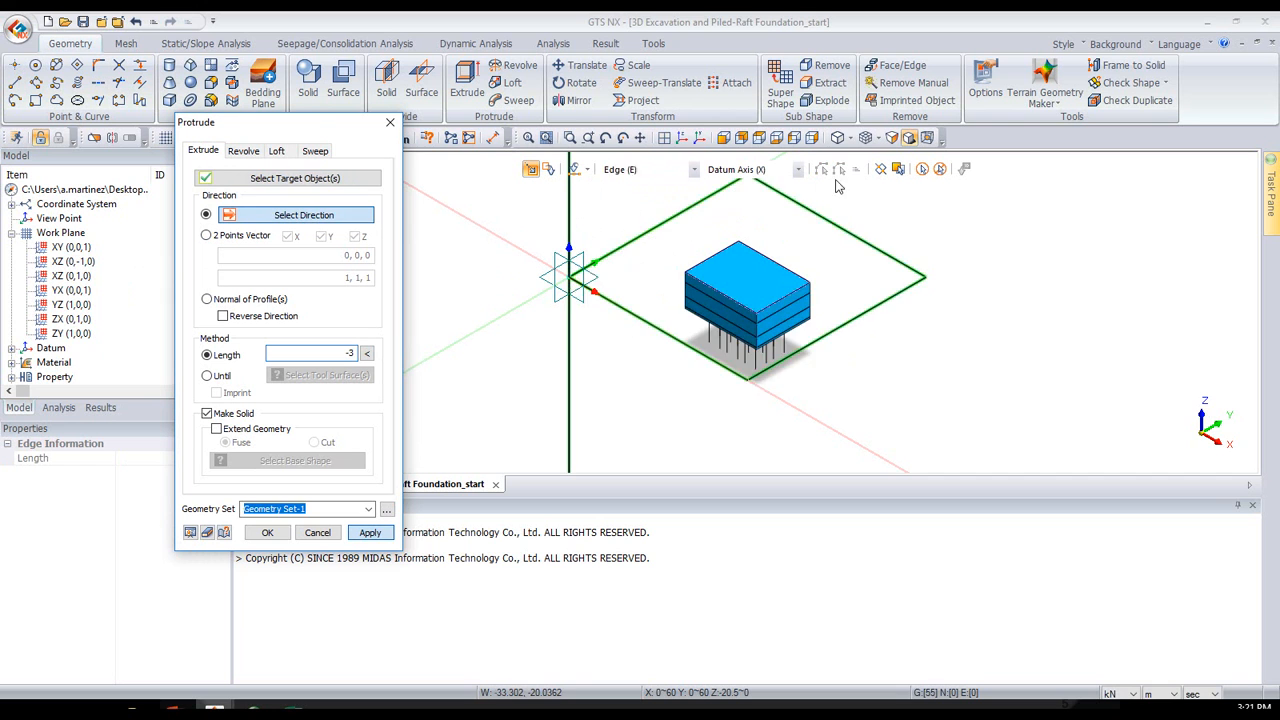
# - Extrude the bottom face of the top soil layer by -15 m along the Z axis to add a second soil solid
pyautogui.moveTo(857, 291); pyautogui.dragTo(836, 254, button='middle')
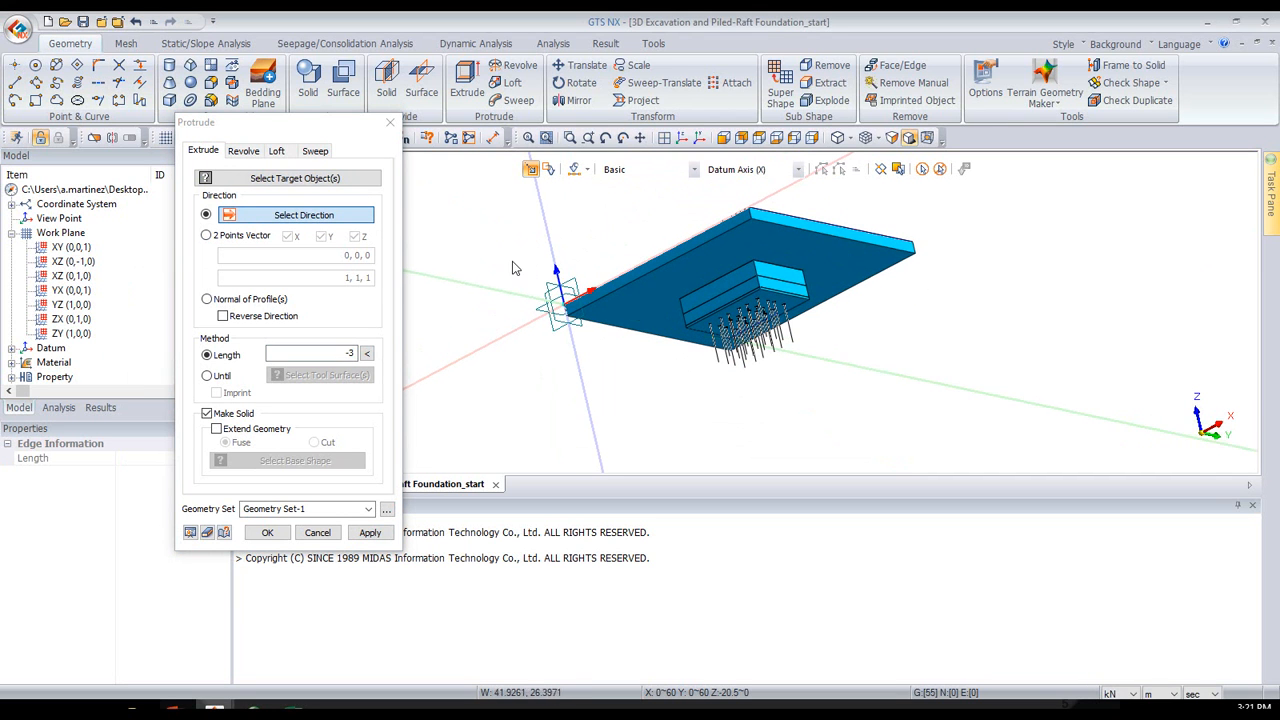
pyautogui.click(335, 180)
pyautogui.click(642, 308)
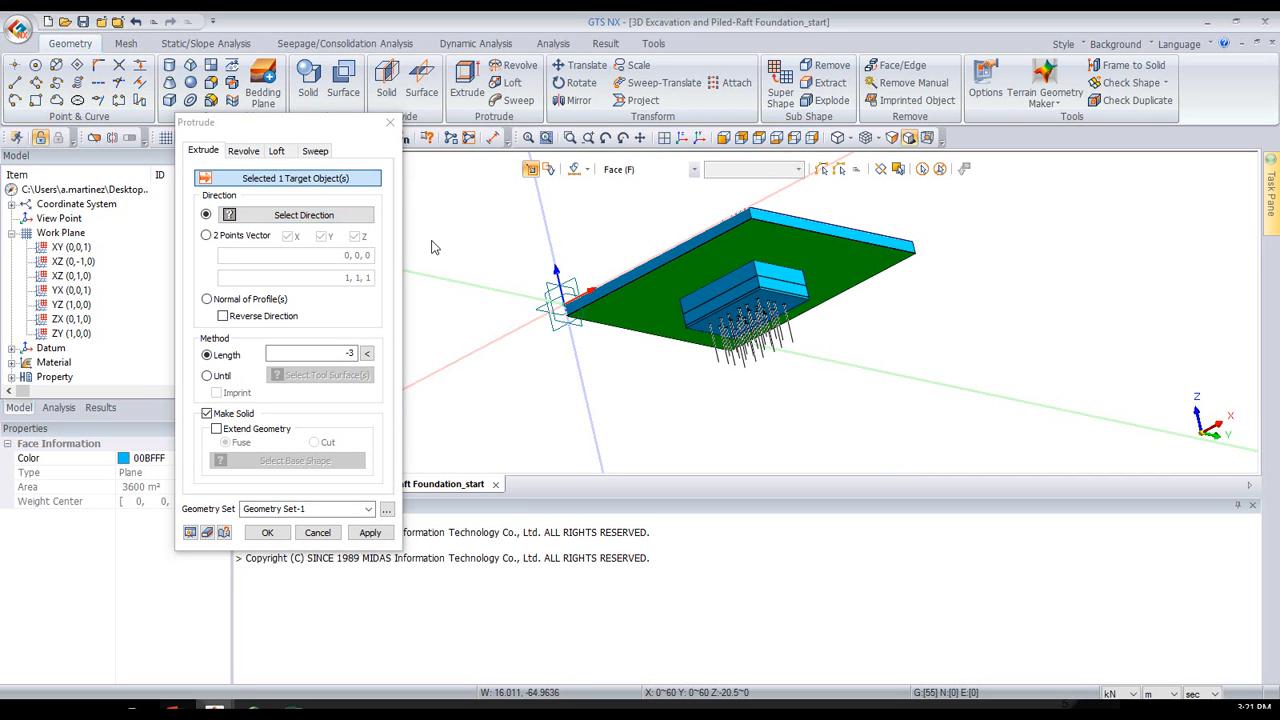
pyautogui.click(549, 236)
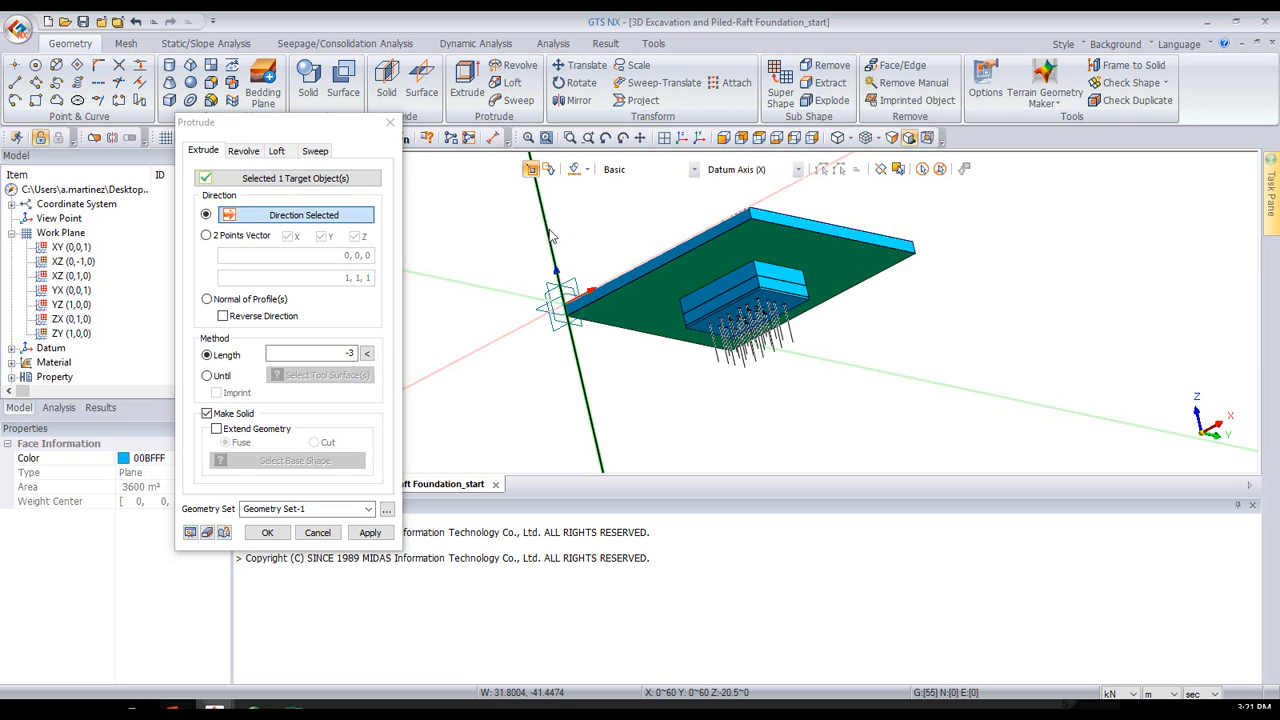
pyautogui.doubleClick(351, 354)
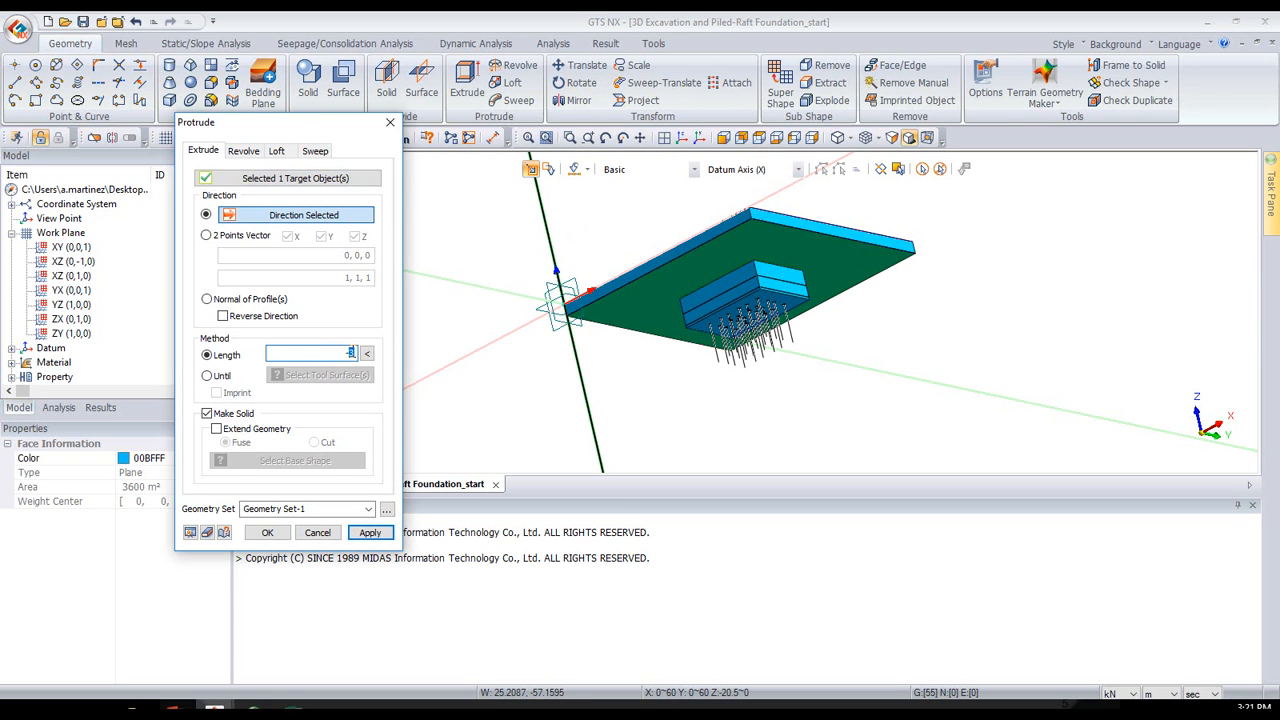
pyautogui.write('-15')
pyautogui.click(190, 536)
pyautogui.click(370, 532)
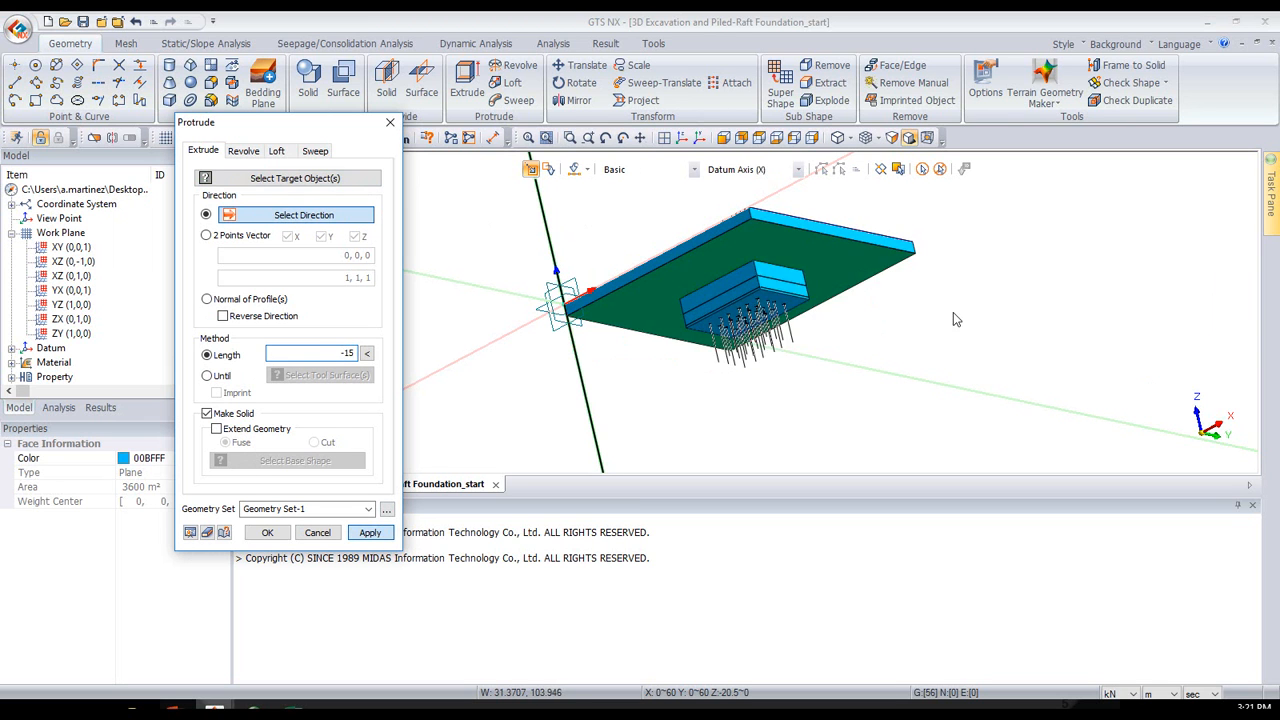
# - Extrude the second soil layer's bottom face by -20 m along the Z axis to add a third soil solid, and finish extruding
pyautogui.click(298, 179)
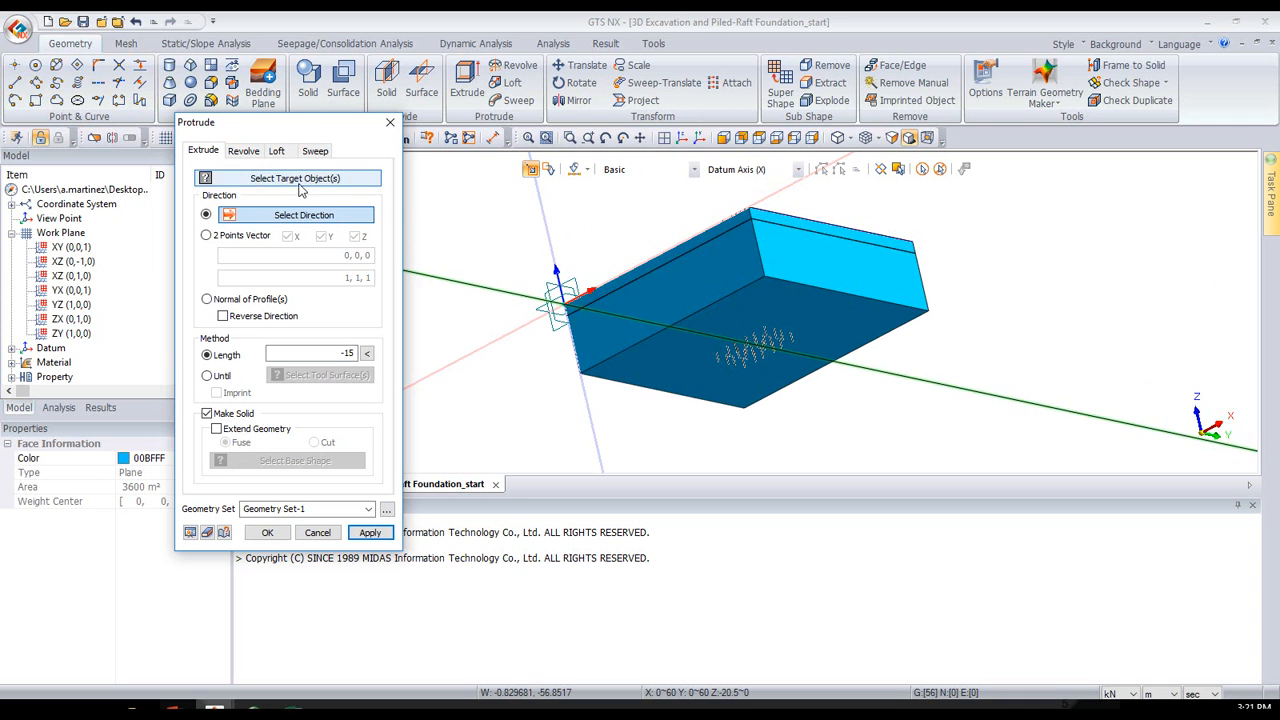
pyautogui.click(692, 362)
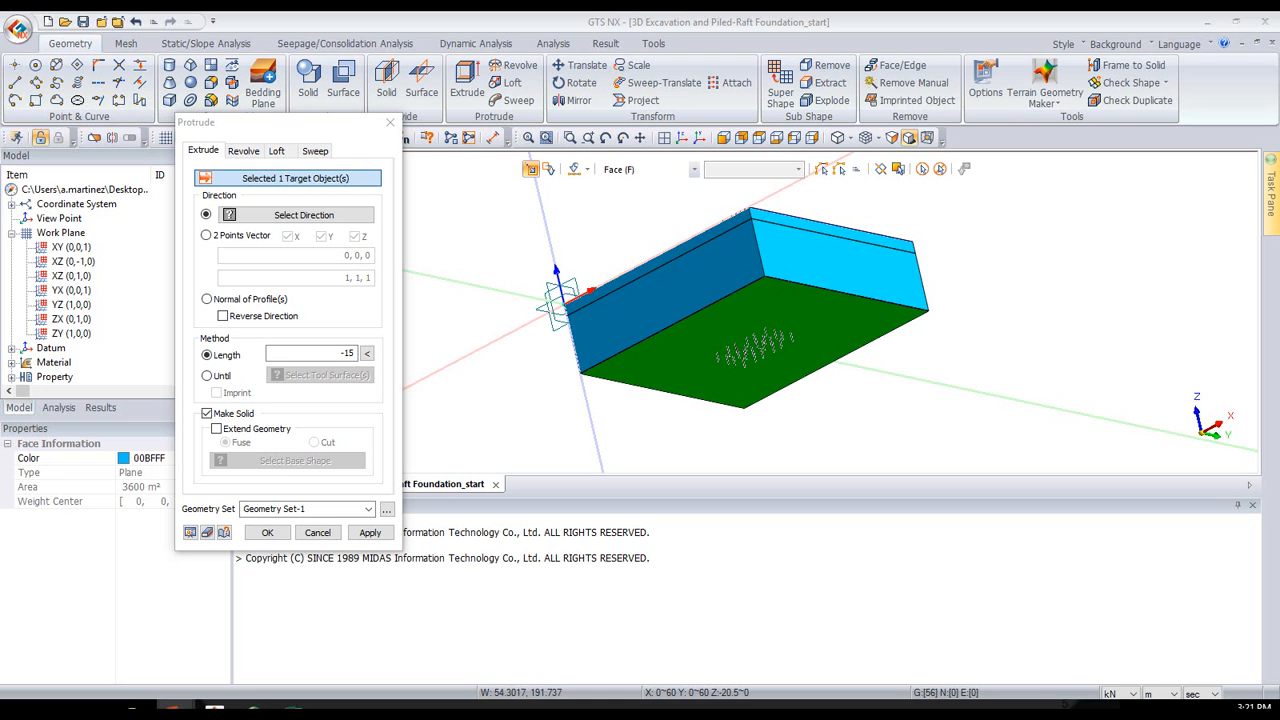
pyautogui.doubleClick(347, 353)
pyautogui.press('BackSpace')
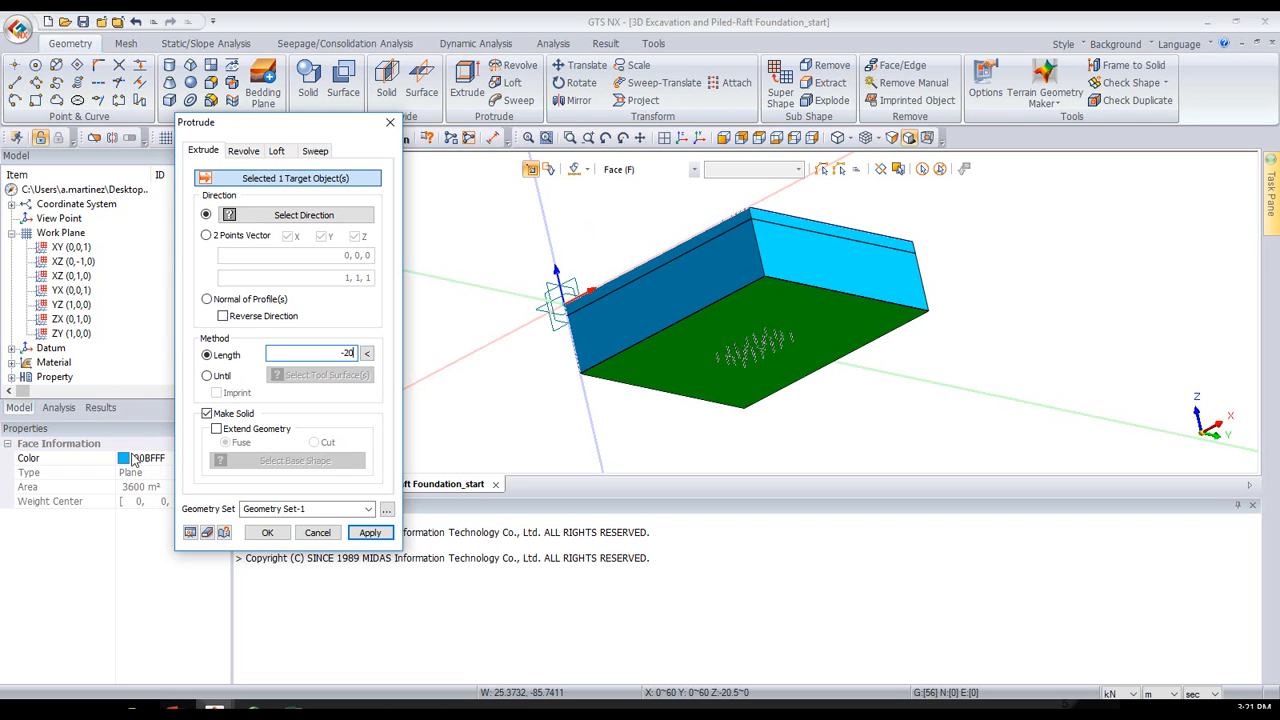
pyautogui.click(190, 533)
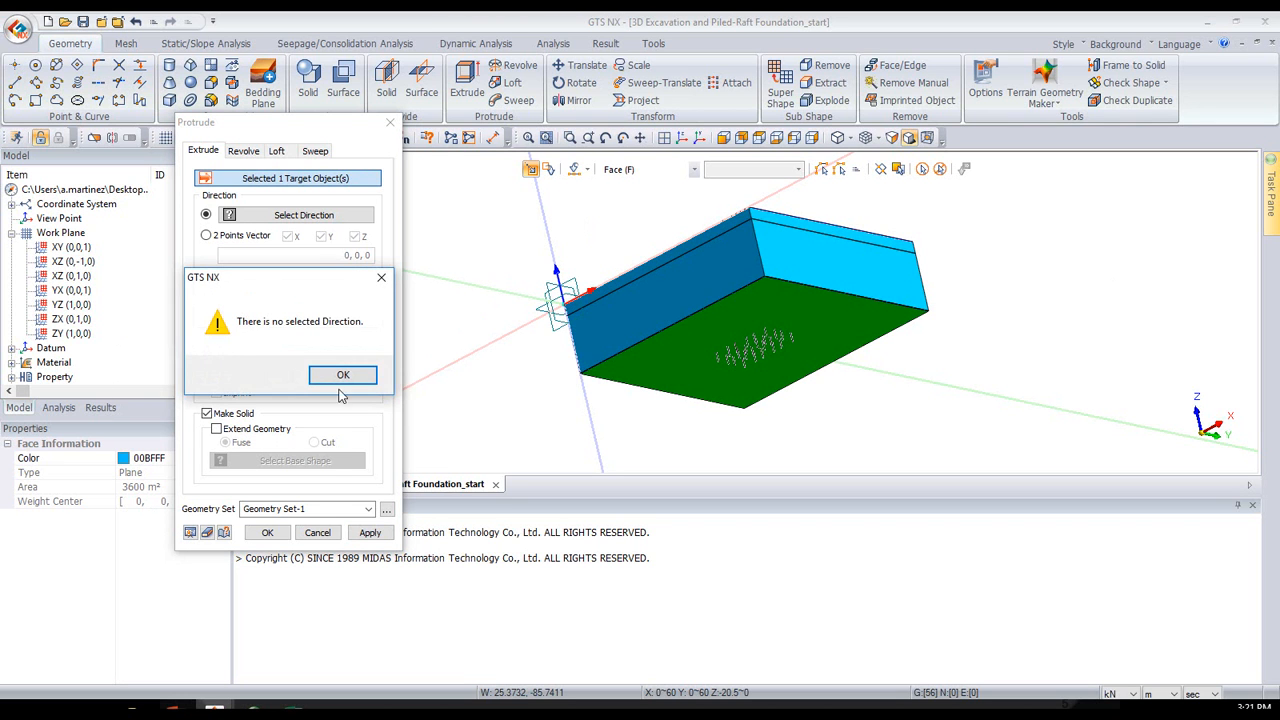
pyautogui.click(341, 376)
pyautogui.click(330, 219)
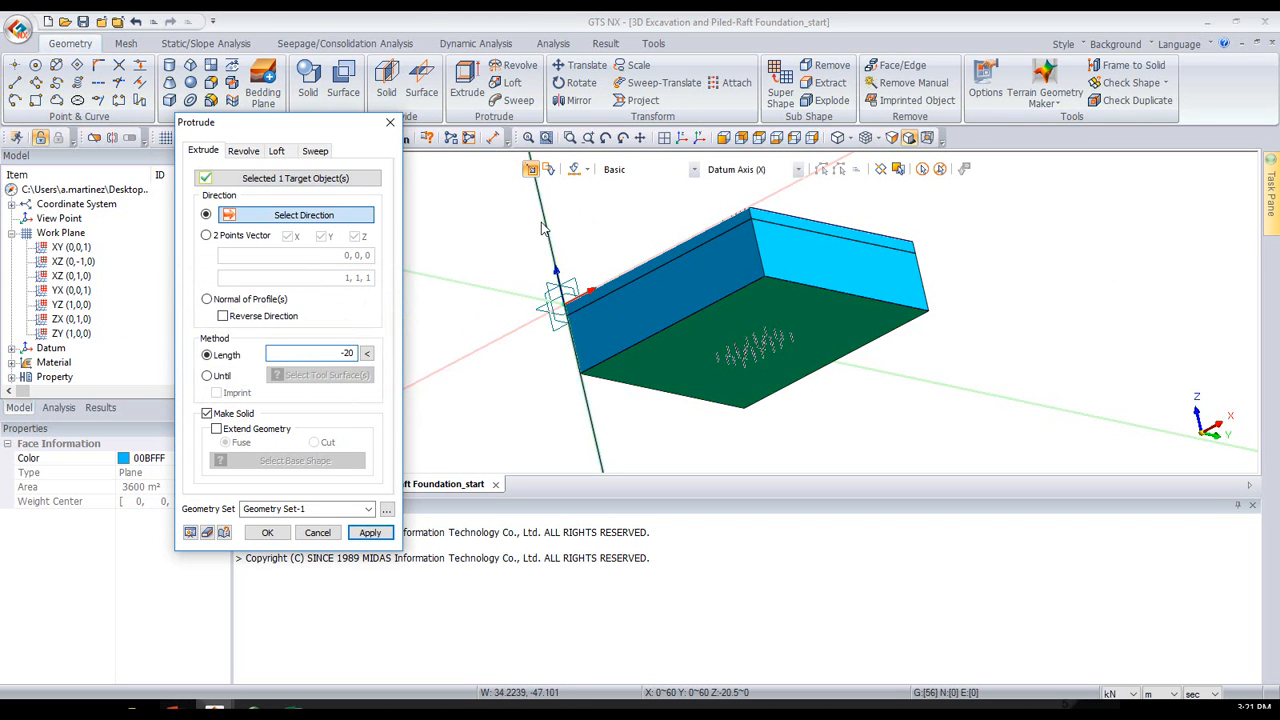
pyautogui.click(558, 290)
pyautogui.click(190, 533)
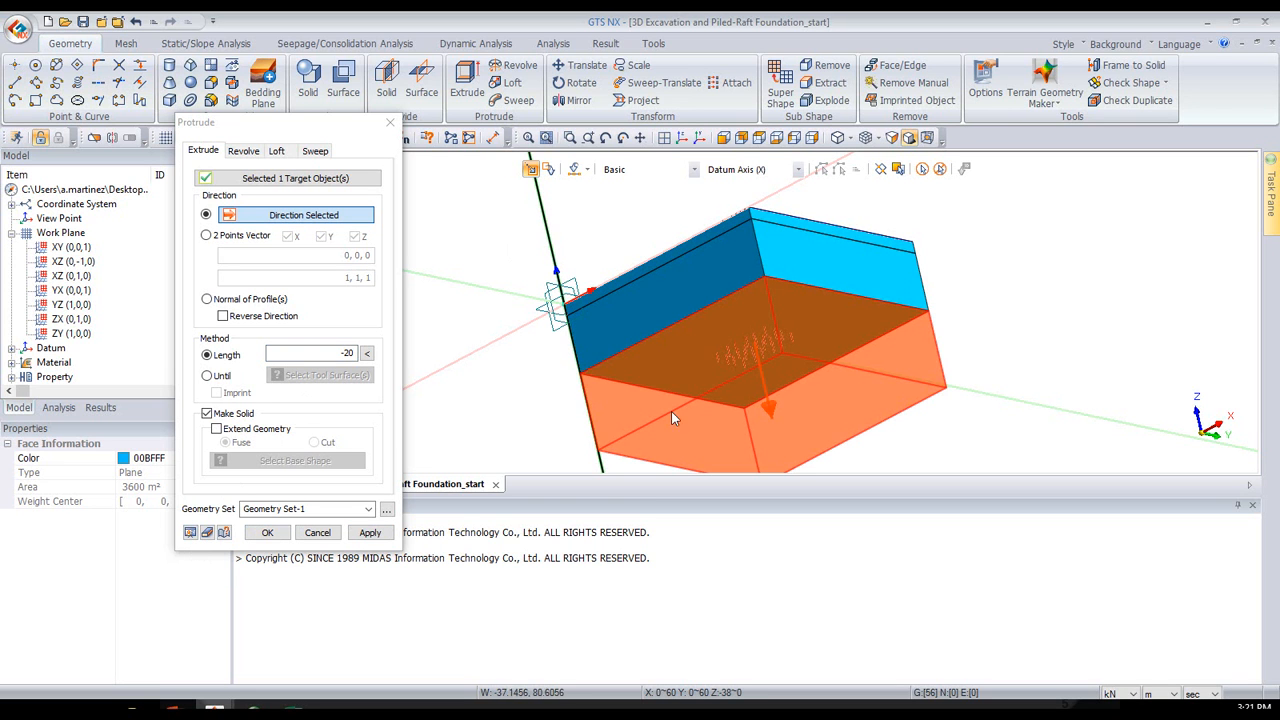
pyautogui.click(252, 534)
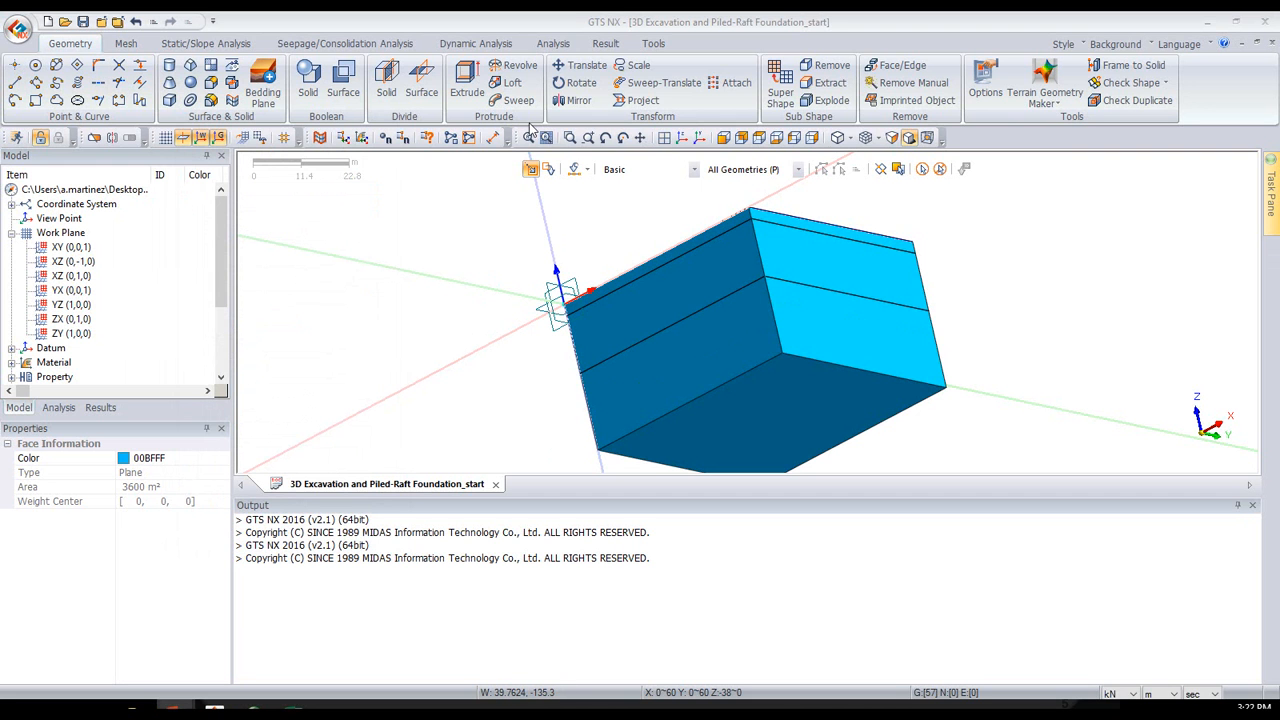
# - Set the transparency of the three soil layer solids to 5 so the excavation and piles inside can be seen
pyautogui.click(681, 140)
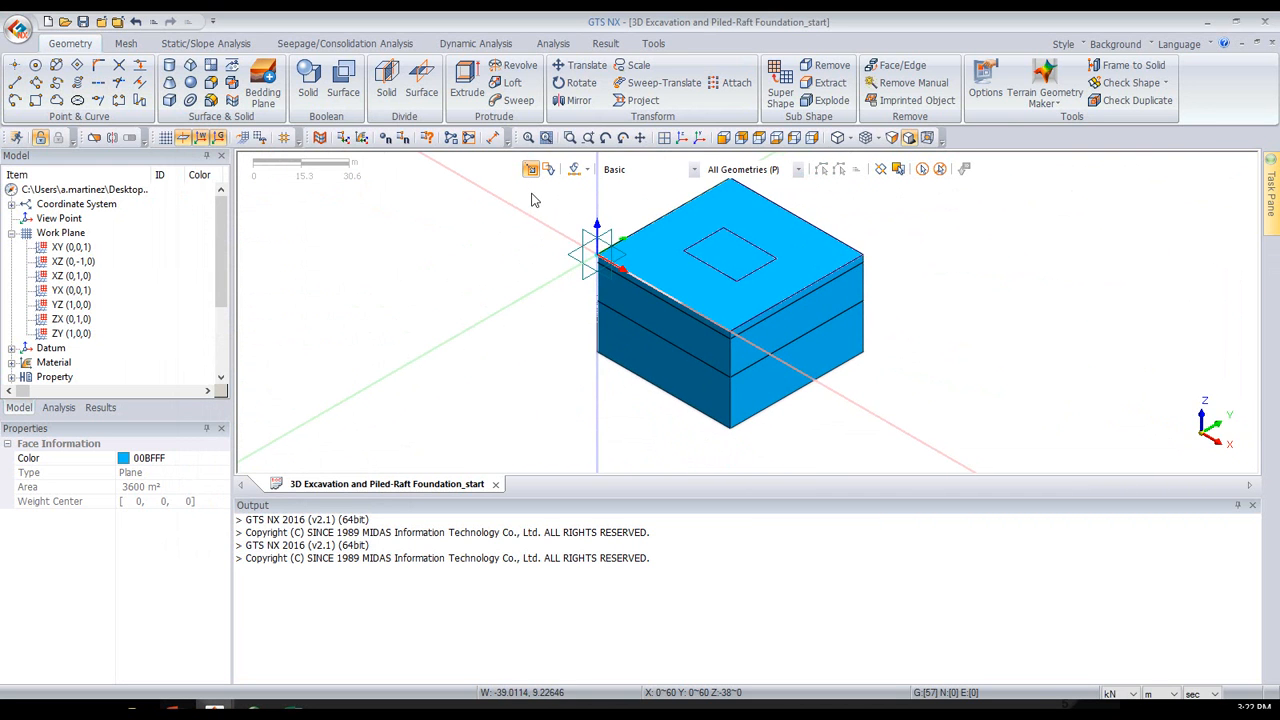
pyautogui.click(650, 247)
pyautogui.click(659, 318)
pyautogui.click(665, 371)
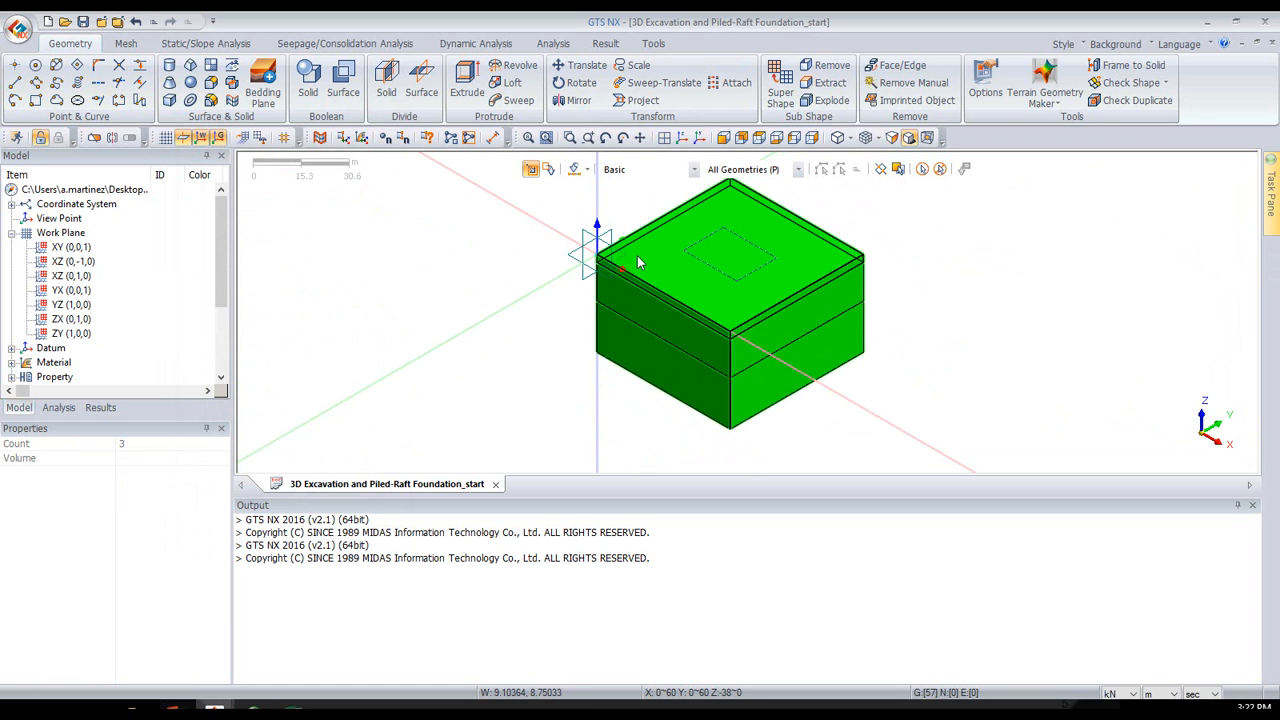
pyautogui.rightClick(637, 255)
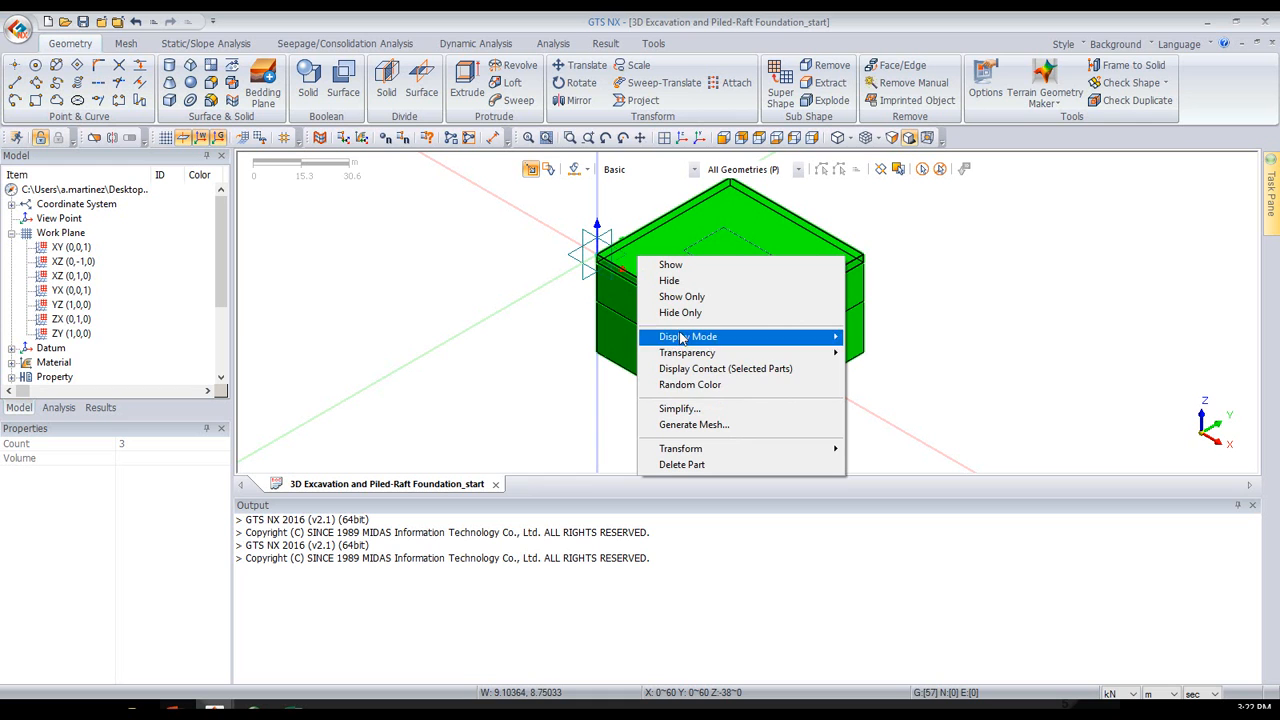
pyautogui.moveTo(721, 344)
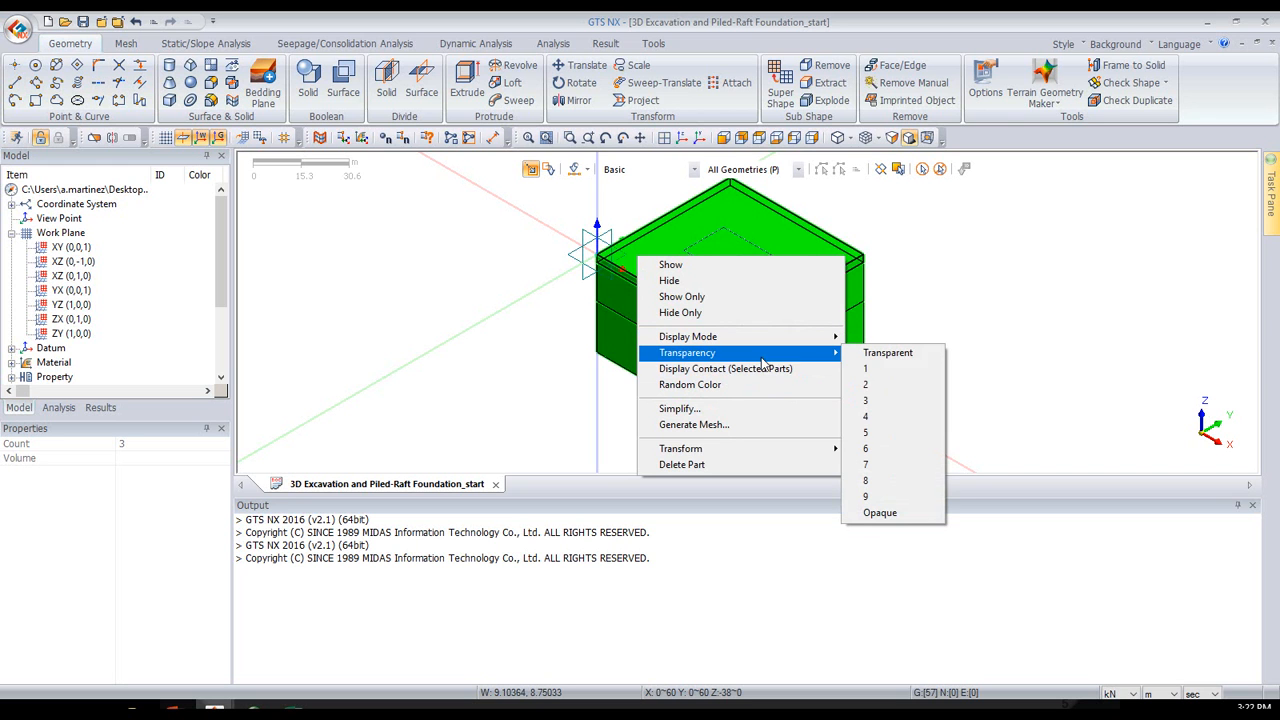
pyautogui.click(893, 434)
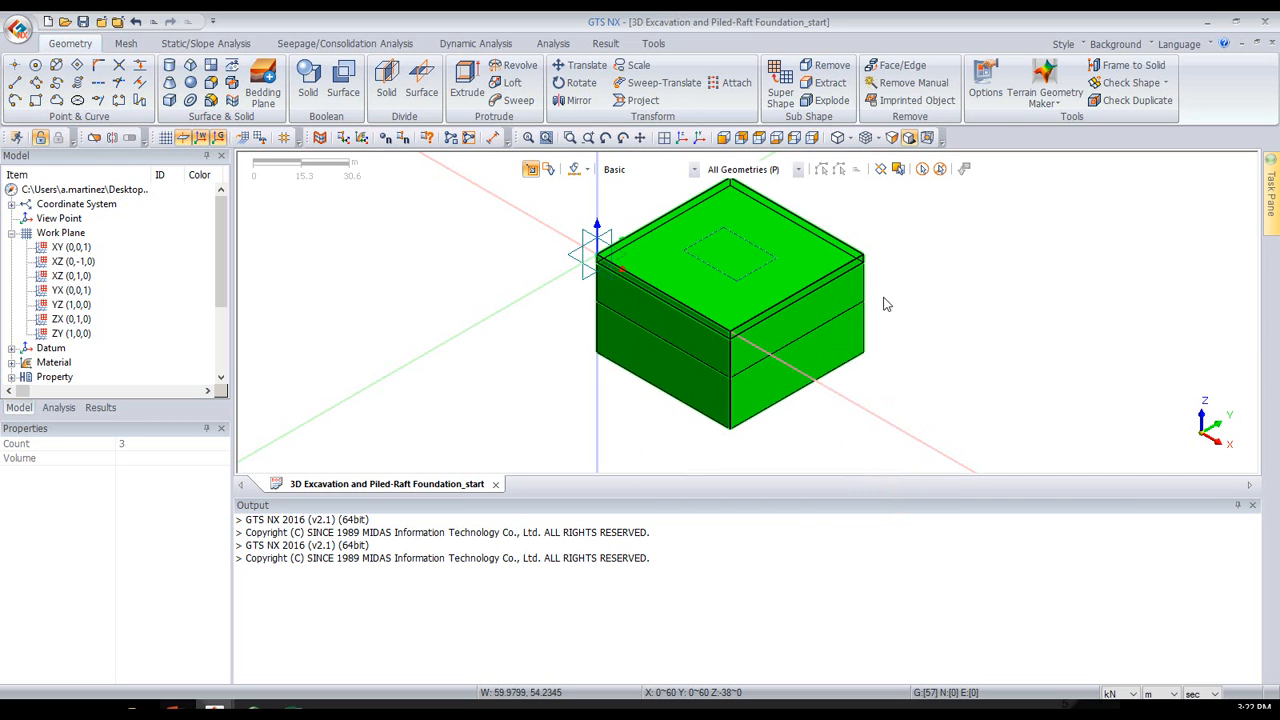
pyautogui.moveTo(910, 330); pyautogui.dragTo(920, 277, button='middle')
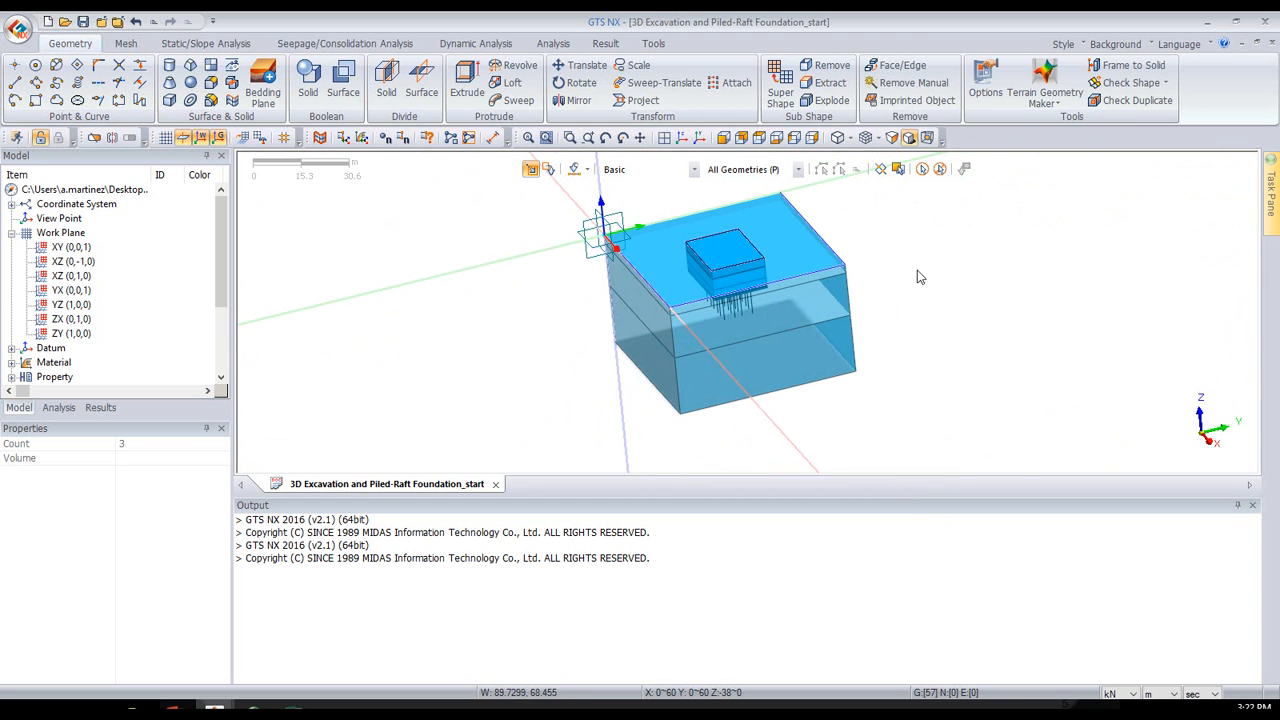
# - Assign random colors to all geometry shapes and clear the selection
pyautogui.click(922, 169)
pyautogui.rightClick(752, 240)
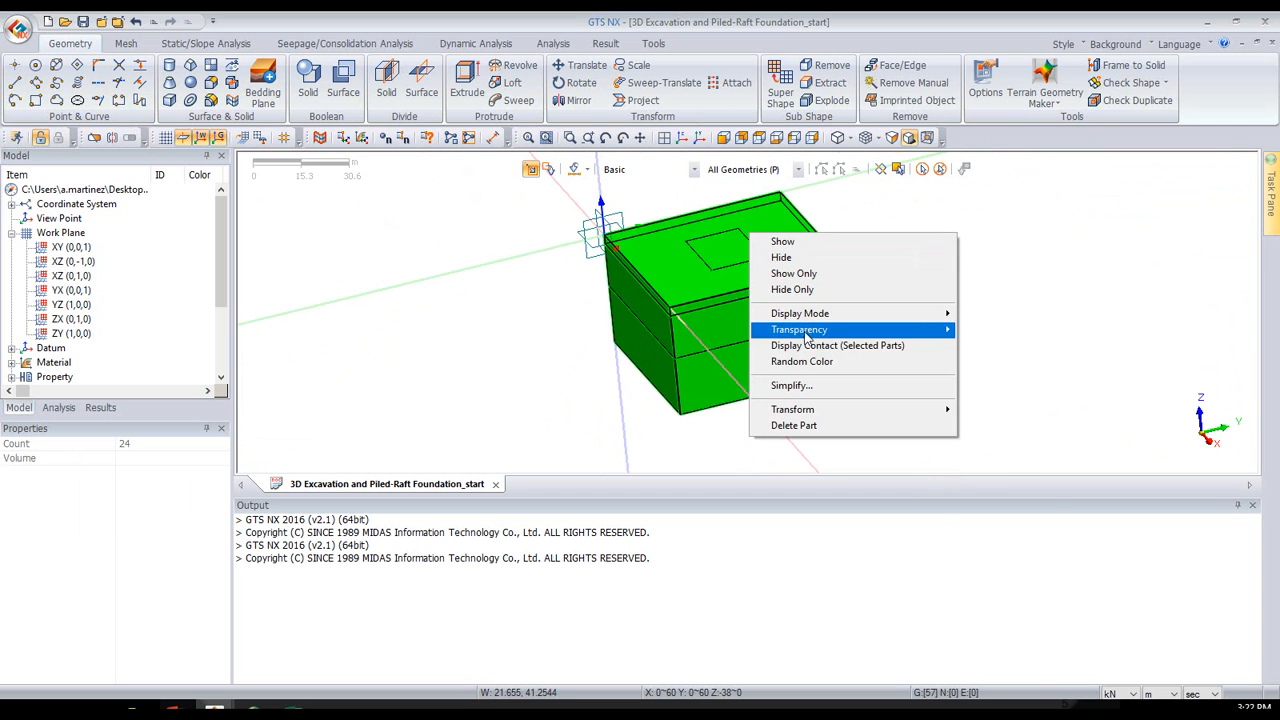
pyautogui.click(815, 362)
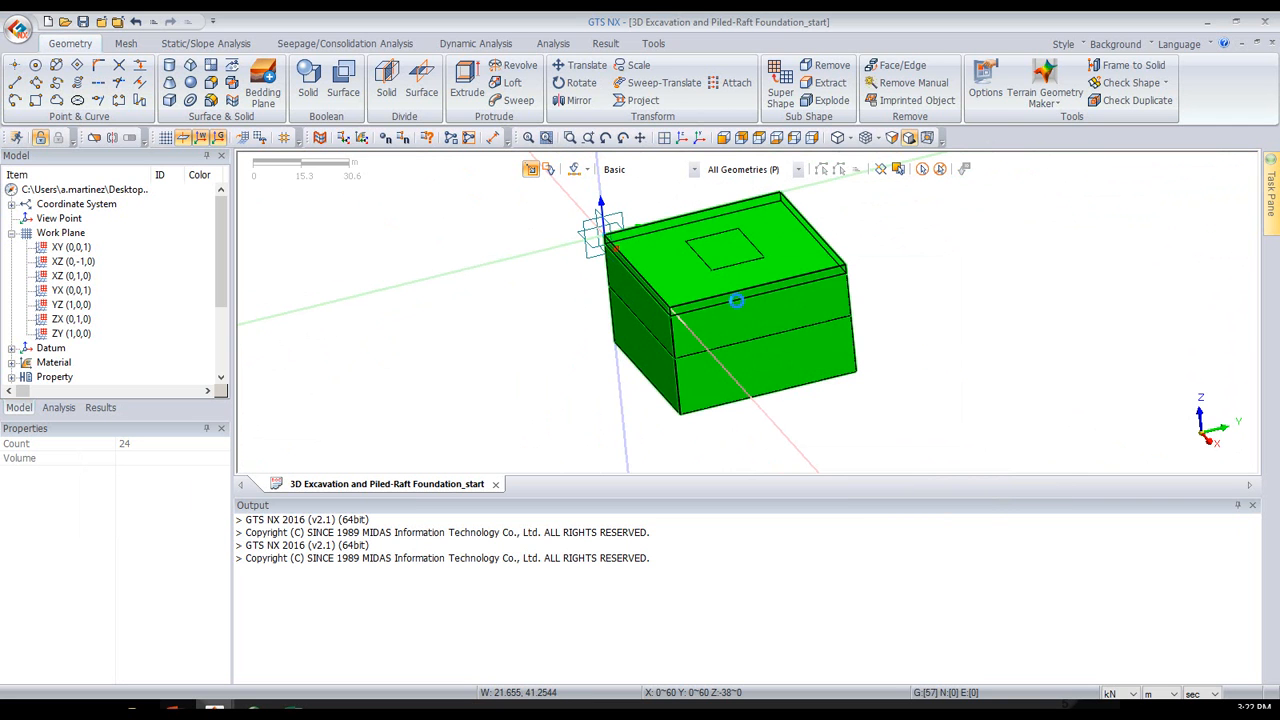
pyautogui.moveTo(978, 281); pyautogui.dragTo(1019, 275, button='middle')
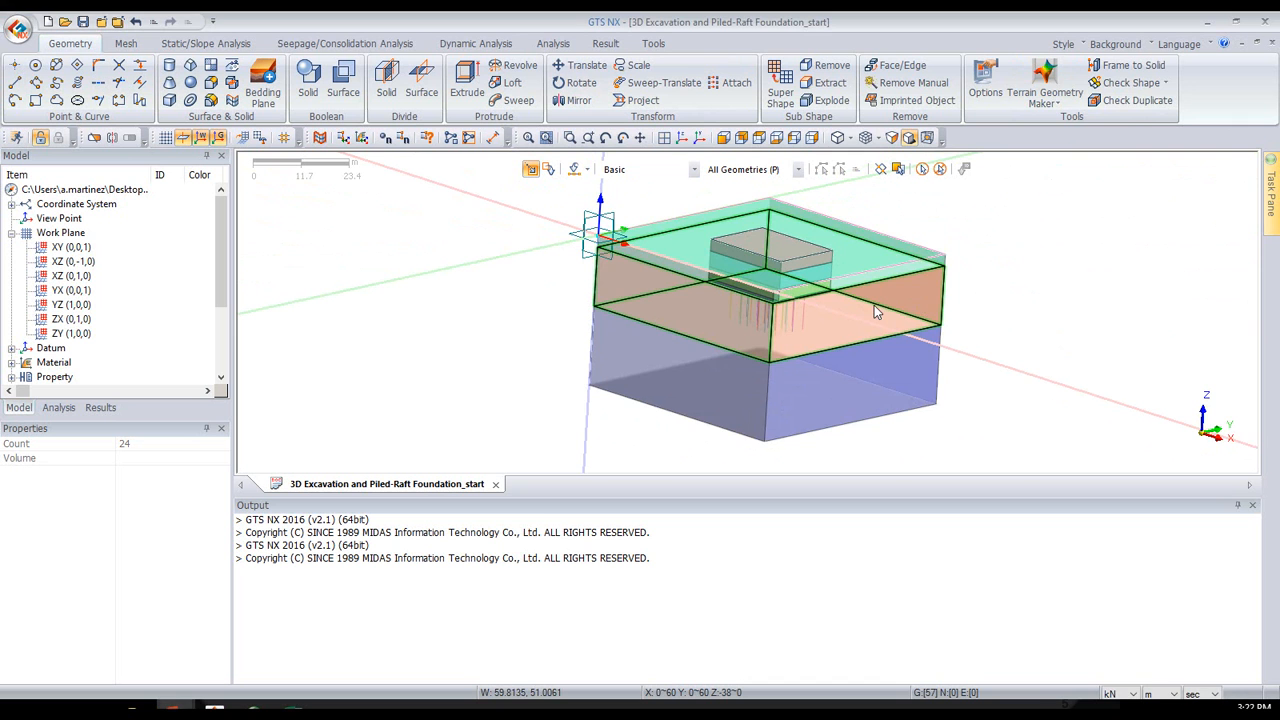
pyautogui.click(940, 168)
pyautogui.moveTo(1065, 293); pyautogui.dragTo(1088, 254, button='middle')
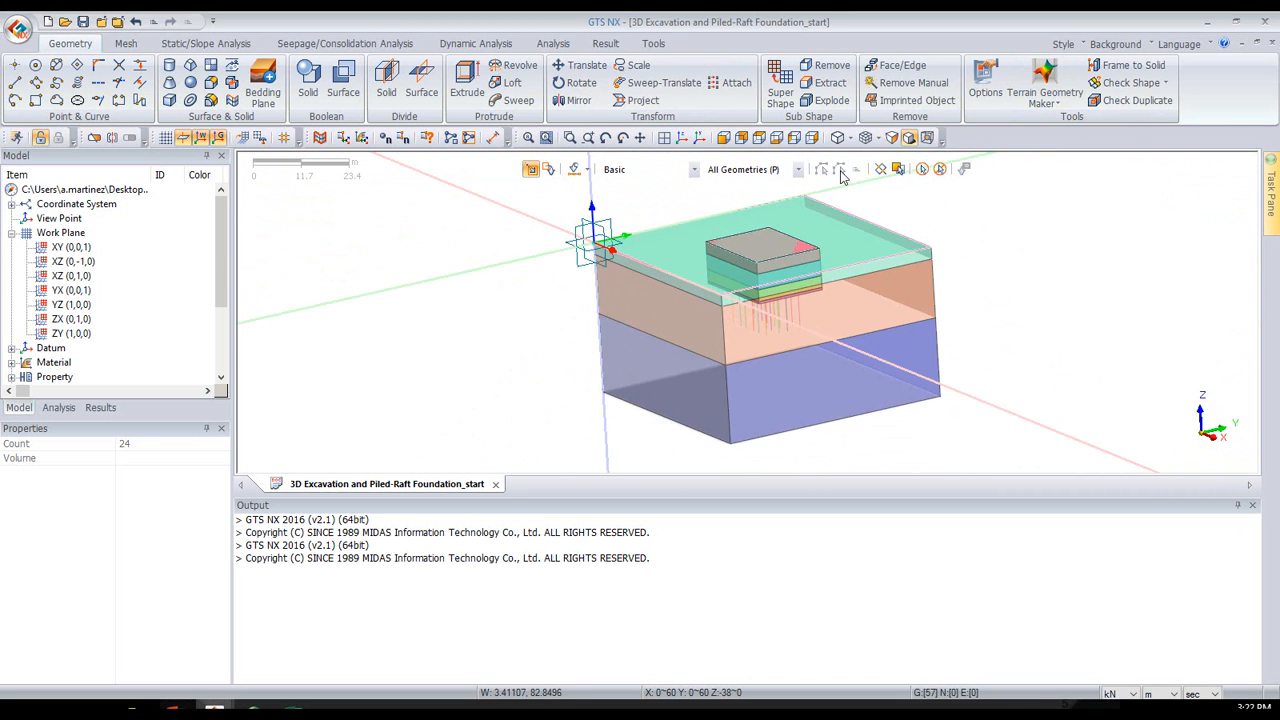
pyautogui.scroll(2, 780, 190)
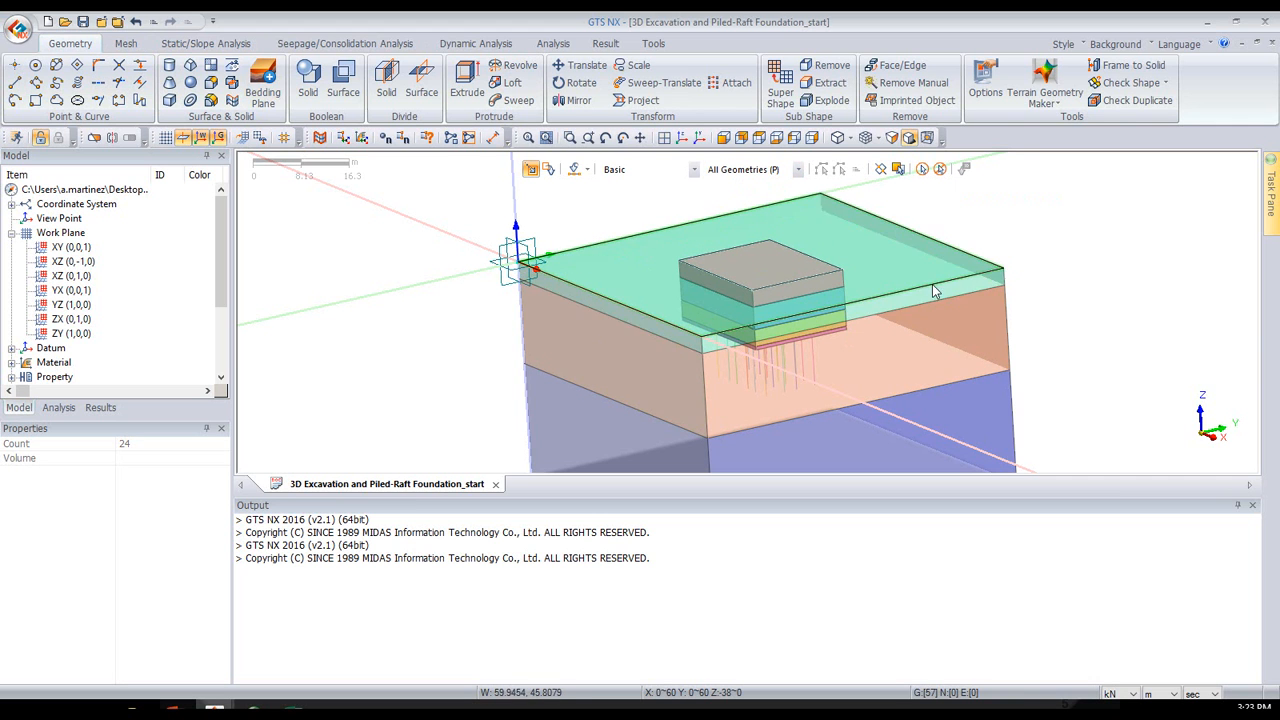
# - Check the visible shapes for duplicate edges and faces, including sub-shapes, and examine the marked interfaces between the soil layers and excavation solids
pyautogui.click(1115, 103)
pyautogui.moveTo(958, 133); pyautogui.dragTo(349, 112)
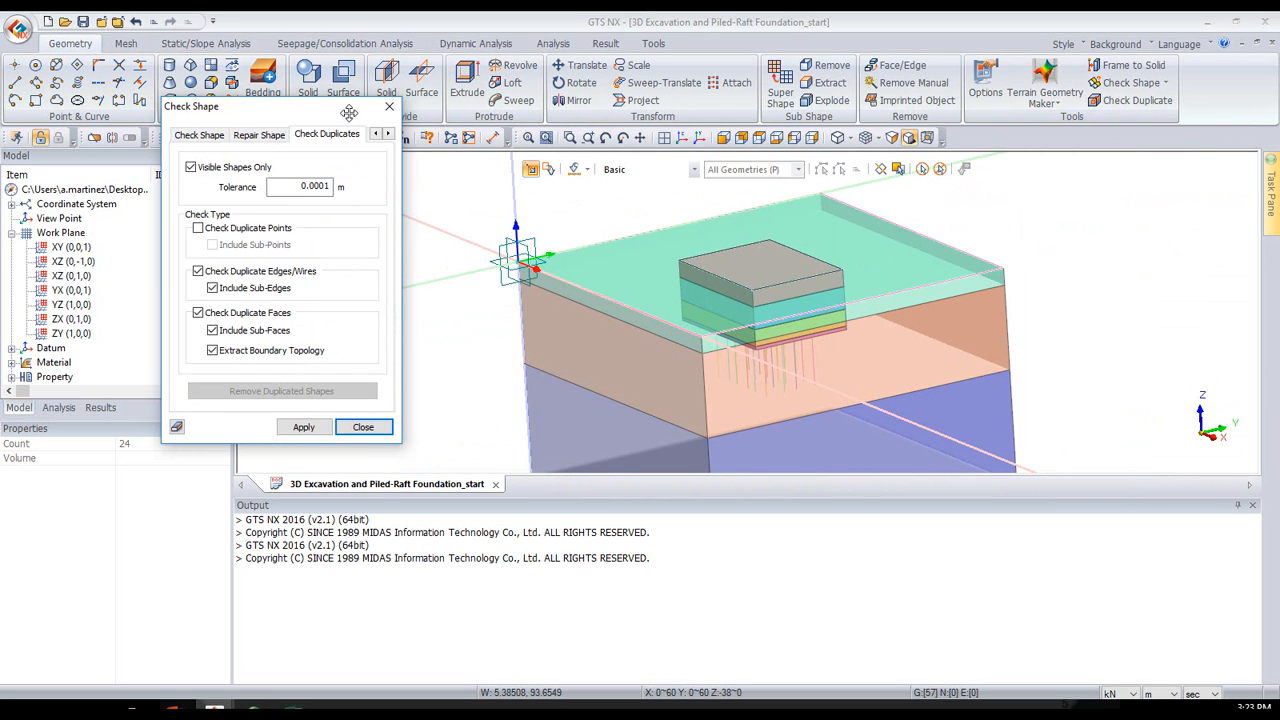
pyautogui.click(302, 426)
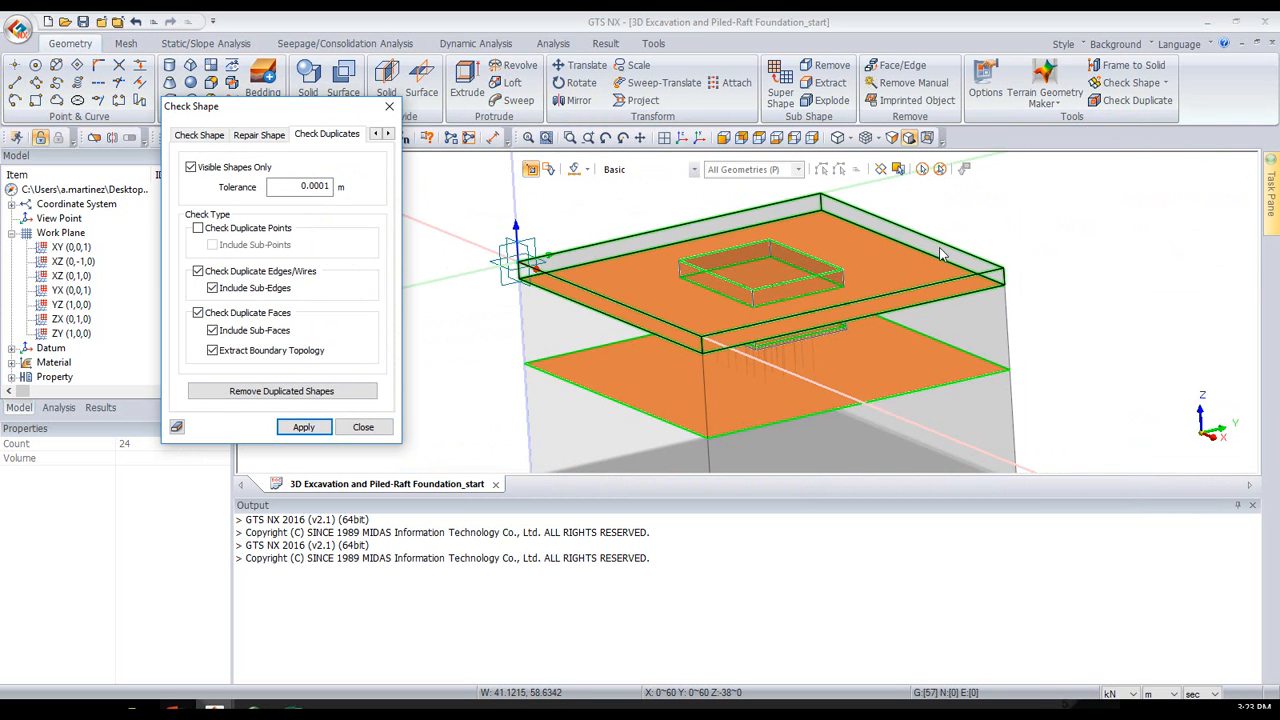
pyautogui.moveTo(712, 238)
pyautogui.mouseDown(button='middle')
pyautogui.moveTo(731, 234)
pyautogui.moveTo(722, 241)
pyautogui.mouseUp(button='middle')
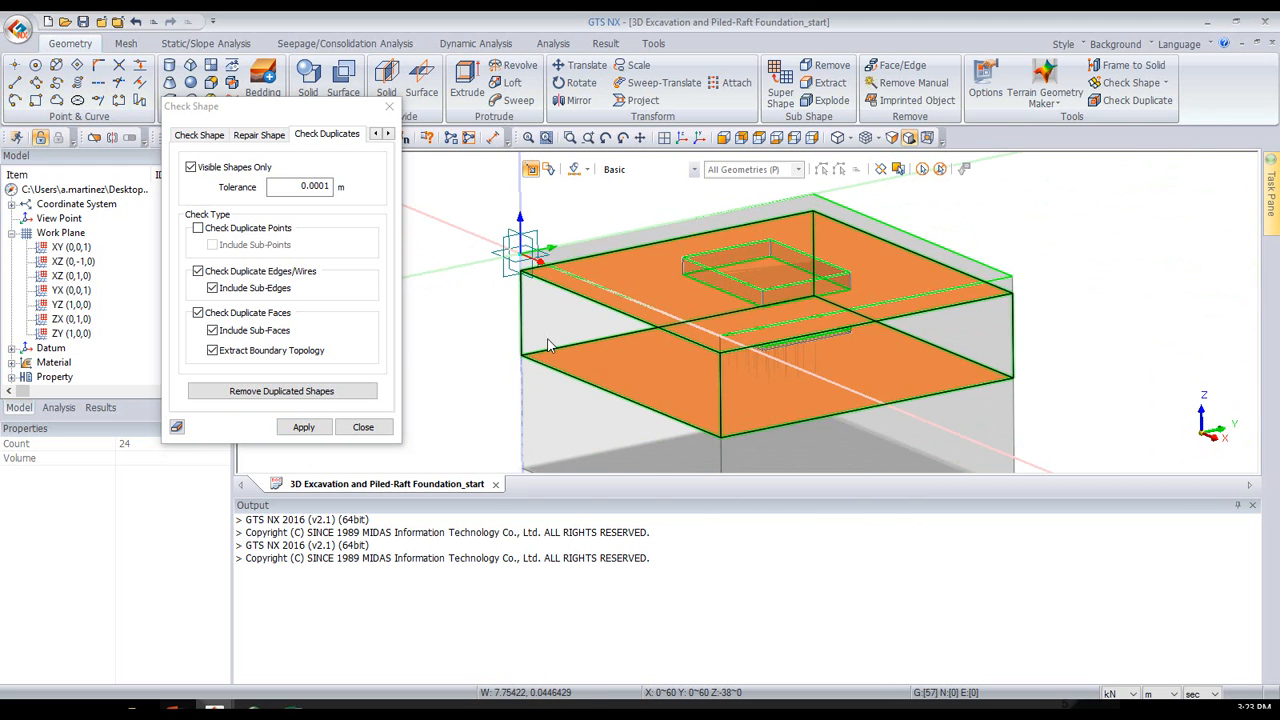
pyautogui.moveTo(686, 313); pyautogui.dragTo(697, 321, button='middle')
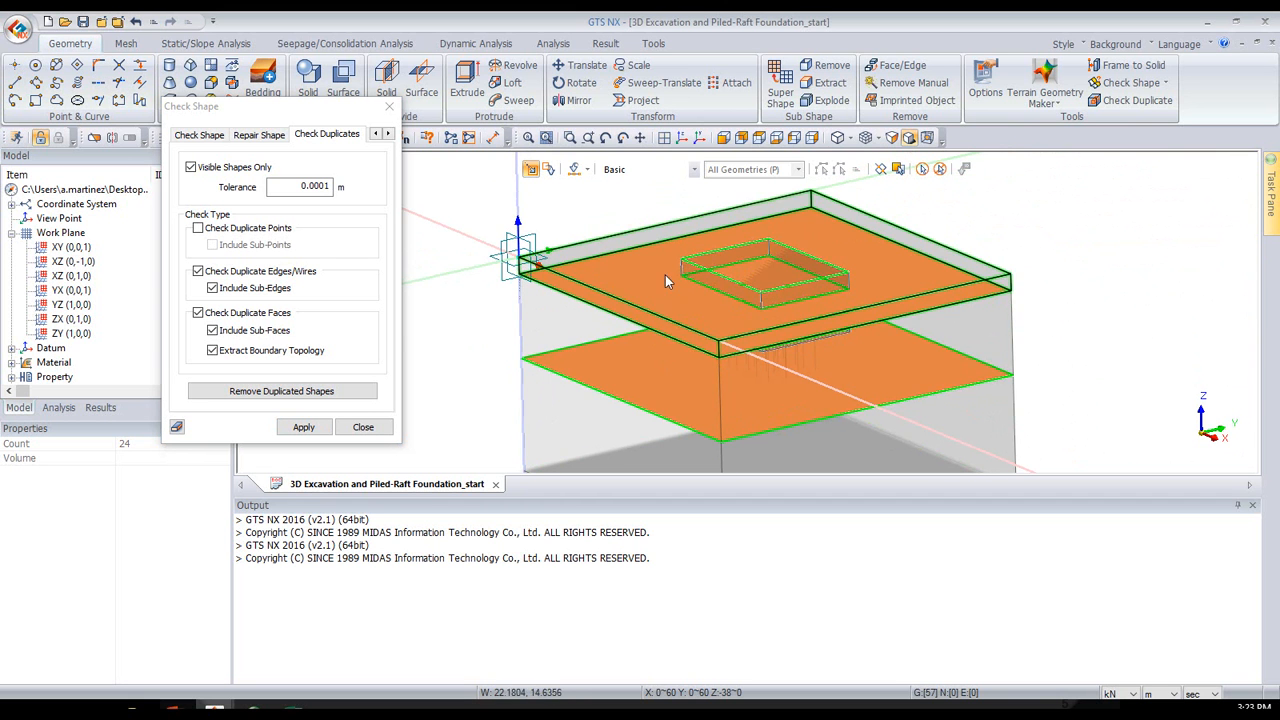
pyautogui.scroll(5, 730, 283)
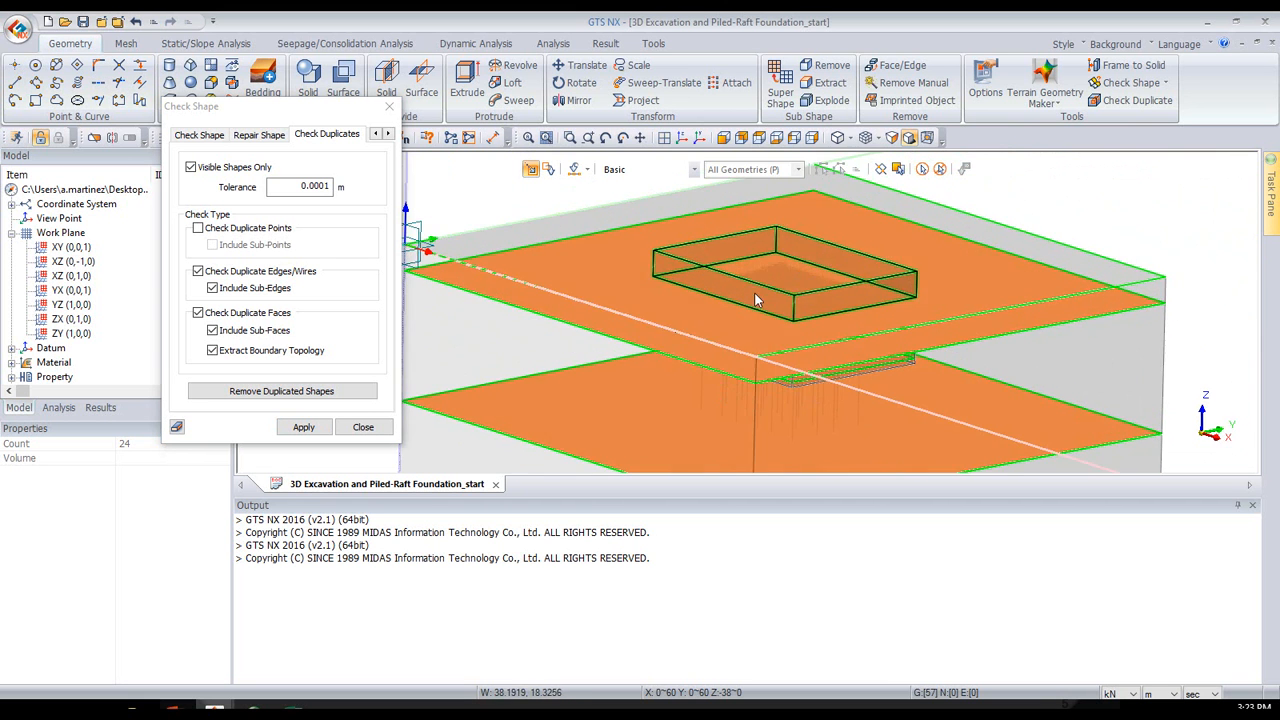
pyautogui.moveTo(783, 315)
pyautogui.mouseDown(button='middle')
pyautogui.moveTo(829, 294)
pyautogui.moveTo(783, 291)
pyautogui.mouseUp(button='middle')
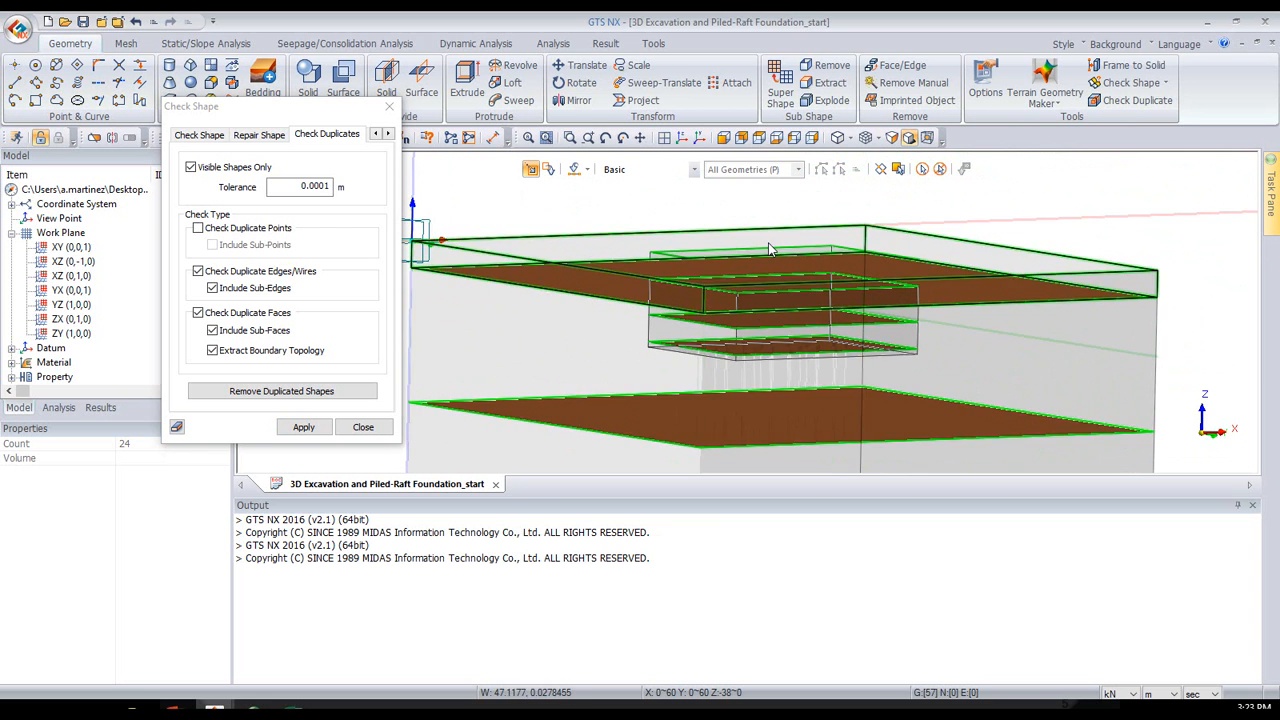
pyautogui.moveTo(768, 242); pyautogui.dragTo(766, 249, button='middle')
pyautogui.moveTo(1054, 288); pyautogui.dragTo(713, 298, button='middle')
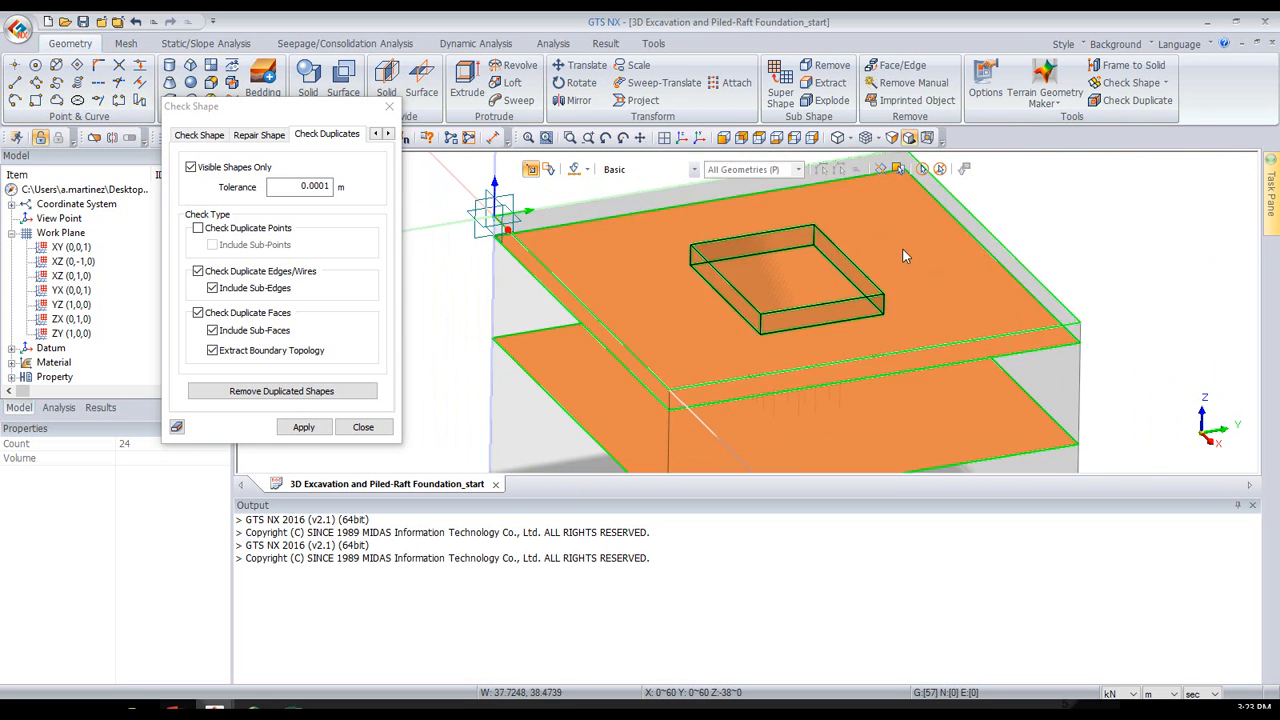
pyautogui.moveTo(789, 290); pyautogui.dragTo(796, 278, button='middle')
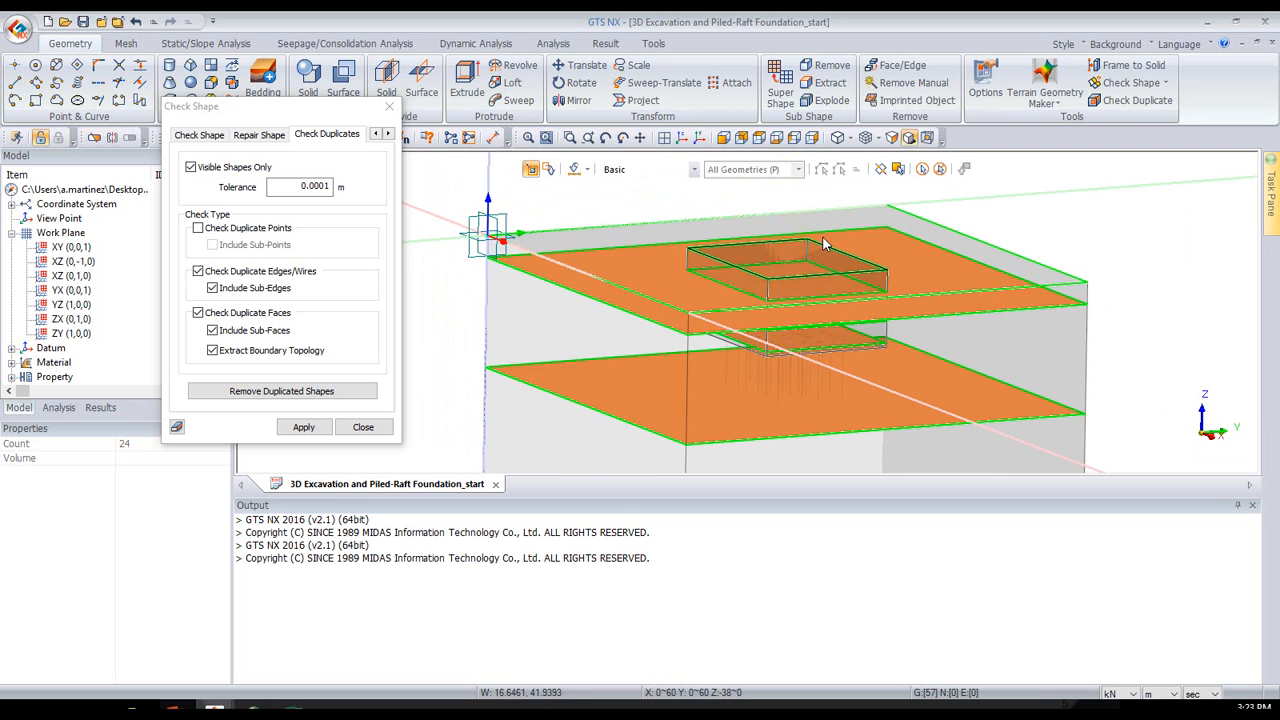
pyautogui.click(391, 107)
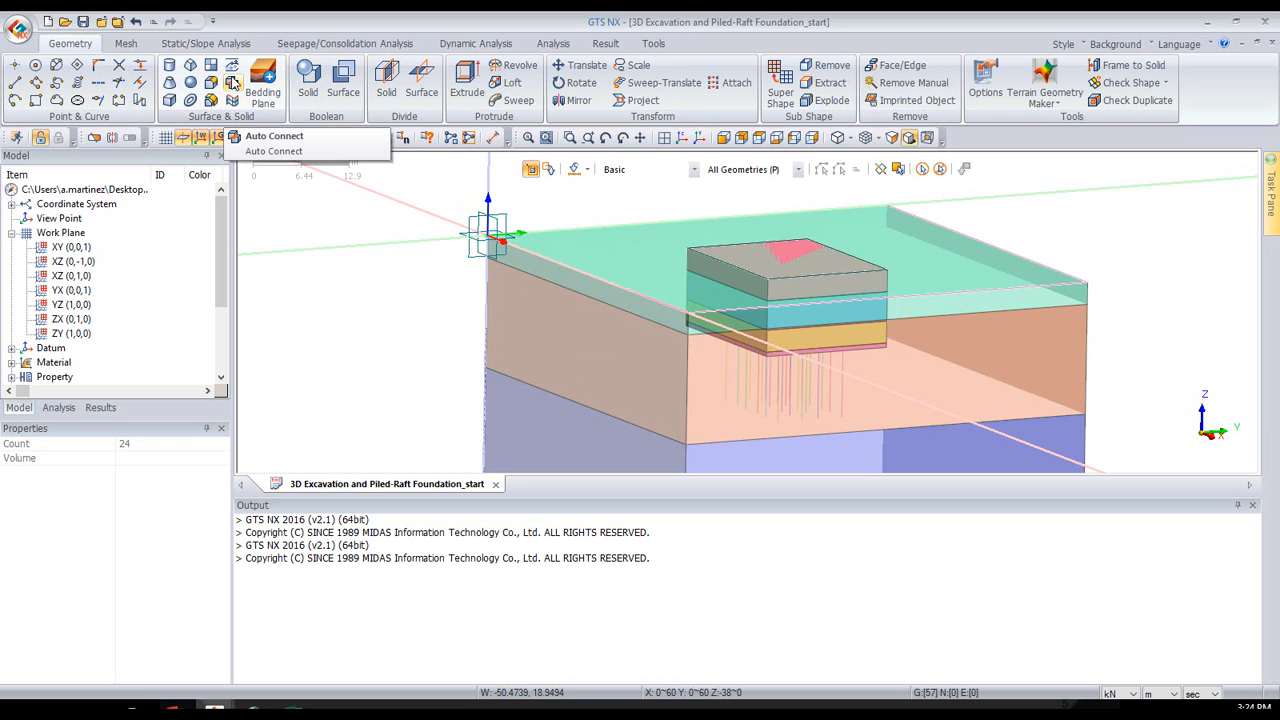
# - Auto-connect all seven solids using the Boolean method so that adjacent solids share faces
pyautogui.click(233, 83)
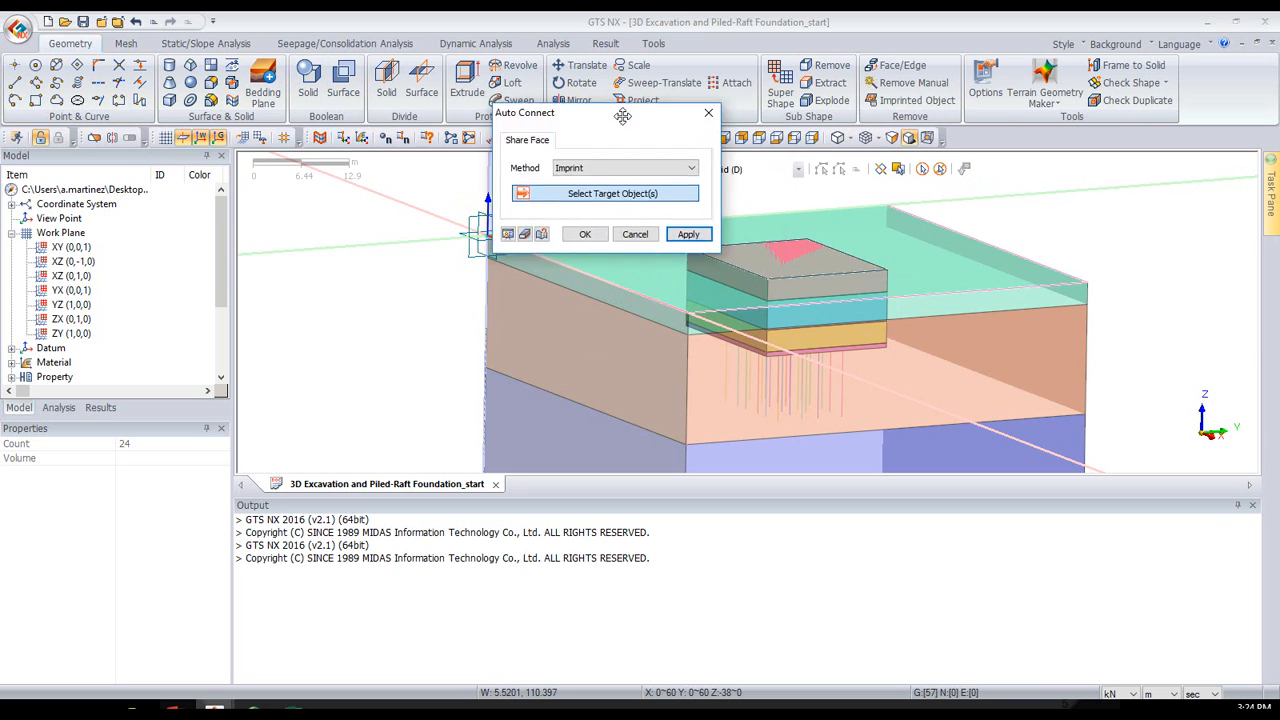
pyautogui.moveTo(620, 134); pyautogui.dragTo(282, 134)
pyautogui.click(300, 189)
pyautogui.click(240, 214)
pyautogui.click(899, 169)
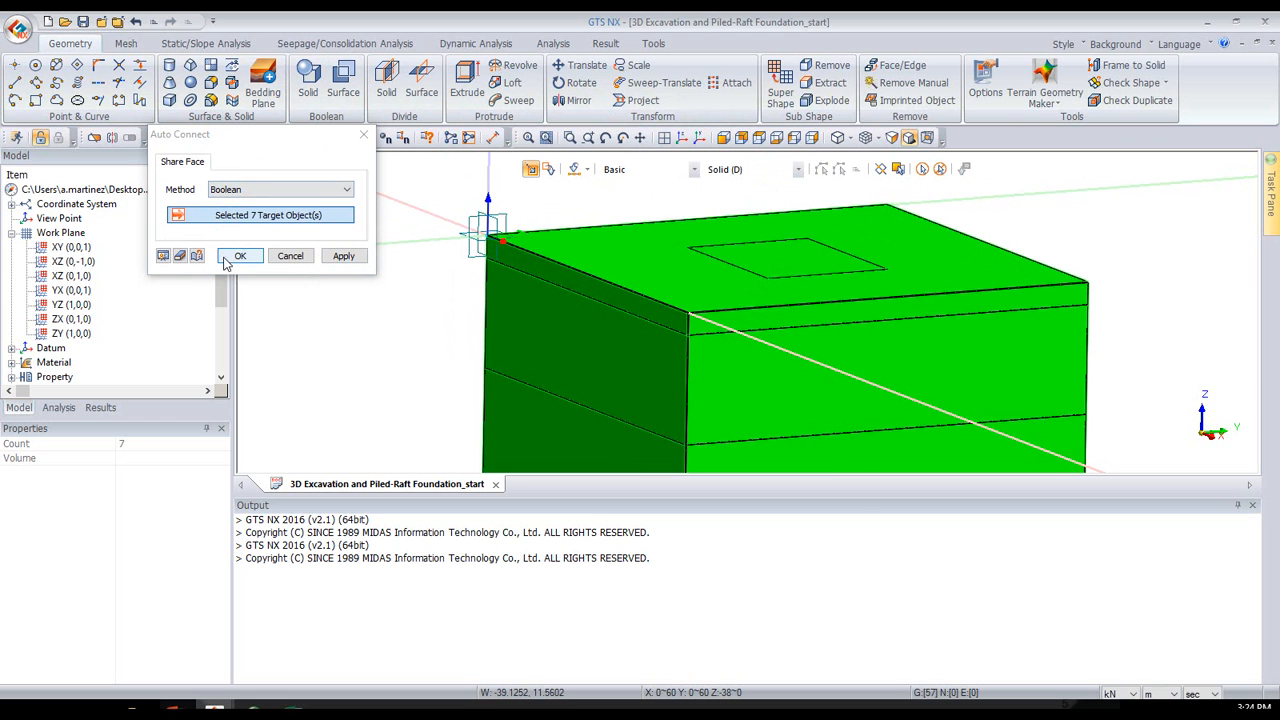
pyautogui.click(237, 257)
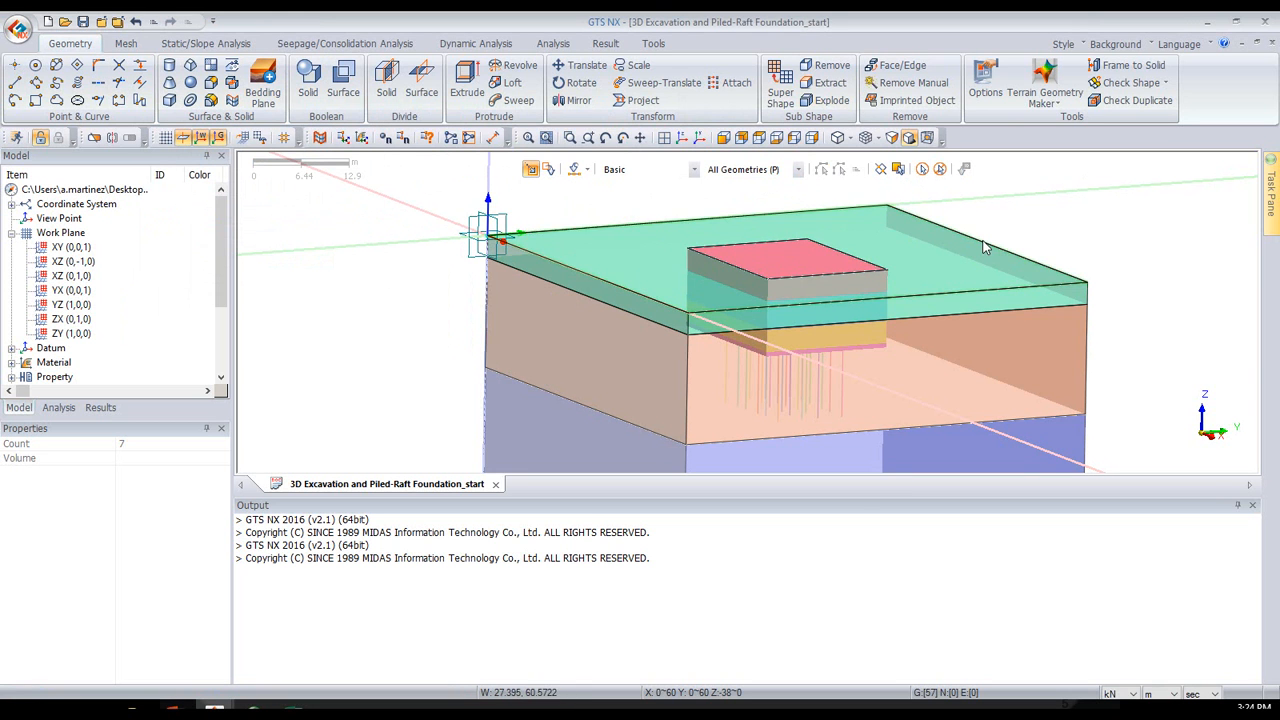
# - Select the uppermost excavation solid and list the individual solids of Geometry Set-1 in the model tree
pyautogui.moveTo(984, 238); pyautogui.dragTo(973, 246, button='middle')
pyautogui.click(809, 257)
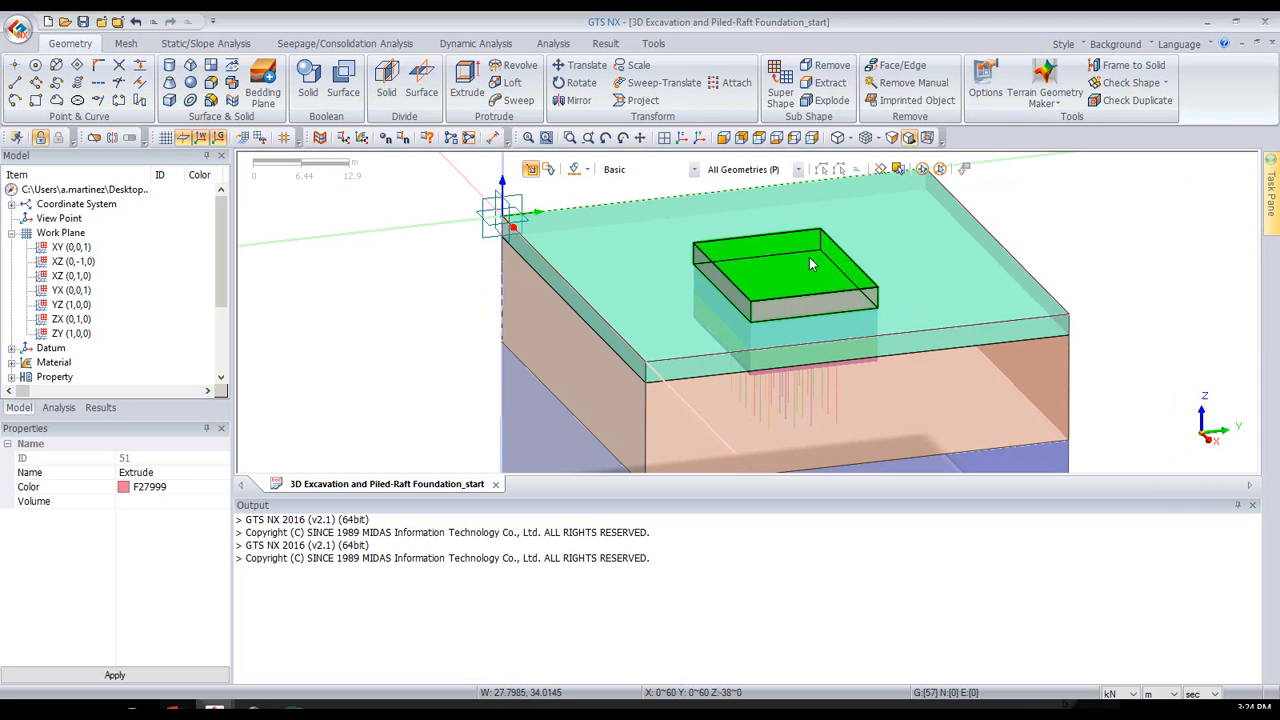
pyautogui.scroll(-3, 112, 272)
pyautogui.click(9, 278)
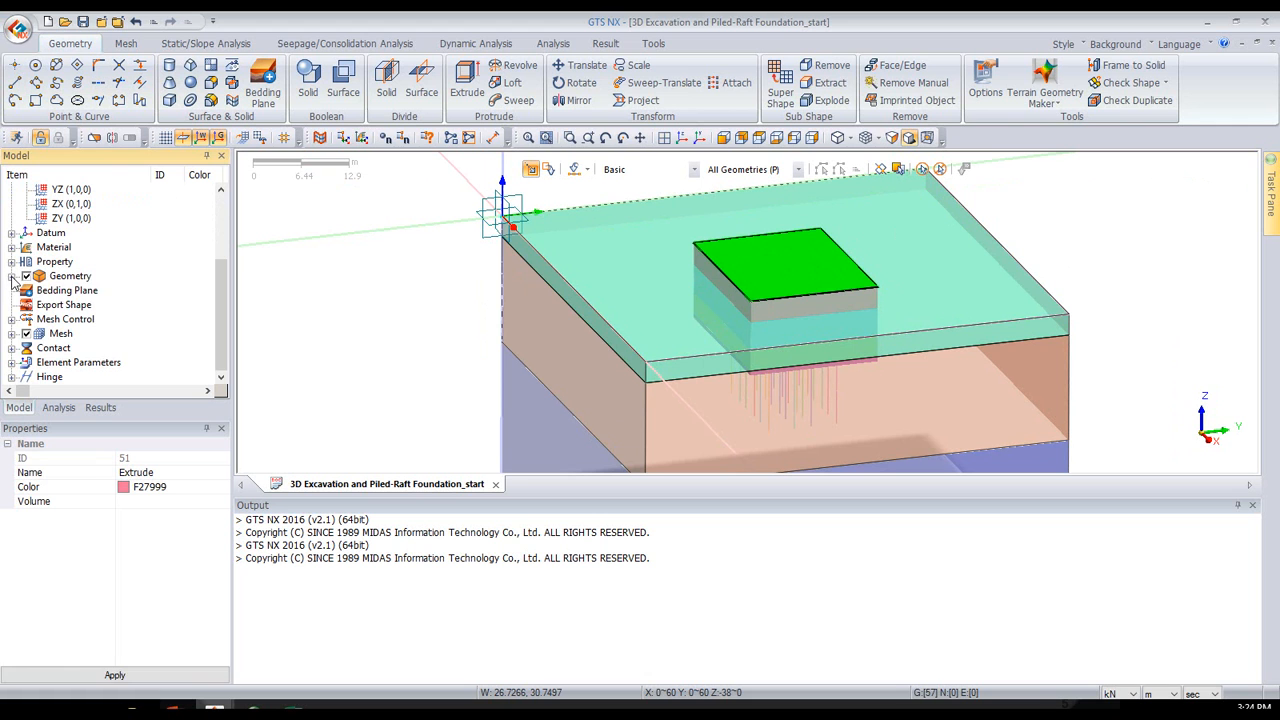
pyautogui.click(11, 277)
pyautogui.click(27, 290)
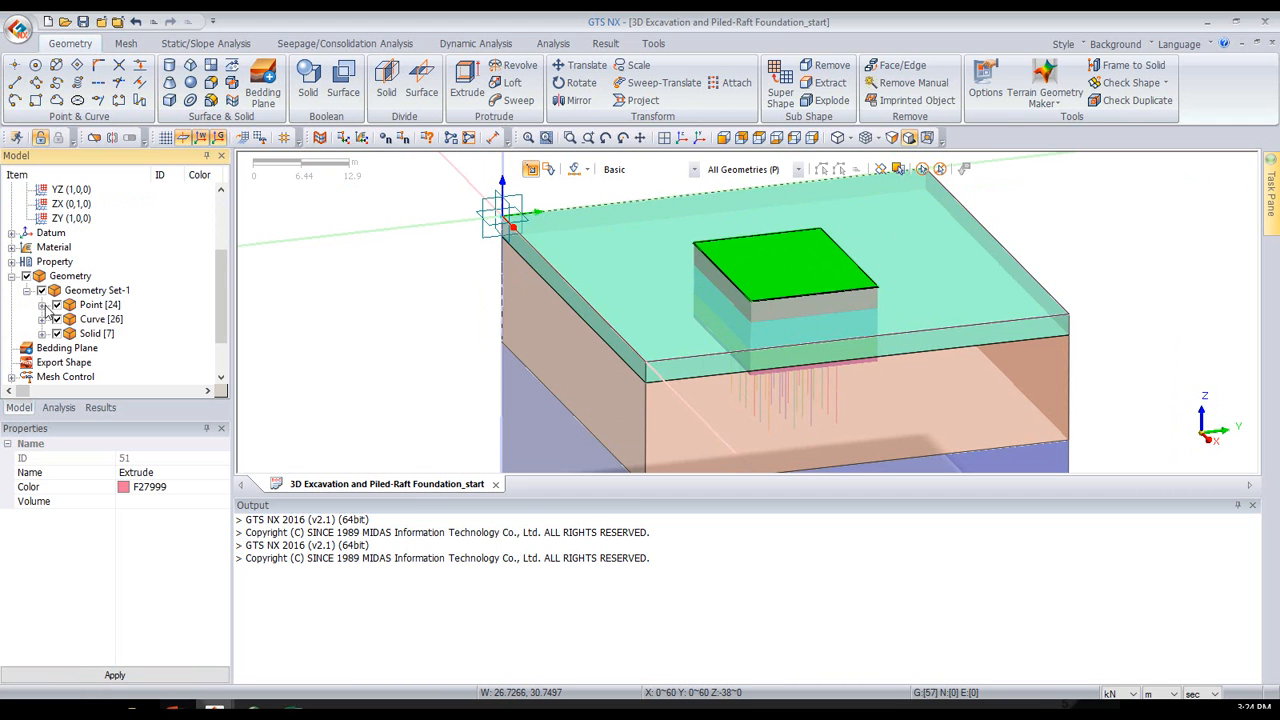
pyautogui.click(42, 334)
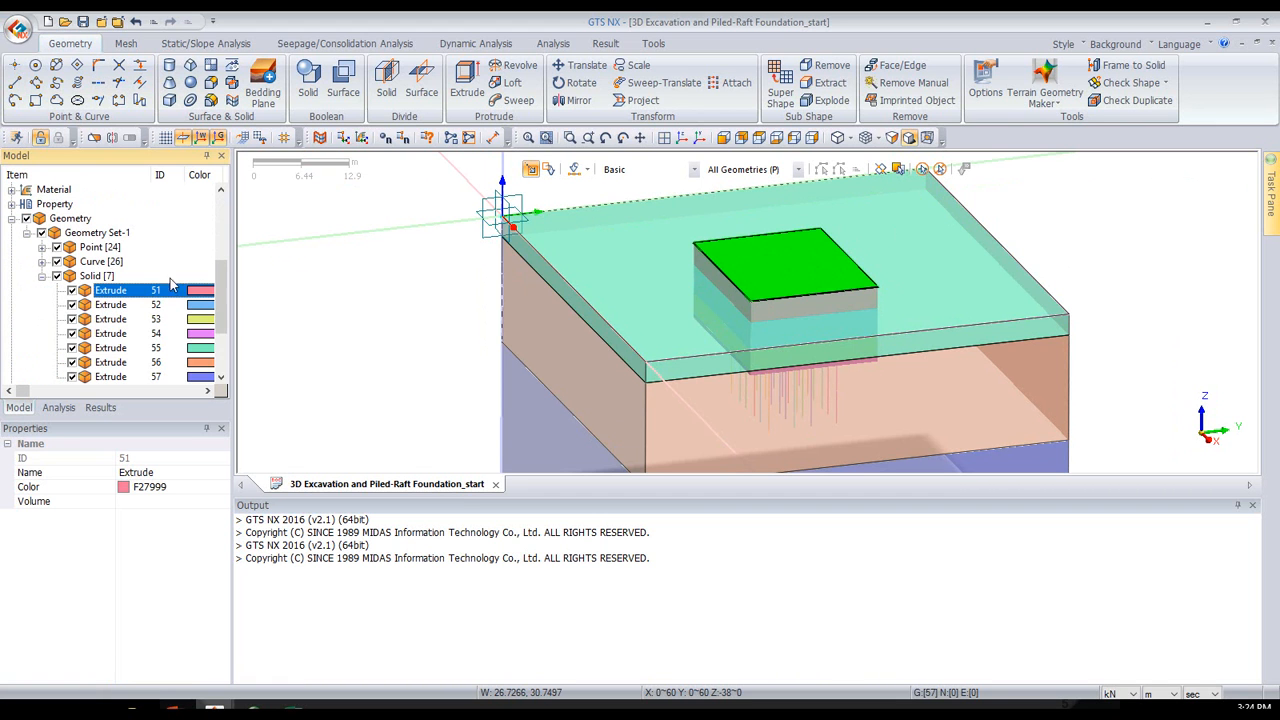
# - Hide the uppermost excavation solid, examine the opening it leaves in the top soil layer, and show the solid again
pyautogui.moveTo(1106, 238); pyautogui.dragTo(1135, 238, button='middle')
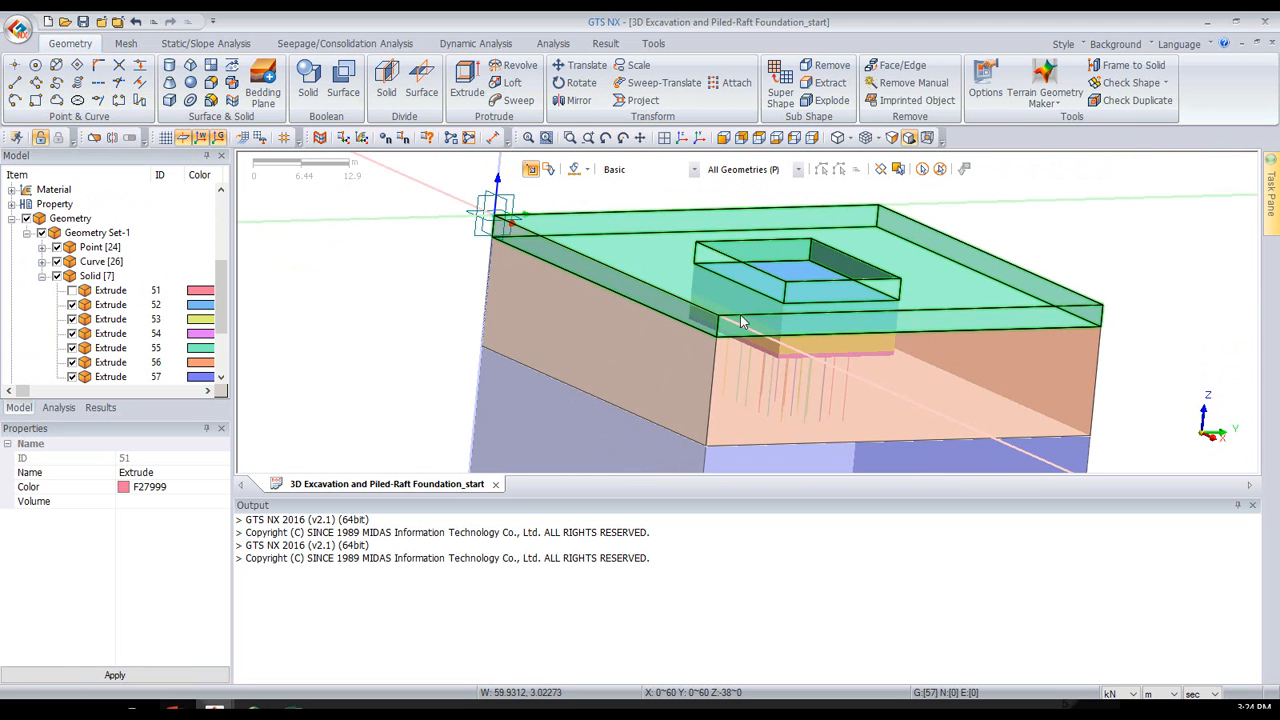
pyautogui.click(900, 238)
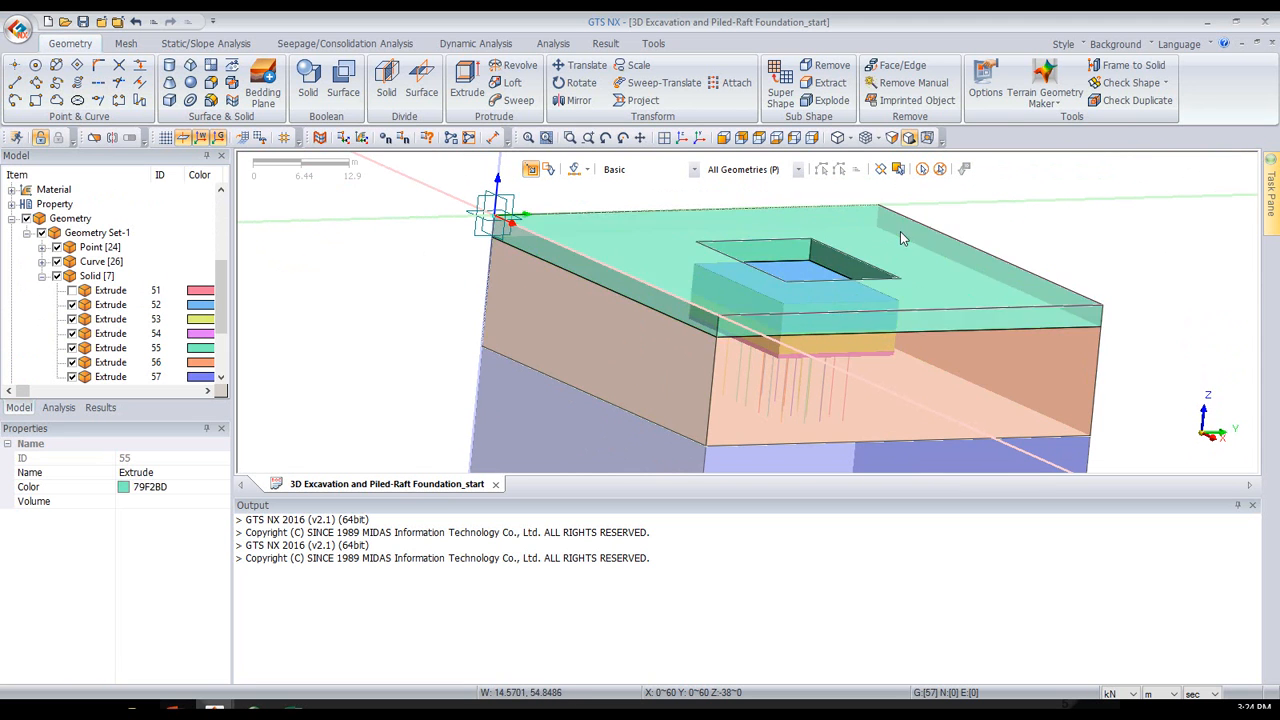
pyautogui.click(900, 238)
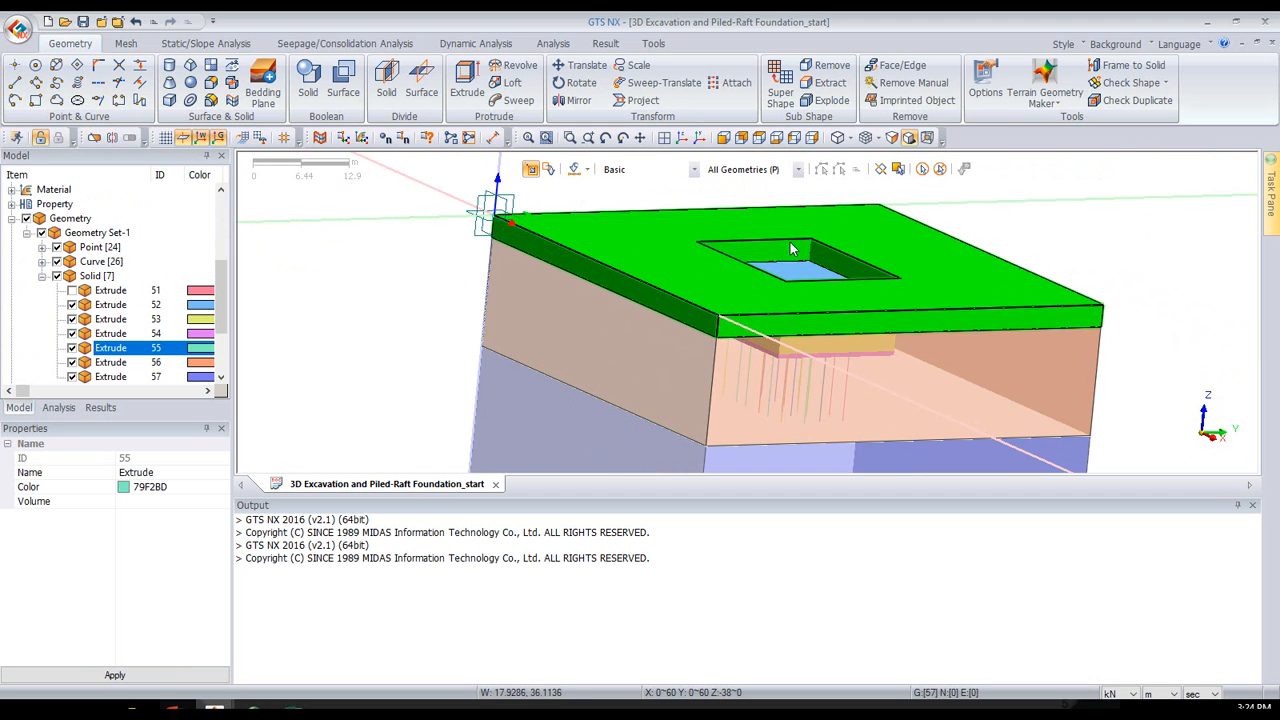
pyautogui.moveTo(1081, 264); pyautogui.dragTo(440, 273, button='middle')
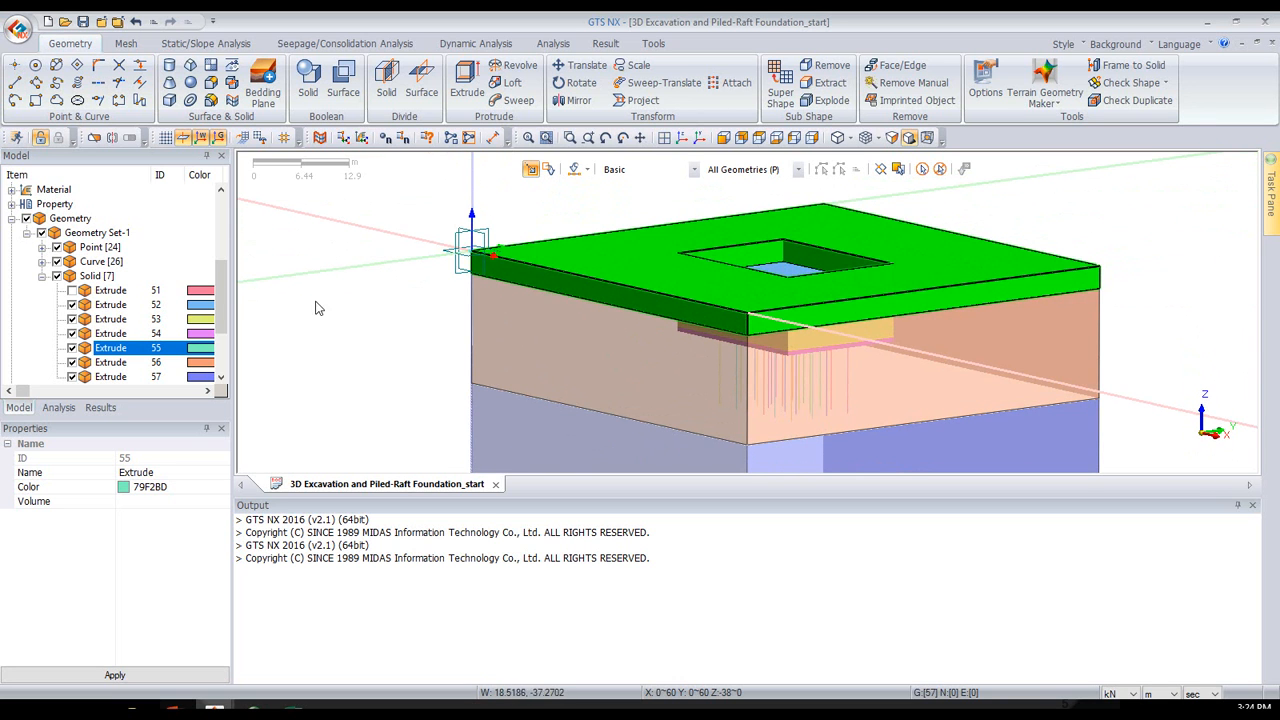
pyautogui.click(73, 291)
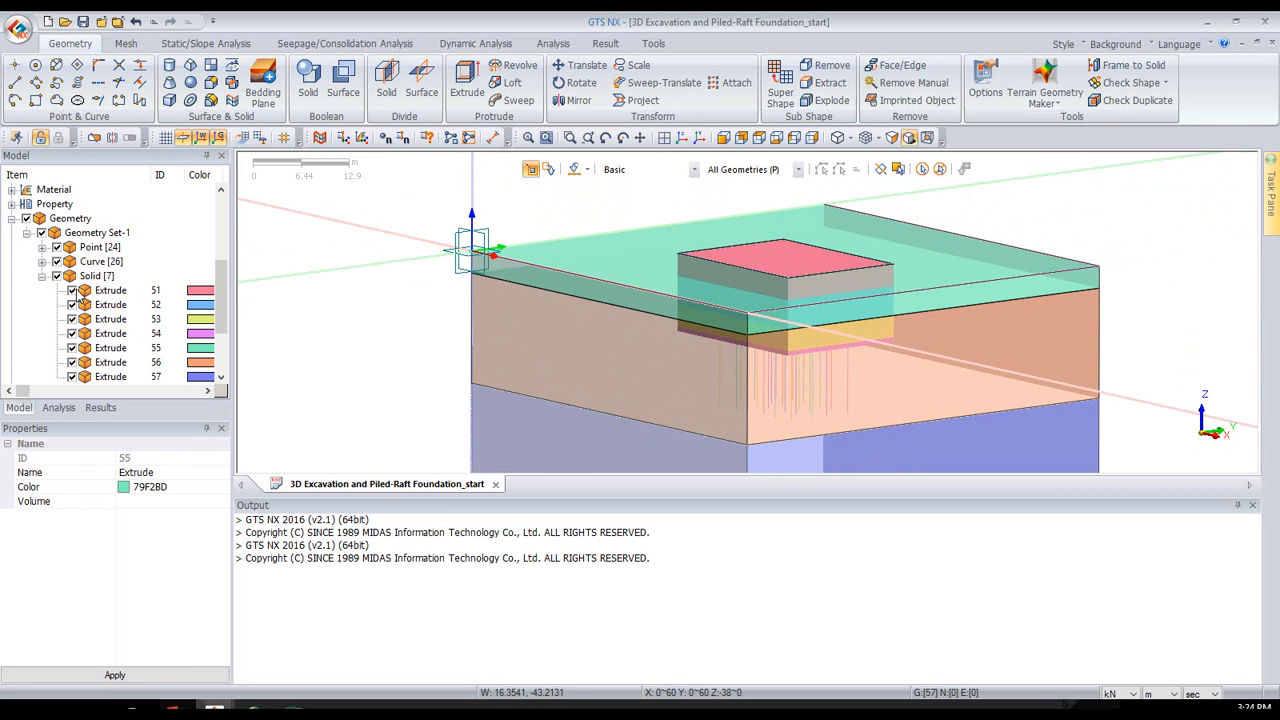
# - Recheck the visible shapes for duplicate edges and faces, including sub-shapes, examine the marked shared interfaces, and clear the marks
pyautogui.click(1155, 106)
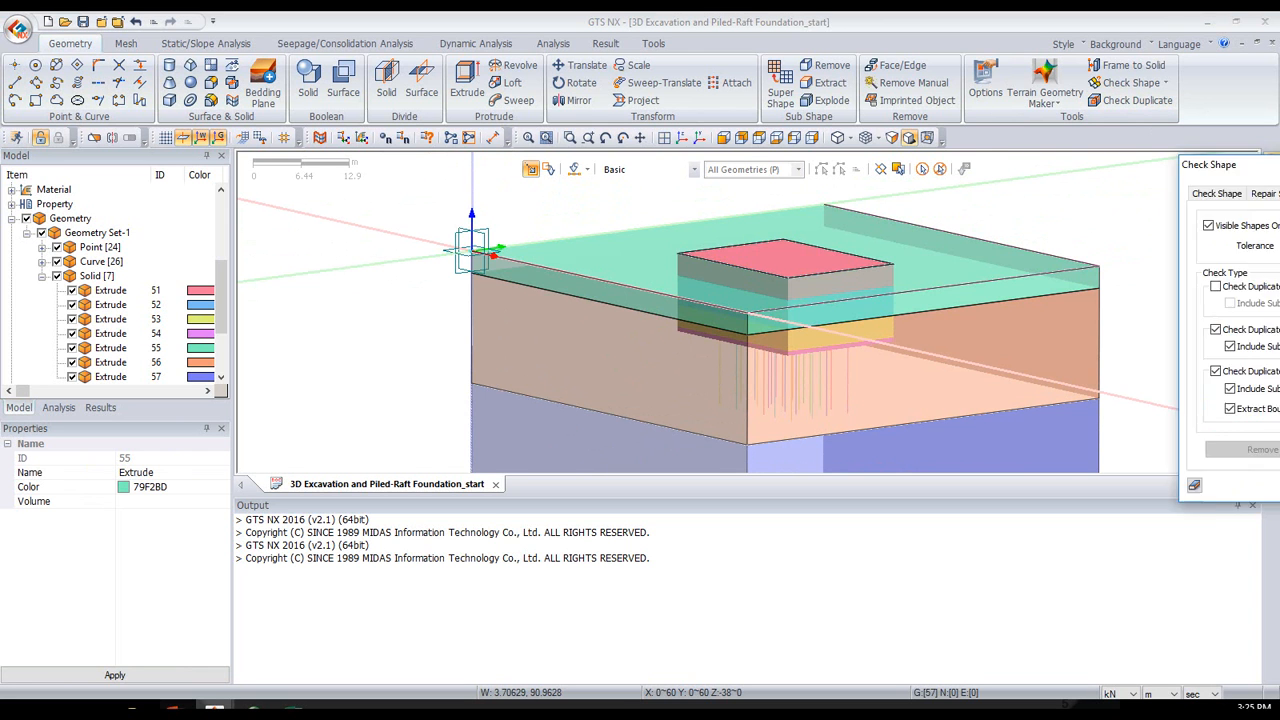
pyautogui.moveTo(1200, 157); pyautogui.dragTo(422, 66)
pyautogui.click(433, 391)
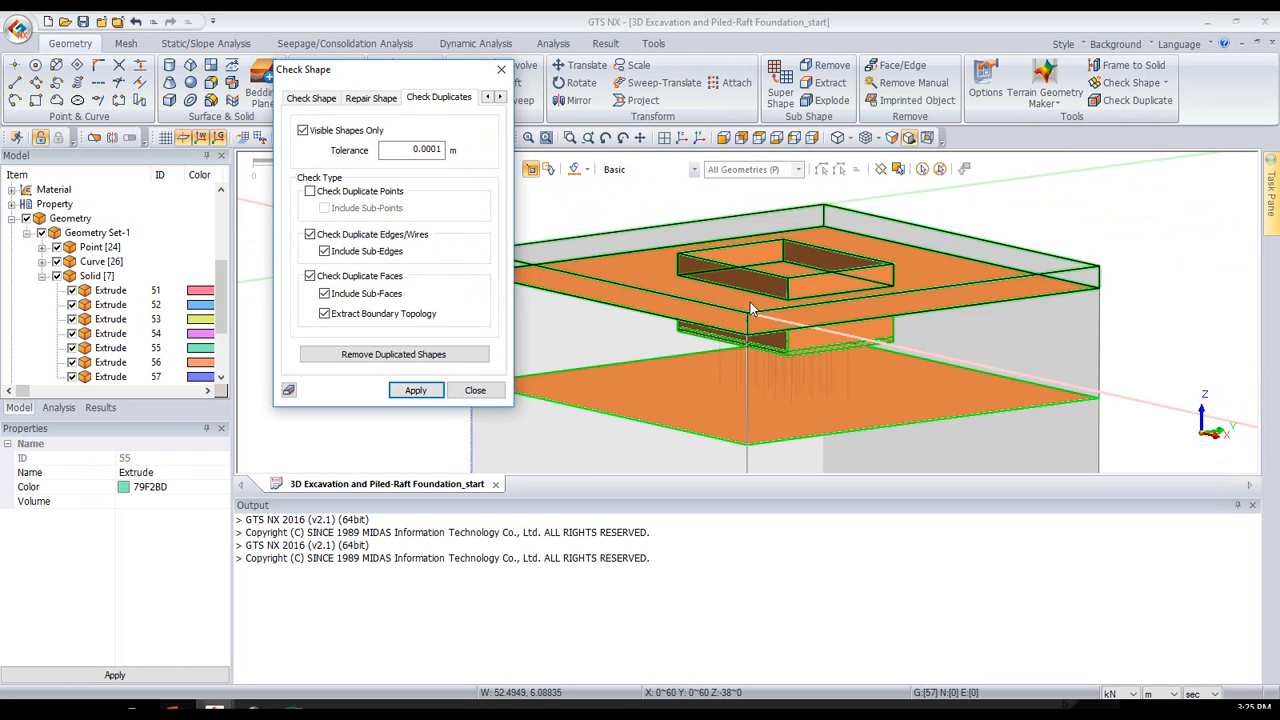
pyautogui.moveTo(807, 295); pyautogui.dragTo(856, 371, button='middle')
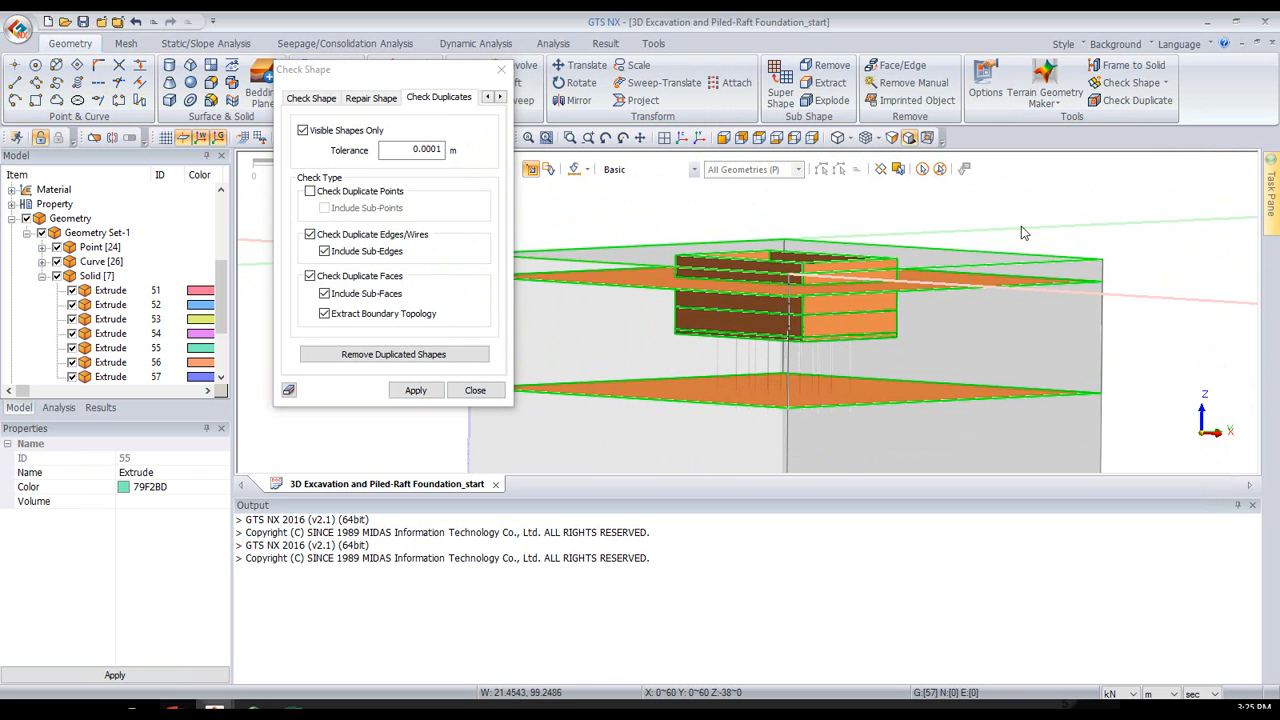
pyautogui.click(498, 72)
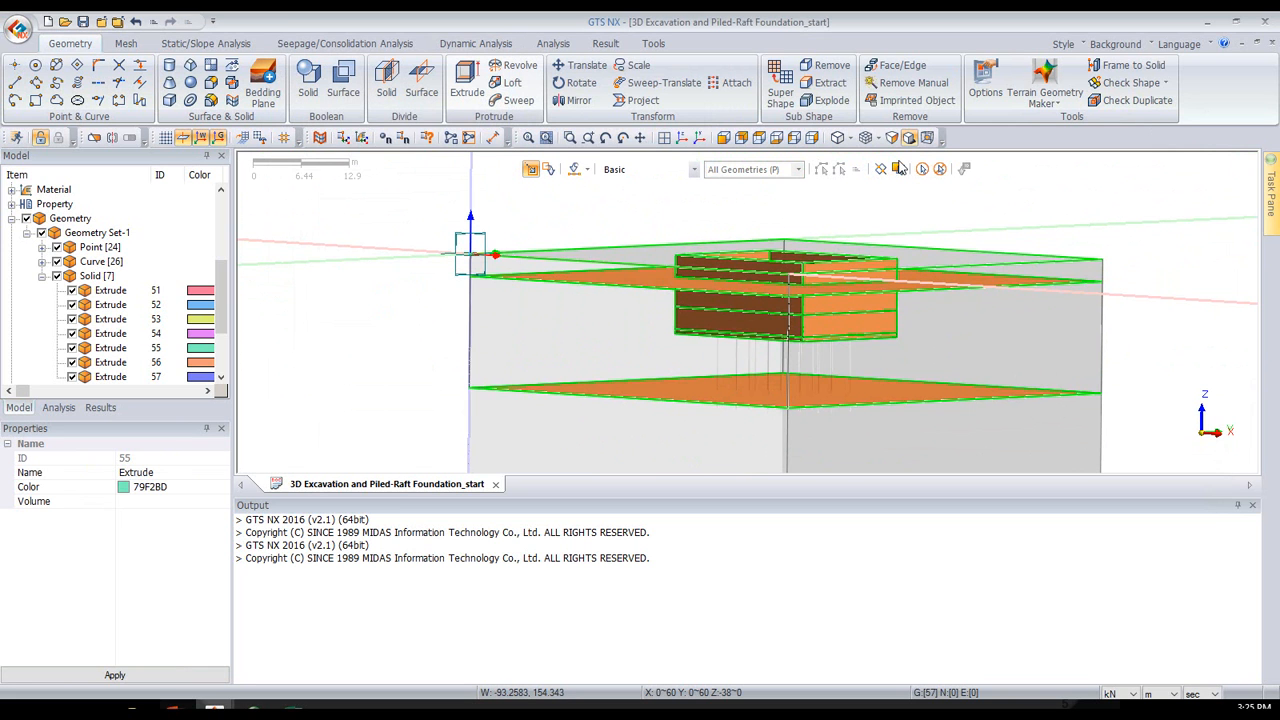
pyautogui.click(899, 168)
pyautogui.scroll(-1, 1040, 229)
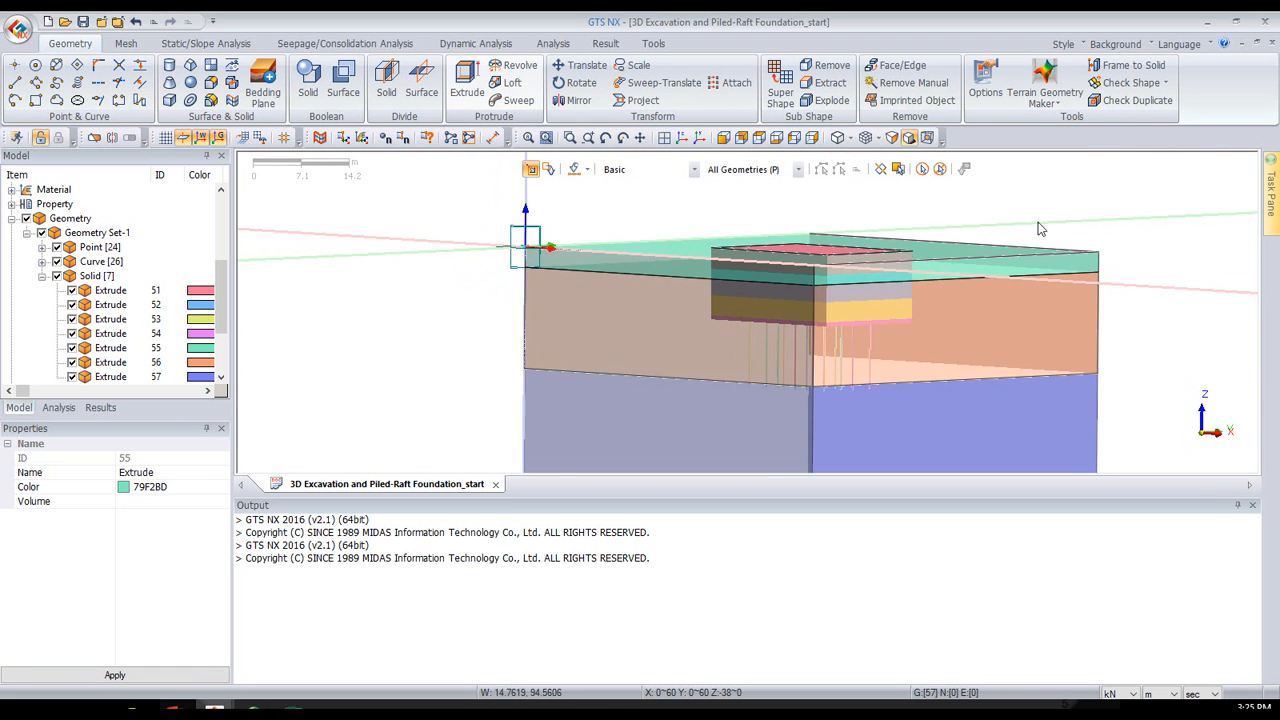
pyautogui.scroll(-1, 968, 230)
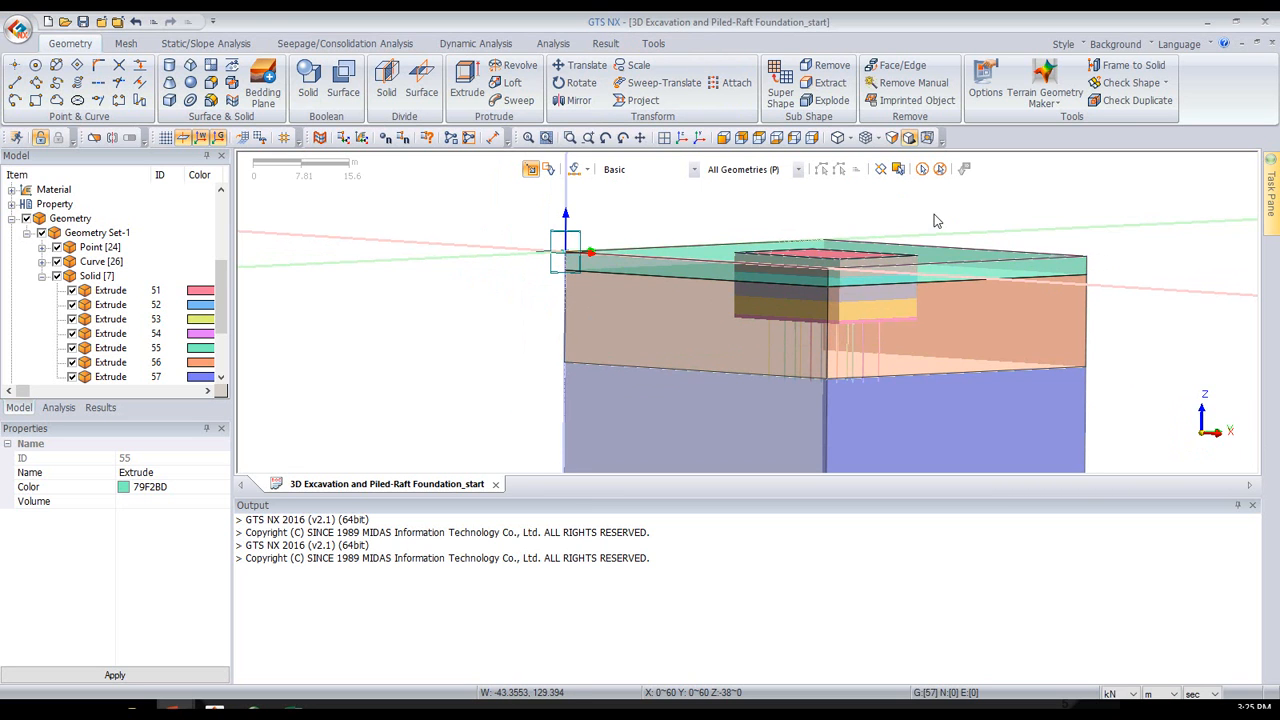
pyautogui.moveTo(934, 214); pyautogui.dragTo(922, 224, button='middle')
pyautogui.scroll(-3, 908, 243)
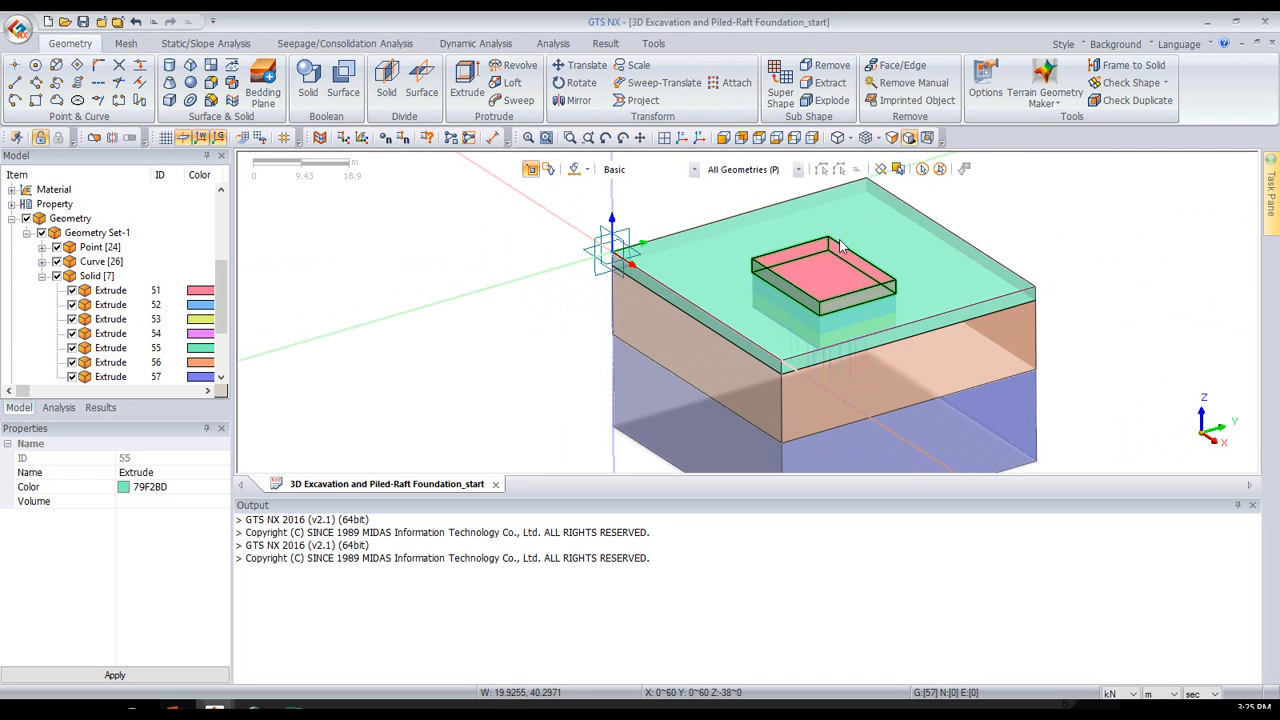
pyautogui.moveTo(1045, 233); pyautogui.dragTo(957, 295, button='middle')
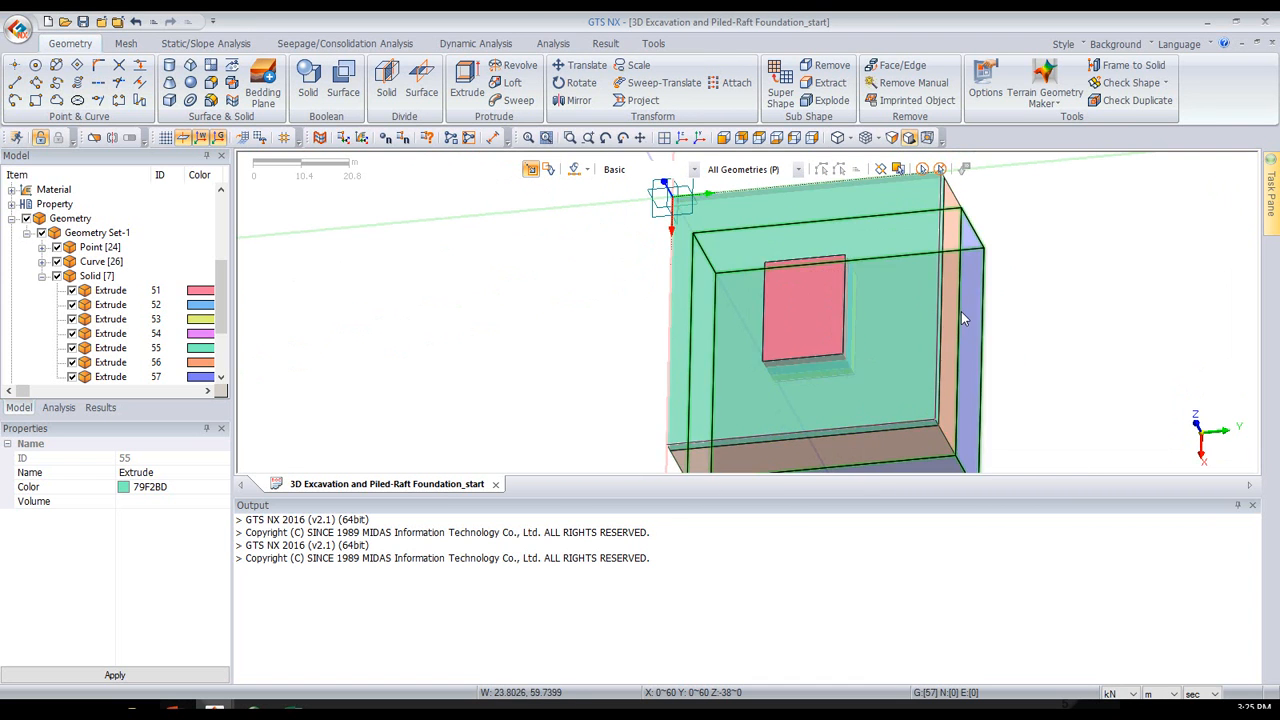
pyautogui.moveTo(961, 311); pyautogui.dragTo(921, 255, button='middle')
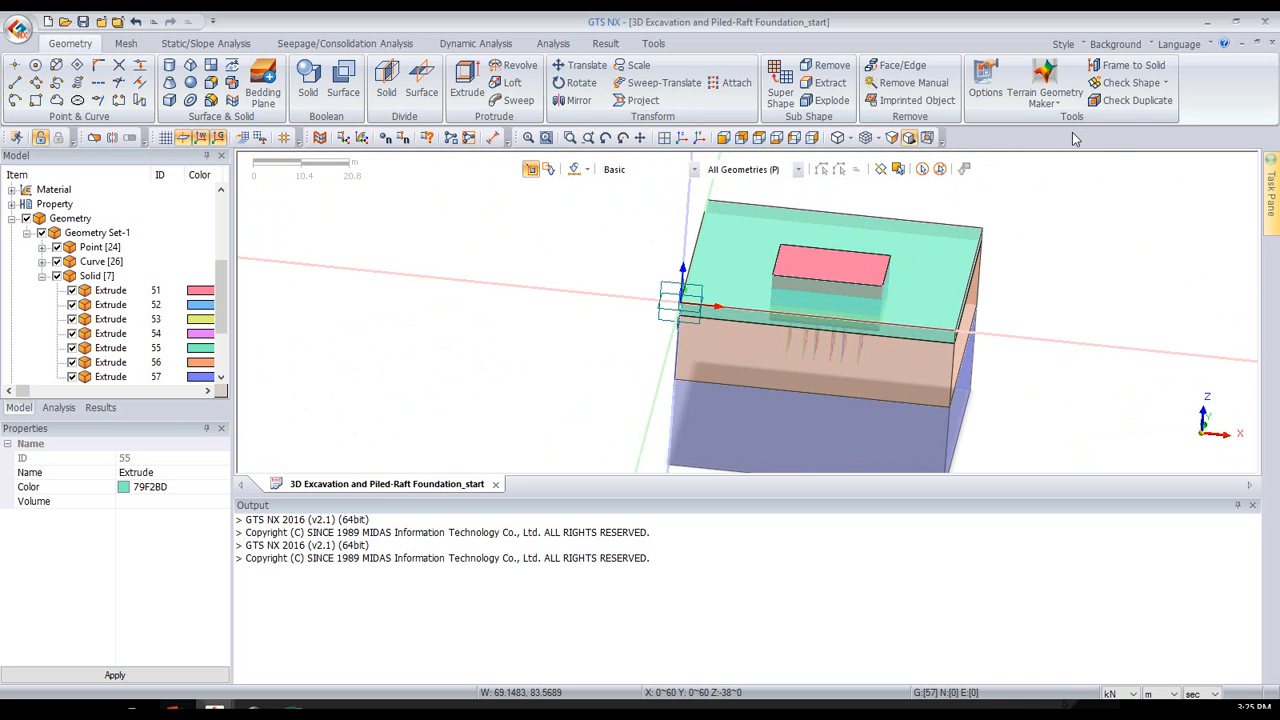
# - Start an edge mesh size control and select all edges around the rectangular excavation perimeter
pyautogui.click(128, 43)
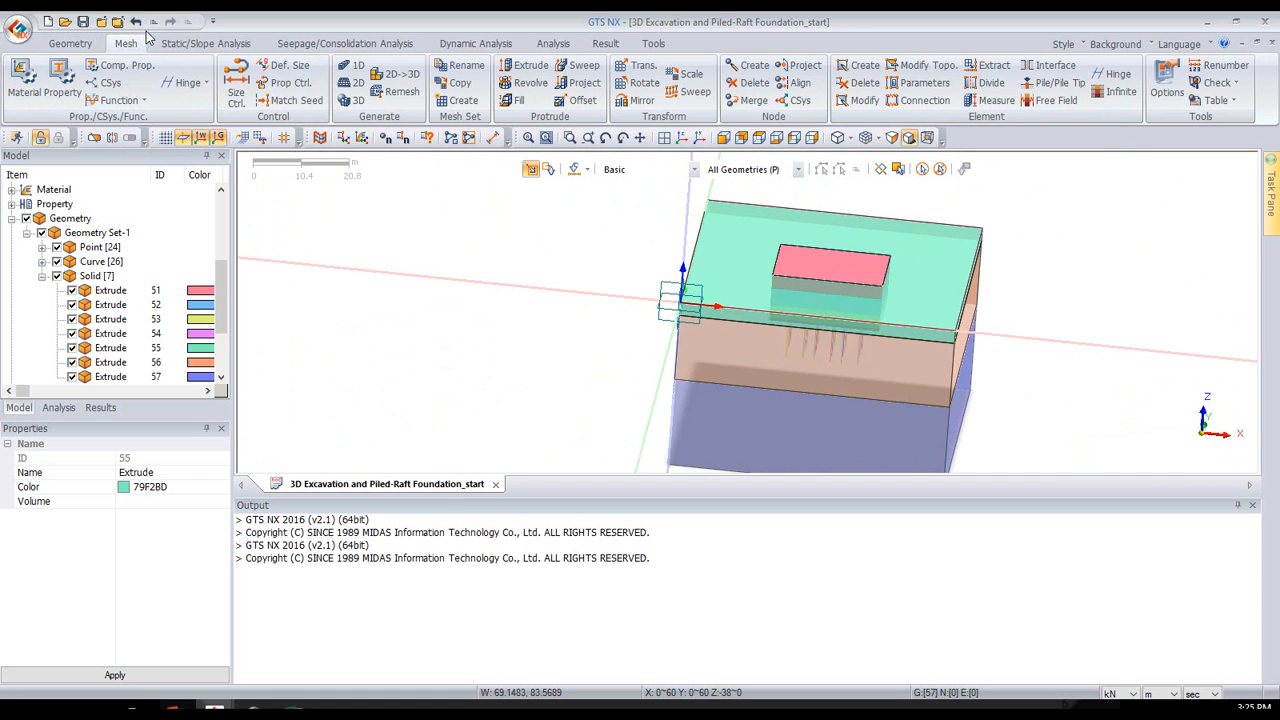
pyautogui.click(238, 88)
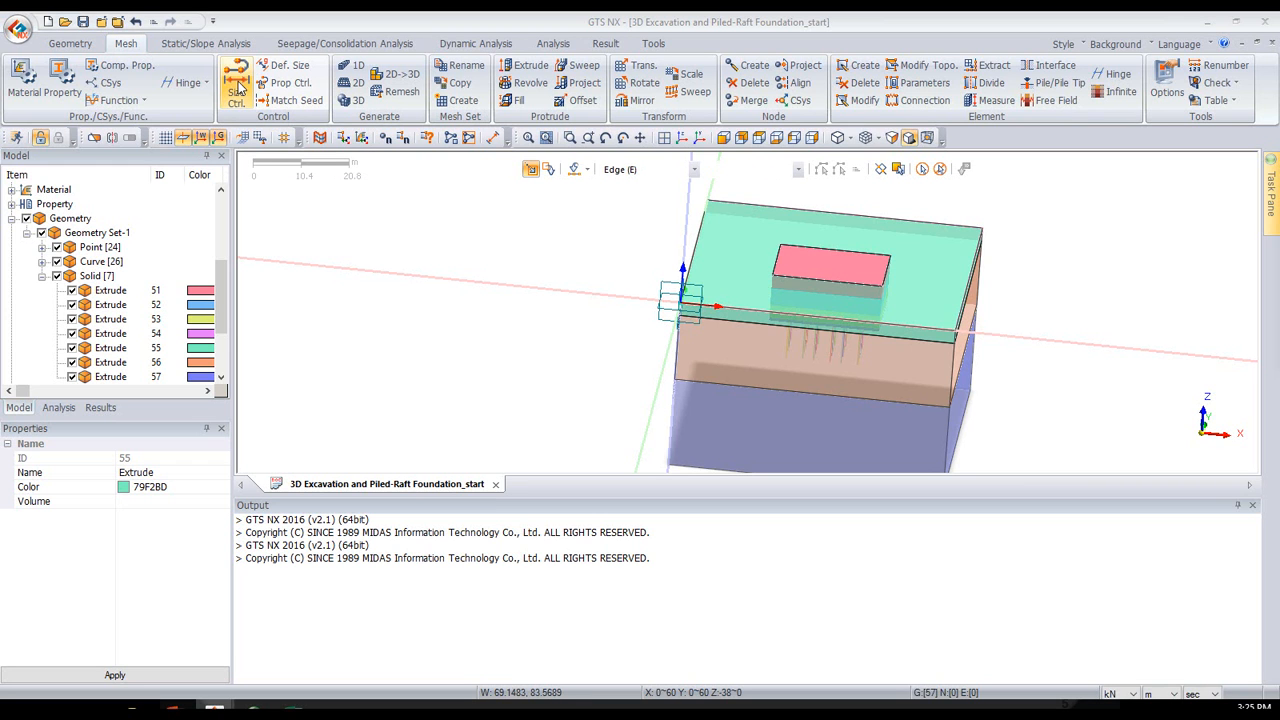
pyautogui.moveTo(1085, 168); pyautogui.dragTo(363, 149)
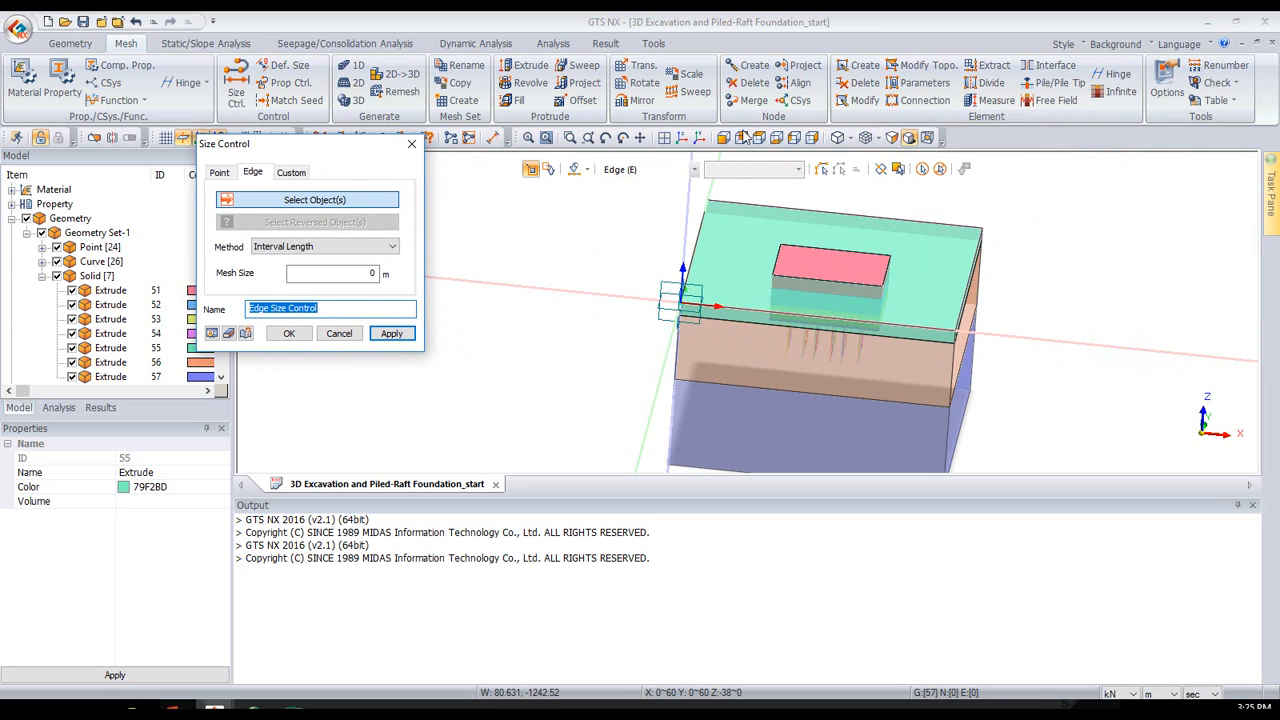
pyautogui.click(743, 136)
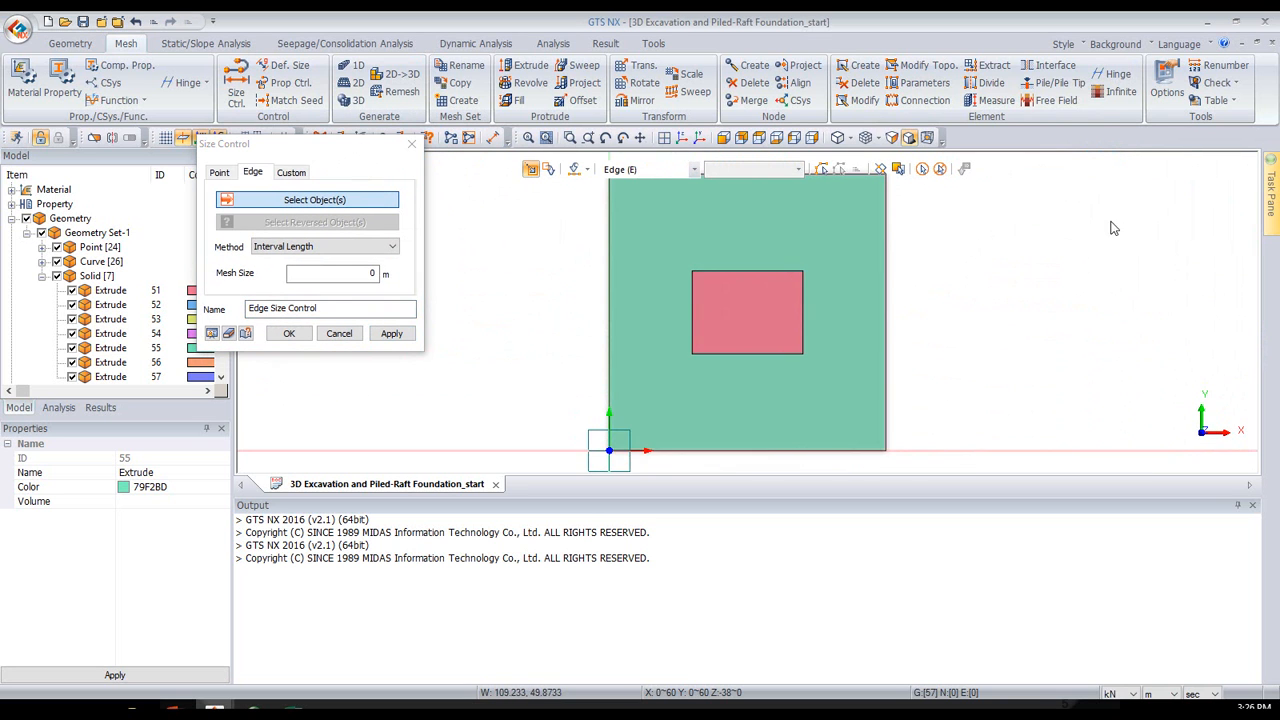
pyautogui.moveTo(337, 143); pyautogui.dragTo(383, 219)
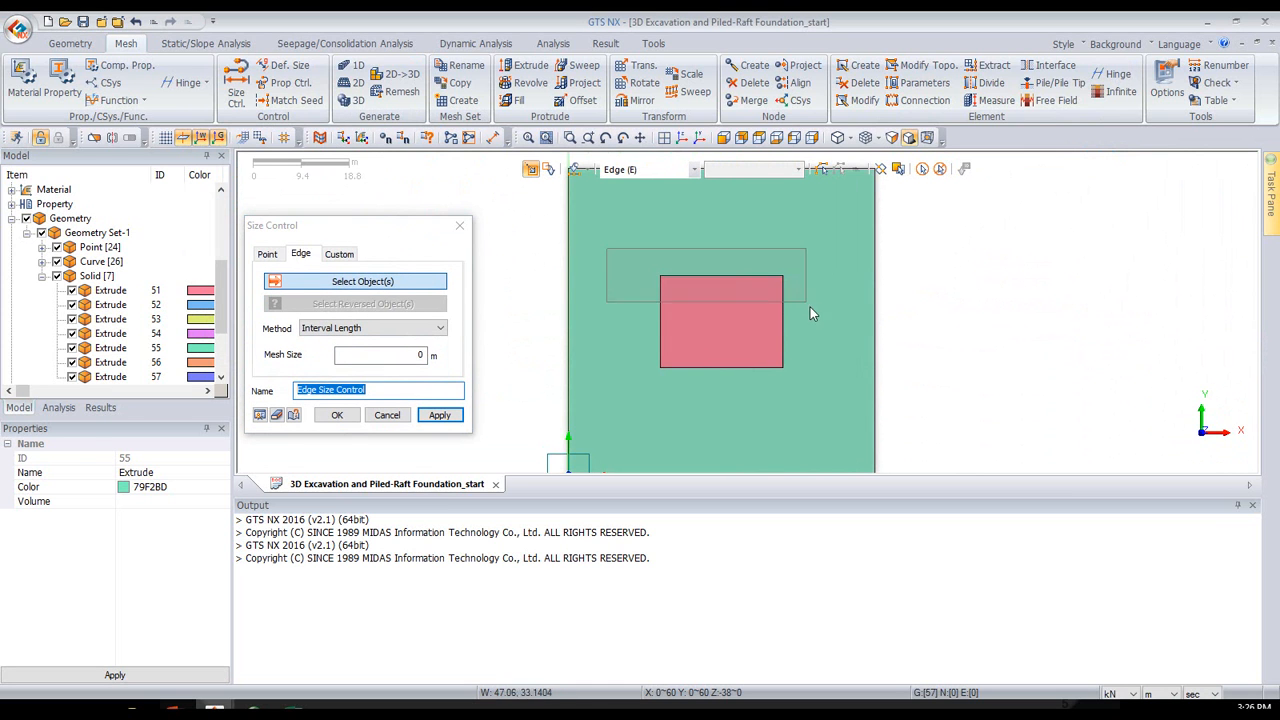
pyautogui.moveTo(810, 313); pyautogui.dragTo(811, 305)
pyautogui.moveTo(819, 397); pyautogui.dragTo(770, 264)
pyautogui.moveTo(634, 352); pyautogui.dragTo(797, 396)
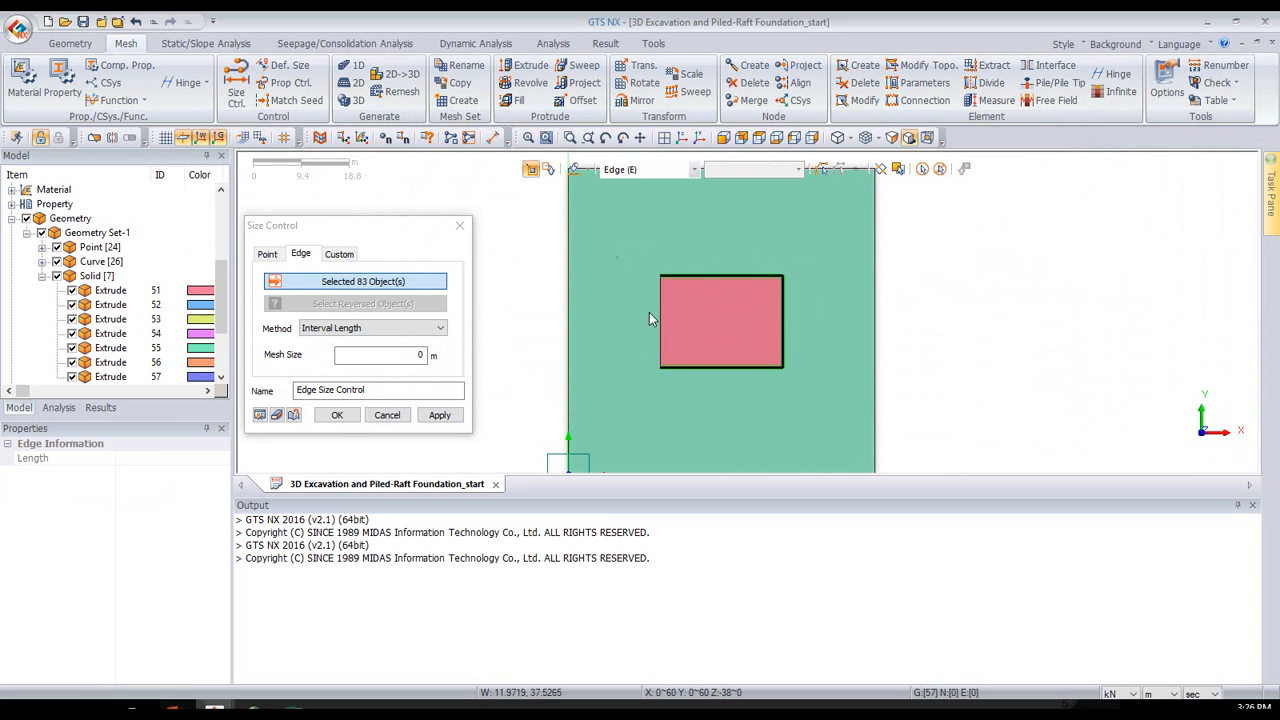
pyautogui.moveTo(672, 389); pyautogui.dragTo(678, 386)
# - Set the size control method to Number of Divisions with 10 divisions and preview the seeding on the excavation edges
pyautogui.doubleClick(415, 355)
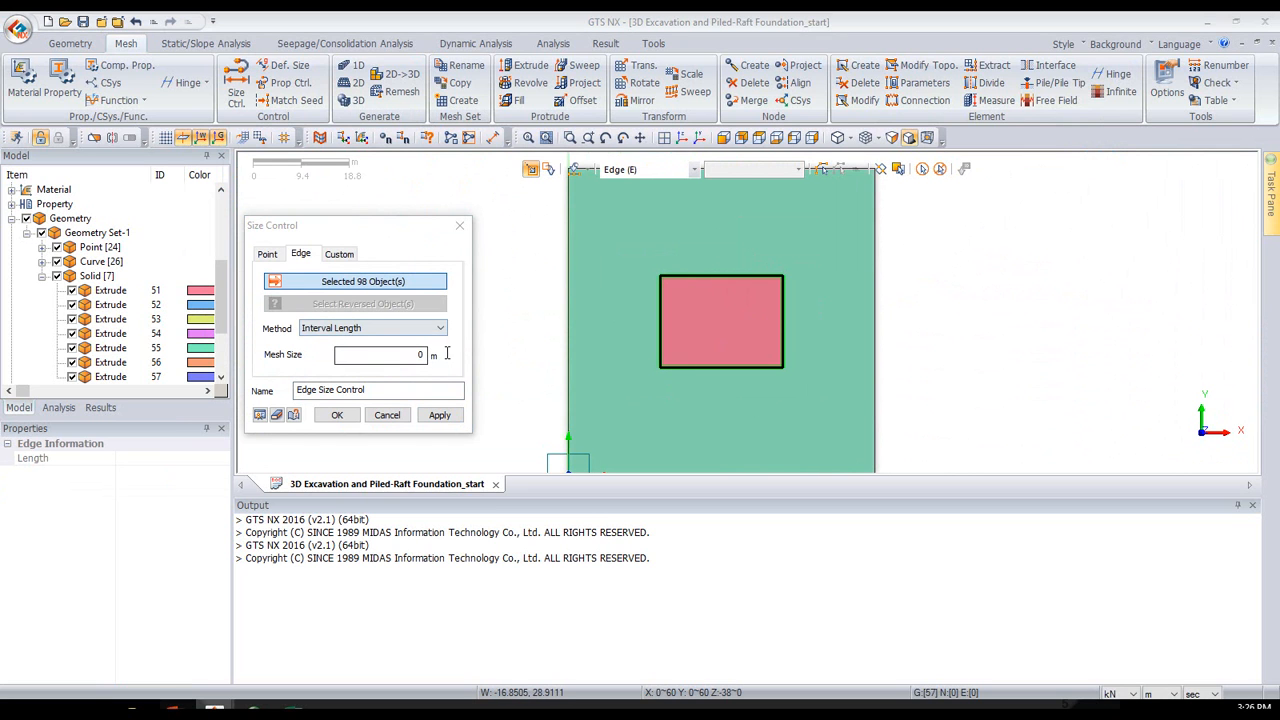
pyautogui.click(408, 335)
pyautogui.click(352, 343)
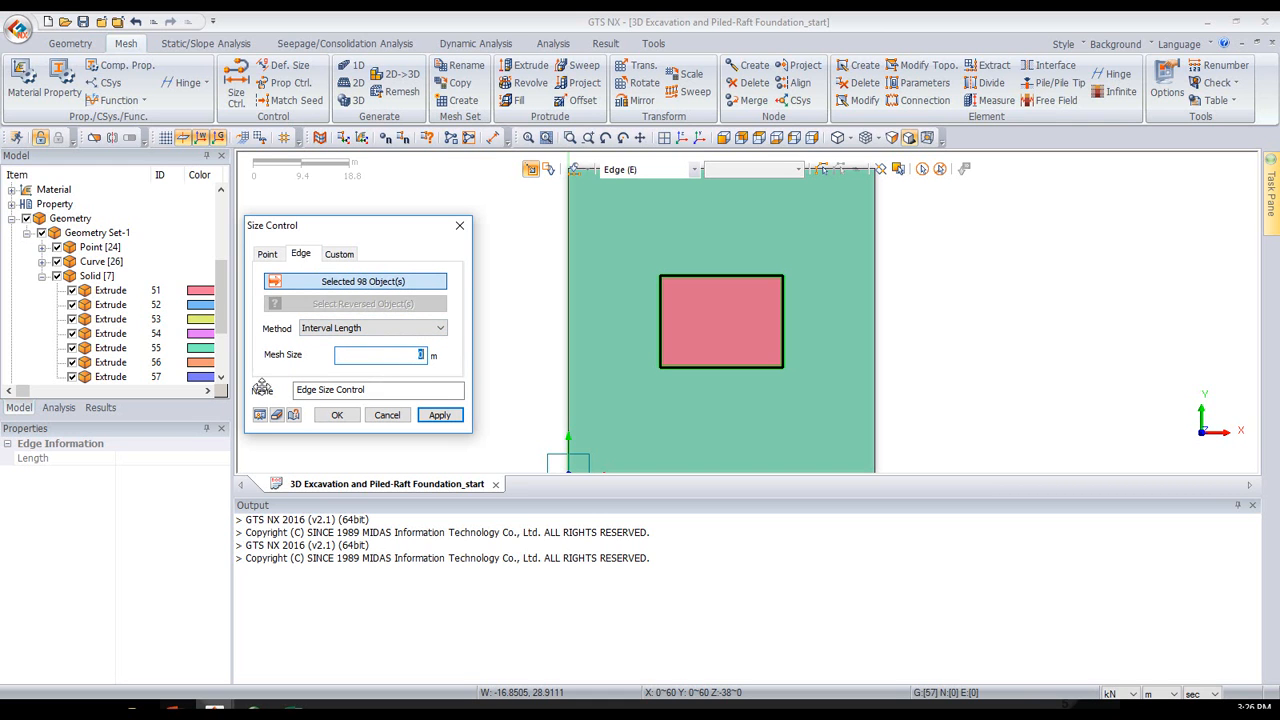
pyautogui.write('5')
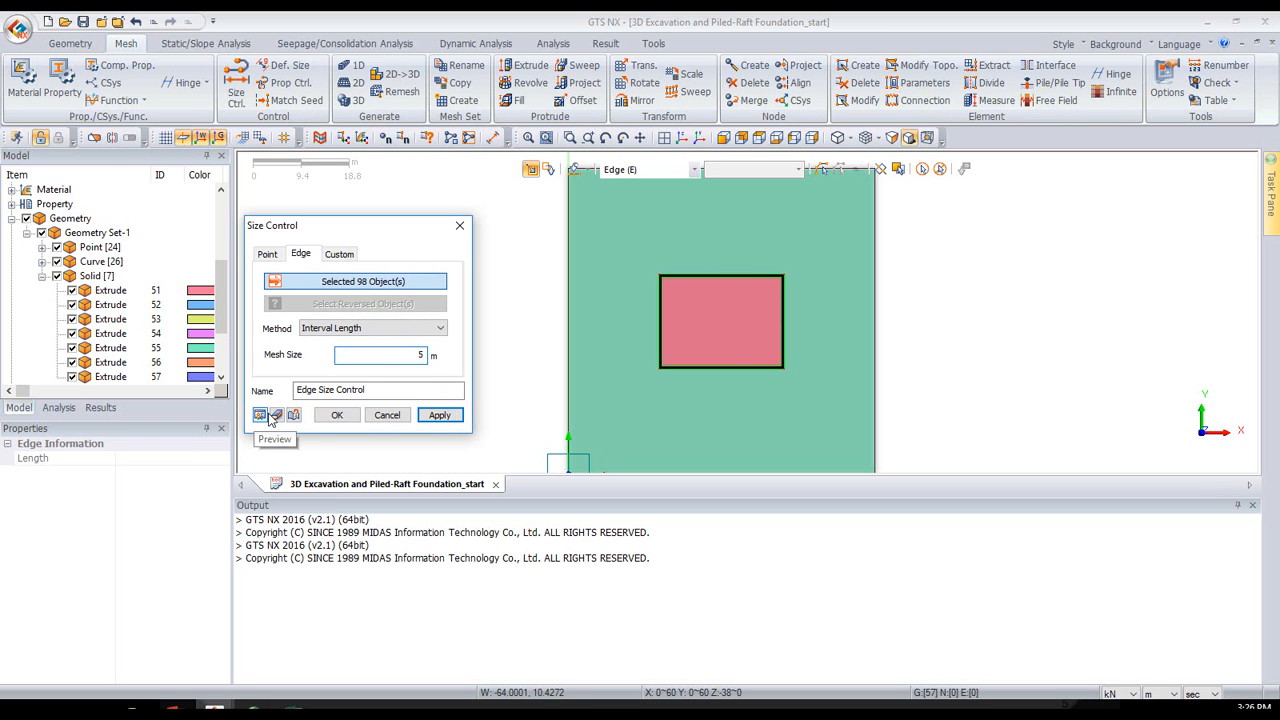
pyautogui.click(393, 331)
pyautogui.click(388, 348)
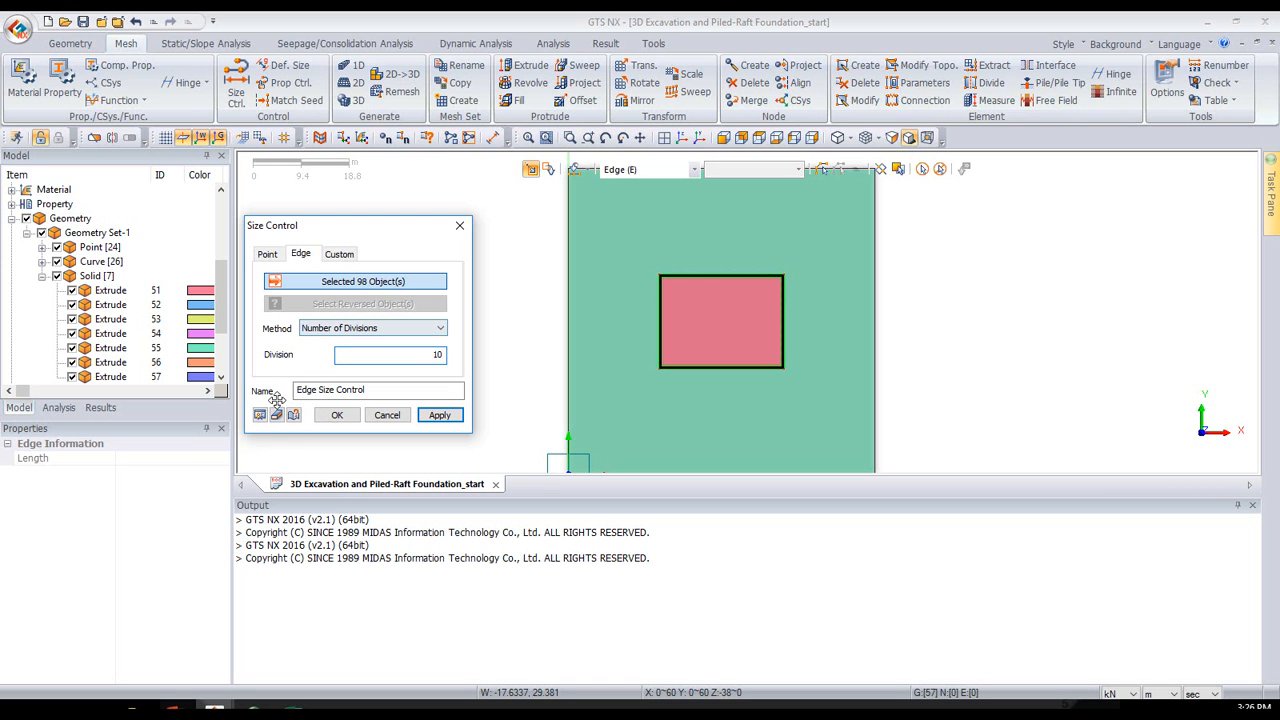
pyautogui.moveTo(742, 296); pyautogui.dragTo(731, 260, button='middle')
pyautogui.scroll(4, 718, 245)
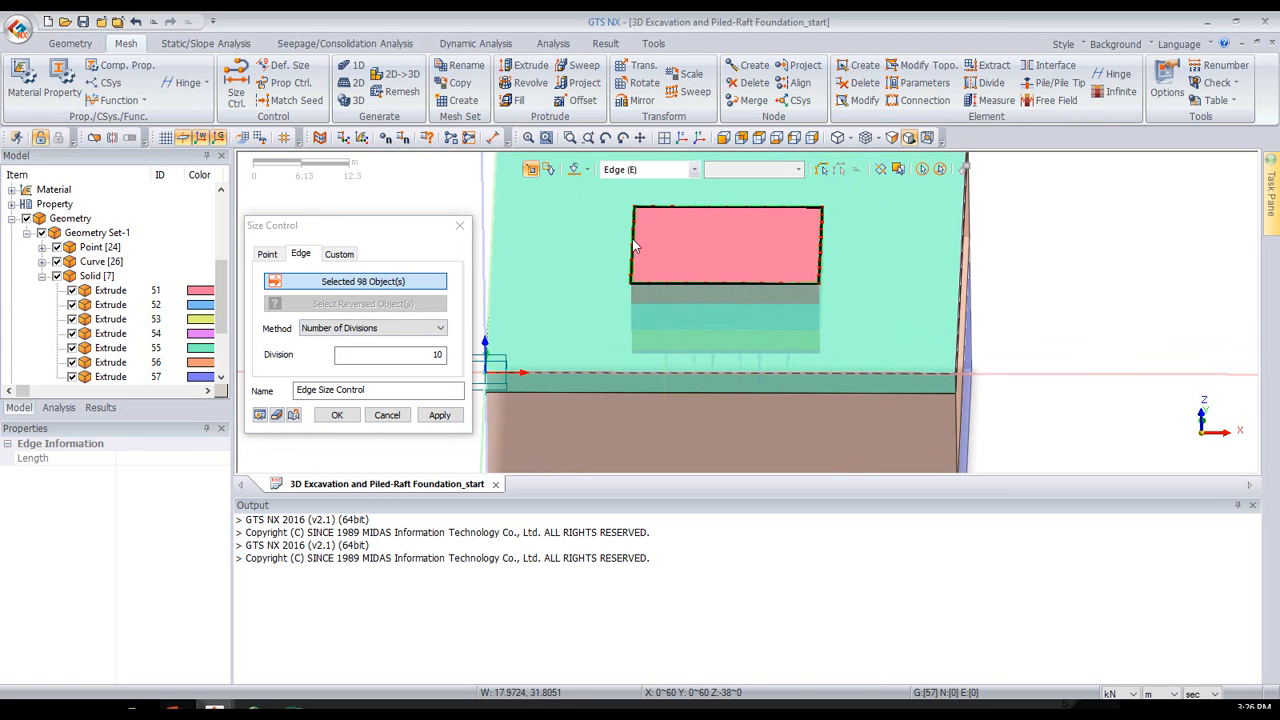
# - Add the edges along all four outer sides of the soil block to the size control selection and preview their seeding
pyautogui.click(759, 138)
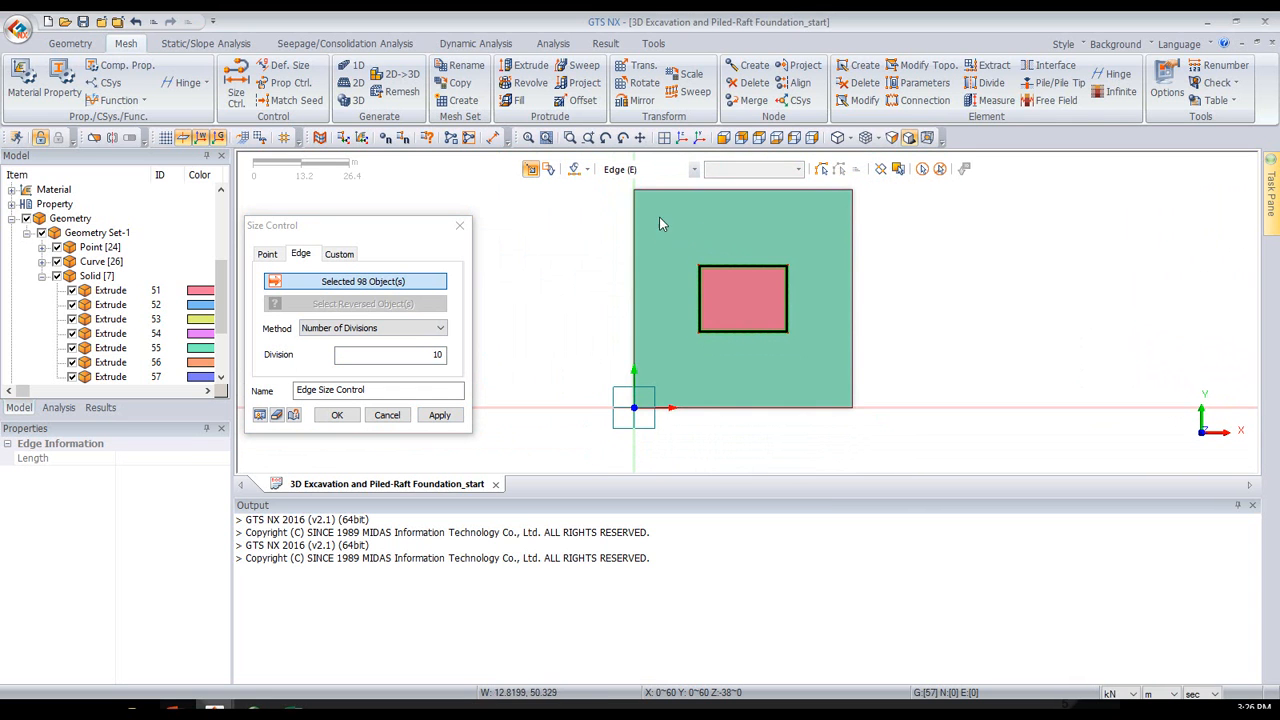
pyautogui.moveTo(582, 190); pyautogui.dragTo(924, 224)
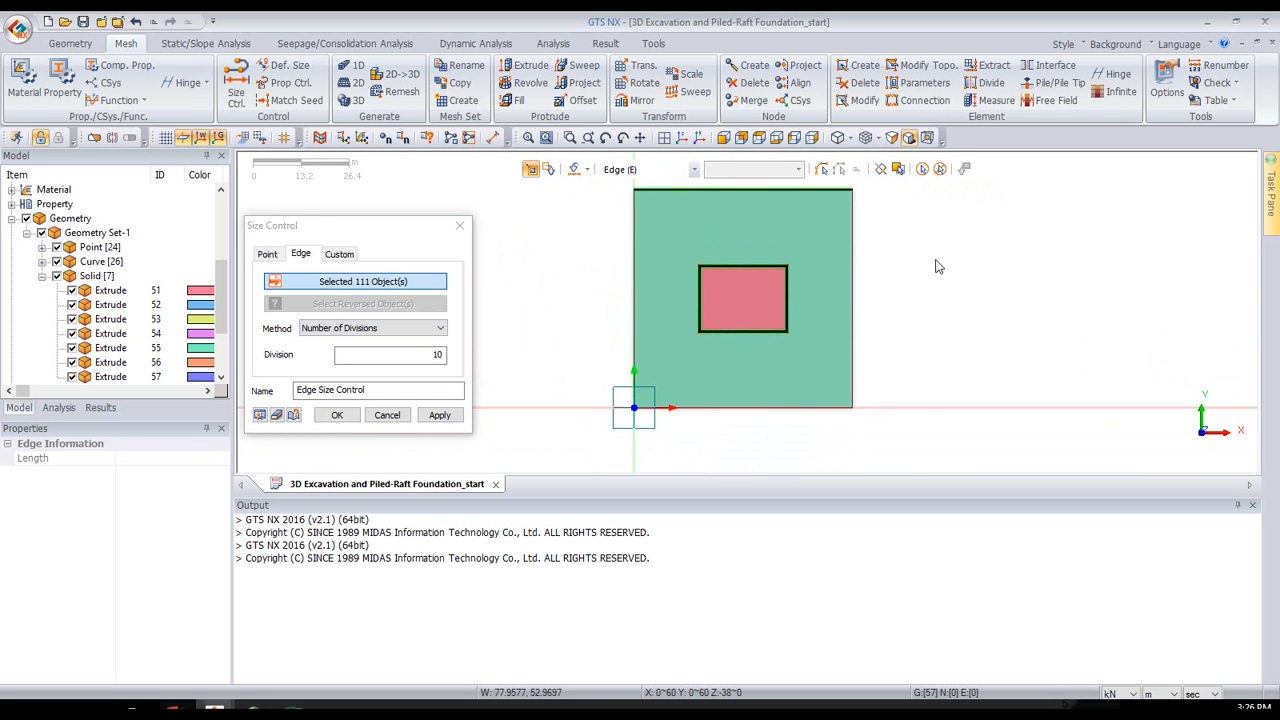
pyautogui.moveTo(903, 458); pyautogui.dragTo(619, 410)
pyautogui.click(620, 170)
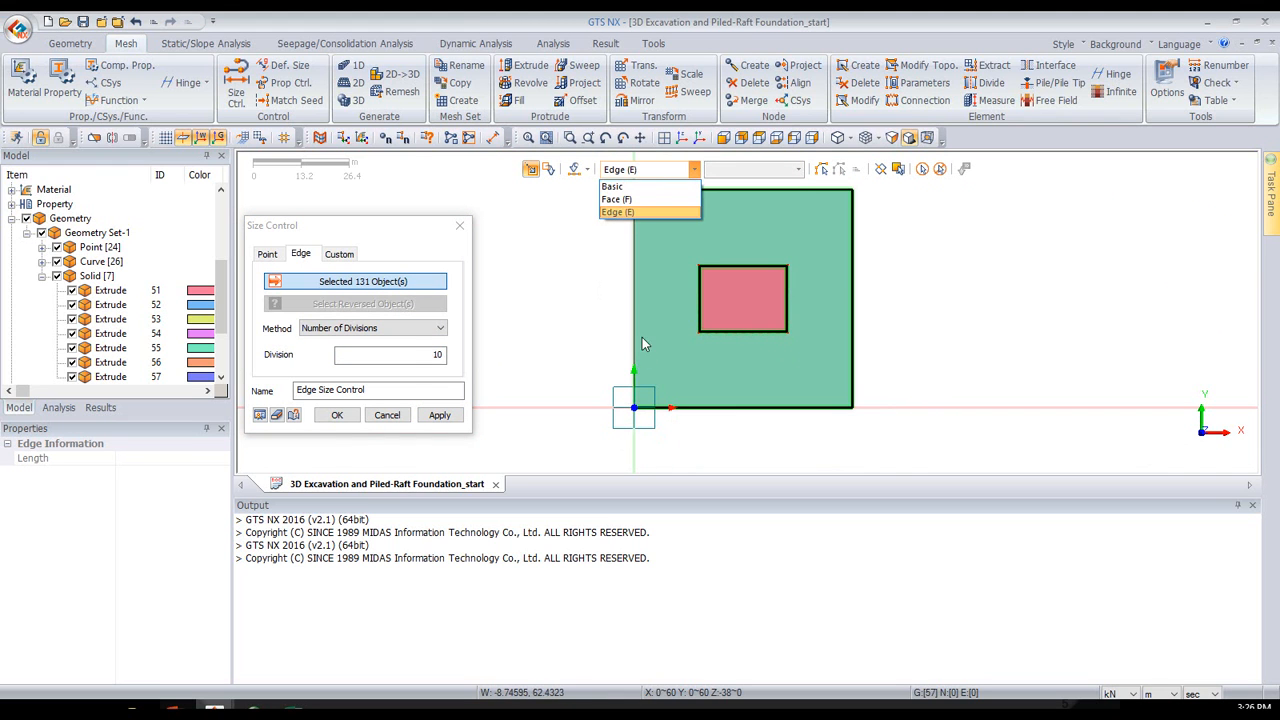
pyautogui.click(603, 421)
pyautogui.moveTo(650, 440); pyautogui.dragTo(572, 178)
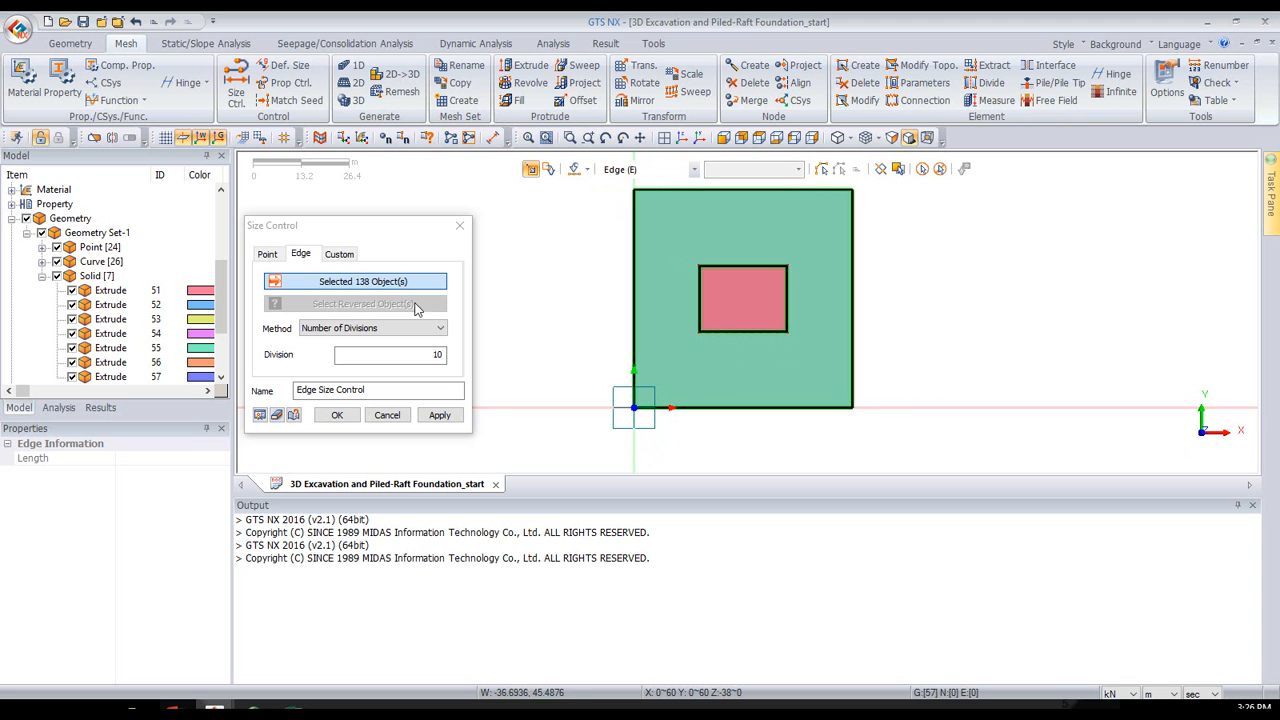
pyautogui.click(260, 415)
# - Remove the vertical edges at the soil block's front and side corners from the edge size control selection
pyautogui.click(680, 138)
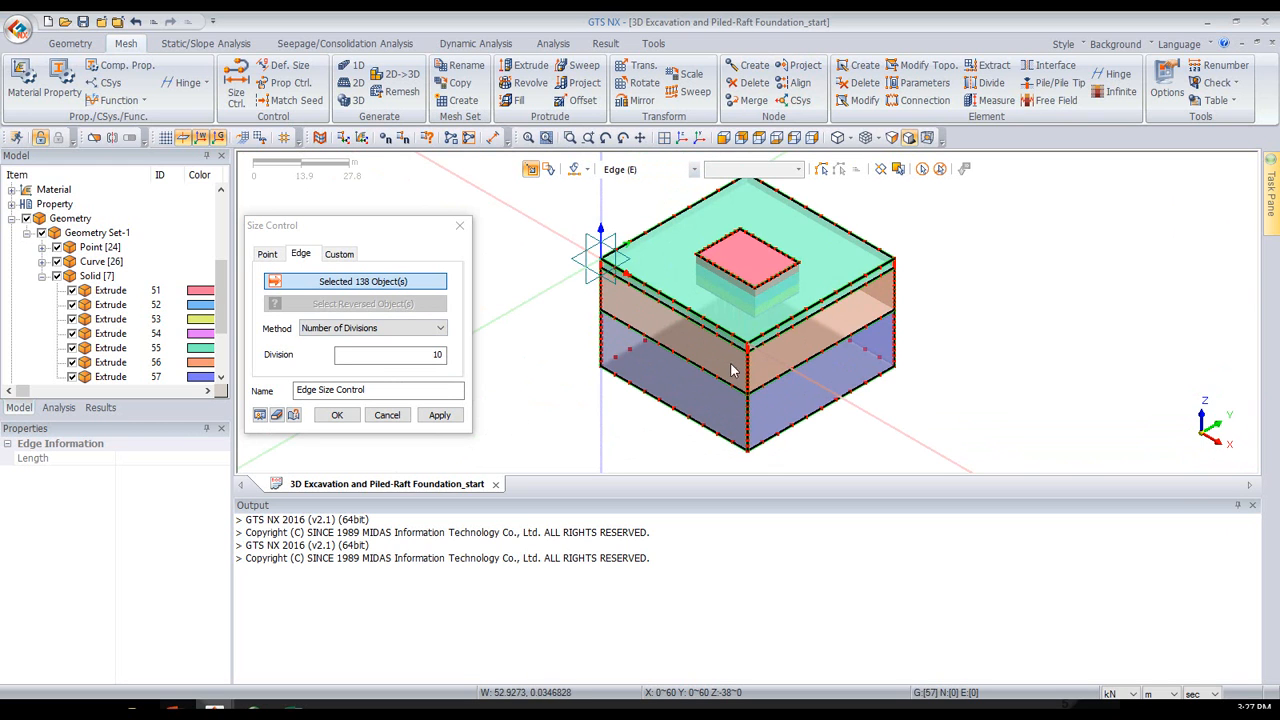
pyautogui.click(748, 428)
pyautogui.click(601, 308)
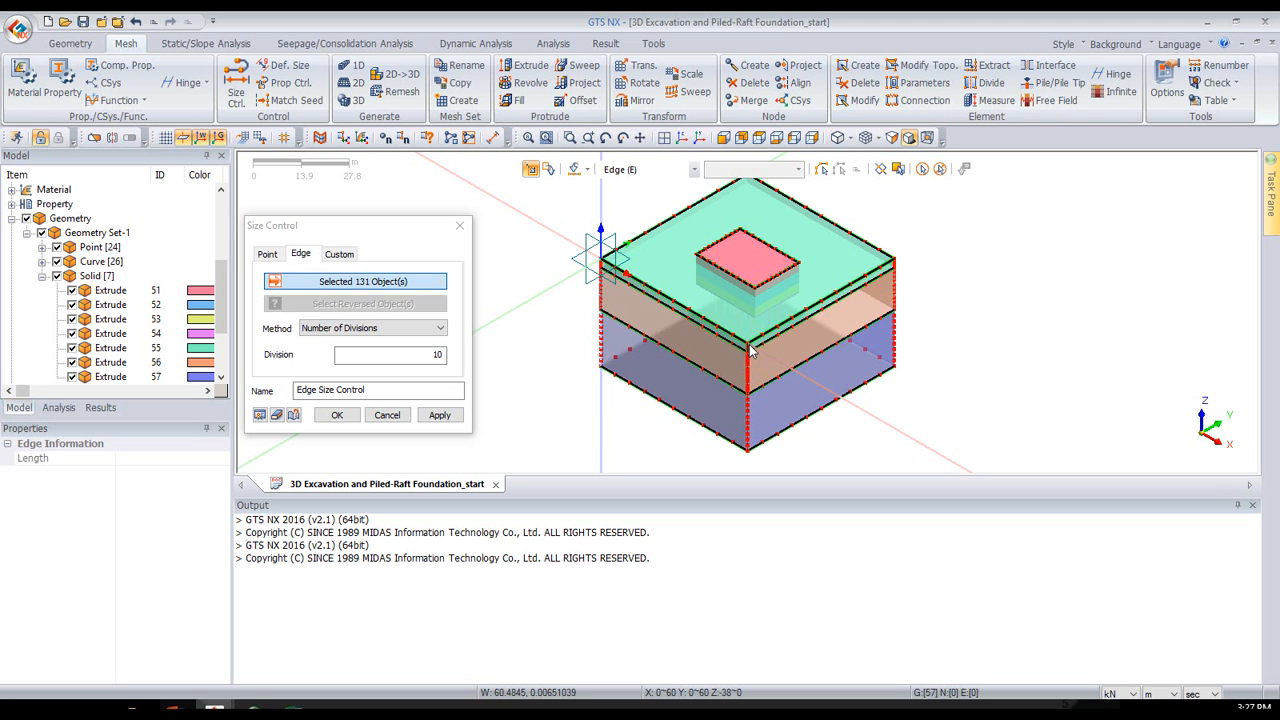
pyautogui.moveTo(862, 313); pyautogui.dragTo(774, 300, button='middle')
pyautogui.click(810, 282)
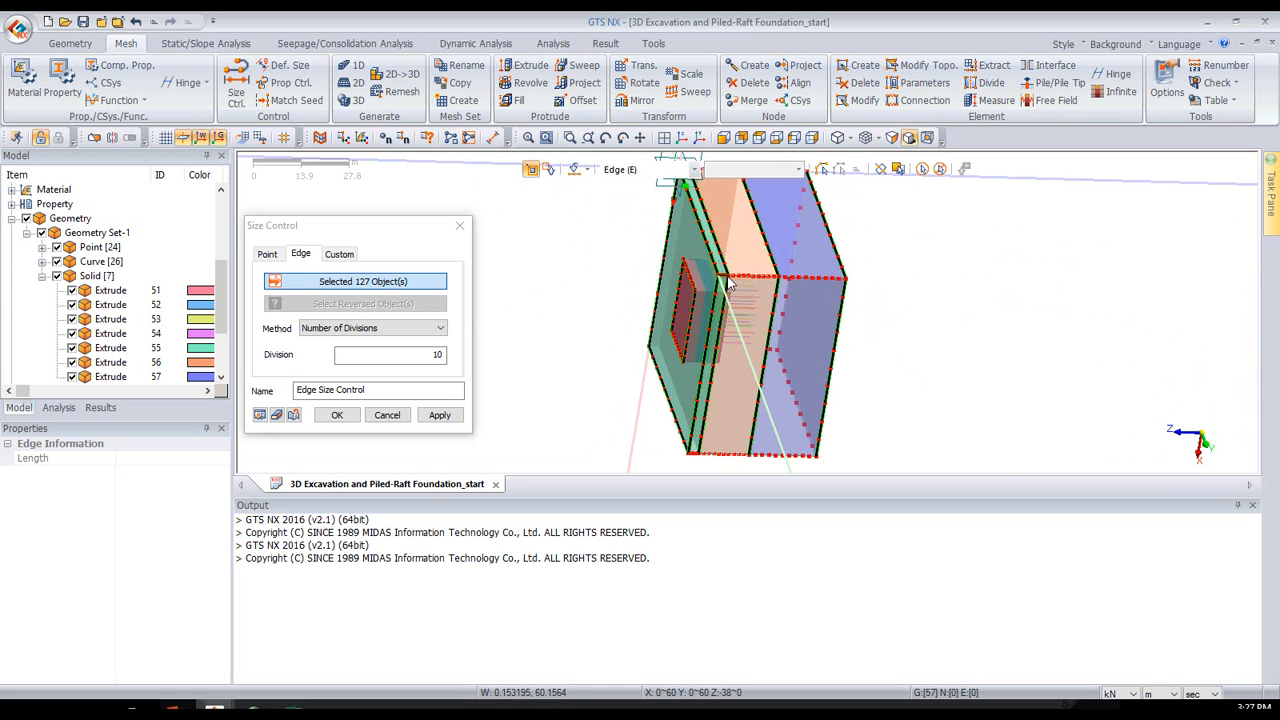
# - Remove the remaining vertical corner edges of the soil layers from the selection and preview the seeding
pyautogui.moveTo(786, 244); pyautogui.dragTo(789, 308, button='middle')
pyautogui.click(790, 246)
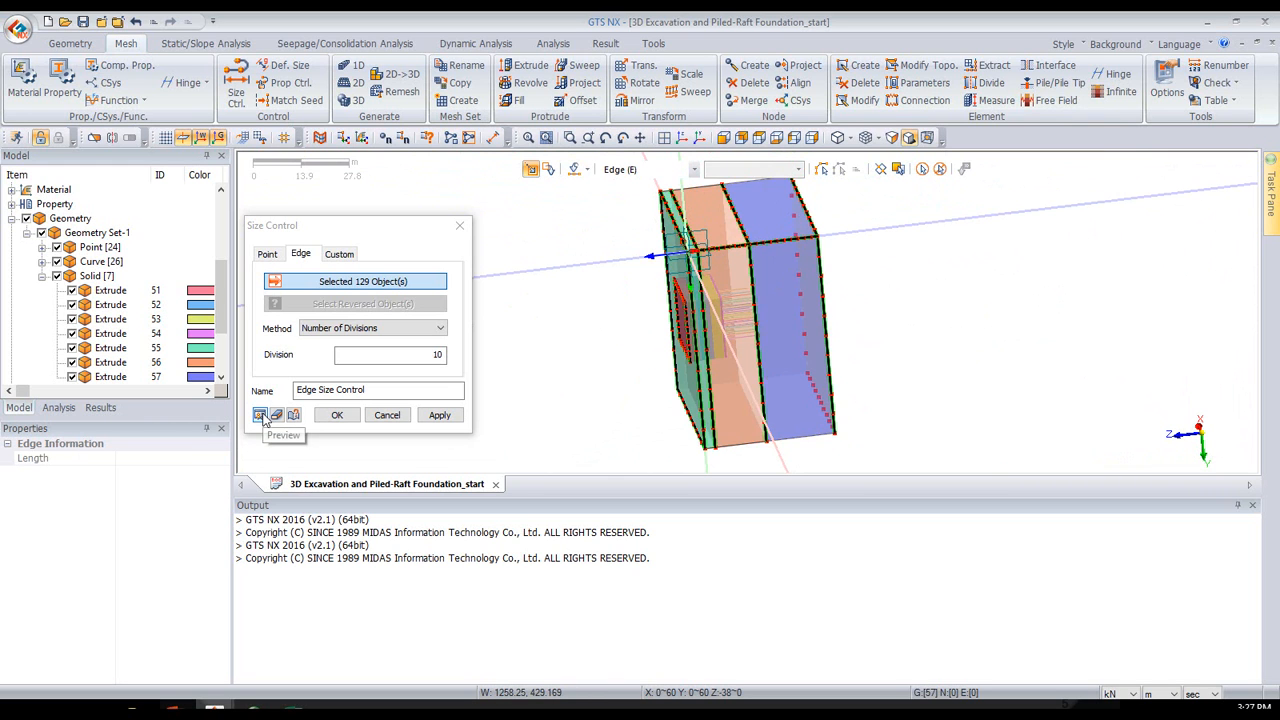
pyautogui.moveTo(566, 300); pyautogui.dragTo(752, 323, button='middle')
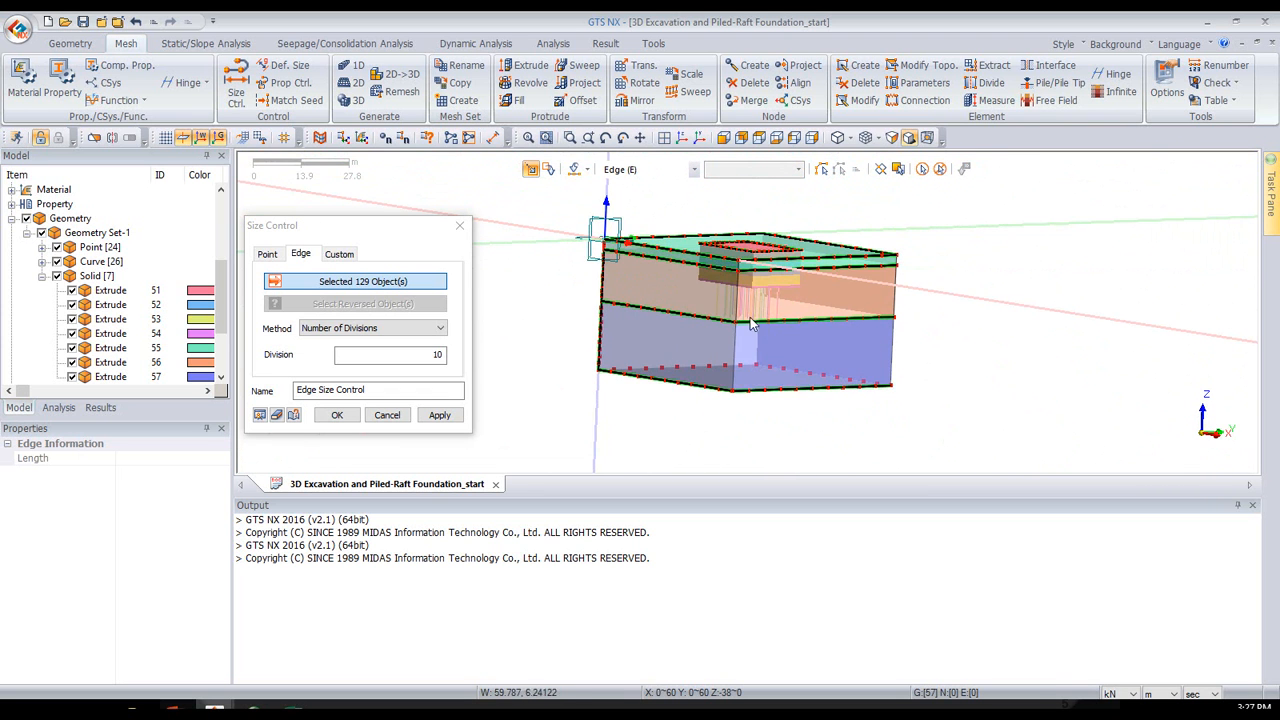
pyautogui.click(602, 352)
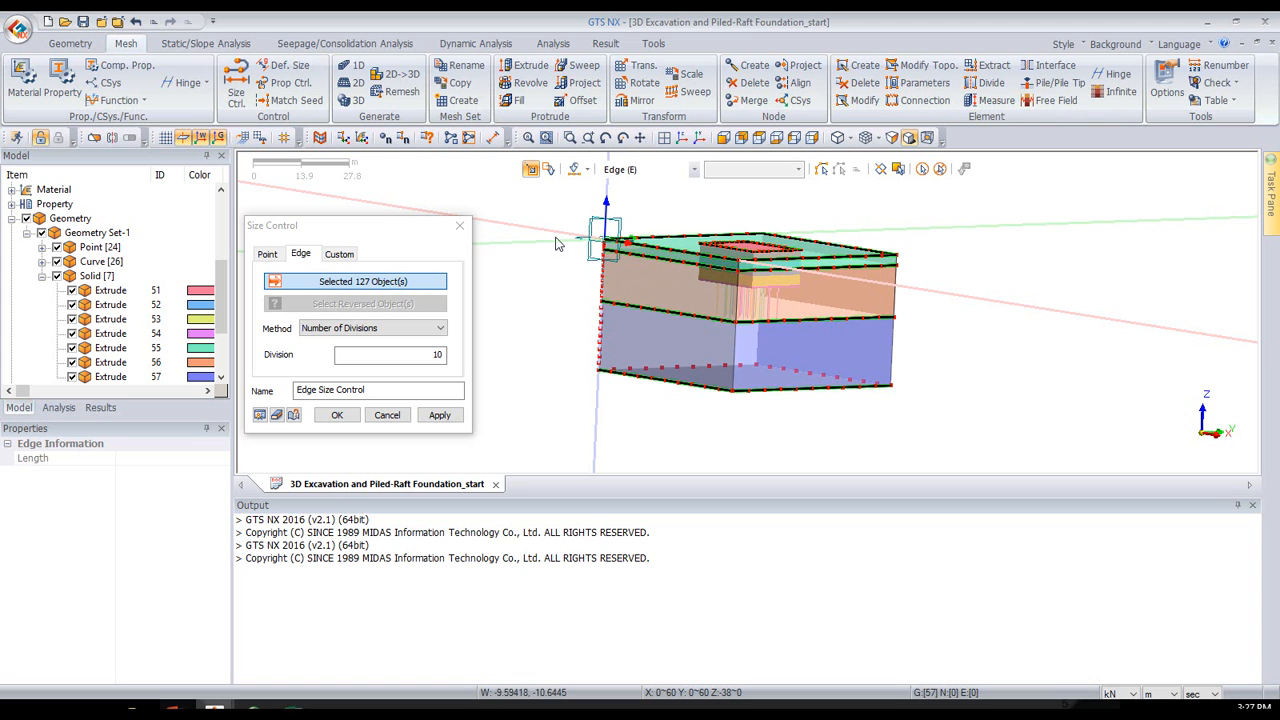
pyautogui.scroll(2, 561, 225)
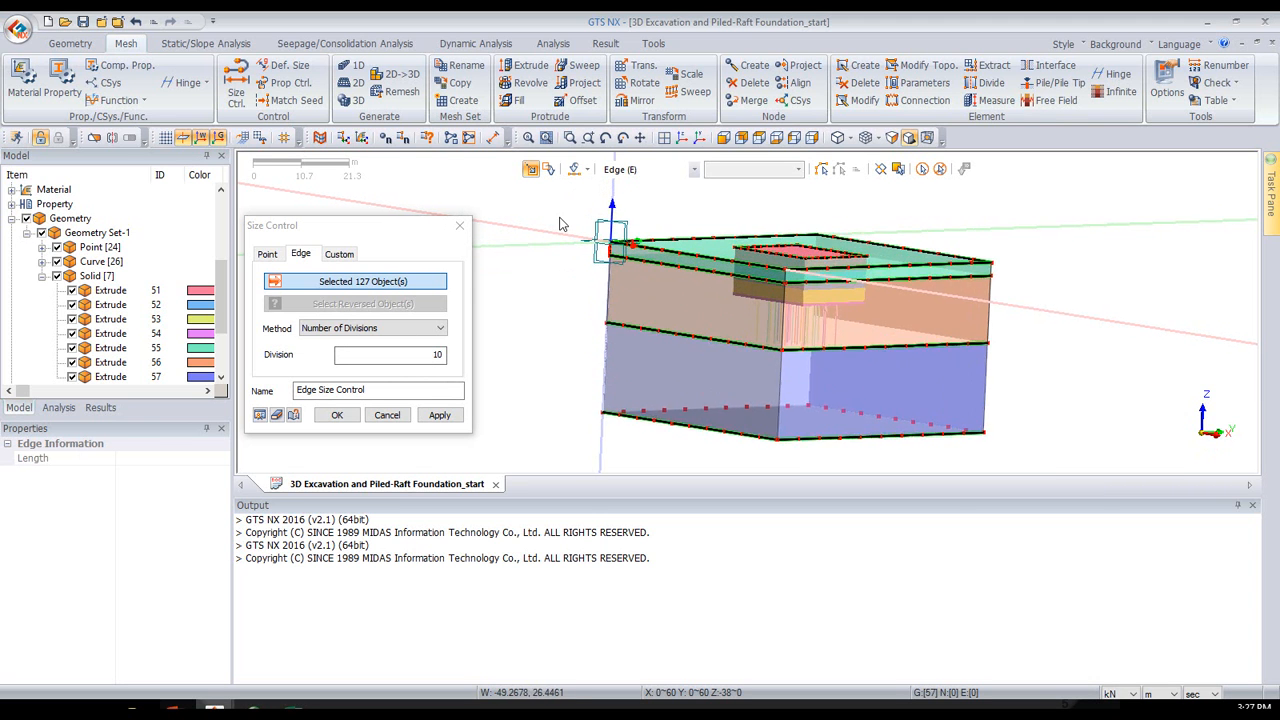
pyautogui.scroll(2, 620, 281)
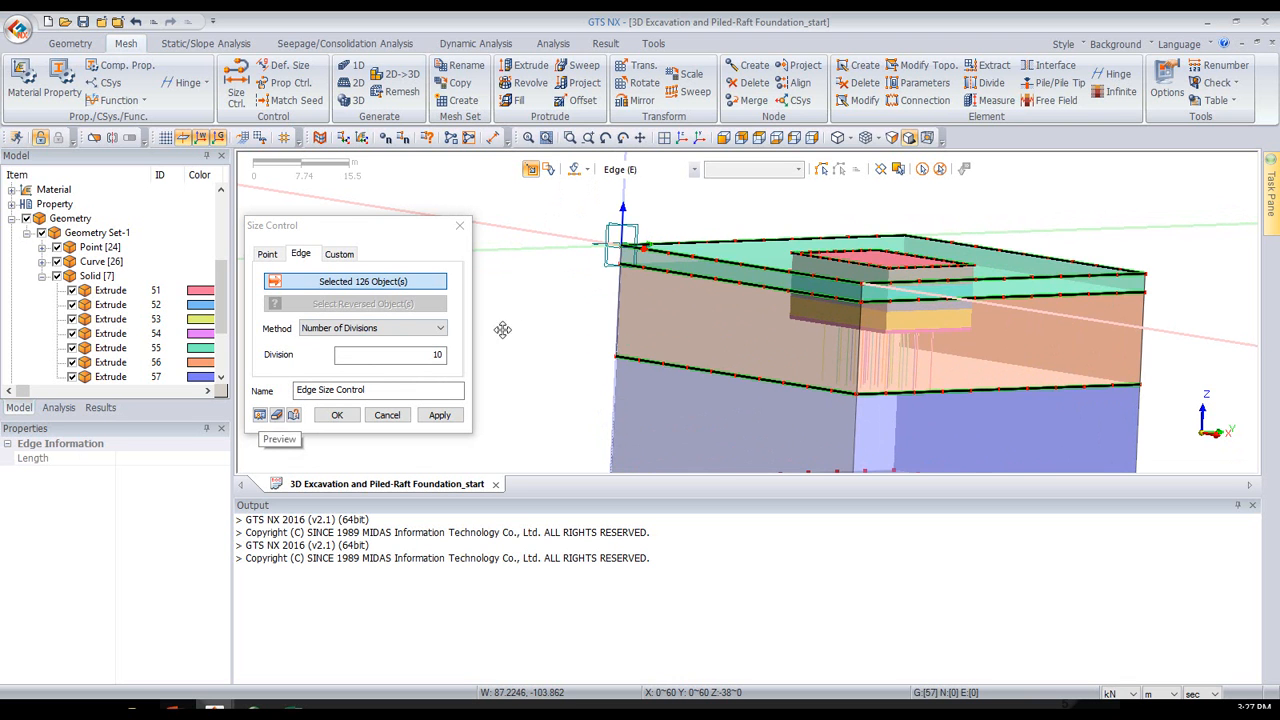
# - Create the edge size control with 10 divisions on the selected edges
pyautogui.scroll(-3, 610, 250)
pyautogui.moveTo(557, 245)
pyautogui.mouseDown(button='middle')
pyautogui.moveTo(622, 303)
pyautogui.moveTo(575, 307)
pyautogui.moveTo(534, 251)
pyautogui.mouseUp(button='middle')
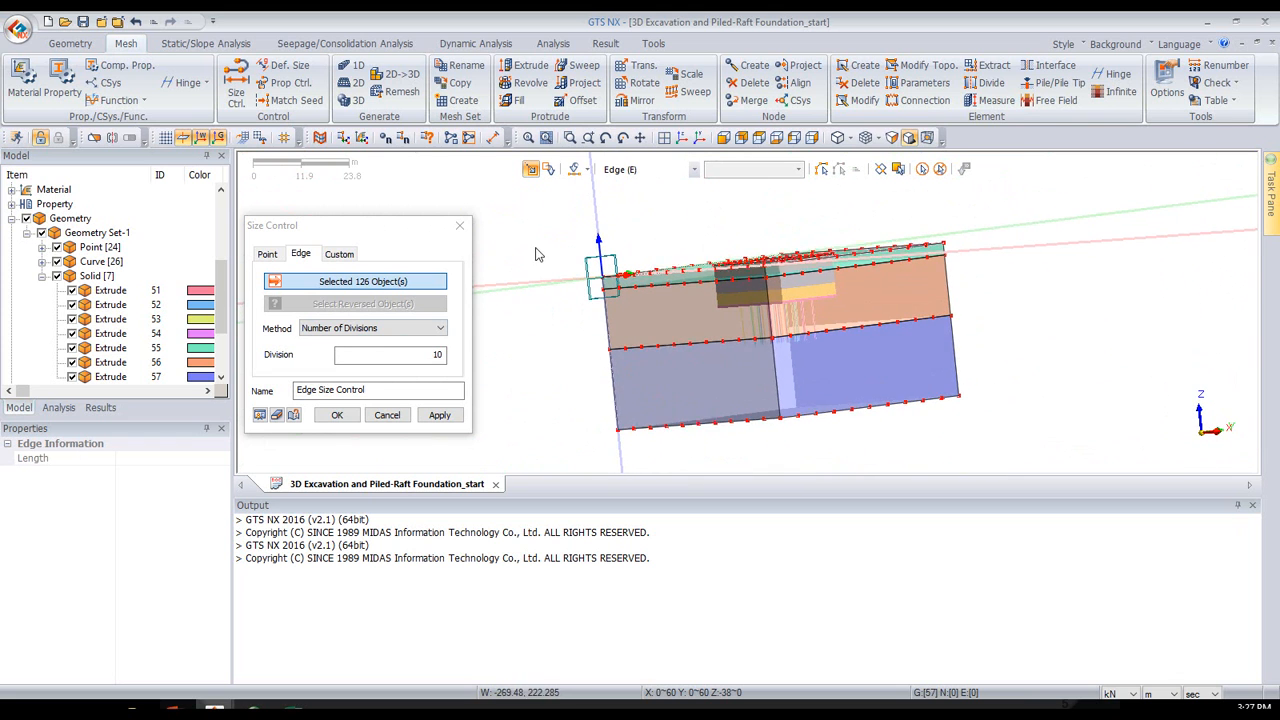
pyautogui.click(337, 416)
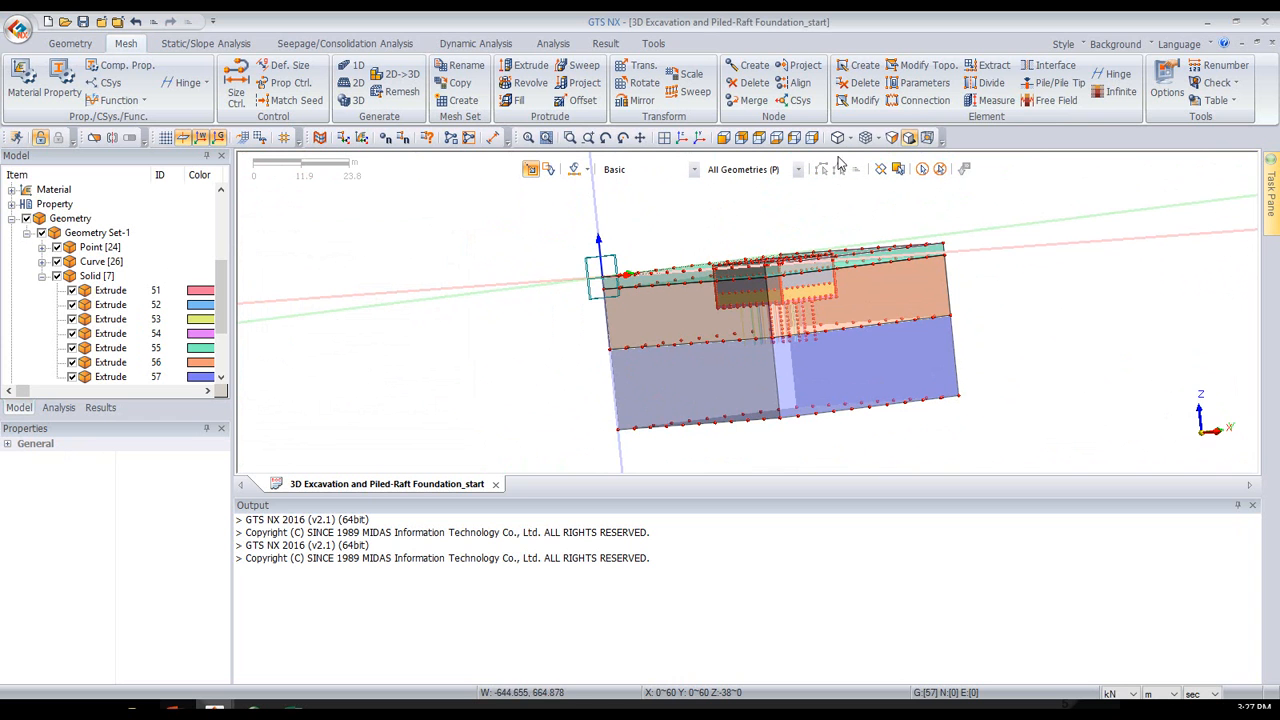
# - Examine the seeding on the excavation and soil block edges from several angles, and undo the edge size control
pyautogui.moveTo(568, 286); pyautogui.dragTo(614, 323, button='middle')
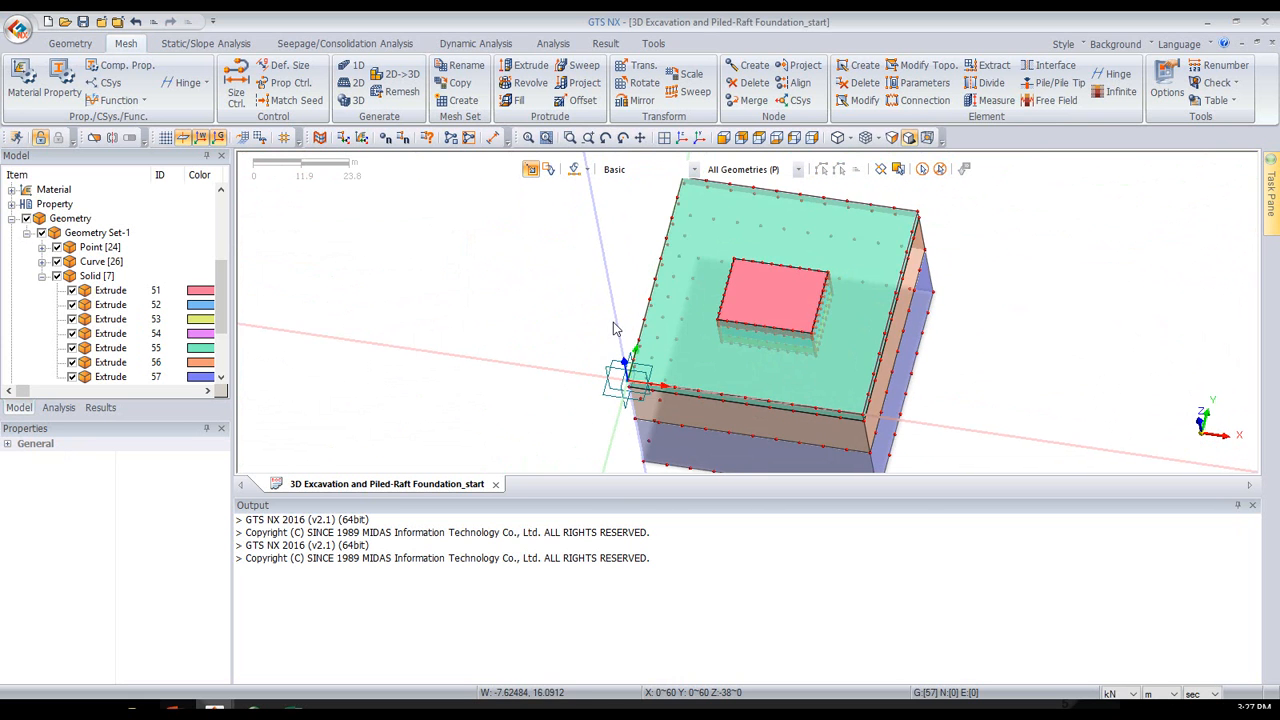
pyautogui.moveTo(797, 296); pyautogui.dragTo(785, 269, button='middle')
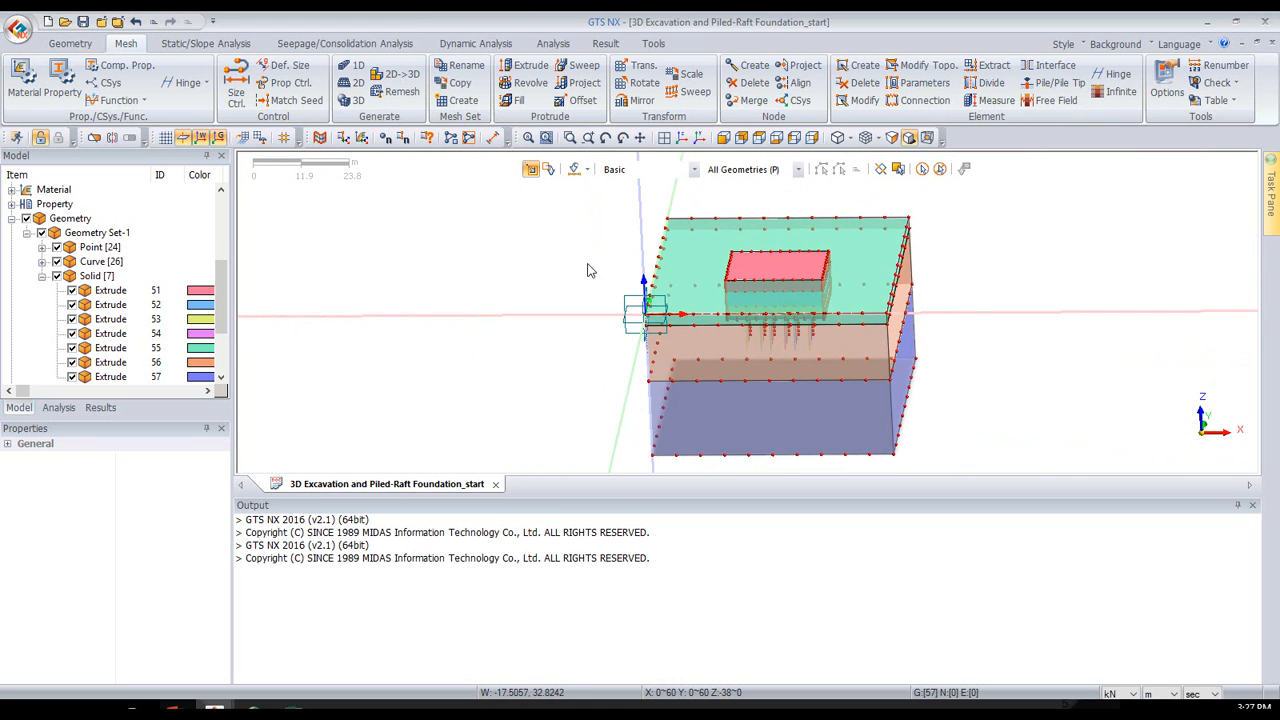
pyautogui.moveTo(474, 328); pyautogui.dragTo(464, 300, button='middle')
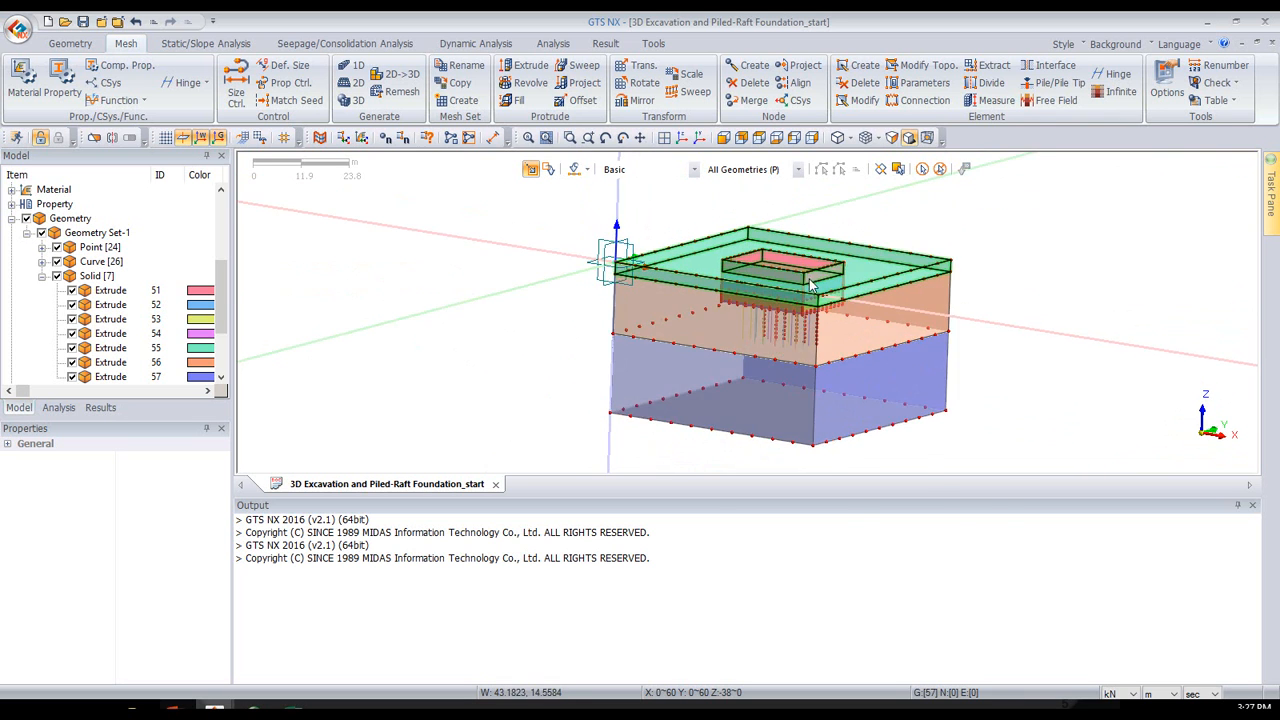
pyautogui.scroll(3, 919, 250)
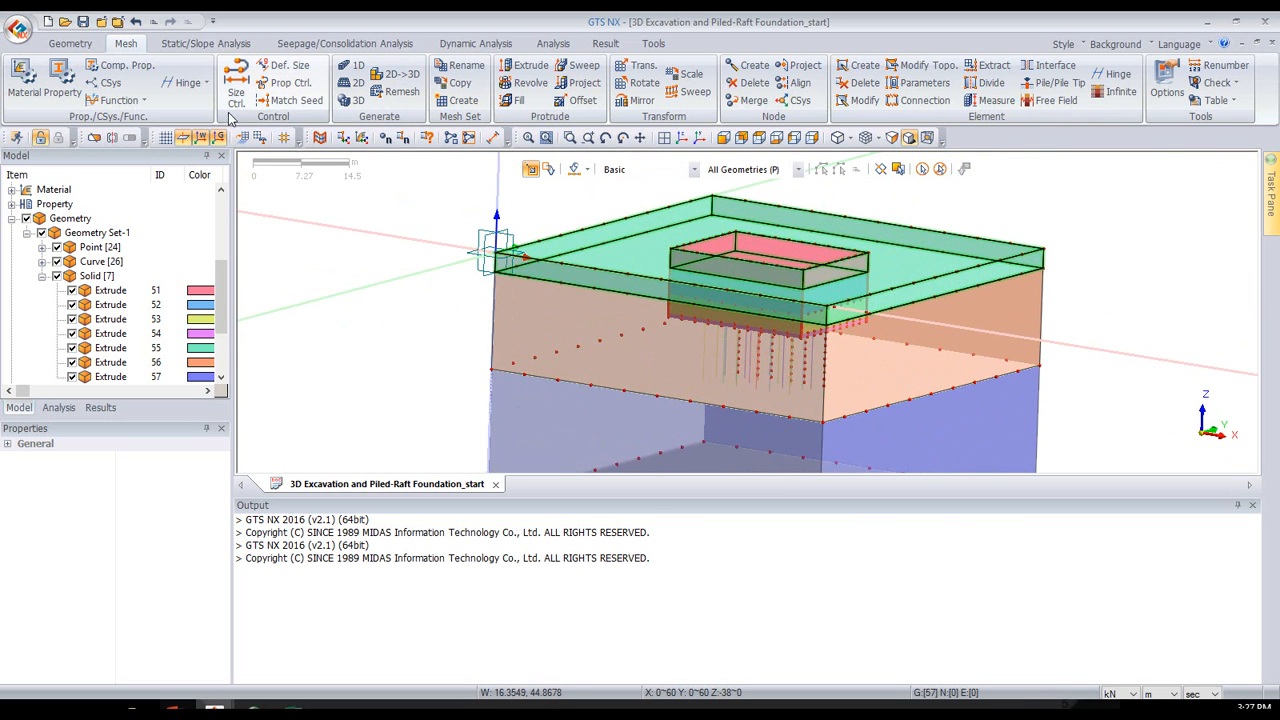
pyautogui.click(135, 22)
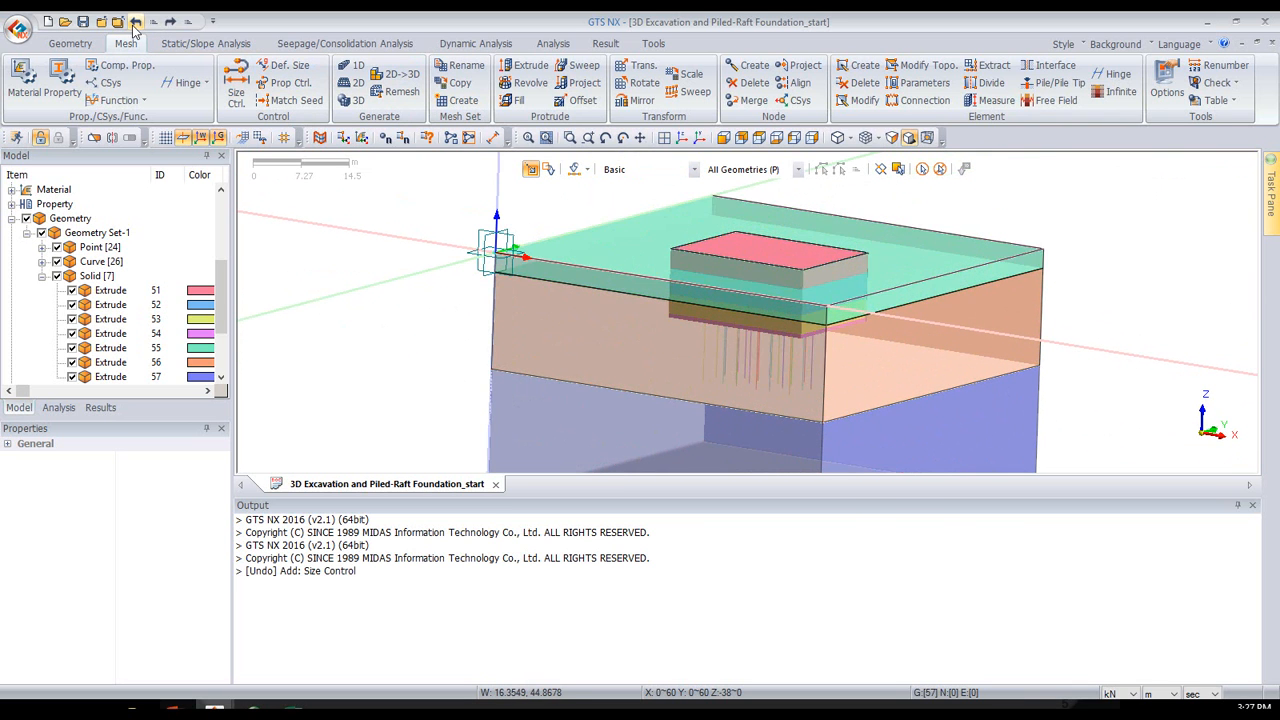
# - From the top view, start a new edge size control using the Number of Divisions method with 10 divisions
pyautogui.click(760, 138)
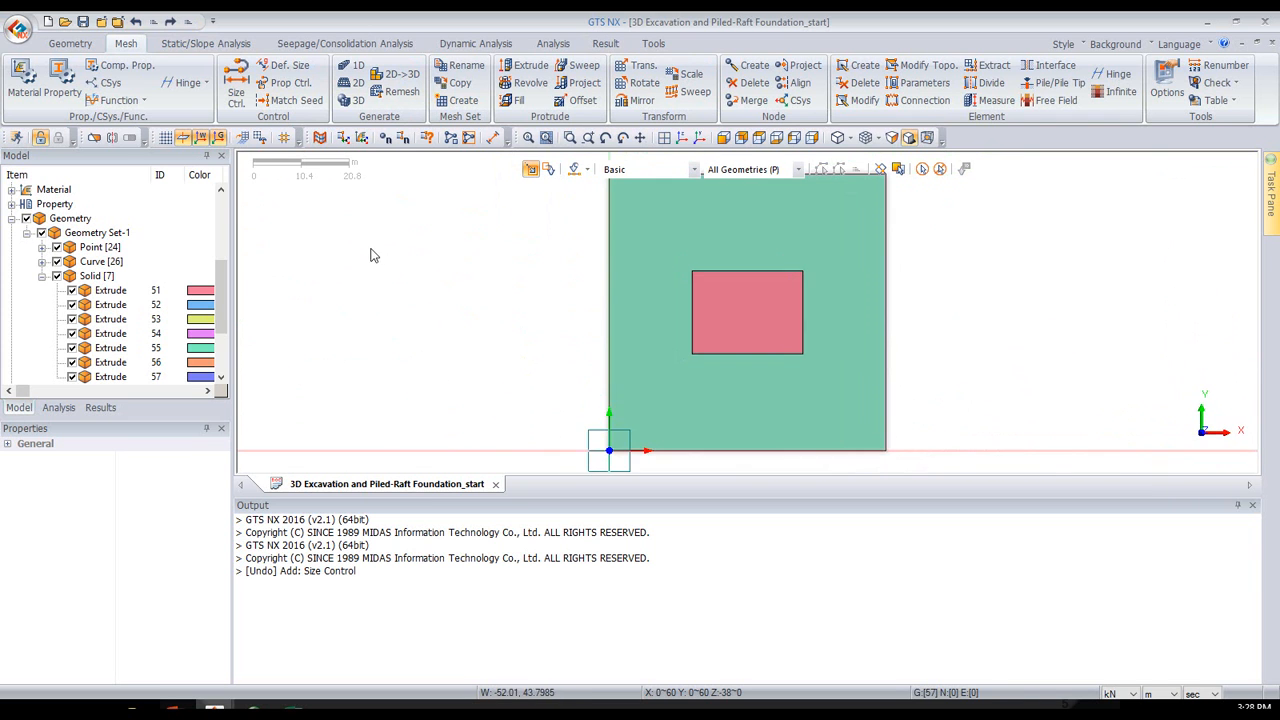
pyautogui.scroll(-2, 397, 220)
pyautogui.scroll(2, 414, 189)
pyautogui.scroll(-1, 415, 188)
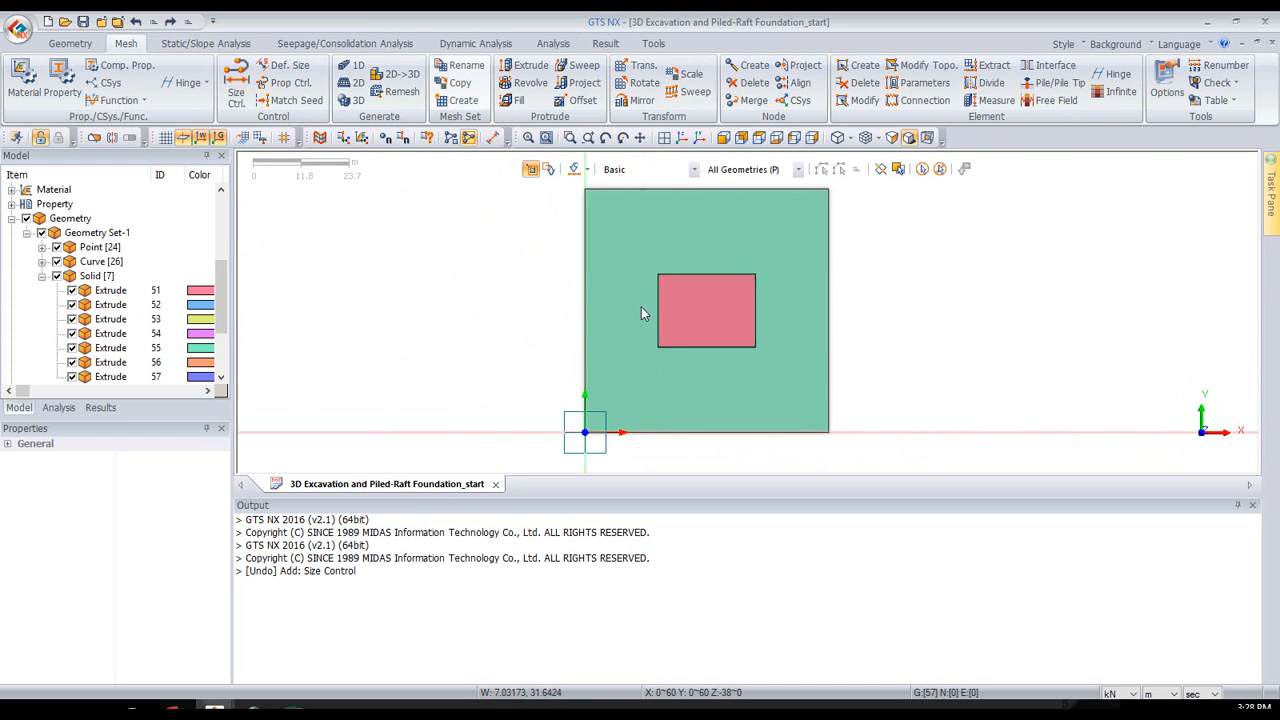
pyautogui.click(237, 84)
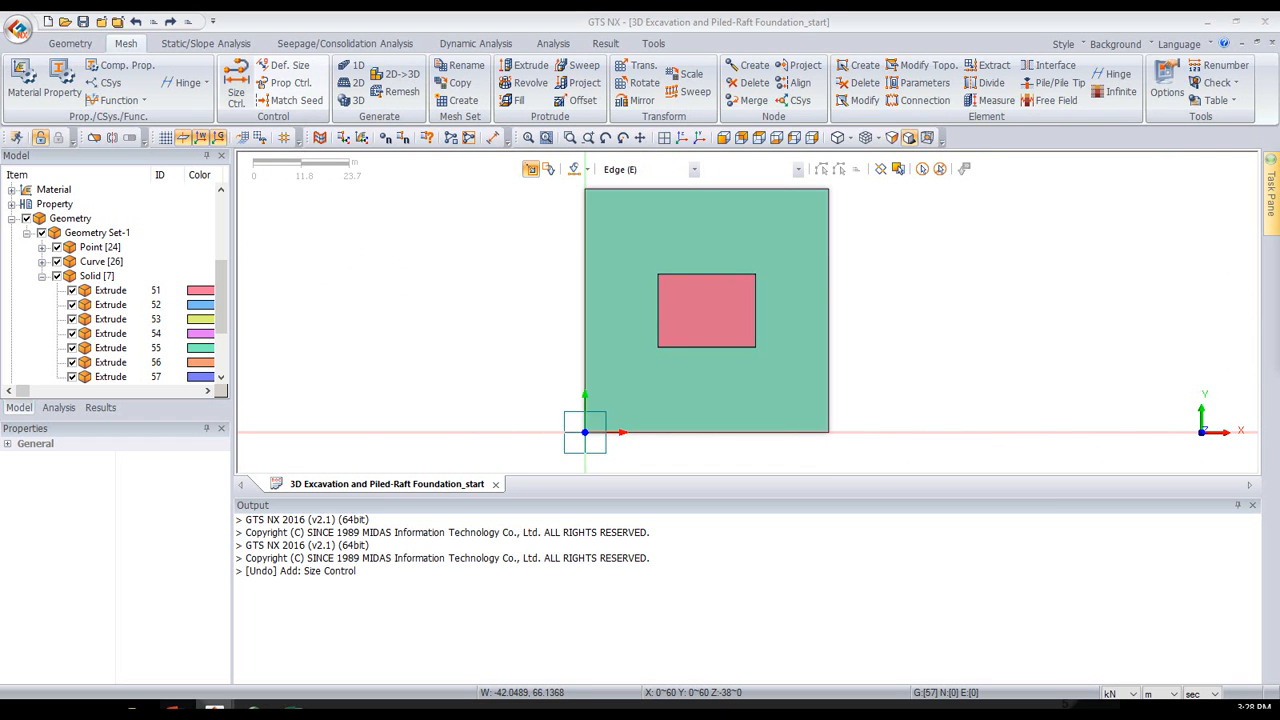
pyautogui.click(323, 292)
pyautogui.click(336, 318)
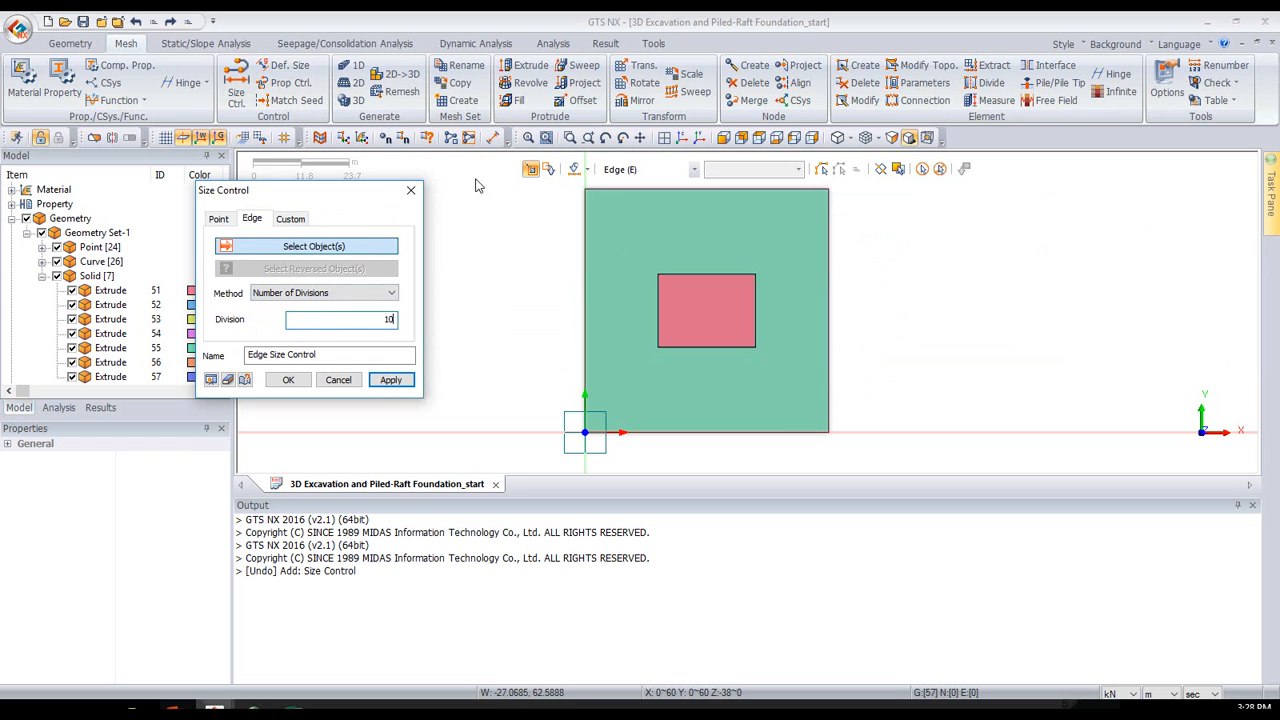
# - Select the edges crossed by a horizontal and a vertical line through the plan, create the size control, and check its seeding
pyautogui.click(588, 170)
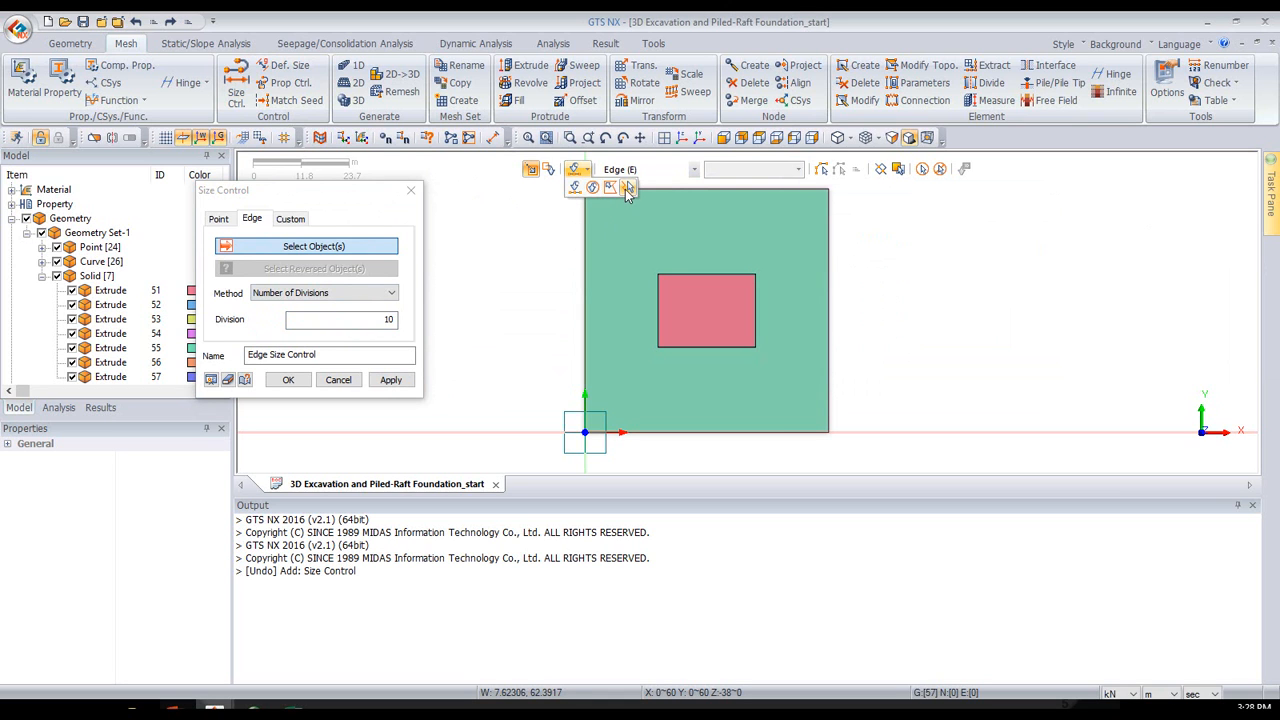
pyautogui.click(628, 189)
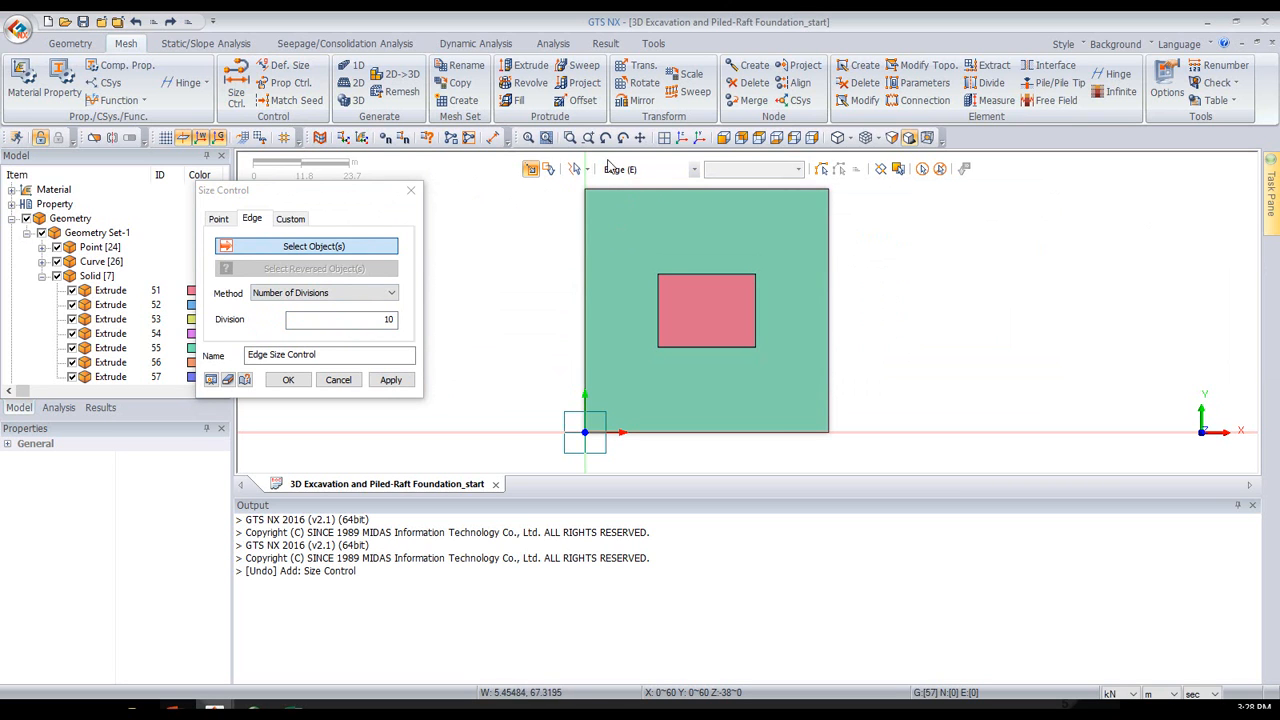
pyautogui.click(536, 308)
pyautogui.doubleClick(938, 313)
pyautogui.click(729, 460)
pyautogui.doubleClick(688, 190)
pyautogui.click(681, 138)
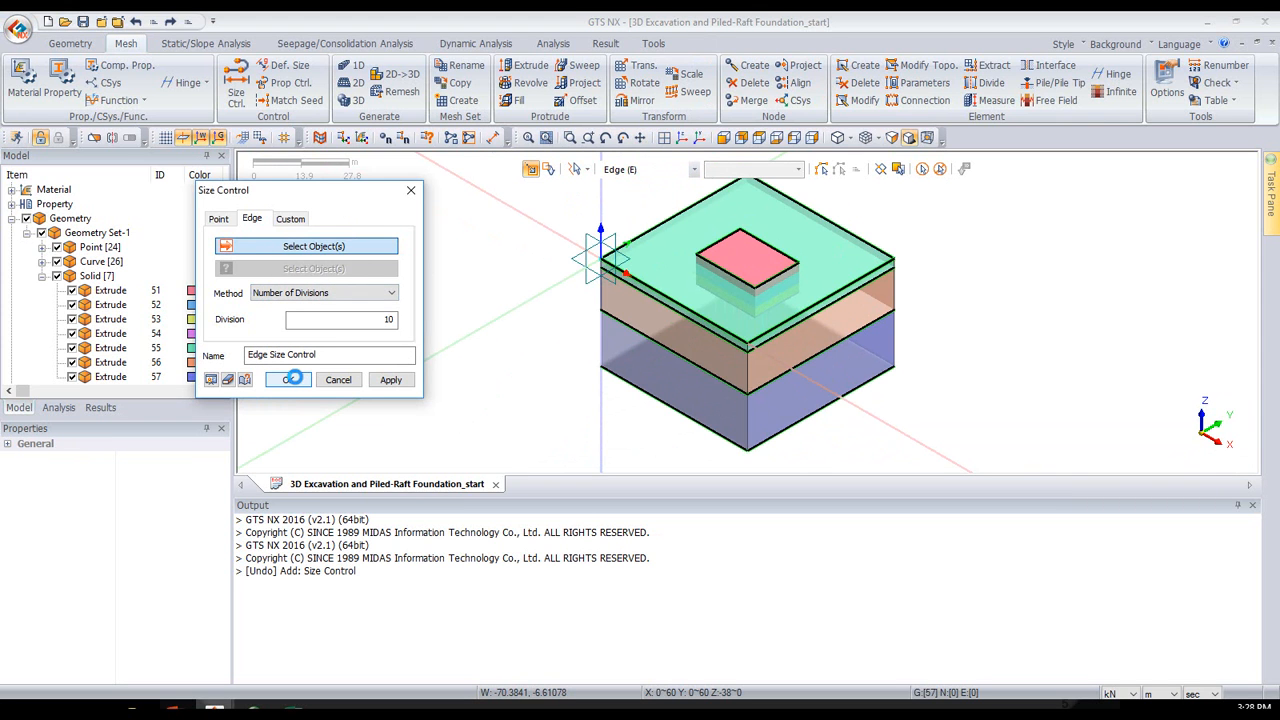
pyautogui.scroll(5, 743, 235)
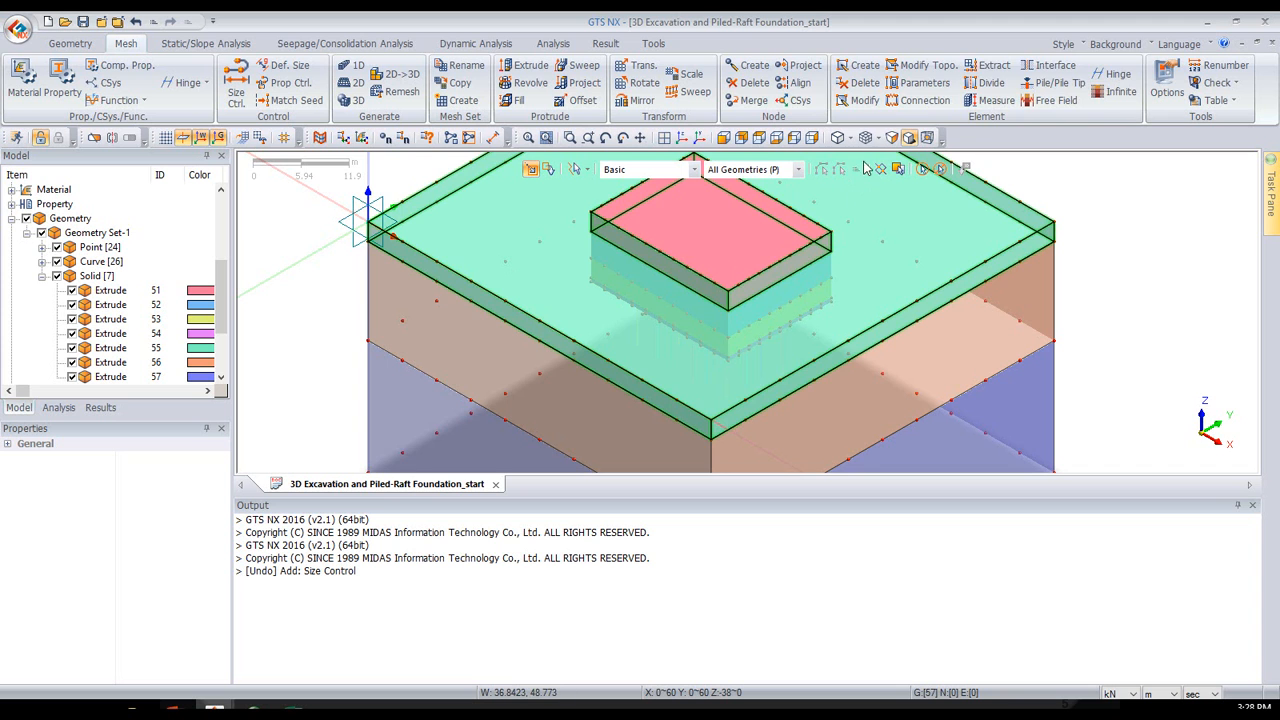
pyautogui.click(759, 139)
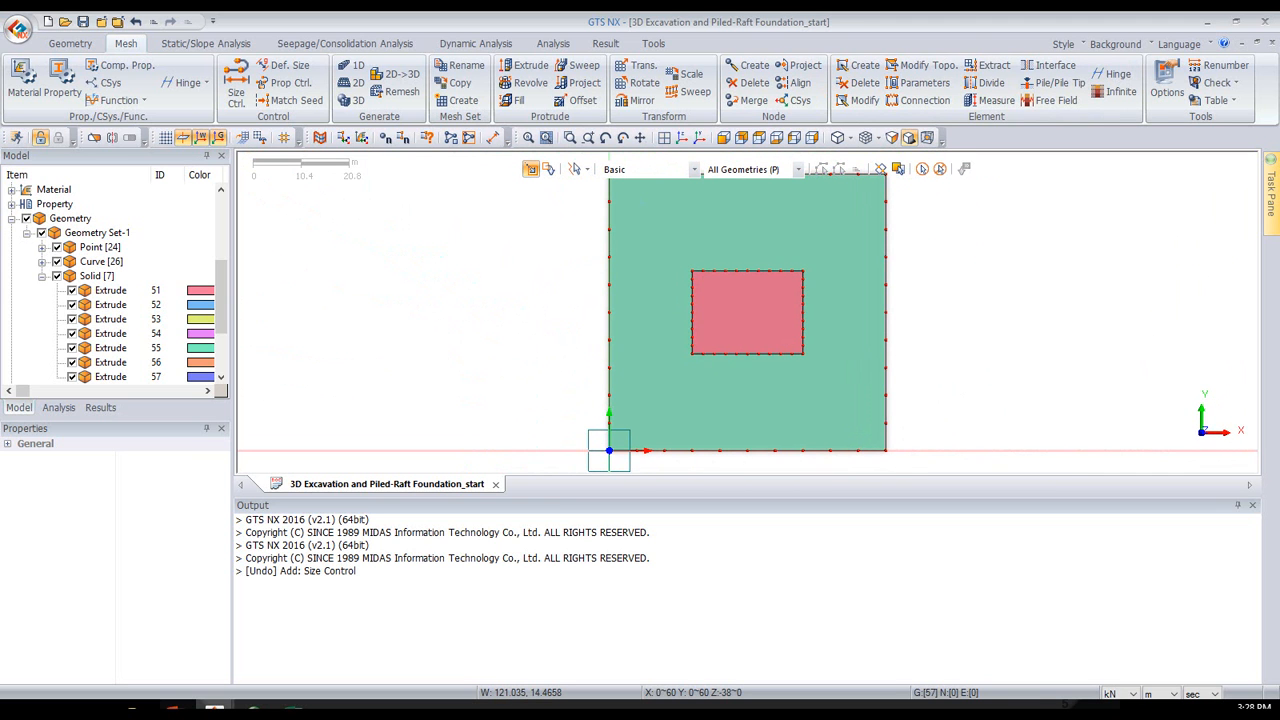
pyautogui.click(175, 708)
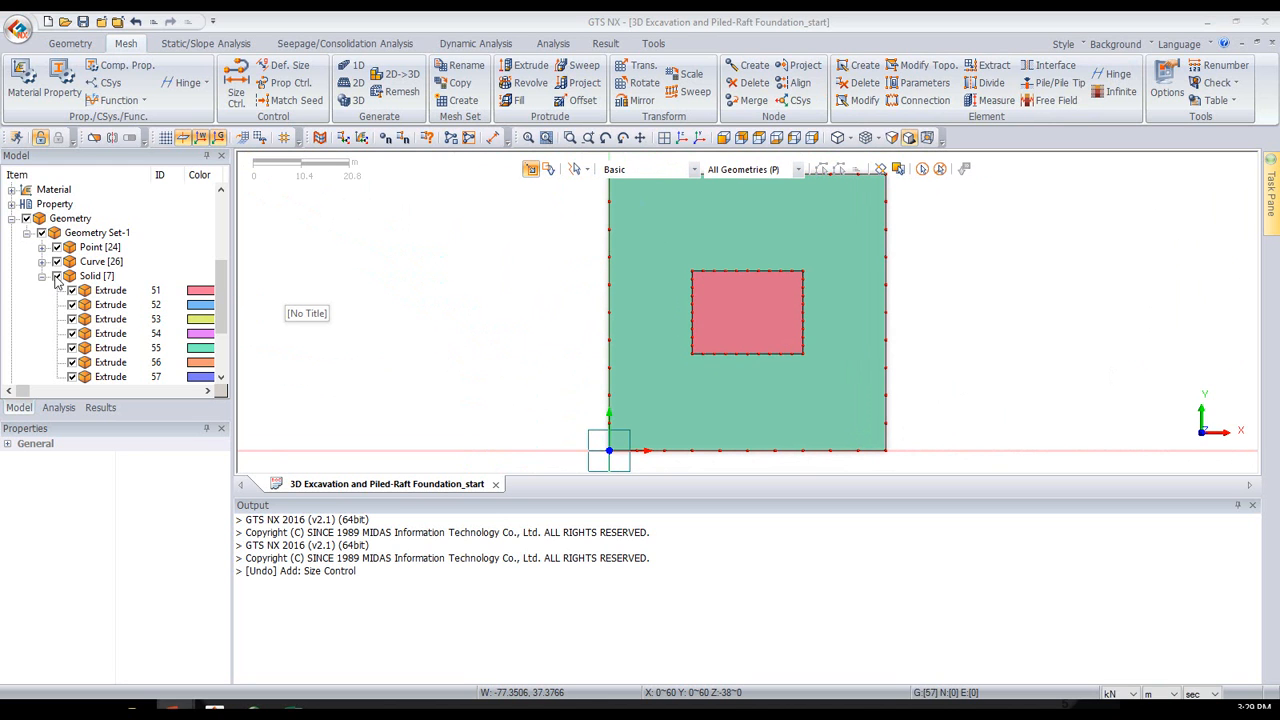
# - Hide the three outer soil solids, 55, 56 and 57, leaving the excavation solids visible
pyautogui.moveTo(547, 357); pyautogui.dragTo(453, 287, button='middle')
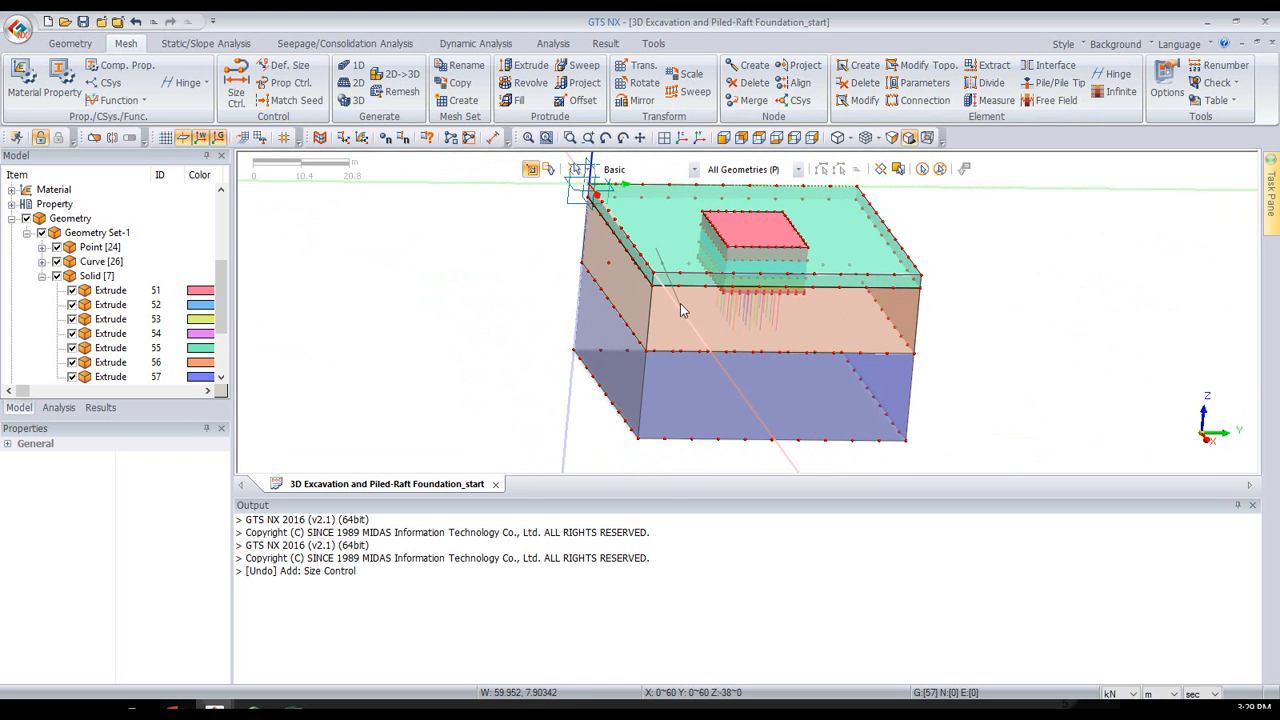
pyautogui.click(689, 470)
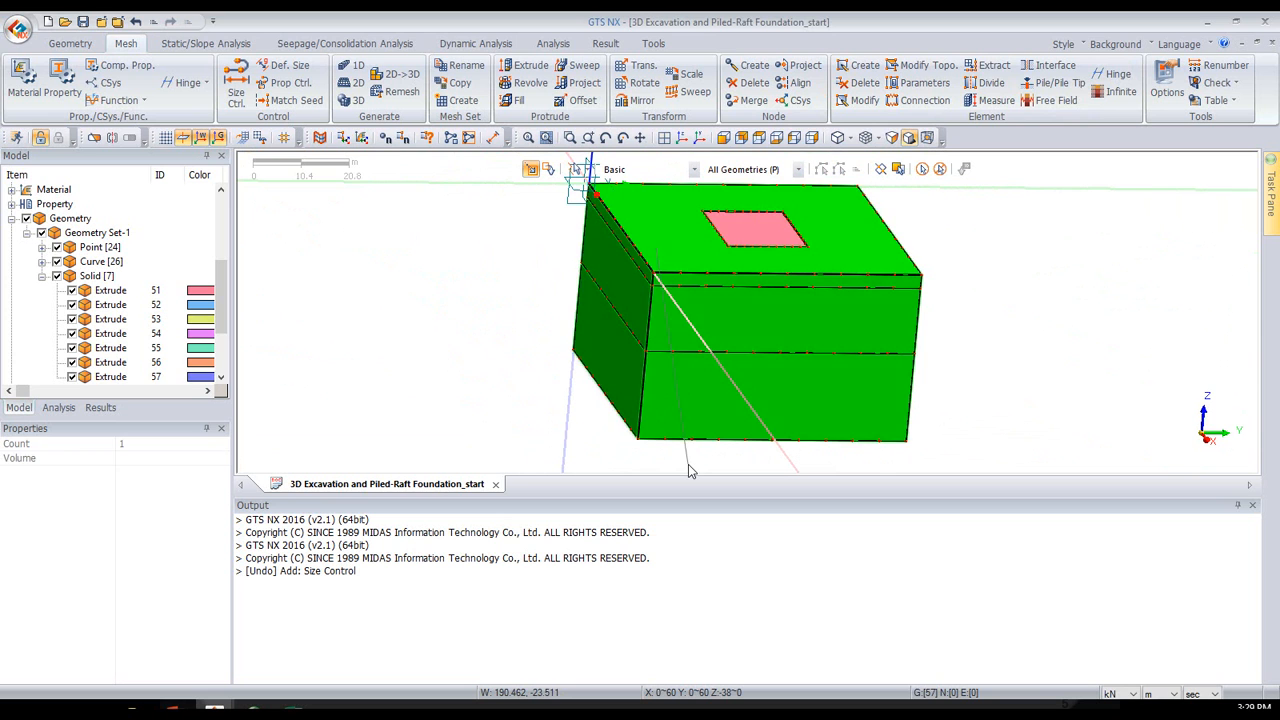
pyautogui.click(72, 348)
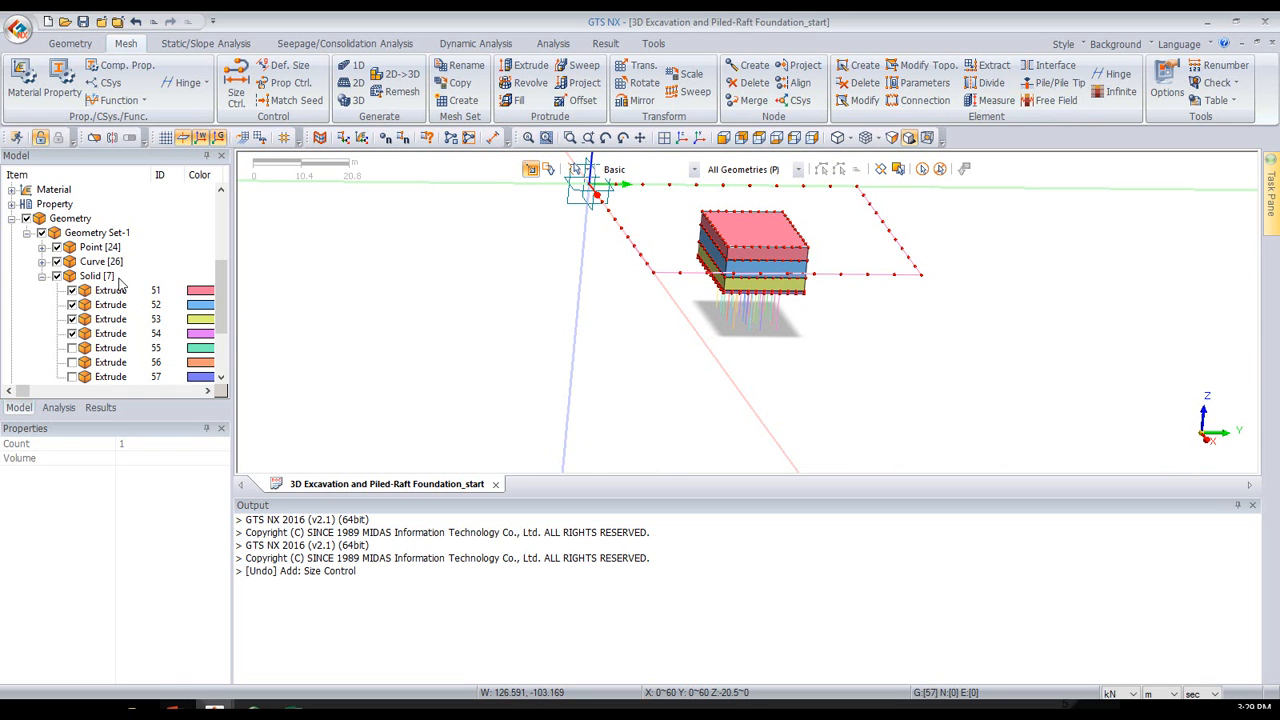
# - Switch the selection method back to Pick & Rect and hide all curves
pyautogui.click(583, 170)
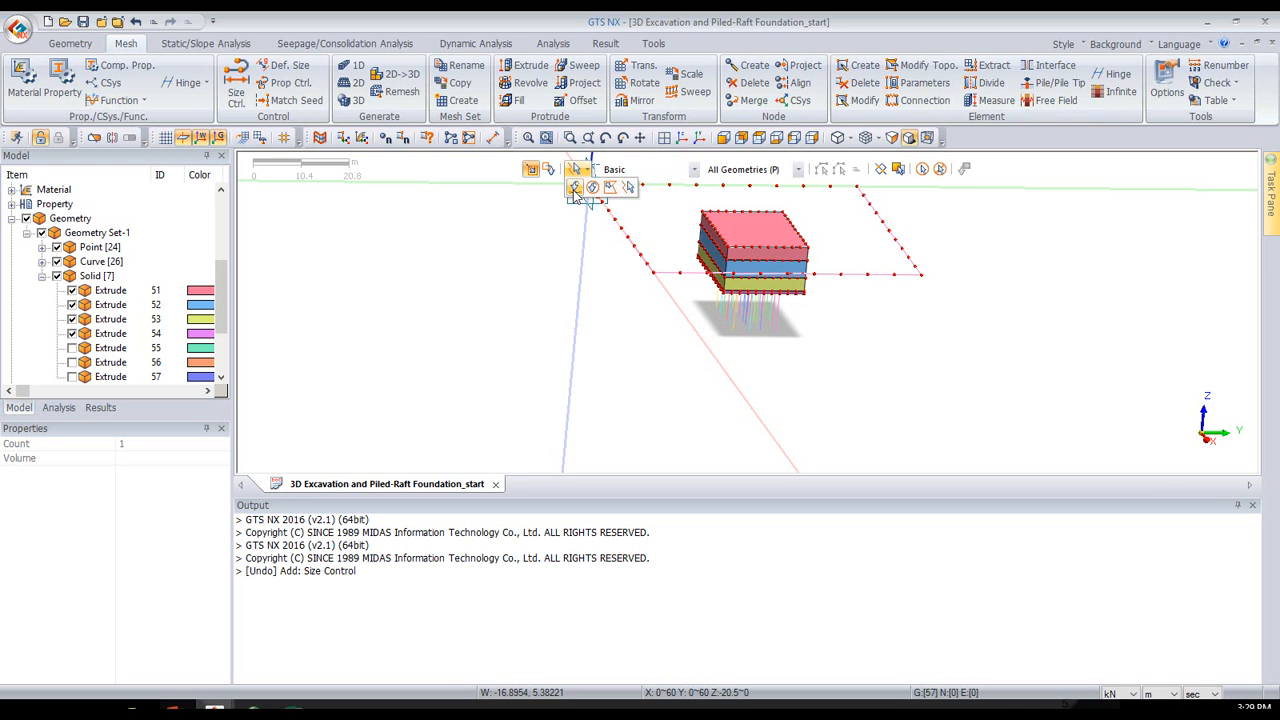
pyautogui.click(575, 188)
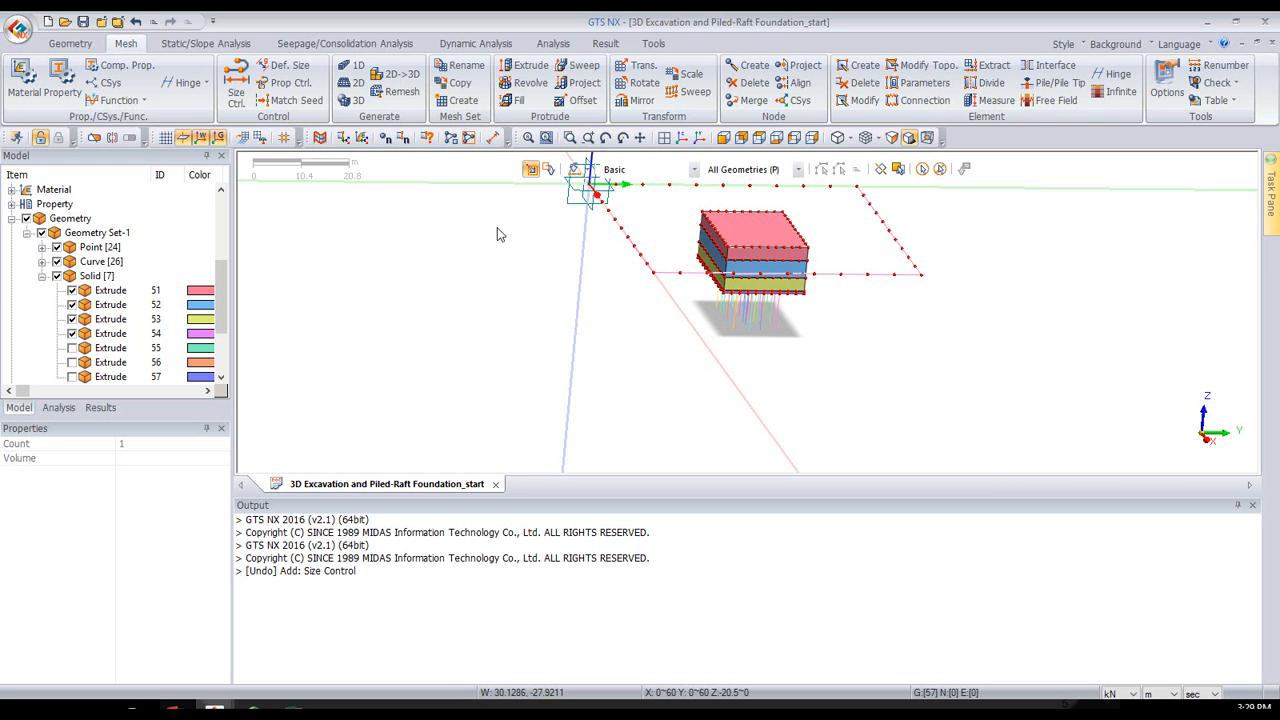
pyautogui.scroll(-1, 497, 227)
pyautogui.scroll(-3, 499, 222)
pyautogui.moveTo(460, 320); pyautogui.dragTo(543, 358, button='middle')
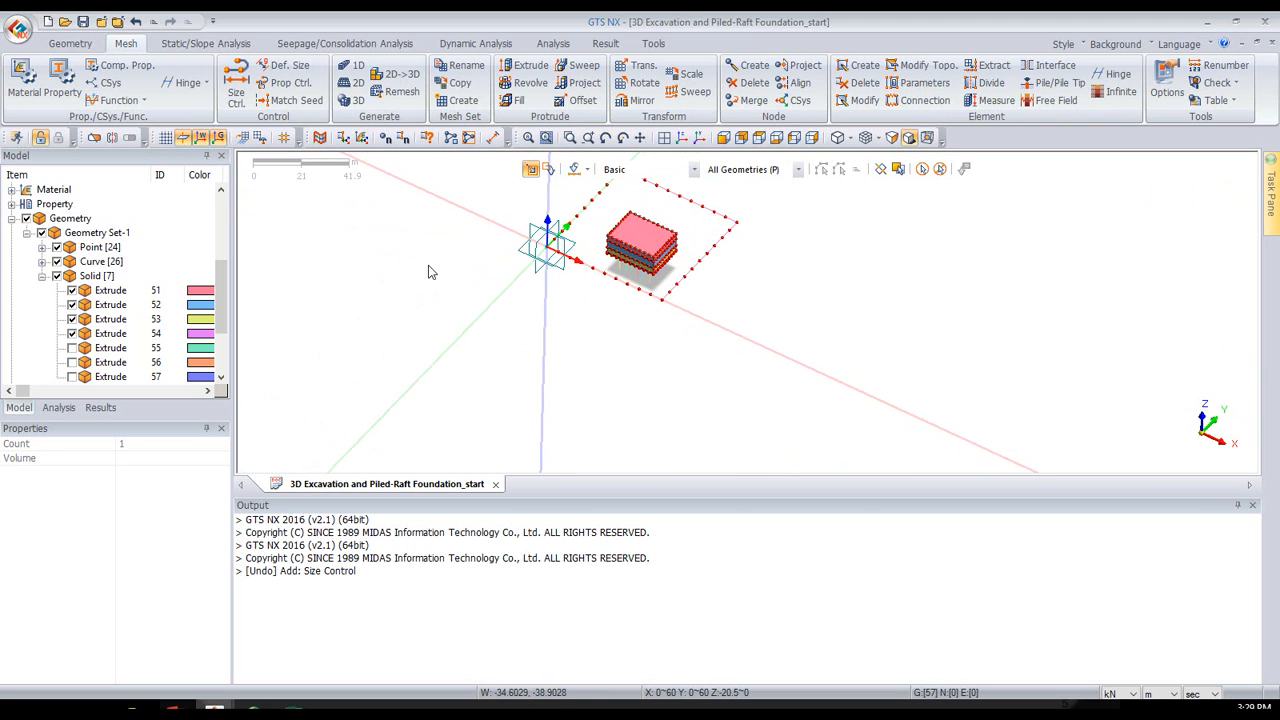
pyautogui.click(110, 275)
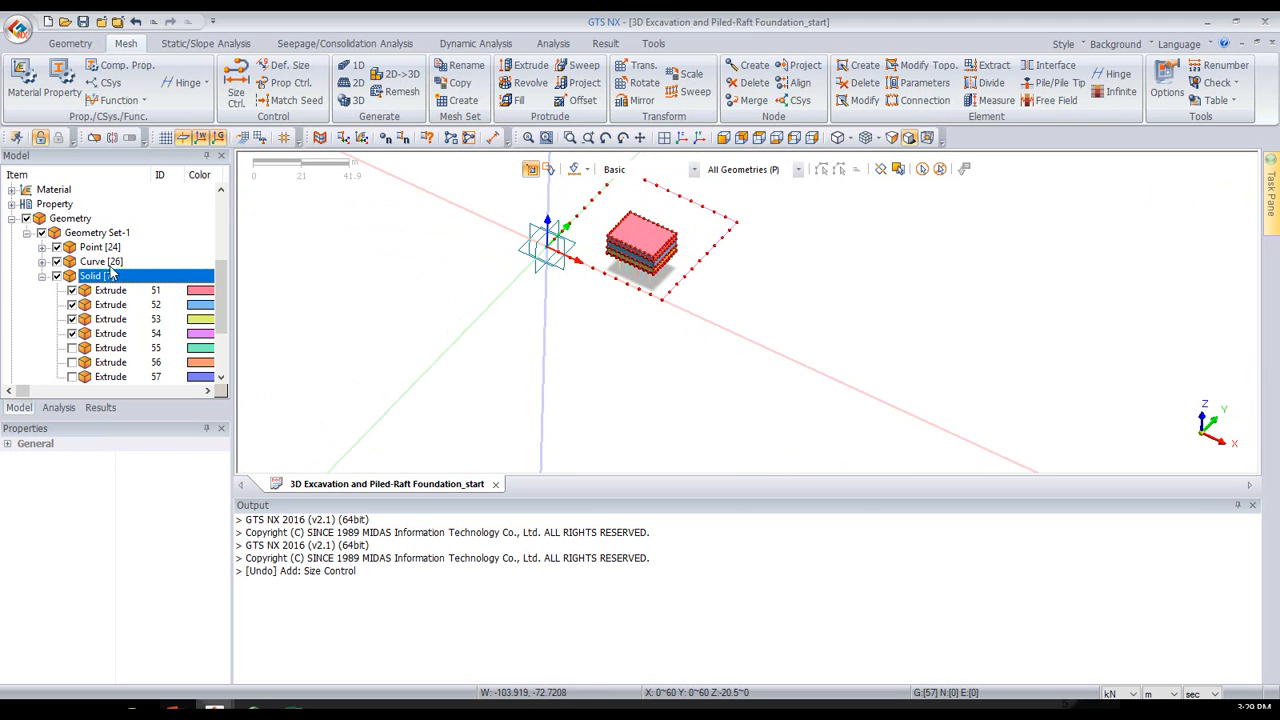
pyautogui.click(54, 260)
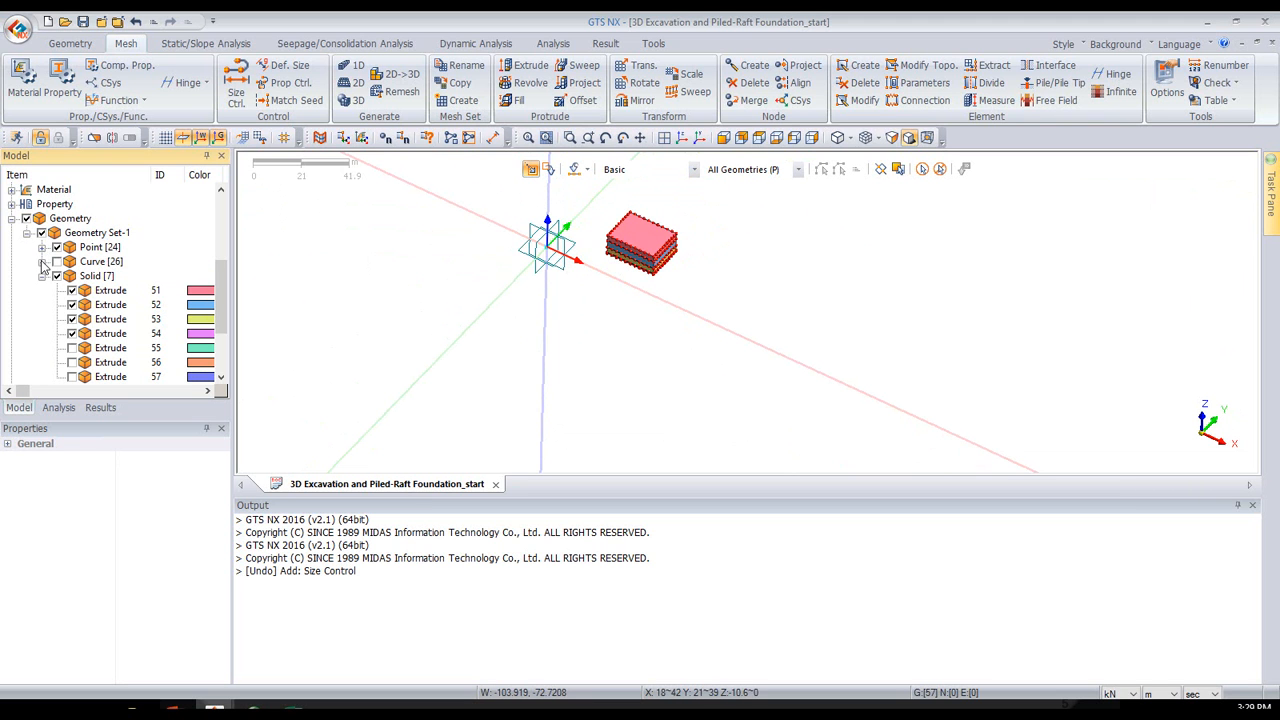
# - Start automatic 3D solid mesh generation with an element size of 1 and the Hybrid Mesher
pyautogui.scroll(5, 597, 197)
pyautogui.moveTo(941, 321); pyautogui.dragTo(917, 287, button='middle')
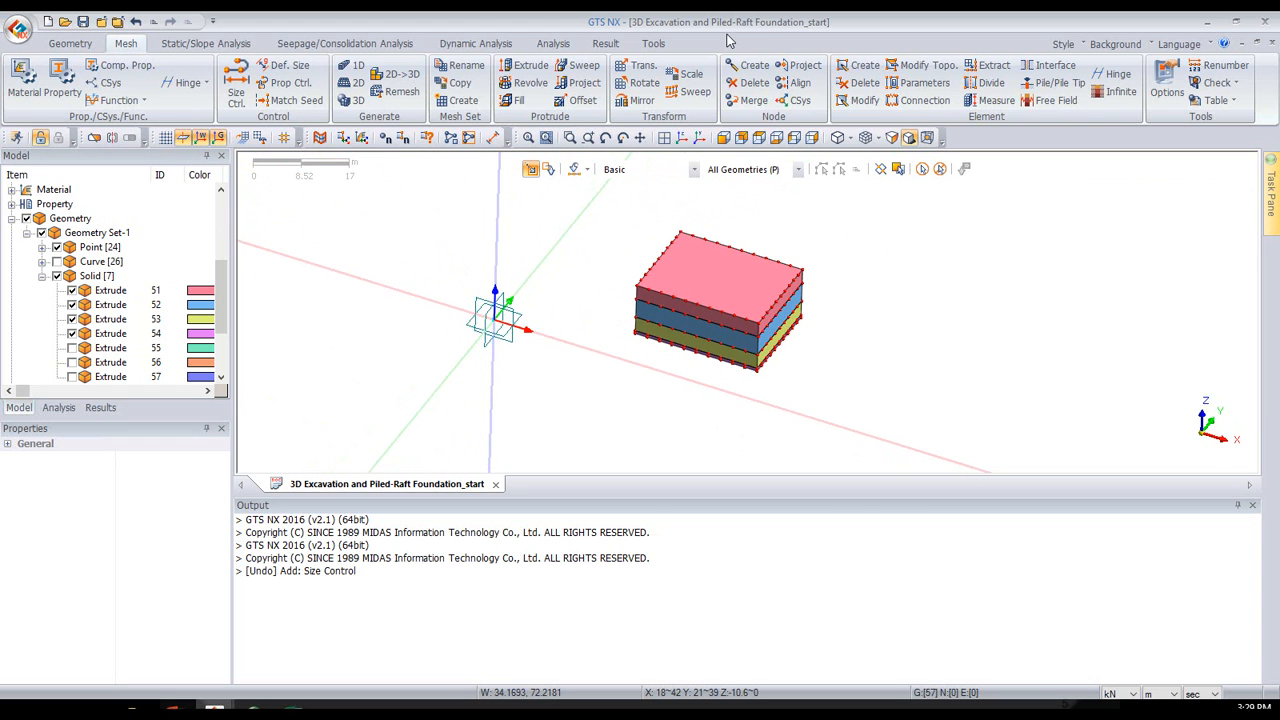
pyautogui.click(356, 104)
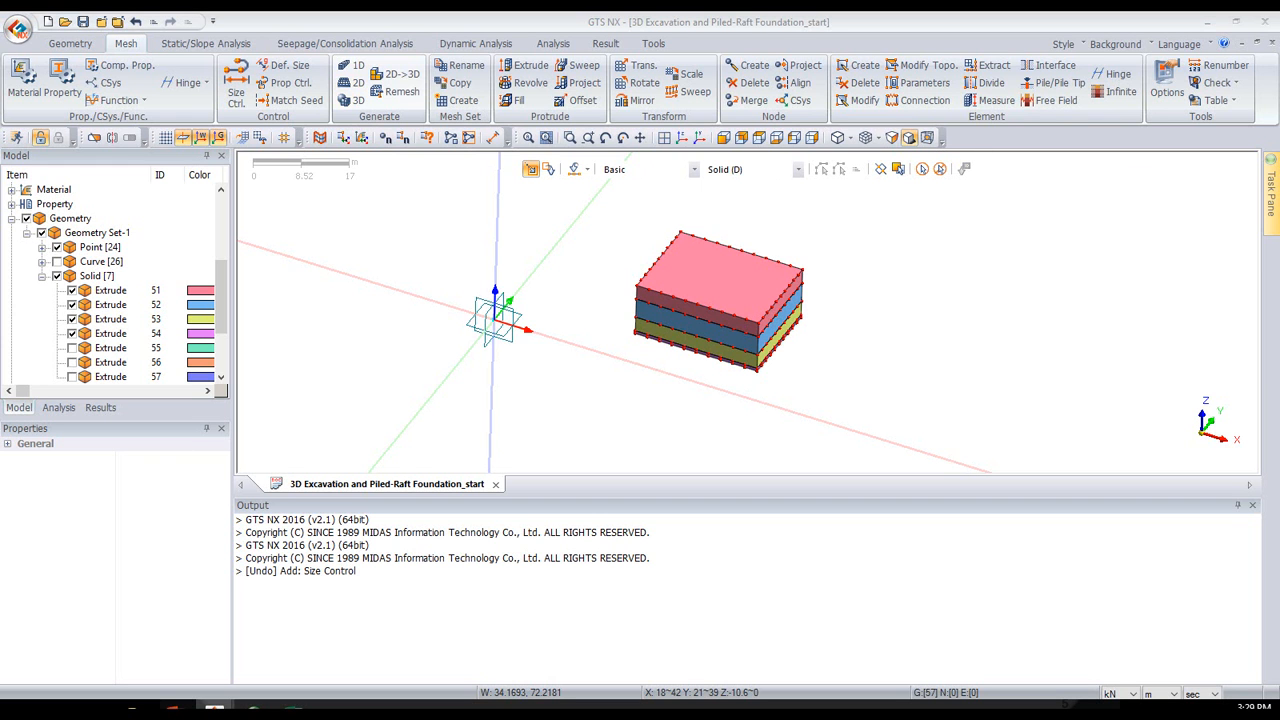
pyautogui.moveTo(942, 85); pyautogui.dragTo(407, 121)
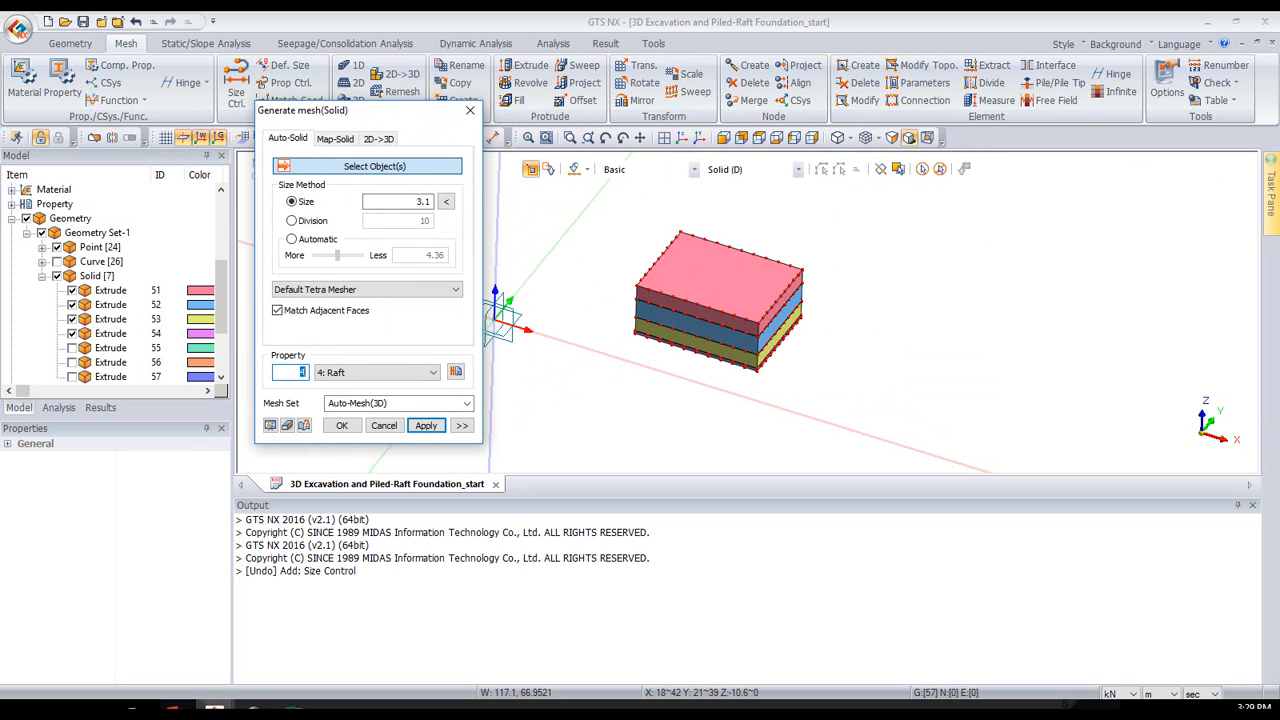
pyautogui.doubleClick(387, 207)
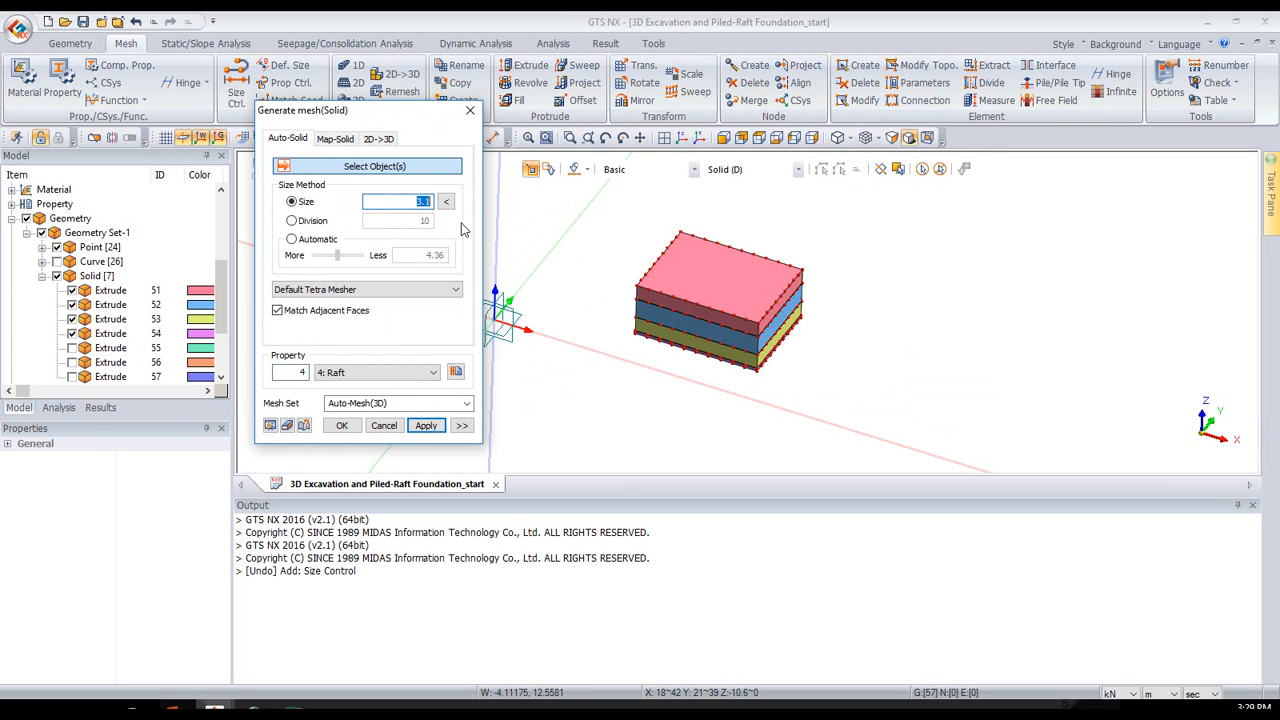
pyautogui.write('1')
pyautogui.click(403, 289)
pyautogui.click(303, 317)
# - Mesh the uppermost excavation solid with the Top Soil property into a mesh set named "exca 1"
pyautogui.click(412, 372)
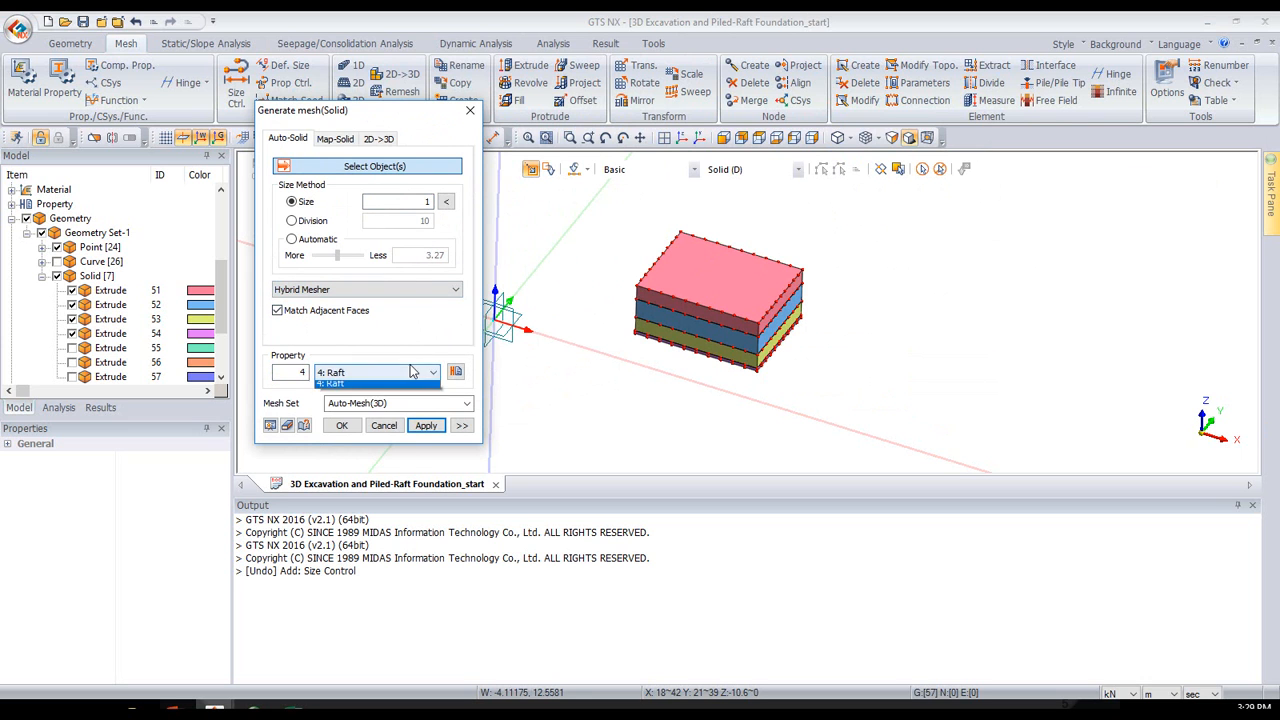
pyautogui.click(345, 386)
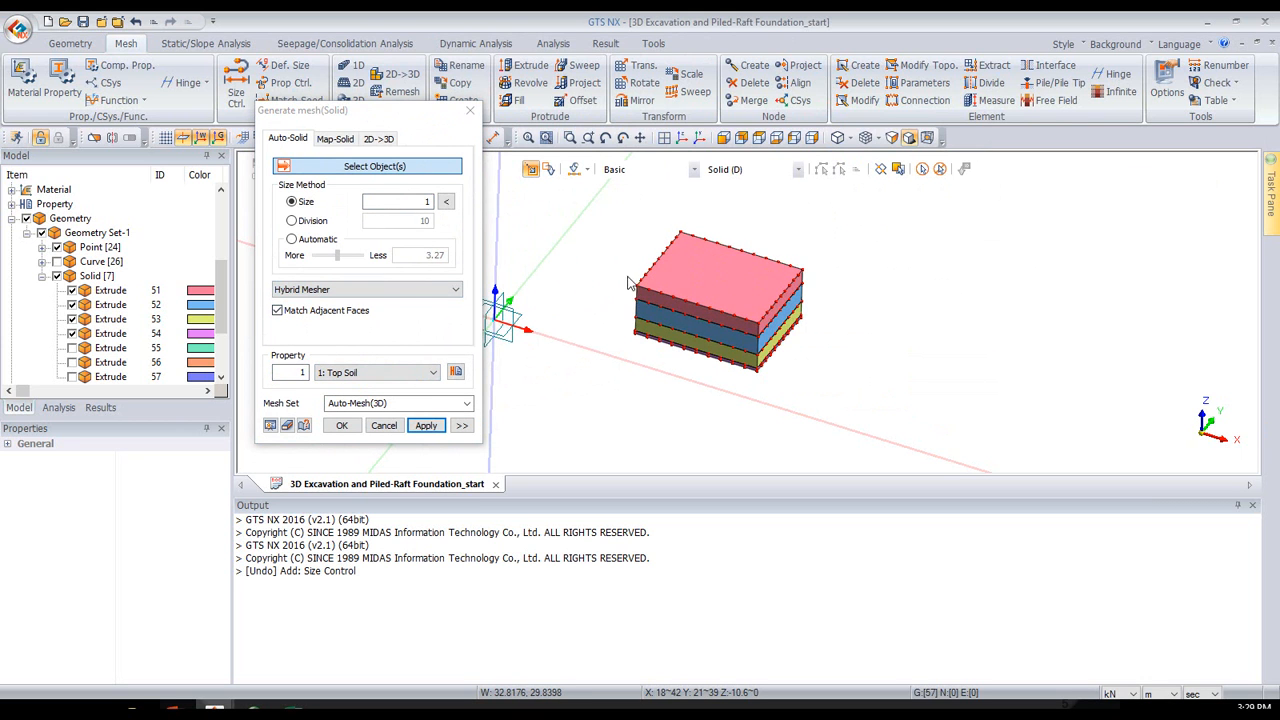
pyautogui.click(750, 285)
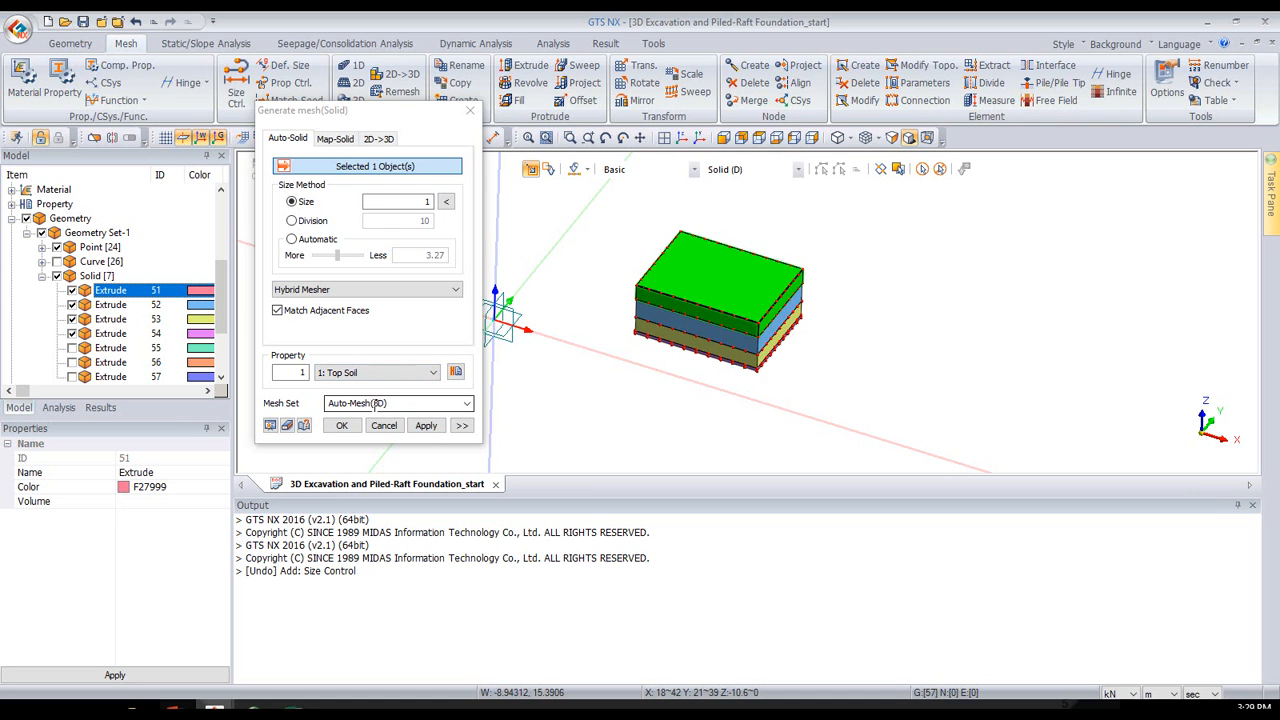
pyautogui.click(283, 435)
pyautogui.write('exca 1')
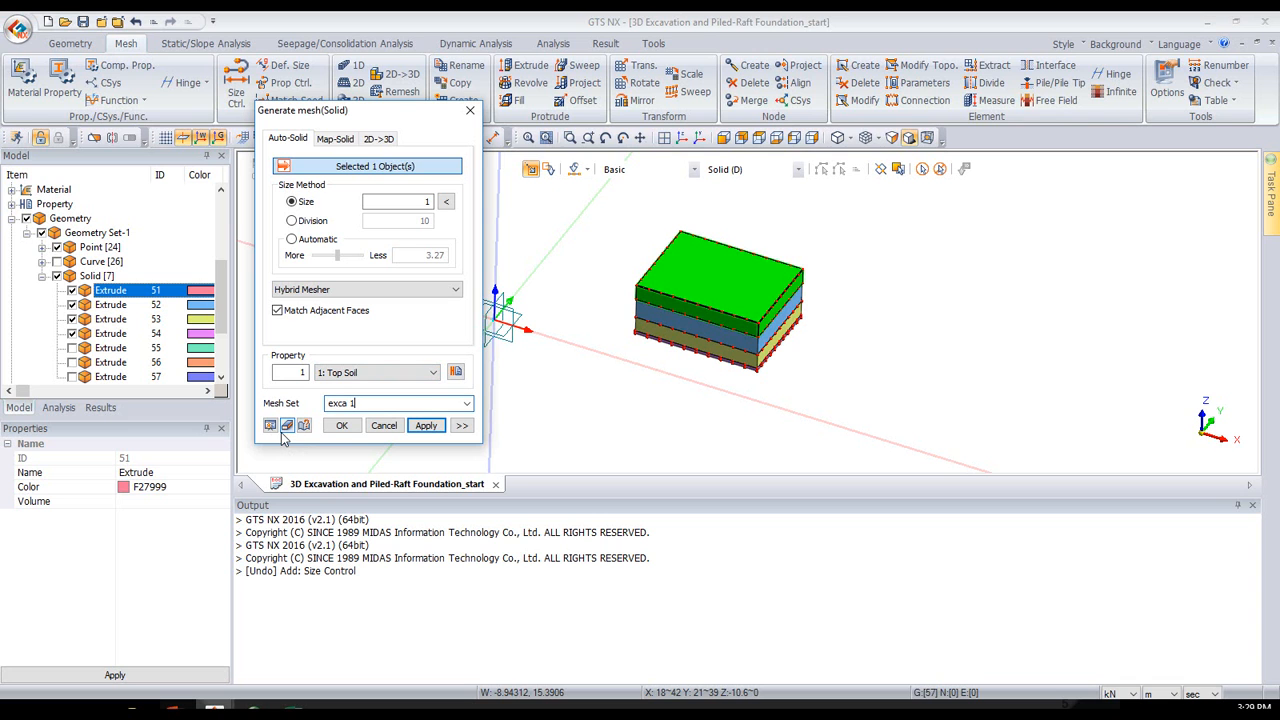
pyautogui.click(426, 425)
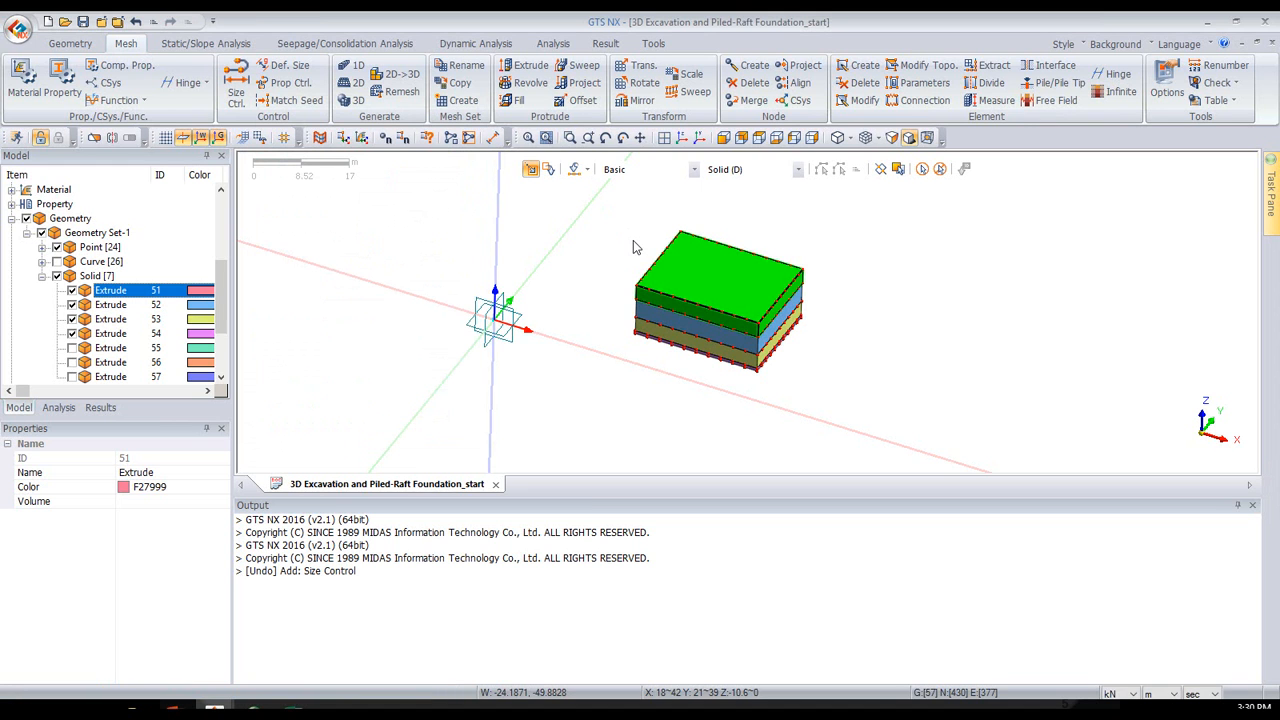
# - Mesh the second excavation solid, 52, with the Mid Soil property into a mesh set named "exca 2"
pyautogui.click(694, 326)
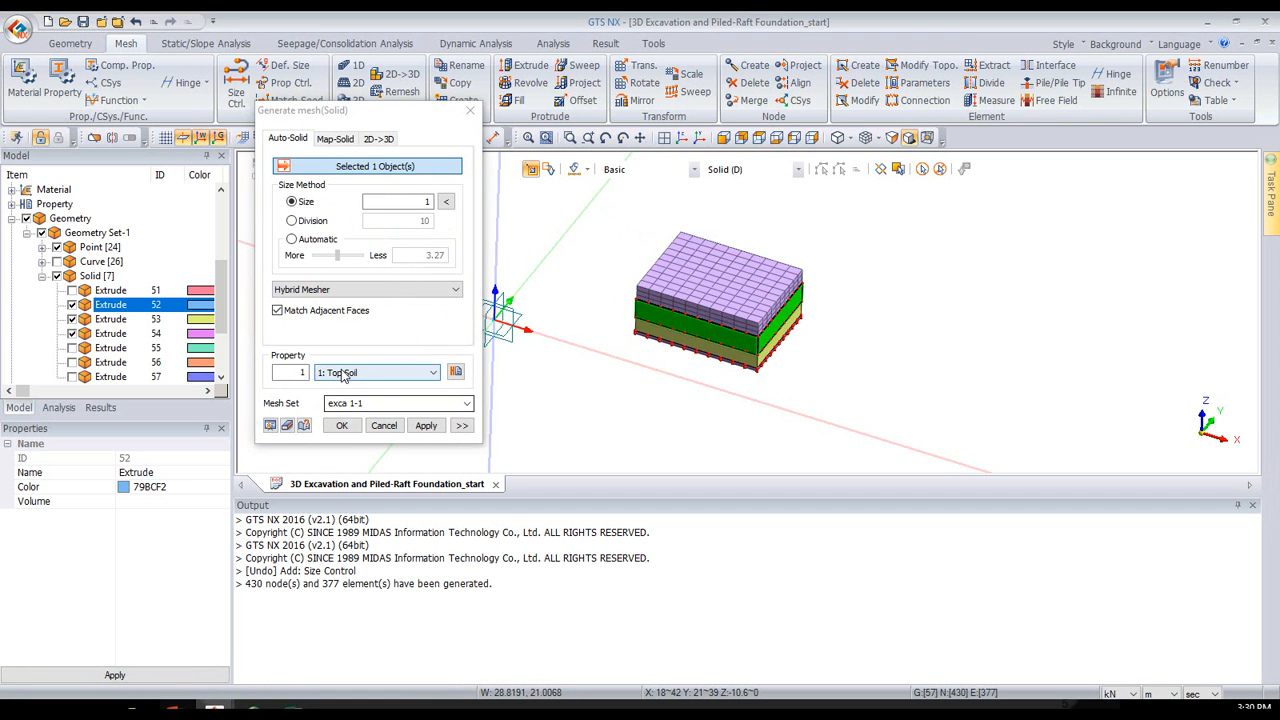
pyautogui.click(346, 374)
pyautogui.click(340, 397)
pyautogui.click(371, 403)
pyautogui.moveTo(371, 403)
pyautogui.mouseDown()
pyautogui.moveTo(333, 404)
pyautogui.moveTo(346, 405)
pyautogui.mouseUp()
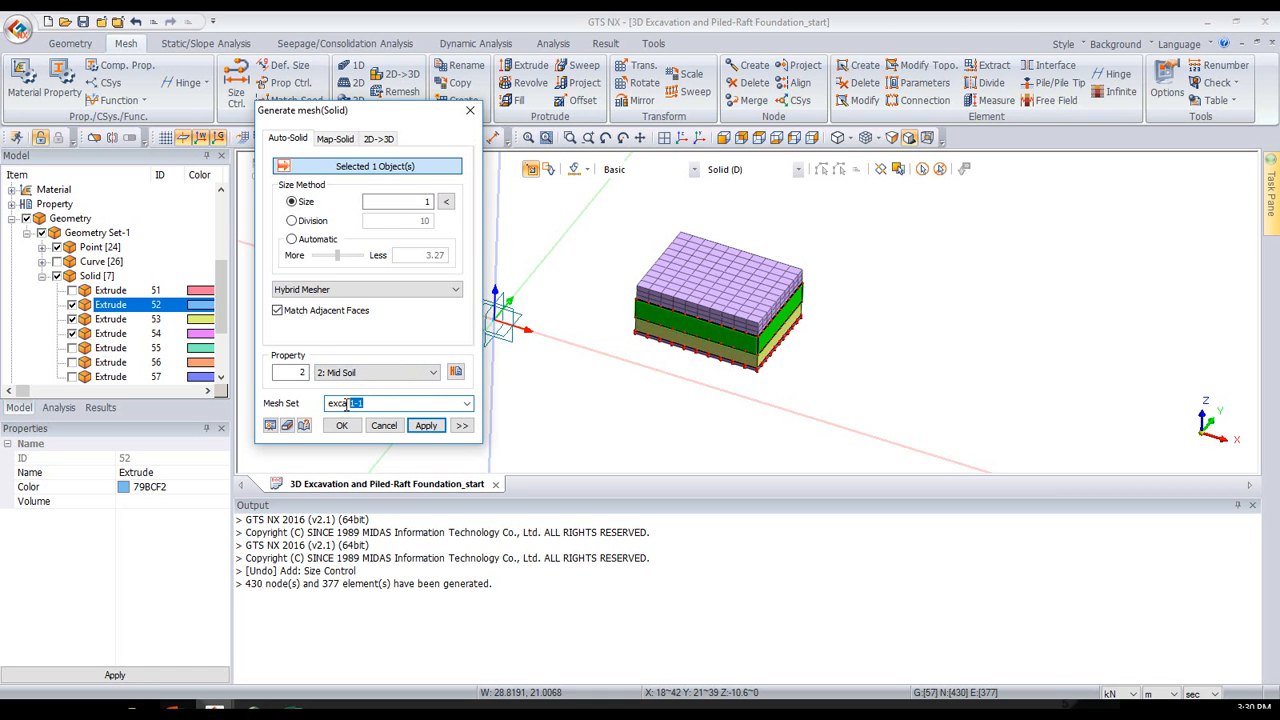
pyautogui.click(418, 427)
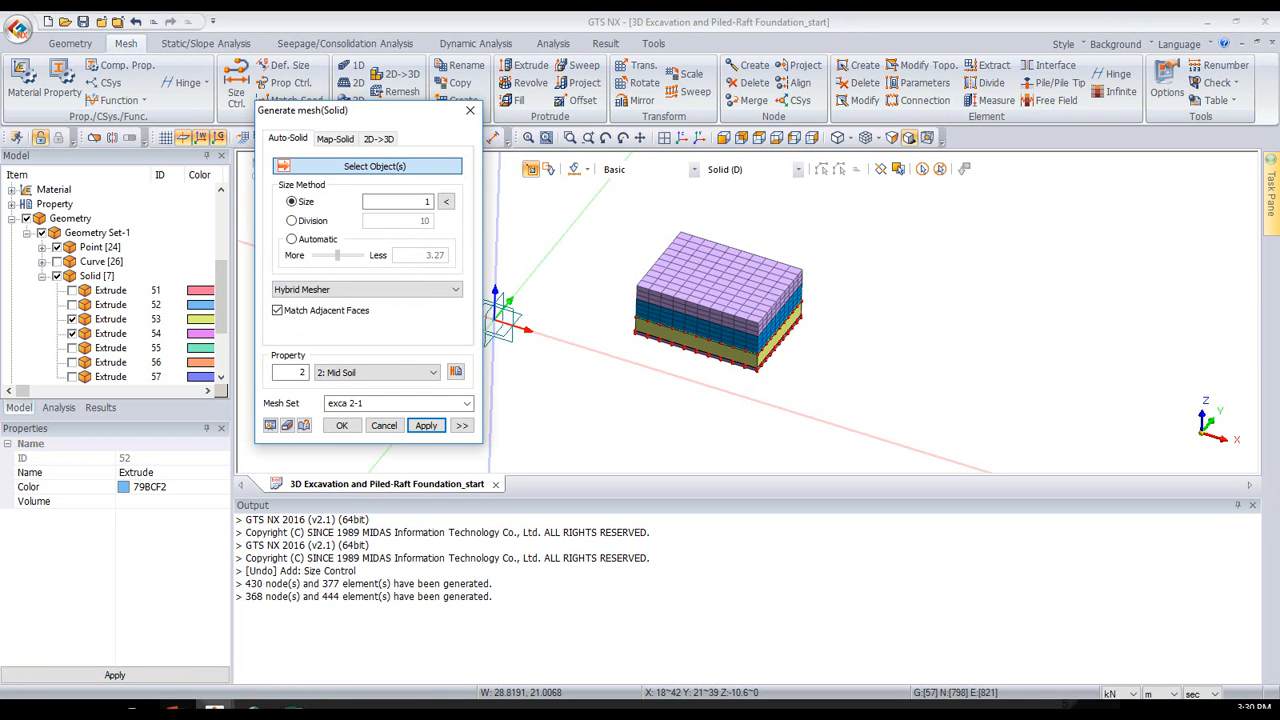
# - Mesh the third excavation solid, 53, with the Mid Soil property into a mesh set named "exca 3"
pyautogui.hotkey('alt', 'Tab')
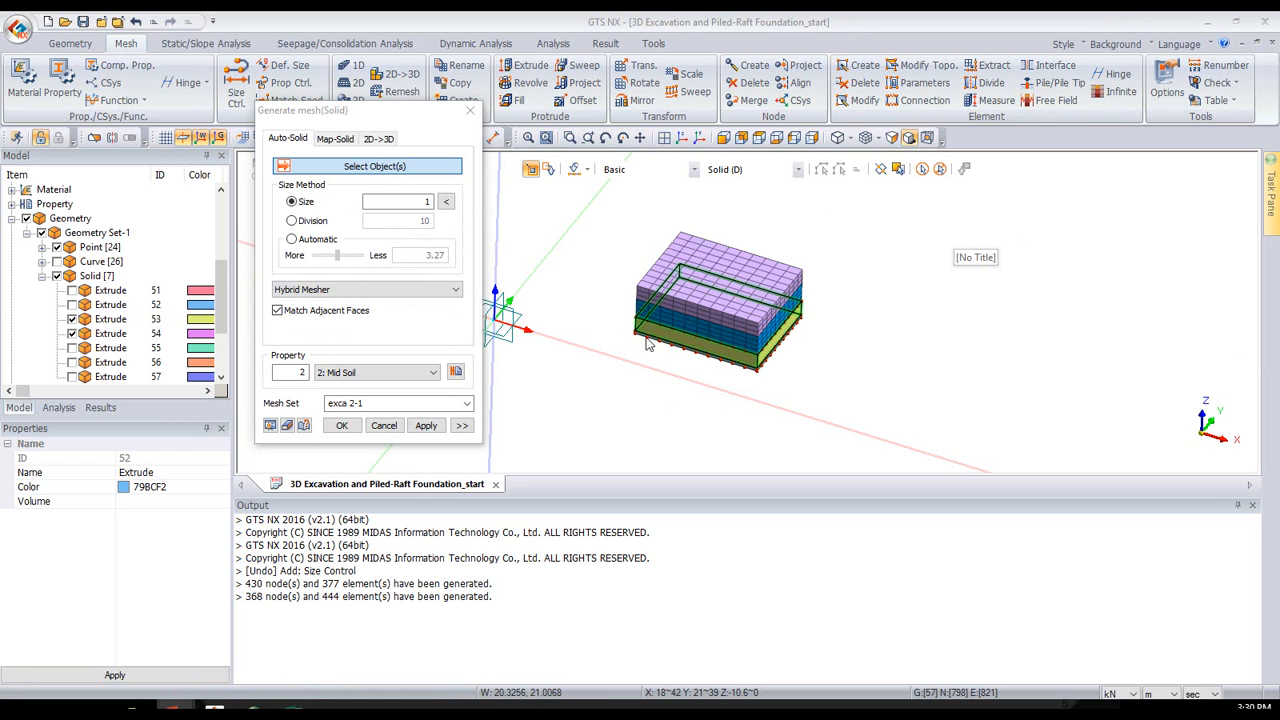
pyautogui.click(655, 256)
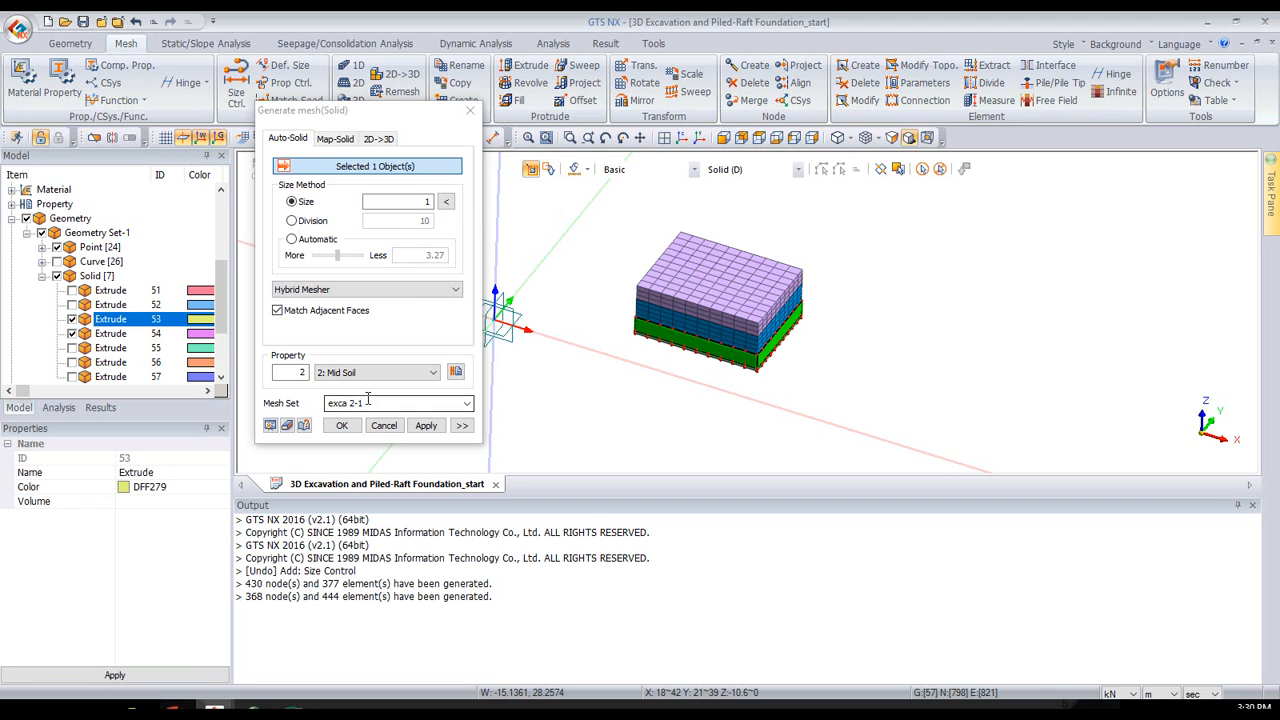
pyautogui.moveTo(368, 401); pyautogui.dragTo(352, 402)
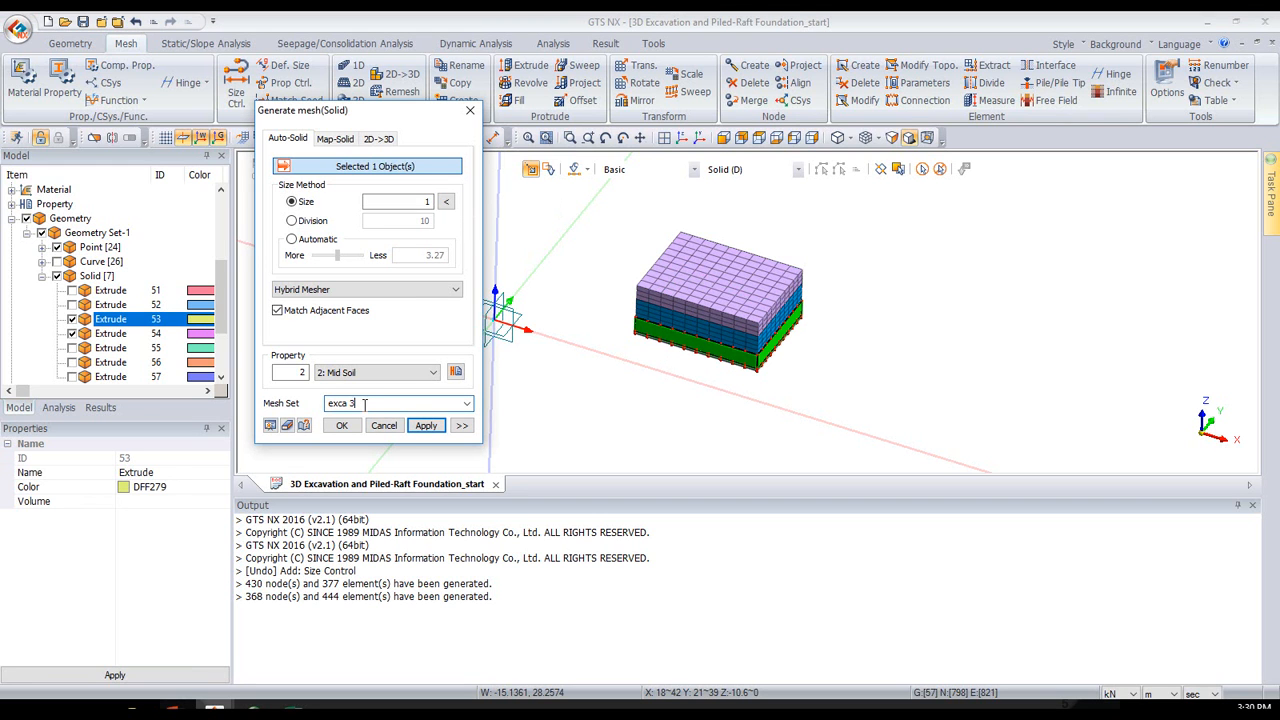
pyautogui.click(426, 425)
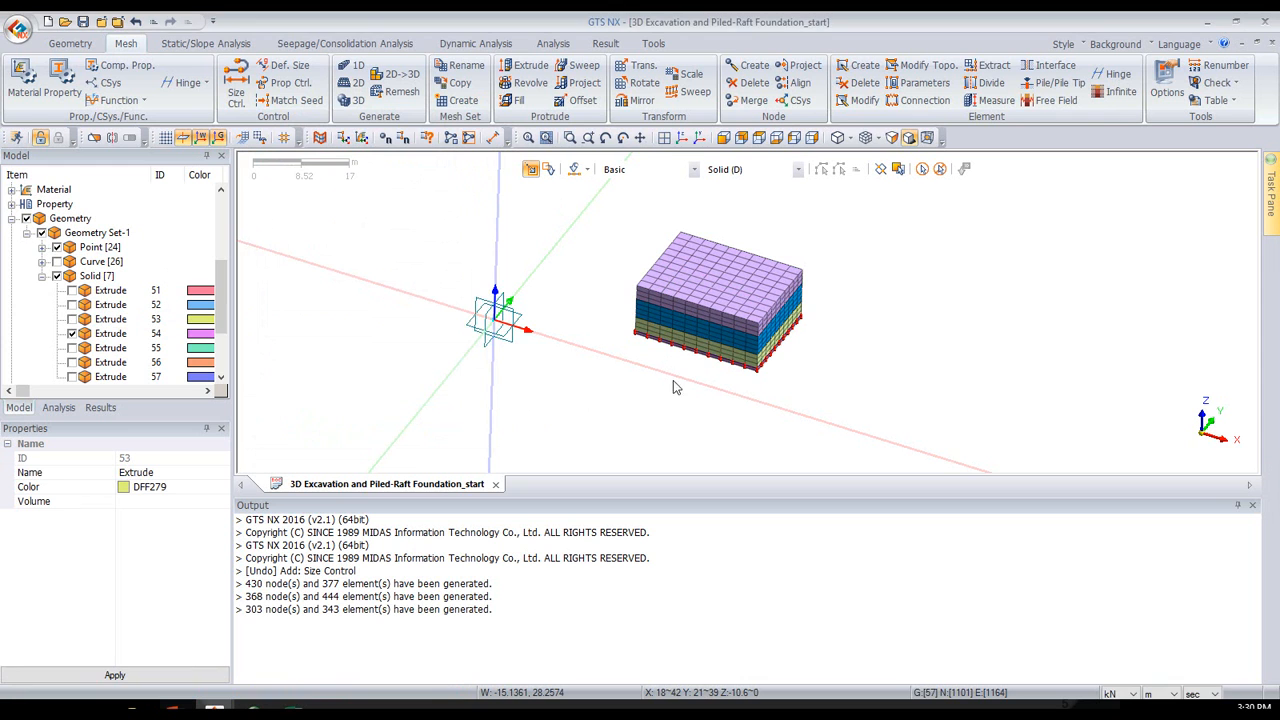
# - Mesh the thin bottom excavation solid, 54, with the Mid Soil property into a mesh set named "exca 4 and raft"
pyautogui.click(712, 363)
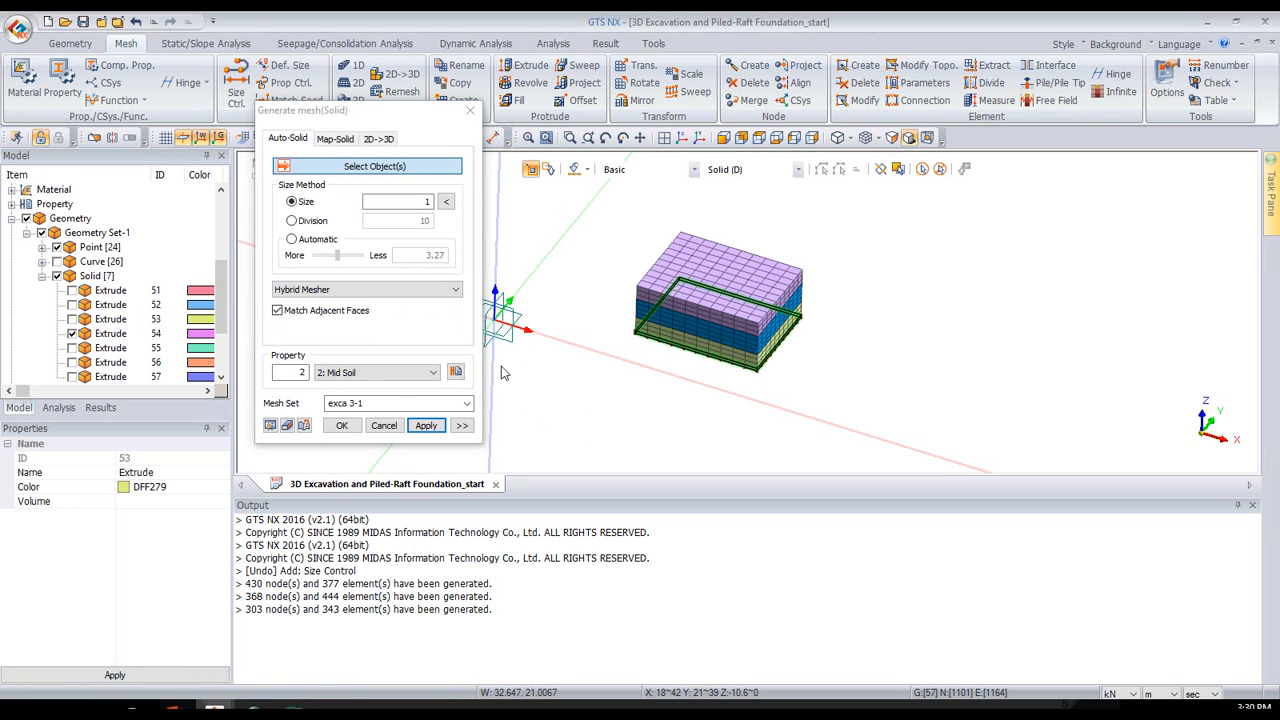
pyautogui.click(397, 403)
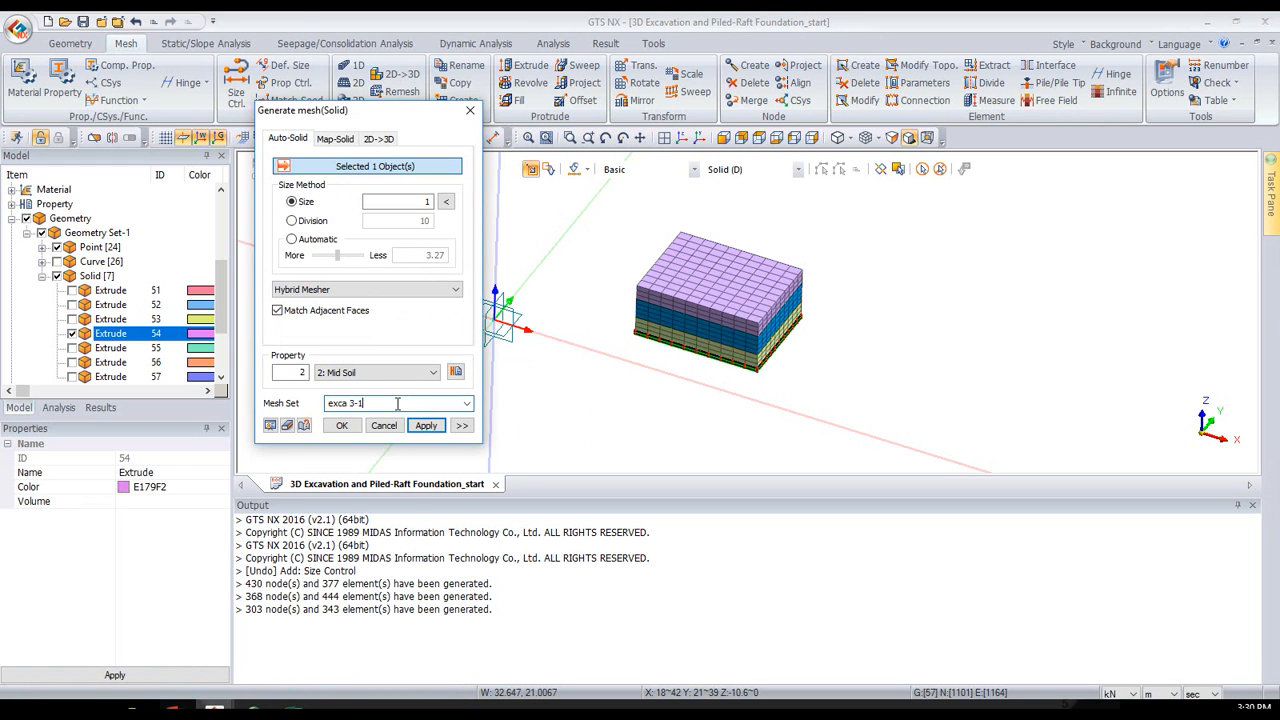
pyautogui.moveTo(398, 403); pyautogui.dragTo(352, 404)
pyautogui.click(424, 426)
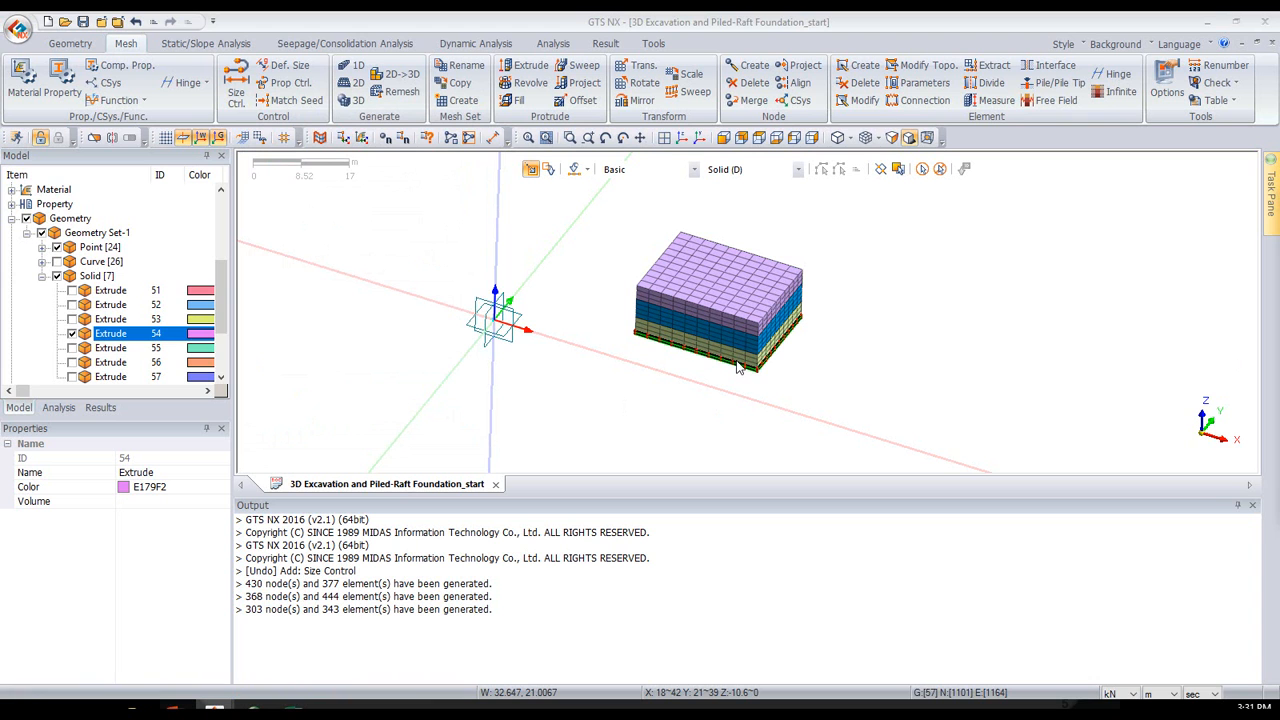
pyautogui.scroll(3, 735, 377)
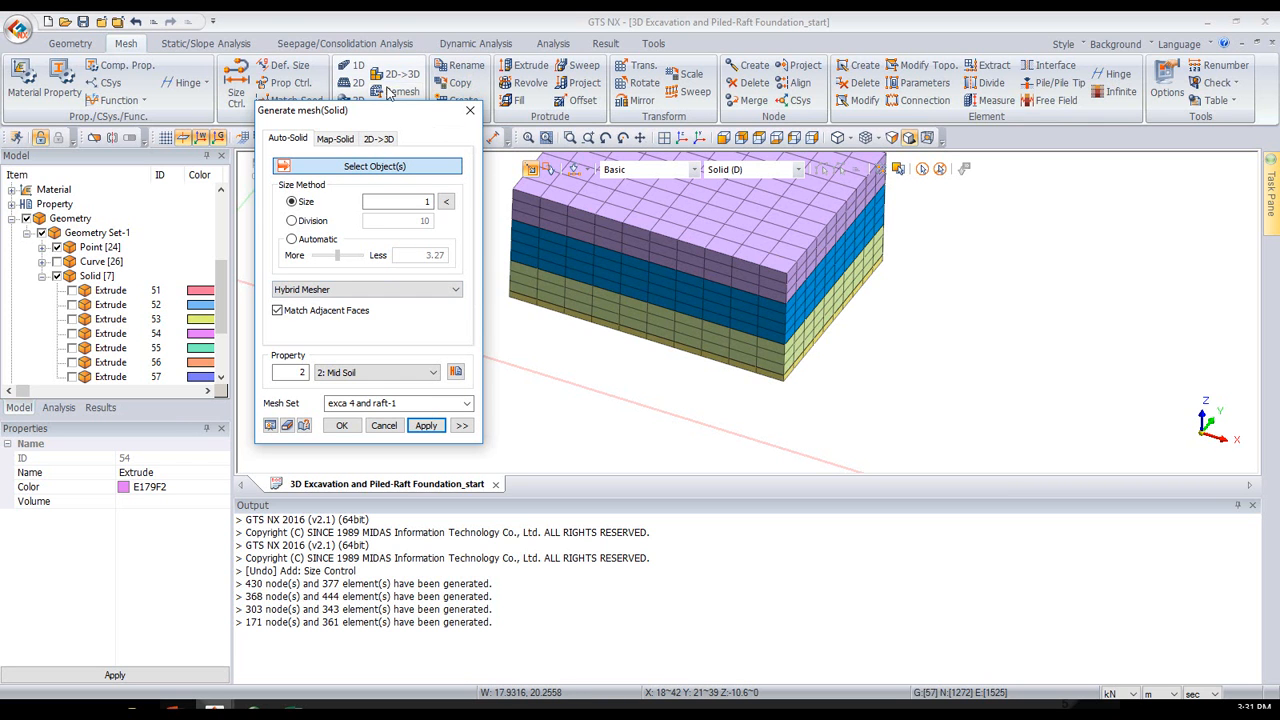
# - Show the outer soil solids 55, 56 and 57 and set an isometric view of the whole model
pyautogui.moveTo(387, 108); pyautogui.dragTo(395, 136)
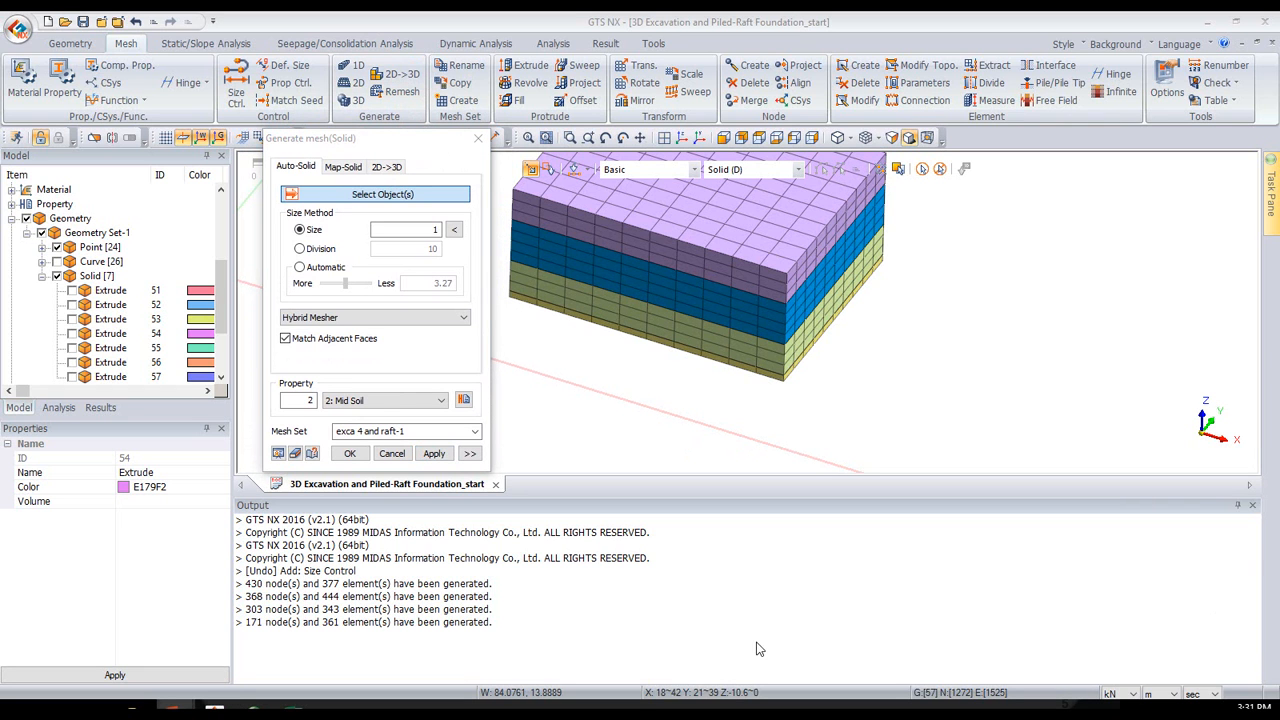
pyautogui.click(71, 347)
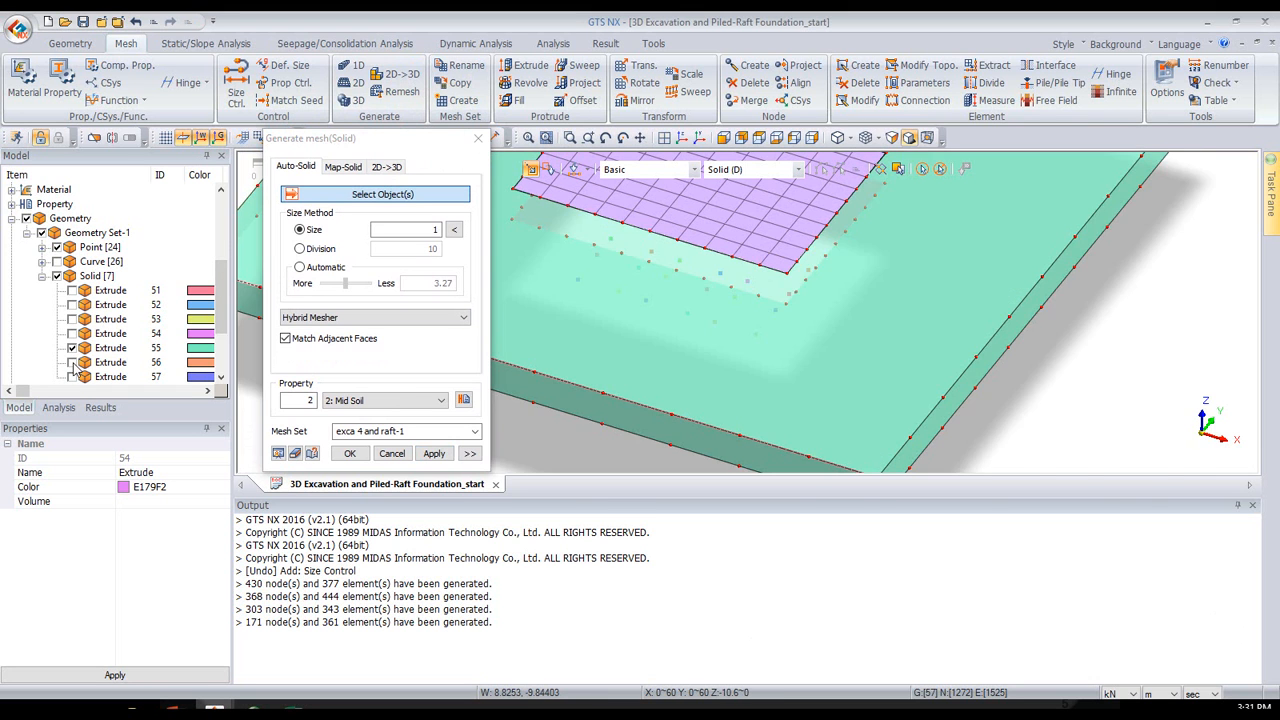
pyautogui.click(71, 362)
pyautogui.click(71, 376)
pyautogui.click(759, 139)
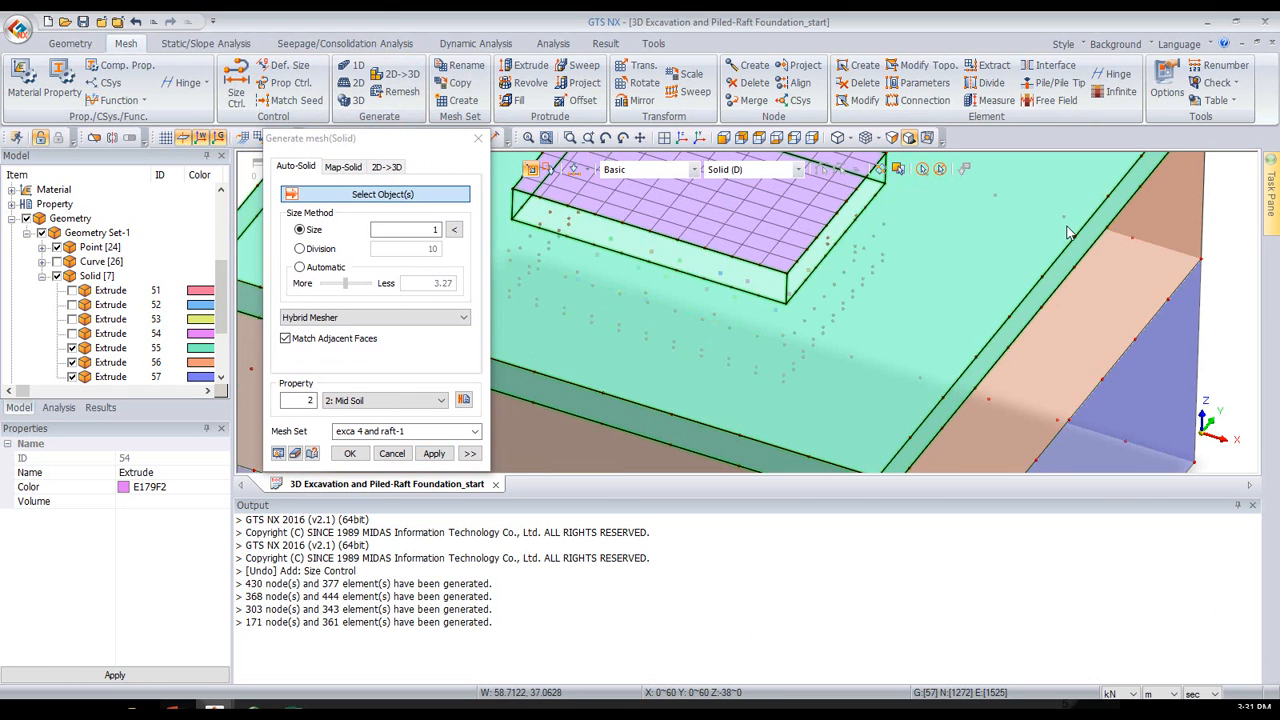
pyautogui.click(678, 141)
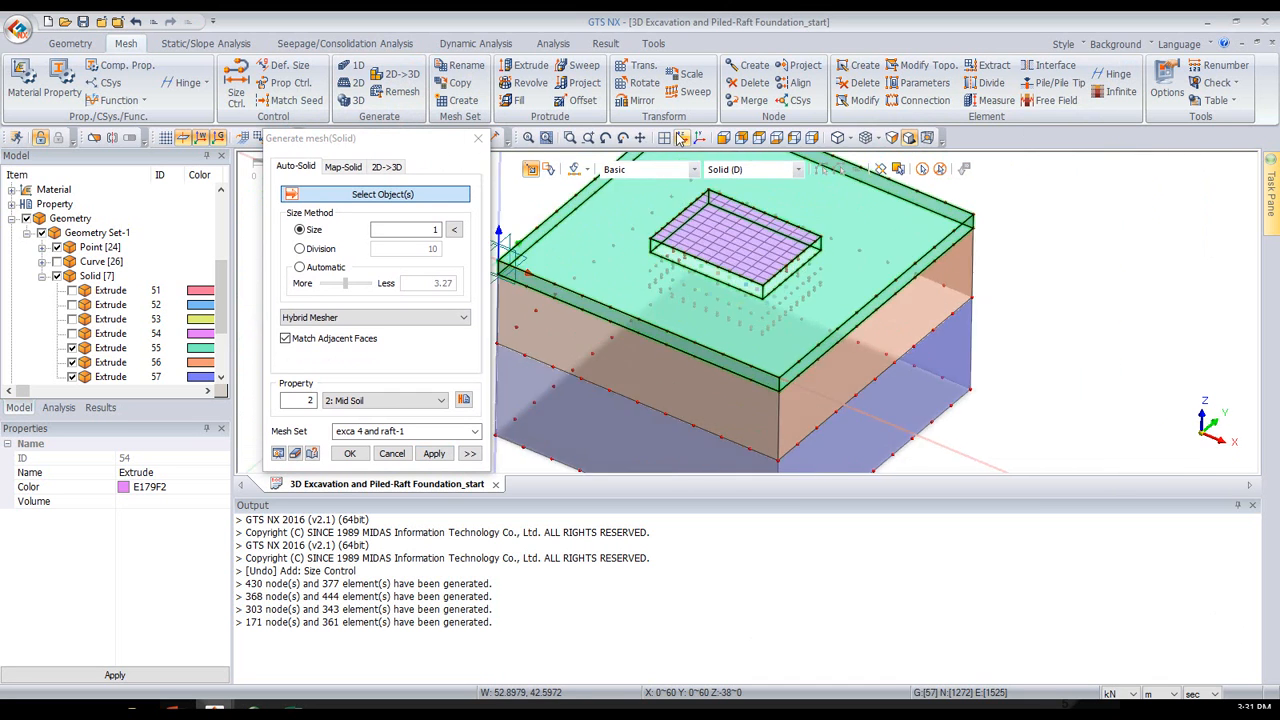
# - Mesh the upper outer soil solid, 55, using 3 divisions and the Top Soil property, into a mesh set named "top soil"
pyautogui.click(840, 247)
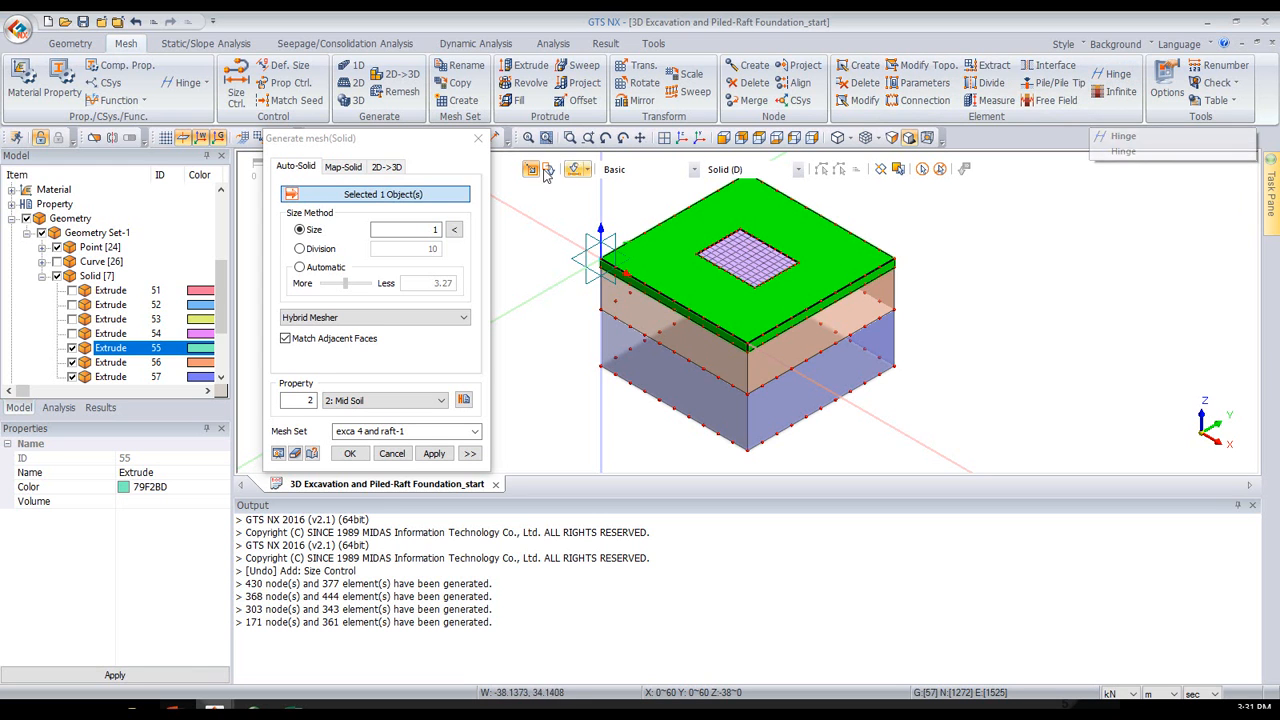
pyautogui.click(430, 230)
pyautogui.write('1')
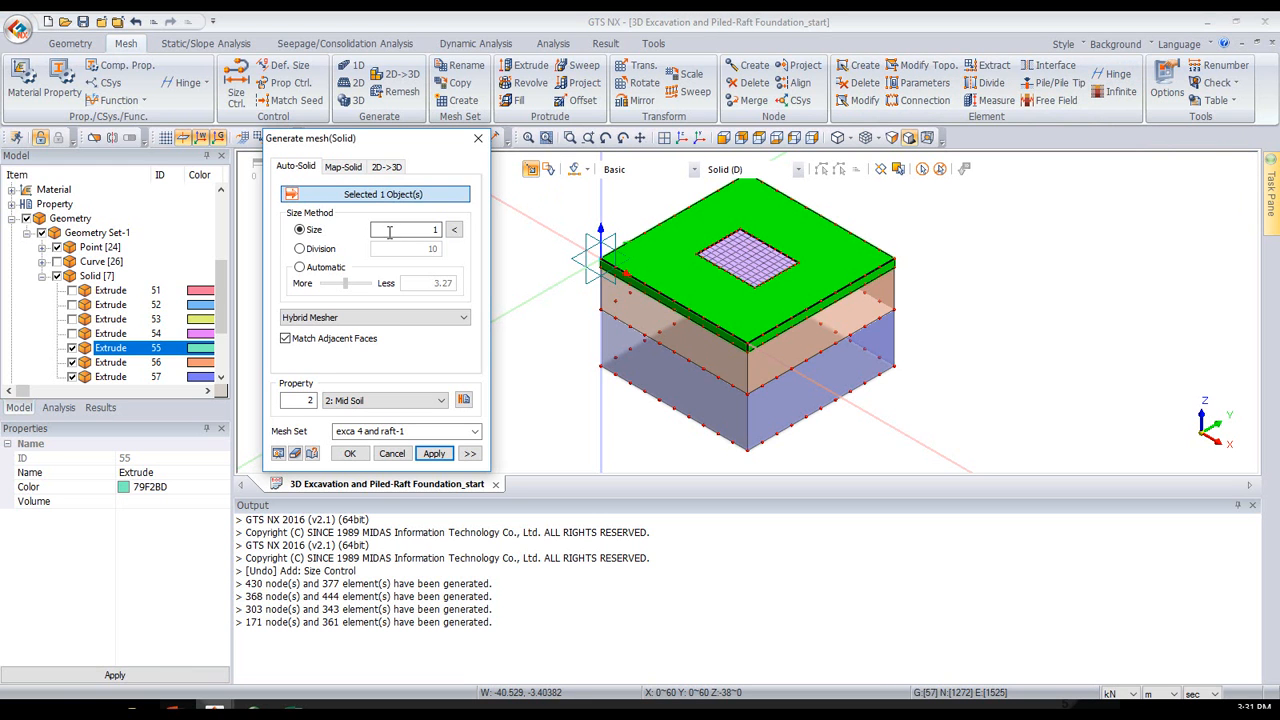
pyautogui.click(330, 249)
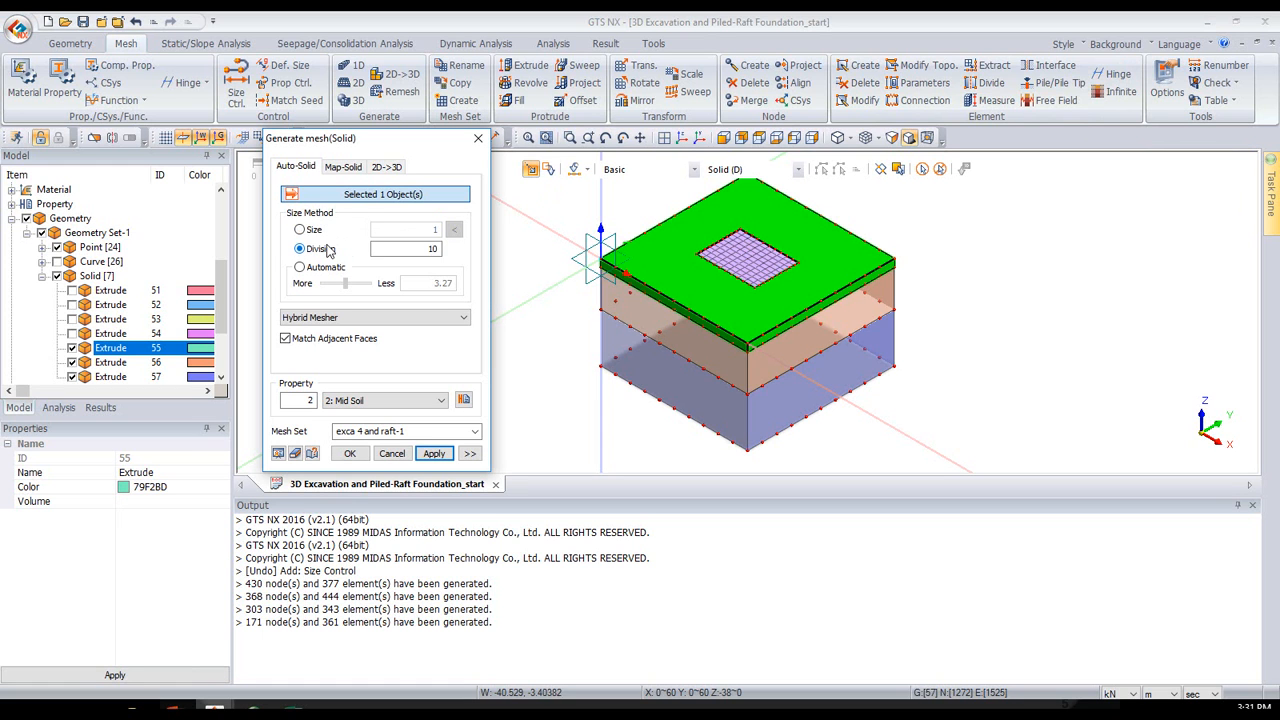
pyautogui.moveTo(397, 244); pyautogui.dragTo(449, 249)
pyautogui.click(390, 403)
pyautogui.click(393, 411)
pyautogui.click(407, 431)
pyautogui.write('top soil')
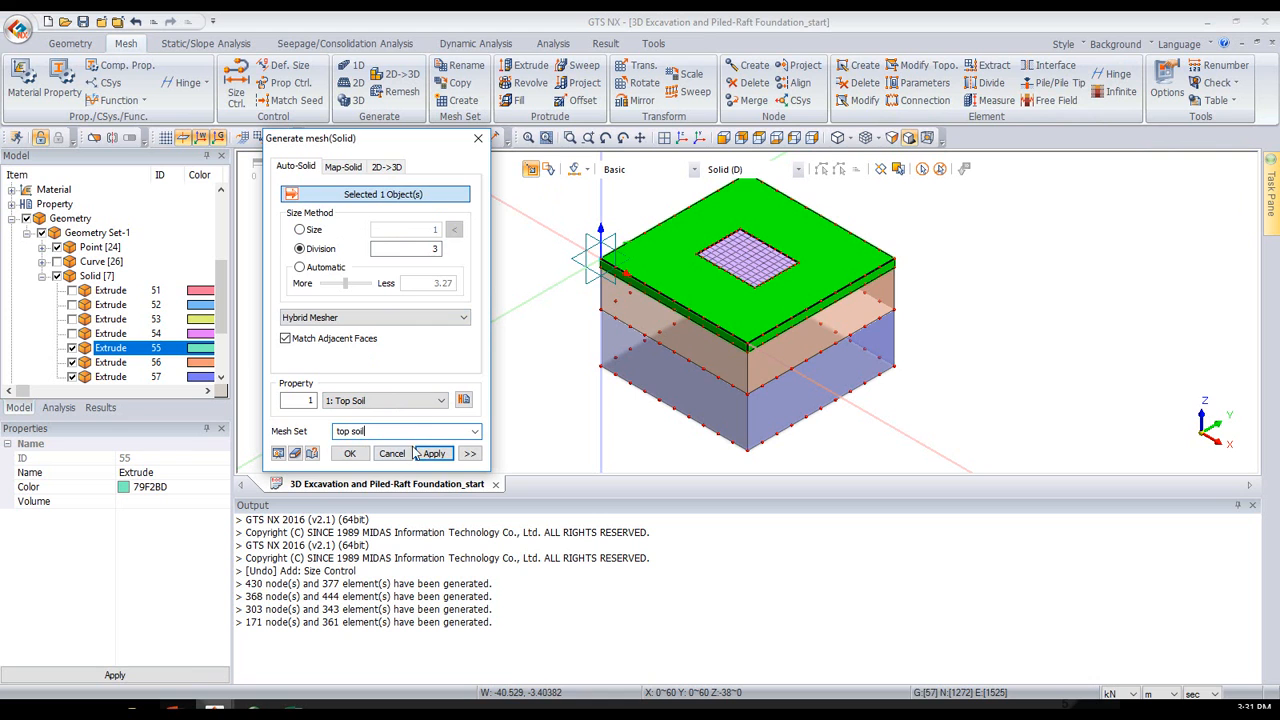
pyautogui.click(420, 453)
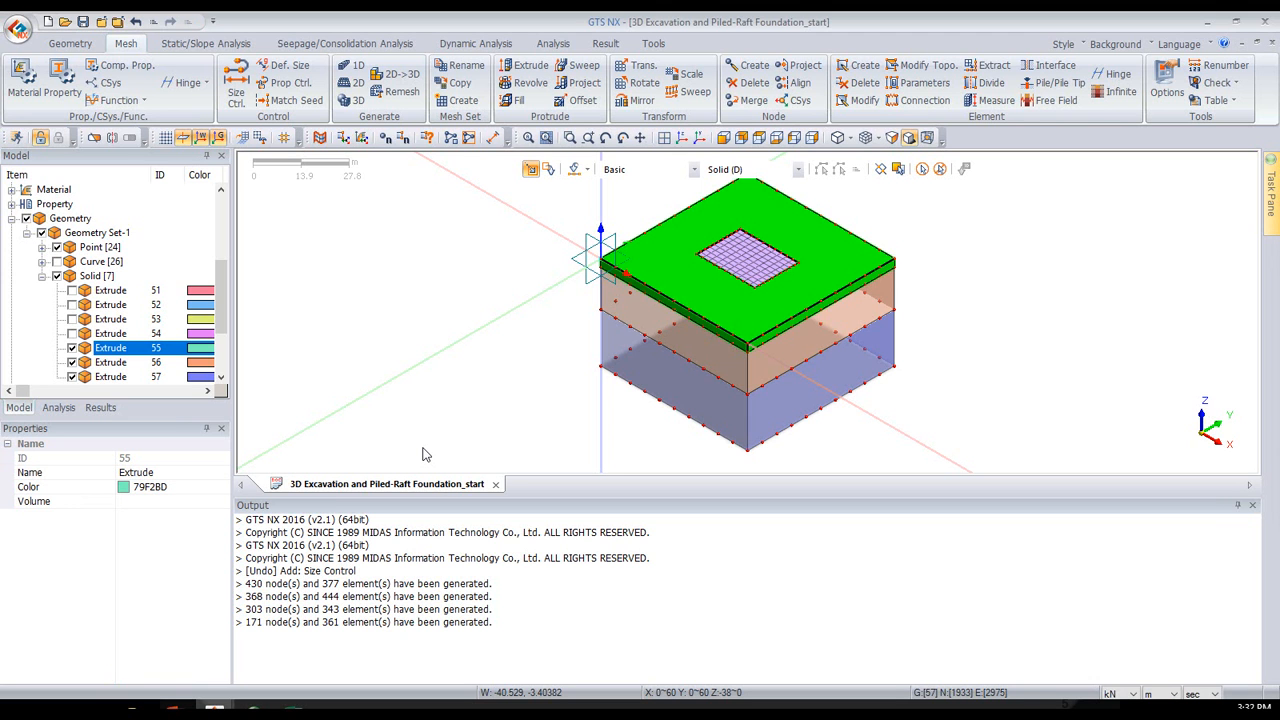
# - Mesh the middle outer soil solid, 56, using 5 divisions and the Mid Soil property, into a mesh set named "mid soil"
pyautogui.click(697, 348)
pyautogui.doubleClick(430, 249)
pyautogui.write('5')
pyautogui.click(350, 402)
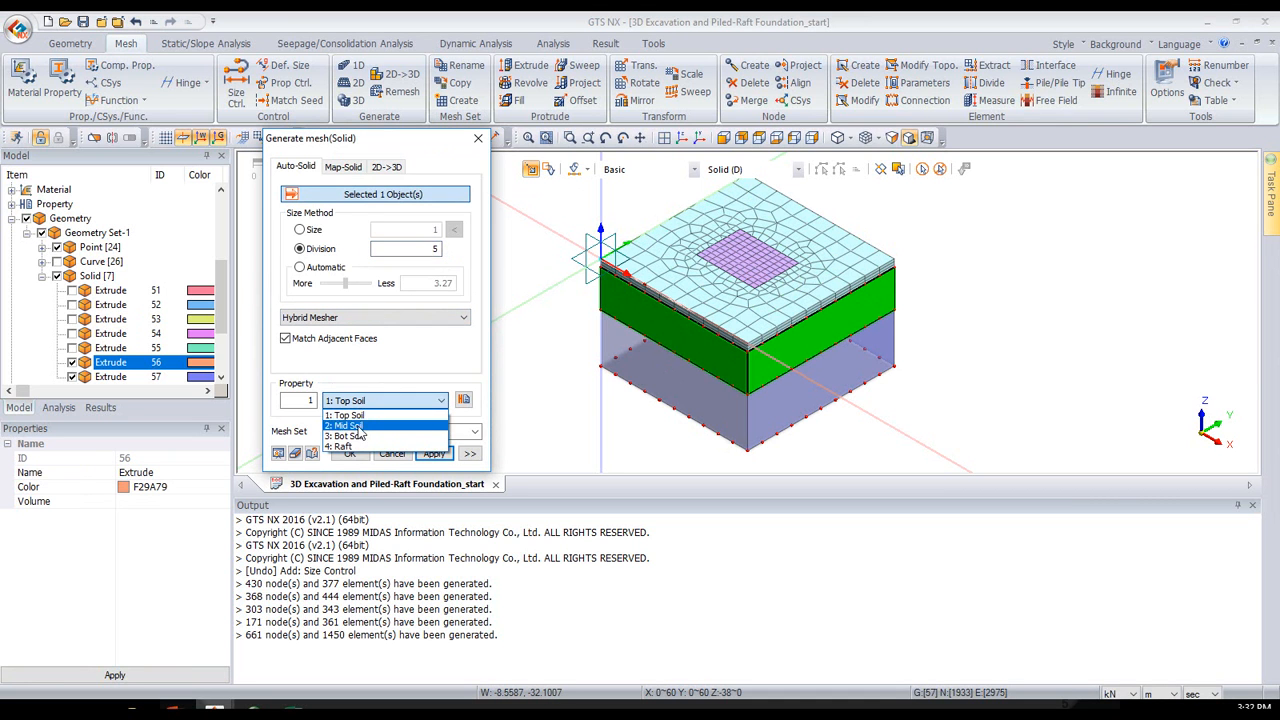
pyautogui.click(359, 428)
pyautogui.click(389, 430)
pyautogui.write('mid soil')
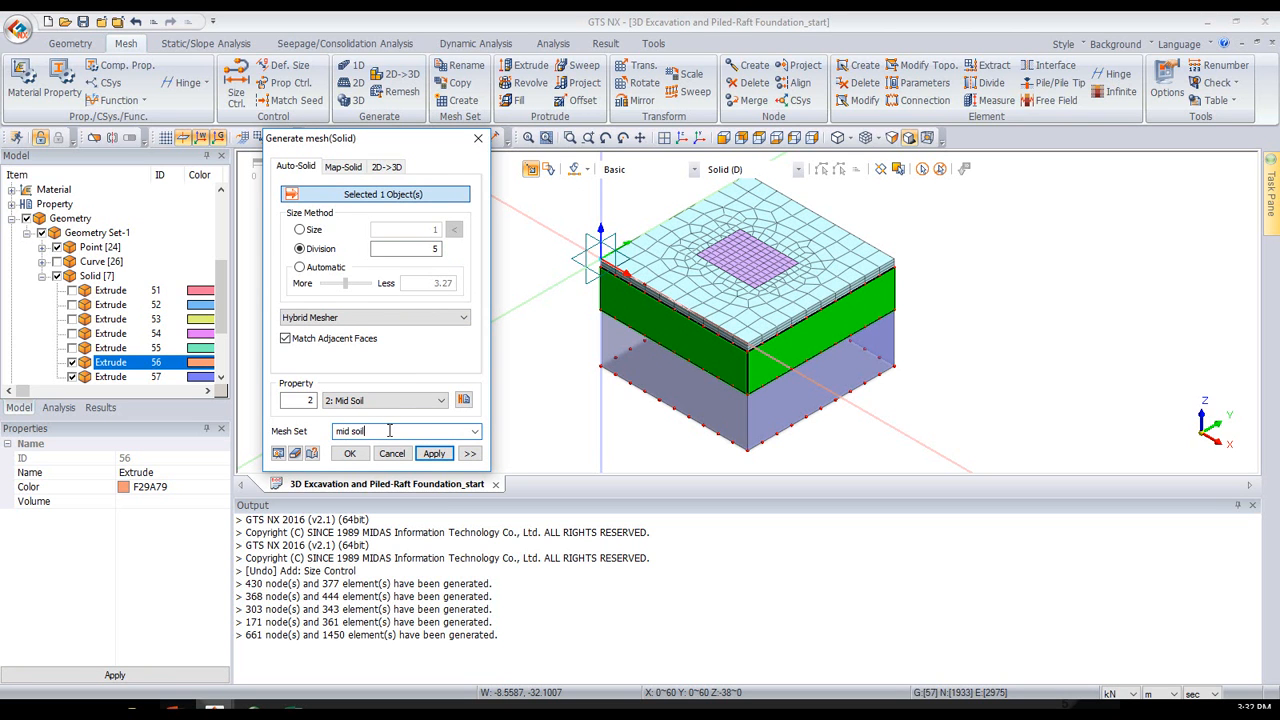
pyautogui.click(422, 453)
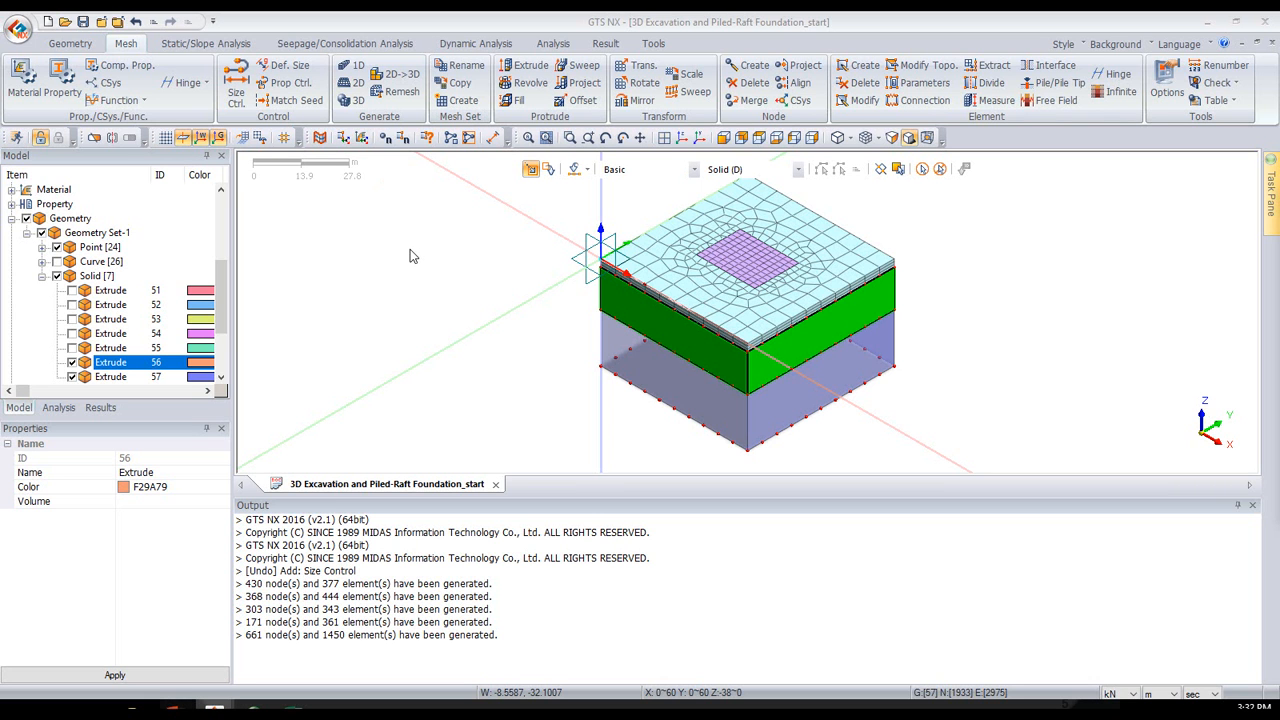
pyautogui.moveTo(1279, 198); pyautogui.dragTo(370, 172)
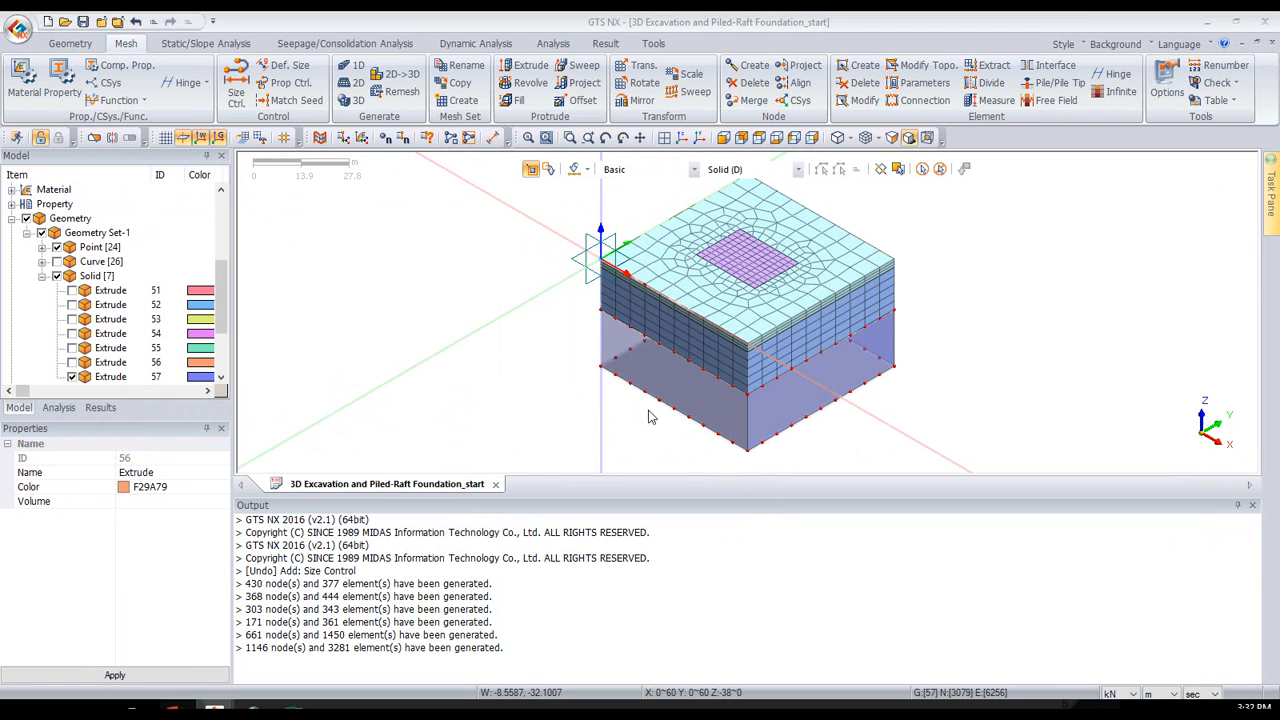
# - Mesh the bottom outer soil solid, 57, using 5 divisions and the Bot Soil property, into a mesh set named "bot soil"
pyautogui.click(681, 382)
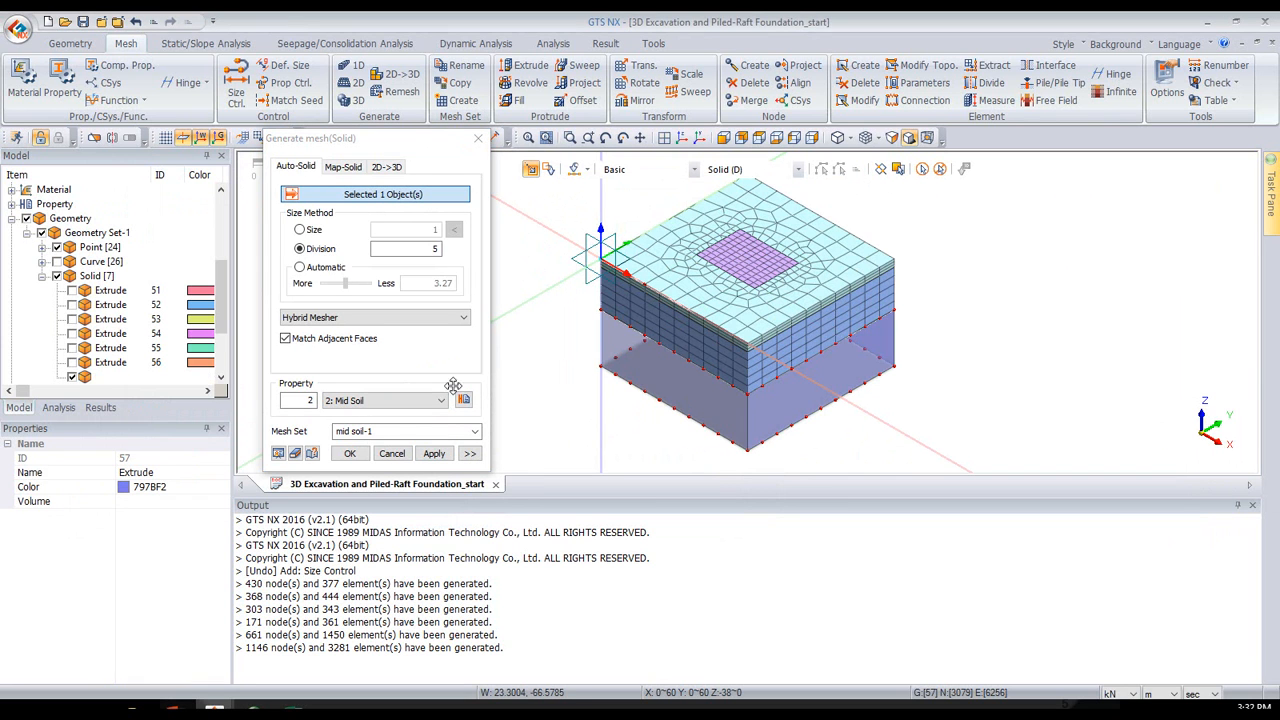
pyautogui.click(395, 400)
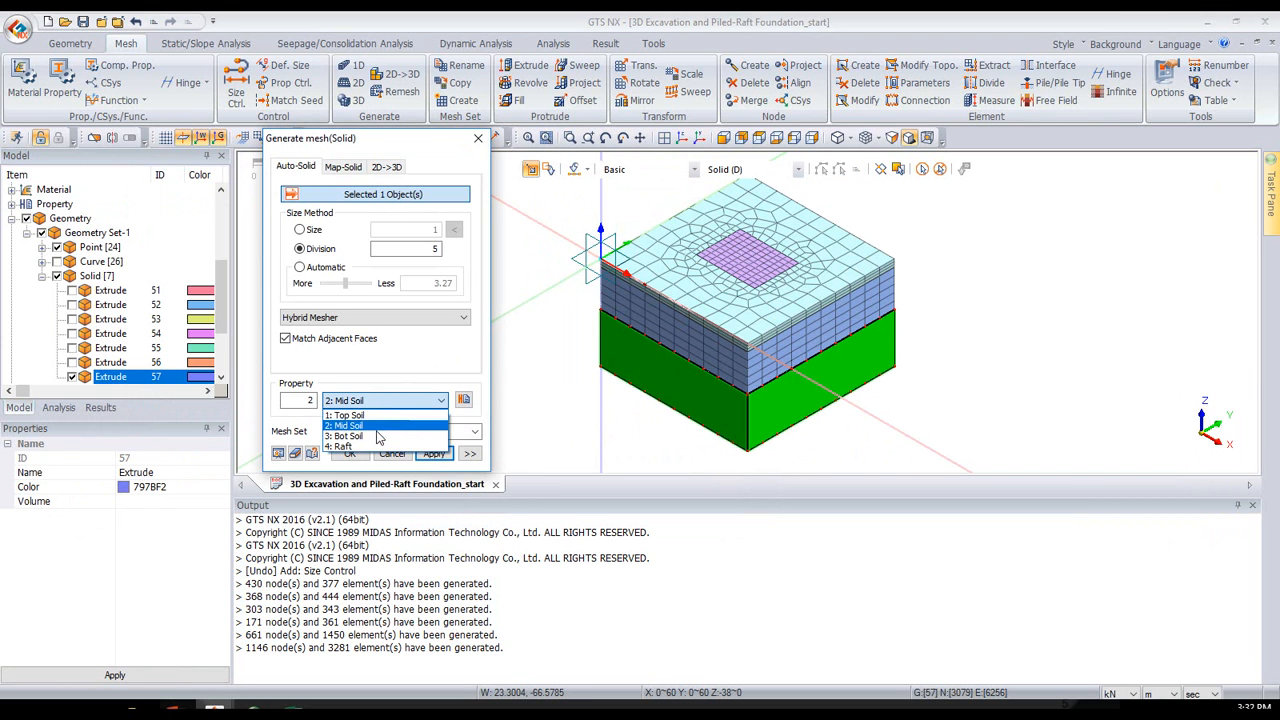
pyautogui.click(378, 437)
pyautogui.moveTo(378, 431); pyautogui.dragTo(336, 445)
pyautogui.write('bot soil')
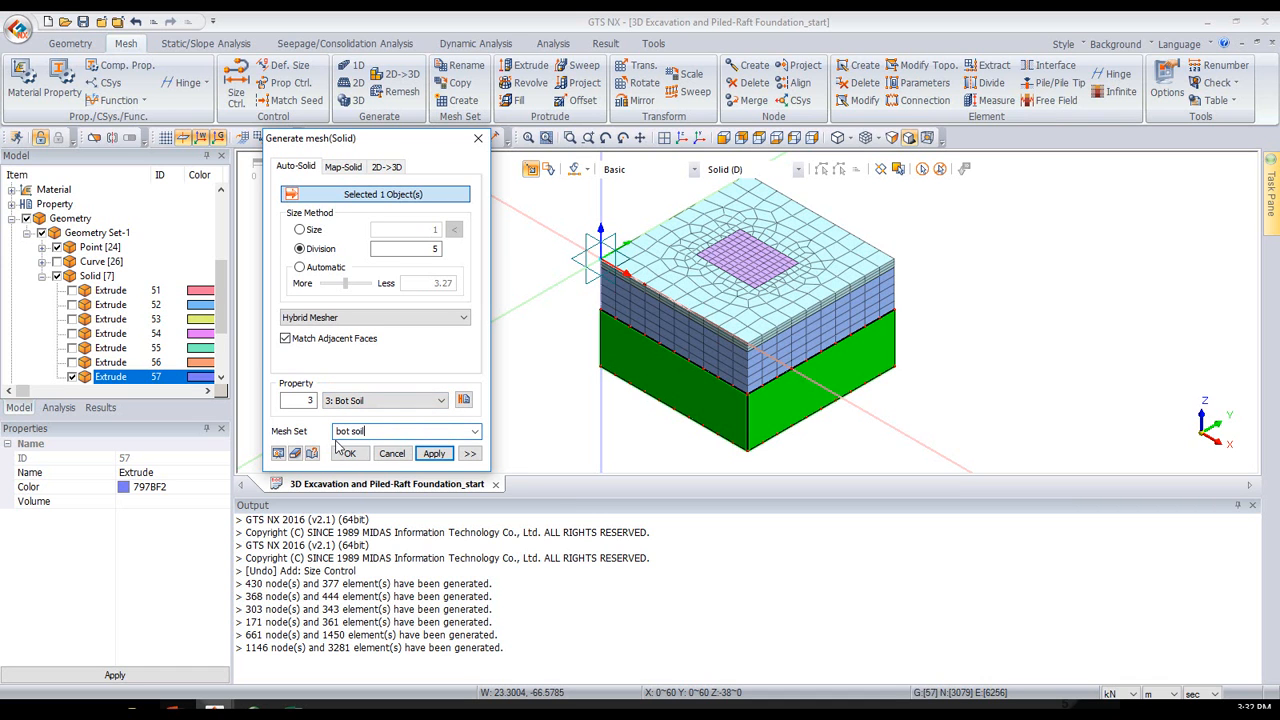
pyautogui.click(345, 453)
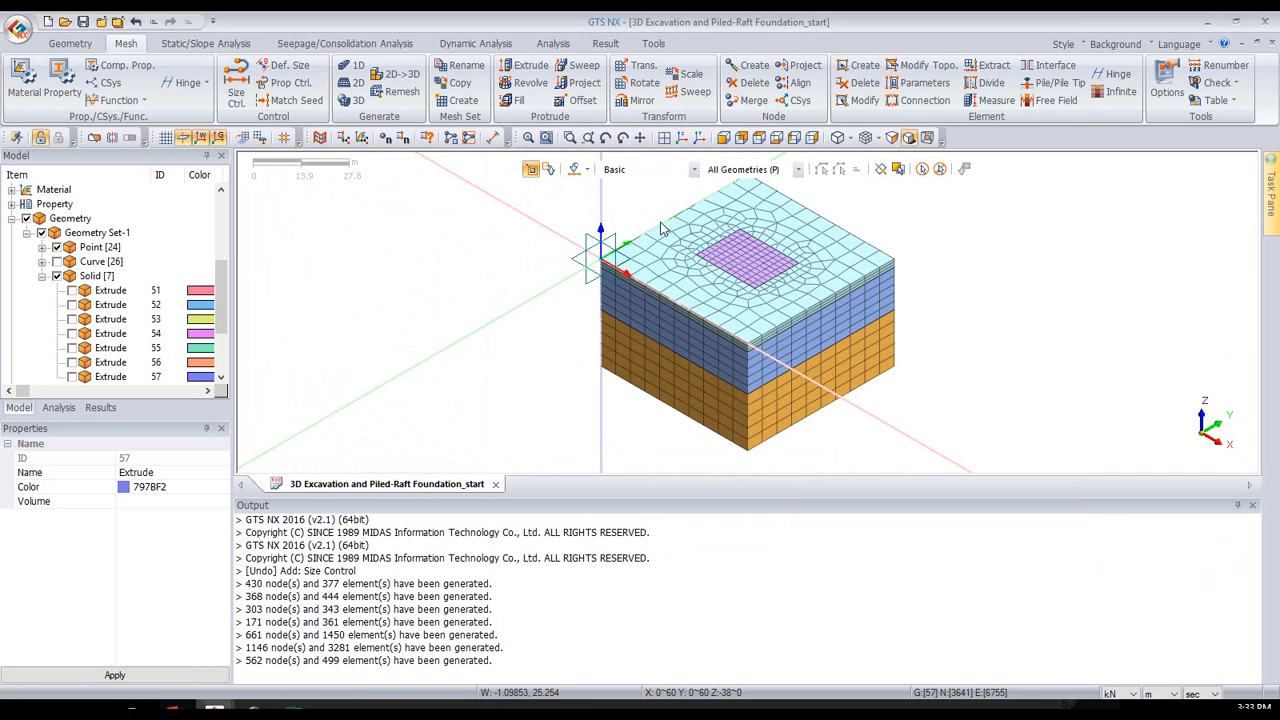
# - Check the mesh topology for free faces and examine the highlighted faces around and inside the model
pyautogui.moveTo(694, 252); pyautogui.dragTo(746, 275, button='middle')
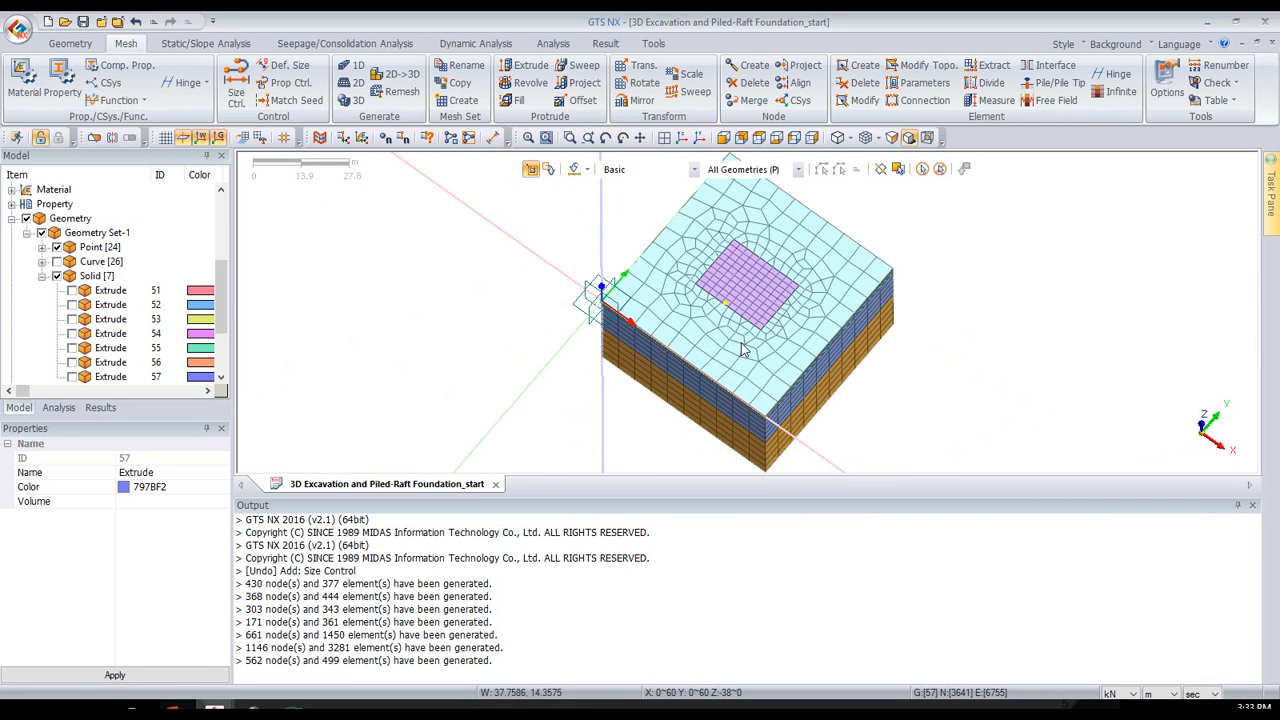
pyautogui.scroll(4, 745, 350)
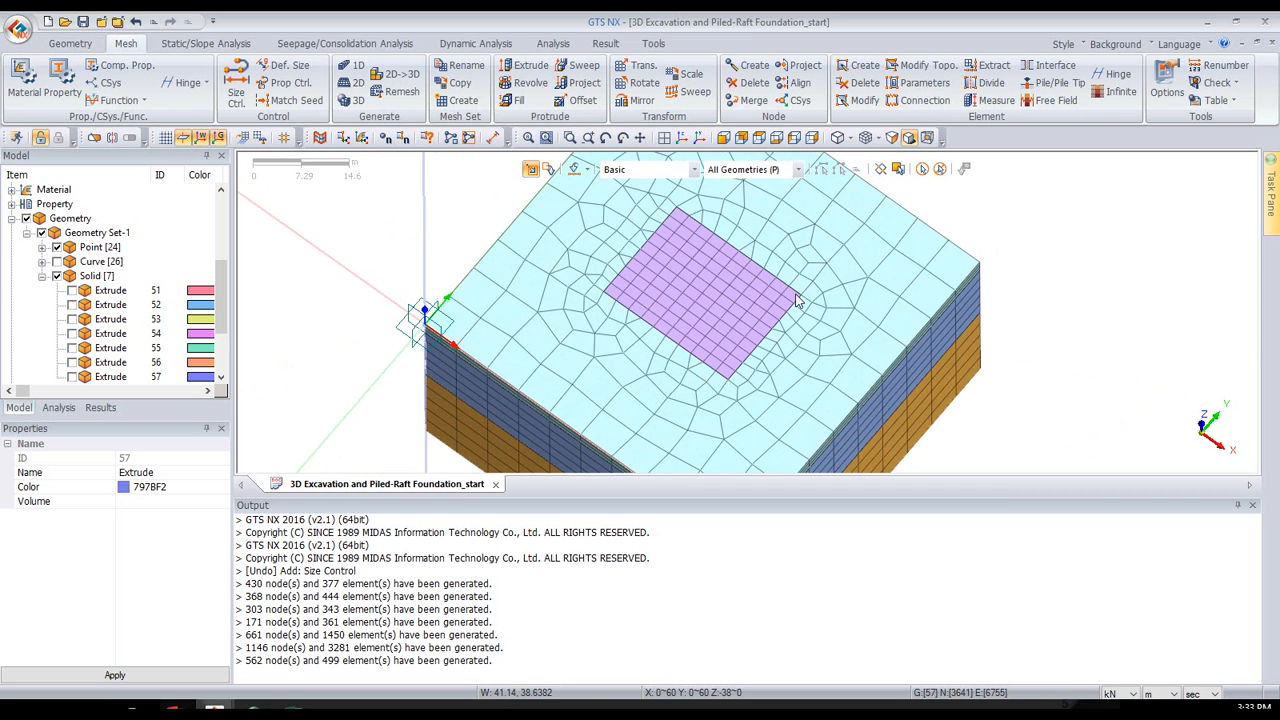
pyautogui.scroll(3, 797, 300)
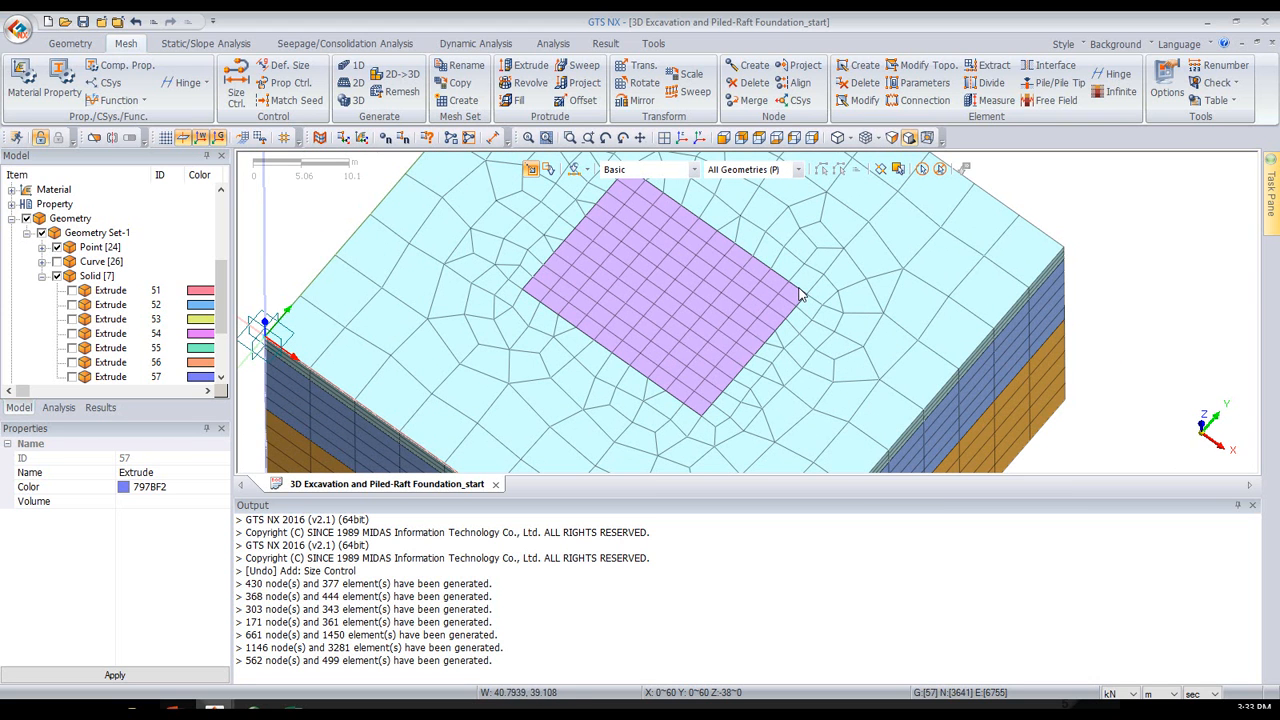
pyautogui.moveTo(649, 388); pyautogui.dragTo(628, 333, button='middle')
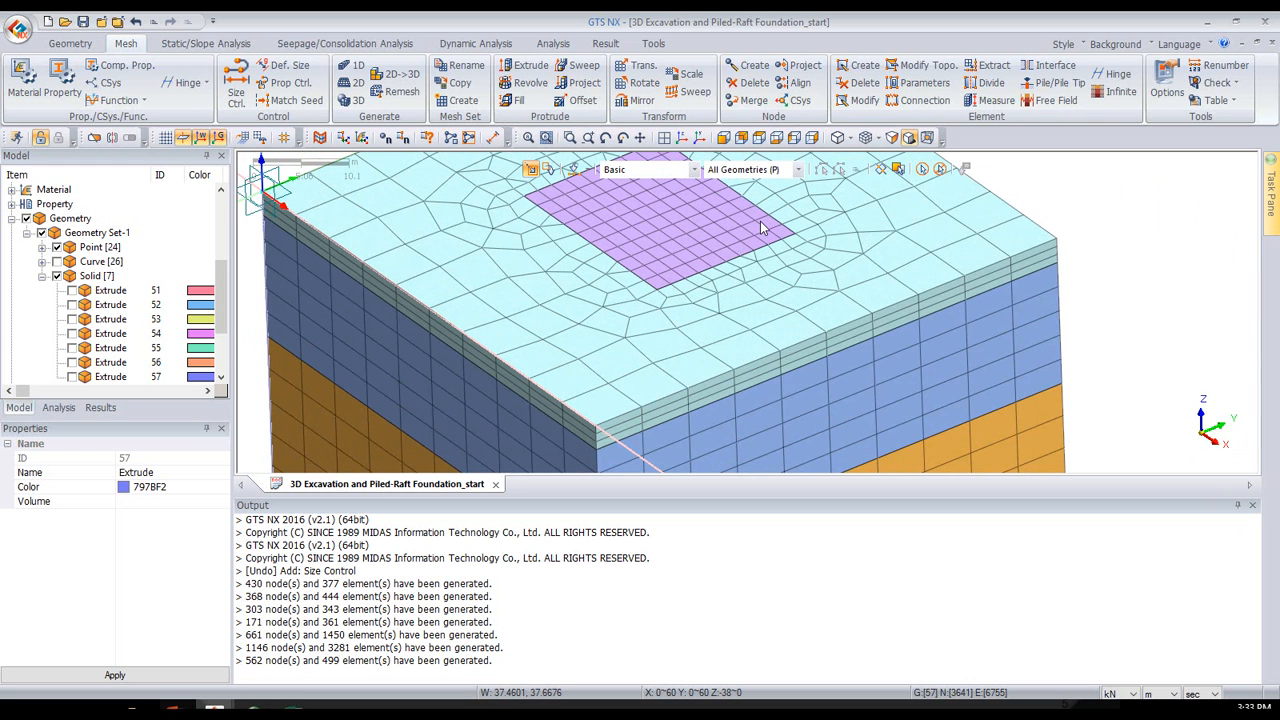
pyautogui.click(1230, 83)
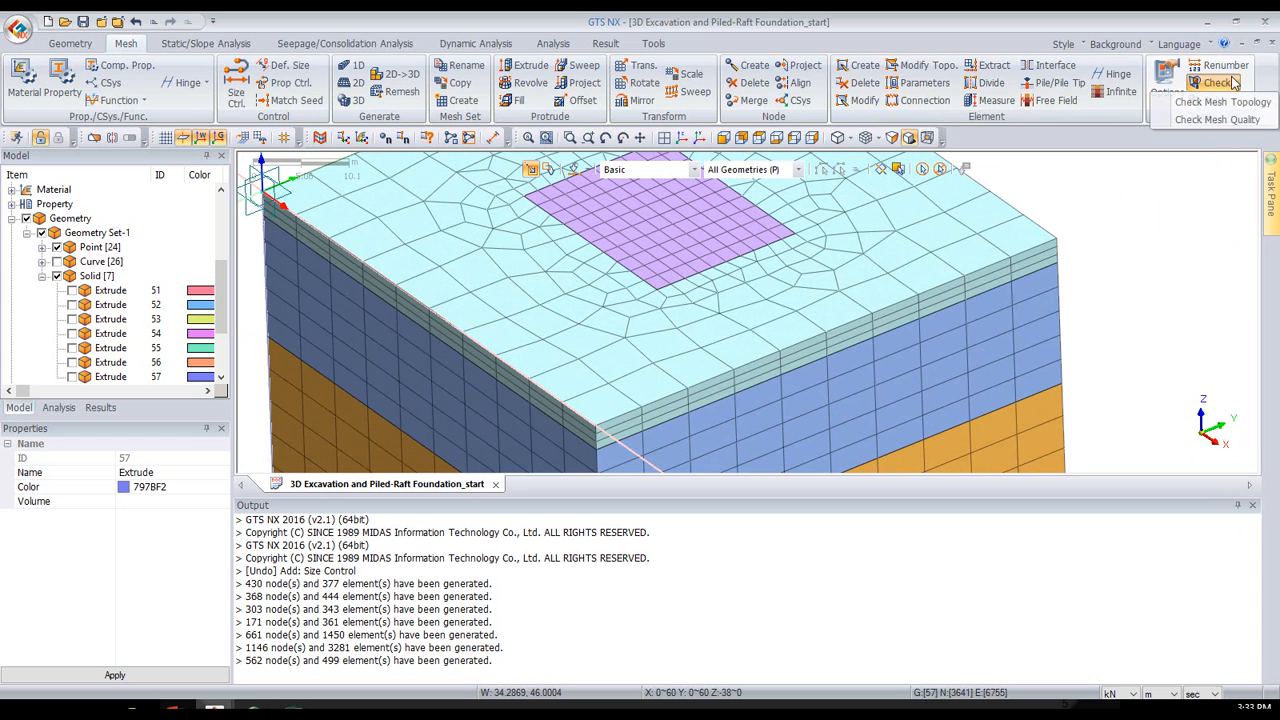
pyautogui.click(1220, 103)
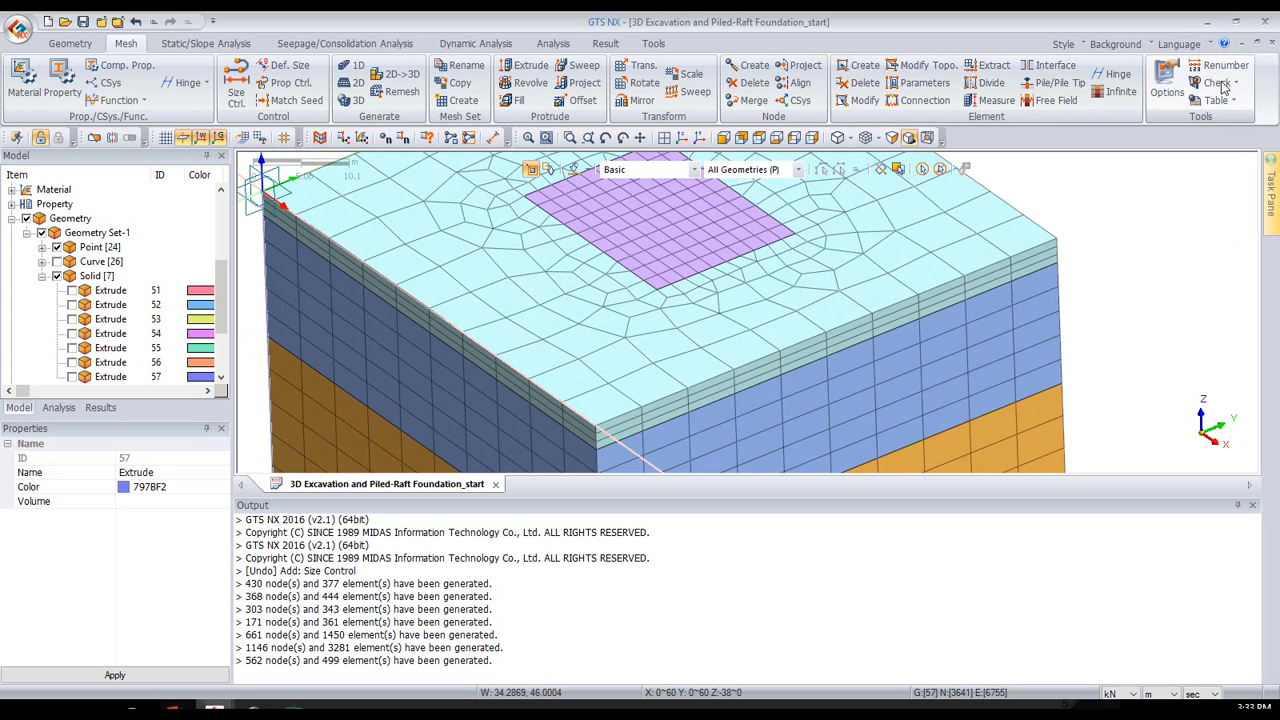
pyautogui.moveTo(1243, 148); pyautogui.dragTo(216, 213)
pyautogui.click(130, 338)
pyautogui.click(205, 431)
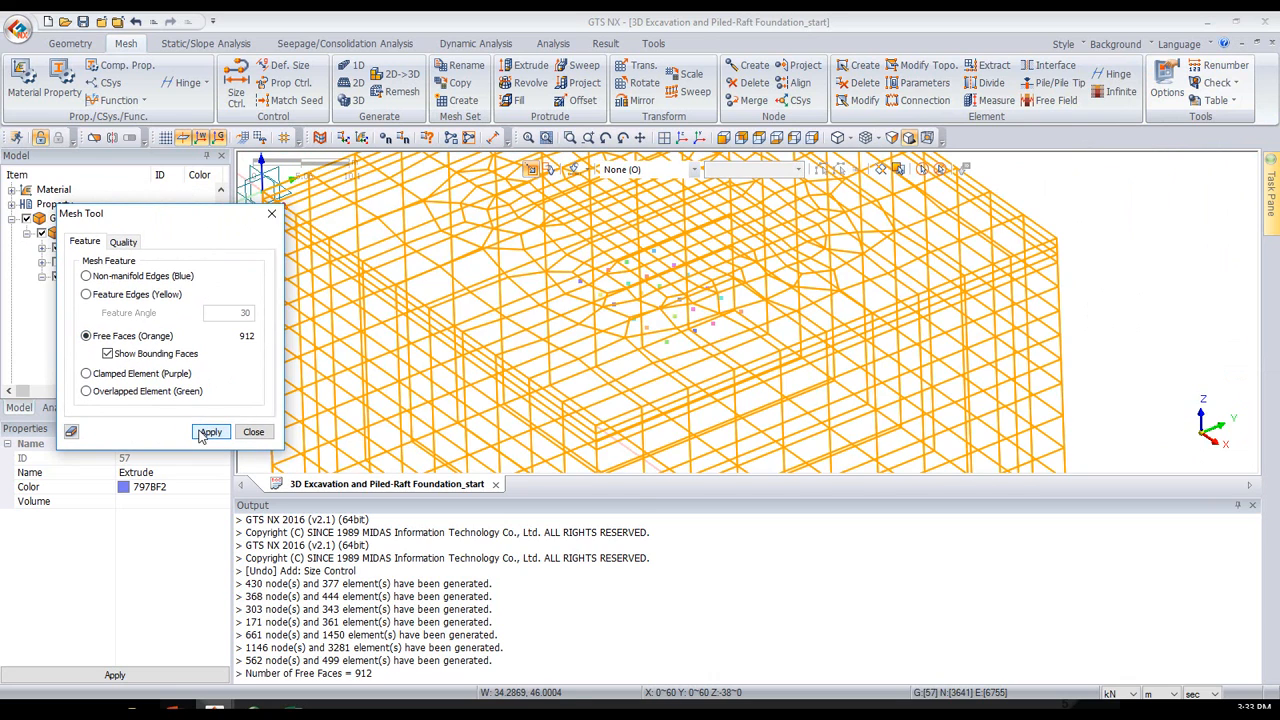
pyautogui.moveTo(776, 267); pyautogui.dragTo(809, 274, button='middle')
pyautogui.scroll(-4, 823, 257)
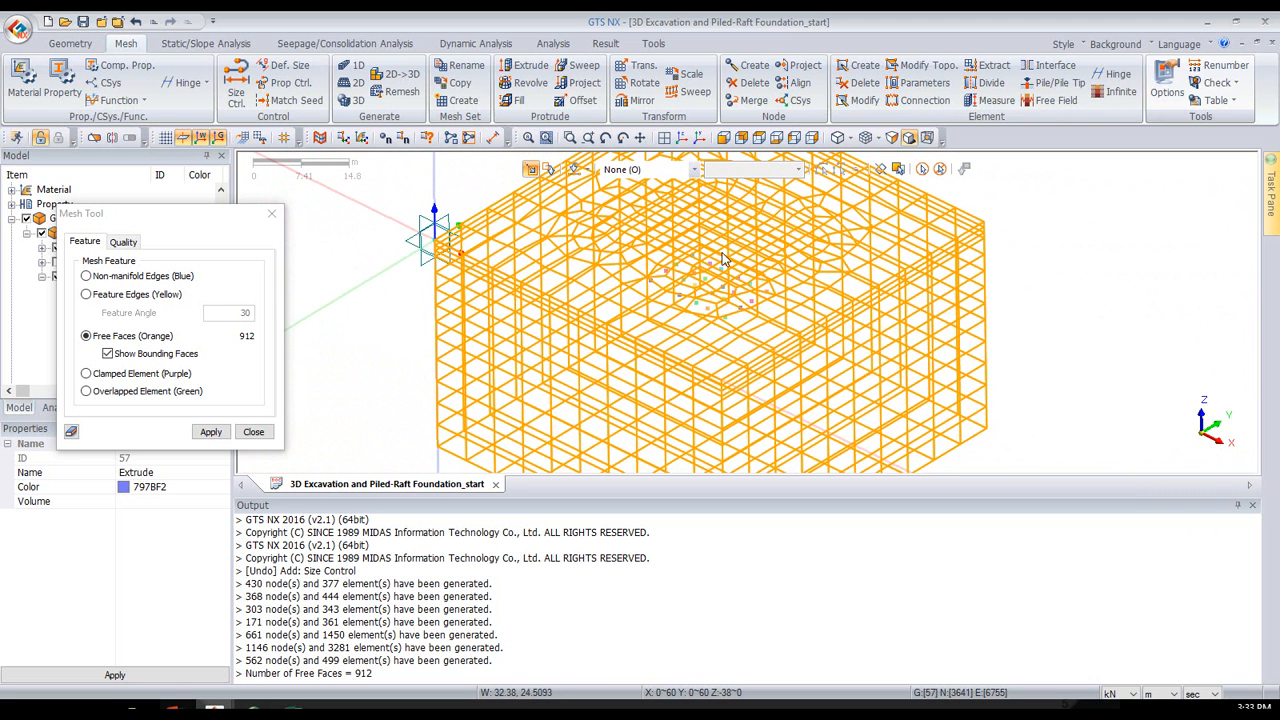
pyautogui.moveTo(817, 256); pyautogui.dragTo(832, 235, button='middle')
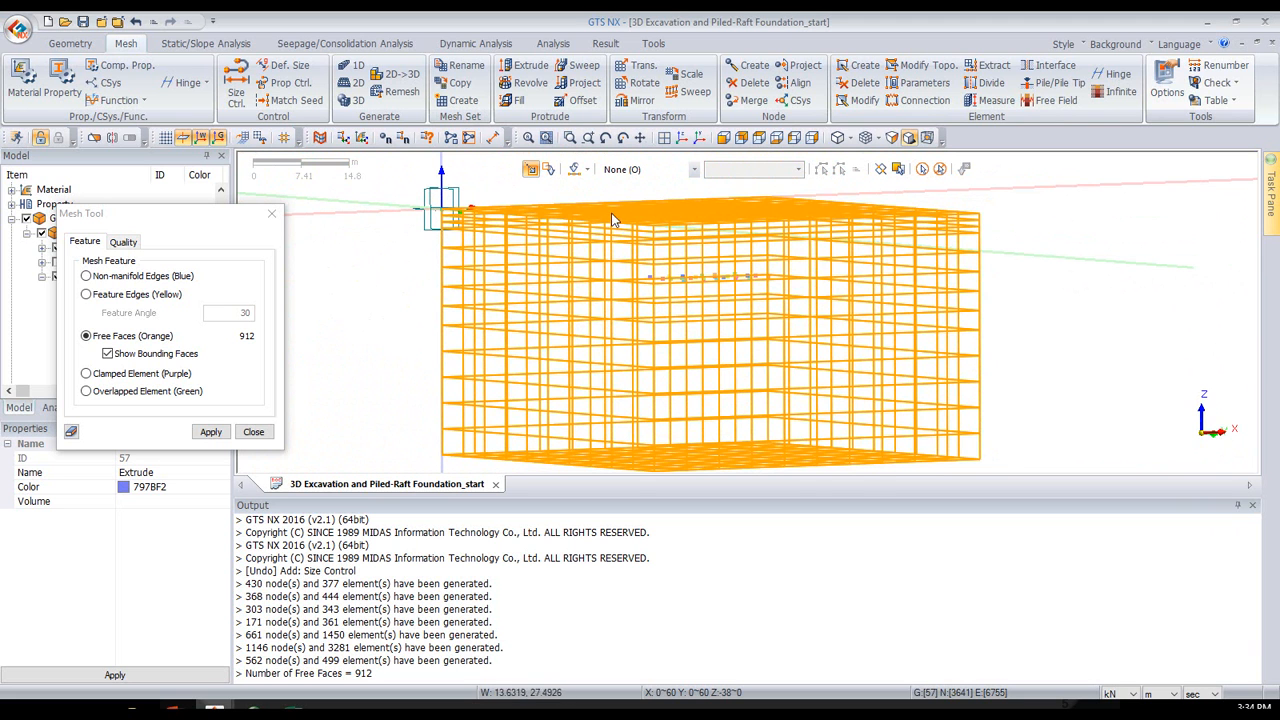
pyautogui.moveTo(752, 308); pyautogui.dragTo(727, 323, button='middle')
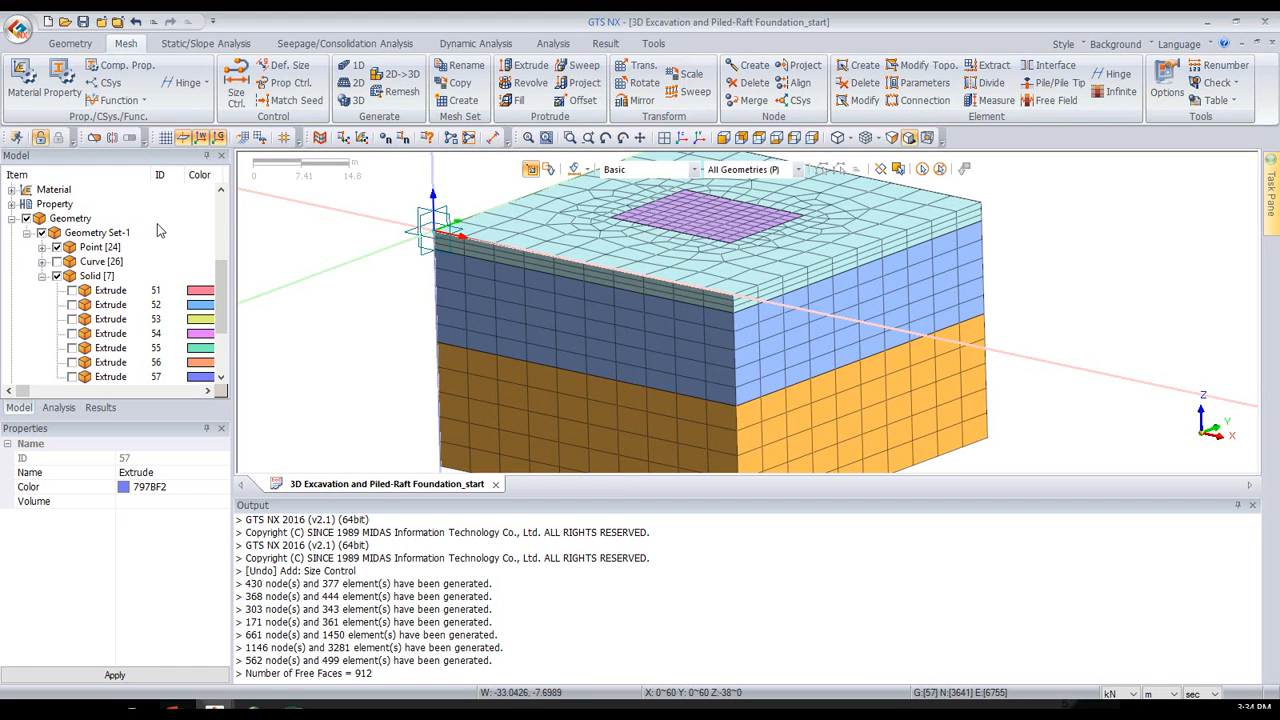
# - Hide all meshes and the outer soil solids 55, 56 and 57, leaving only excavation solids 51 to 54 shown
pyautogui.click(56, 278)
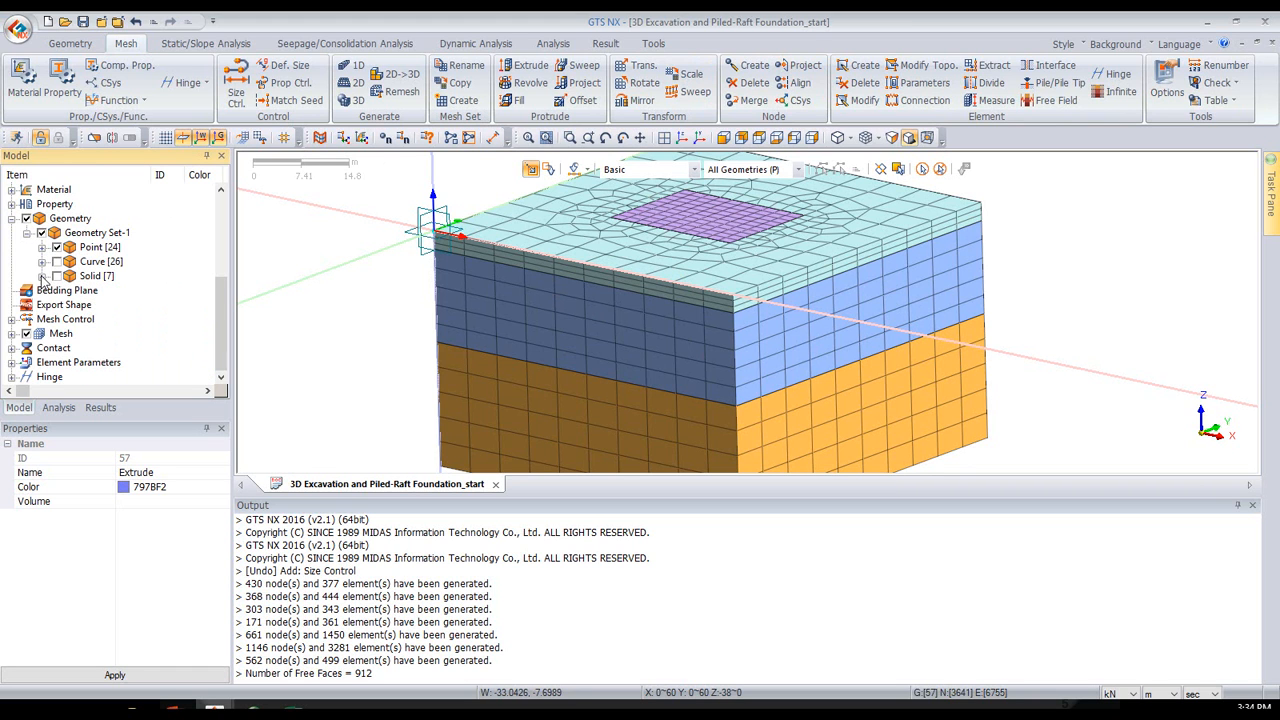
pyautogui.click(57, 277)
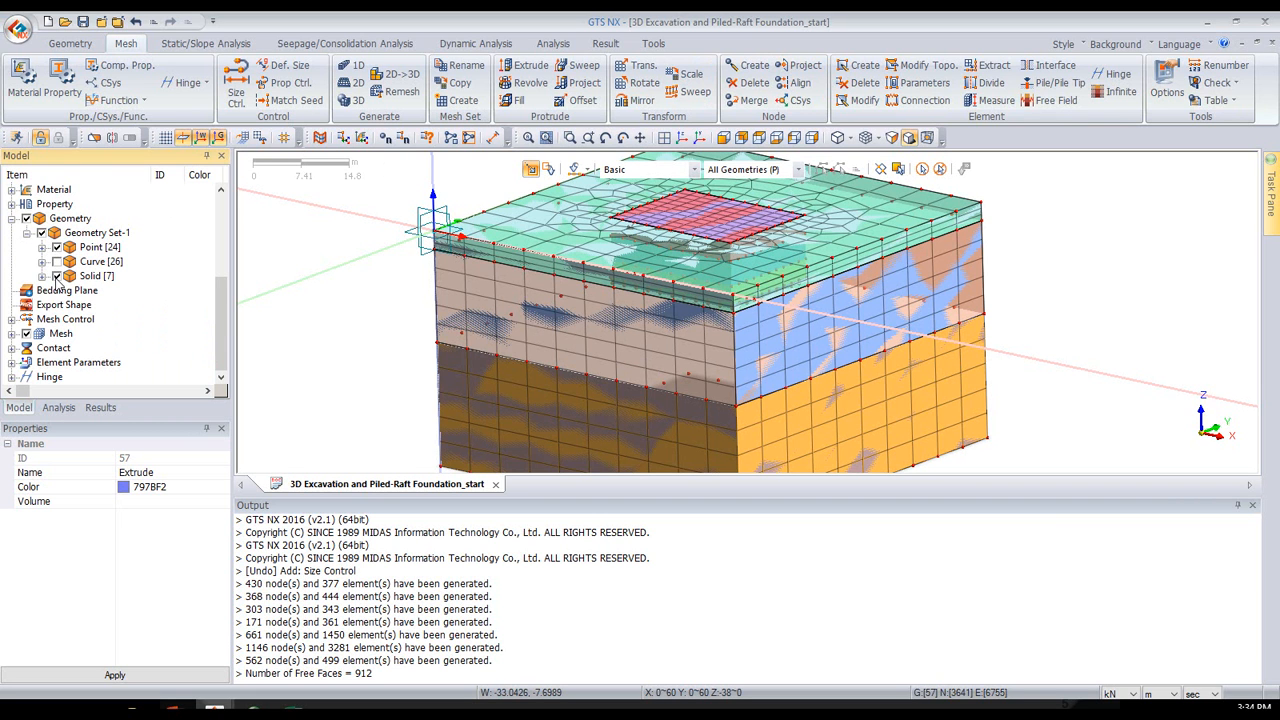
pyautogui.click(27, 334)
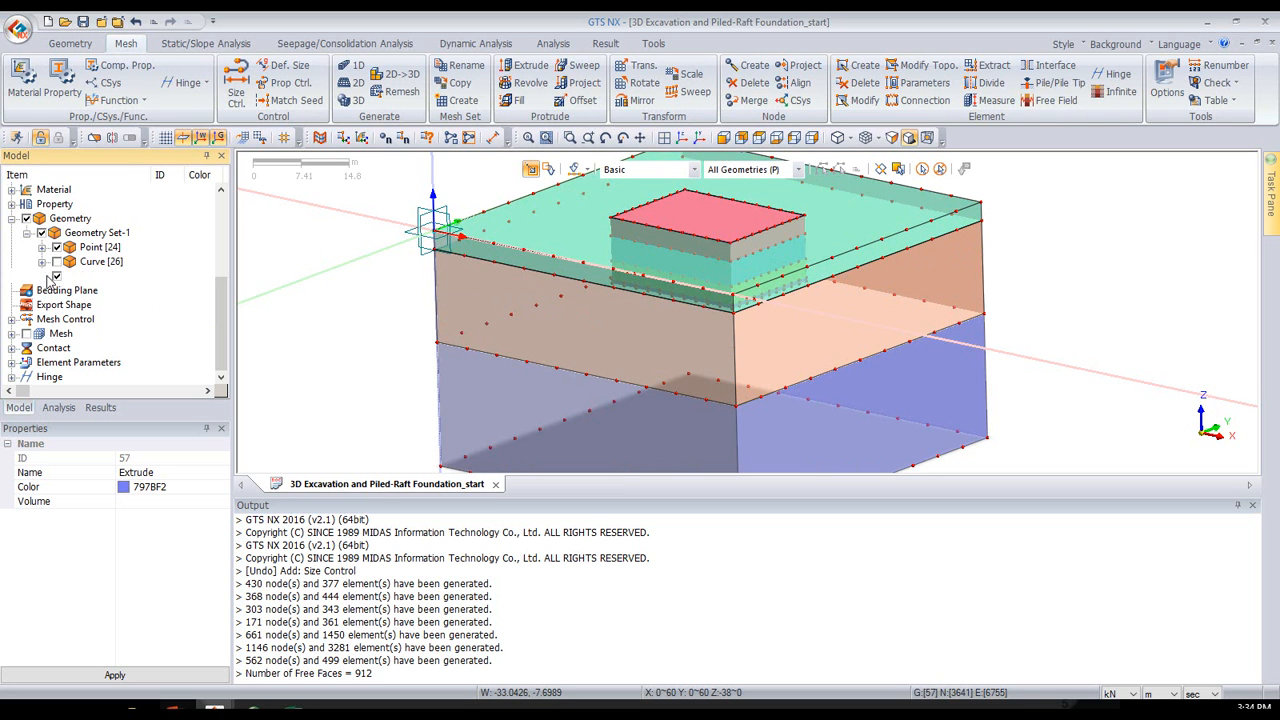
pyautogui.click(468, 258)
pyautogui.click(480, 372)
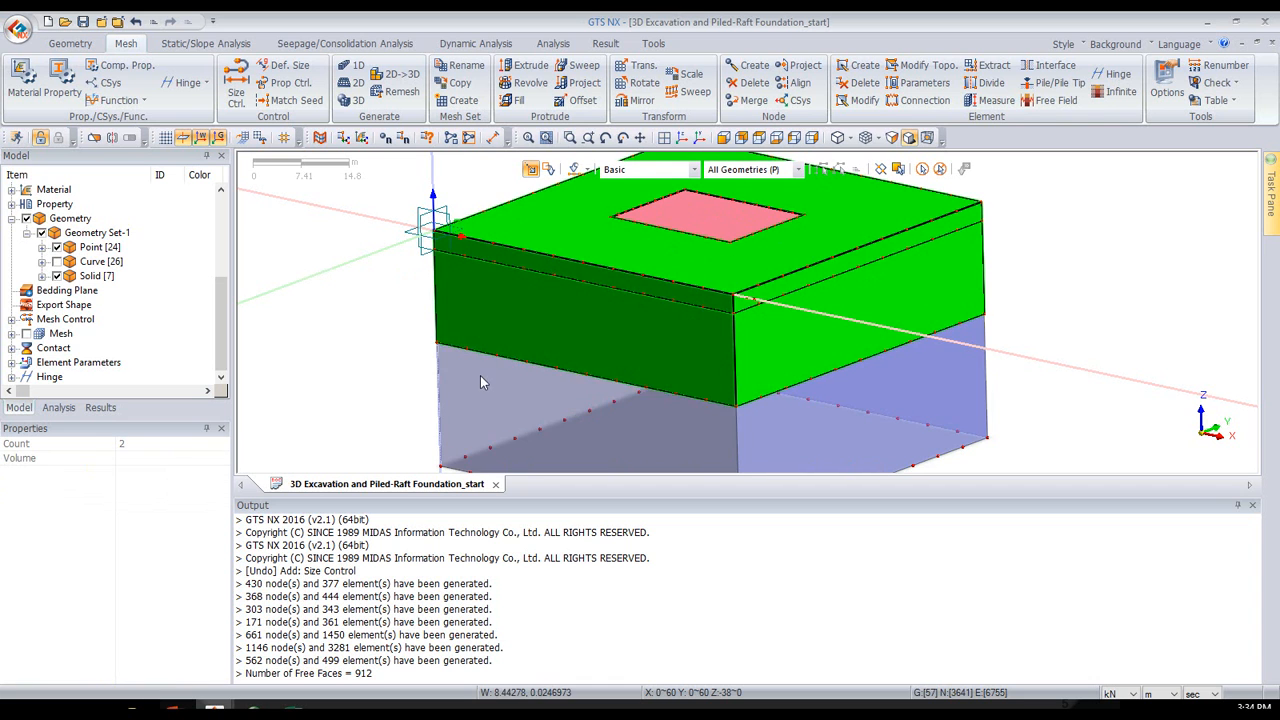
pyautogui.click(480, 375)
pyautogui.click(42, 276)
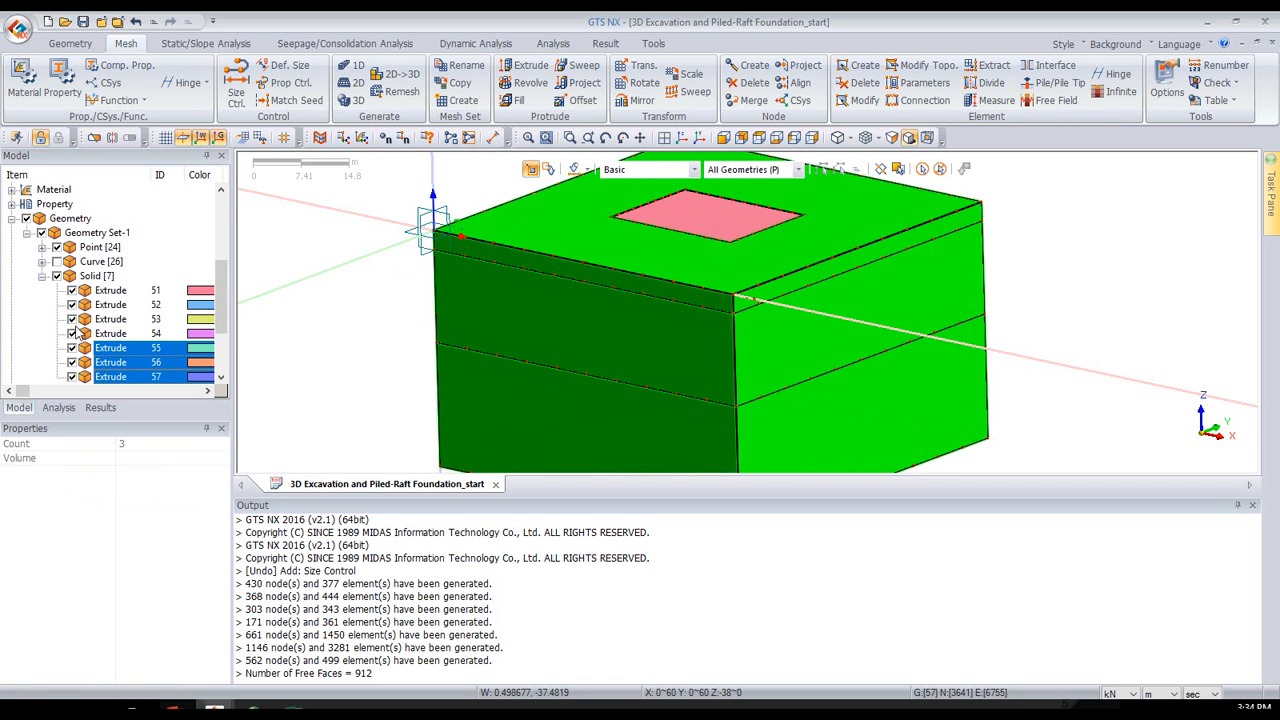
pyautogui.press('space')
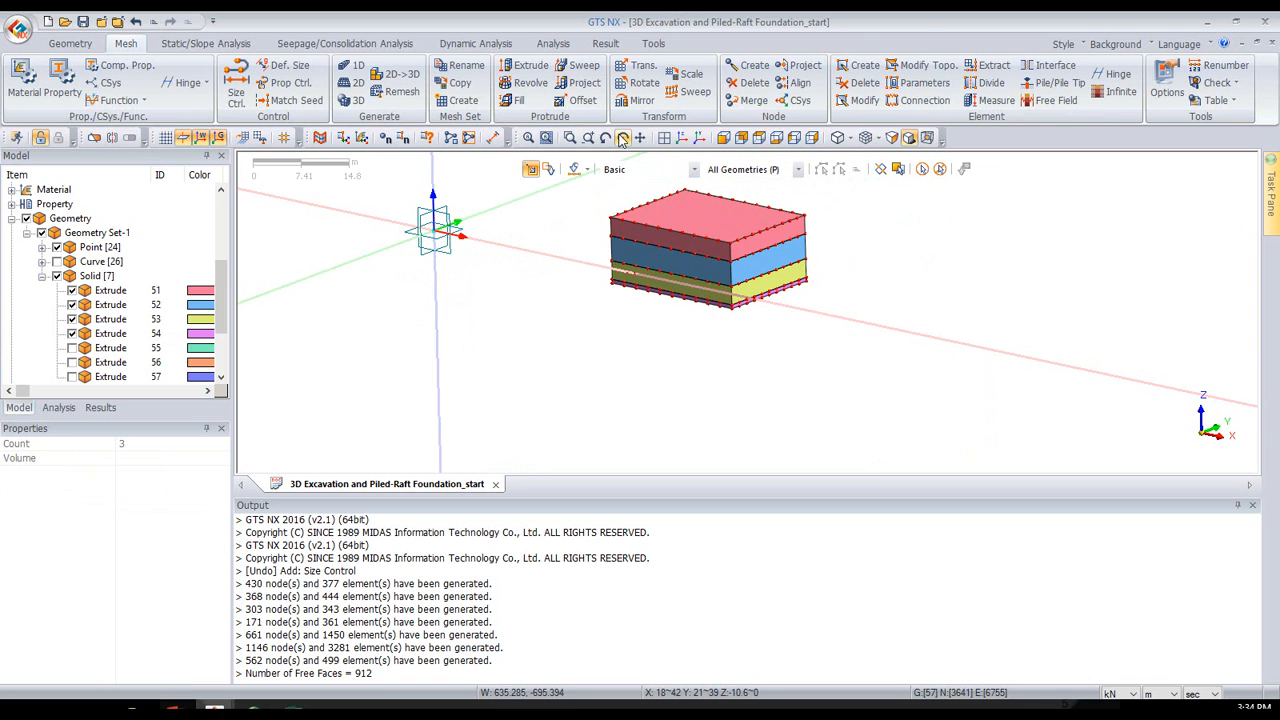
# - Set up element extraction from geometry faces with the Wall property and a mesh set named "wall"
pyautogui.click(982, 68)
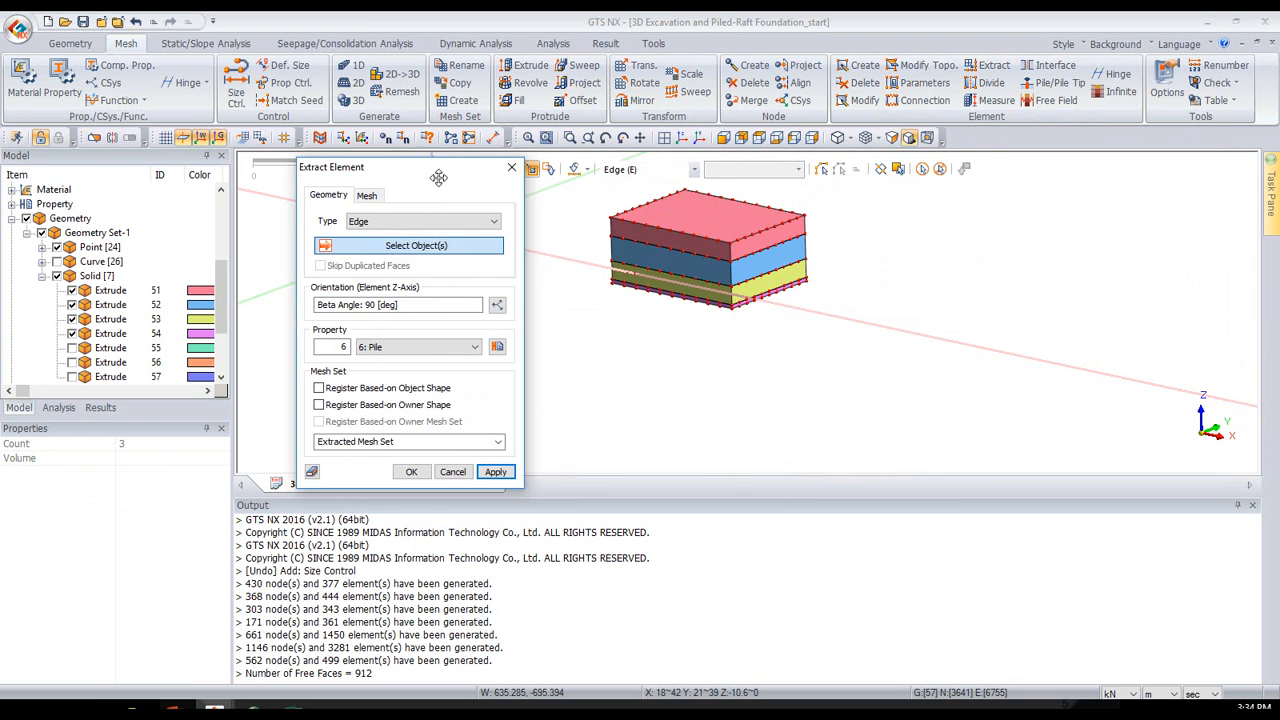
pyautogui.moveTo(437, 176); pyautogui.dragTo(342, 158)
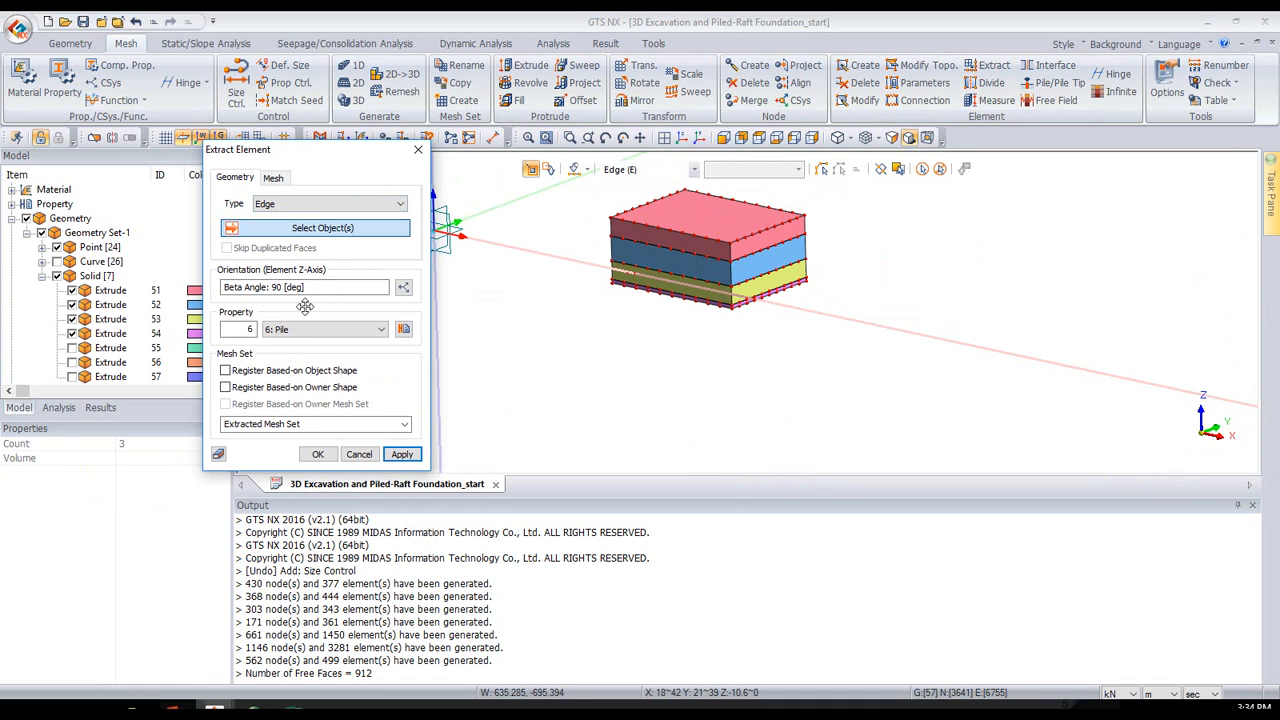
pyautogui.click(264, 205)
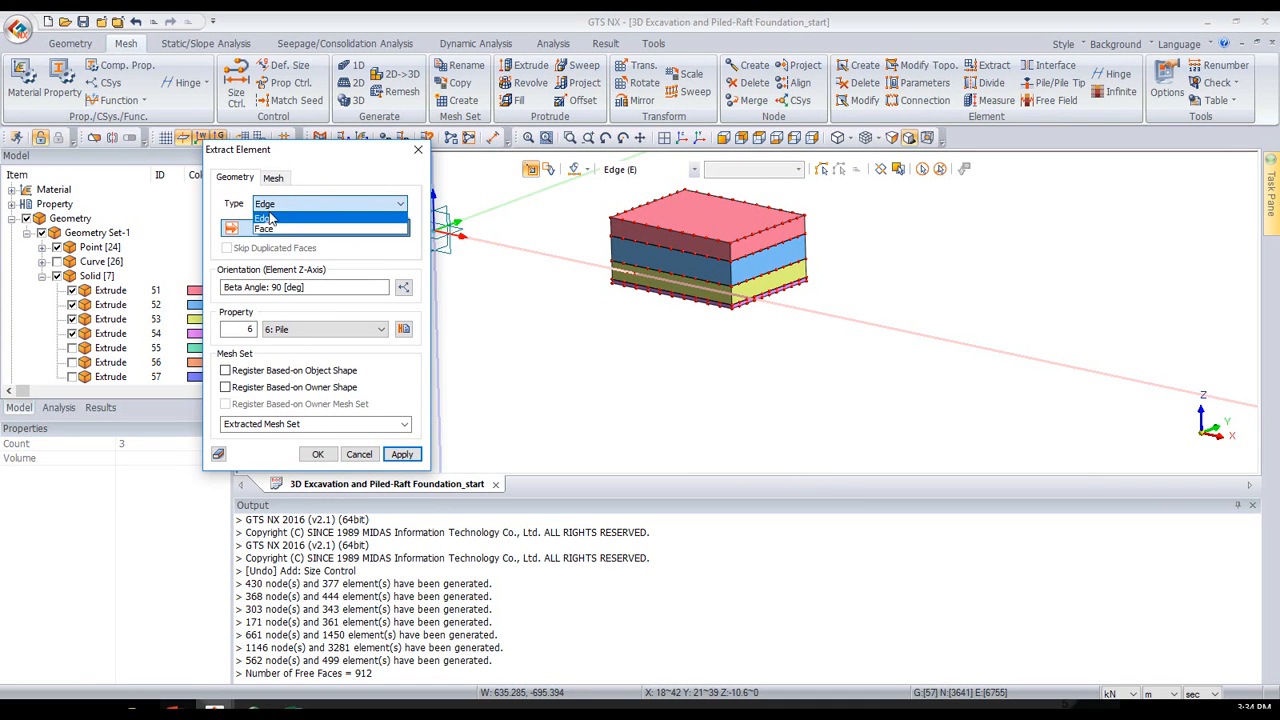
pyautogui.click(276, 228)
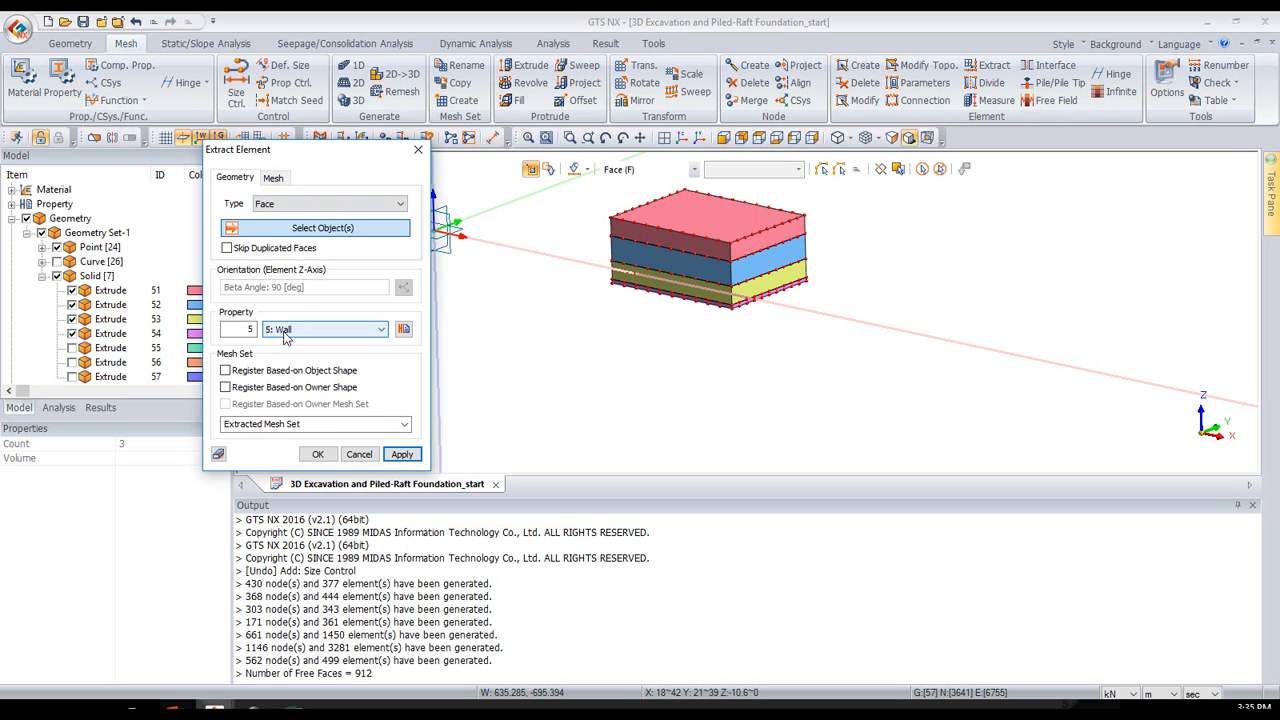
pyautogui.click(305, 422)
pyautogui.write('wall')
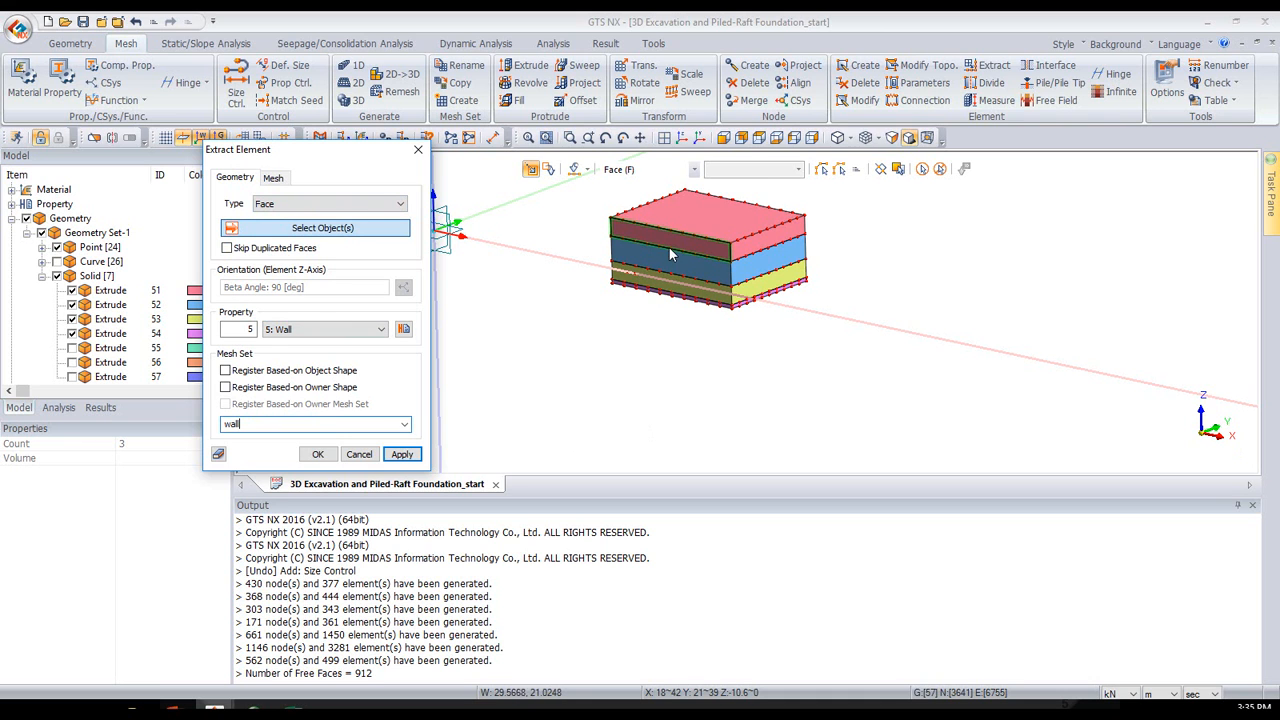
# - Select the vertical side faces of all four excavation layers on the two visible sides for extraction
pyautogui.click(671, 250)
pyautogui.click(680, 265)
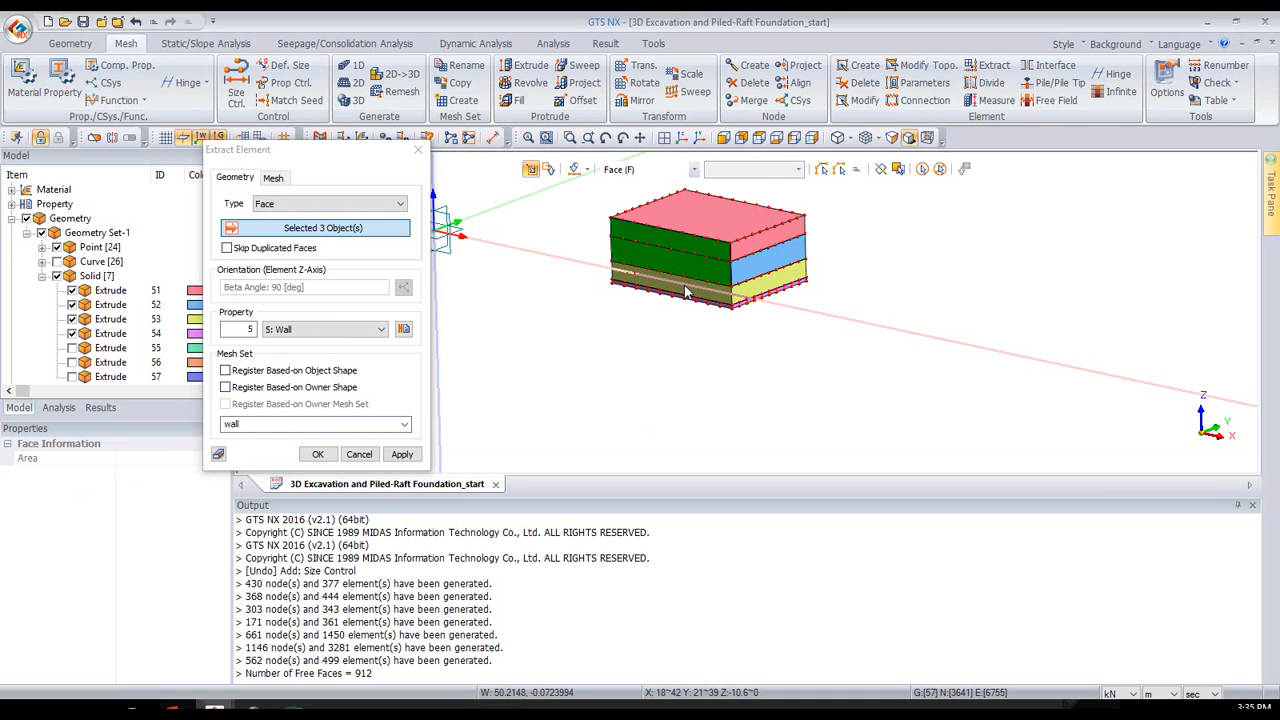
pyautogui.click(695, 288)
pyautogui.click(700, 300)
pyautogui.click(770, 240)
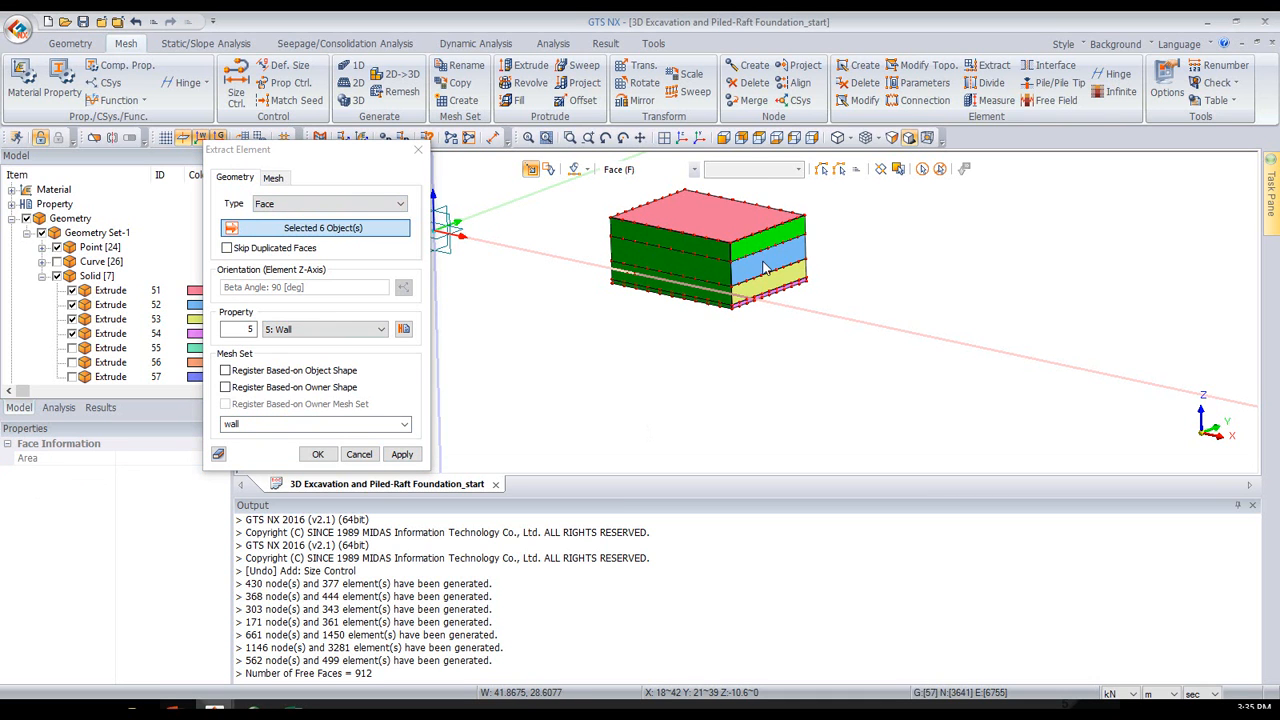
pyautogui.click(766, 262)
pyautogui.click(768, 289)
pyautogui.click(787, 286)
# - Add the vertical faces on the two remaining sides of the excavation solids and extract the wall elements
pyautogui.moveTo(836, 288); pyautogui.dragTo(552, 381, button='middle')
pyautogui.click(703, 256)
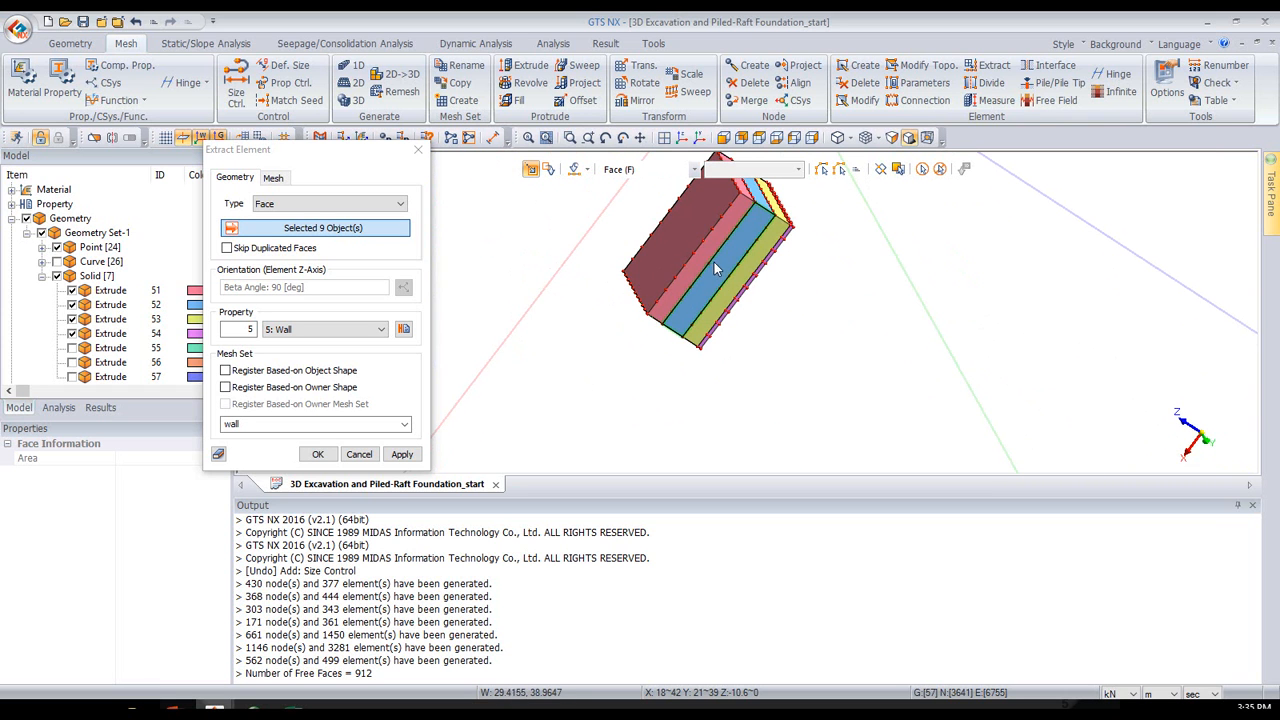
pyautogui.click(715, 266)
pyautogui.click(715, 268)
pyautogui.click(743, 292)
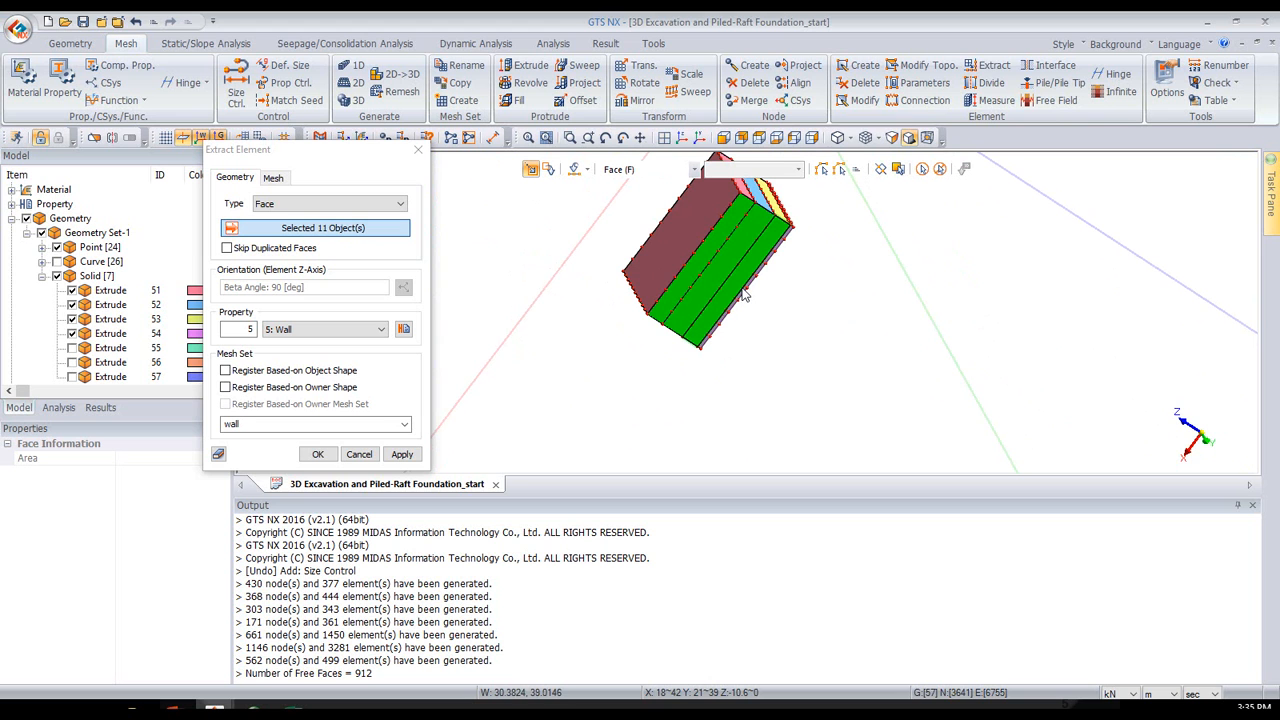
pyautogui.click(747, 293)
pyautogui.moveTo(950, 242); pyautogui.dragTo(719, 293, button='middle')
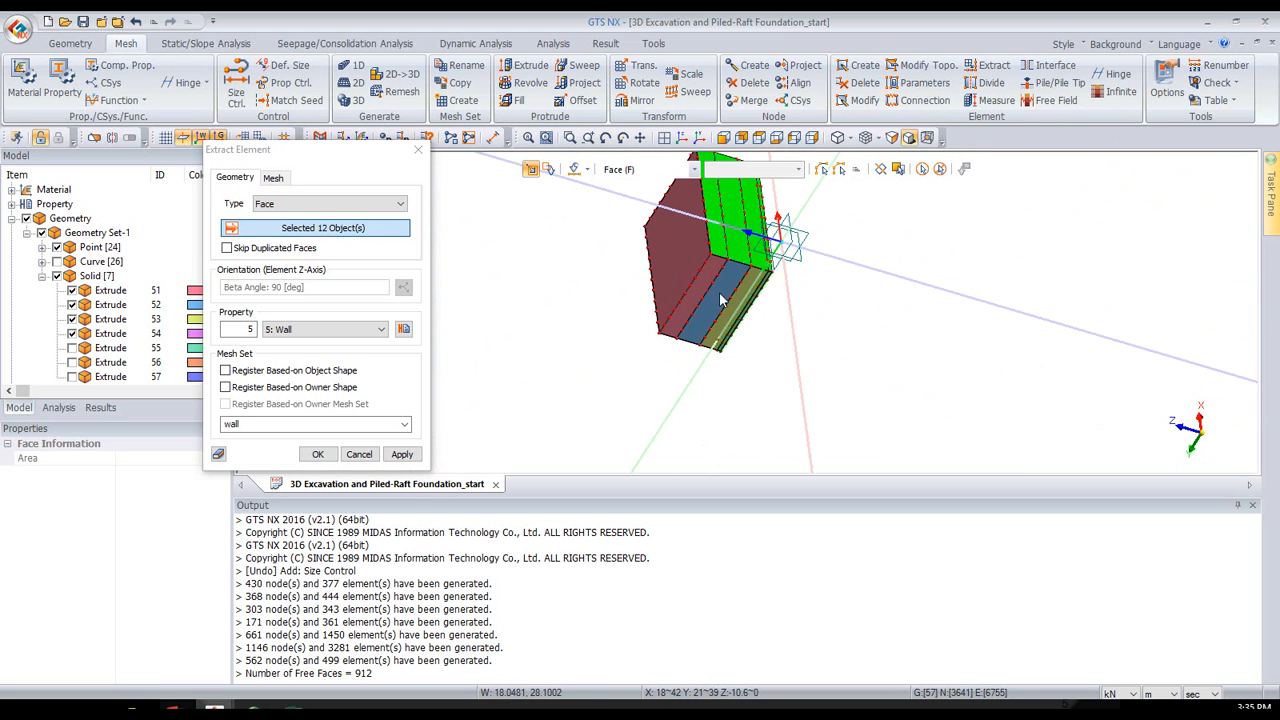
pyautogui.click(702, 282)
pyautogui.click(719, 282)
pyautogui.click(738, 292)
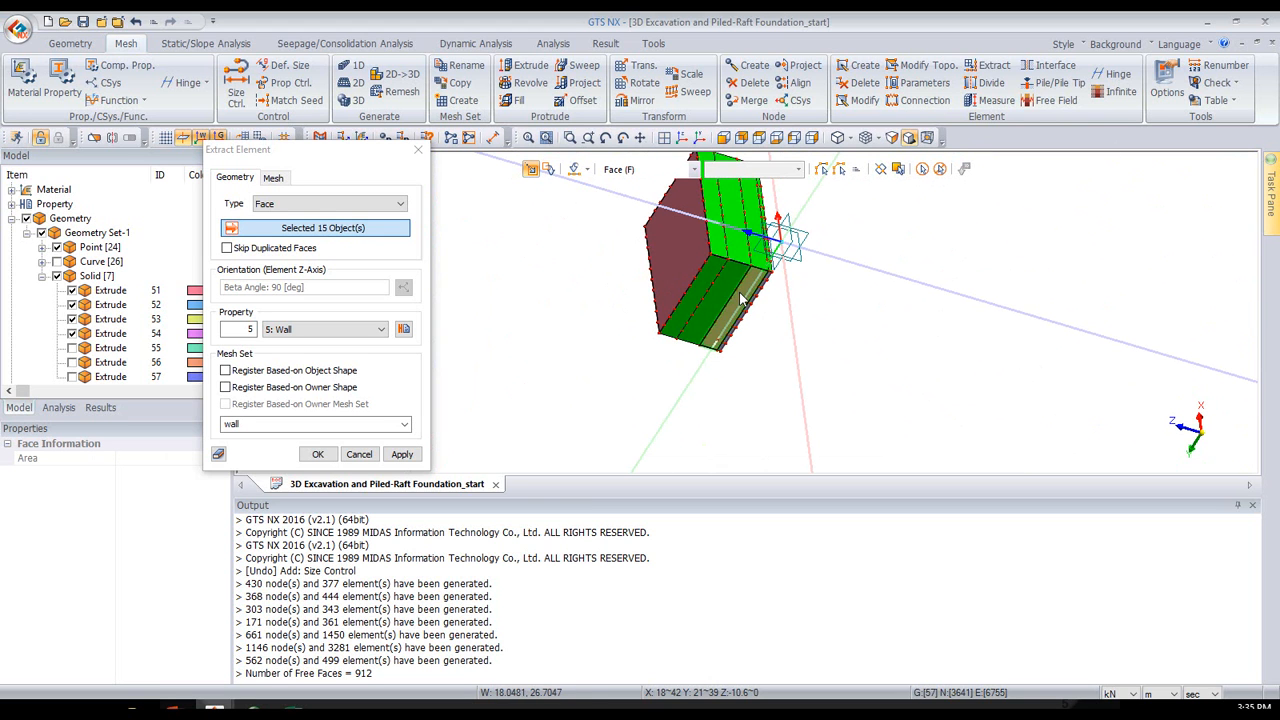
pyautogui.click(753, 304)
pyautogui.moveTo(854, 291); pyautogui.dragTo(598, 224, button='middle')
pyautogui.click(325, 454)
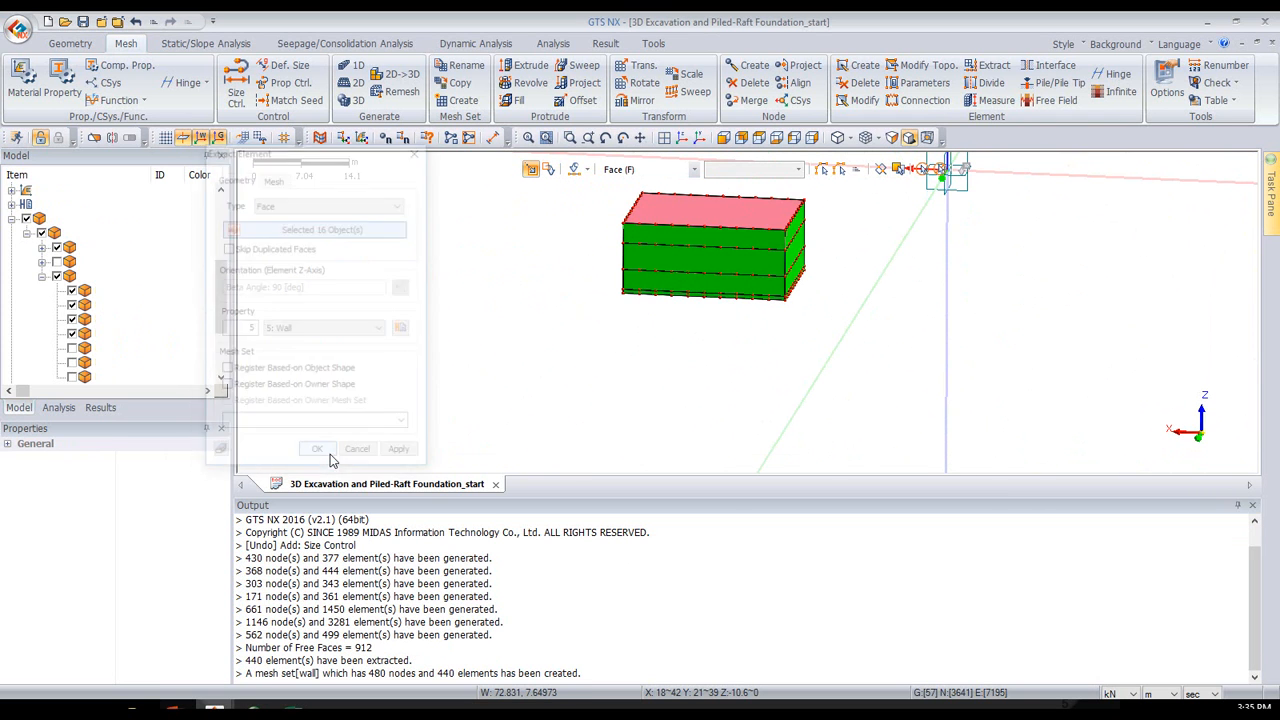
# - Hide all the solids and show the extracted wall mesh alone in an isometric view
pyautogui.scroll(4, 710, 215)
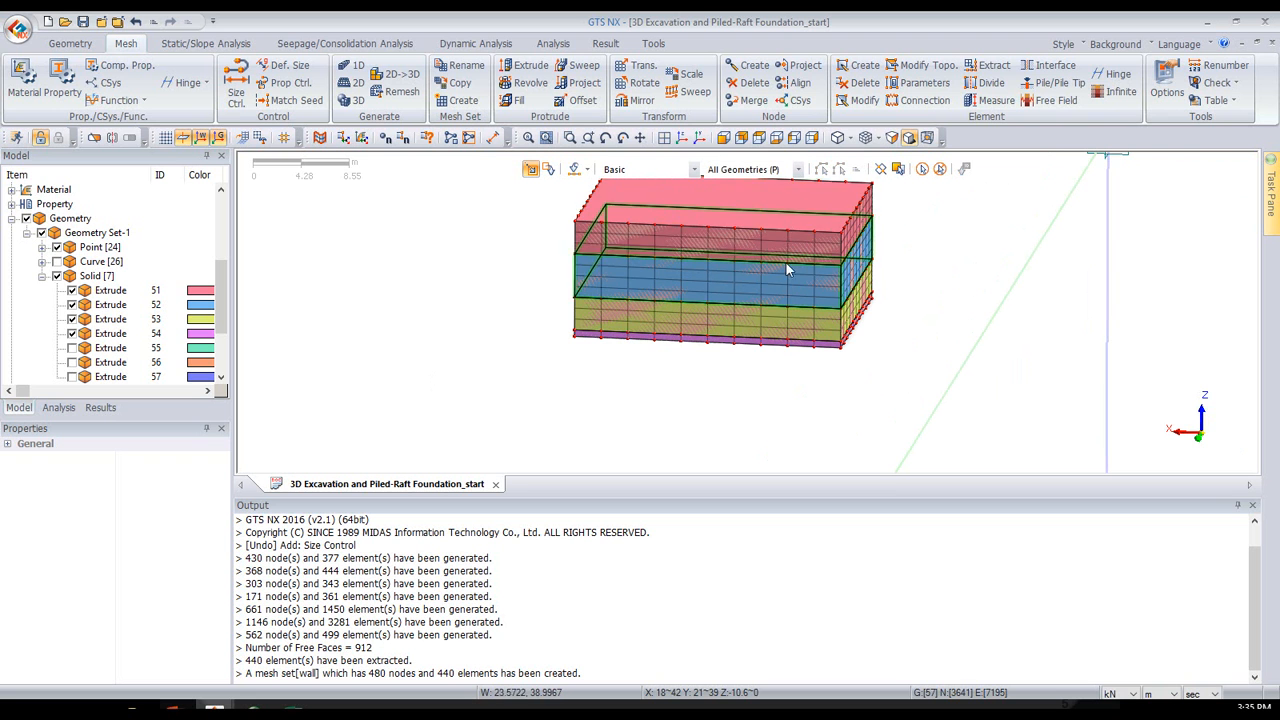
pyautogui.click(57, 276)
pyautogui.moveTo(942, 292); pyautogui.dragTo(1009, 331, button='middle')
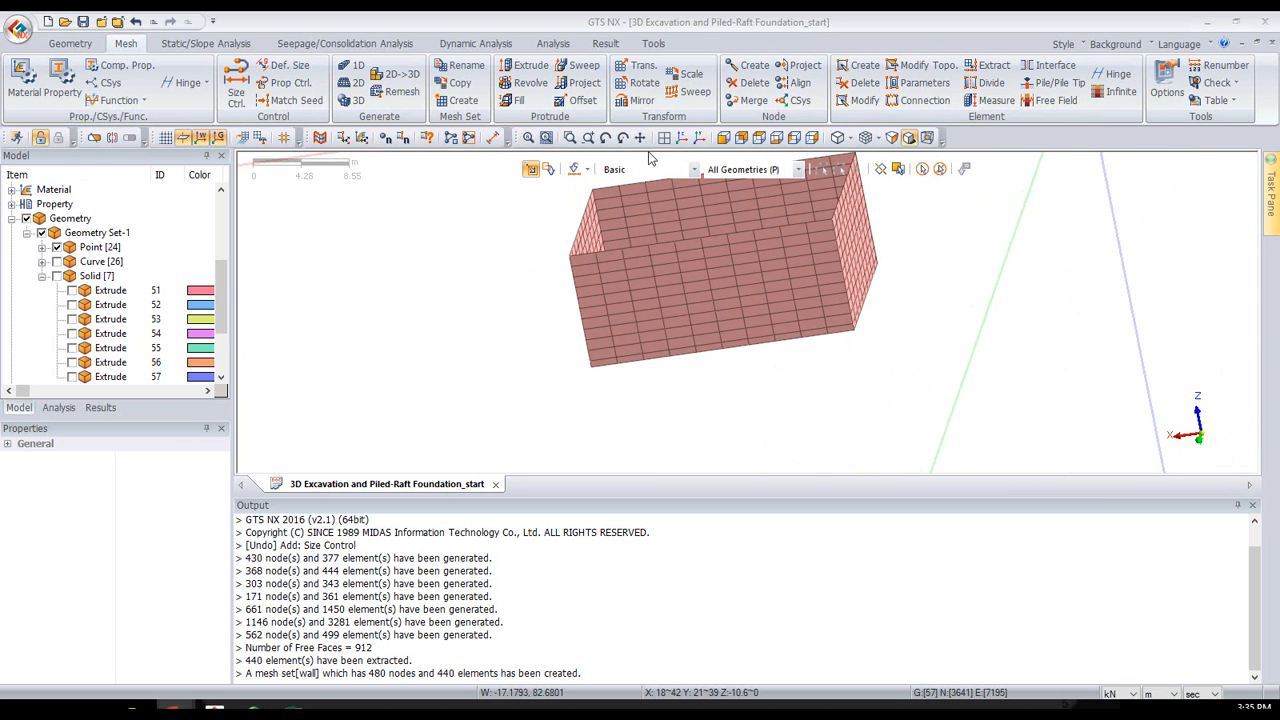
pyautogui.click(681, 137)
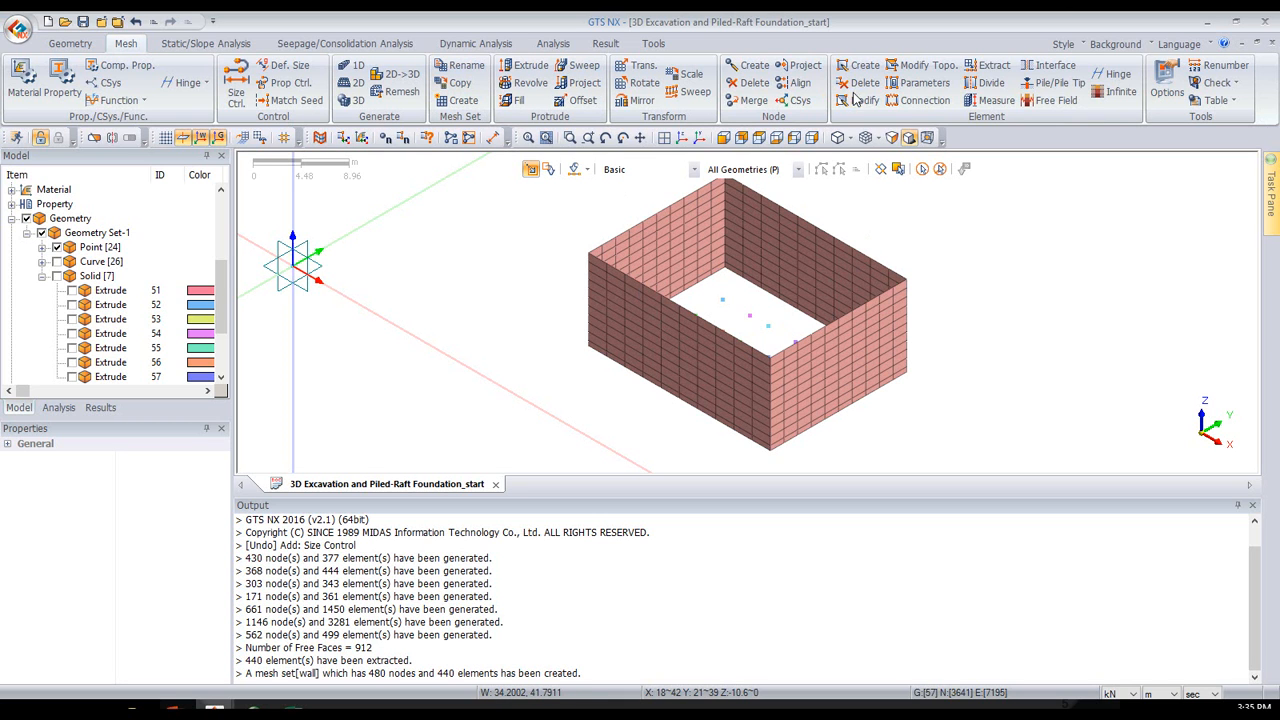
# - Start creating a plane interface from the element boundary, with its property parameters defined through the Wizard
pyautogui.click(1045, 67)
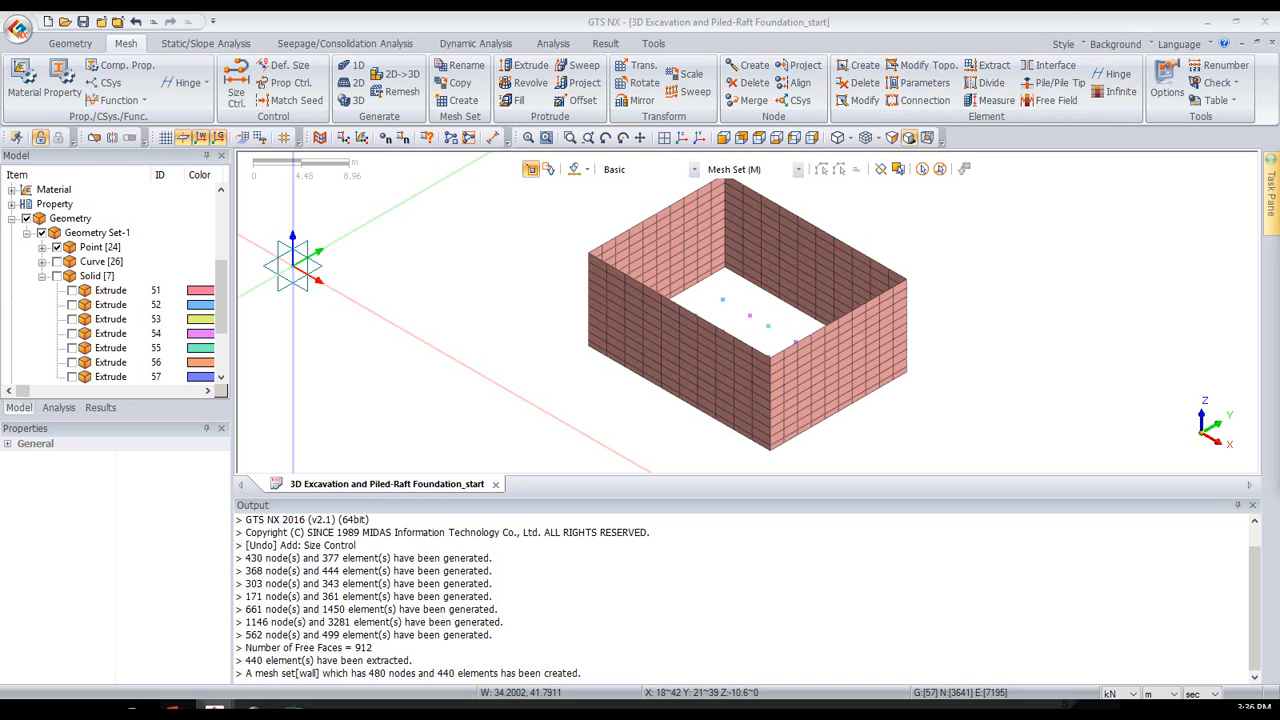
pyautogui.moveTo(39, 172); pyautogui.dragTo(437, 178)
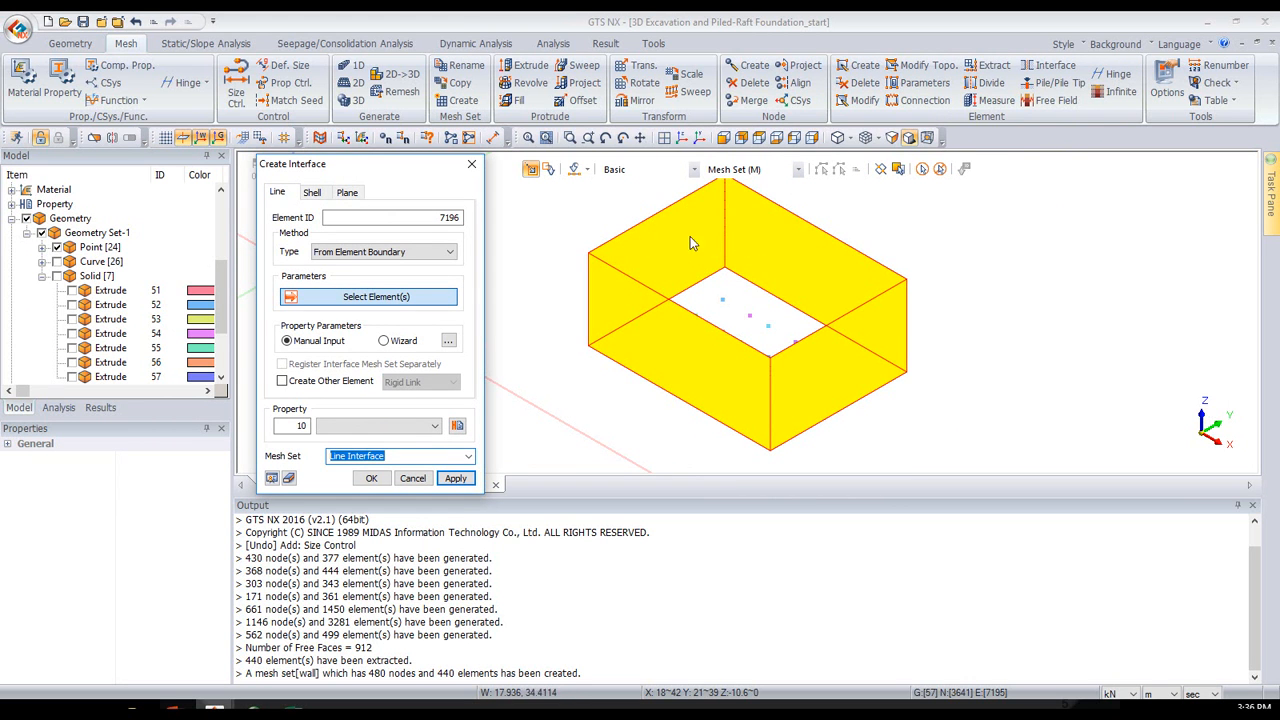
pyautogui.click(347, 193)
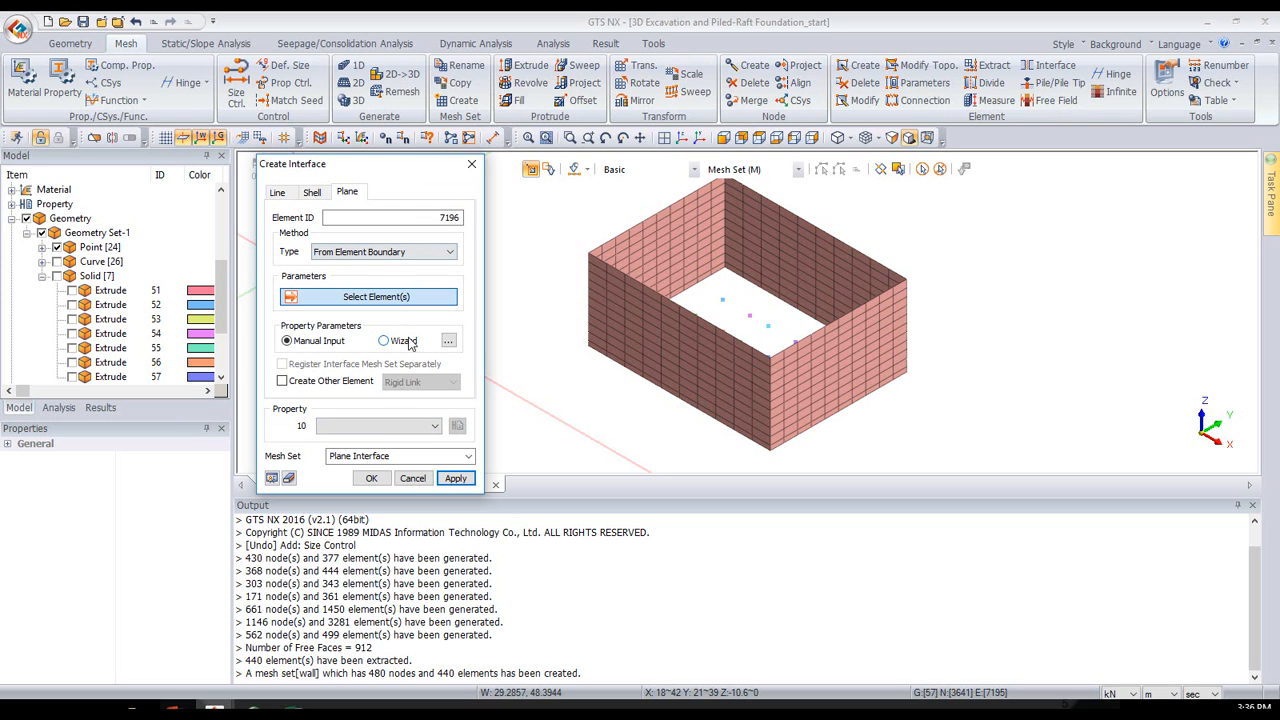
pyautogui.click(406, 341)
# - Open the strength reduction factor in the interface wizard data for editing and switch to the PowerPoint slide explaining interface parameters
pyautogui.moveTo(1270, 165); pyautogui.dragTo(607, 381)
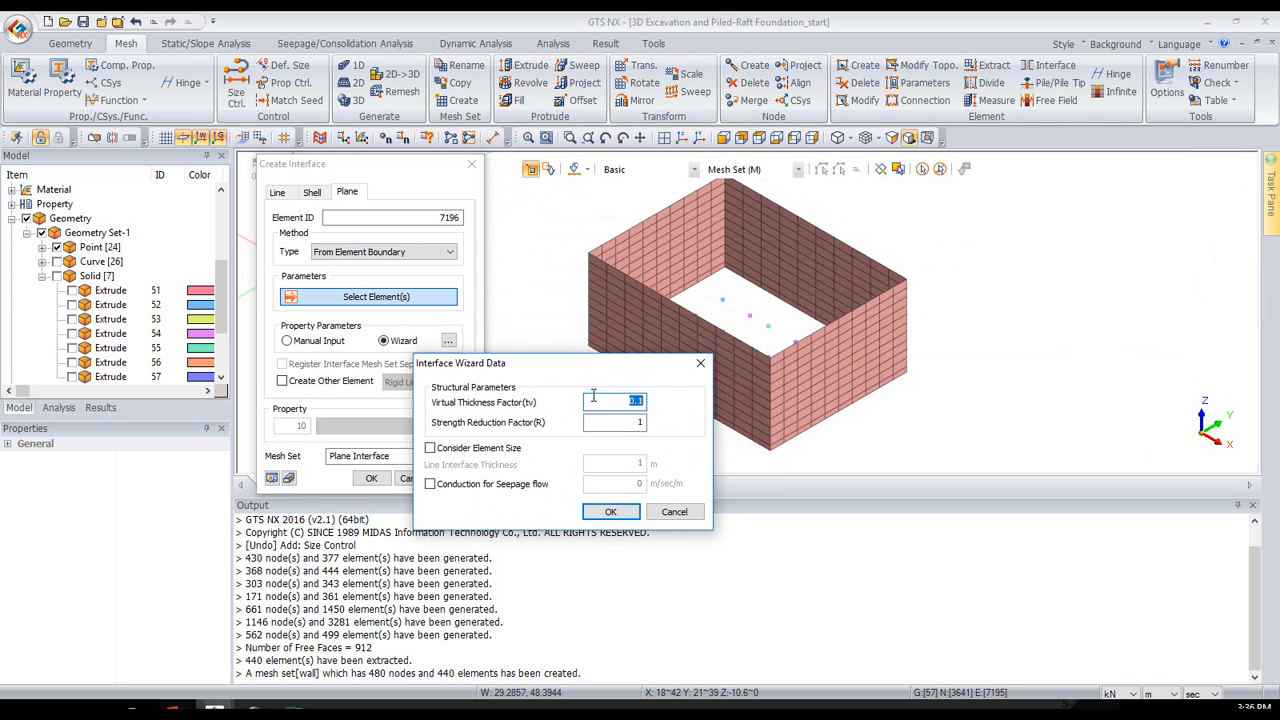
pyautogui.click(619, 428)
pyautogui.doubleClick(638, 421)
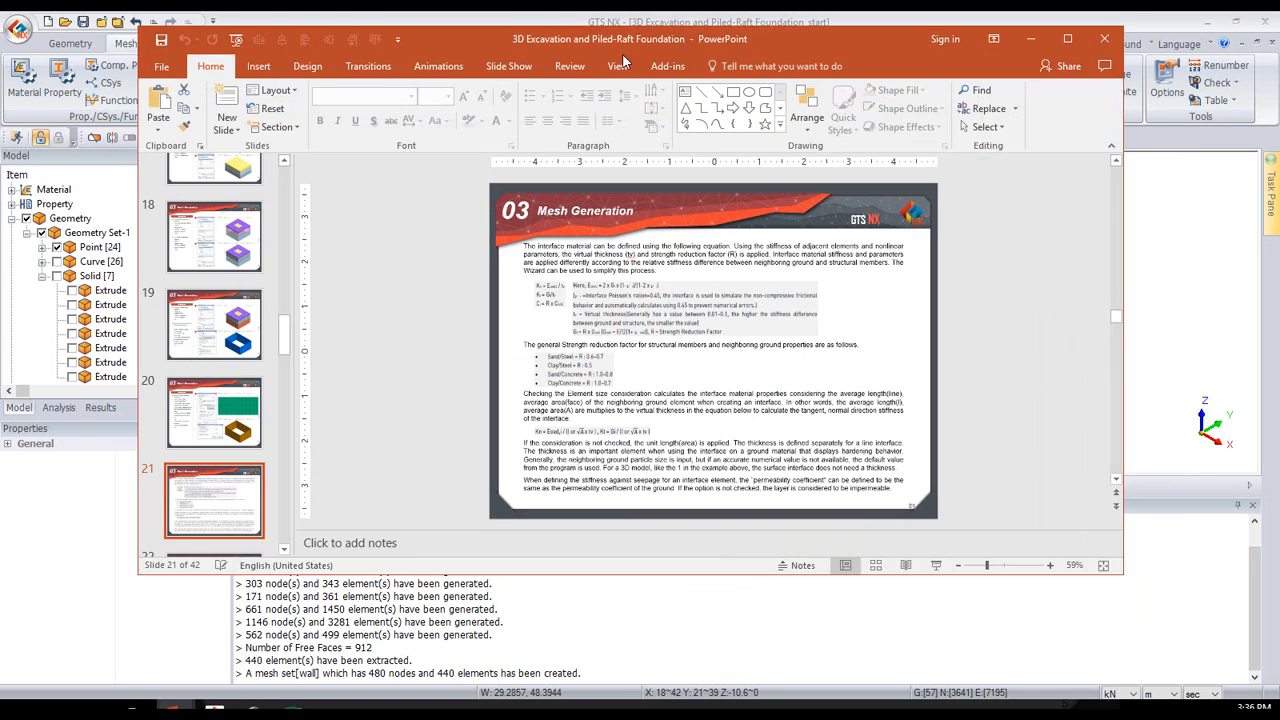
pyautogui.moveTo(615, 55); pyautogui.dragTo(585, 11)
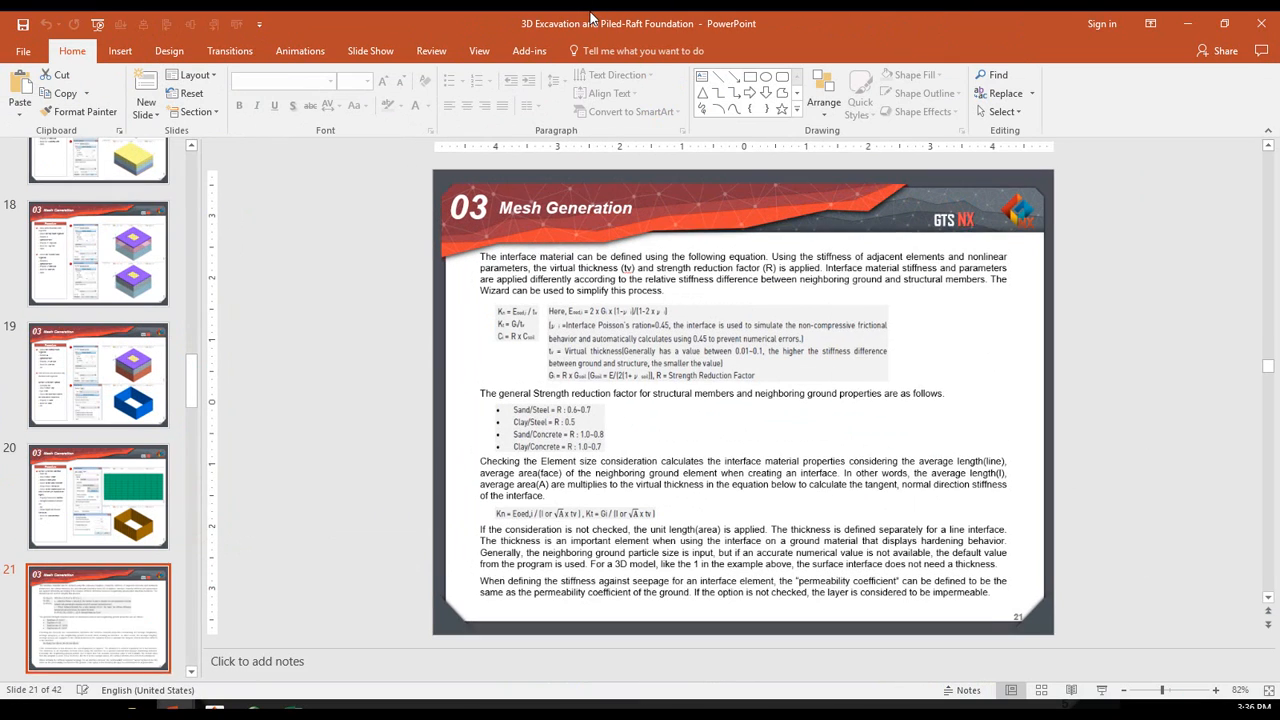
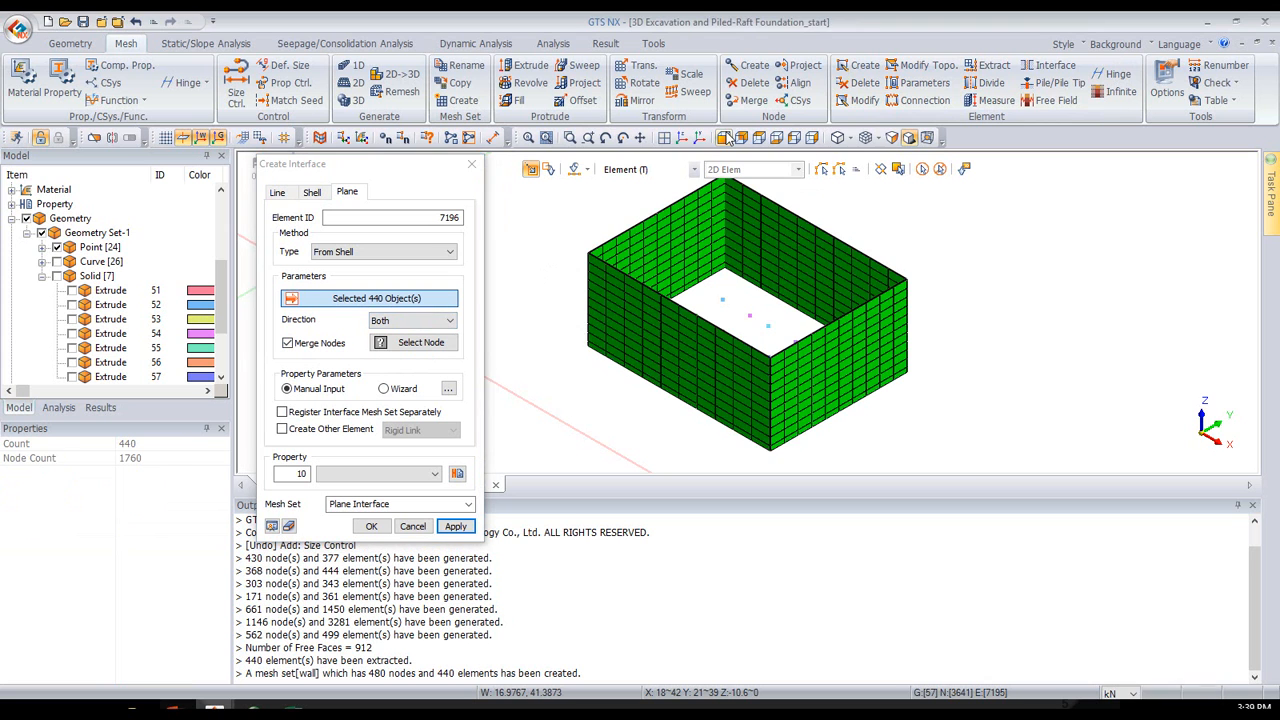
# - Select the nodes along the bottom edge of the wall in the front view as the interface's merge nodes, and return to the isometric view
pyautogui.scroll(-2, 658, 351)
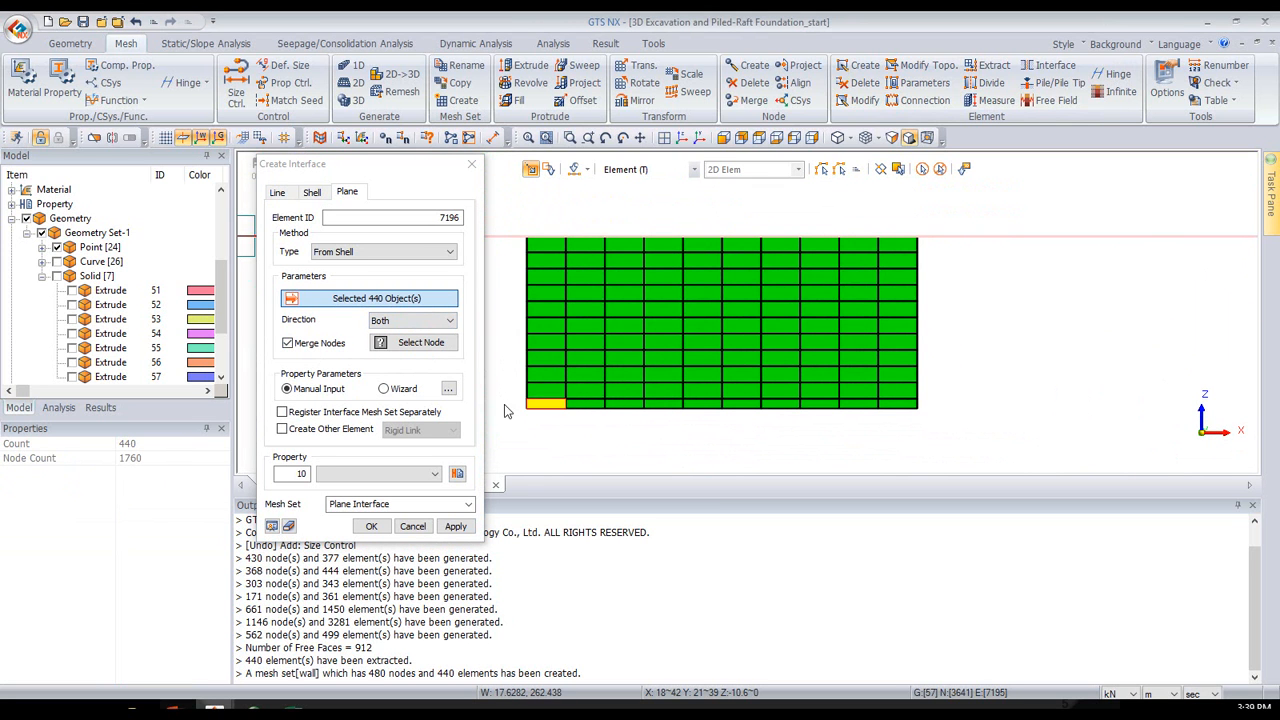
pyautogui.moveTo(498, 407); pyautogui.dragTo(1033, 437)
pyautogui.click(400, 343)
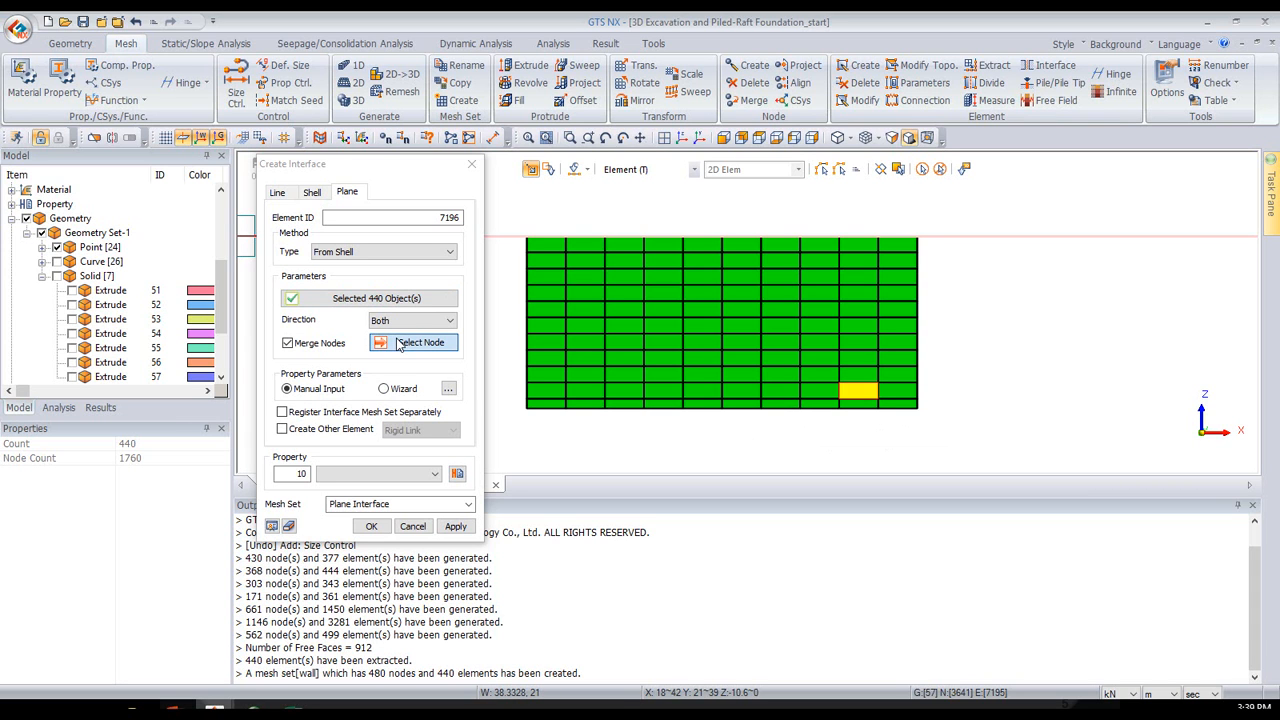
pyautogui.moveTo(508, 413); pyautogui.dragTo(1037, 434)
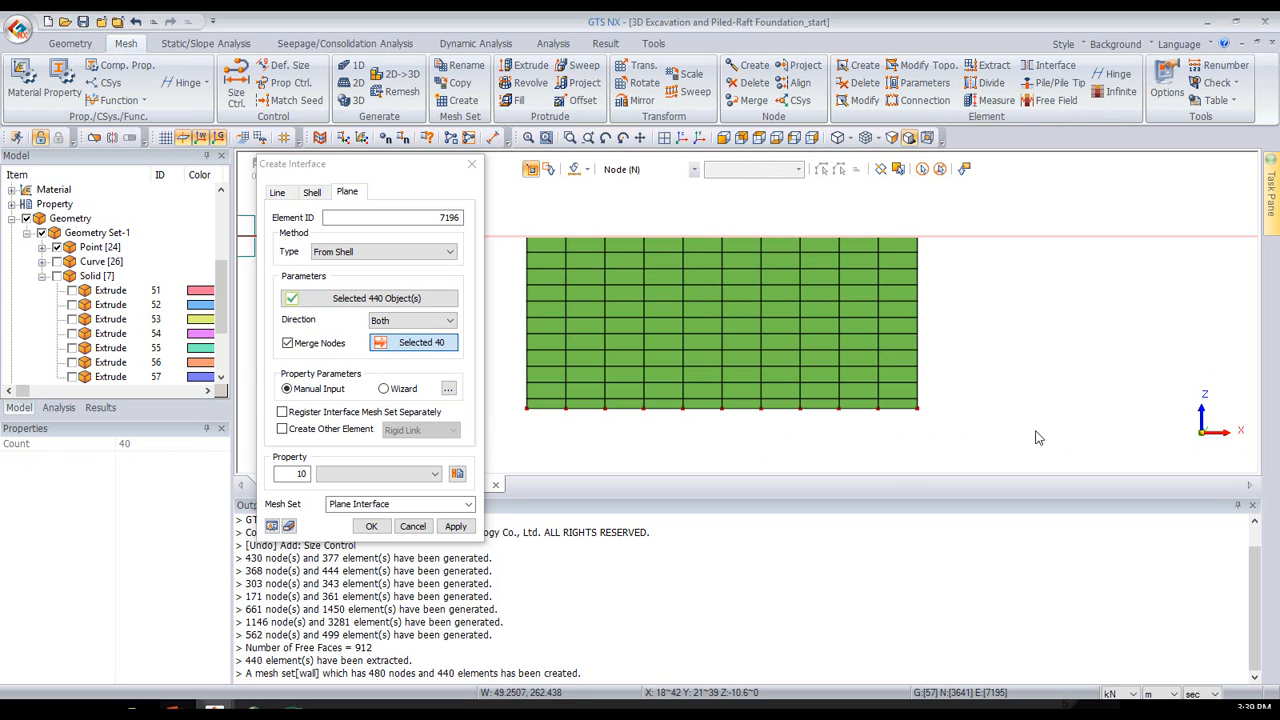
pyautogui.click(680, 139)
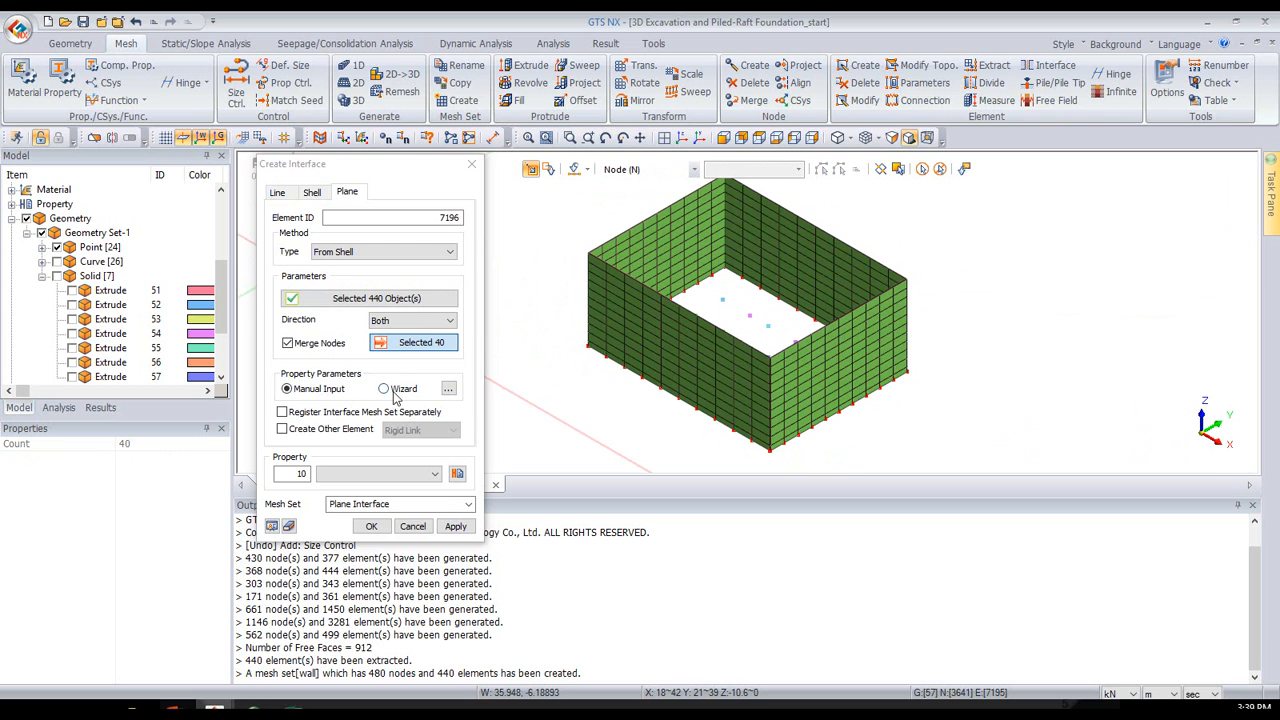
# - Create the plane interface from the wall shell elements with Wizard-defined properties, including rigid link elements
pyautogui.click(397, 389)
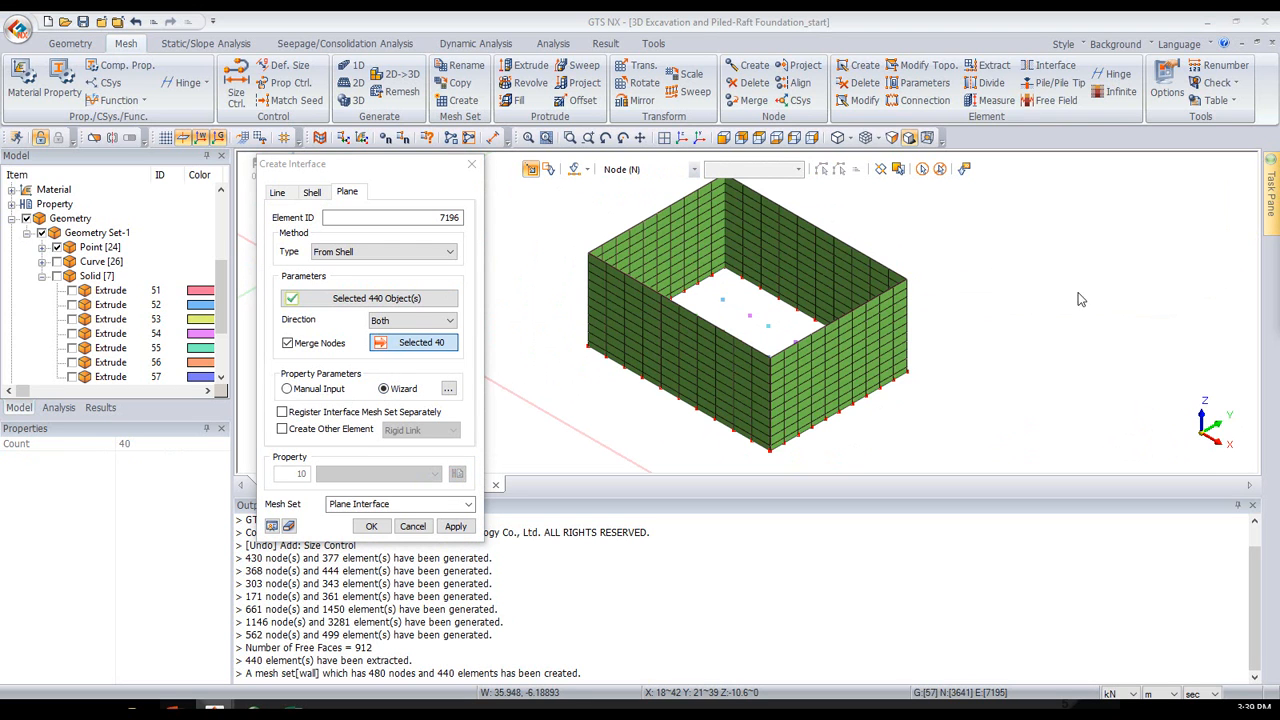
pyautogui.moveTo(1279, 166); pyautogui.dragTo(876, 256)
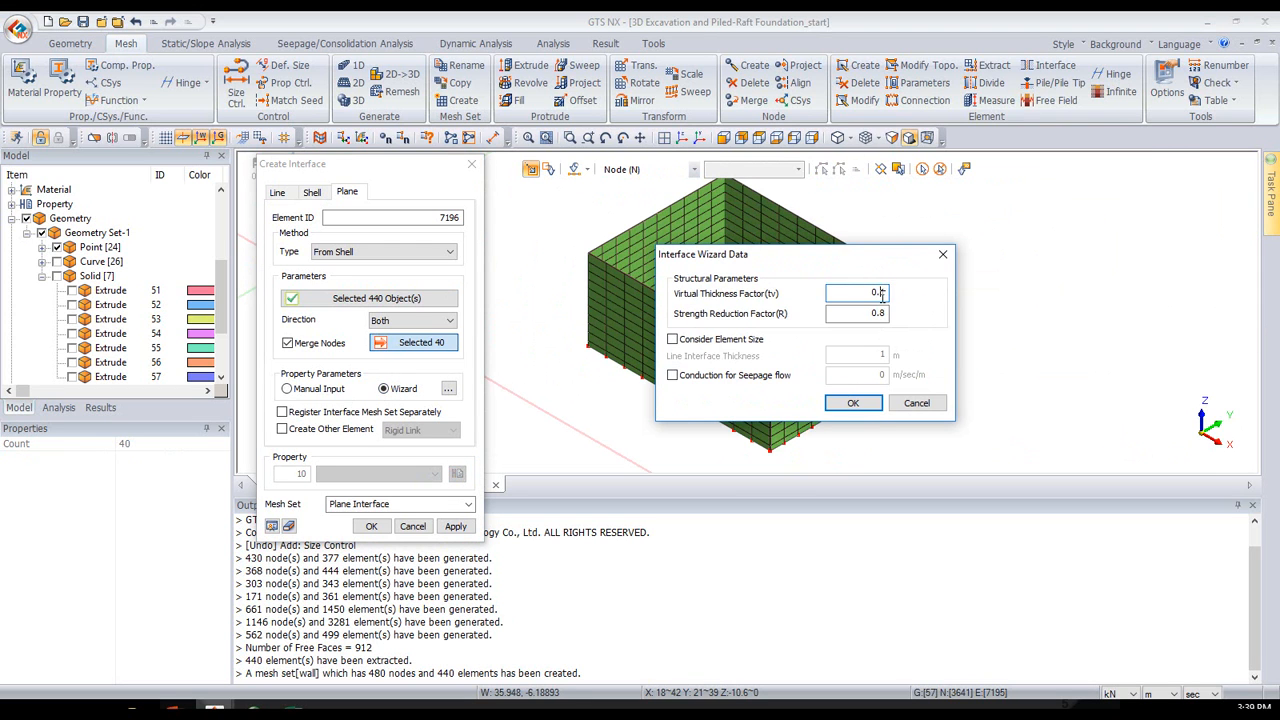
pyautogui.click(853, 402)
pyautogui.click(340, 430)
pyautogui.click(372, 535)
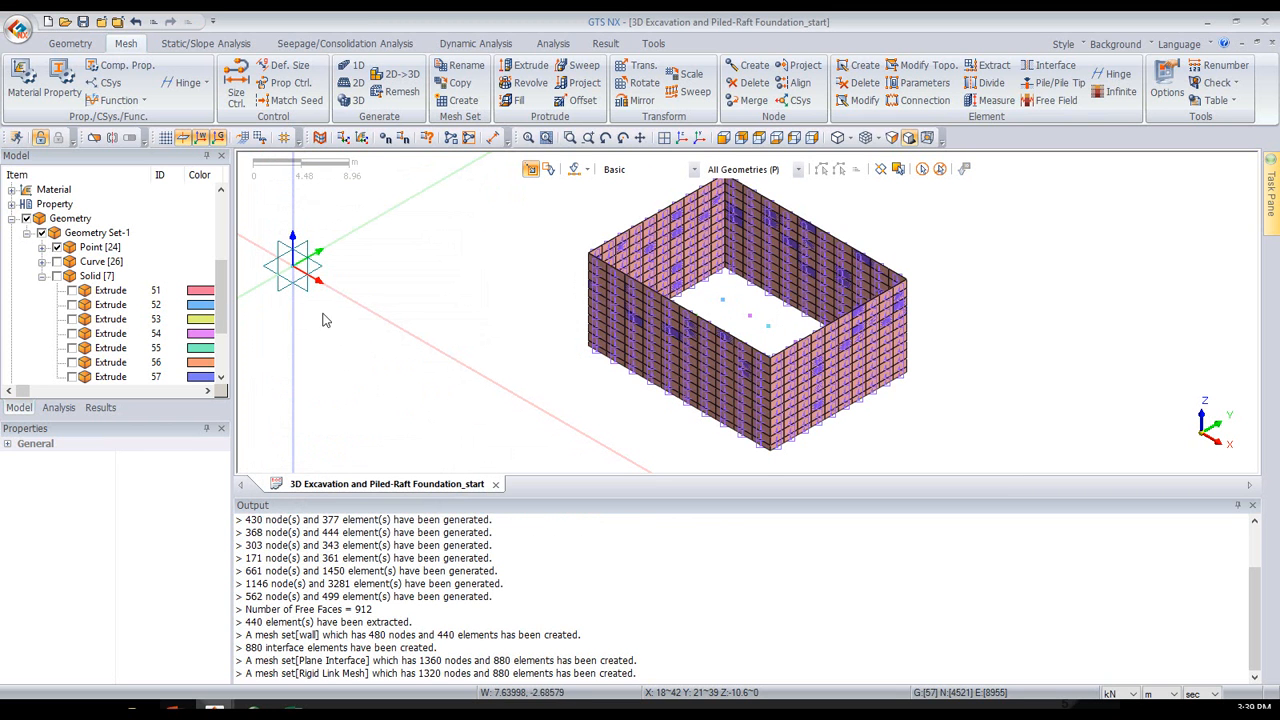
# - Hide all the mesh sets and show the geometry curves of the model
pyautogui.scroll(-3, 129, 320)
pyautogui.click(11, 334)
pyautogui.click(117, 378)
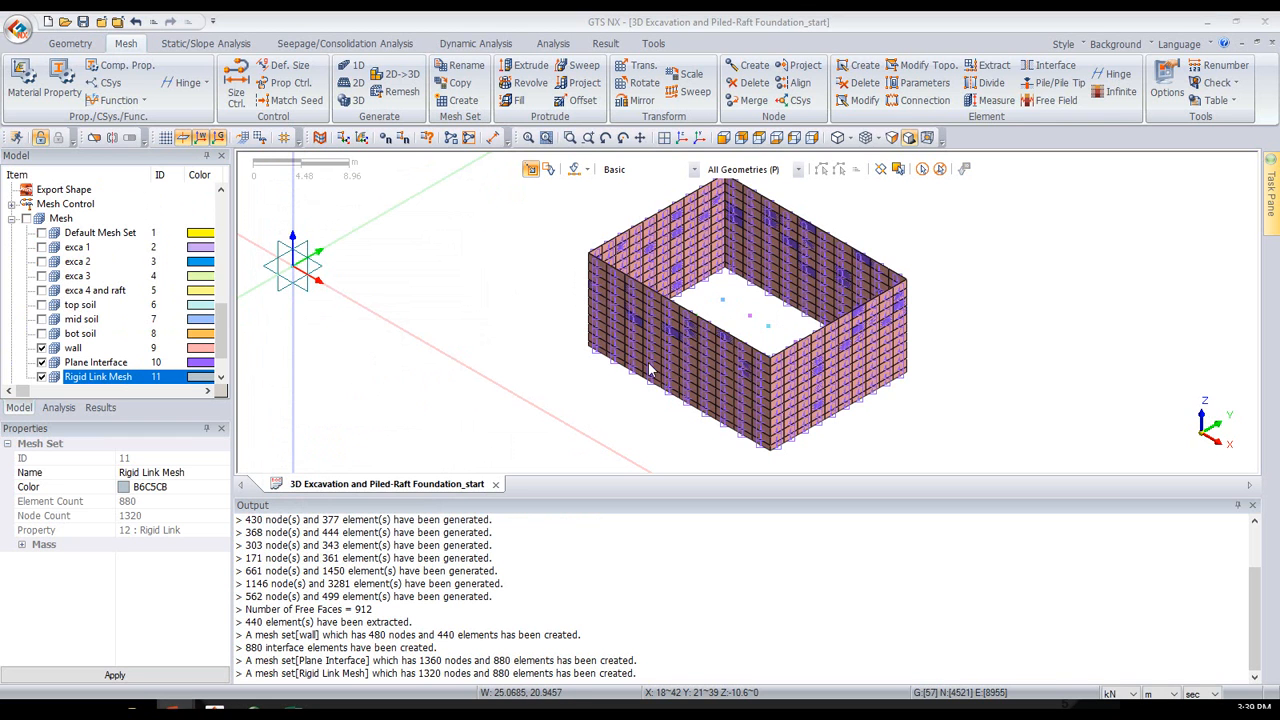
pyautogui.click(26, 219)
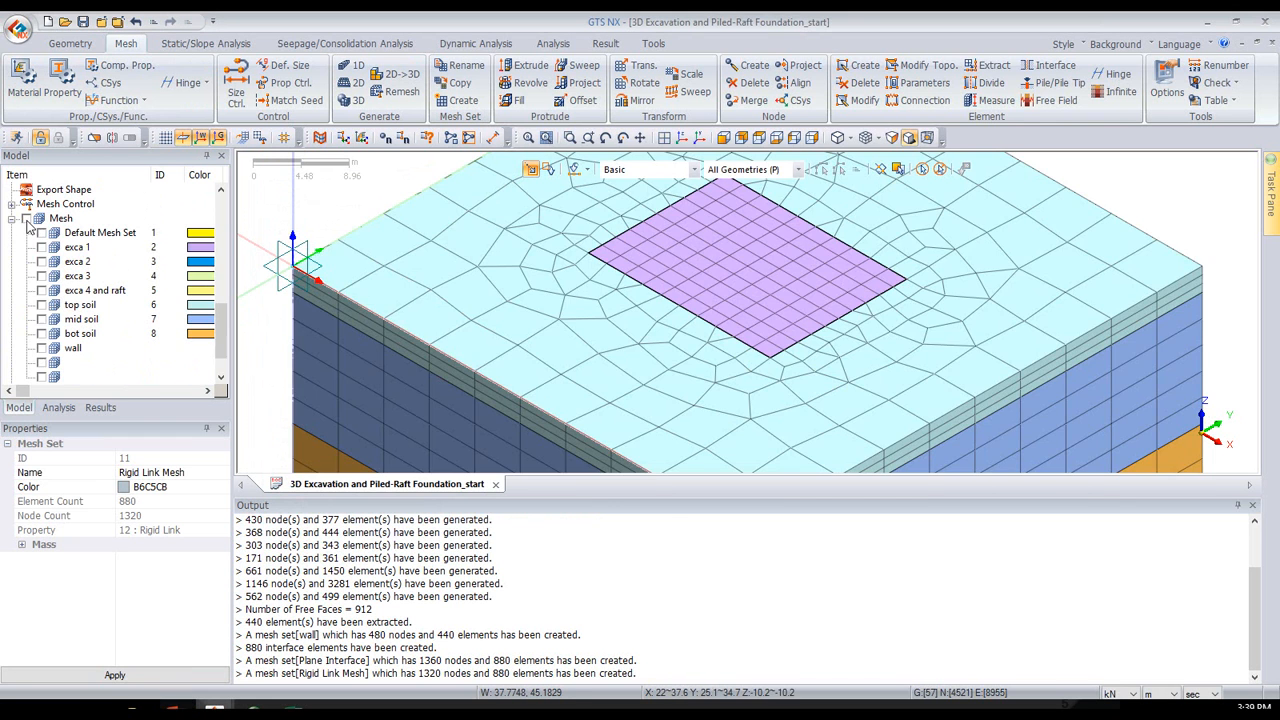
pyautogui.click(26, 220)
pyautogui.scroll(4, 30, 228)
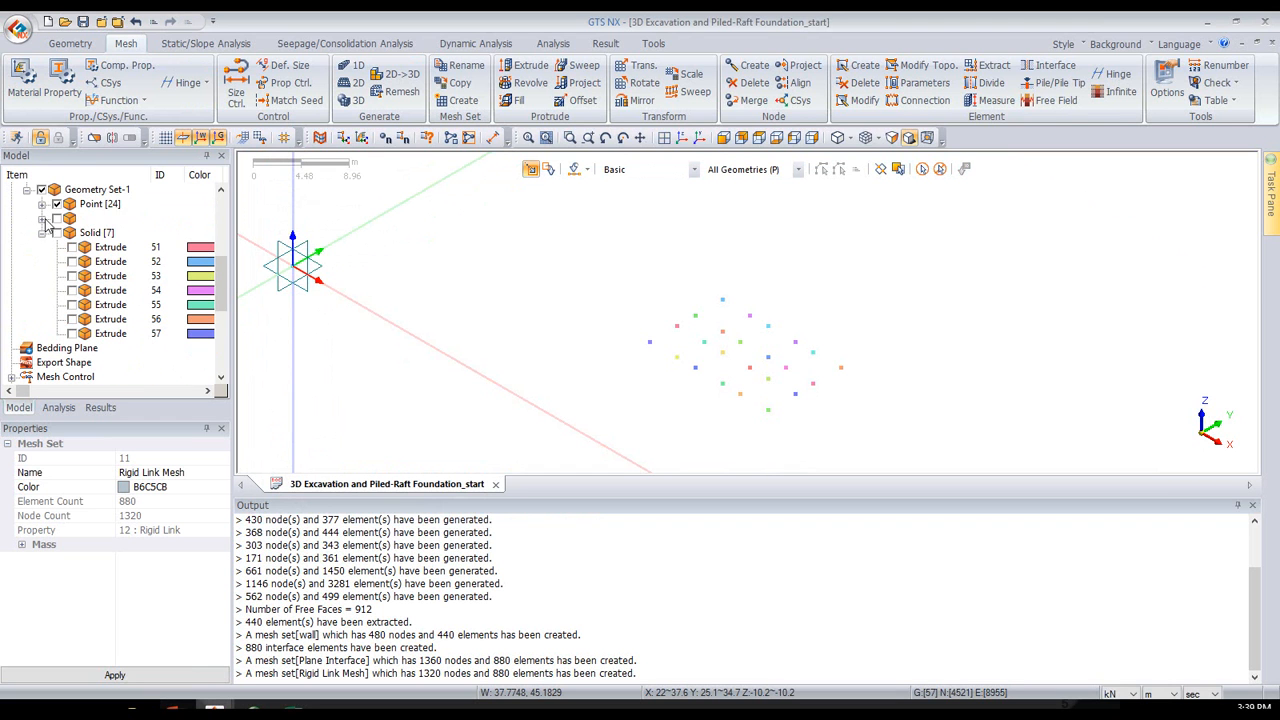
pyautogui.click(57, 219)
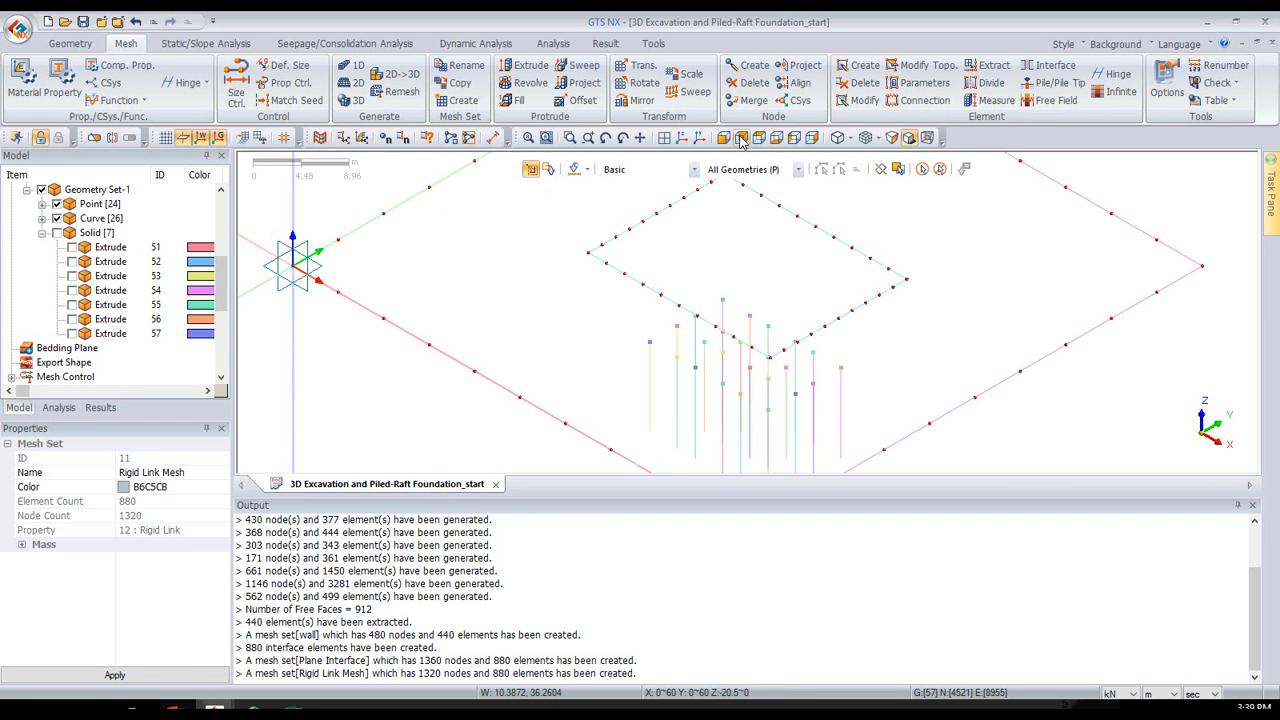
# - Start a 1D edge mesh with 1 division and select all the vertical pile lines in the front view
pyautogui.click(722, 138)
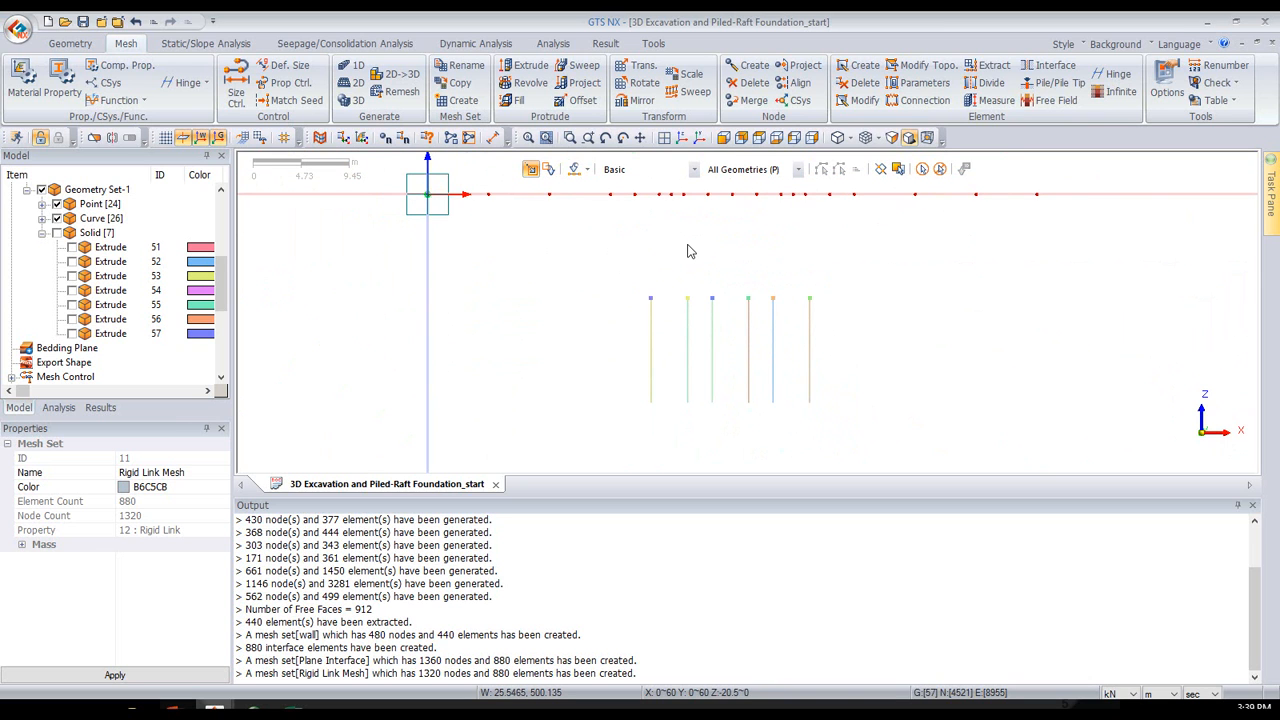
pyautogui.click(352, 67)
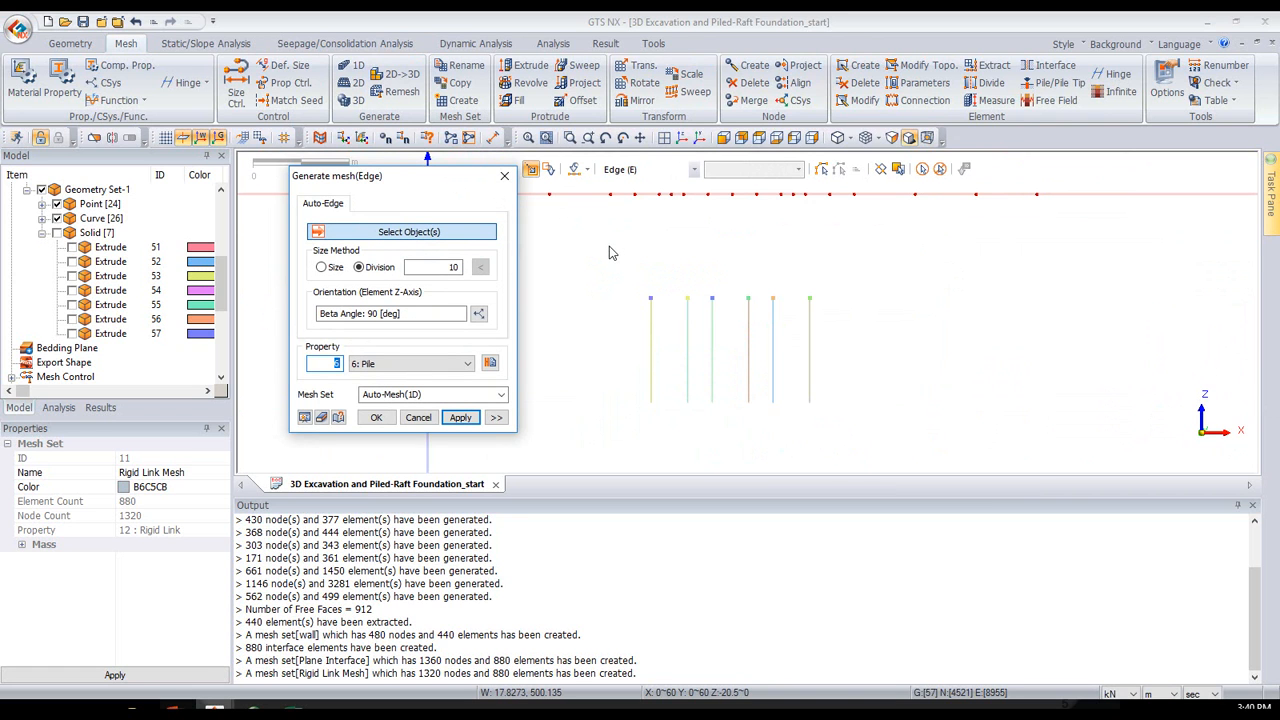
pyautogui.click(437, 269)
pyautogui.write('1')
pyautogui.moveTo(552, 265); pyautogui.dragTo(933, 443)
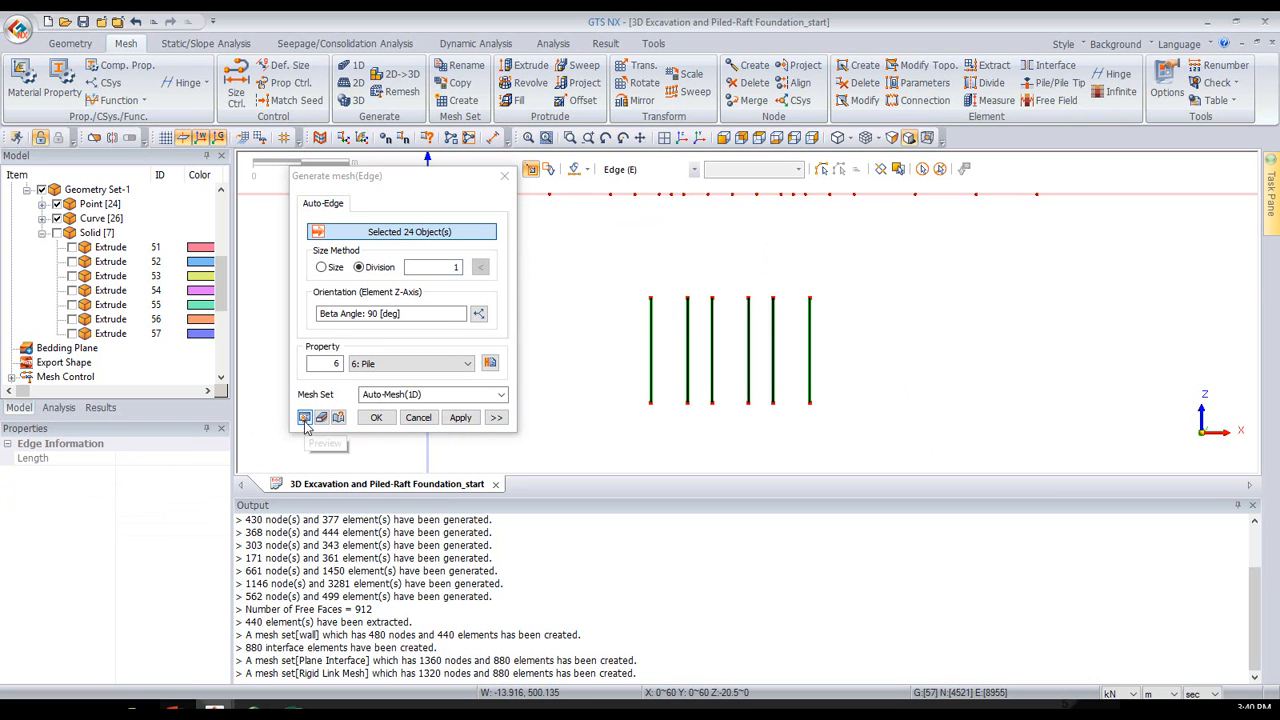
# - Generate the pile mesh with property 6: Pile in a mesh set named "beam pile", and hide Geometry Set-1
pyautogui.moveTo(928, 325); pyautogui.dragTo(857, 282, button='middle')
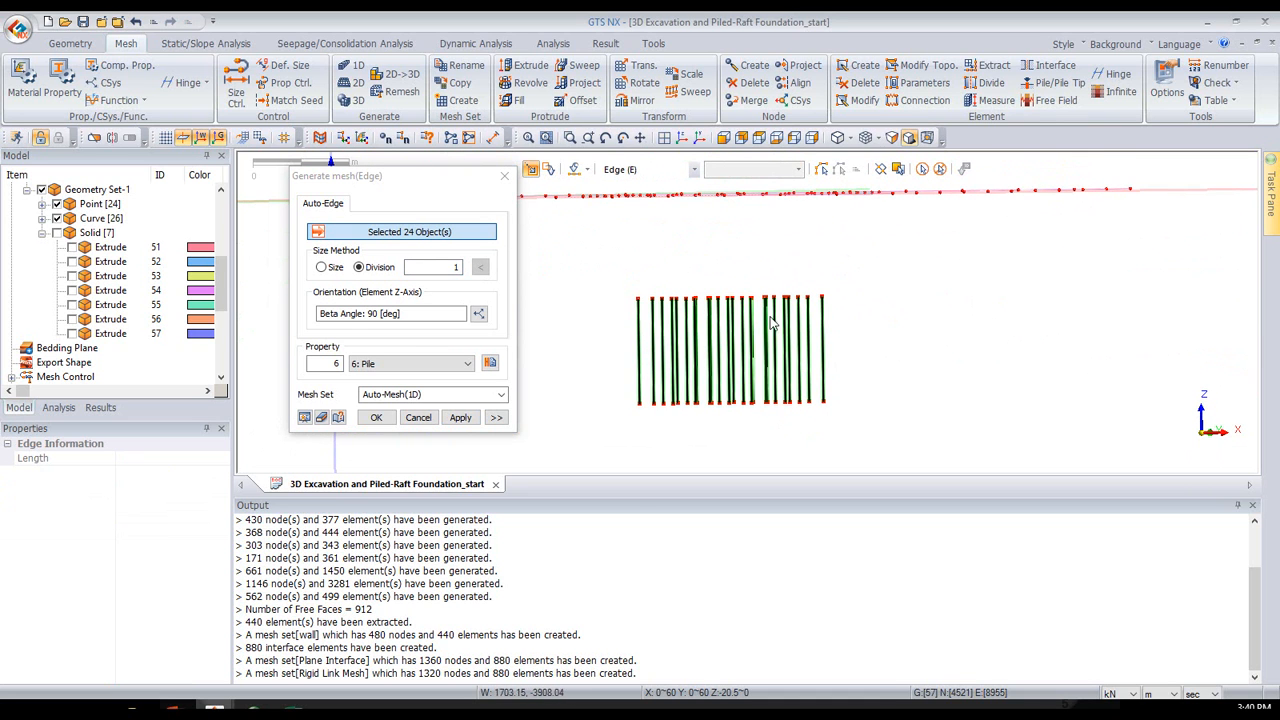
pyautogui.click(432, 395)
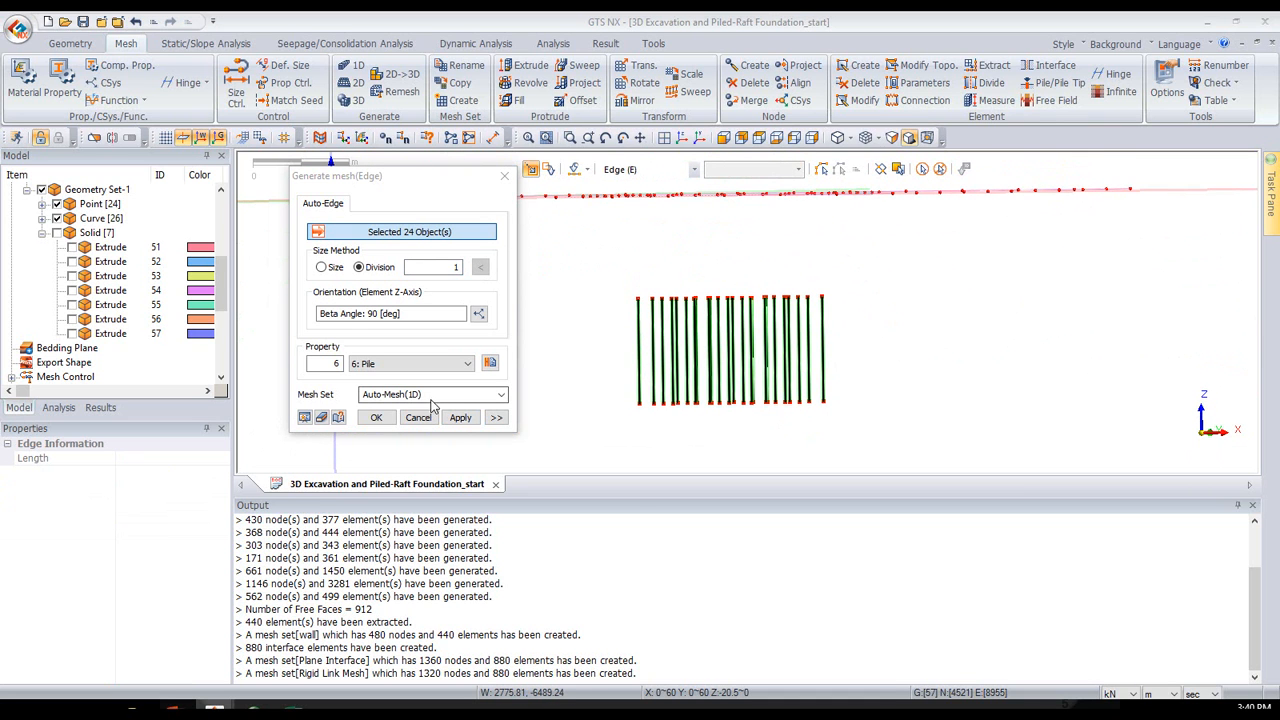
pyautogui.moveTo(432, 395); pyautogui.dragTo(161, 378)
pyautogui.write('beam pile')
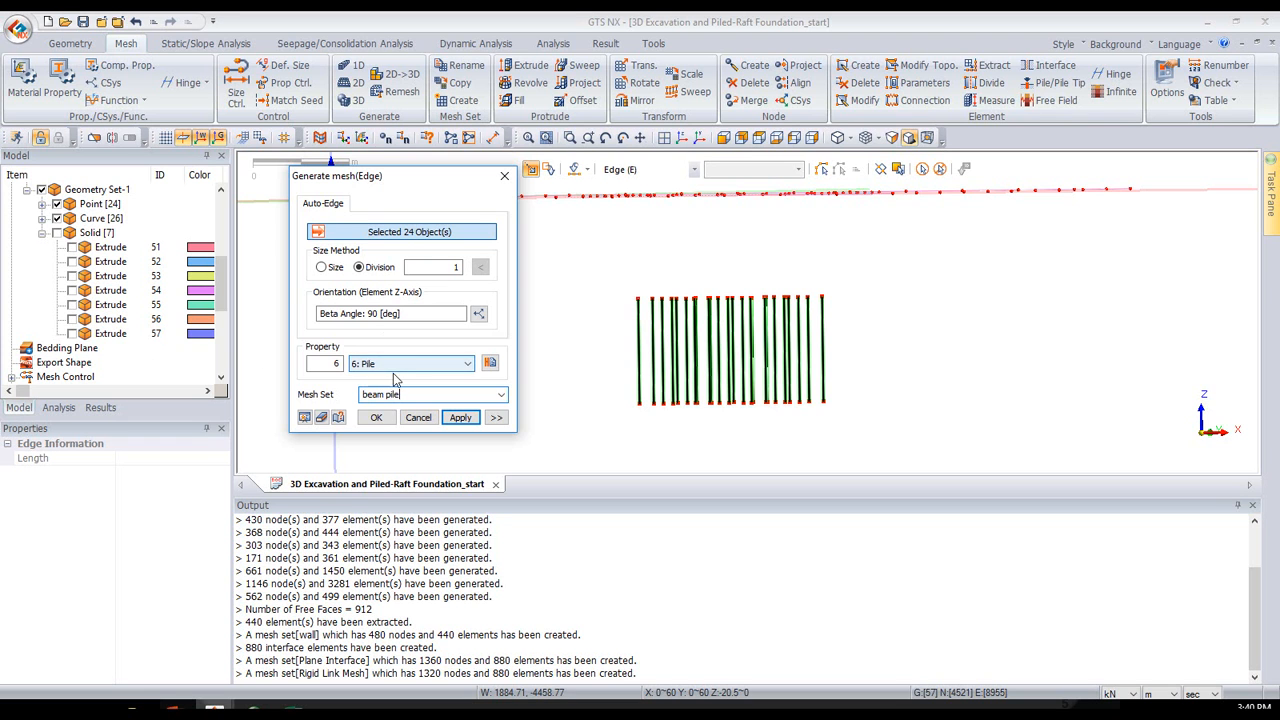
pyautogui.click(385, 418)
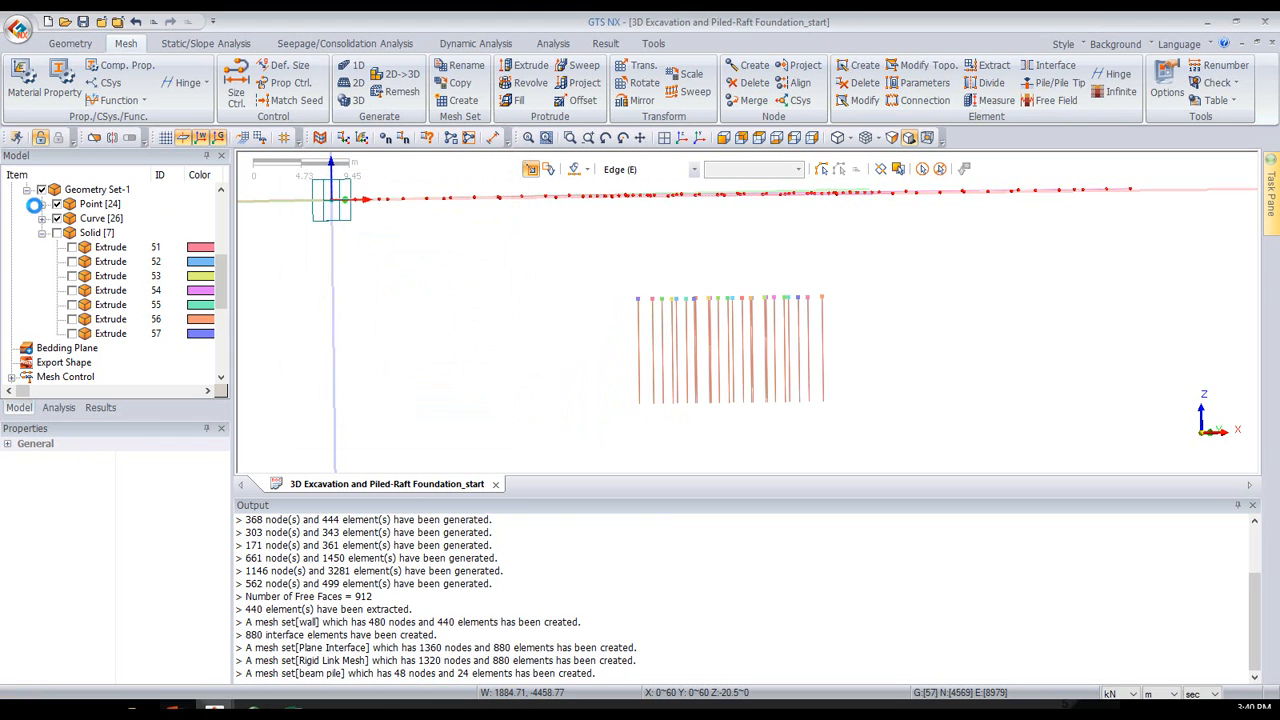
pyautogui.click(41, 190)
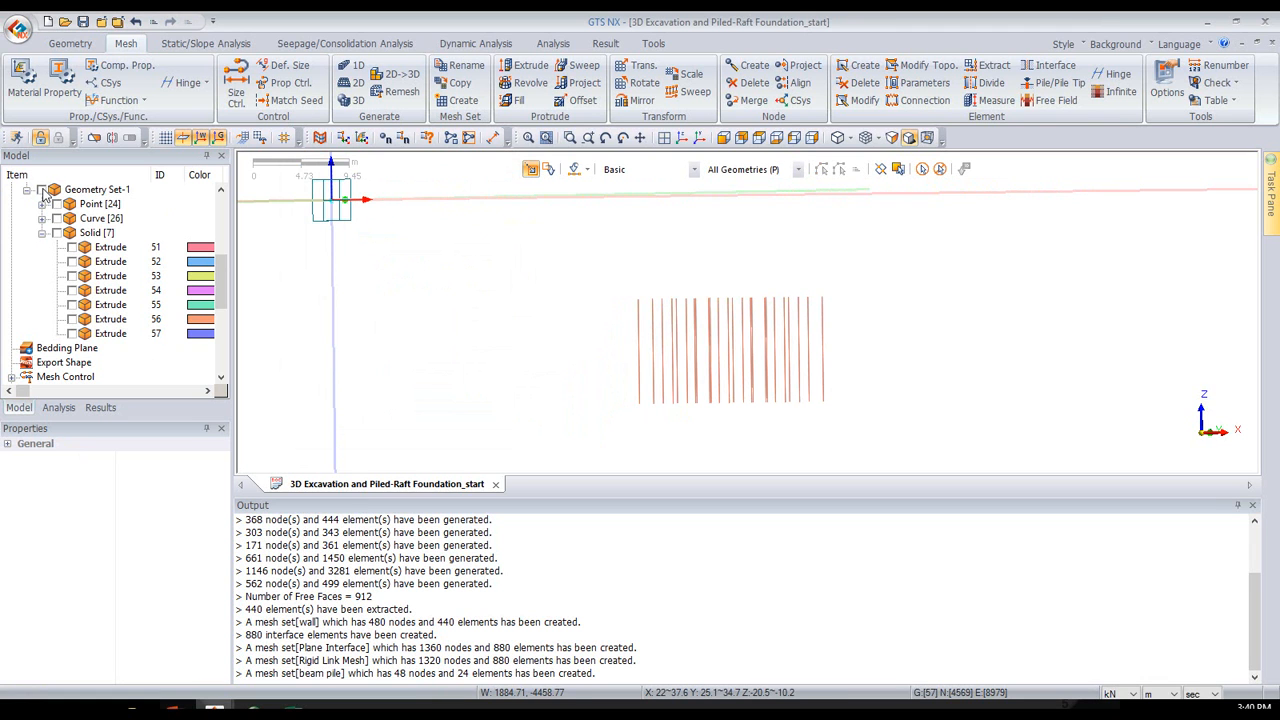
pyautogui.moveTo(690, 312); pyautogui.dragTo(681, 317, button='middle')
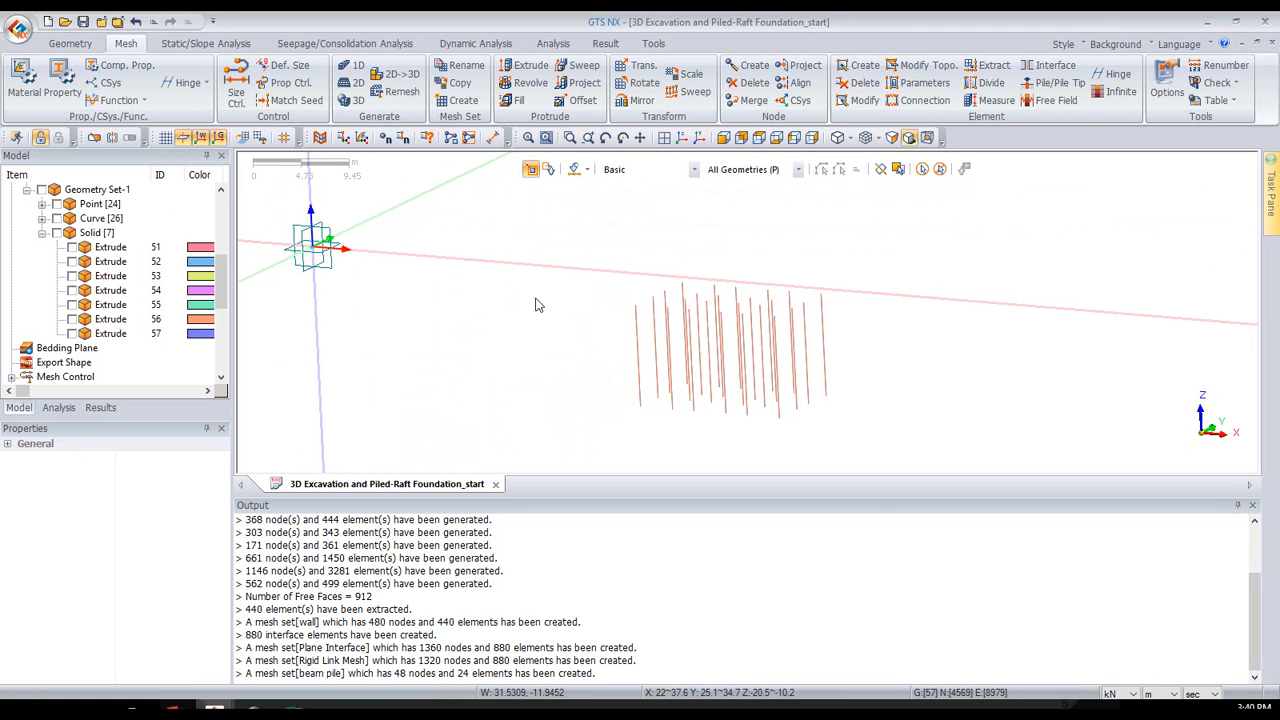
# - Examine the piles' section shape by switching the Pile (Beam) 1D property display on and off again
pyautogui.scroll(2, 70, 225)
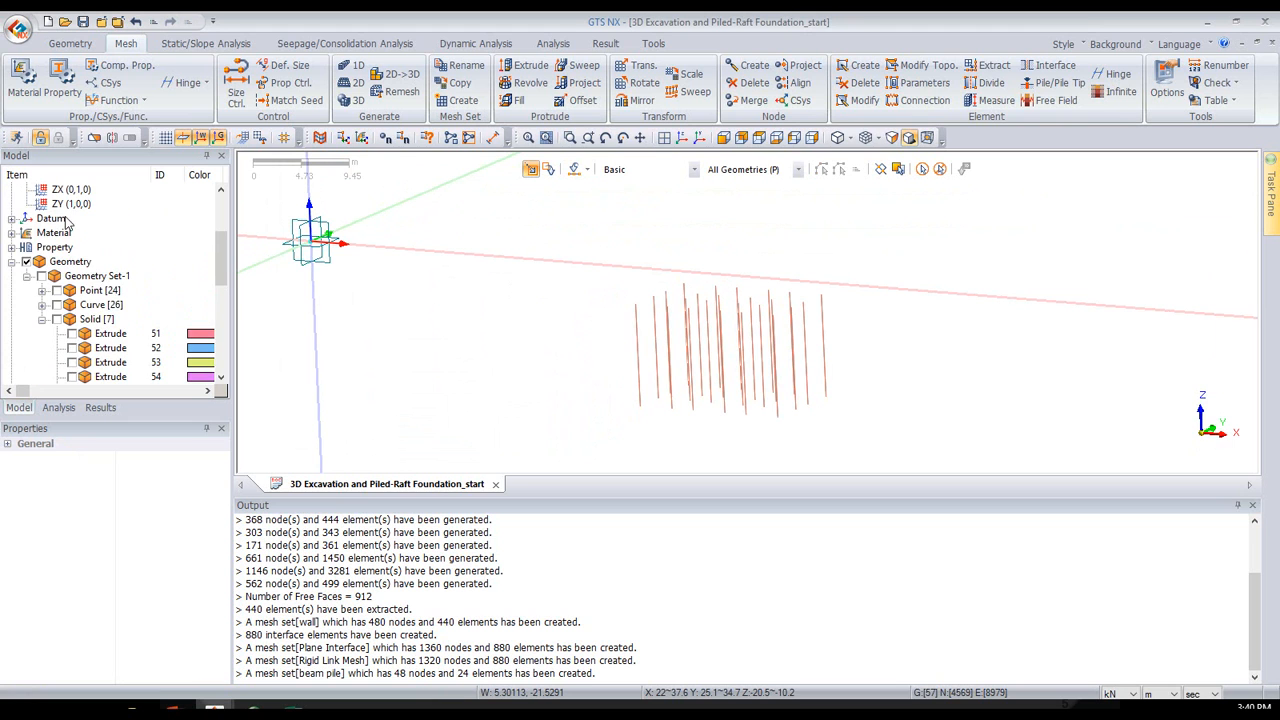
pyautogui.click(12, 248)
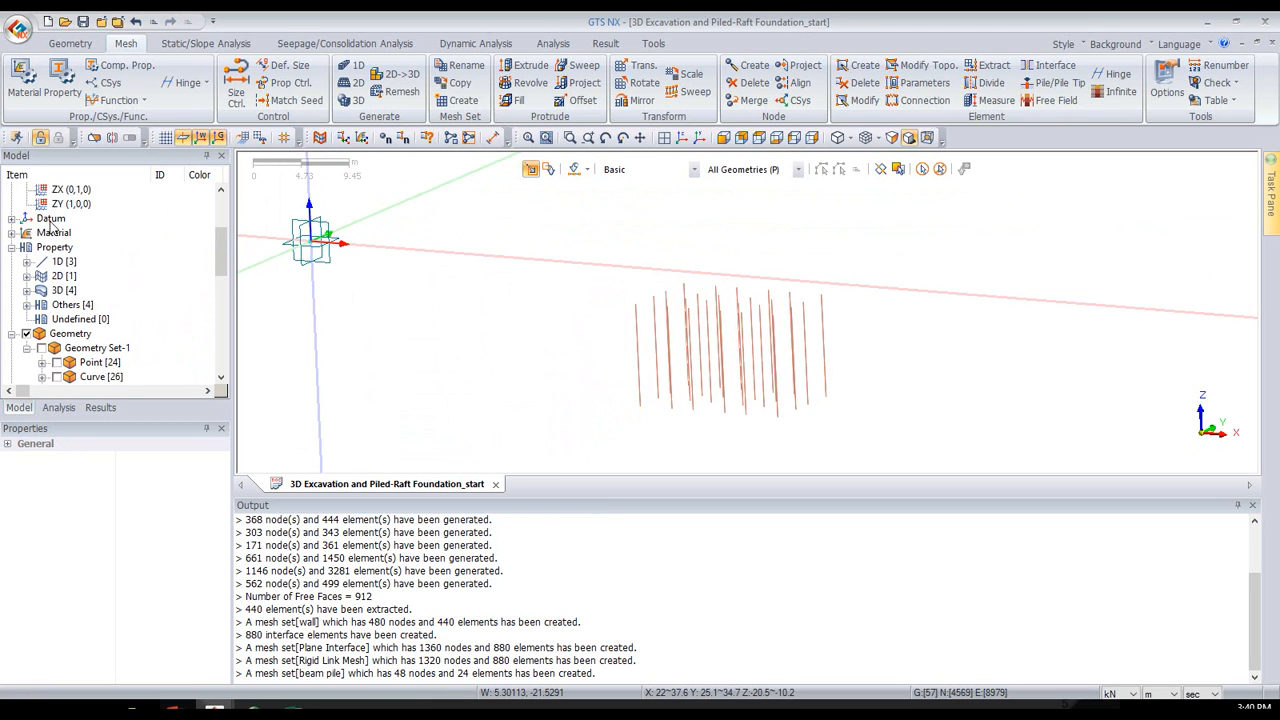
pyautogui.click(27, 261)
pyautogui.click(57, 275)
pyautogui.scroll(1, 580, 300)
pyautogui.moveTo(713, 208)
pyautogui.mouseDown(button='middle')
pyautogui.moveTo(709, 241)
pyautogui.moveTo(715, 211)
pyautogui.mouseUp(button='middle')
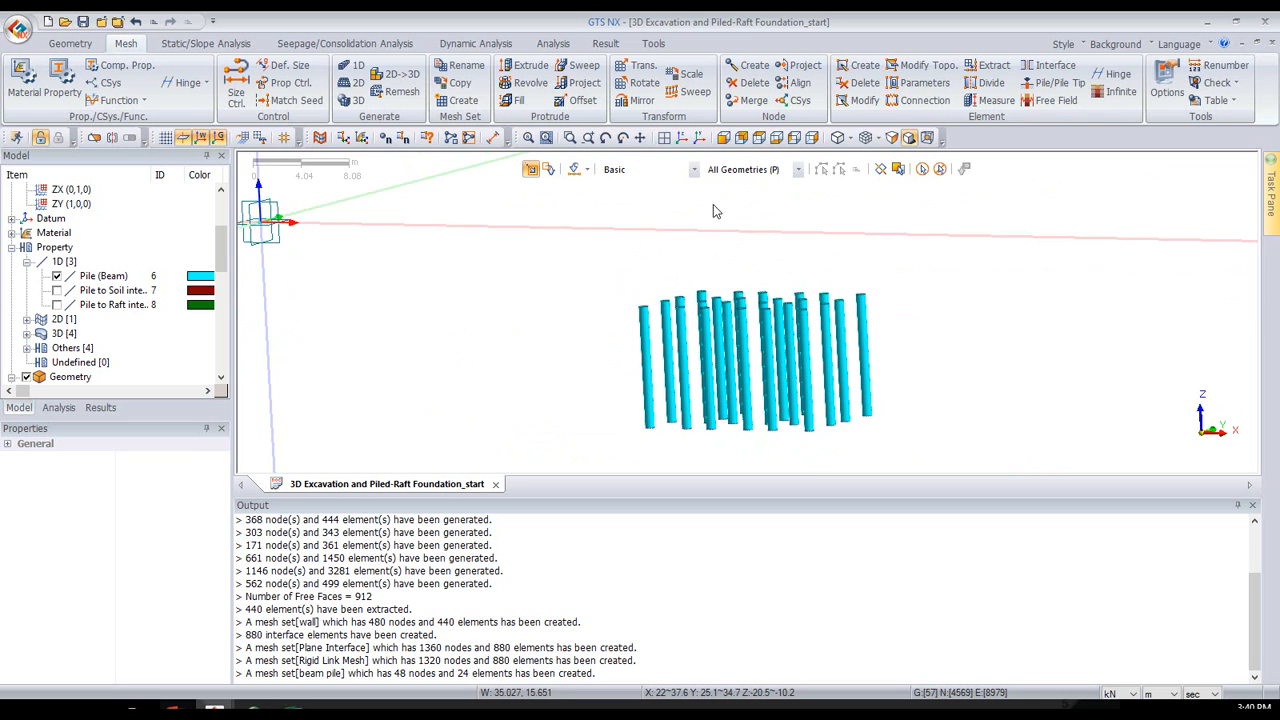
pyautogui.click(57, 277)
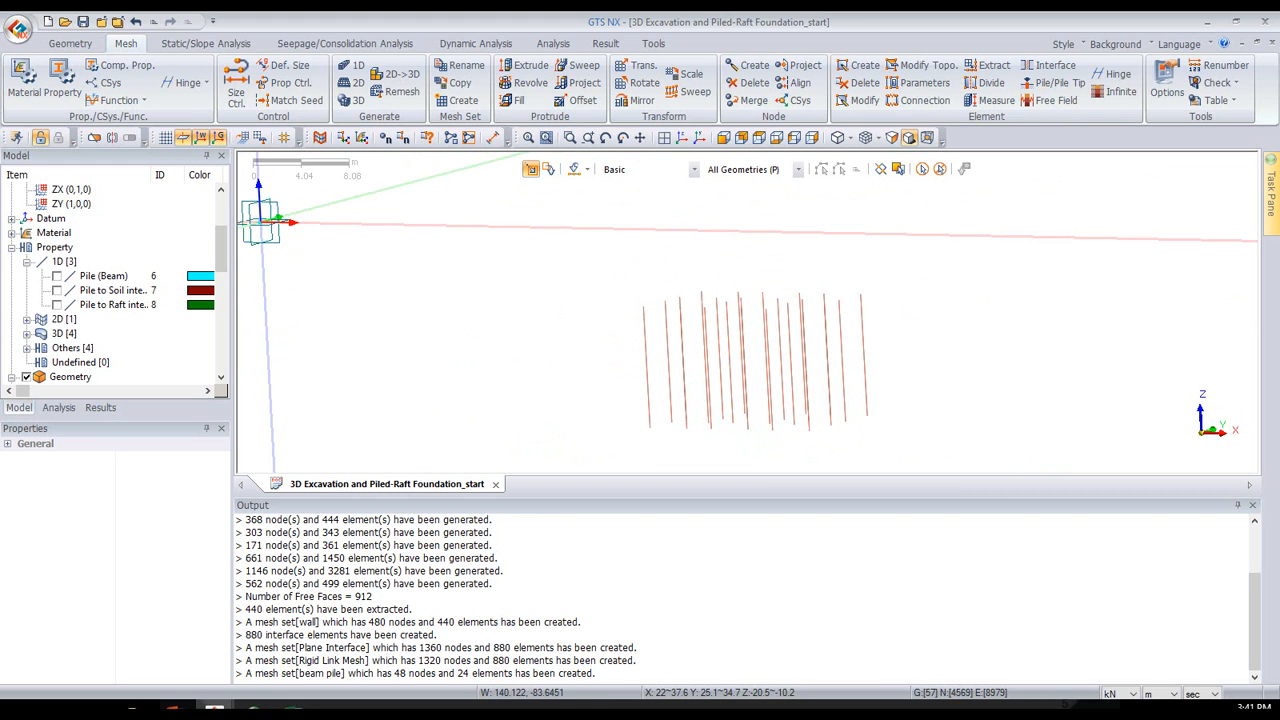
# - Start creating pile interface elements and select all the beam elements of the piles
pyautogui.hotkey('alt', 'Tab')
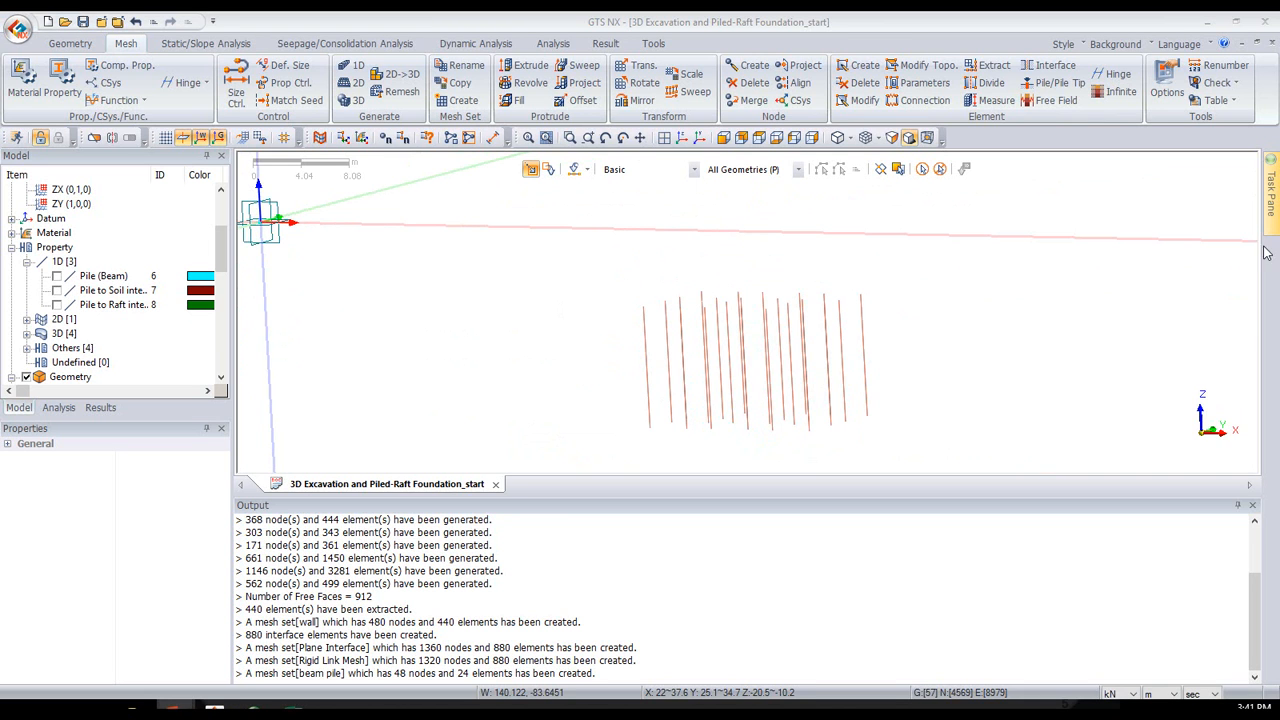
pyautogui.scroll(1, 877, 323)
pyautogui.moveTo(870, 327); pyautogui.dragTo(674, 340, button='middle')
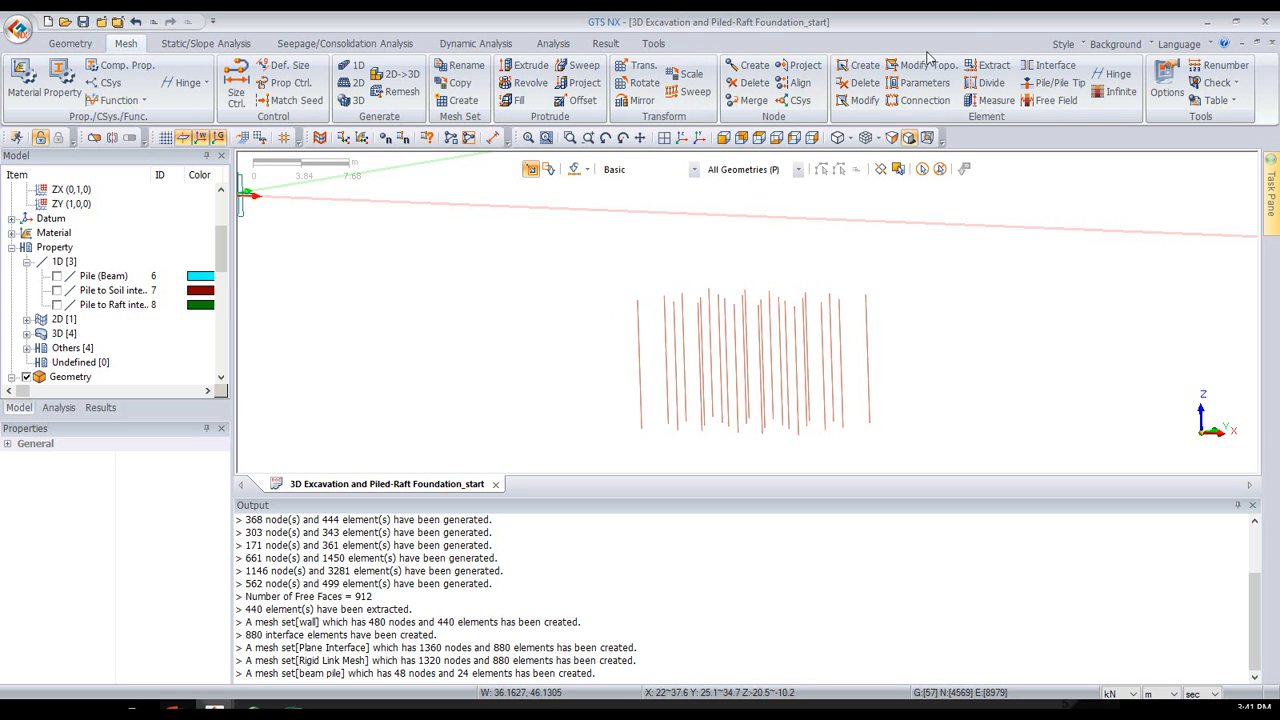
pyautogui.click(1070, 88)
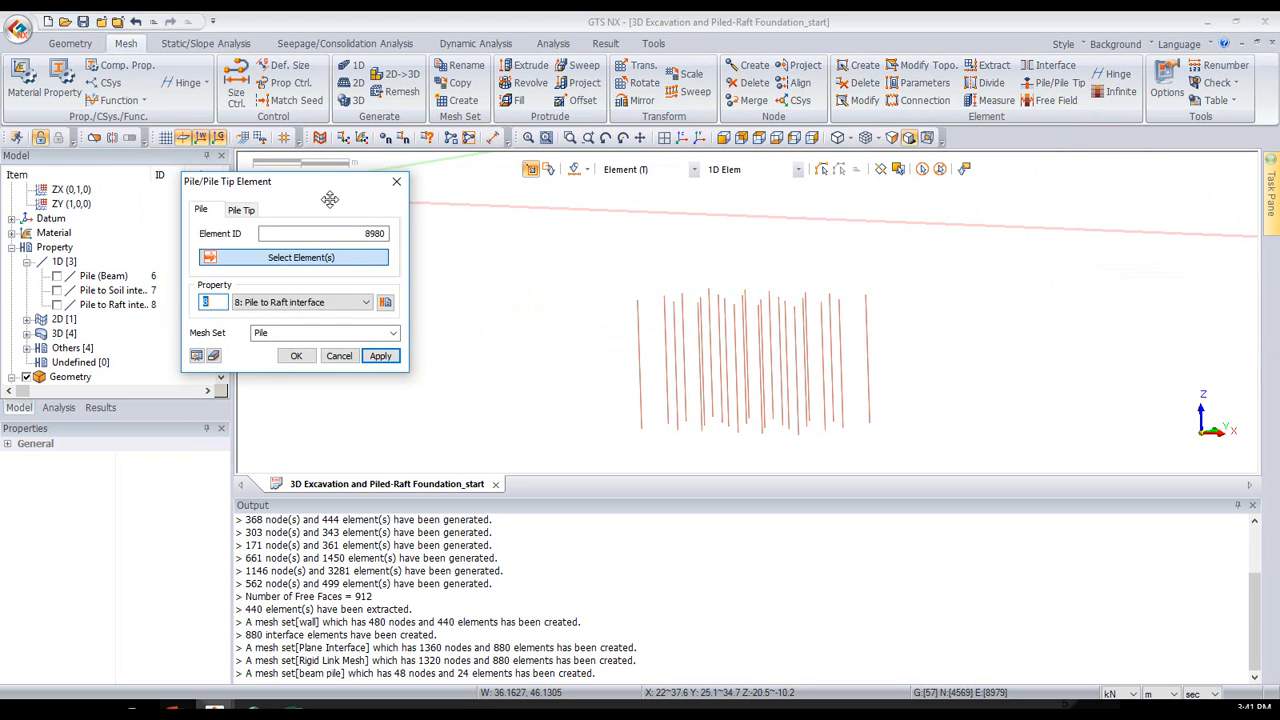
pyautogui.moveTo(524, 254); pyautogui.dragTo(960, 452)
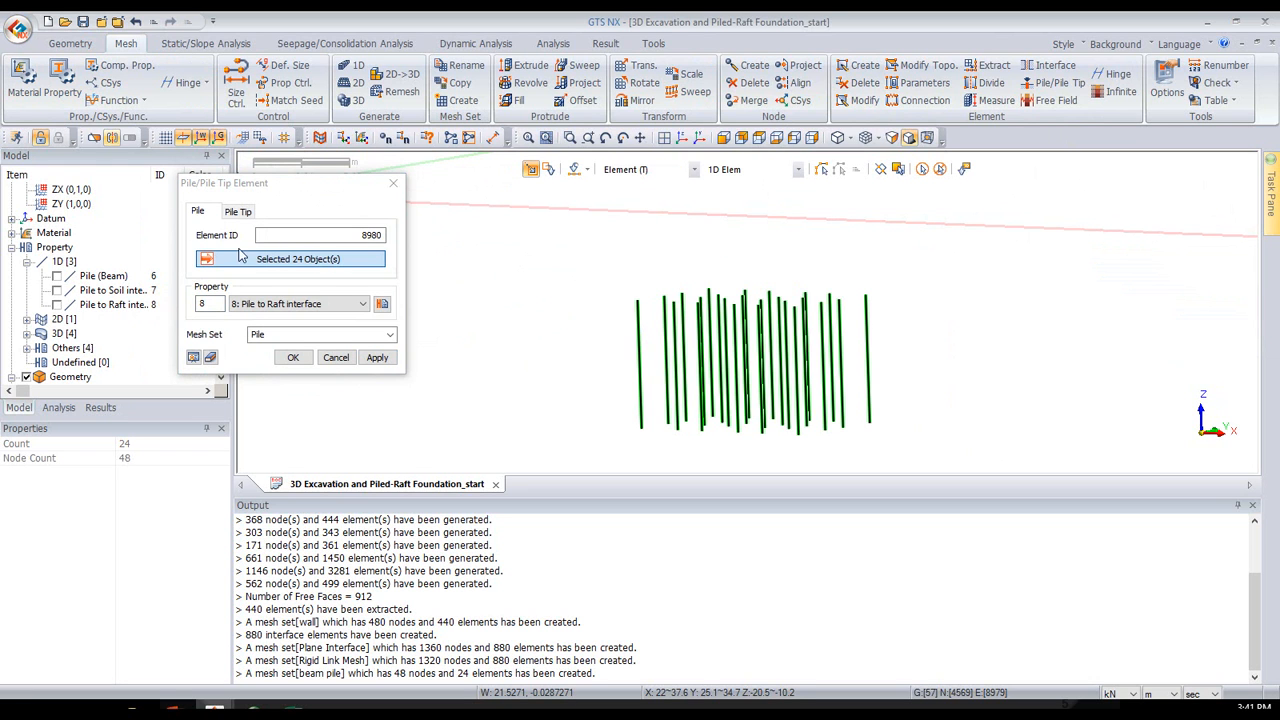
# - Examine the Pile to Soil interface material's shear force and stiffness parameters, and close the material dialogs without changes
pyautogui.click(382, 304)
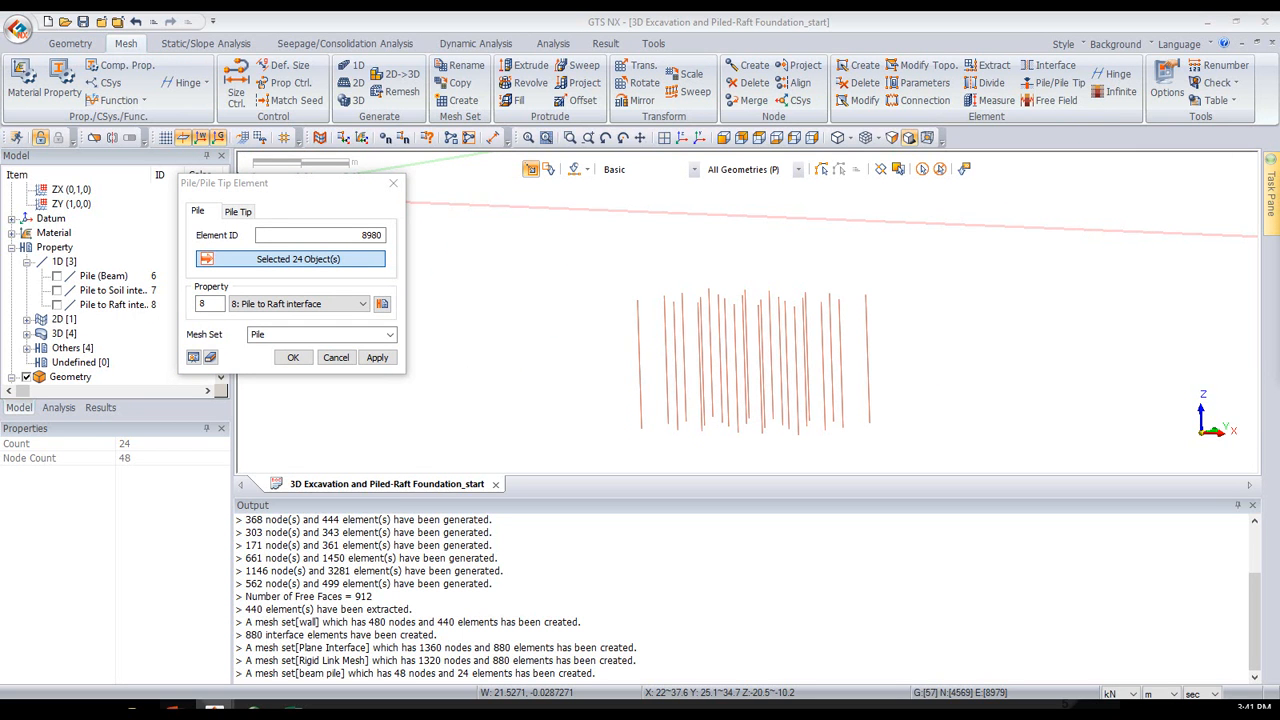
pyautogui.click(566, 246)
pyautogui.click(702, 180)
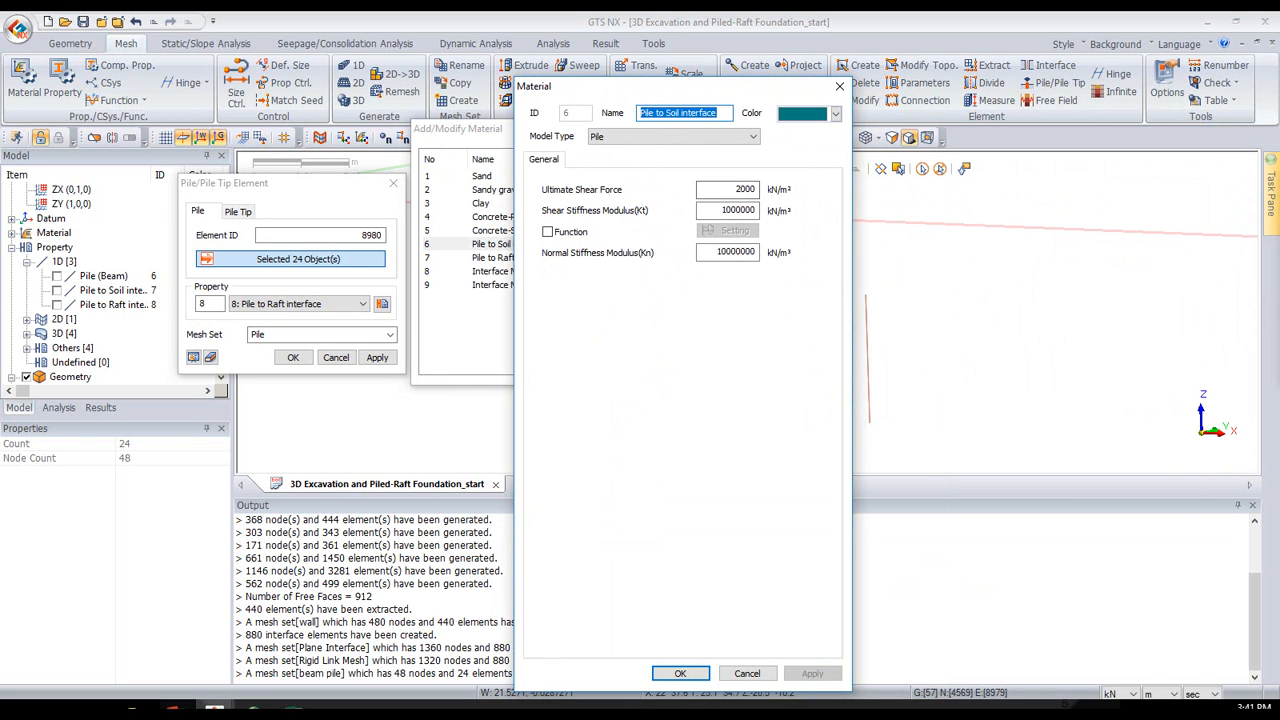
pyautogui.click(840, 89)
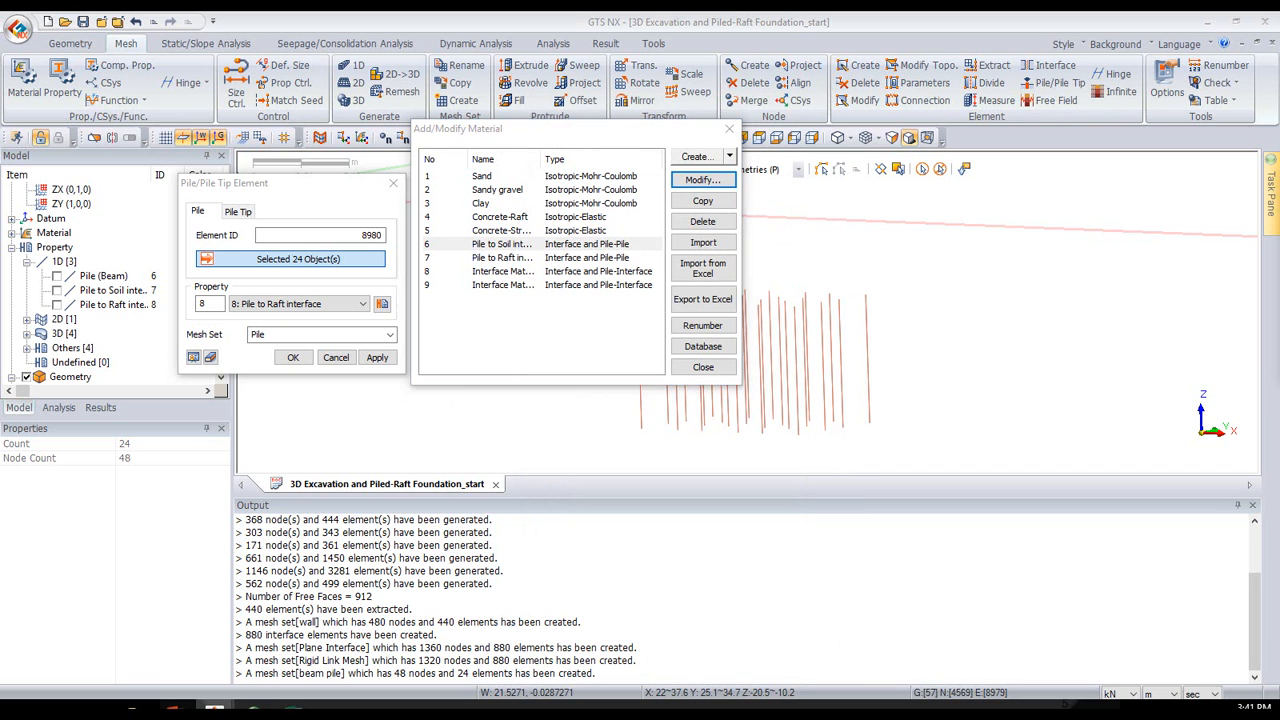
pyautogui.click(729, 129)
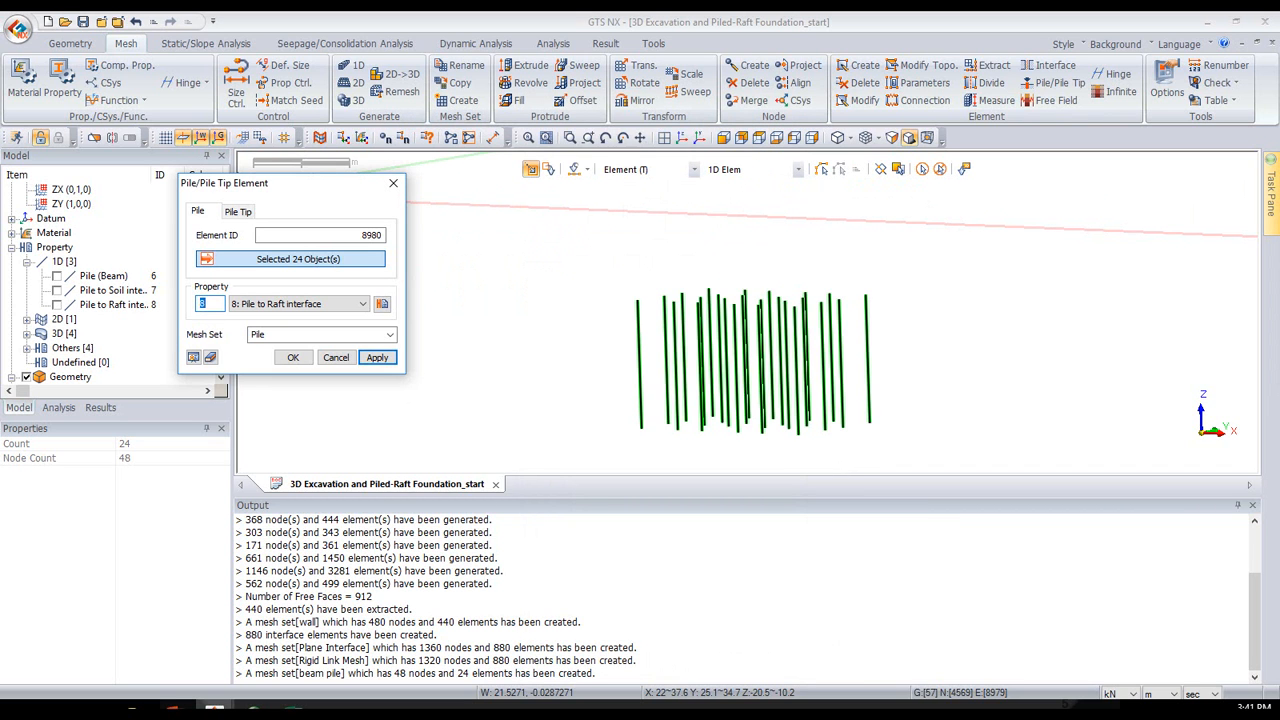
# - Name the mesh set for the new pile elements "Pile interface"
pyautogui.click(175, 707)
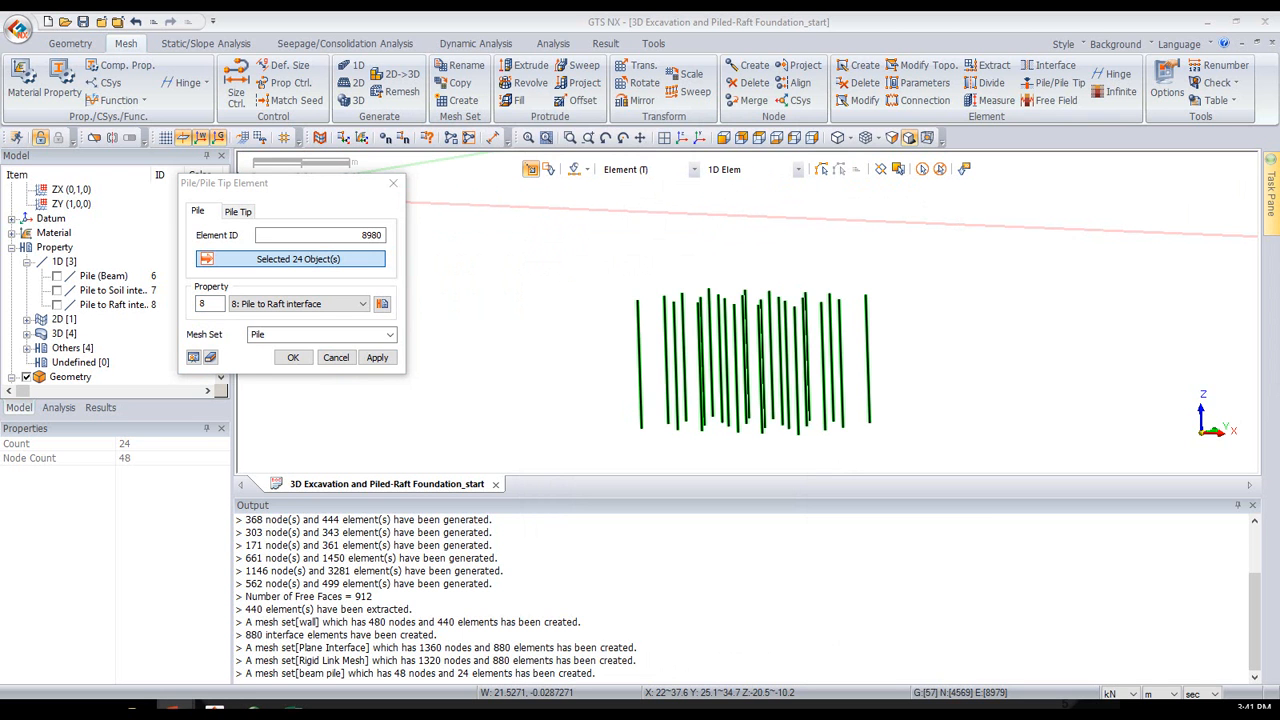
pyautogui.moveTo(1279, 200); pyautogui.dragTo(458, 14)
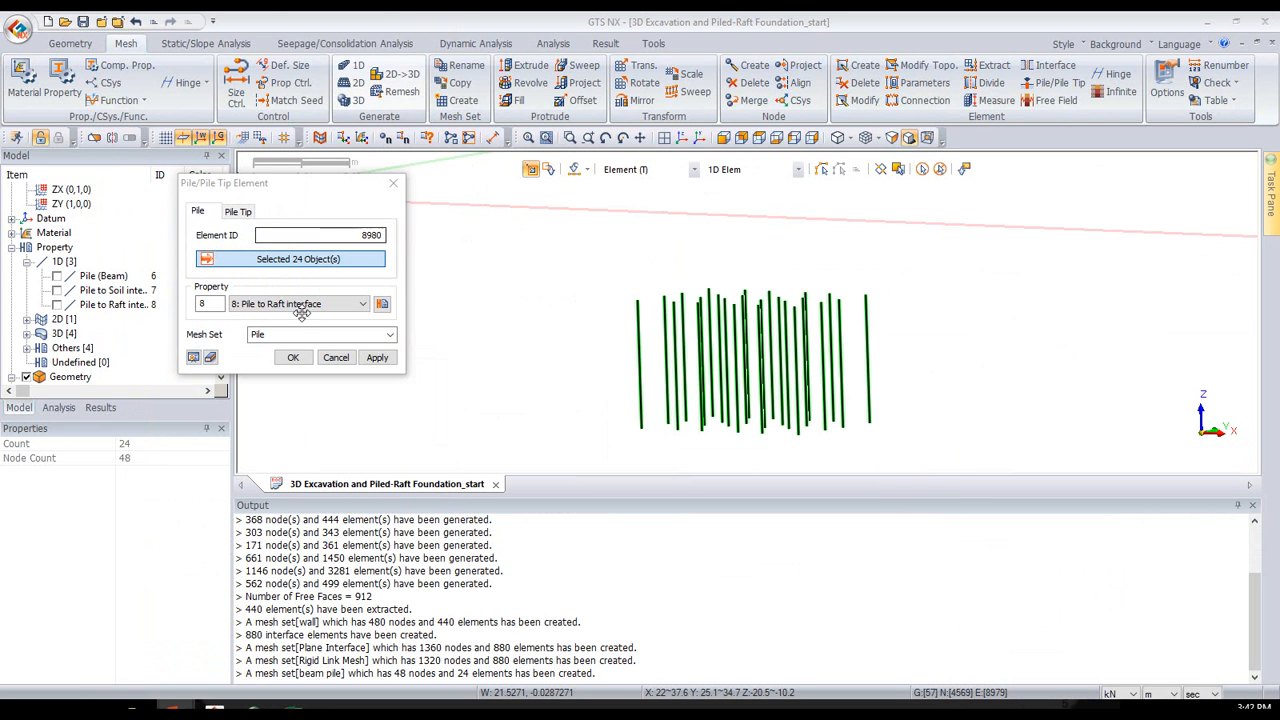
pyautogui.click(309, 338)
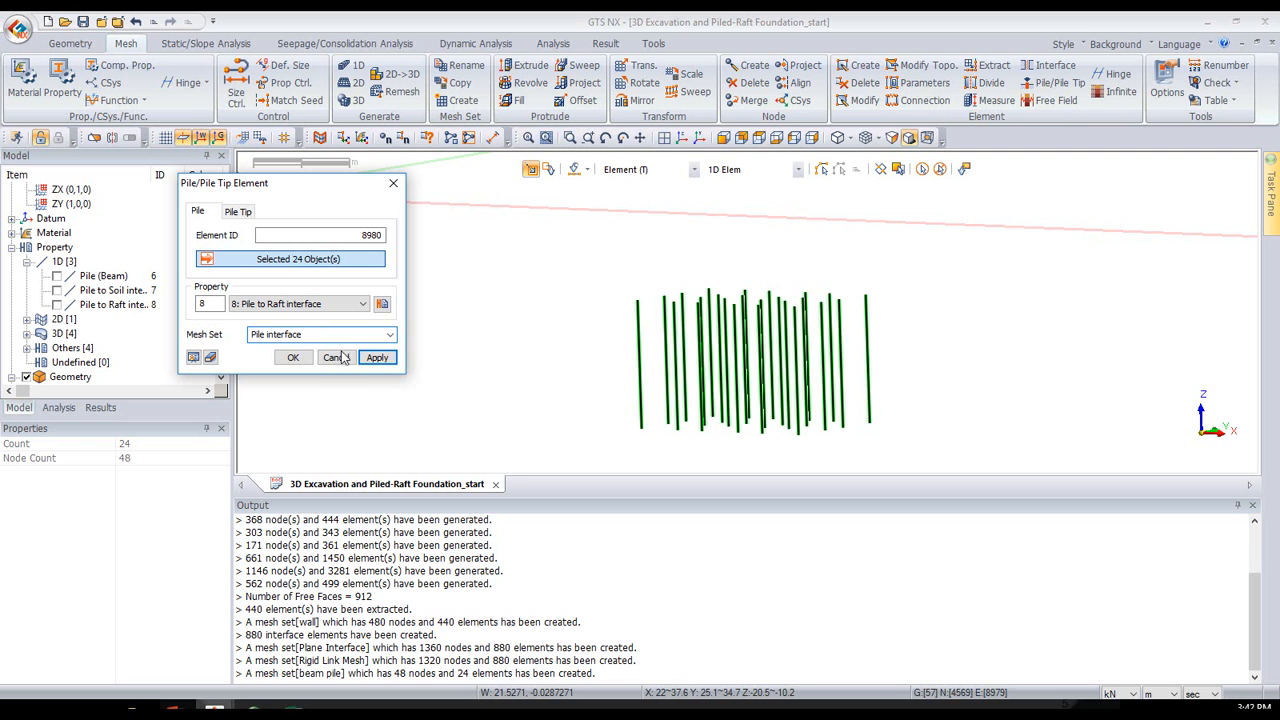
# - Generate the pile interface elements with the Pile to Raft interface property, and examine the pile tip property's bearing capacity and spring stiffness
pyautogui.click(389, 360)
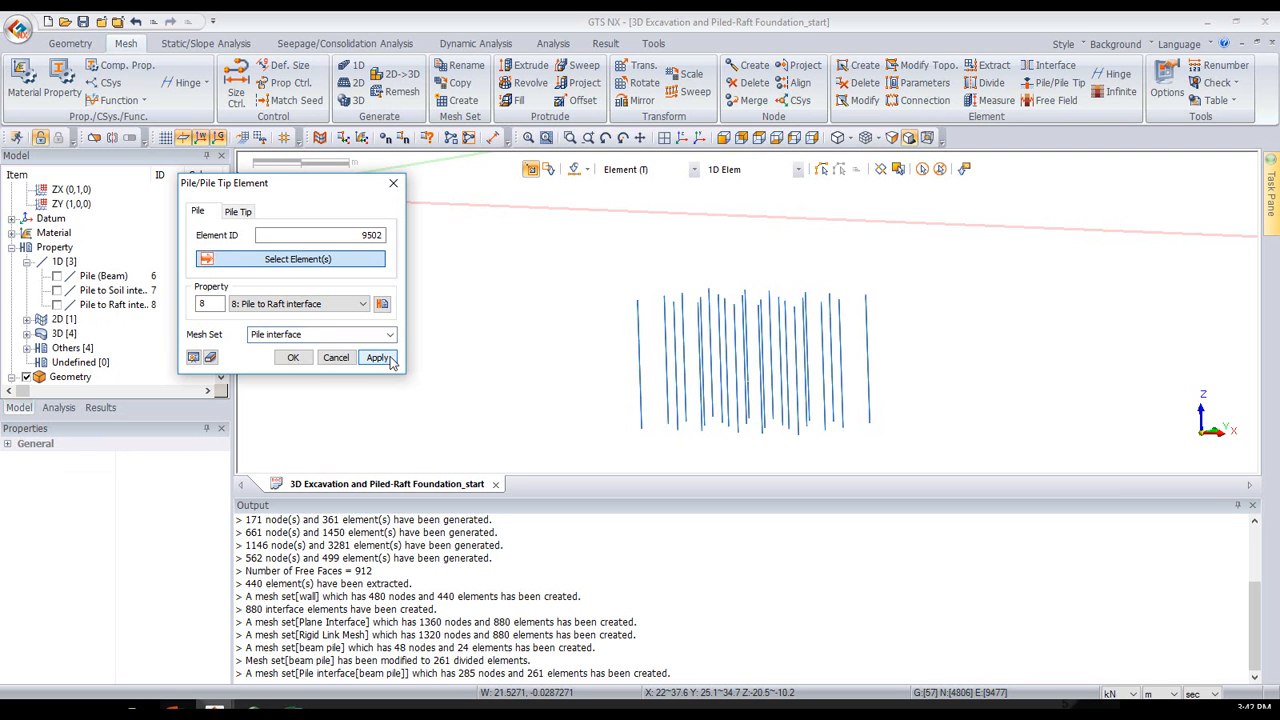
pyautogui.click(242, 212)
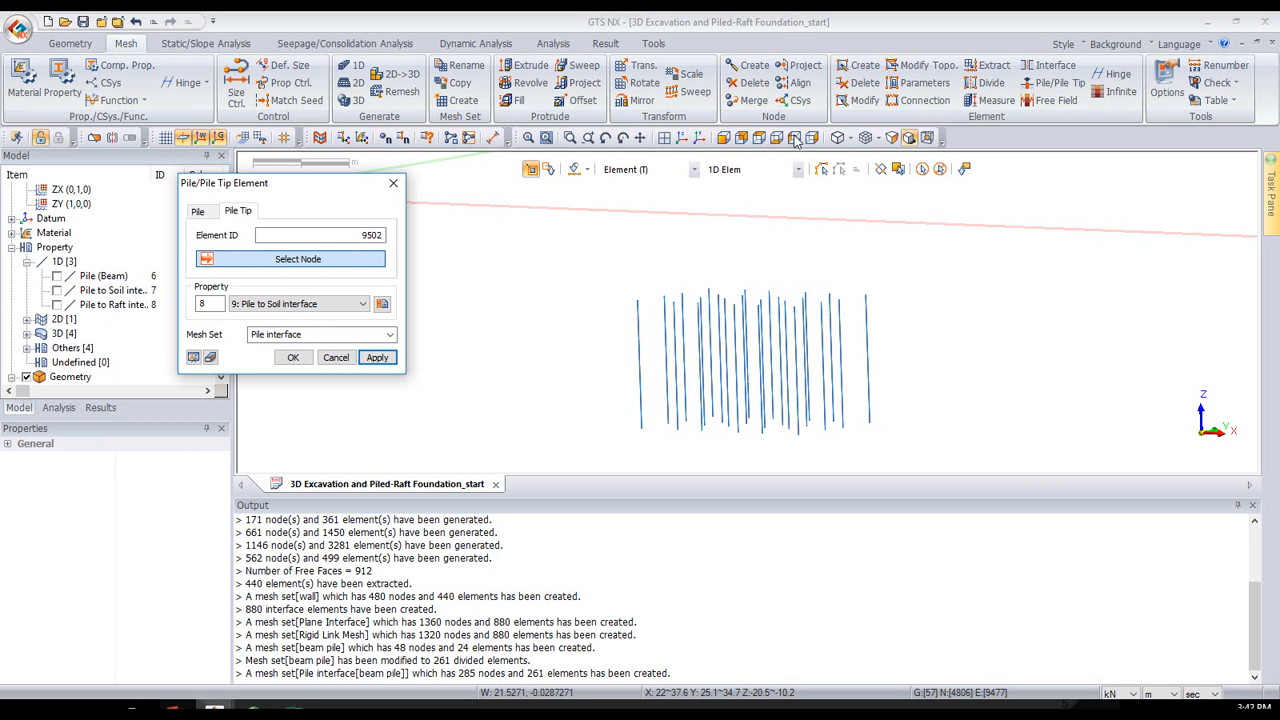
pyautogui.click(724, 139)
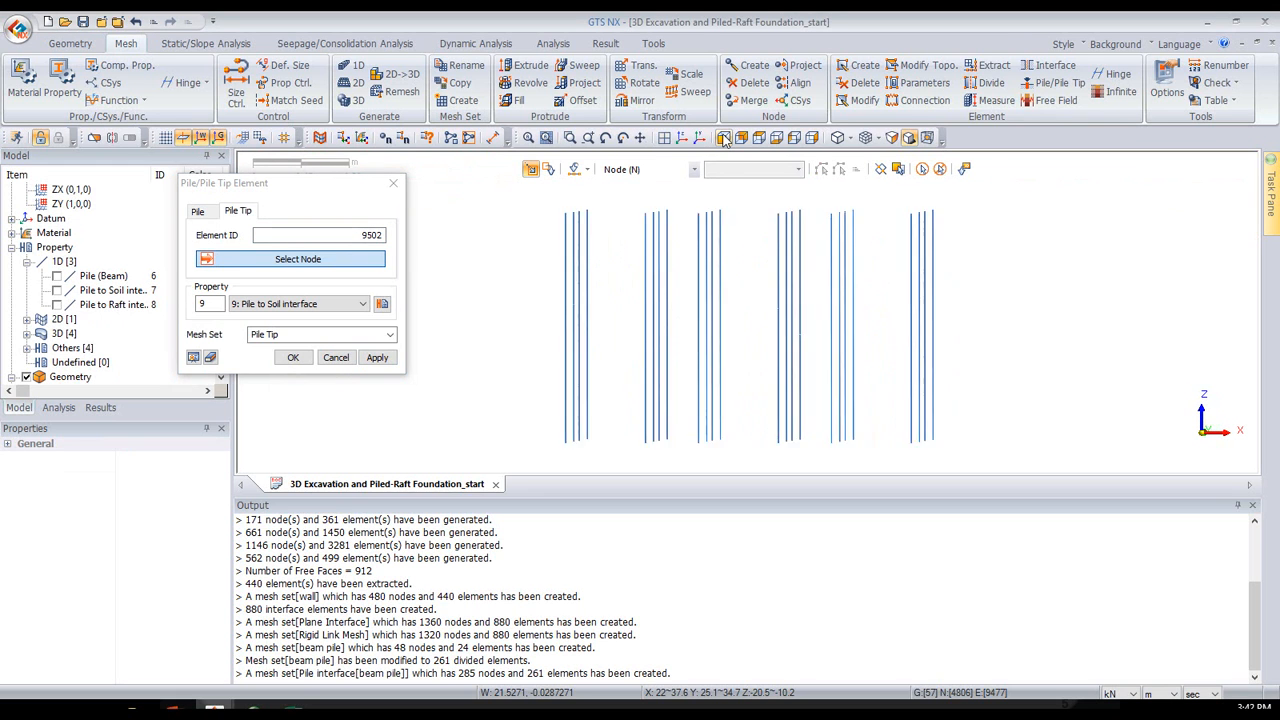
pyautogui.click(381, 312)
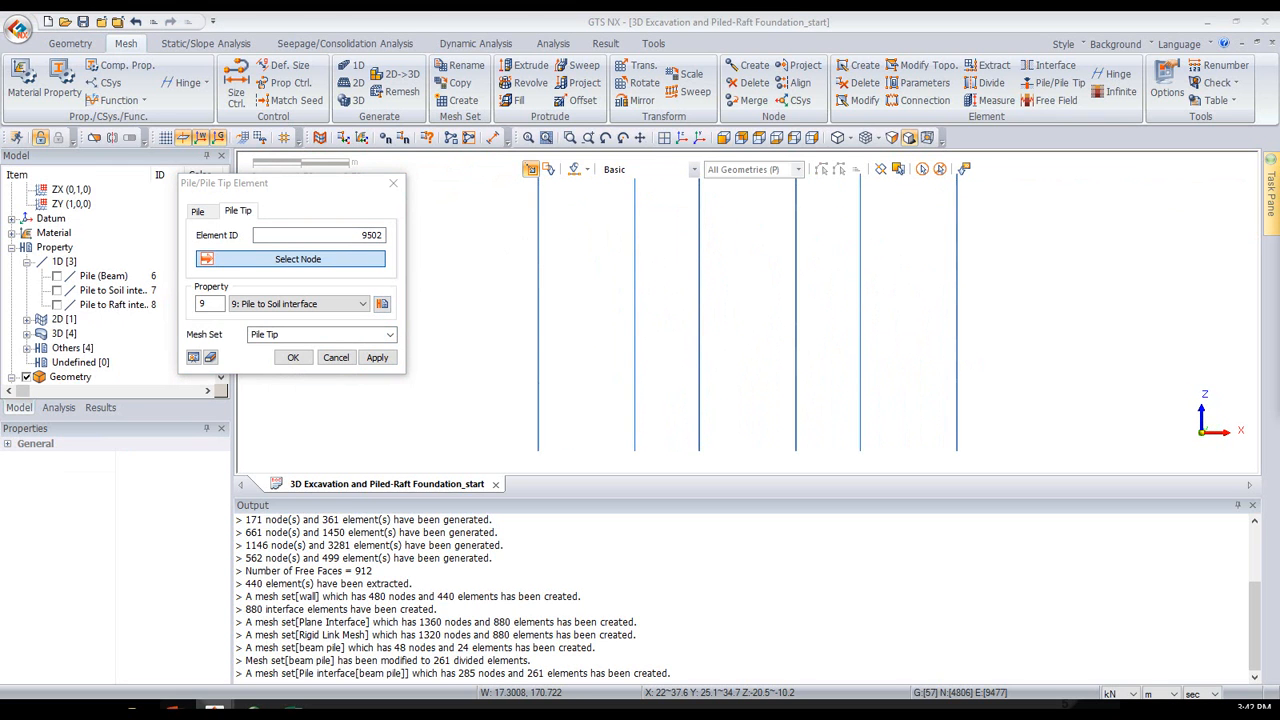
pyautogui.moveTo(514, 172); pyautogui.dragTo(726, 174)
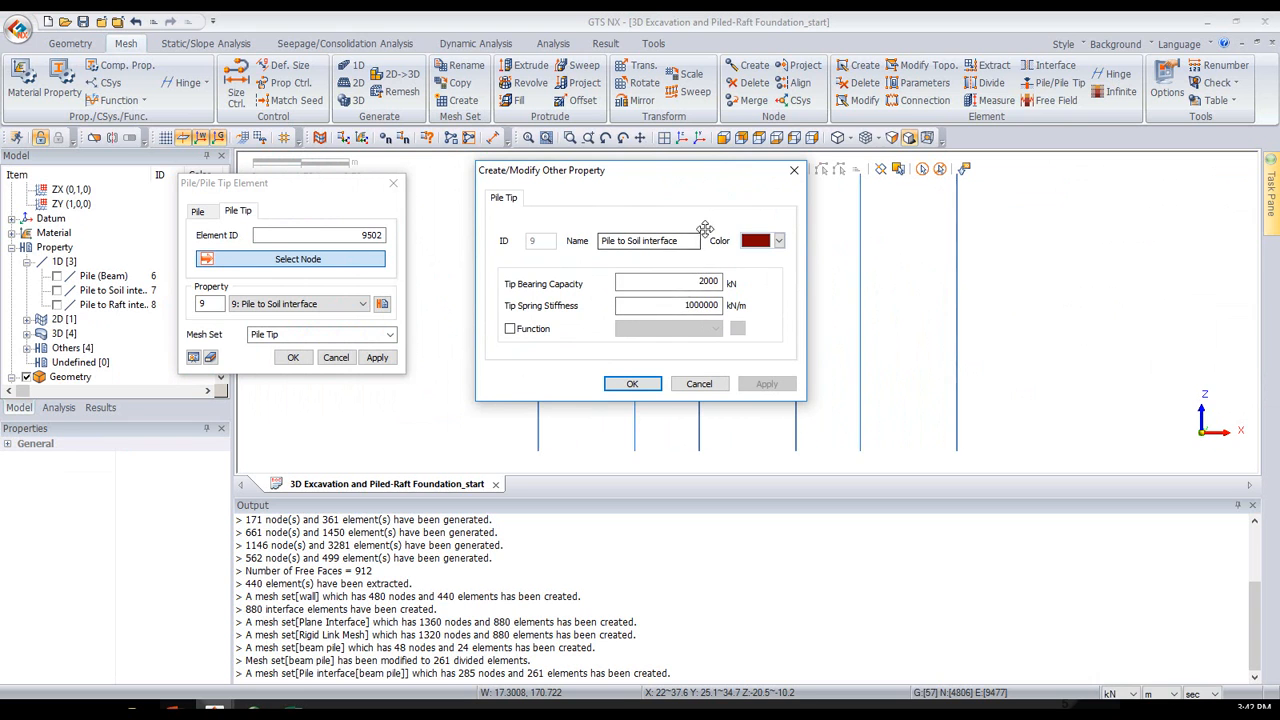
pyautogui.click(794, 170)
# - Create pile tip elements at the bottom nodes of all piles, using property 9 Pile to Soil interface and the mesh set Pile Tip
pyautogui.click(368, 259)
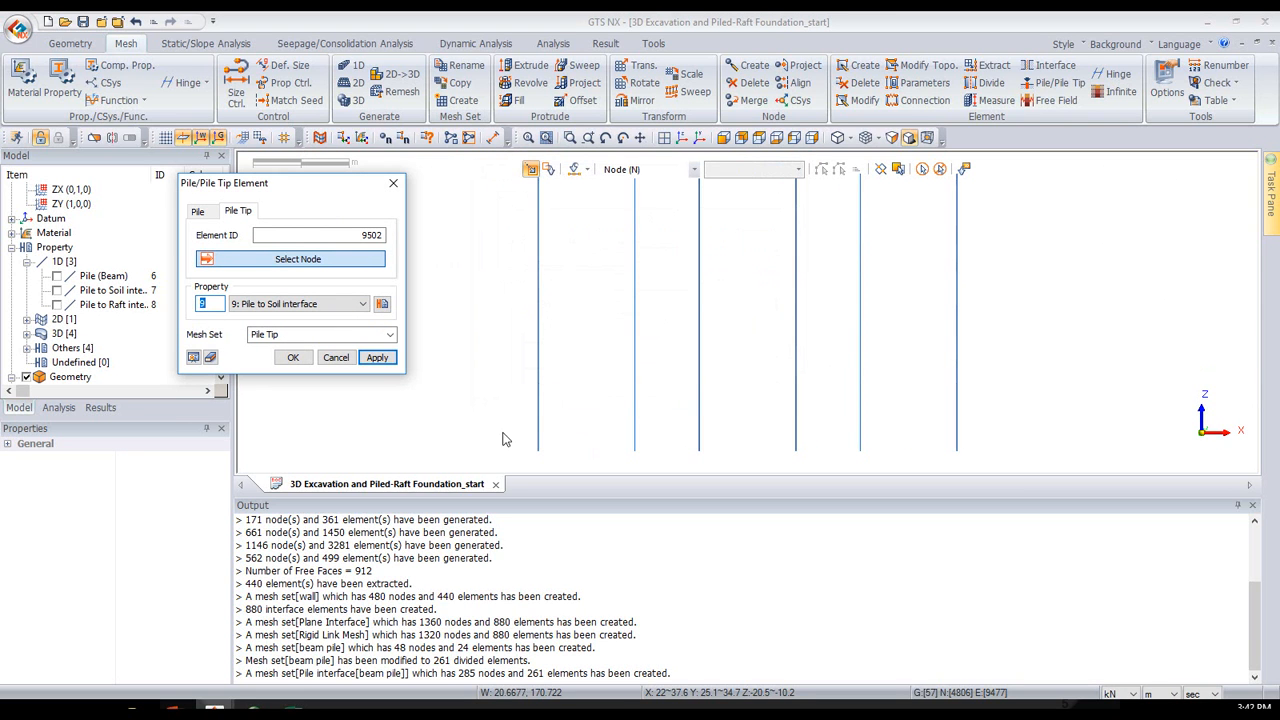
pyautogui.moveTo(508, 446); pyautogui.dragTo(1067, 470)
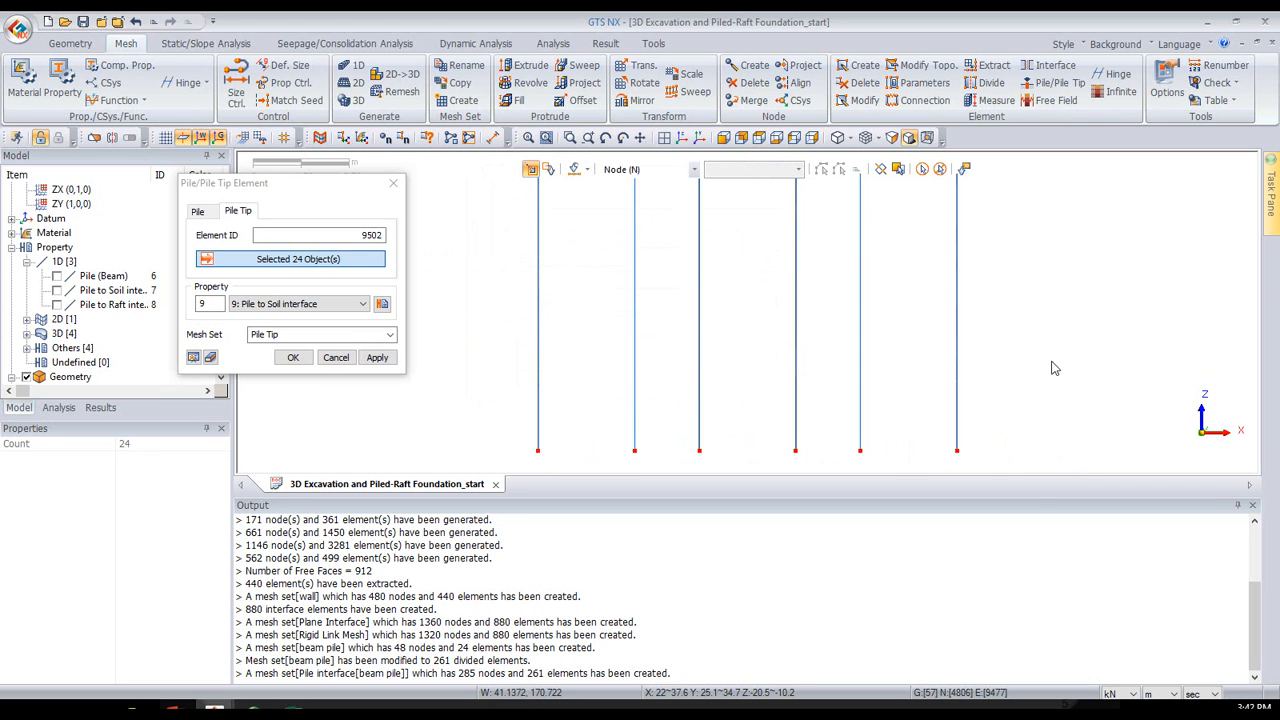
pyautogui.click(681, 139)
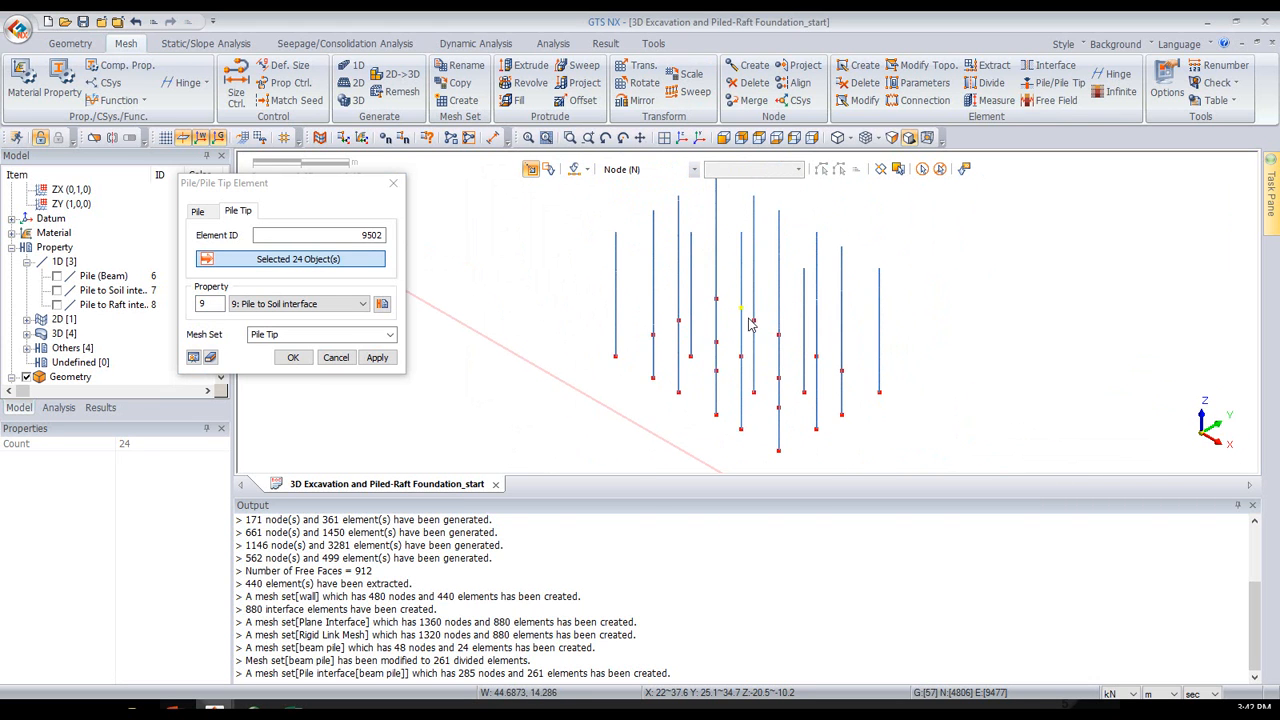
pyautogui.click(291, 357)
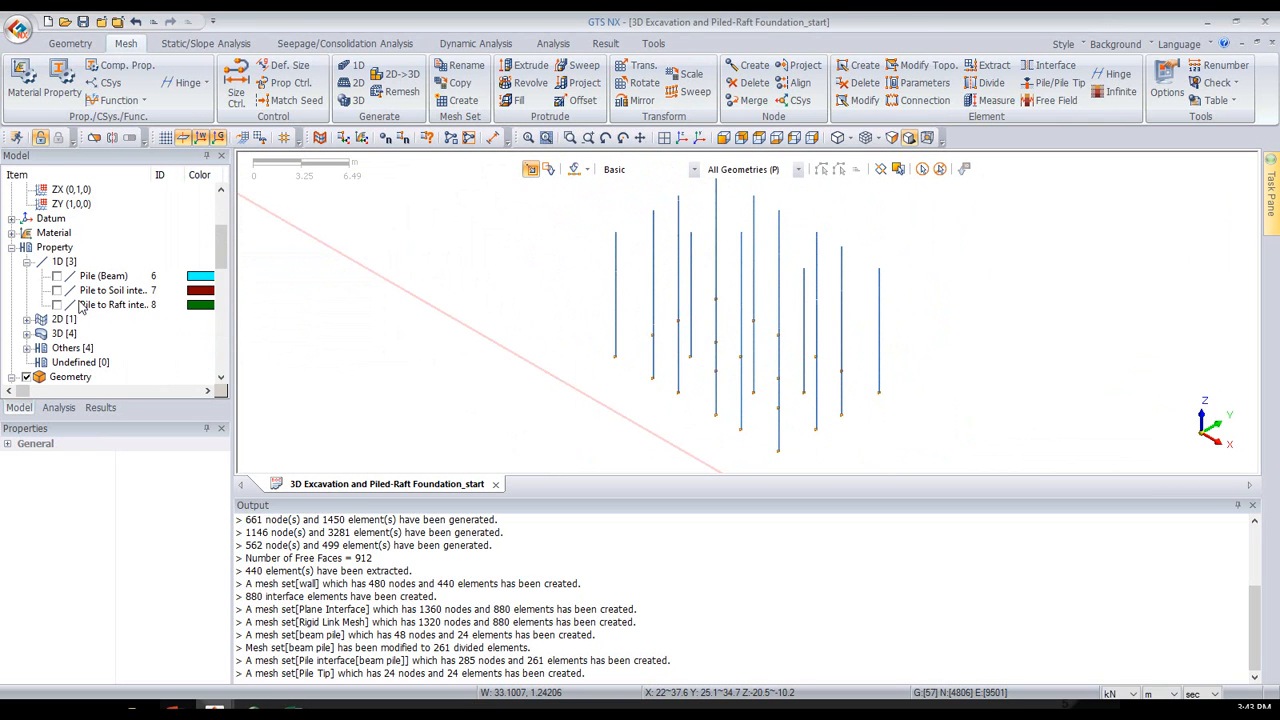
# - Display all the mesh sets of the model again
pyautogui.scroll(-3, 82, 308)
pyautogui.scroll(-4, 68, 297)
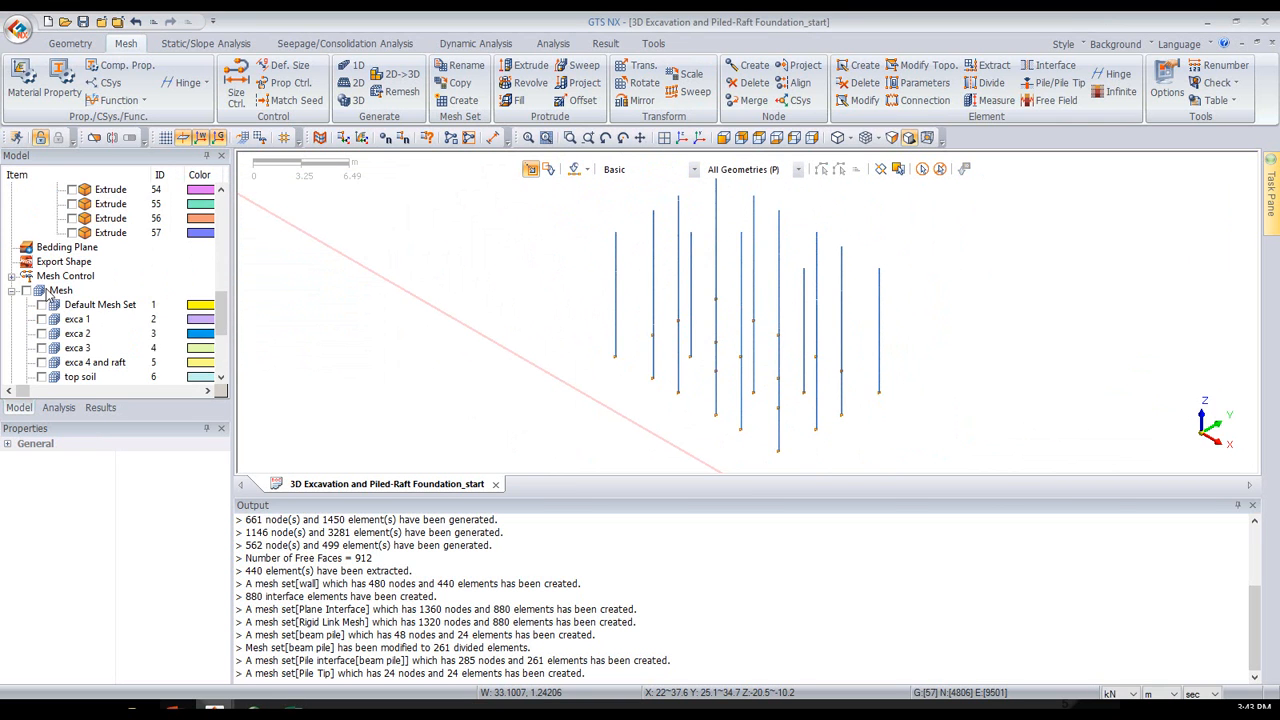
pyautogui.click(28, 290)
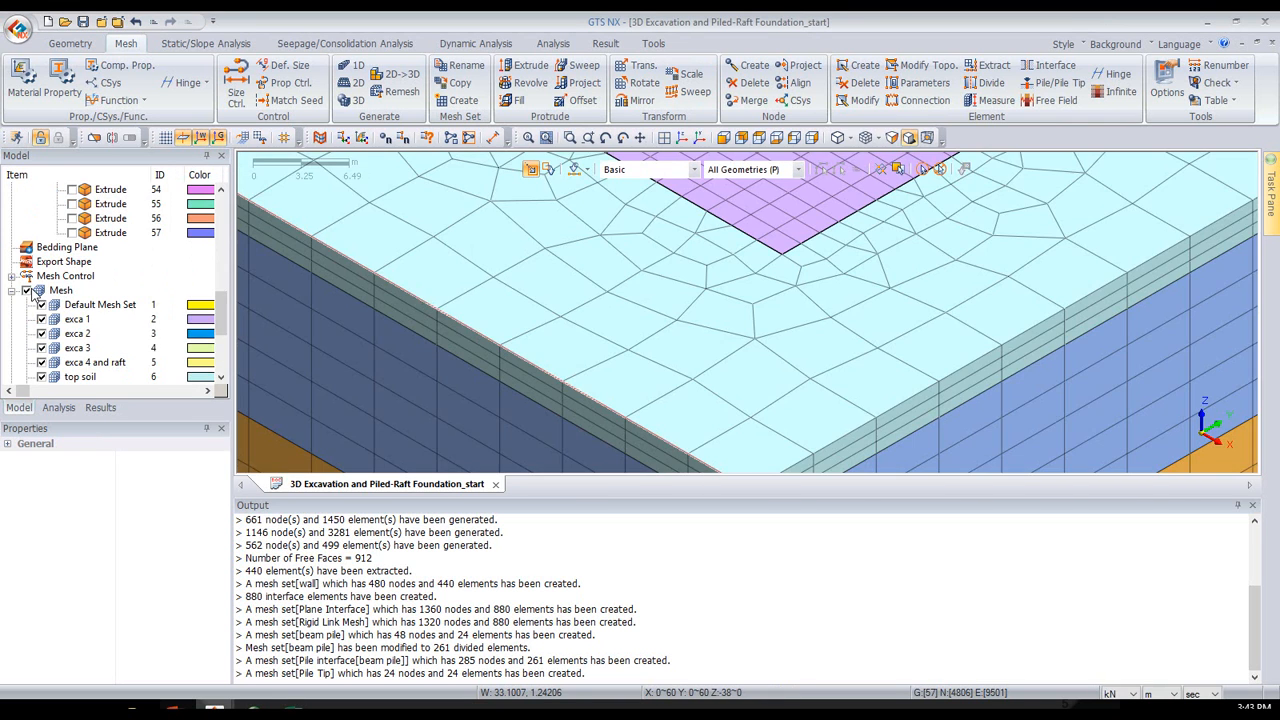
pyautogui.click(680, 139)
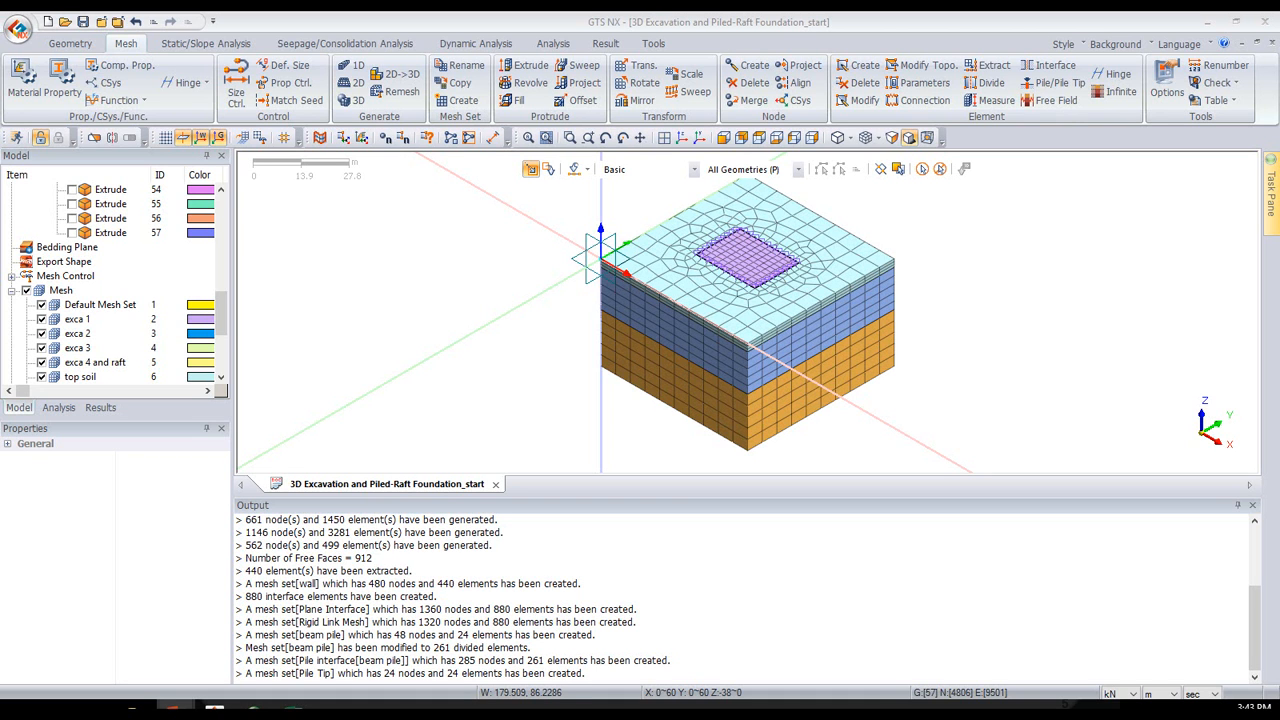
# - Apply automatic constraints considering all mesh sets, assigned to Boundary Set-1
pyautogui.click(236, 45)
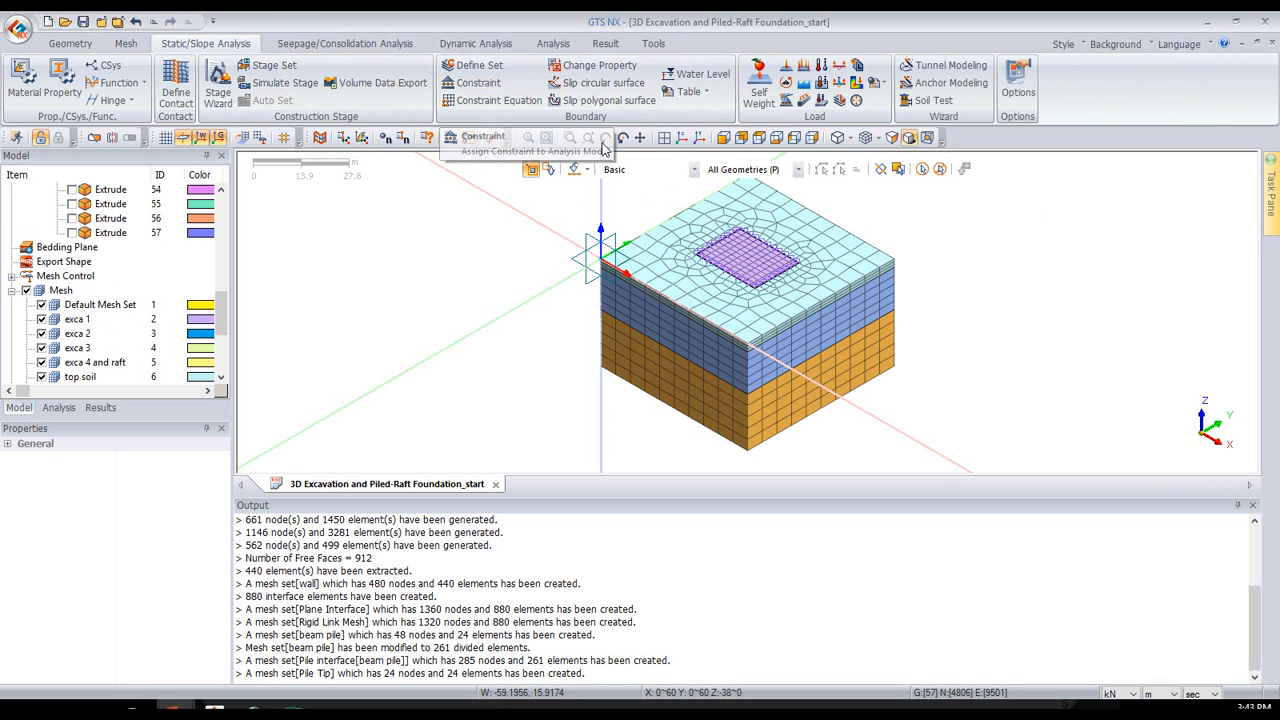
pyautogui.click(486, 88)
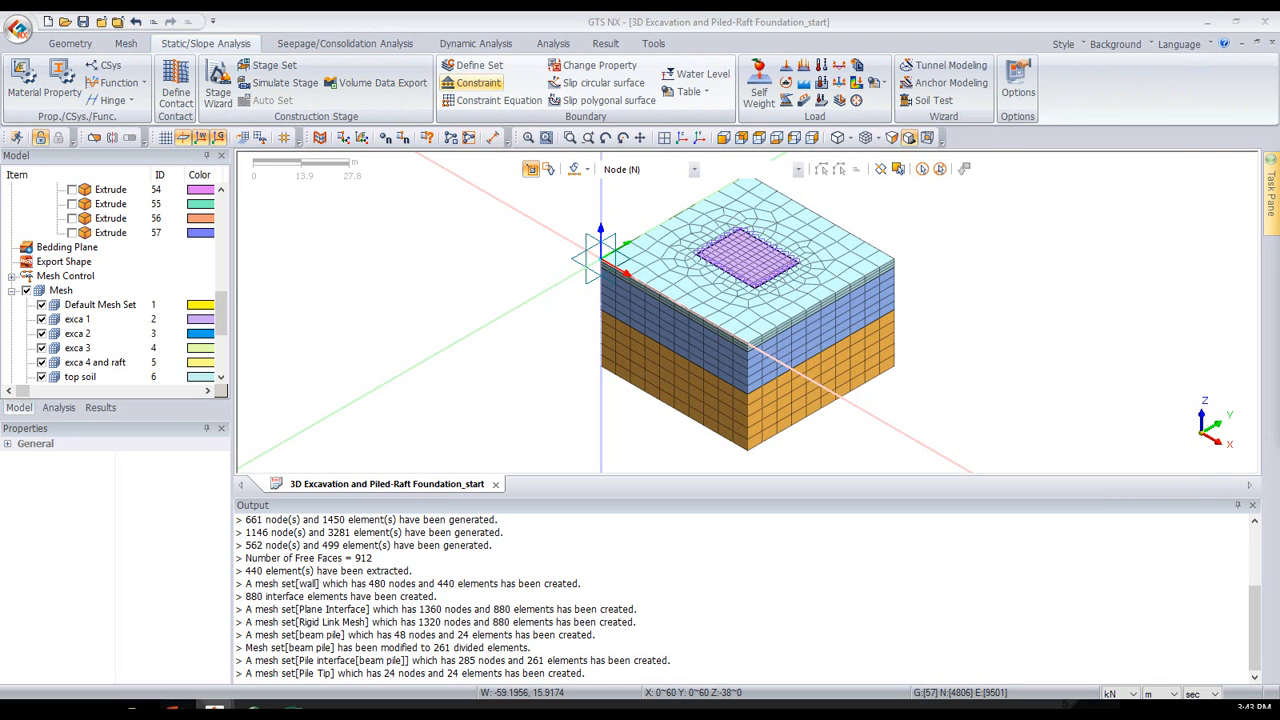
pyautogui.moveTo(286, 147); pyautogui.dragTo(298, 129)
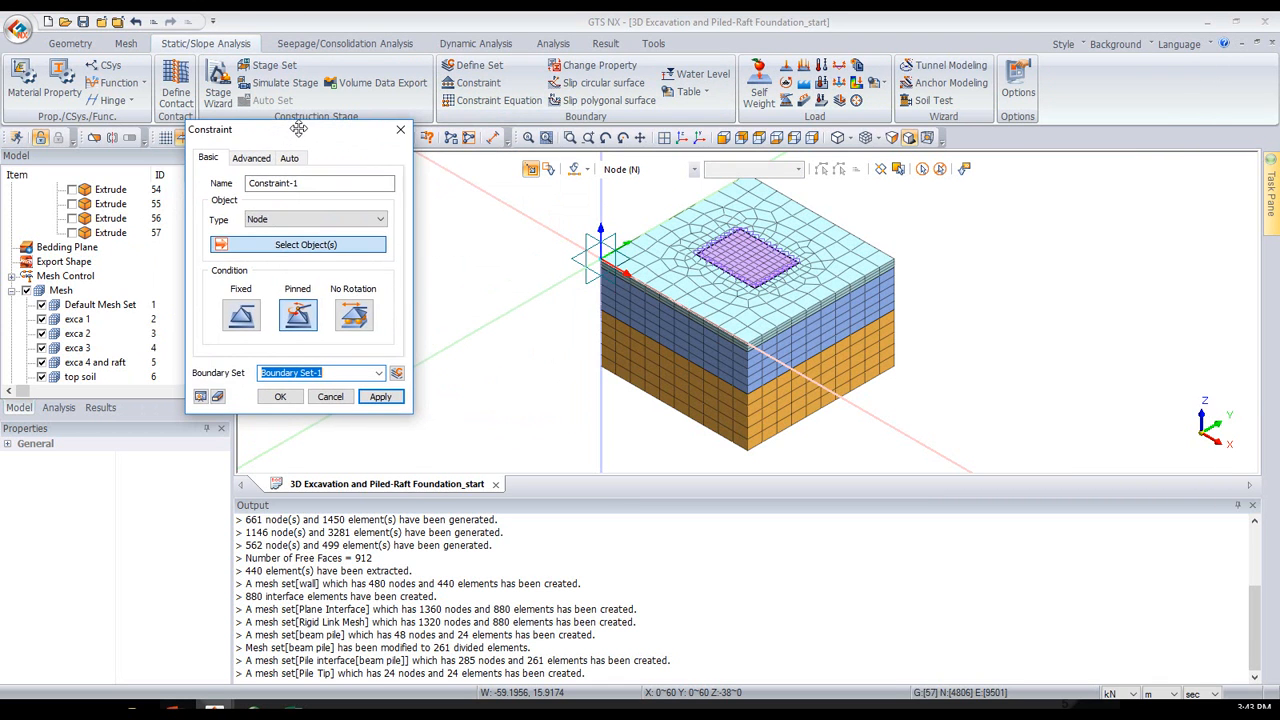
pyautogui.click(255, 157)
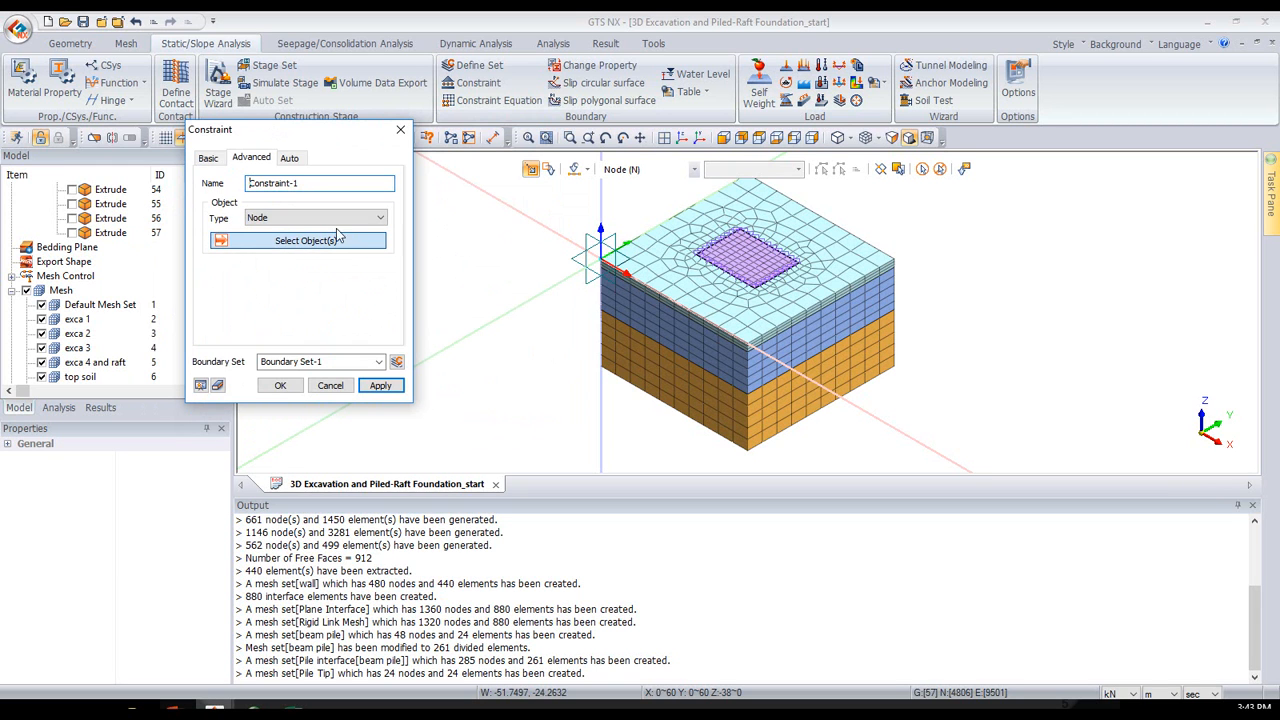
pyautogui.click(288, 159)
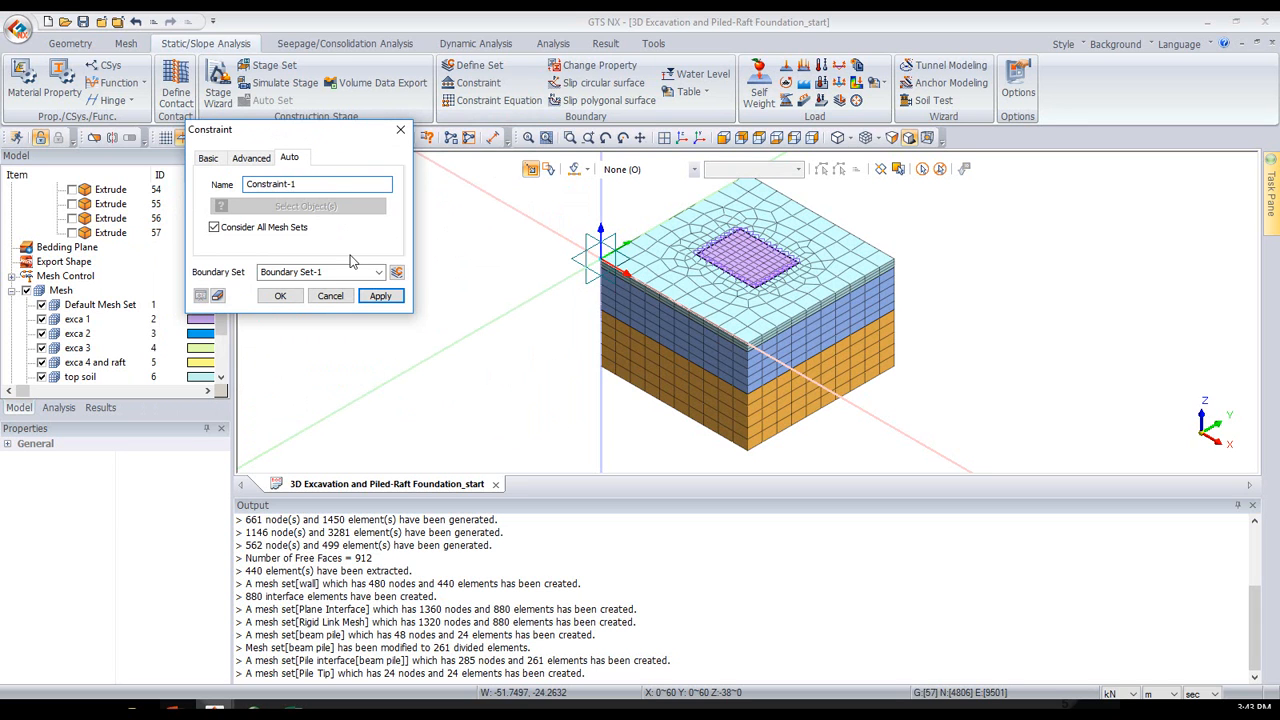
pyautogui.click(374, 298)
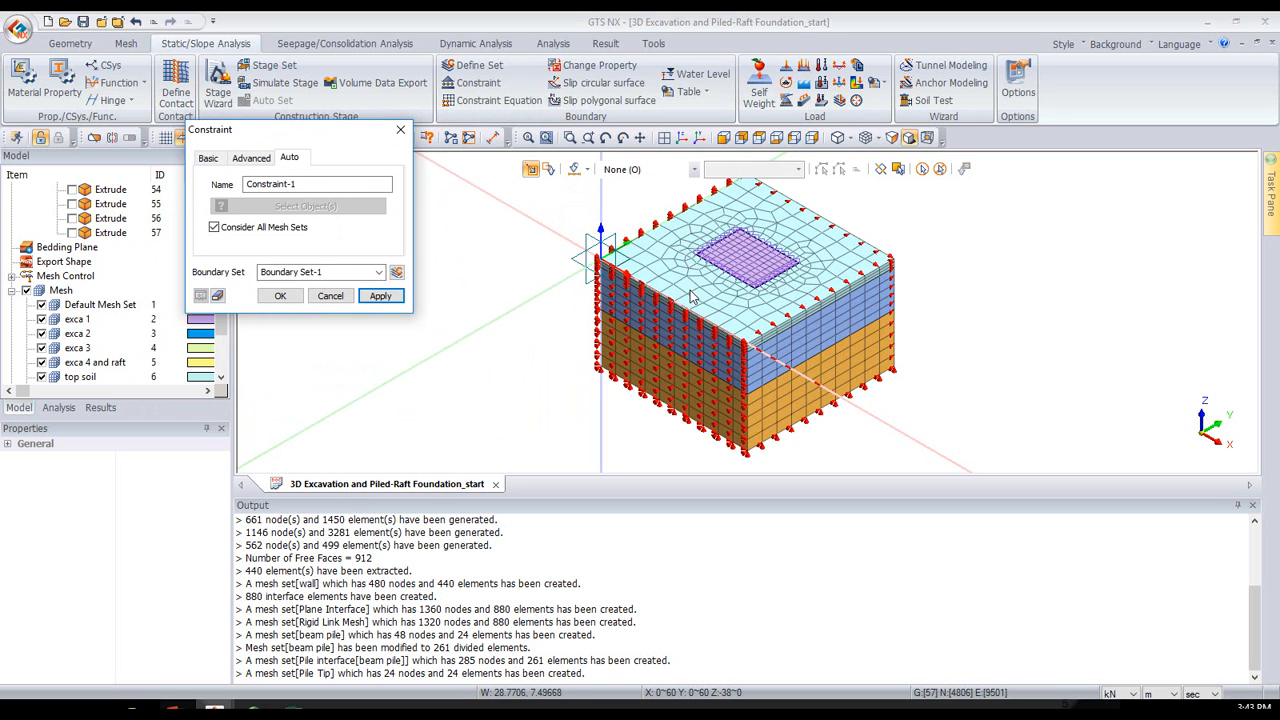
# - Examine the constraint symbols on the sides and underside of the soil model
pyautogui.moveTo(300, 127); pyautogui.dragTo(387, 206)
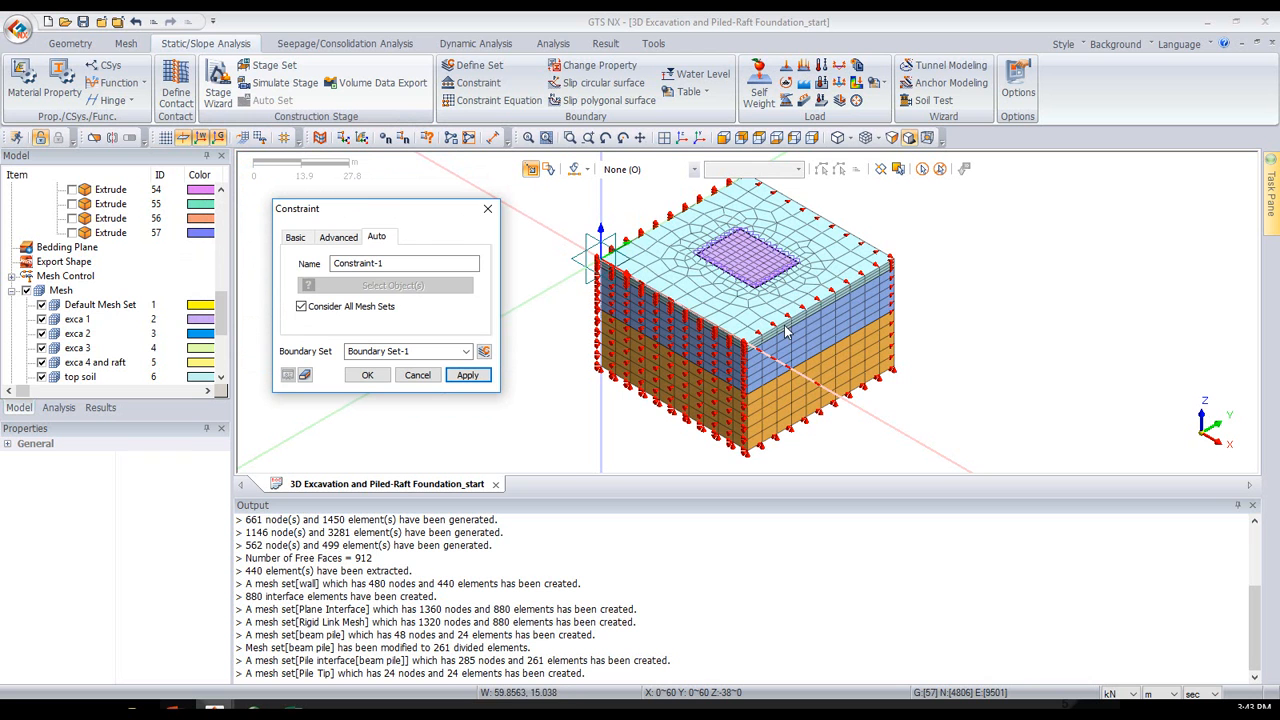
pyautogui.scroll(2, 845, 202)
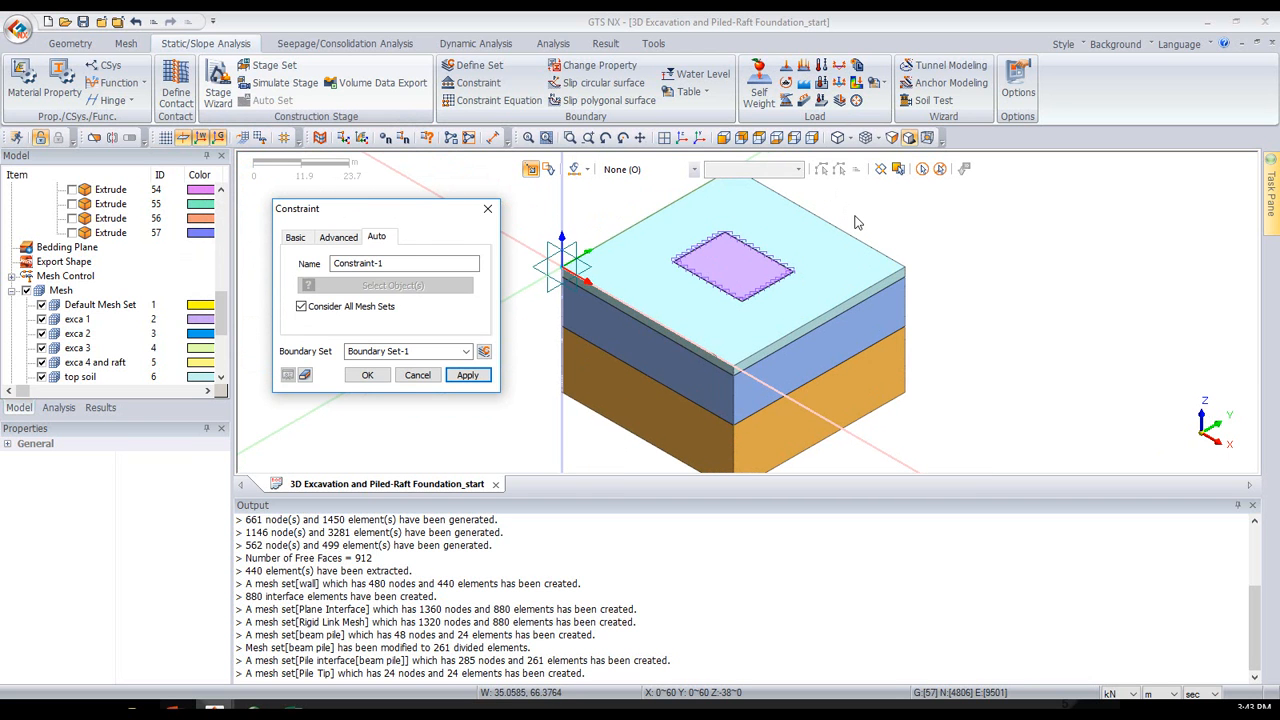
pyautogui.scroll(2, 860, 228)
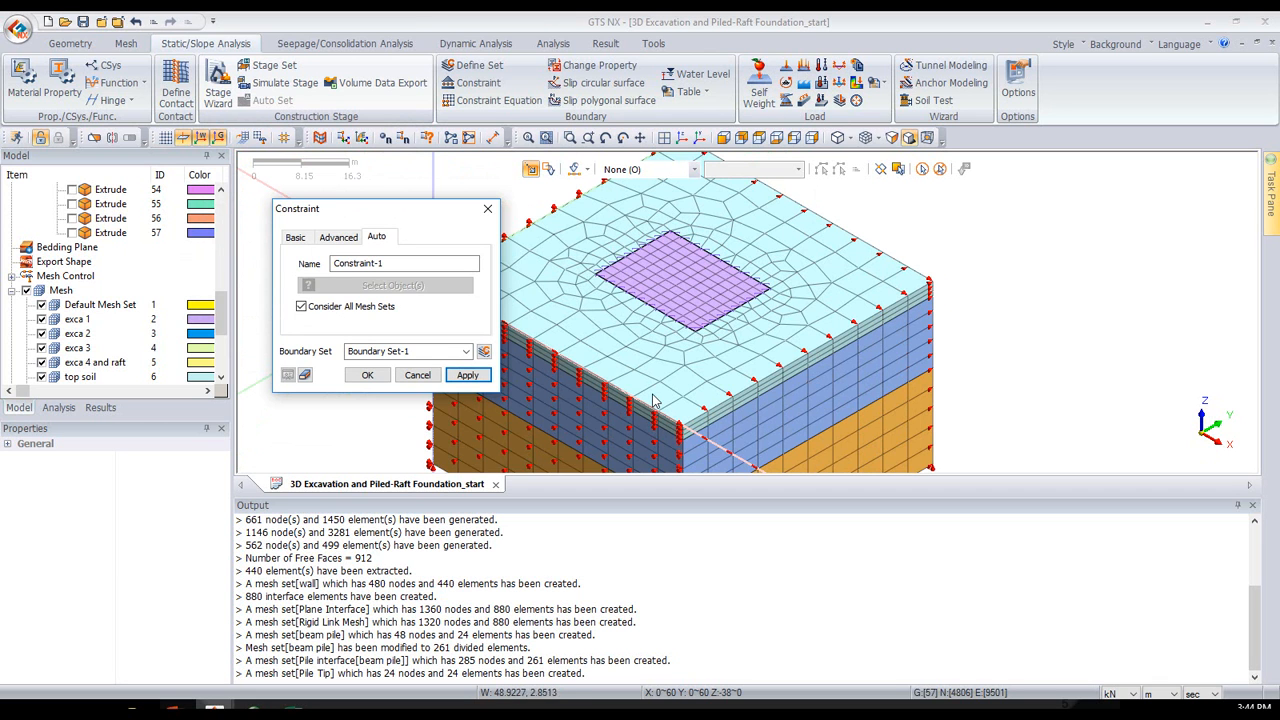
pyautogui.moveTo(837, 285); pyautogui.dragTo(854, 247, button='middle')
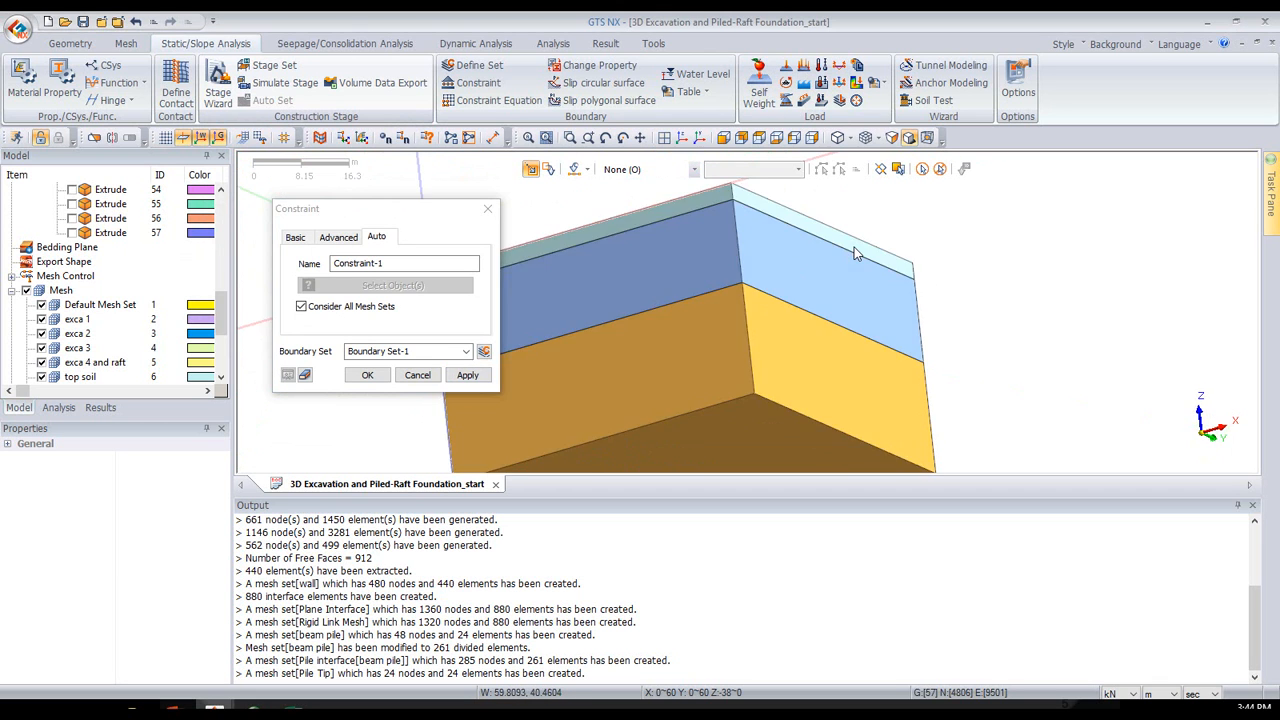
pyautogui.scroll(3, 762, 439)
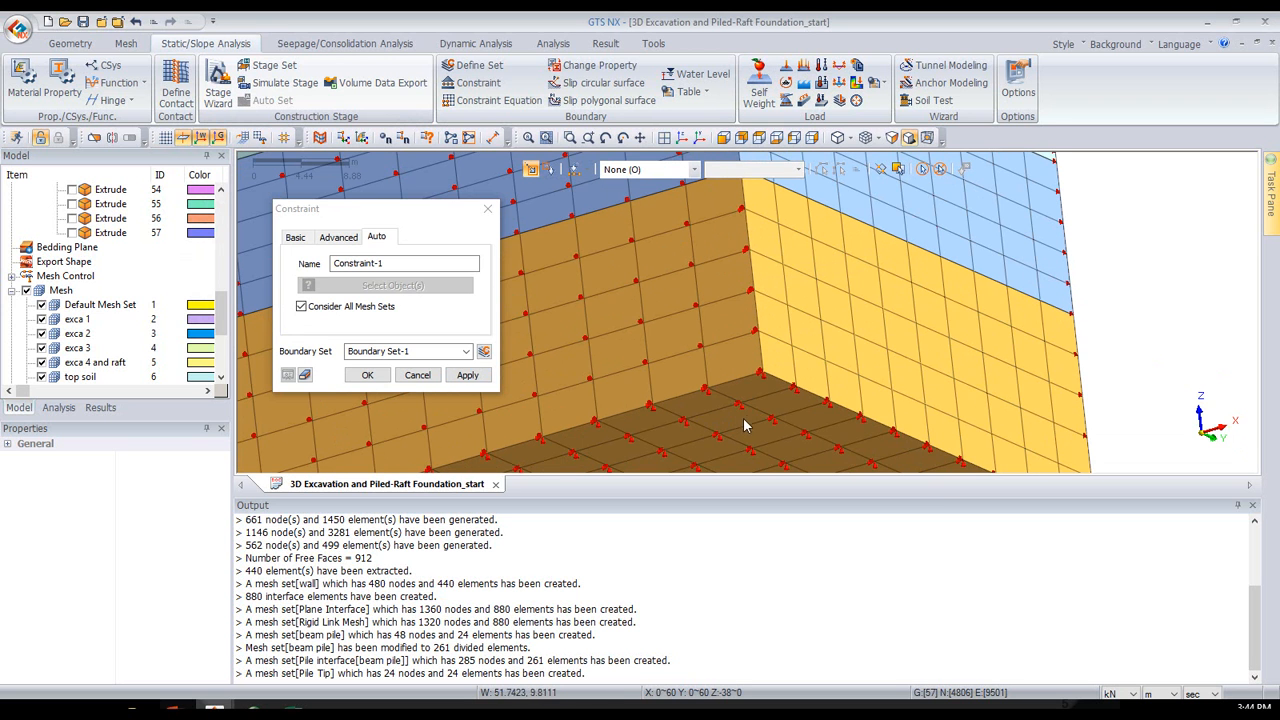
pyautogui.click(670, 140)
pyautogui.click(682, 140)
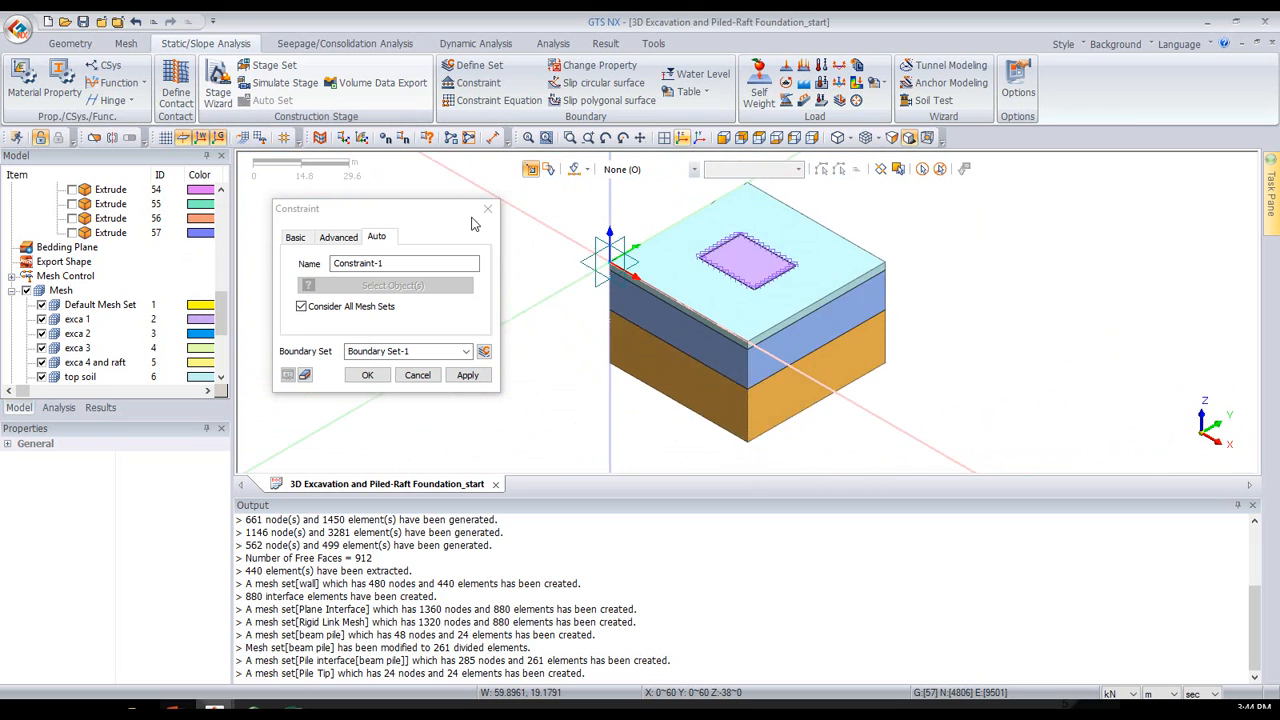
# - Show only the beam pile mesh set and constrain the Rz rotation of all its nodes in a boundary set named "rz"
pyautogui.click(33, 290)
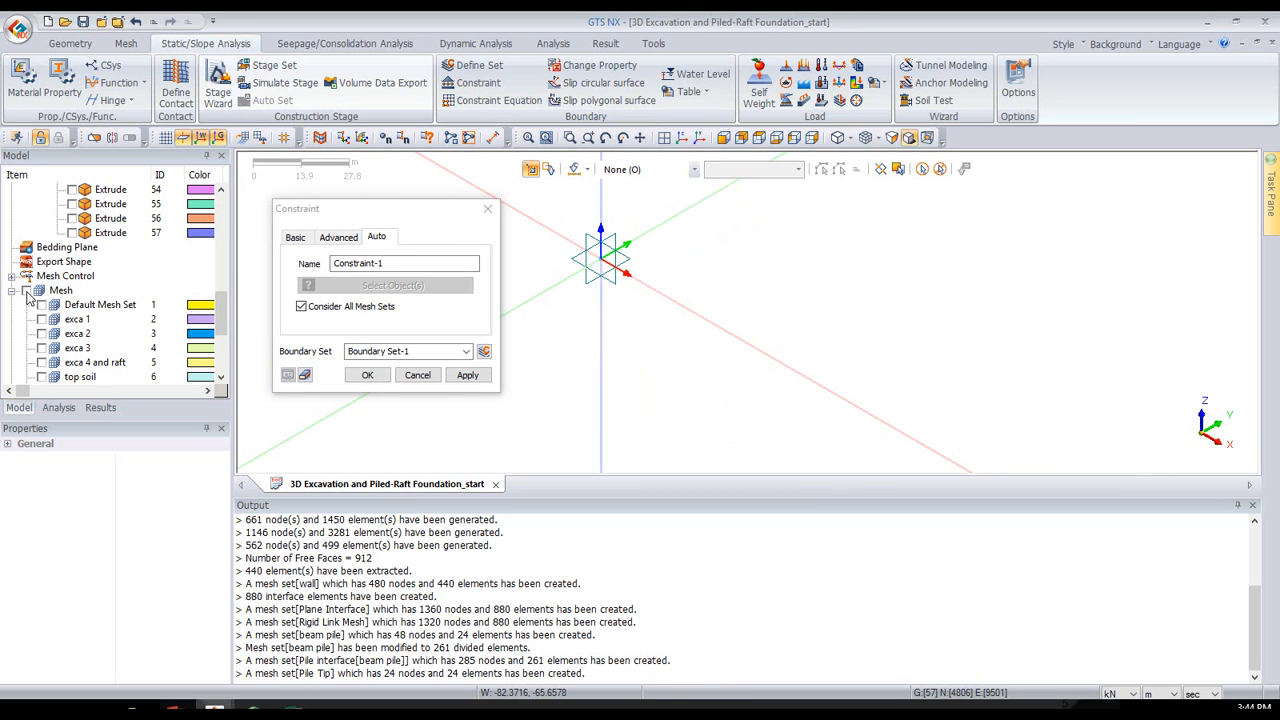
pyautogui.scroll(-3, 31, 296)
pyautogui.click(41, 333)
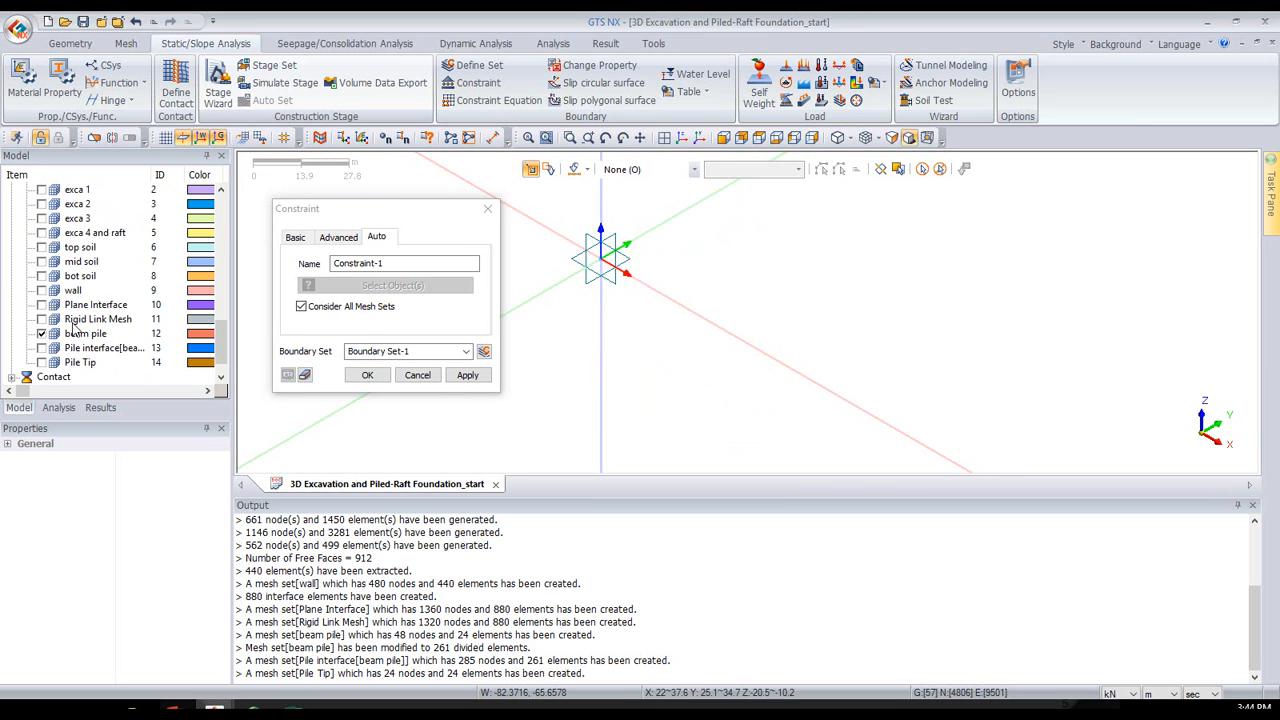
pyautogui.click(337, 240)
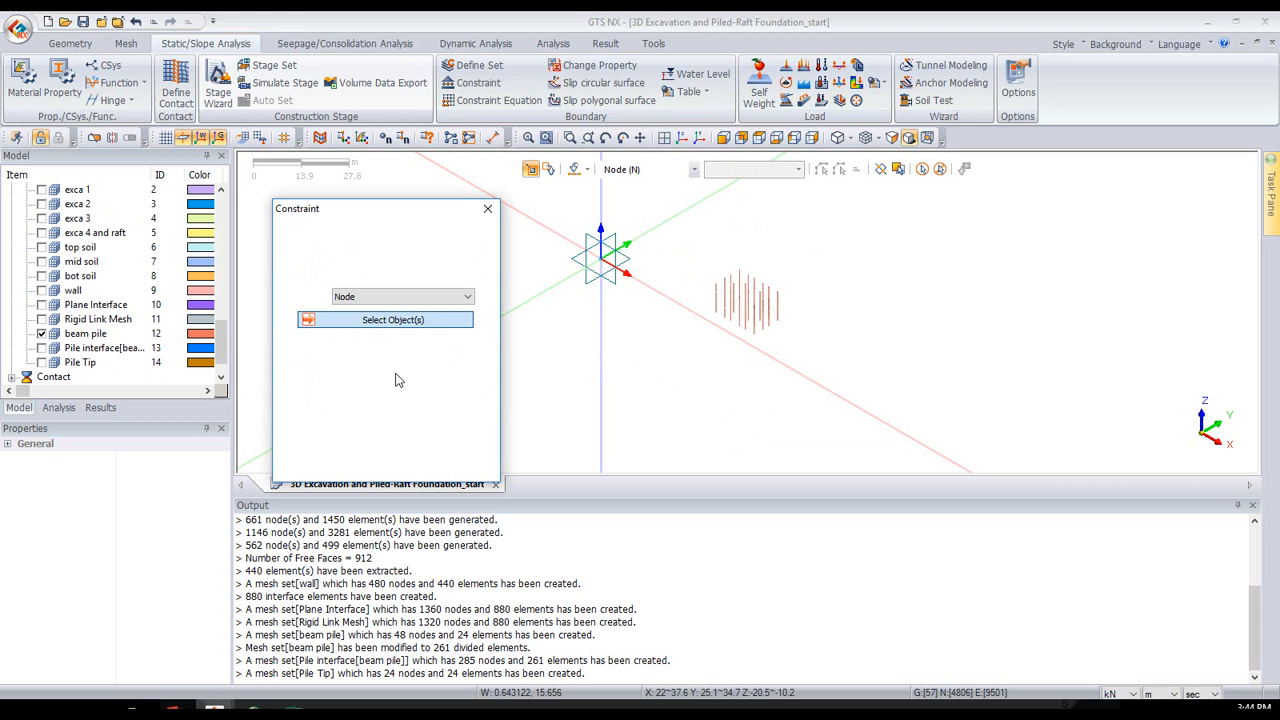
pyautogui.click(386, 440)
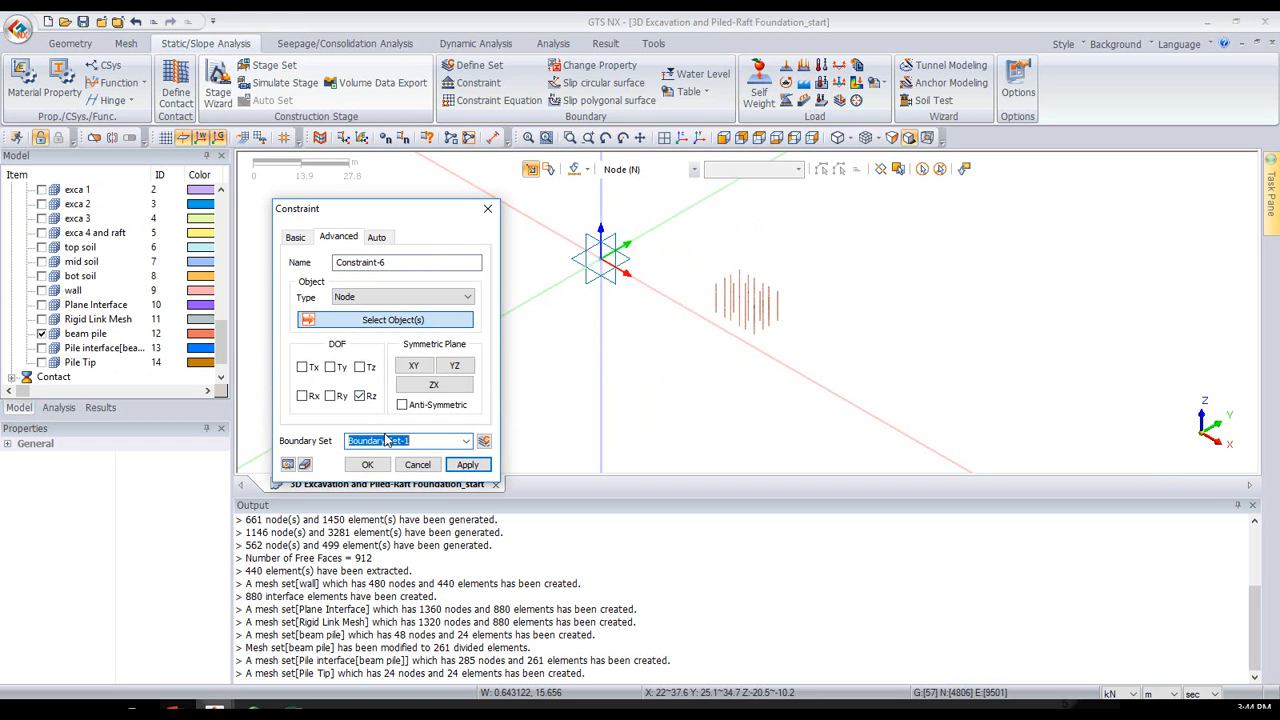
pyautogui.write('rz')
pyautogui.moveTo(700, 205); pyautogui.dragTo(838, 386)
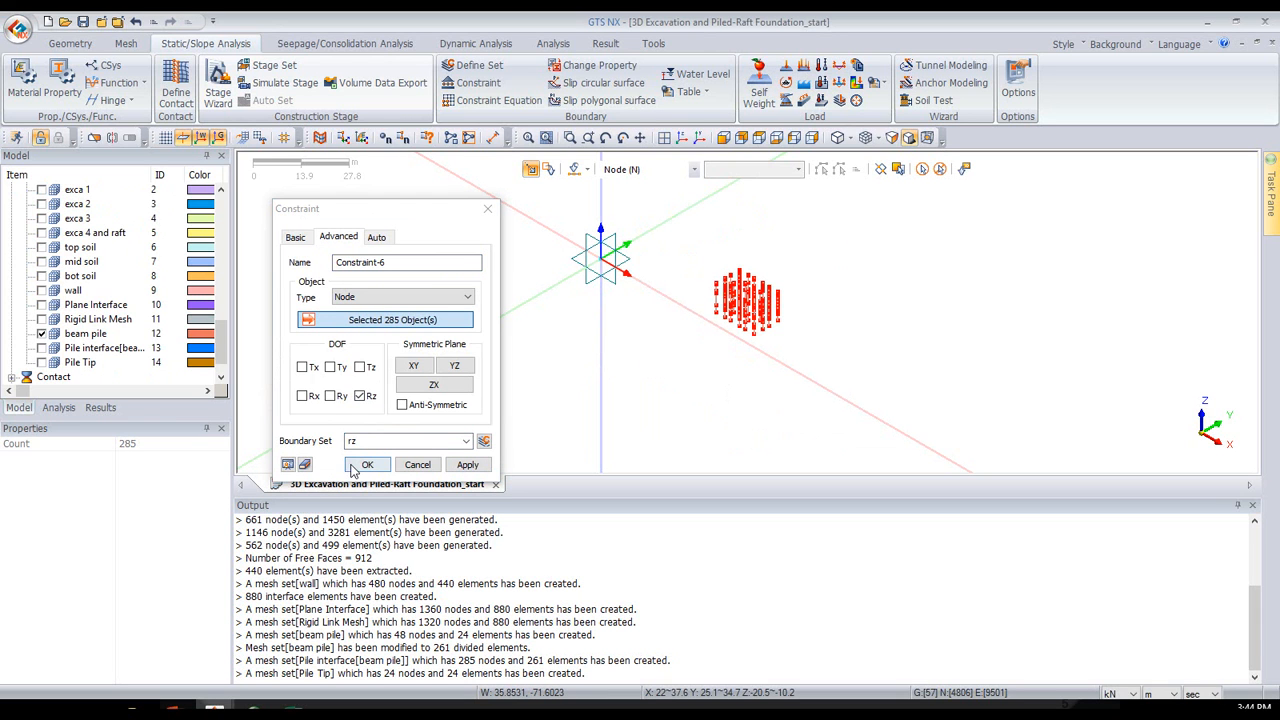
pyautogui.press('Return')
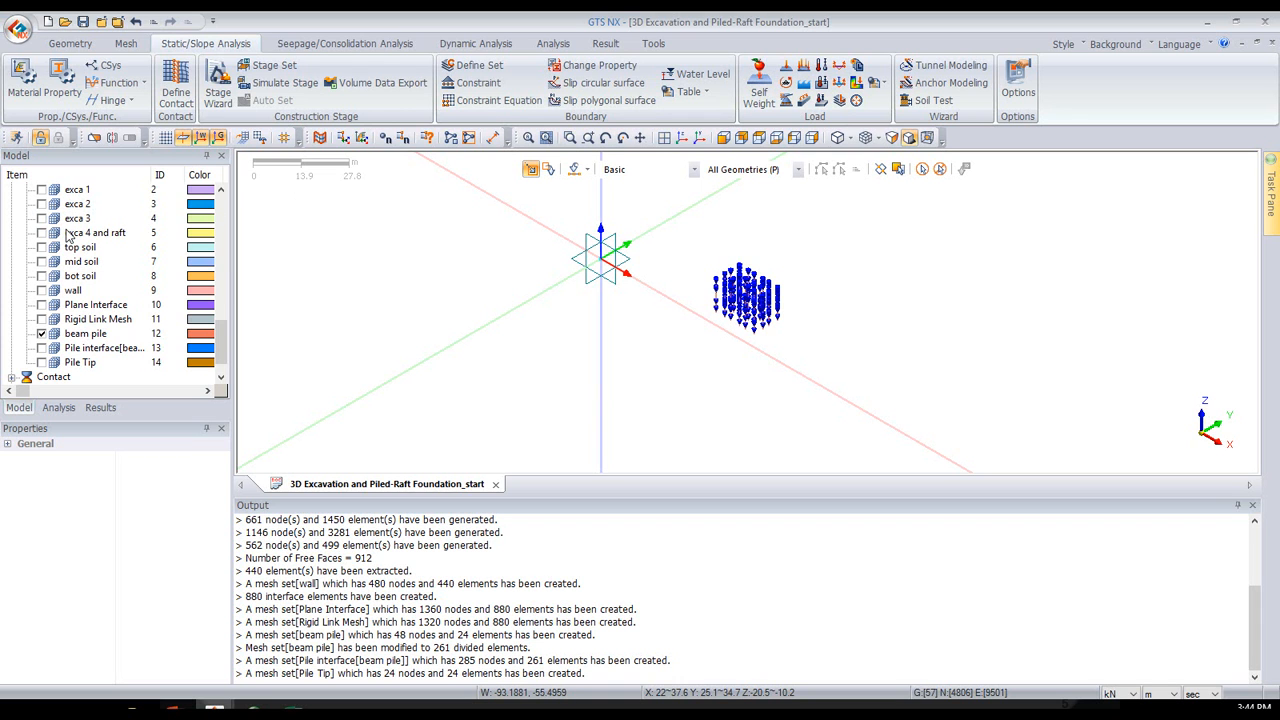
# - Redisplay all mesh sets and add a self-weight load with Gz -1 in a load set named "gravity"
pyautogui.scroll(1, 32, 207)
pyautogui.click(27, 204)
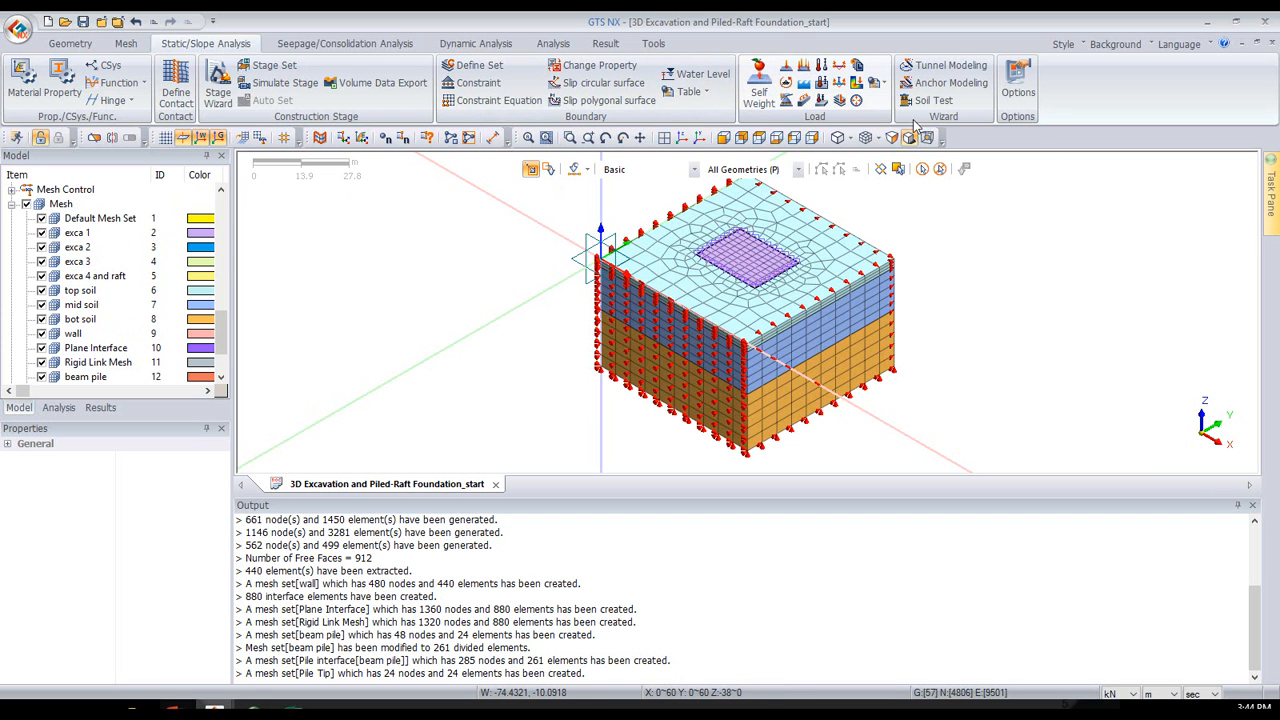
pyautogui.click(758, 88)
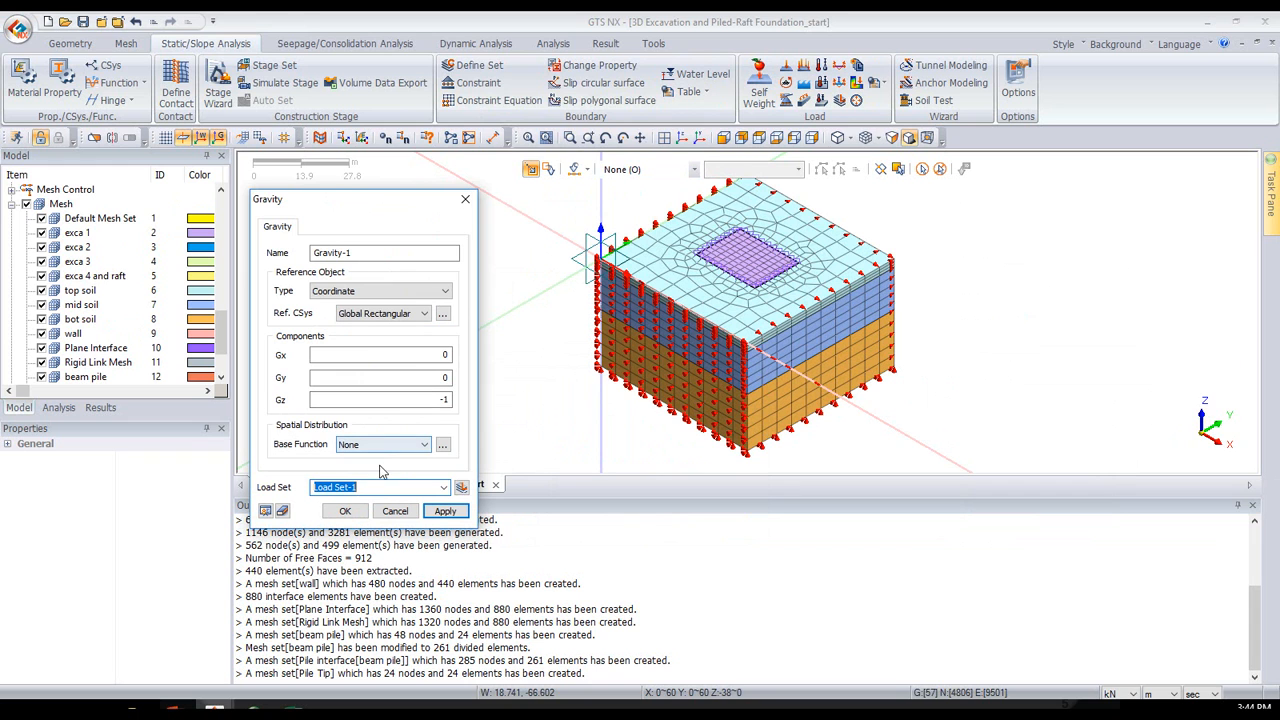
pyautogui.write('gravity')
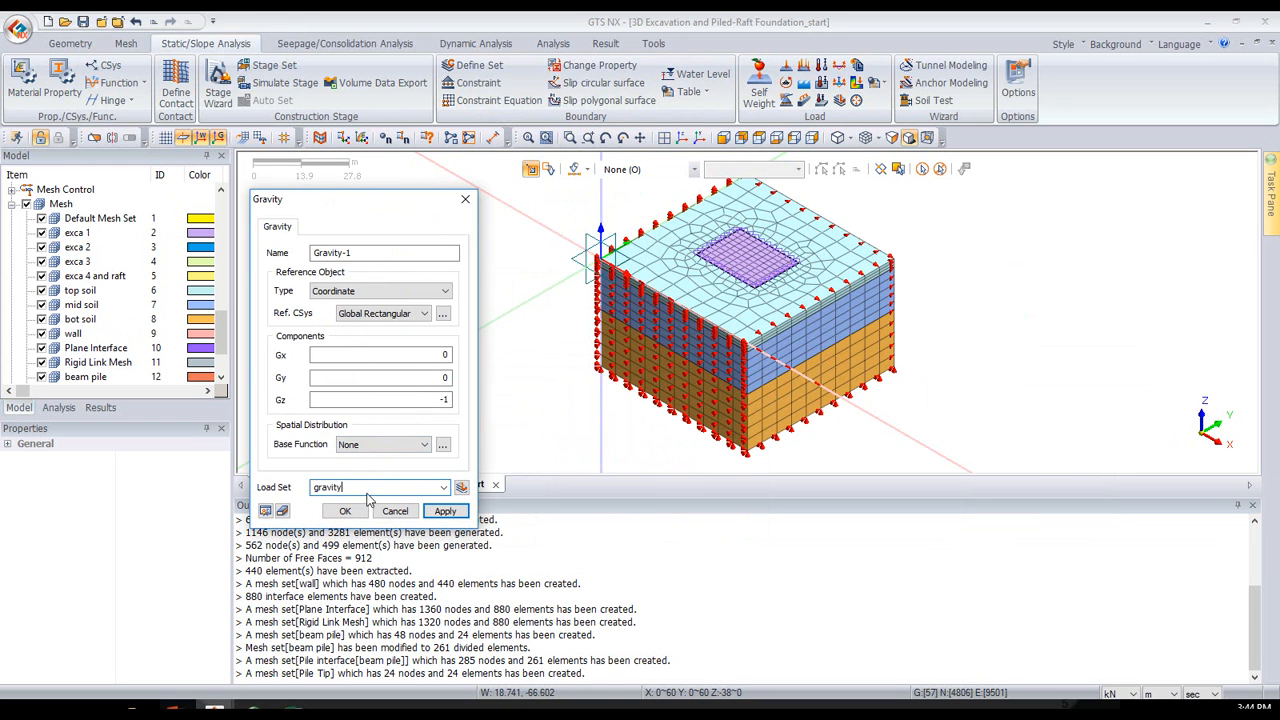
pyautogui.click(344, 512)
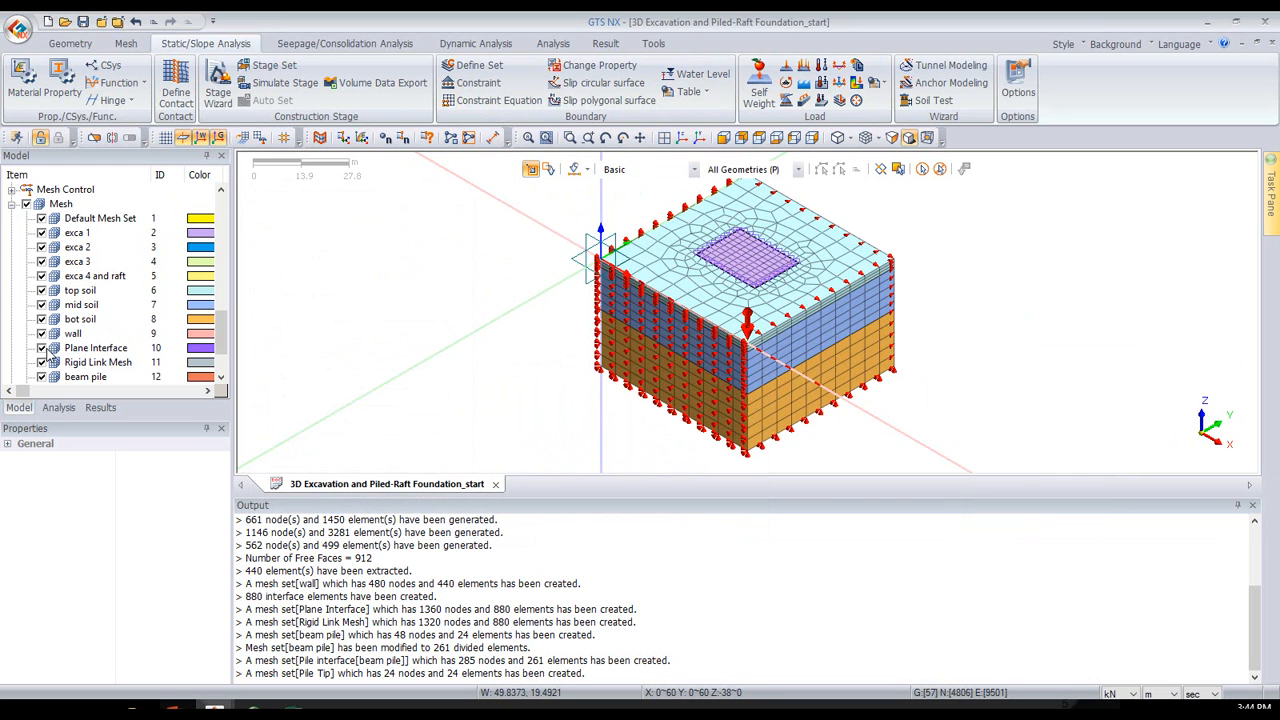
# - Hide all boundary condition and static load symbols and show only the "exca 4 and raft" mesh set
pyautogui.click(57, 408)
pyautogui.click(26, 247)
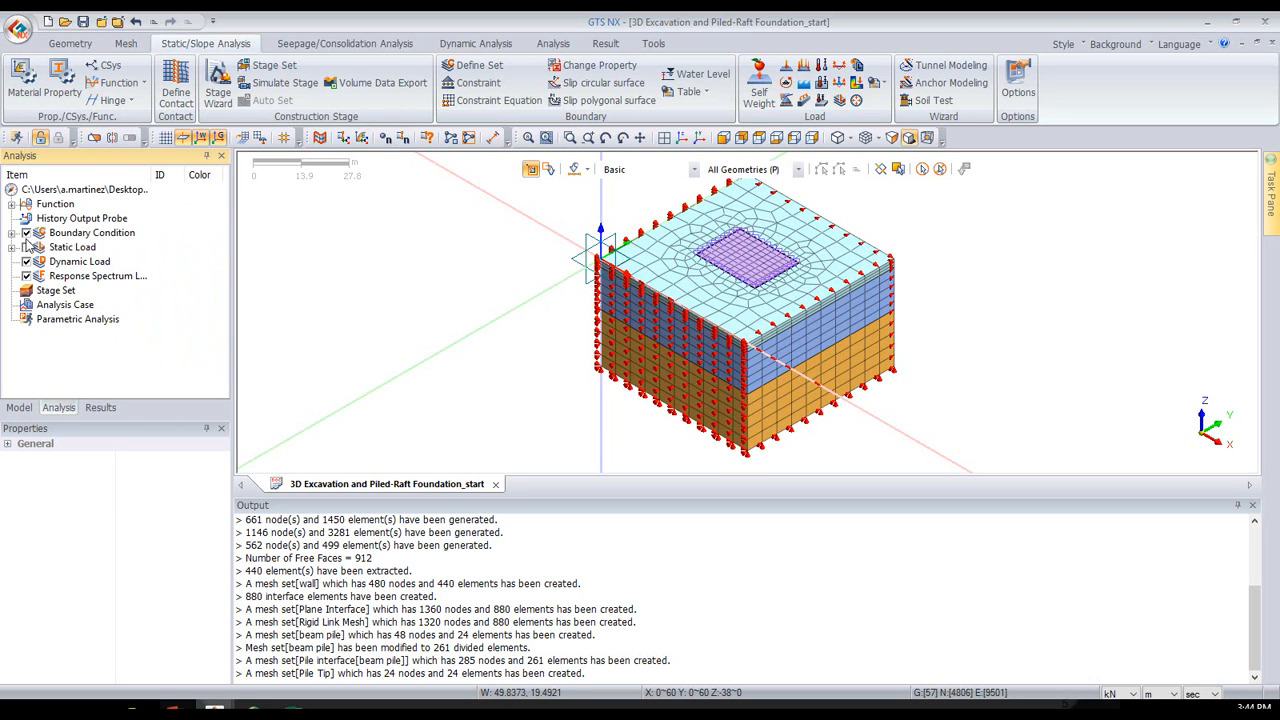
pyautogui.click(26, 232)
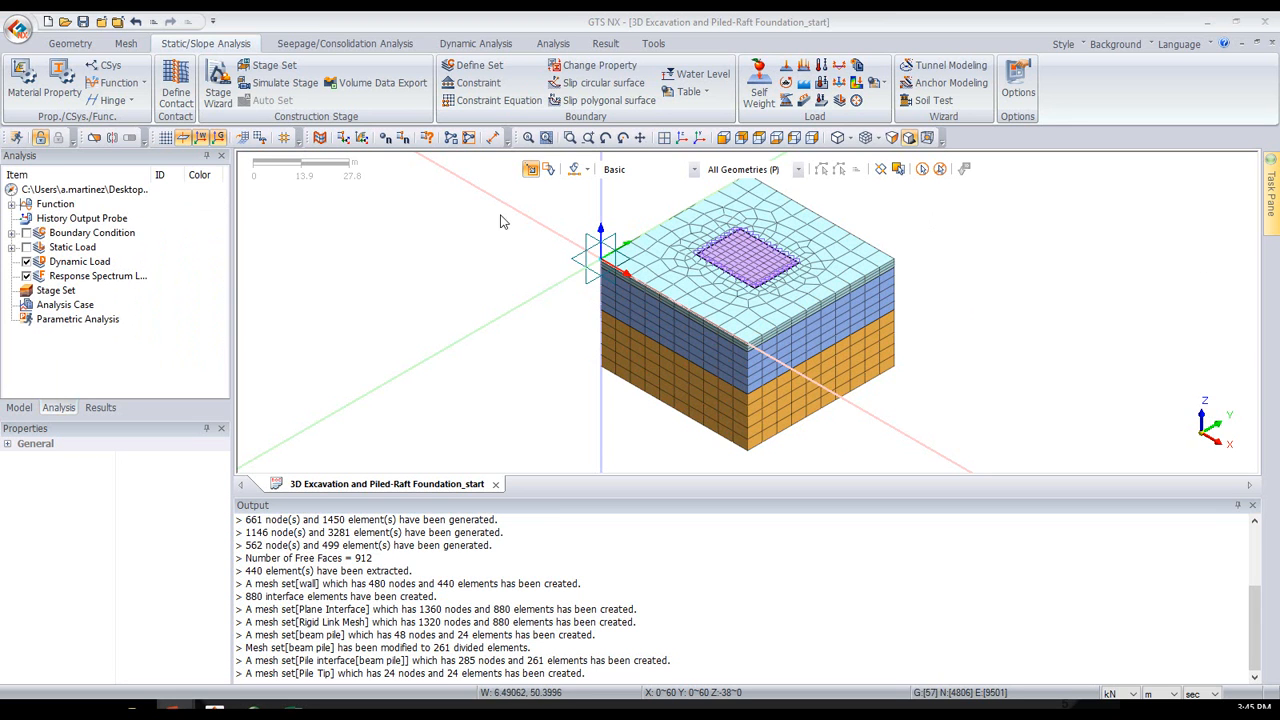
pyautogui.click(19, 407)
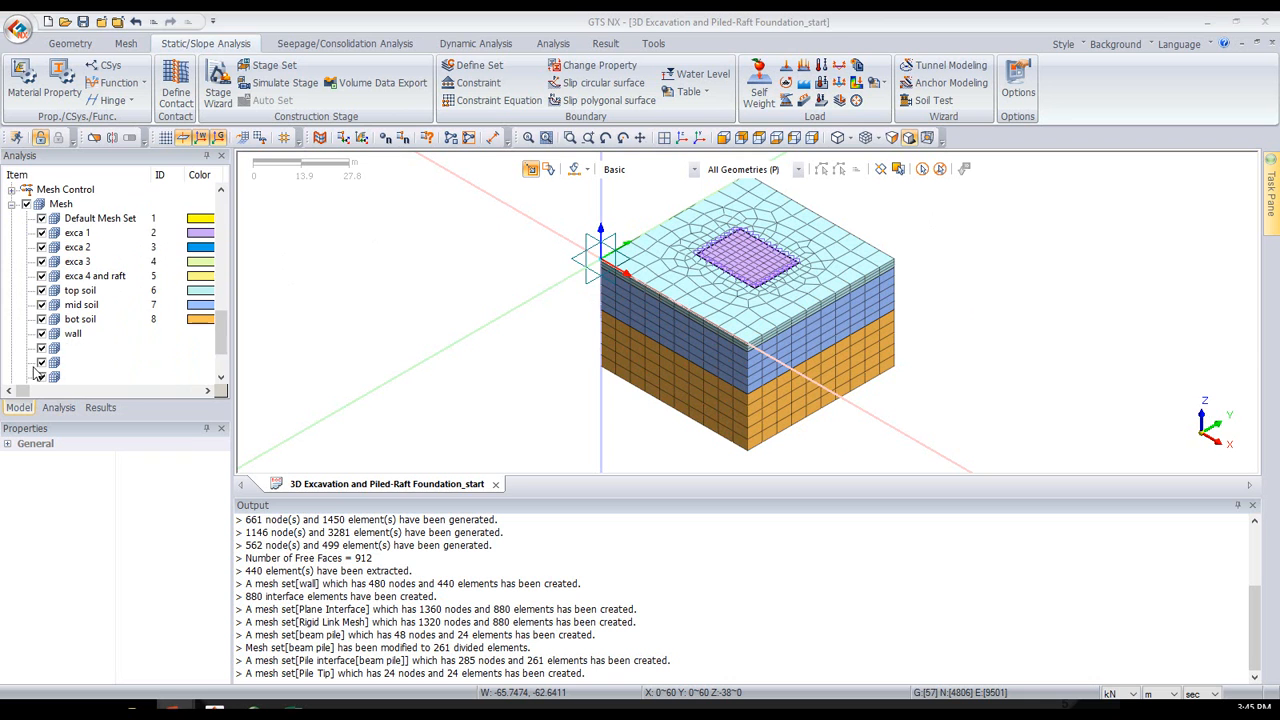
pyautogui.click(26, 204)
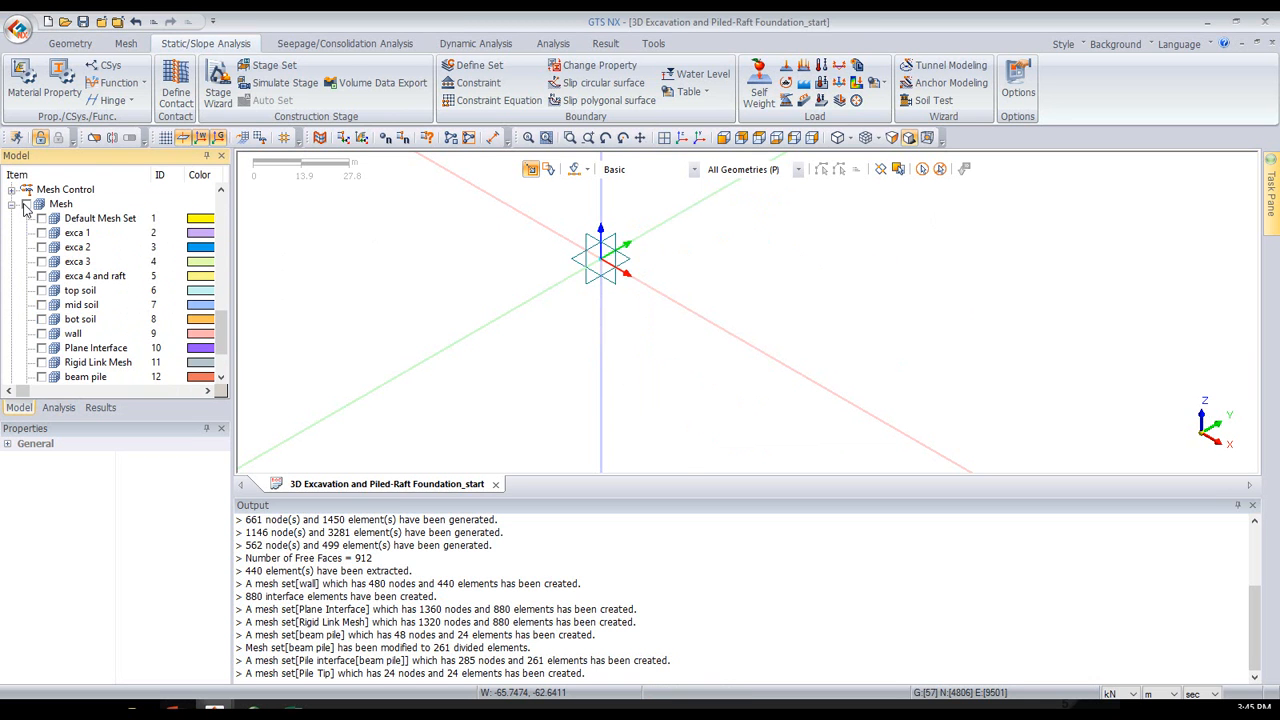
pyautogui.click(41, 276)
pyautogui.scroll(3, 800, 278)
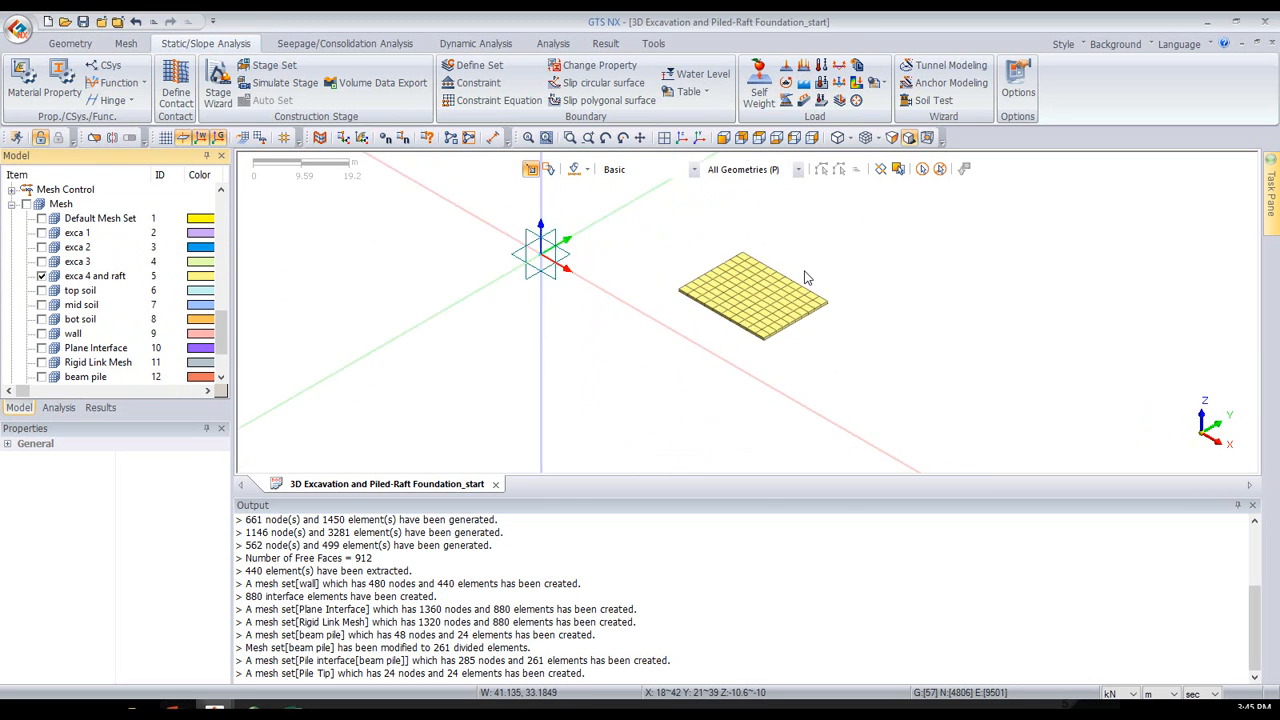
# - Apply a uniform normal pressure of 200 kN/m² to the 3D element faces on top of the raft, in a new raft load set
pyautogui.click(806, 68)
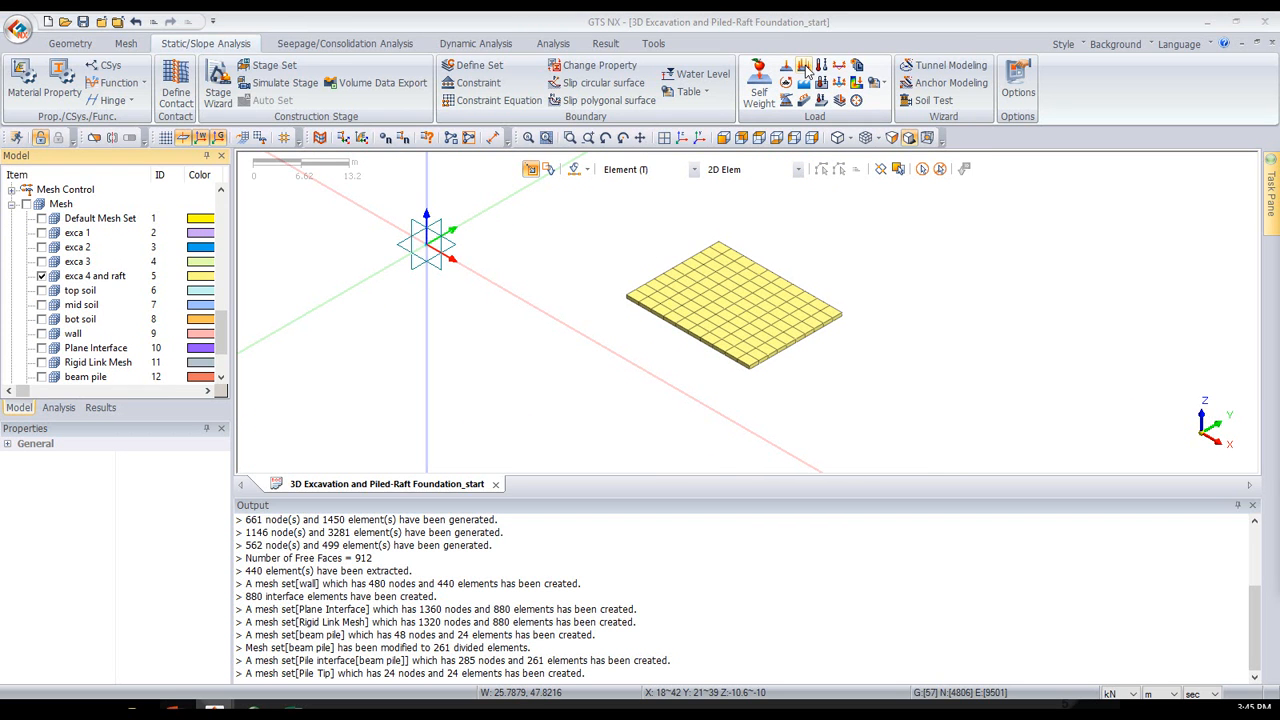
pyautogui.moveTo(939, 130); pyautogui.dragTo(337, 132)
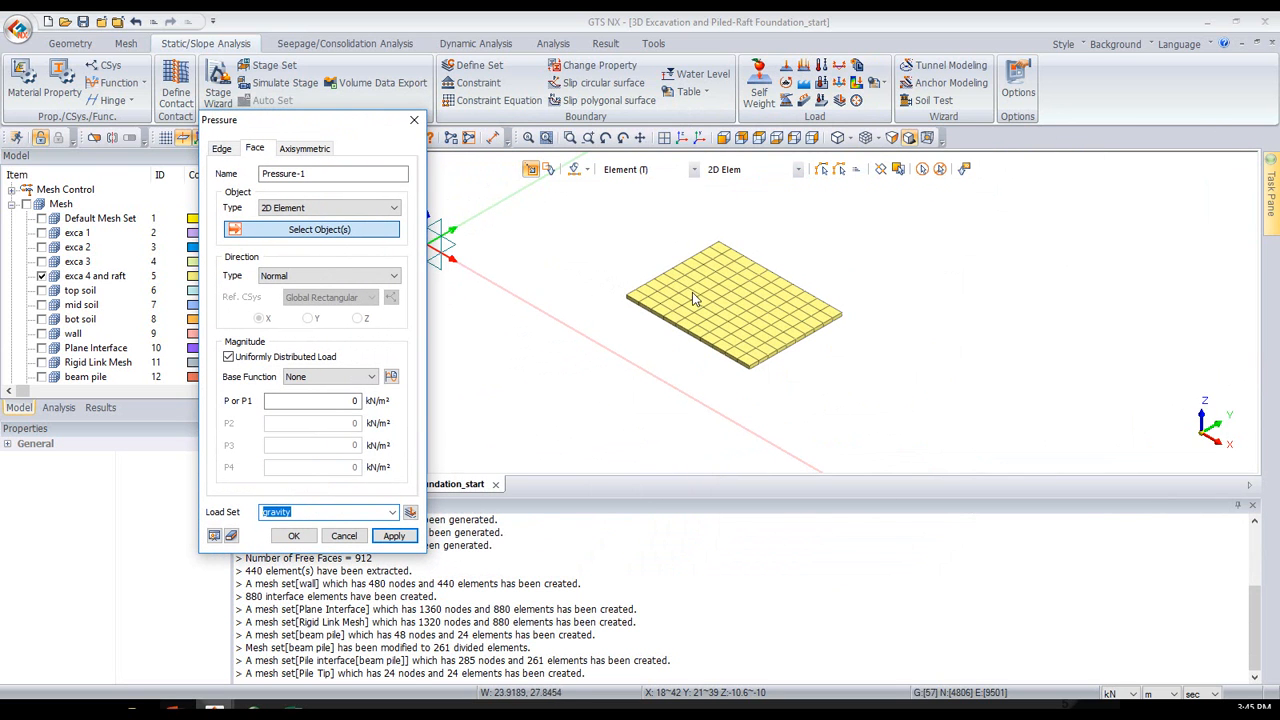
pyautogui.click(320, 208)
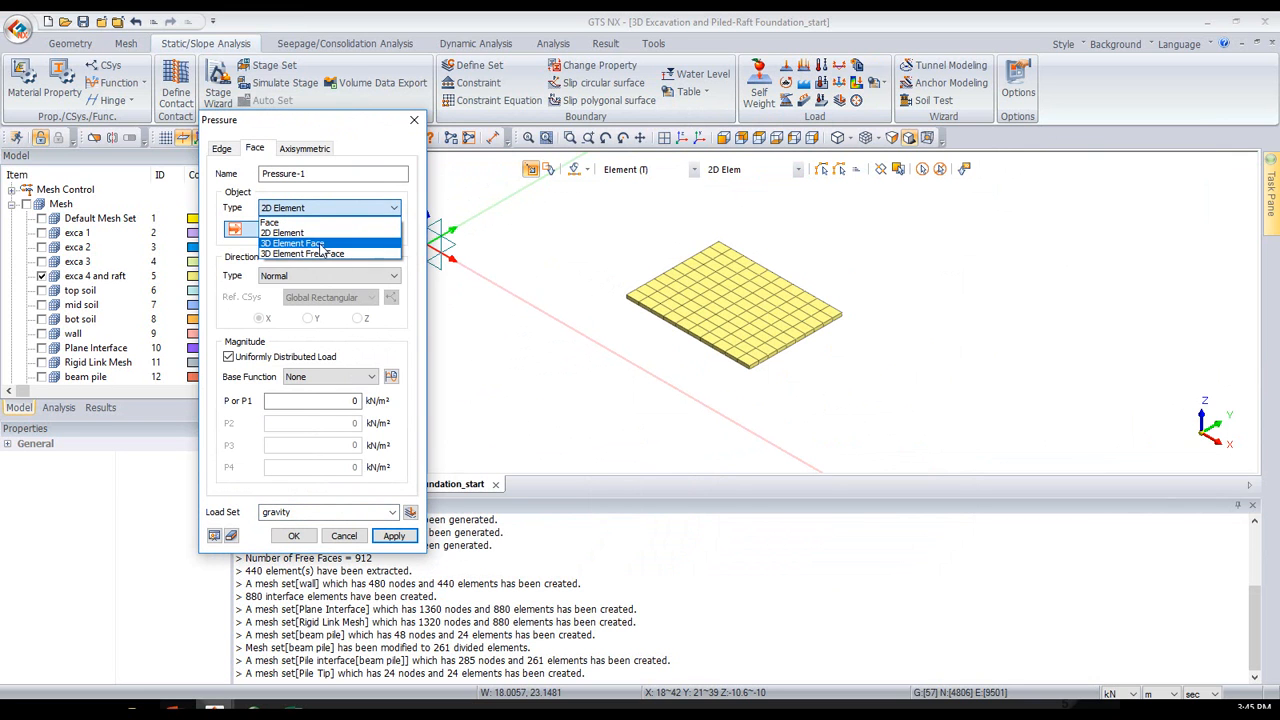
pyautogui.click(322, 243)
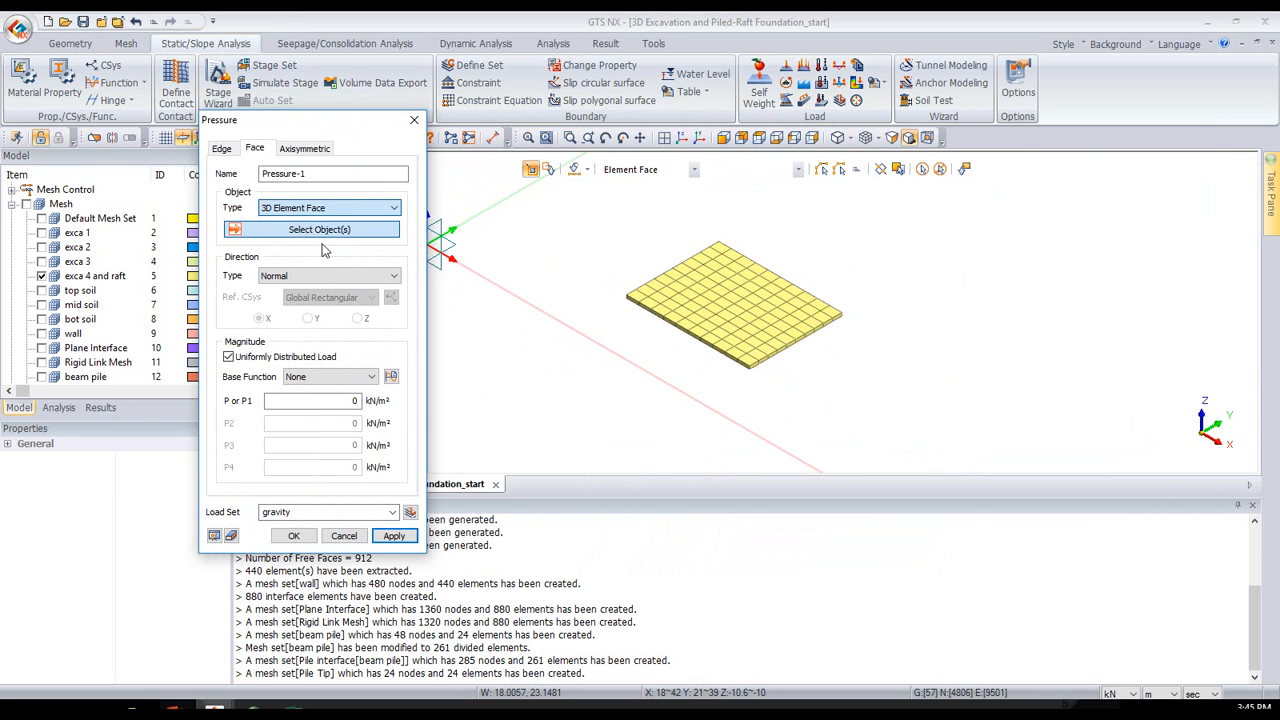
pyautogui.click(722, 139)
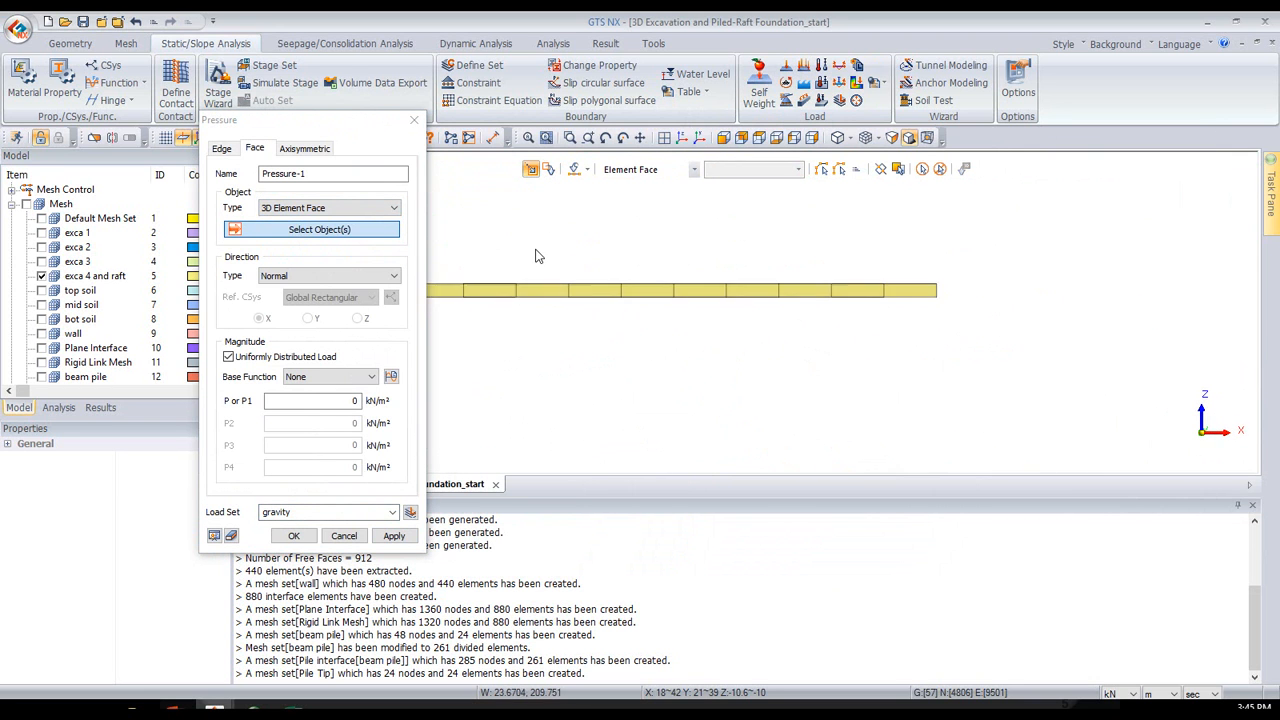
pyautogui.moveTo(442, 243); pyautogui.dragTo(858, 284)
pyautogui.click(681, 136)
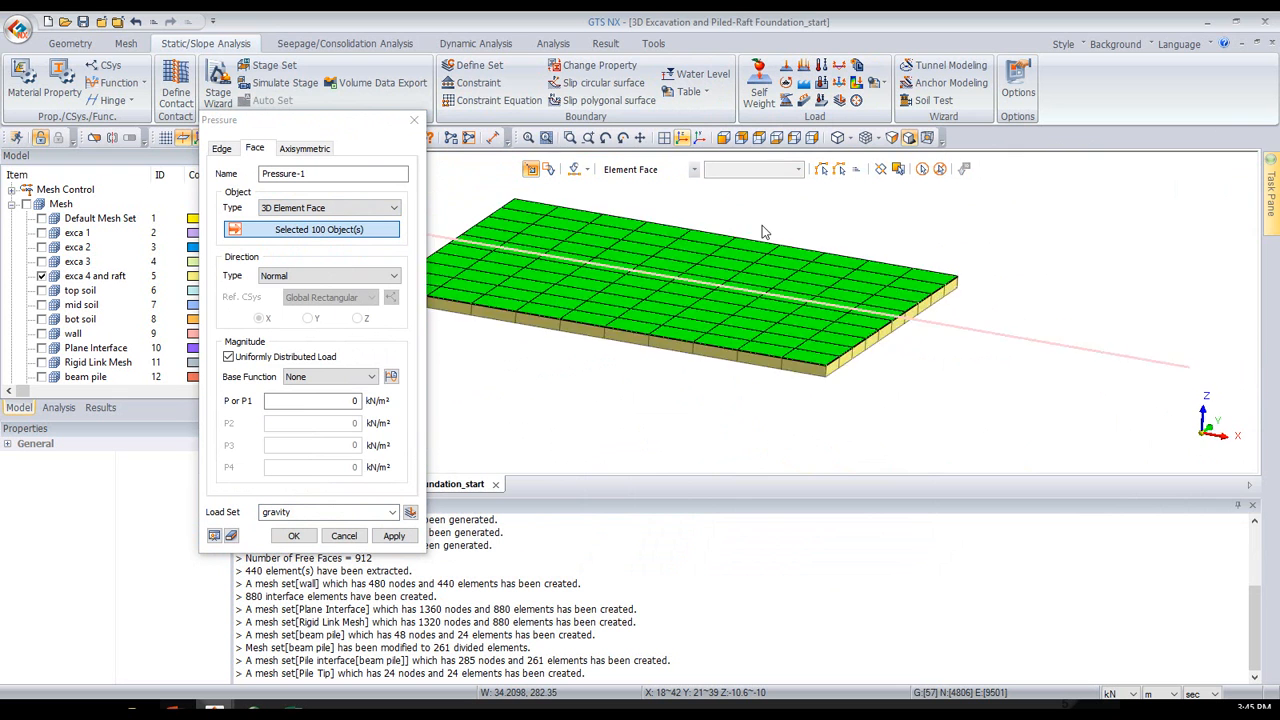
pyautogui.click(339, 401)
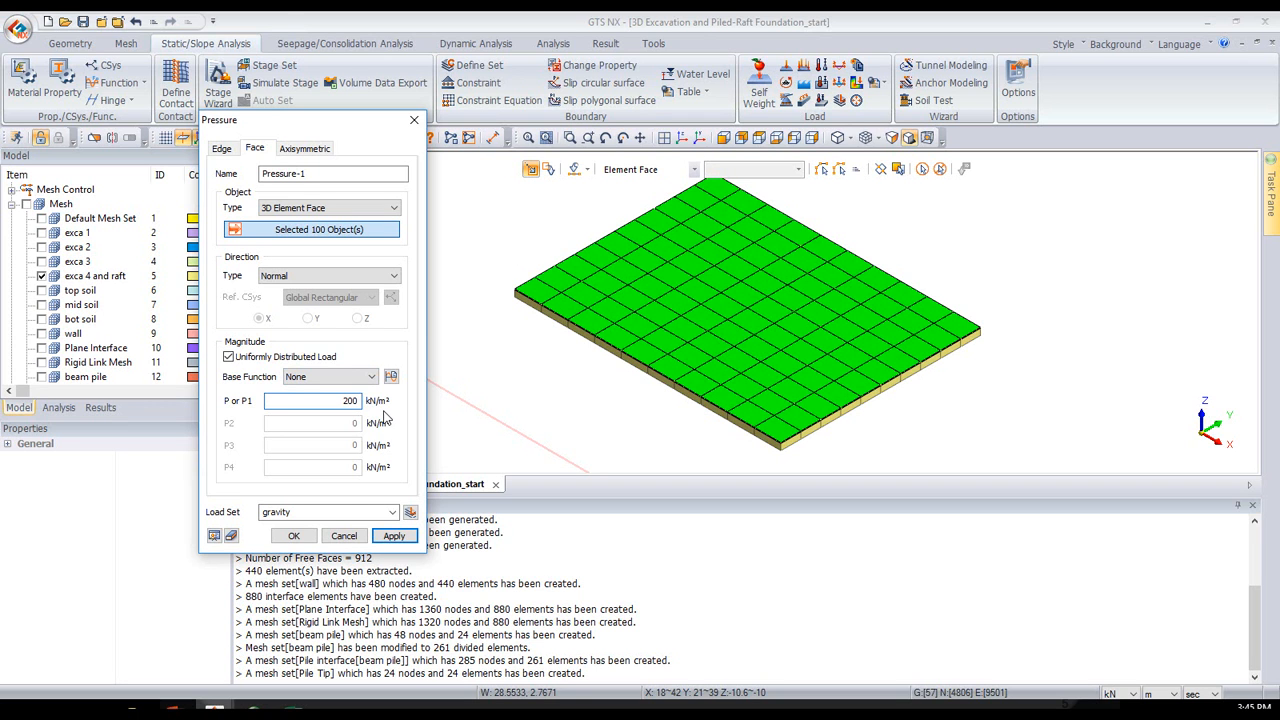
pyautogui.click(320, 511)
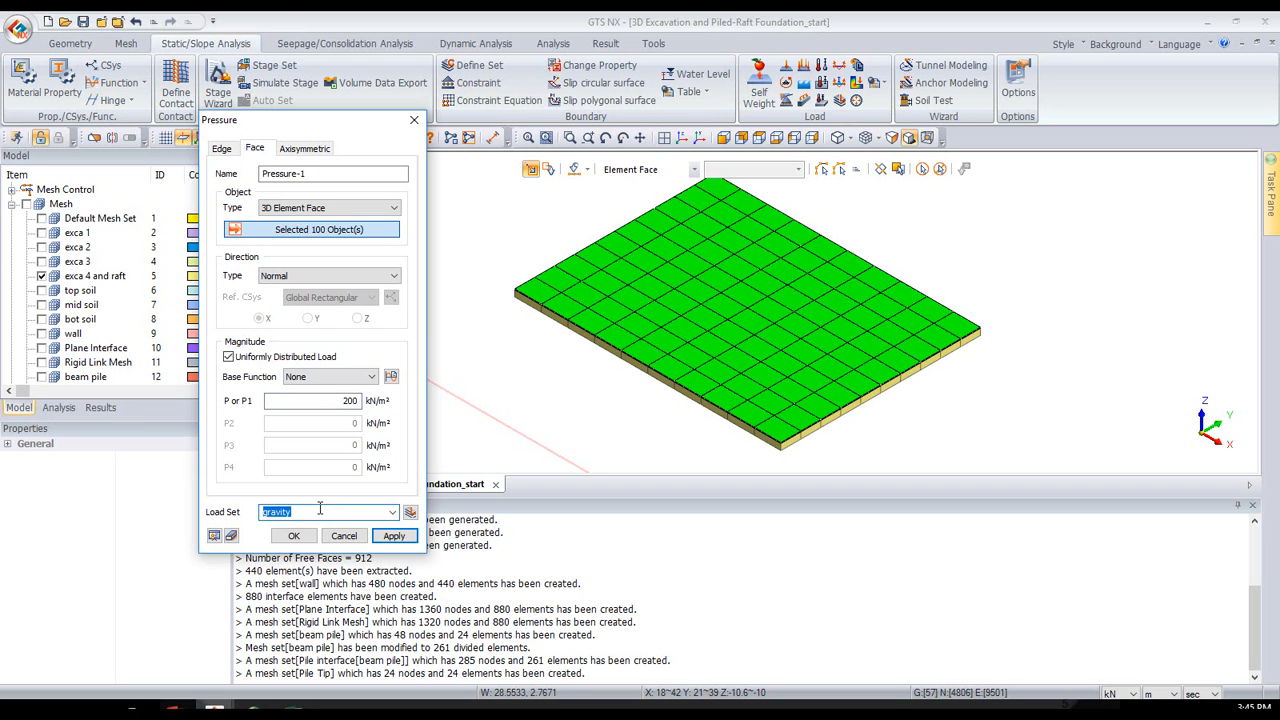
pyautogui.write('raft pressure')
pyautogui.click(294, 537)
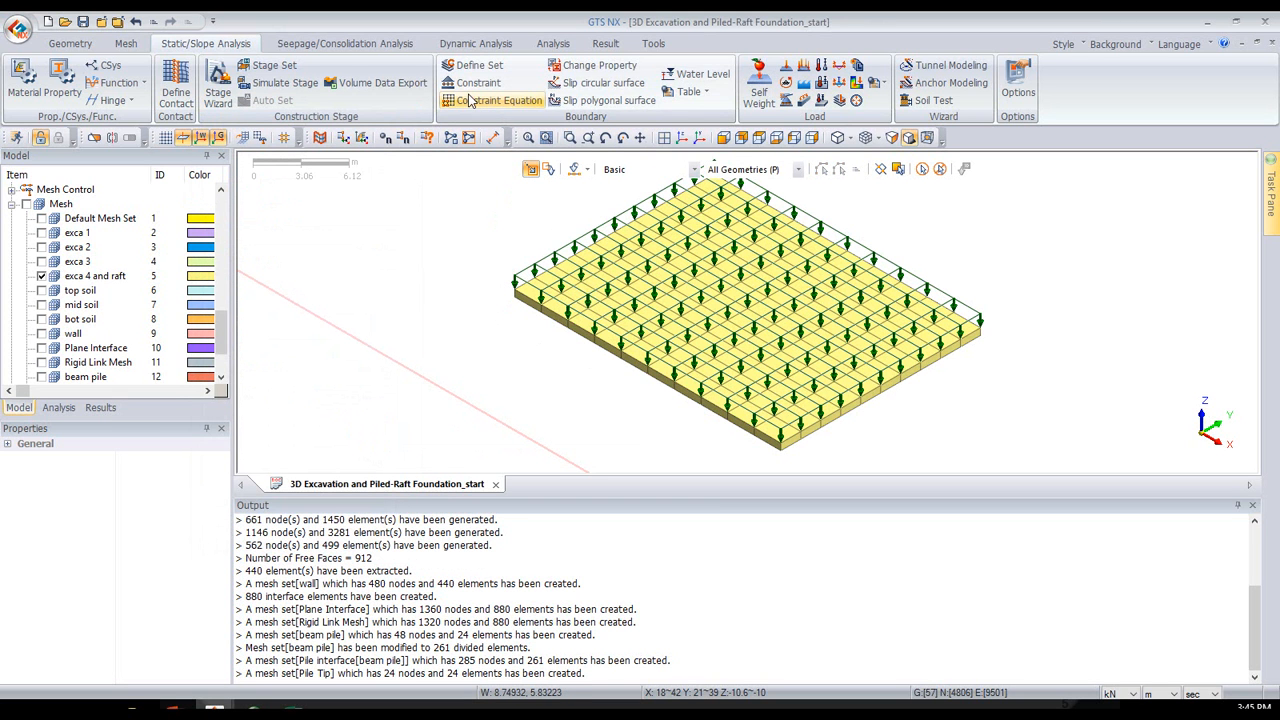
# - Add a Change Property condition assigning property "4: Raft" to all displayed elements, in a boundary set named "raft"
pyautogui.click(603, 66)
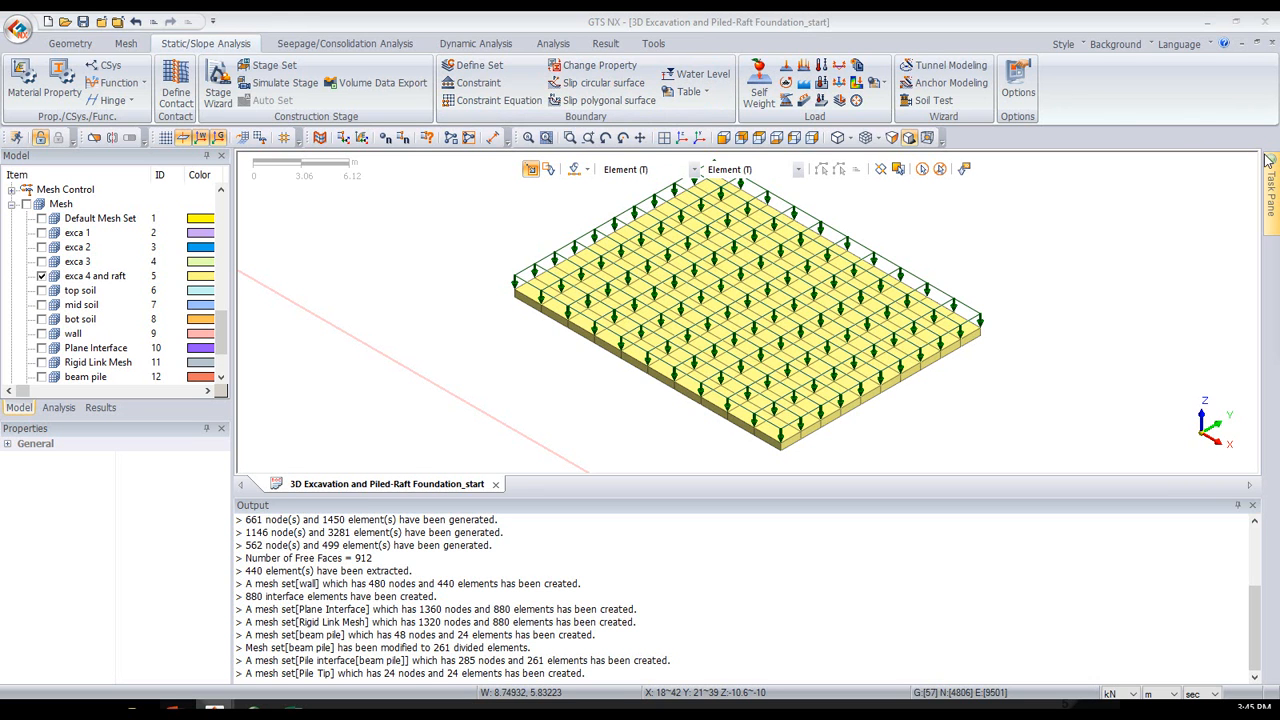
pyautogui.moveTo(1266, 162)
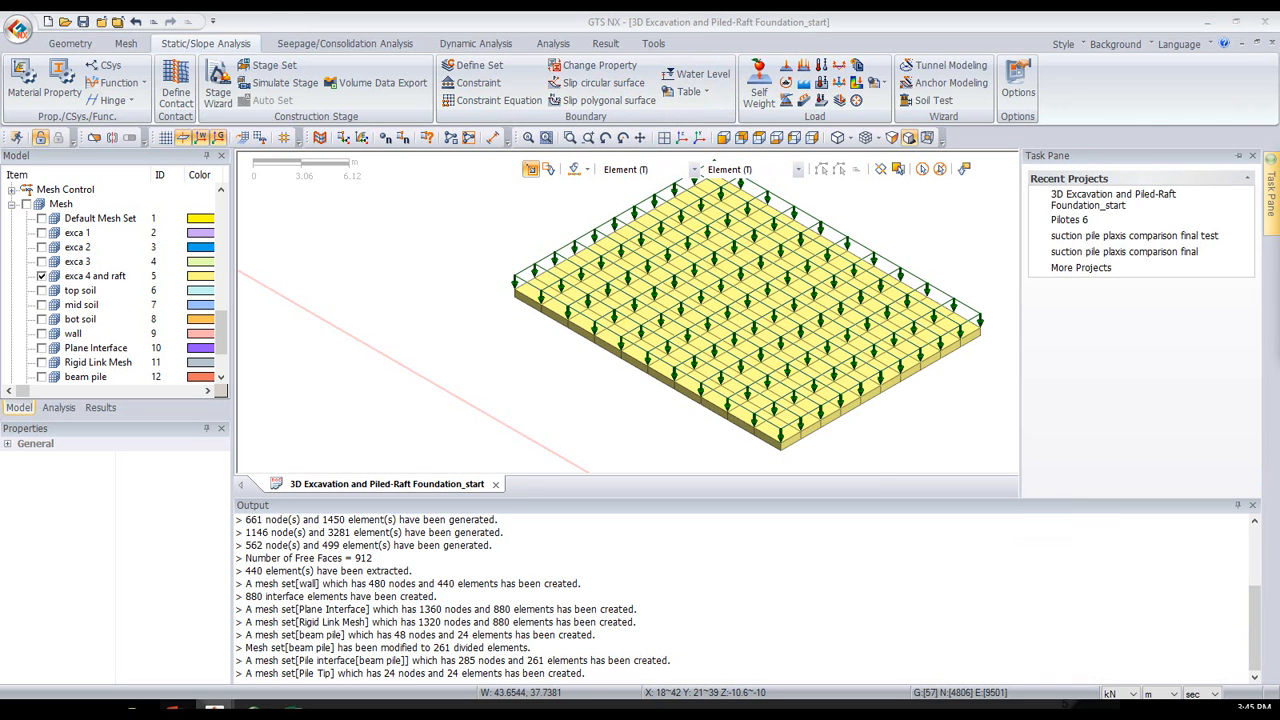
pyautogui.moveTo(681, 221); pyautogui.dragTo(428, 250)
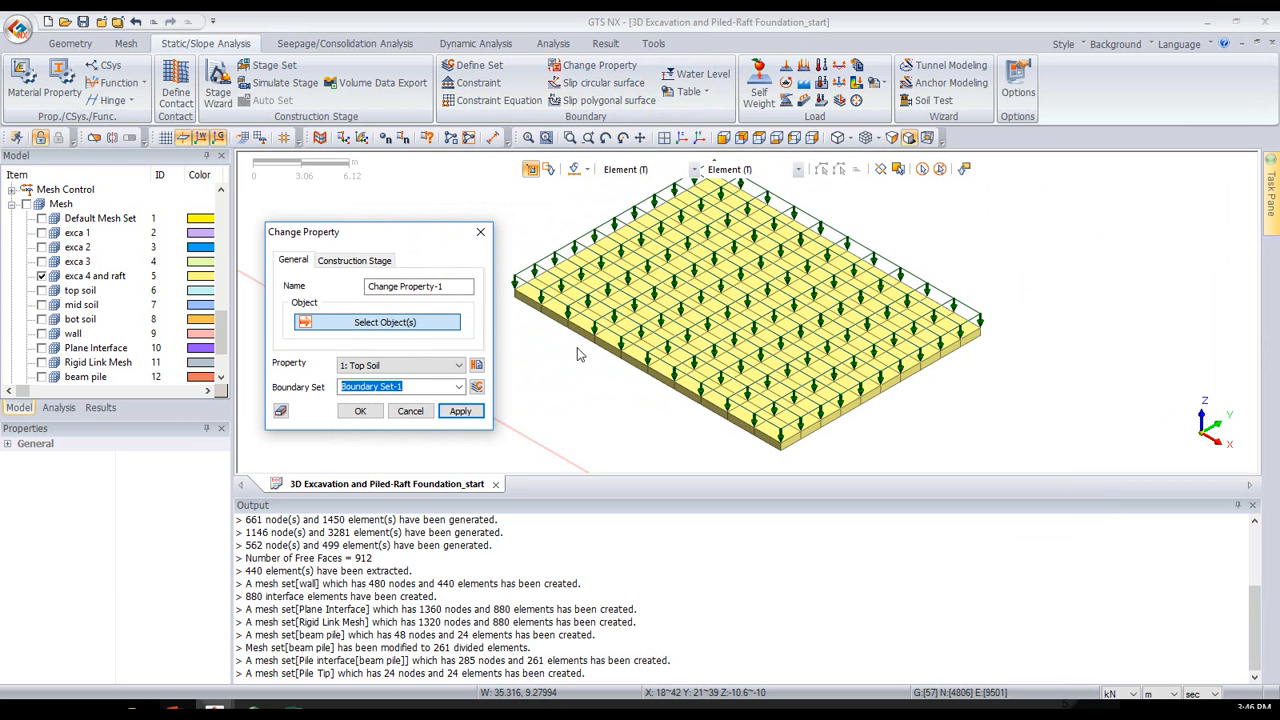
pyautogui.click(390, 366)
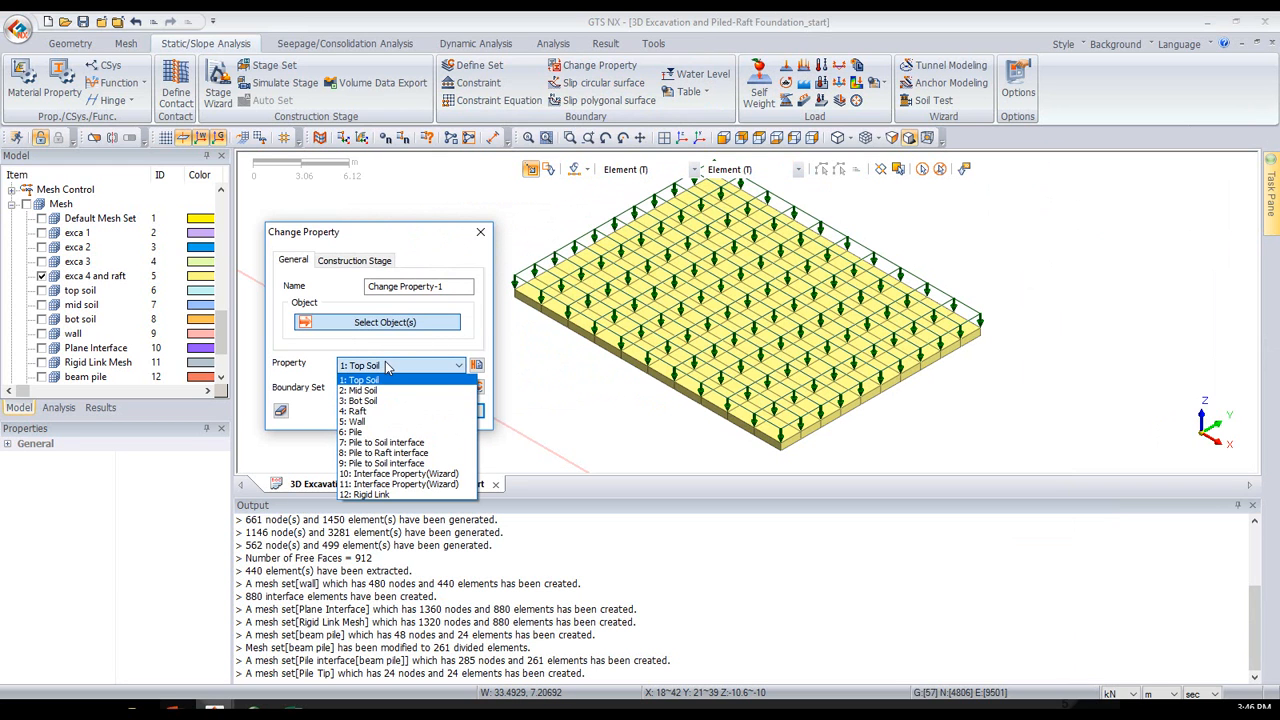
pyautogui.click(356, 411)
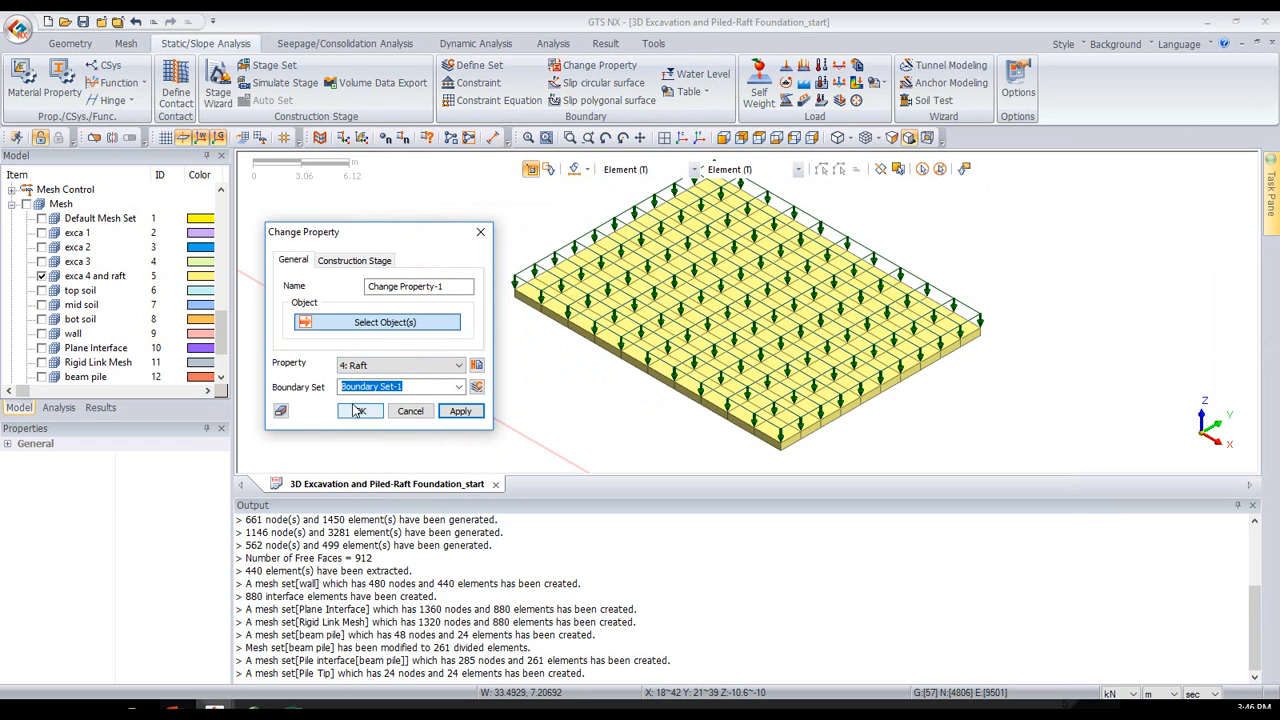
pyautogui.click(419, 385)
pyautogui.moveTo(419, 385); pyautogui.dragTo(241, 406)
pyautogui.write('raft')
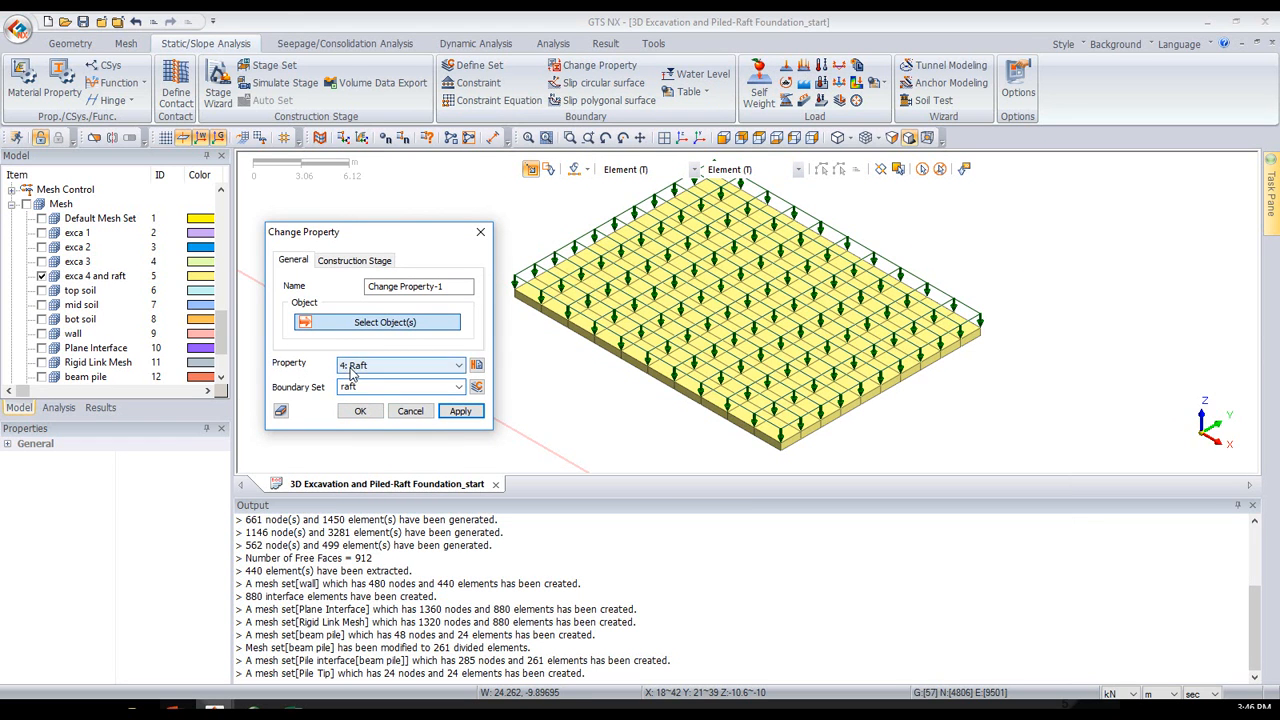
pyautogui.click(922, 168)
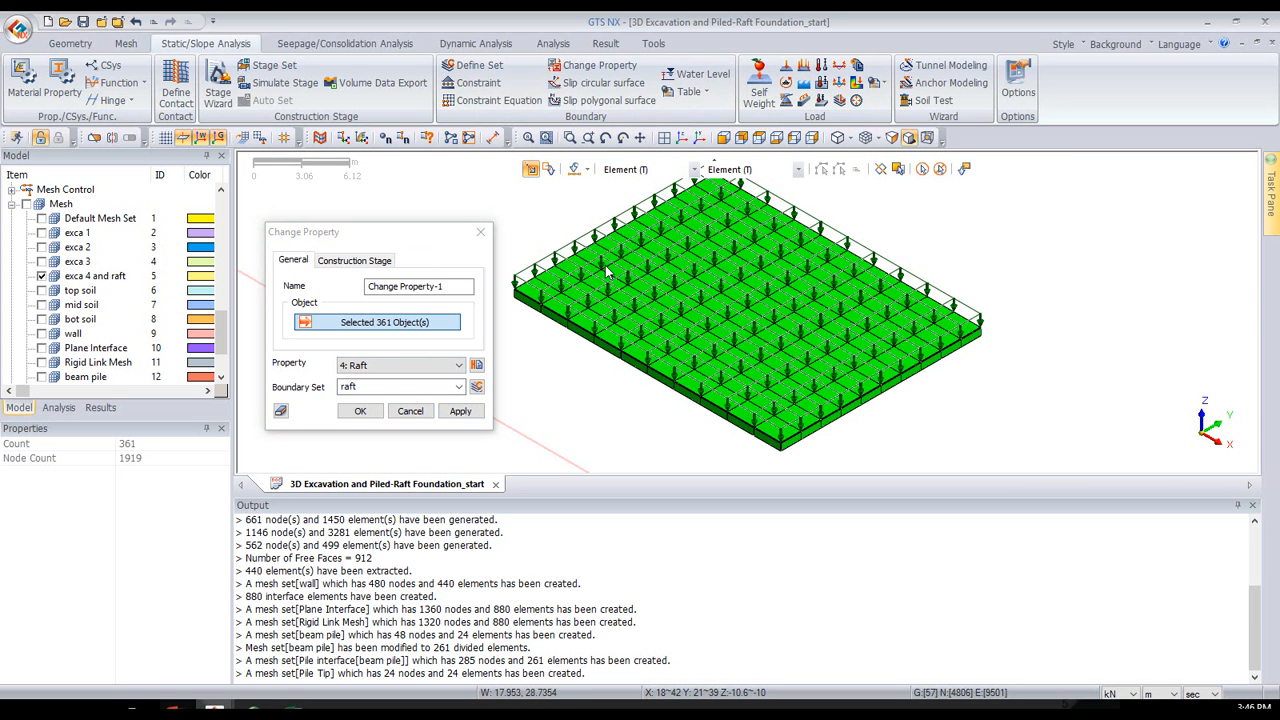
pyautogui.click(360, 411)
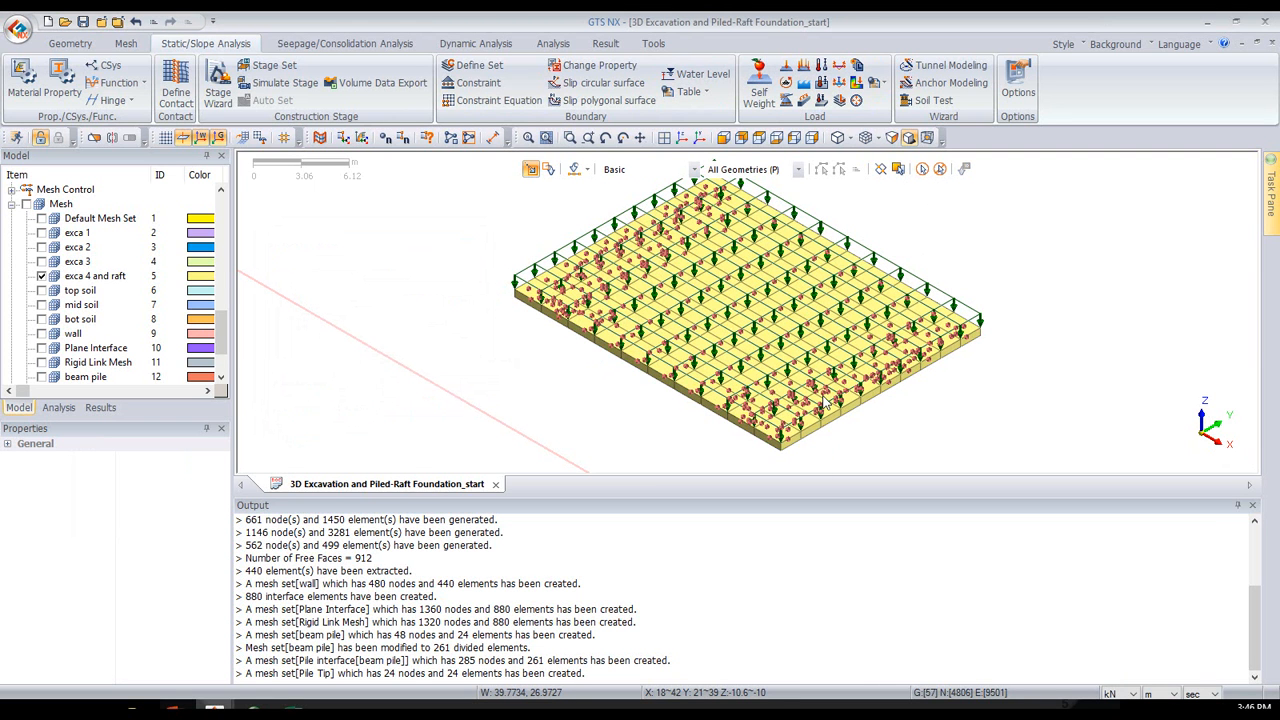
# - Redisplay all mesh sets with their boundary conditions and loads in an isometric view of the whole model
pyautogui.click(26, 204)
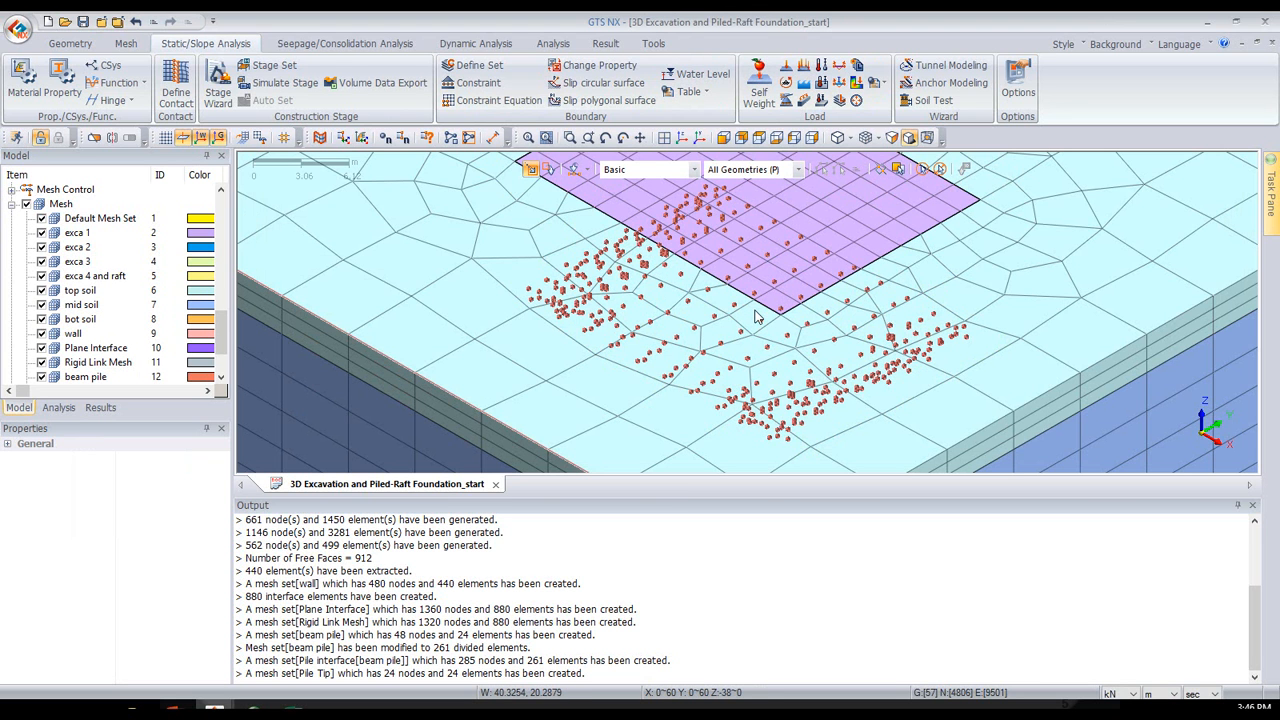
pyautogui.scroll(-1, 32, 300)
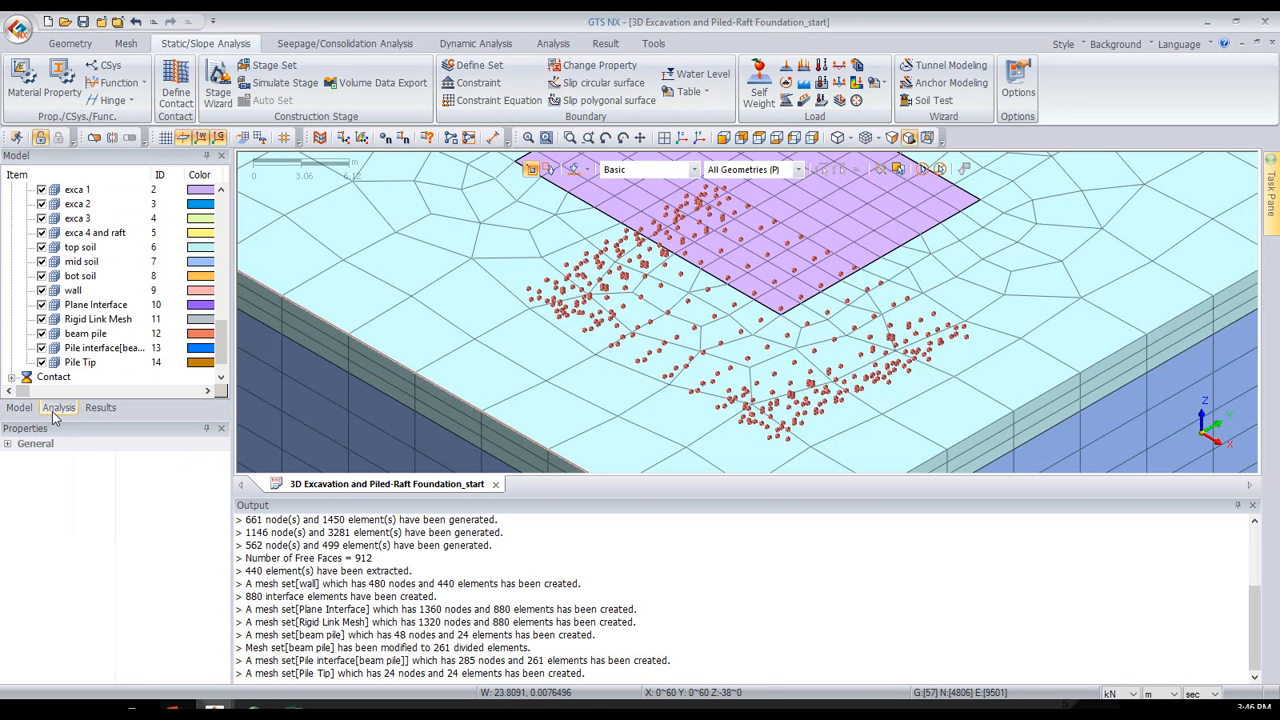
pyautogui.click(57, 408)
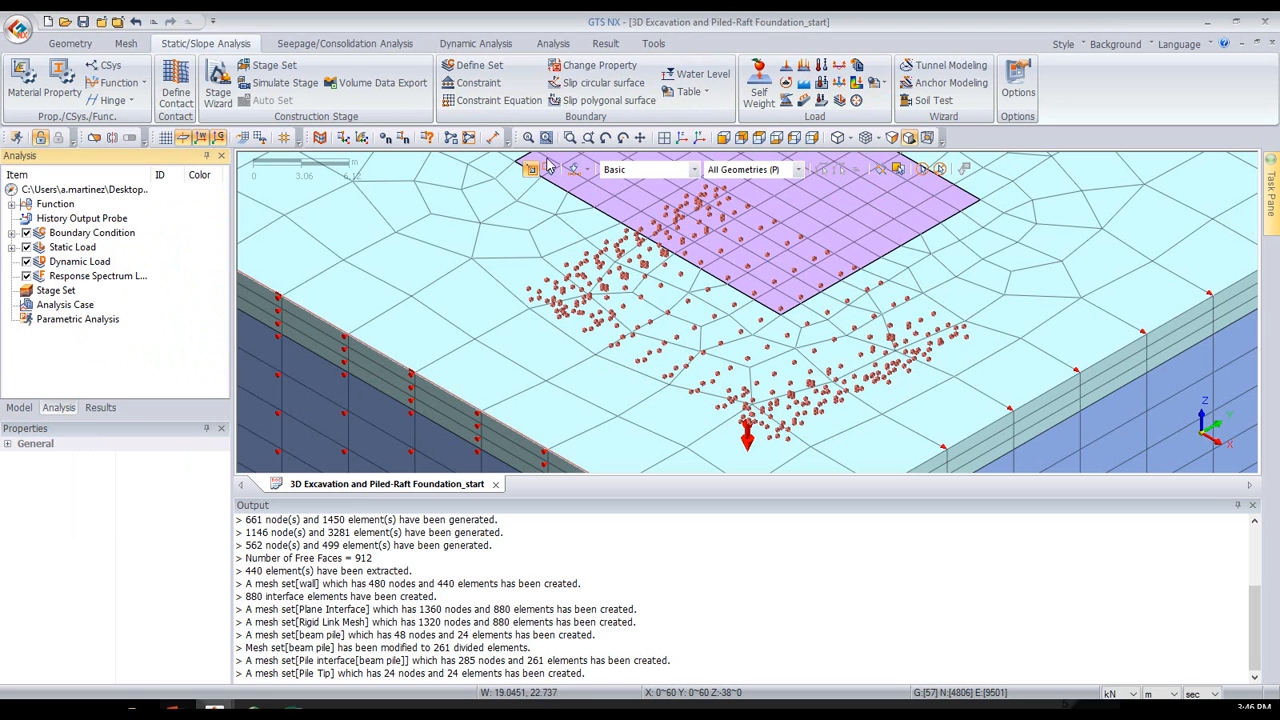
pyautogui.click(684, 139)
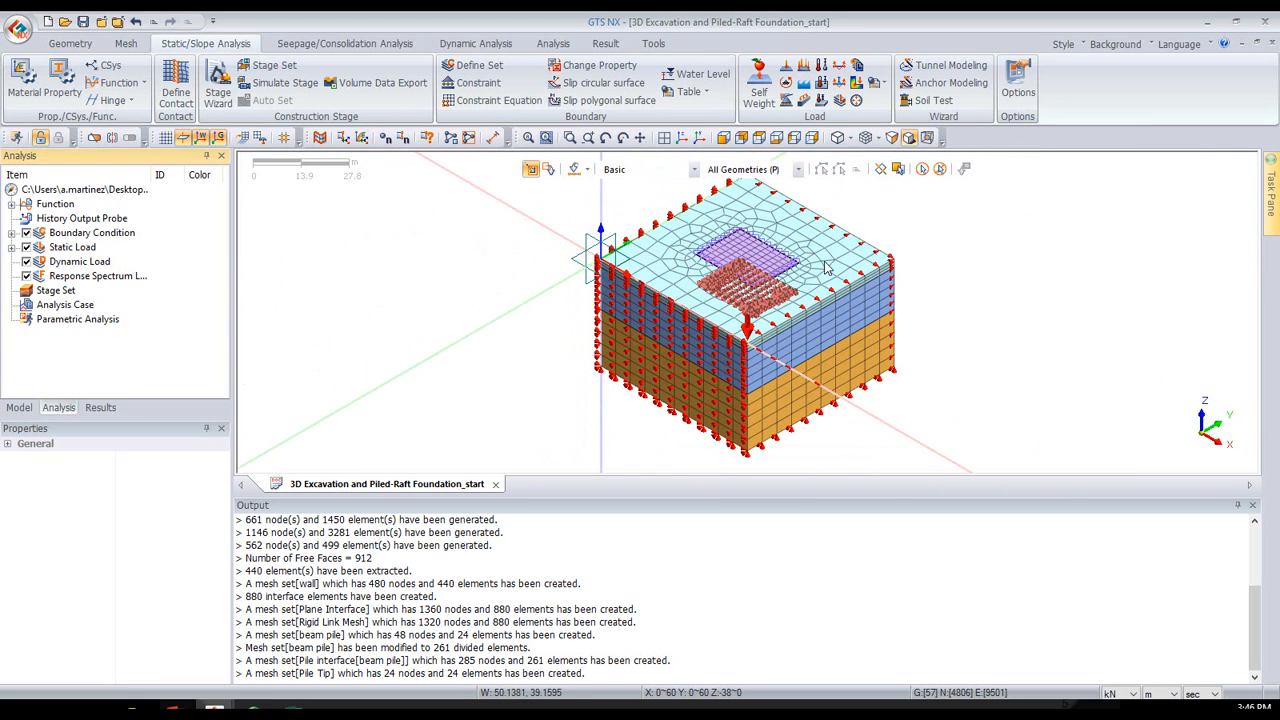
pyautogui.click(175, 710)
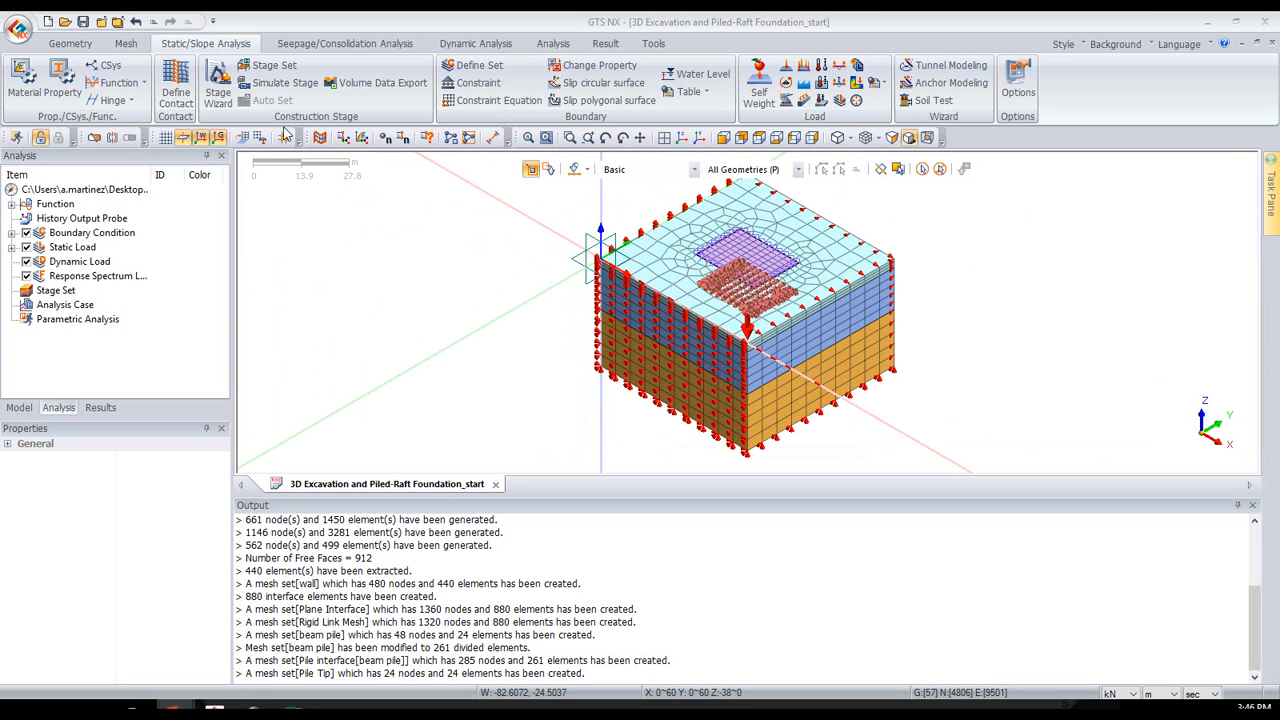
pyautogui.click(270, 65)
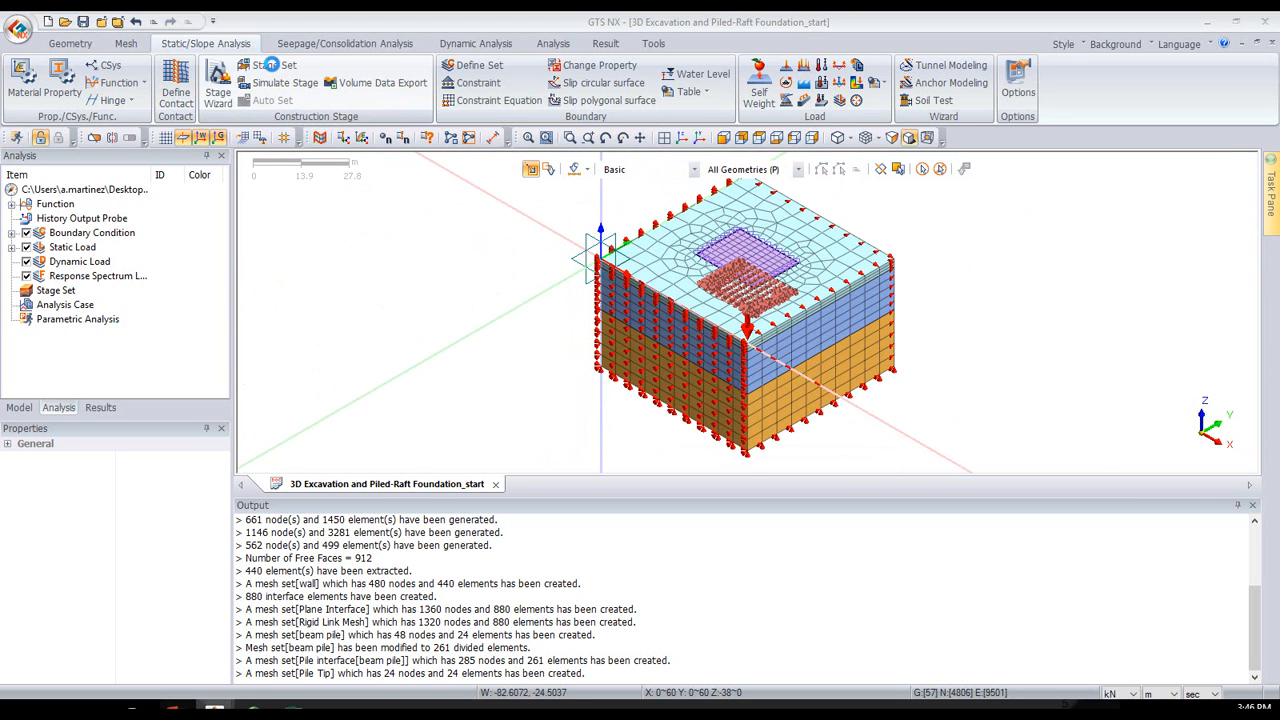
pyautogui.moveTo(559, 201); pyautogui.dragTo(363, 284)
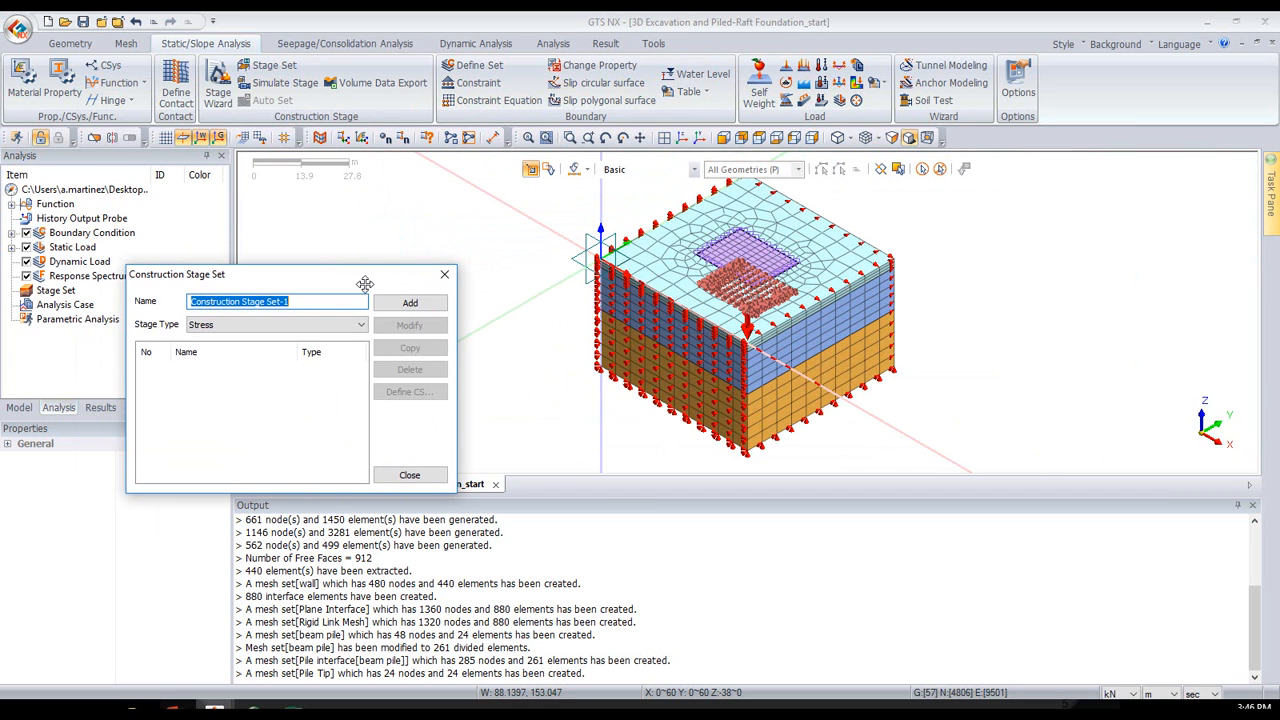
pyautogui.click(445, 274)
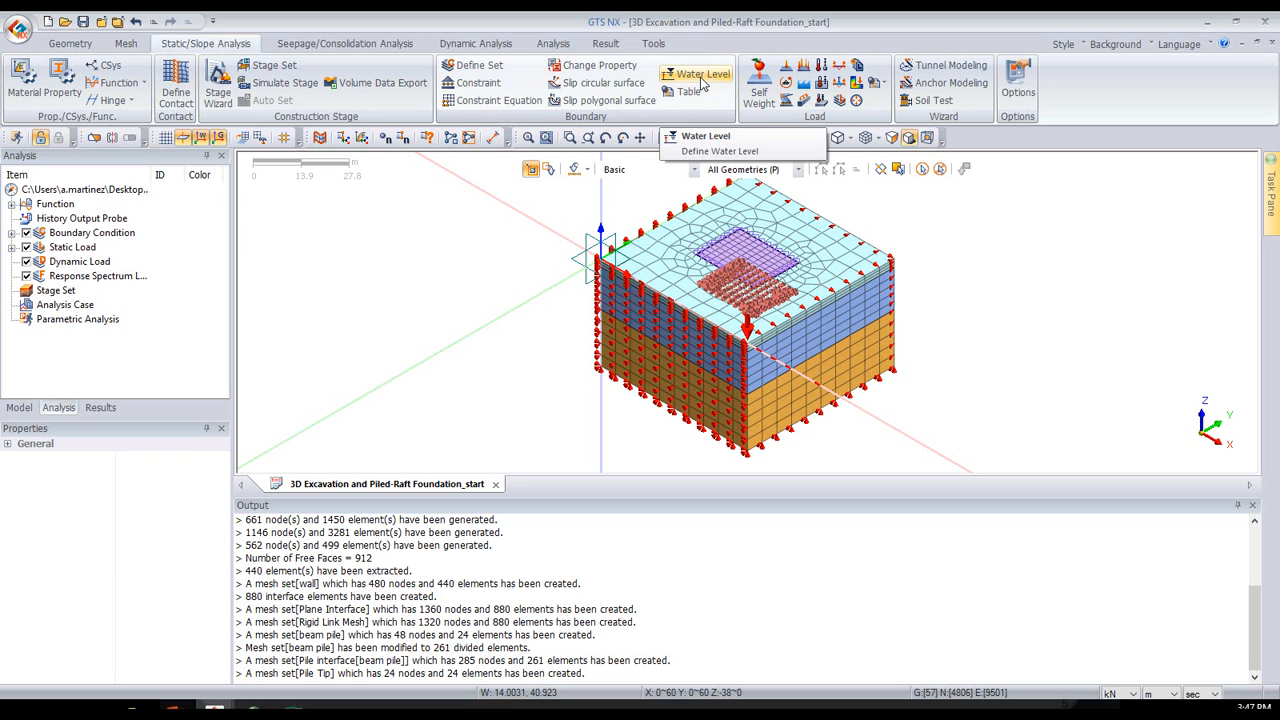
# - Add a construction stage set named "Construction Stage Set-1" with the Stress stage type
pyautogui.click(86, 290)
pyautogui.rightClick(108, 290)
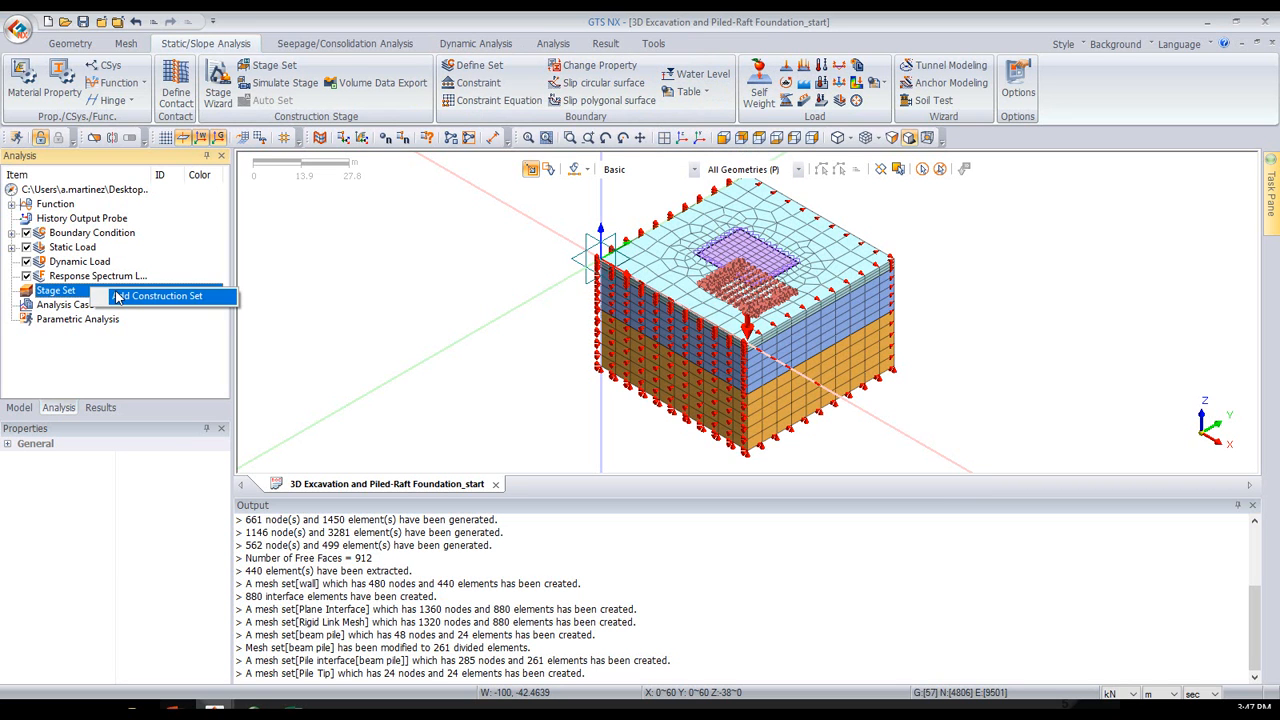
pyautogui.click(150, 296)
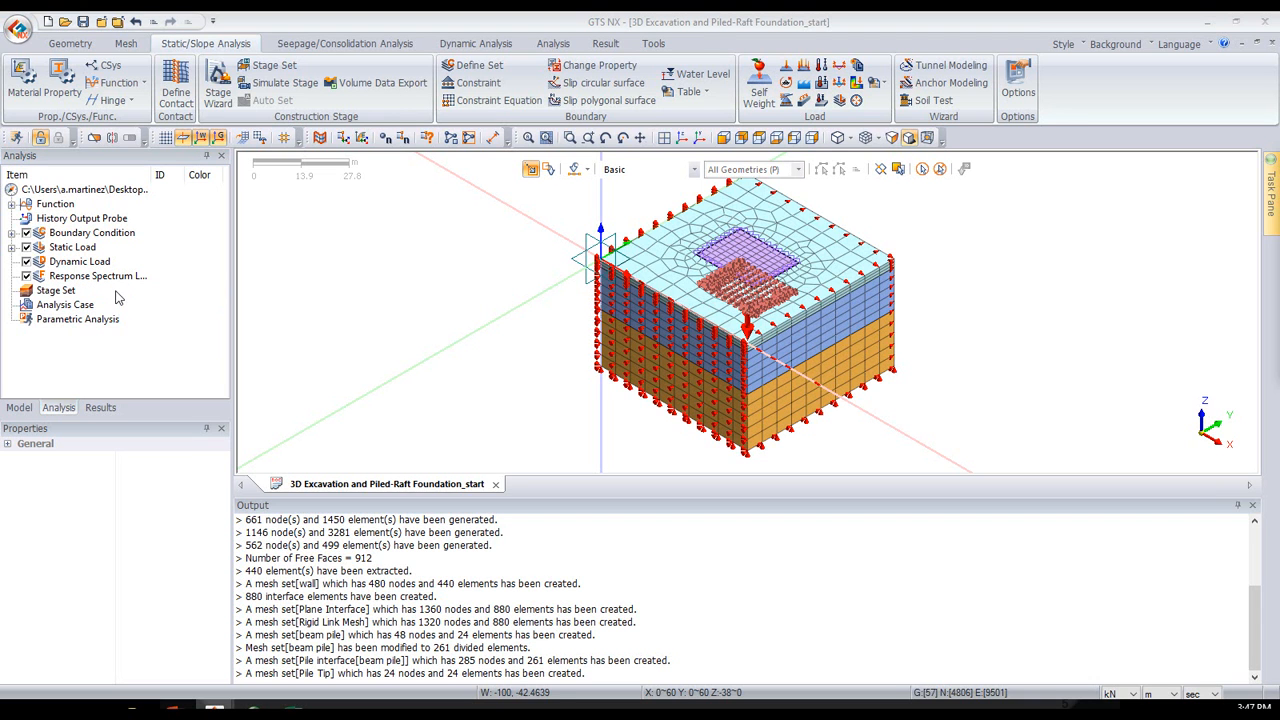
pyautogui.moveTo(586, 185); pyautogui.dragTo(428, 208)
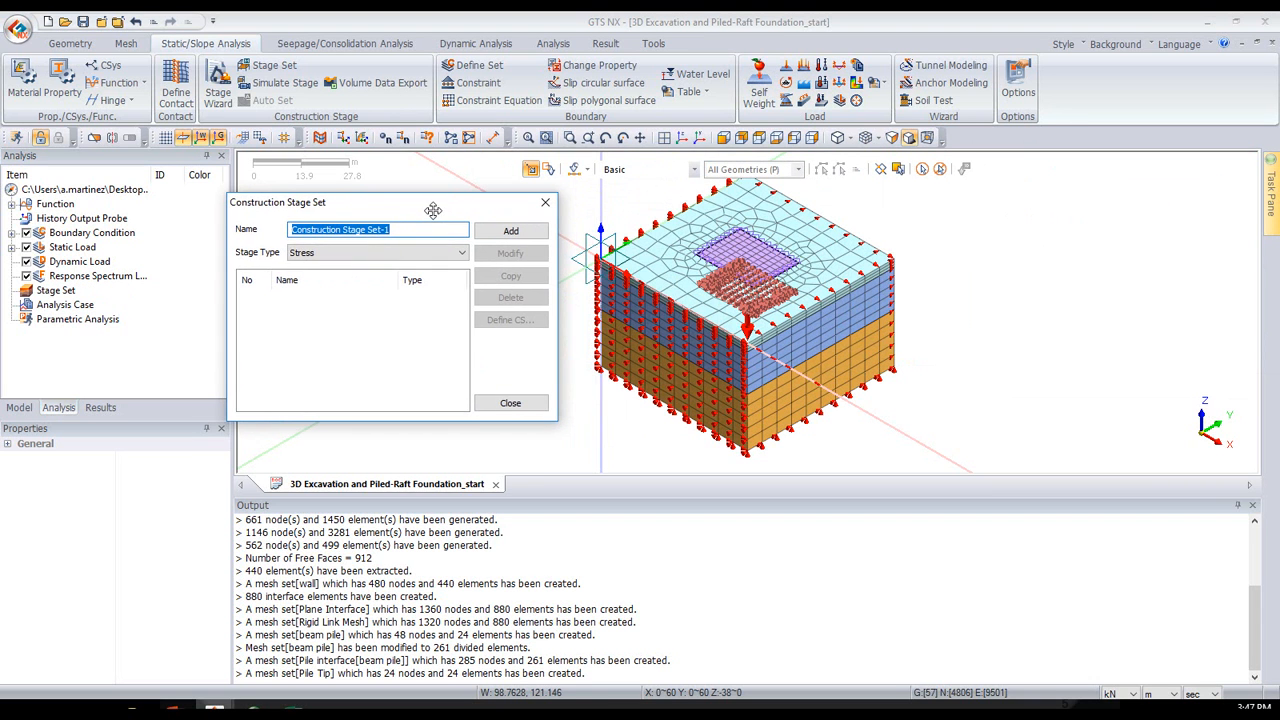
pyautogui.click(312, 254)
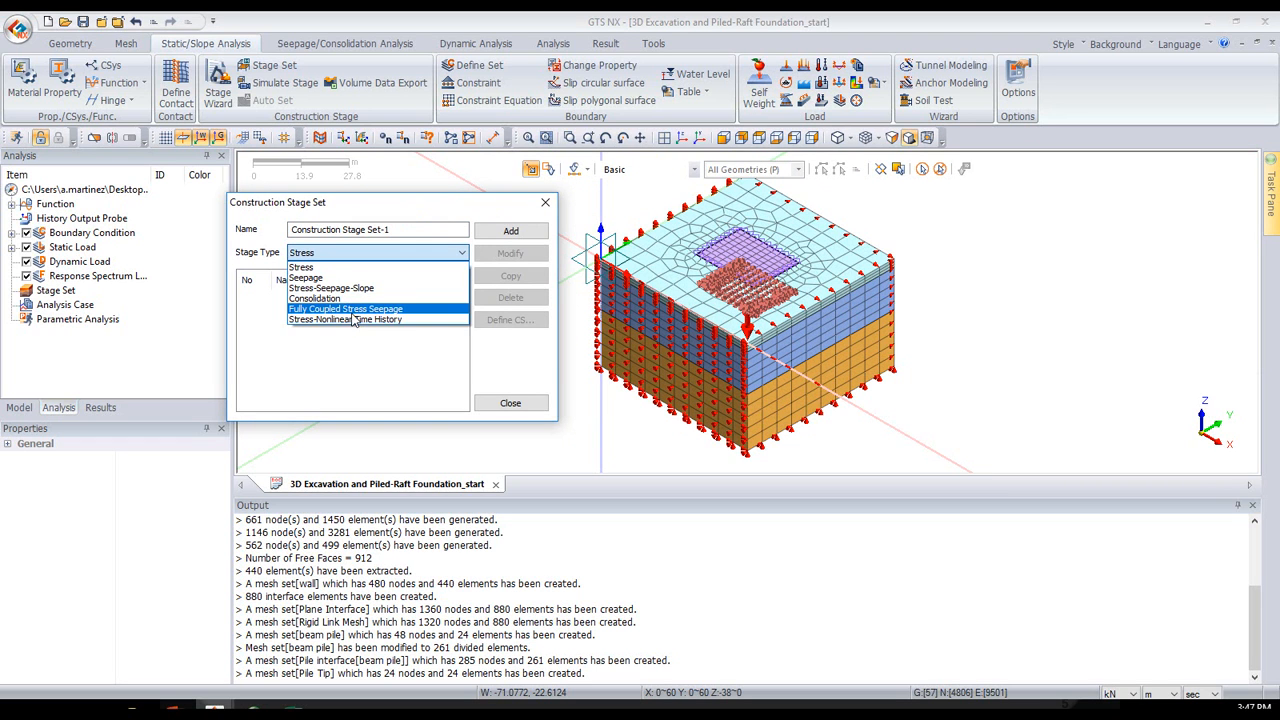
pyautogui.click(345, 269)
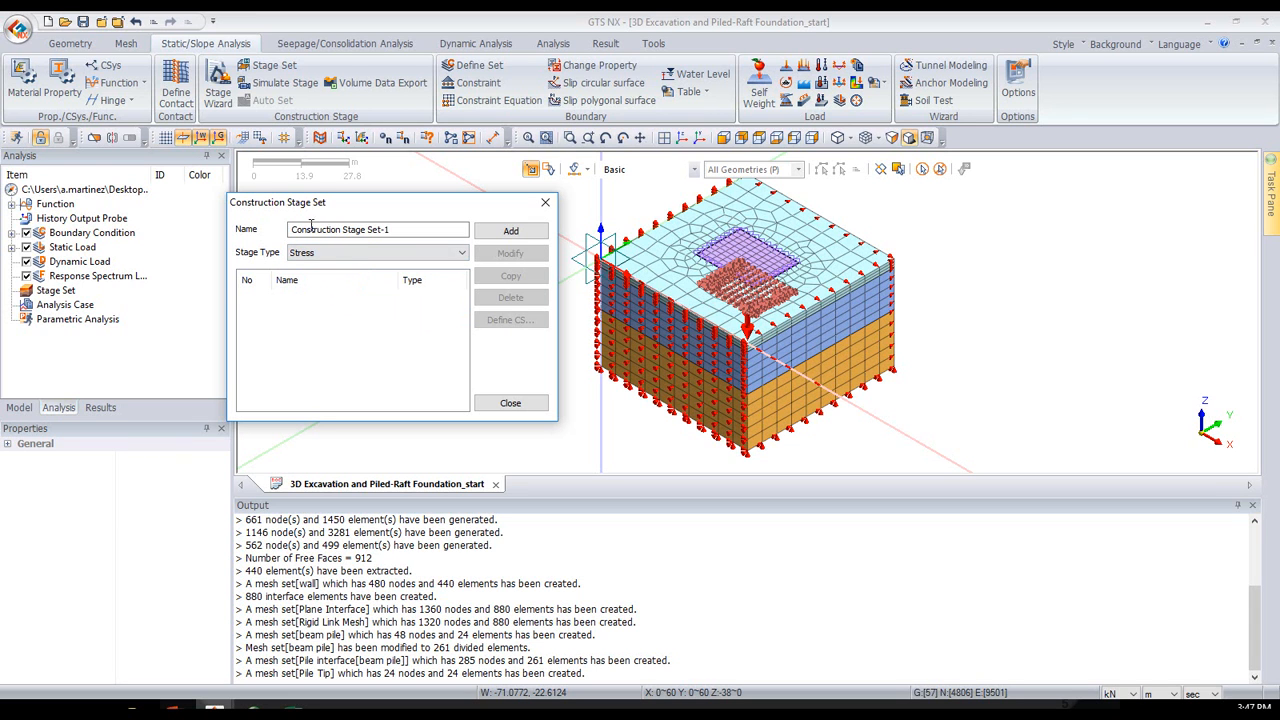
pyautogui.click(505, 231)
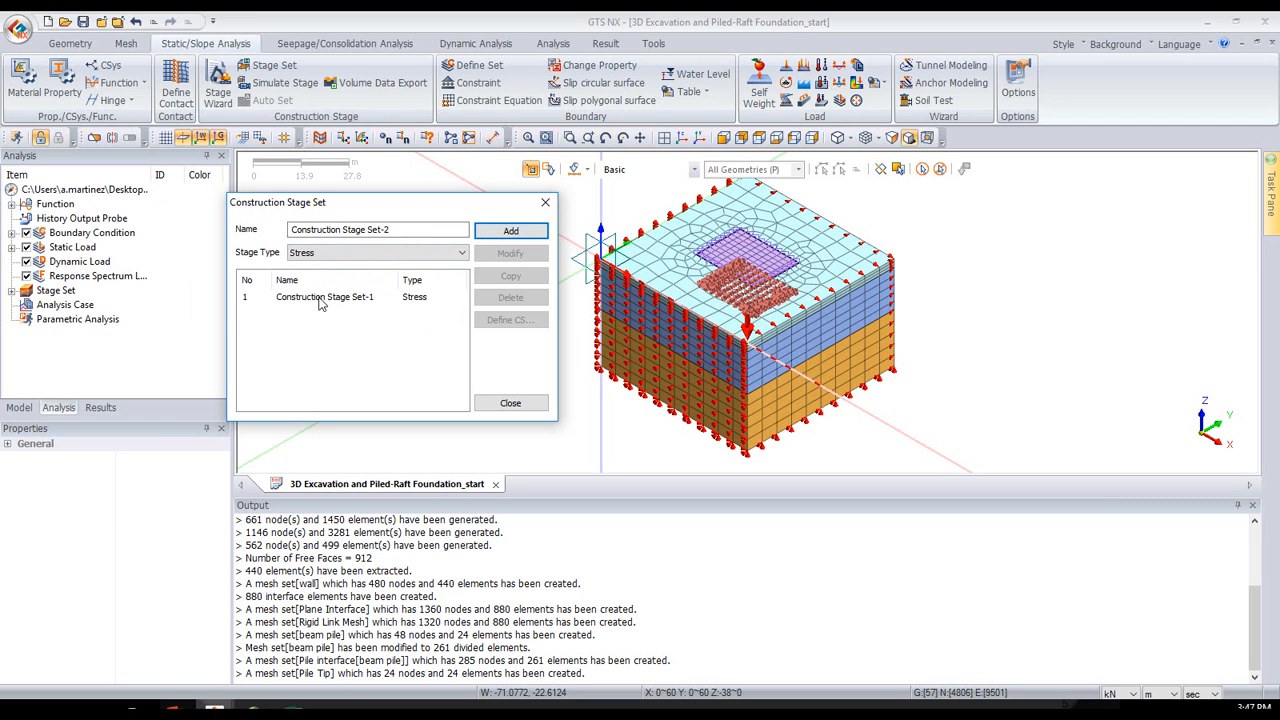
# - Open the stage definition of Construction Stage Set-1 and set the model display to show activated data only
pyautogui.click(314, 298)
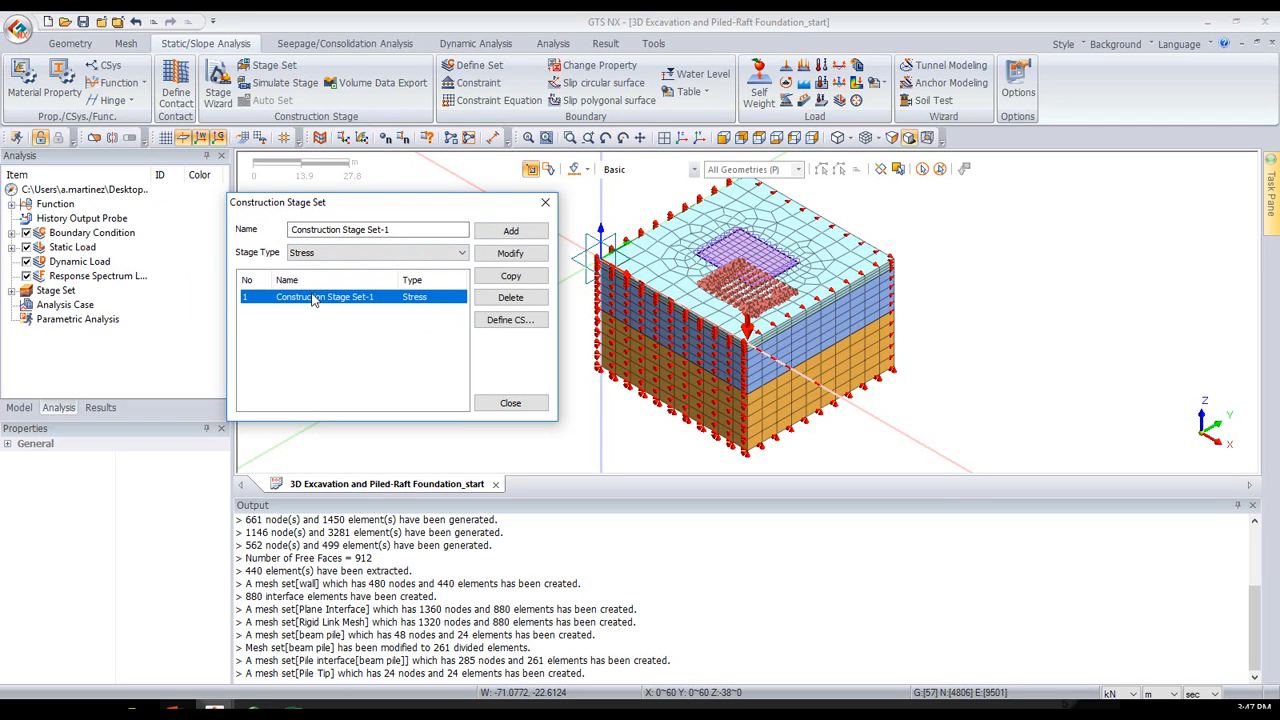
pyautogui.click(505, 331)
pyautogui.click(520, 299)
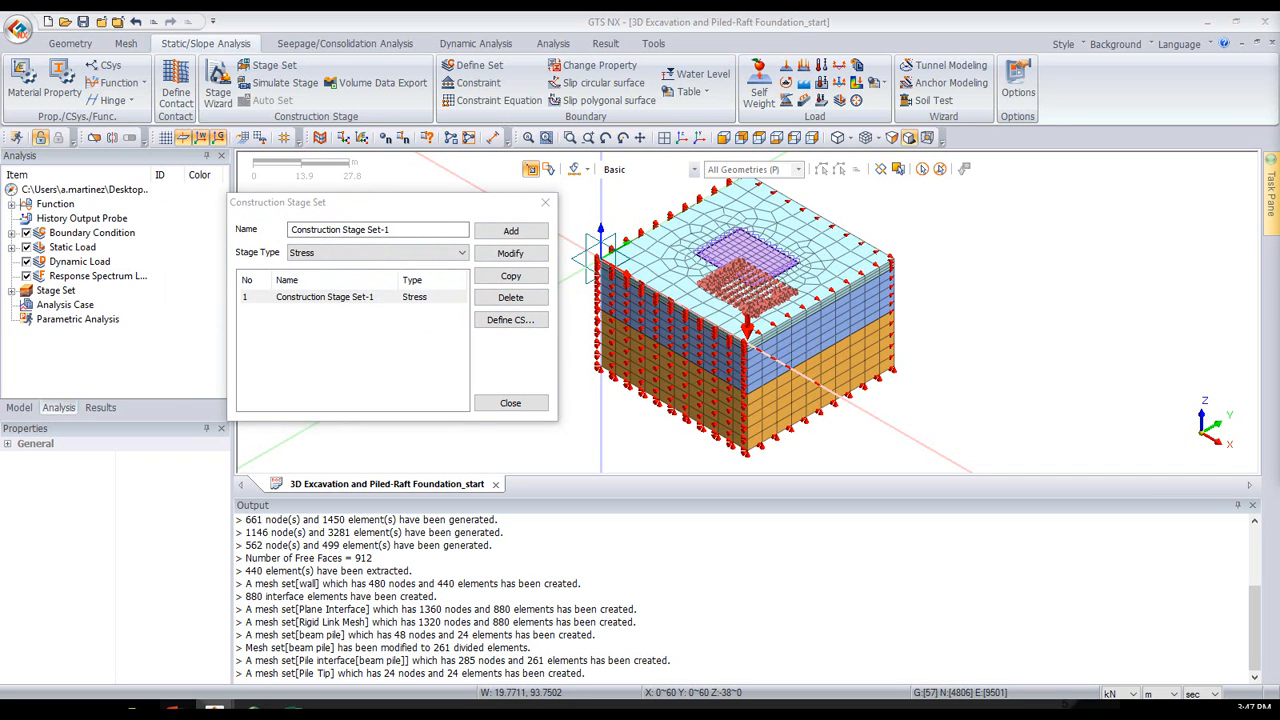
pyautogui.moveTo(665, 76); pyautogui.dragTo(566, 120)
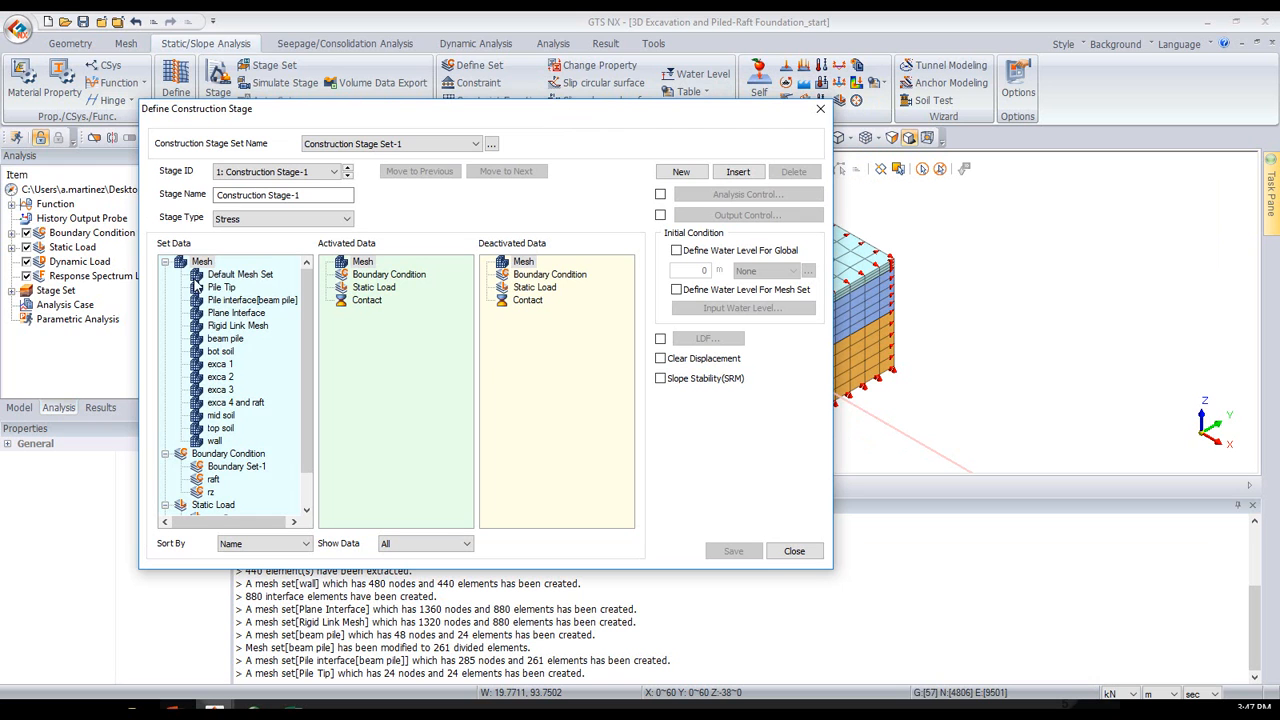
pyautogui.moveTo(305, 312)
pyautogui.mouseDown()
pyautogui.moveTo(305, 345)
pyautogui.moveTo(287, 312)
pyautogui.mouseUp()
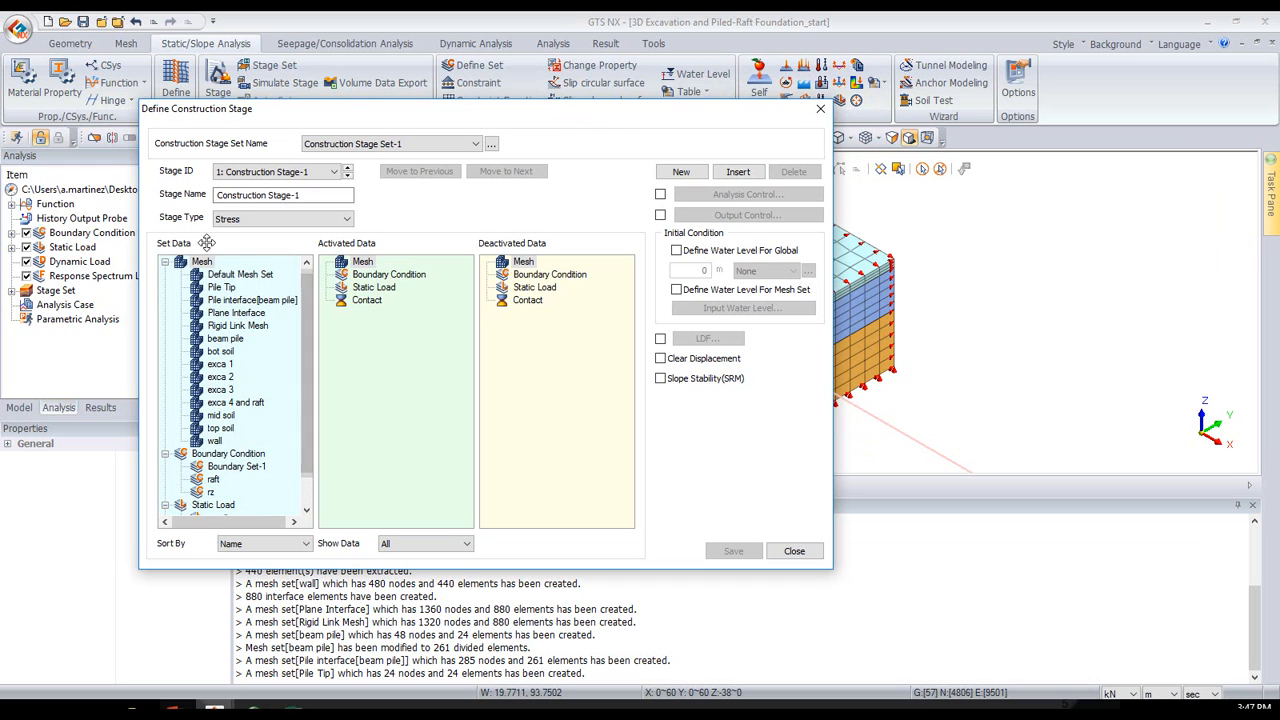
pyautogui.scroll(-1, 309, 432)
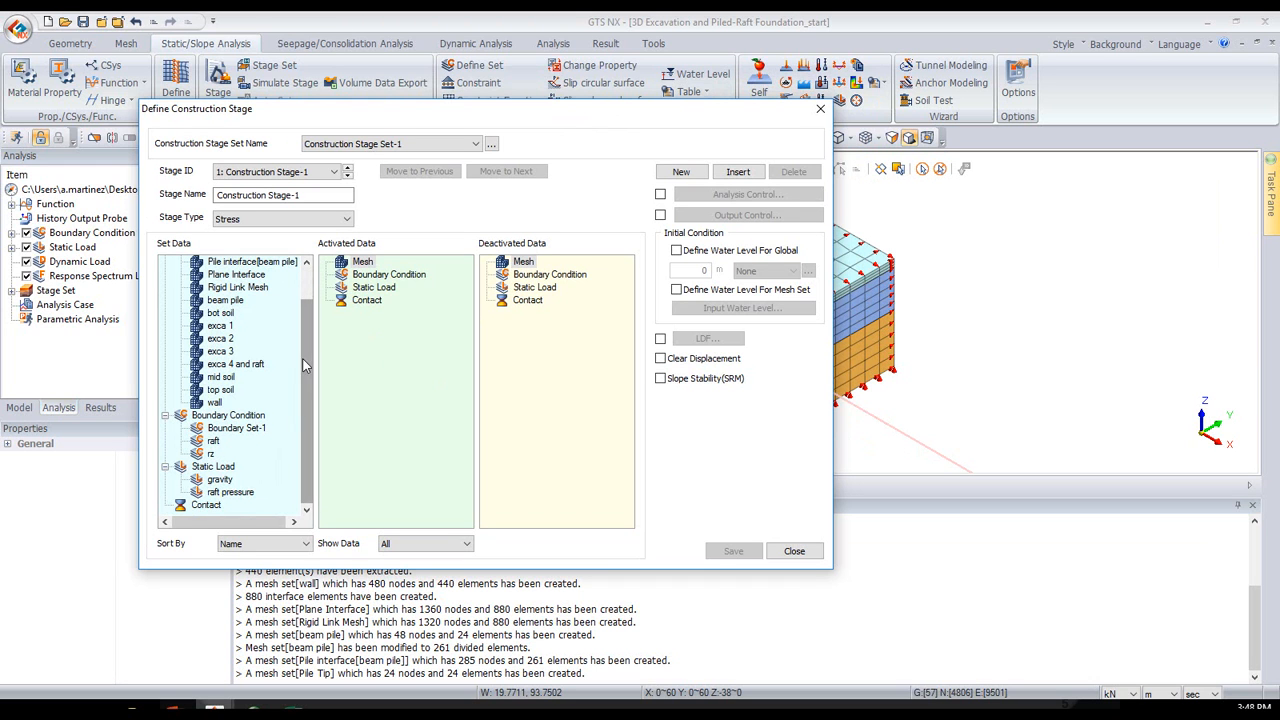
pyautogui.scroll(1, 301, 357)
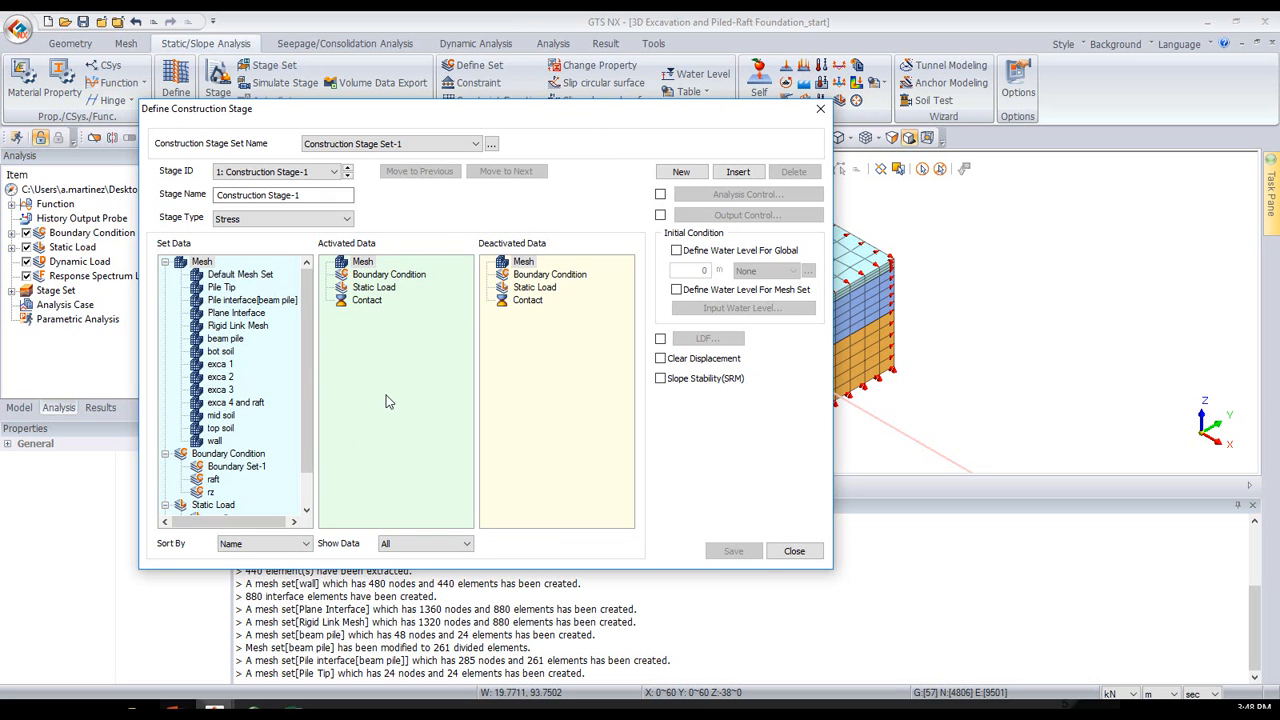
pyautogui.moveTo(476, 110); pyautogui.dragTo(356, 103)
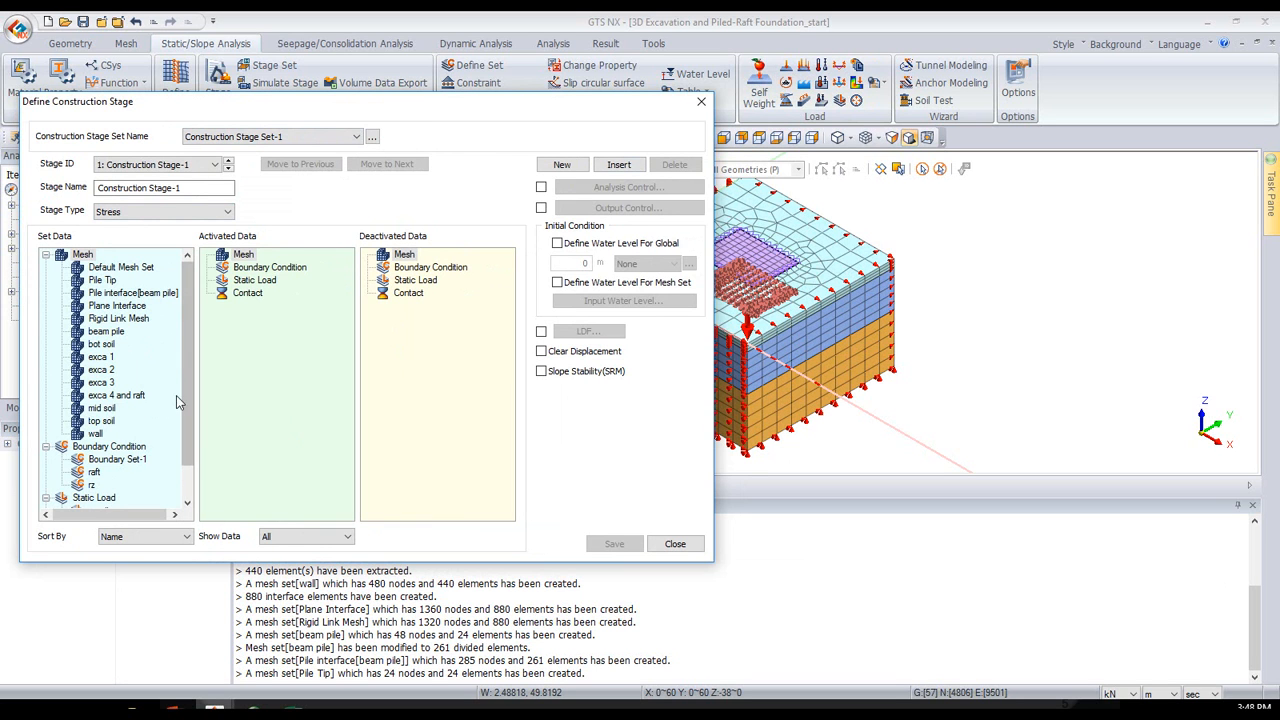
pyautogui.click(268, 537)
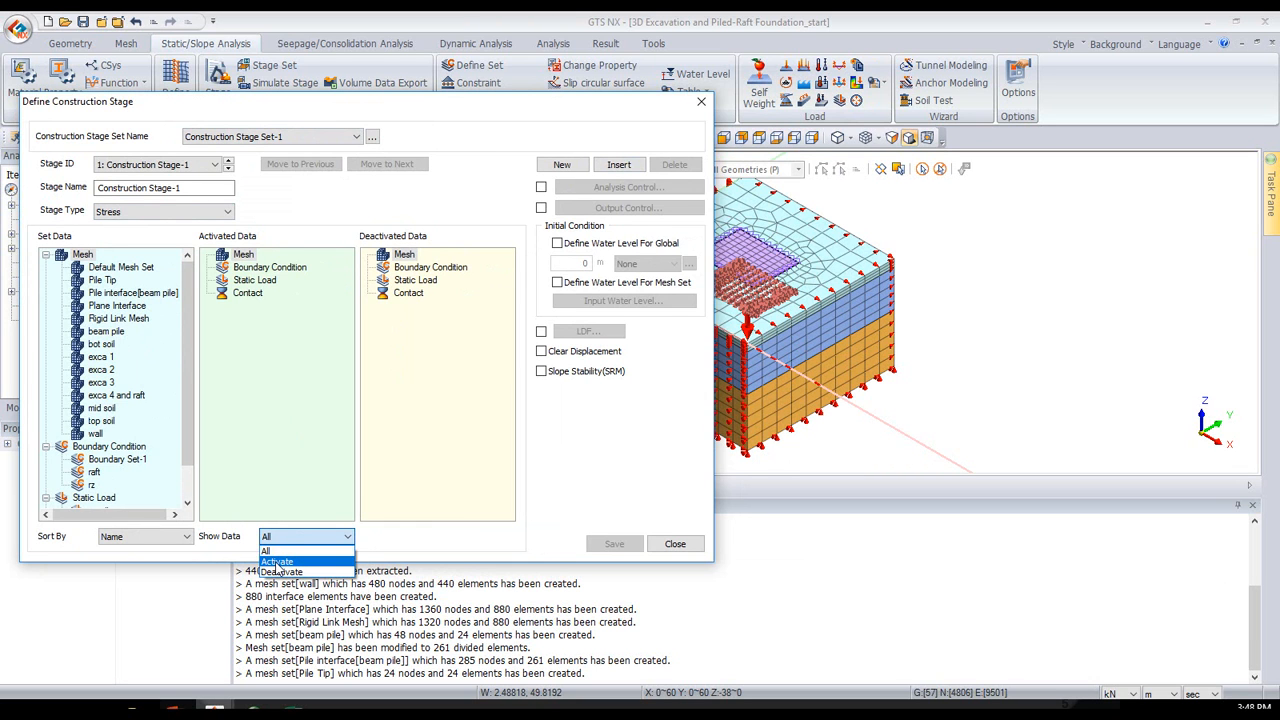
pyautogui.click(277, 563)
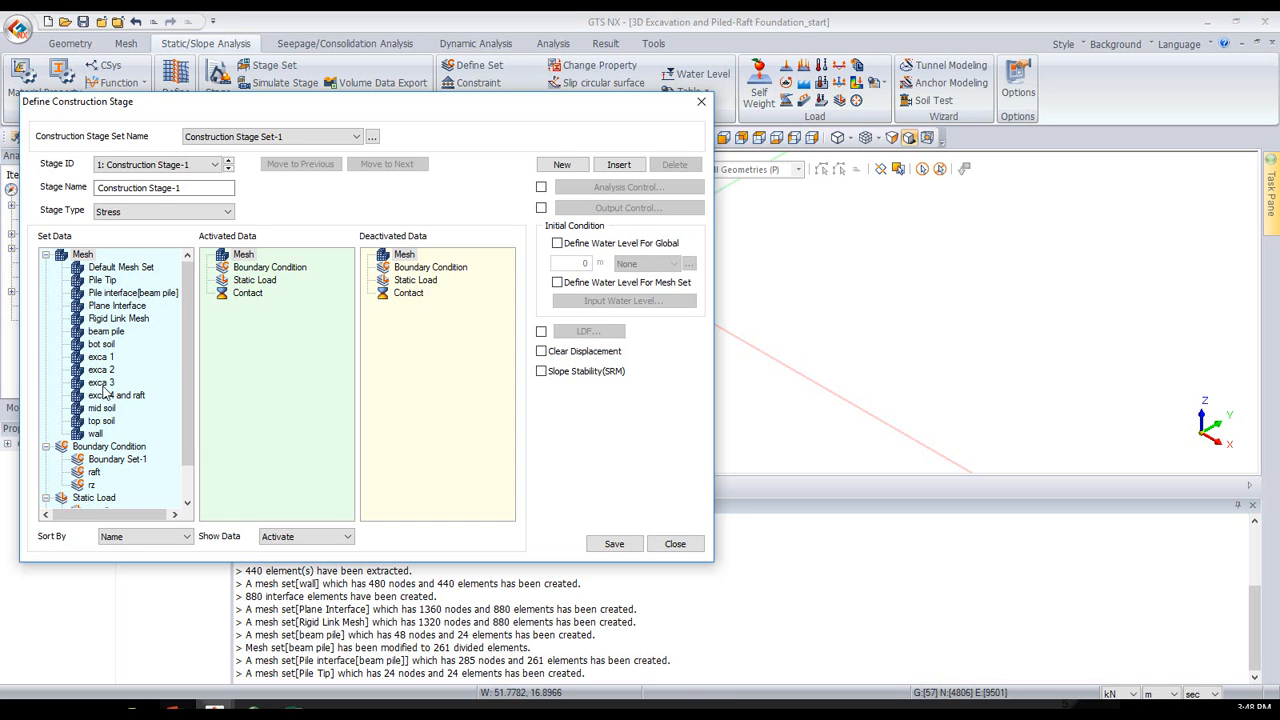
# - Name the first stage "in situ" and activate the mesh sets exca 1, exca 2, exca 3, and exca 4 and raft
pyautogui.moveTo(100, 357); pyautogui.dragTo(215, 374)
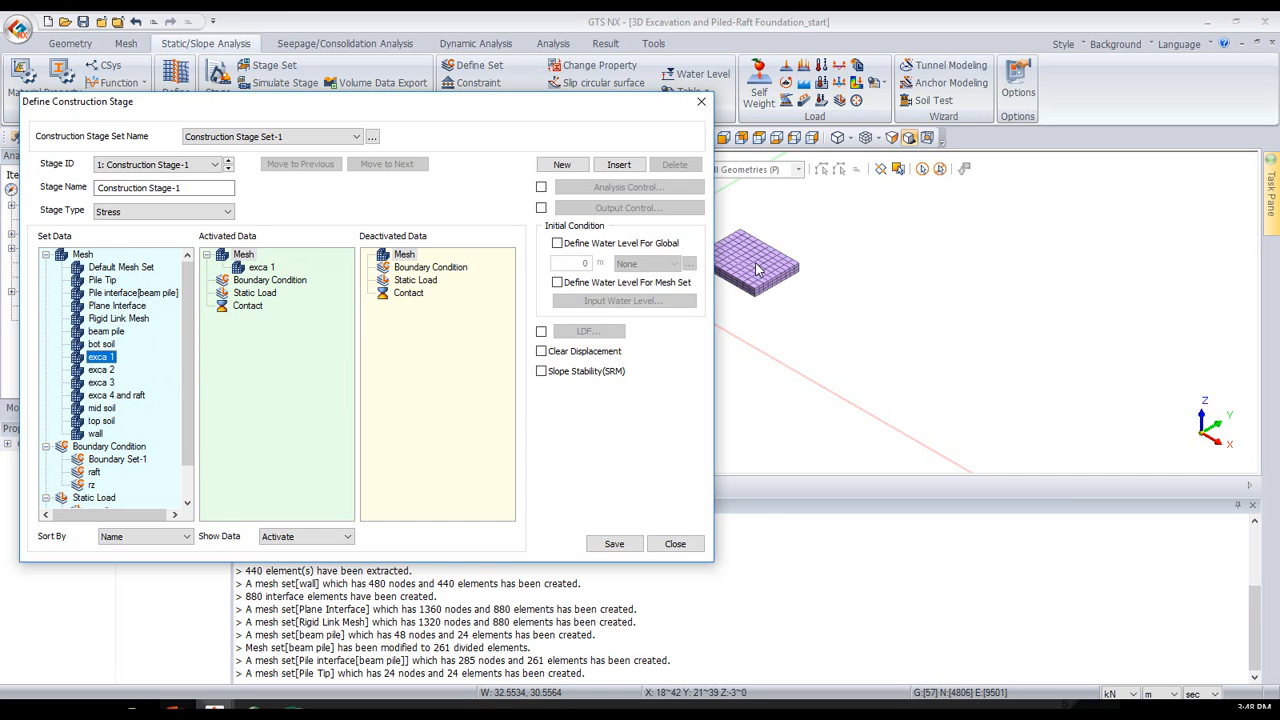
pyautogui.moveTo(211, 188); pyautogui.dragTo(105, 186)
pyautogui.write('an')
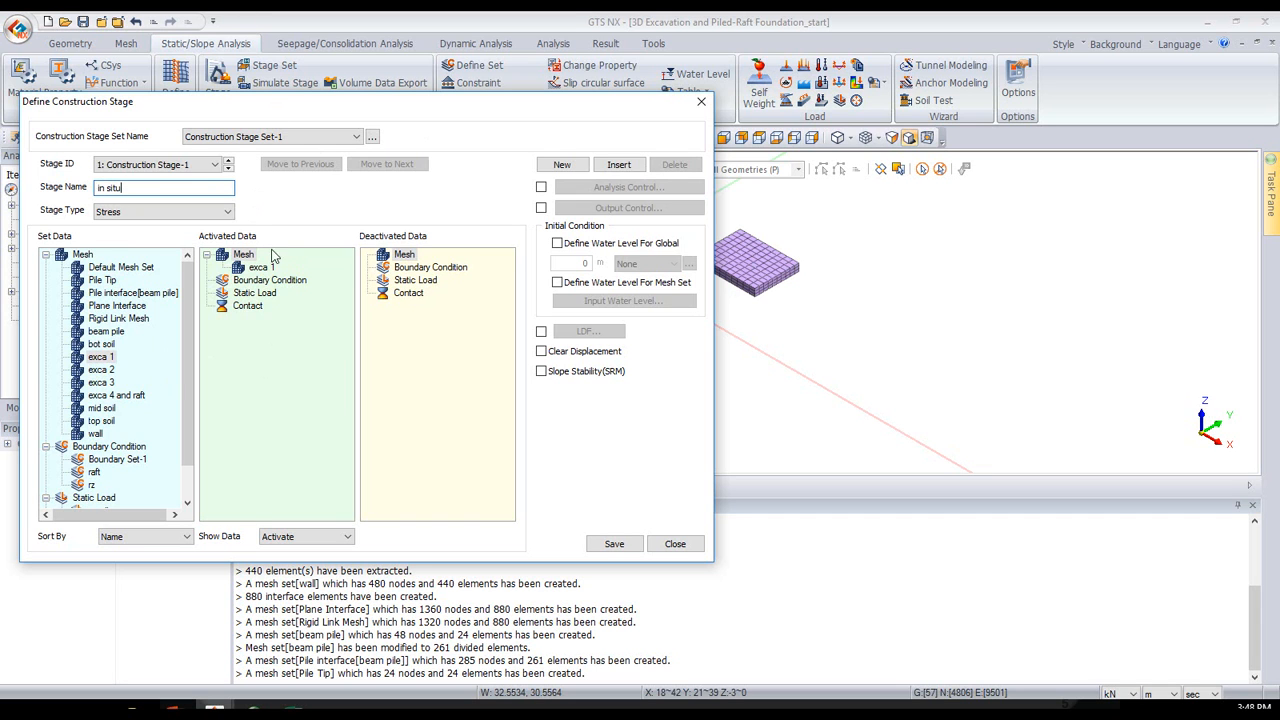
pyautogui.doubleClick(104, 370)
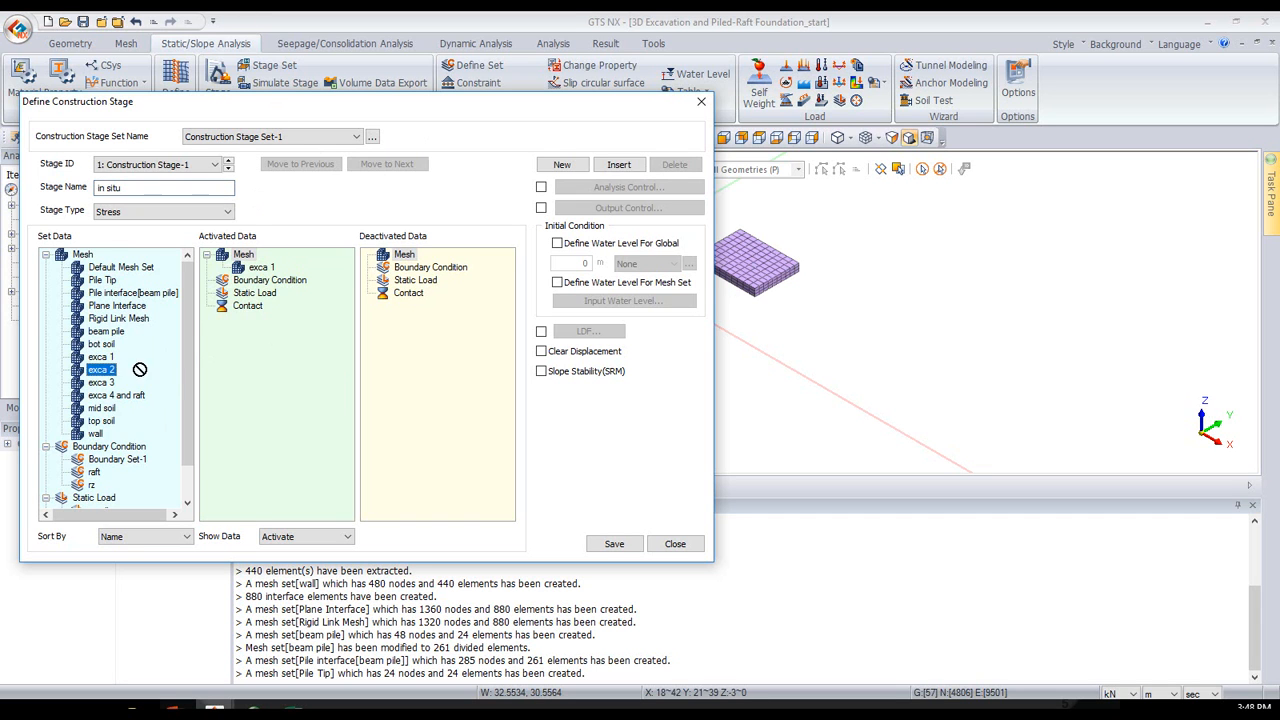
pyautogui.moveTo(103, 382); pyautogui.dragTo(252, 378)
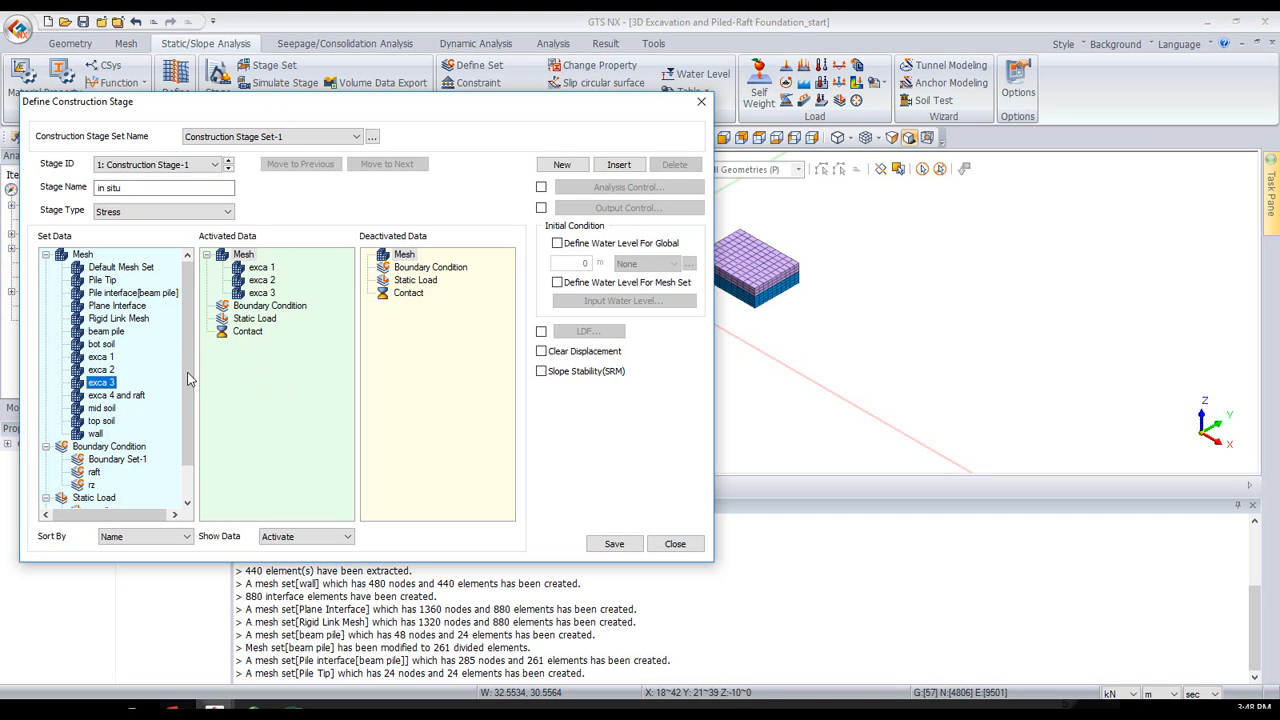
pyautogui.moveTo(118, 396); pyautogui.dragTo(244, 377)
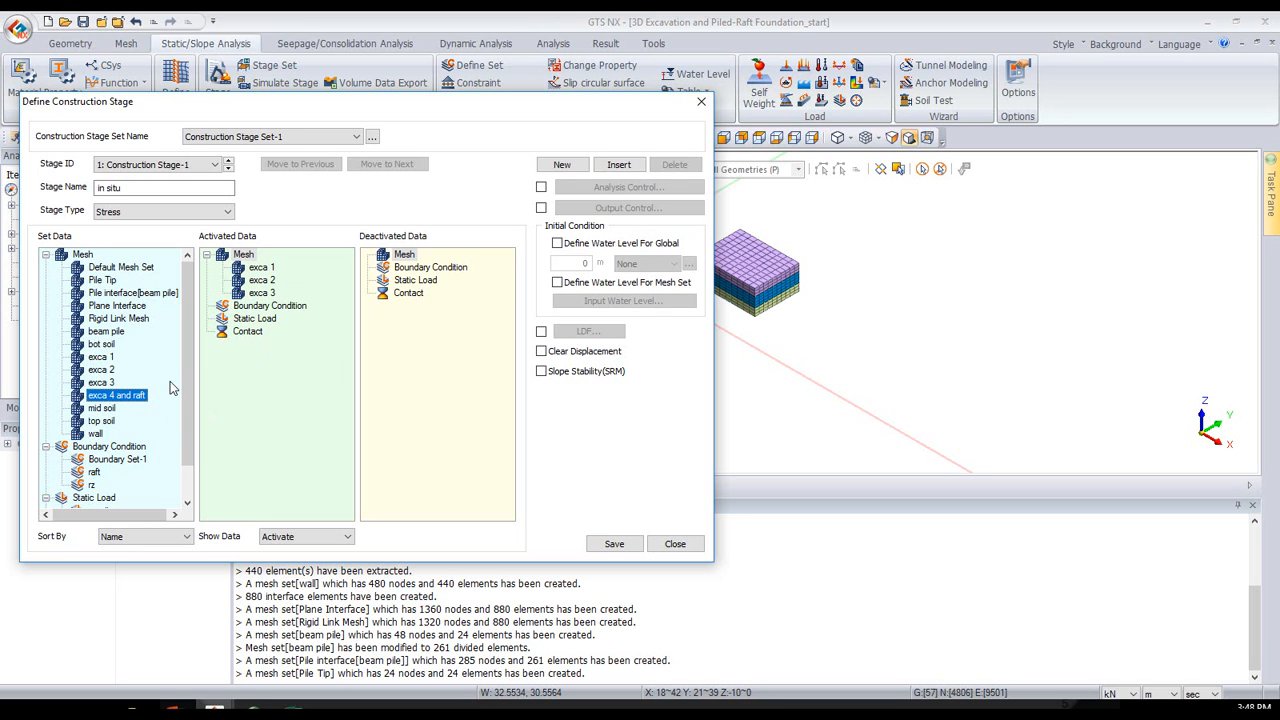
pyautogui.moveTo(141, 399); pyautogui.dragTo(270, 375)
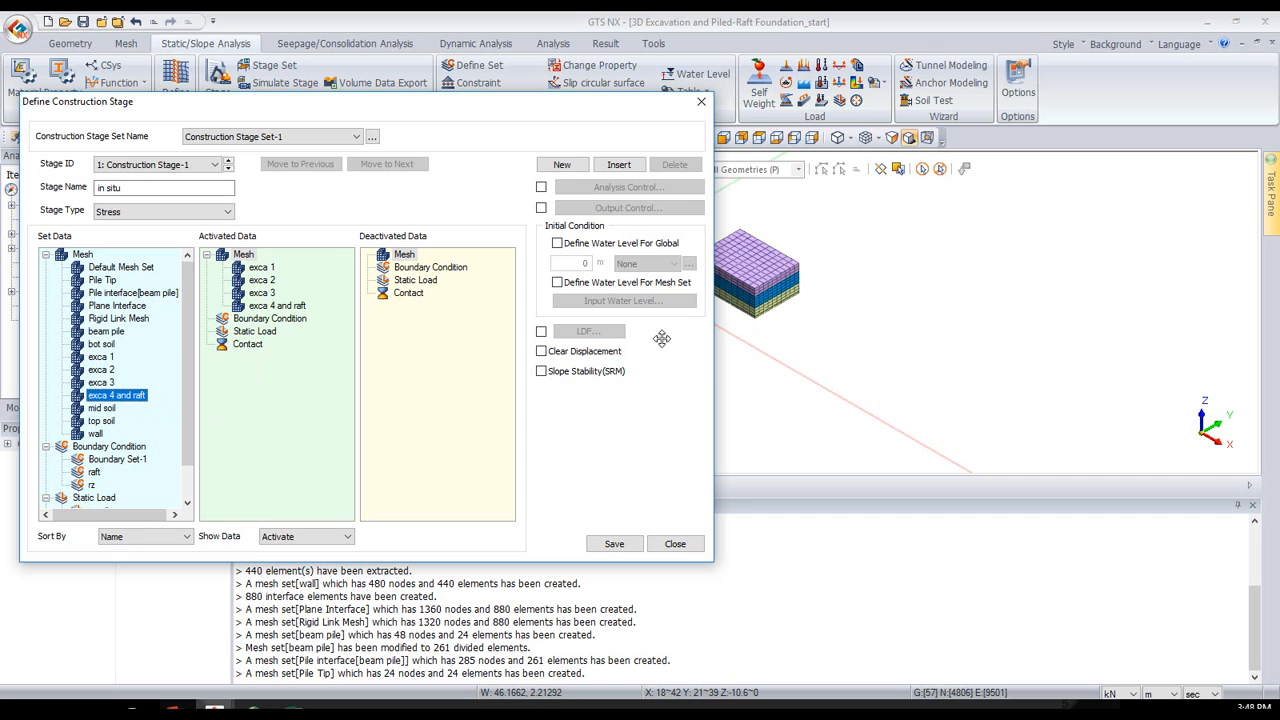
# - Activate the mid soil, top soil, bot soil and Rigid Link Mesh sets in the in situ stage
pyautogui.moveTo(102, 409); pyautogui.dragTo(258, 415)
pyautogui.moveTo(107, 424); pyautogui.dragTo(194, 418)
pyautogui.moveTo(94, 423); pyautogui.dragTo(216, 413)
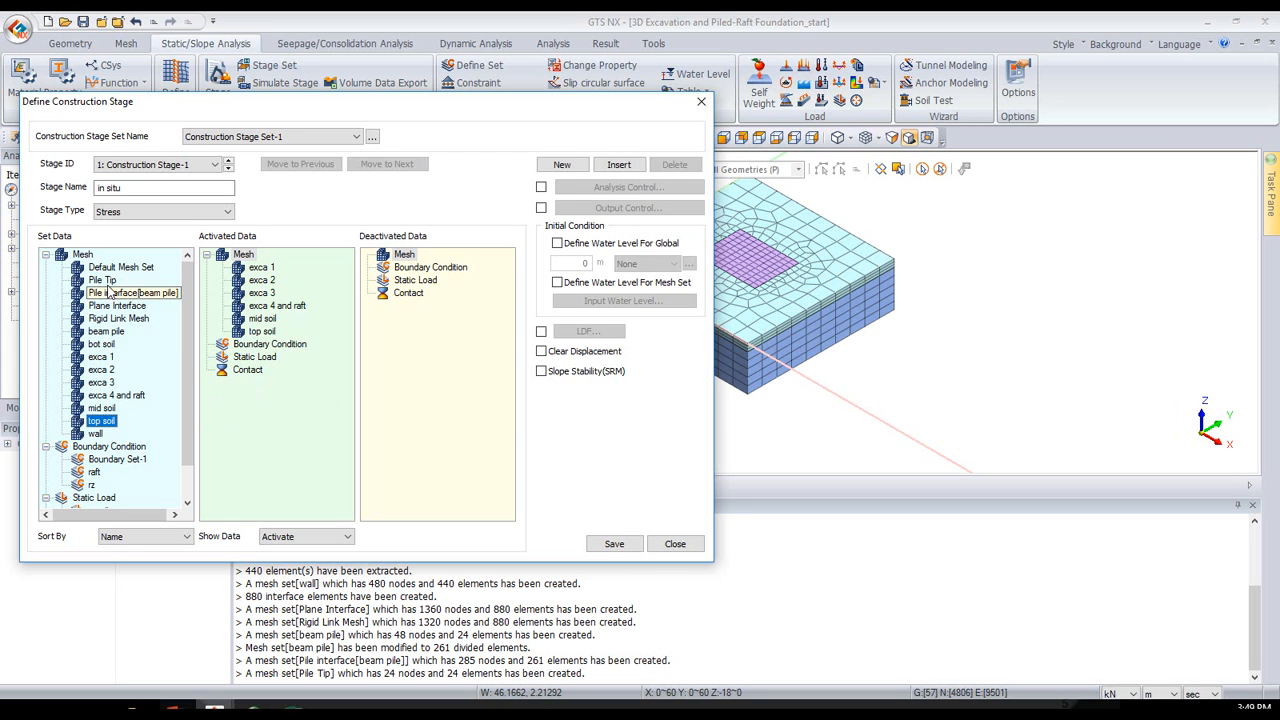
pyautogui.moveTo(240, 375); pyautogui.dragTo(288, 364)
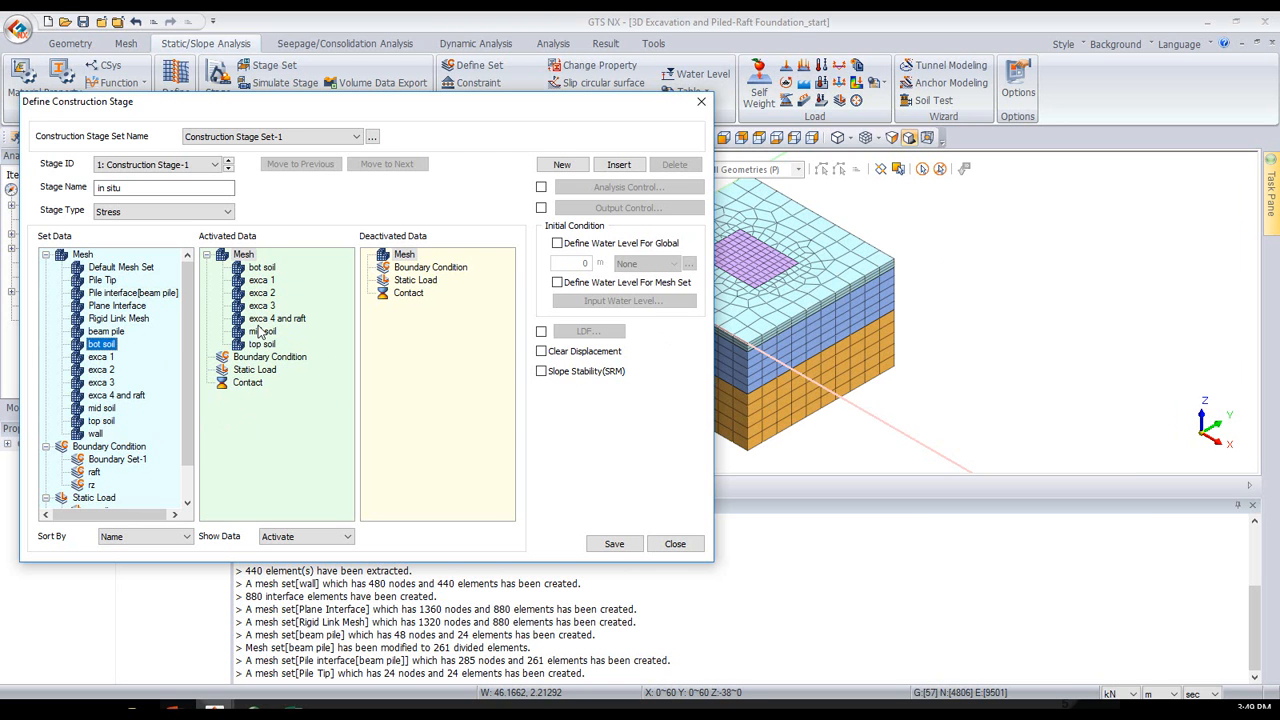
pyautogui.moveTo(140, 318); pyautogui.dragTo(253, 323)
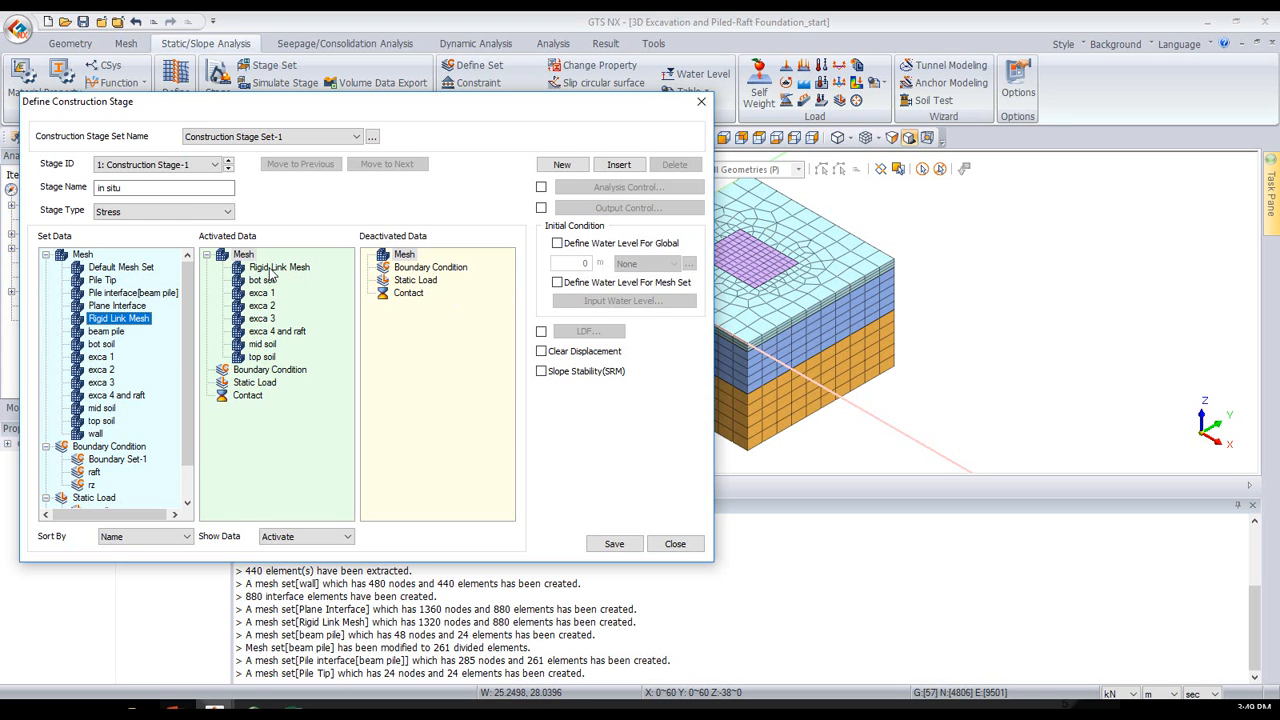
# - Activate Boundary Set-1 and the gravity load in the in situ stage, and enable Clear Displacement
pyautogui.moveTo(95, 462); pyautogui.dragTo(216, 468)
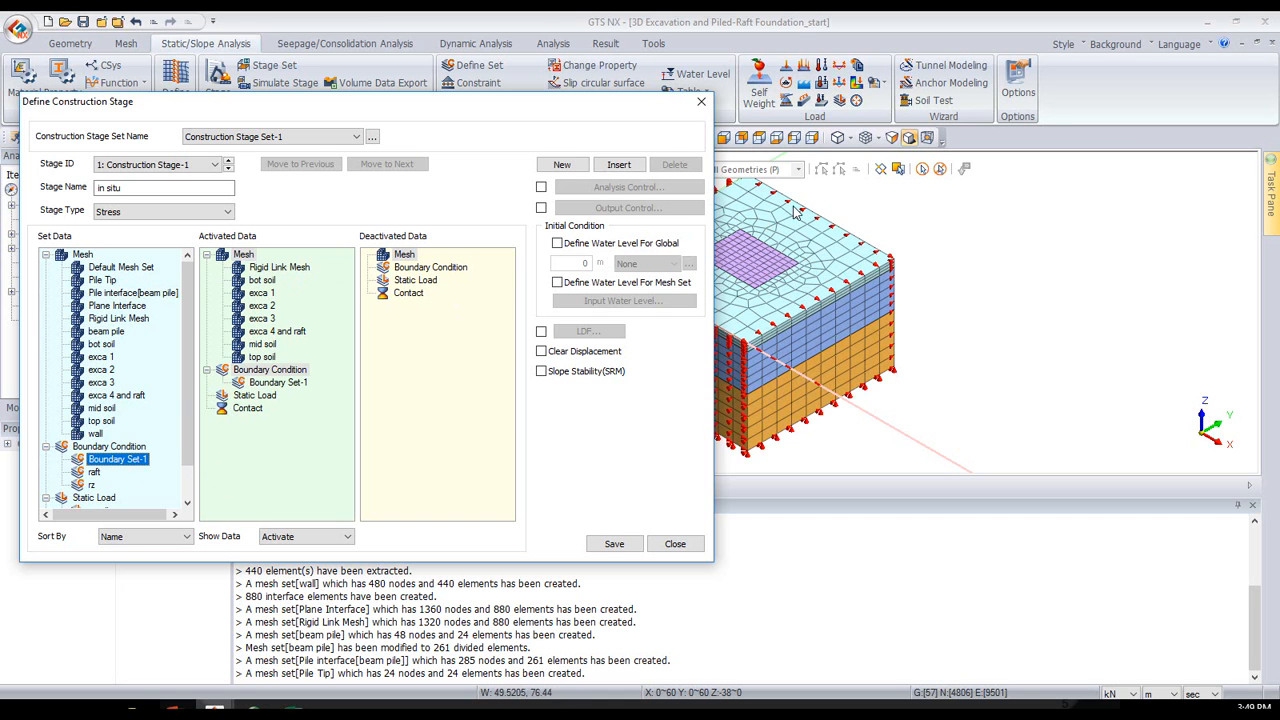
pyautogui.scroll(-3, 141, 444)
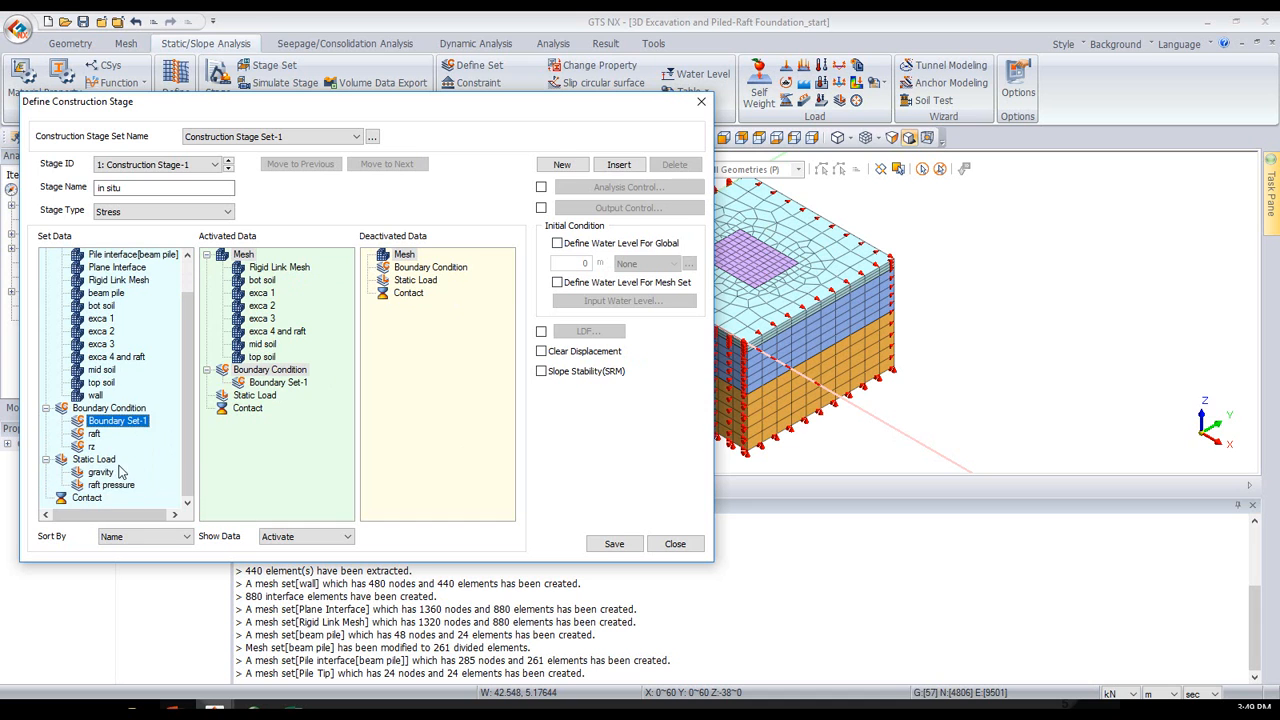
pyautogui.moveTo(101, 473); pyautogui.dragTo(250, 468)
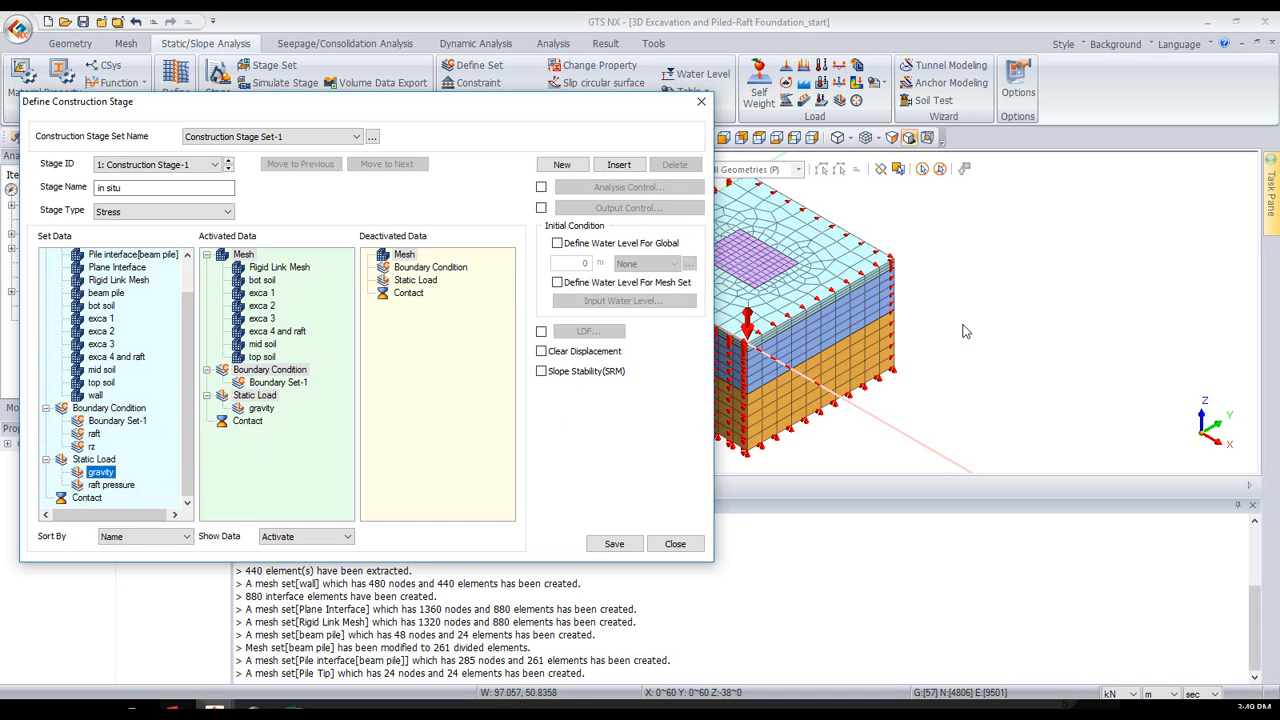
pyautogui.click(583, 354)
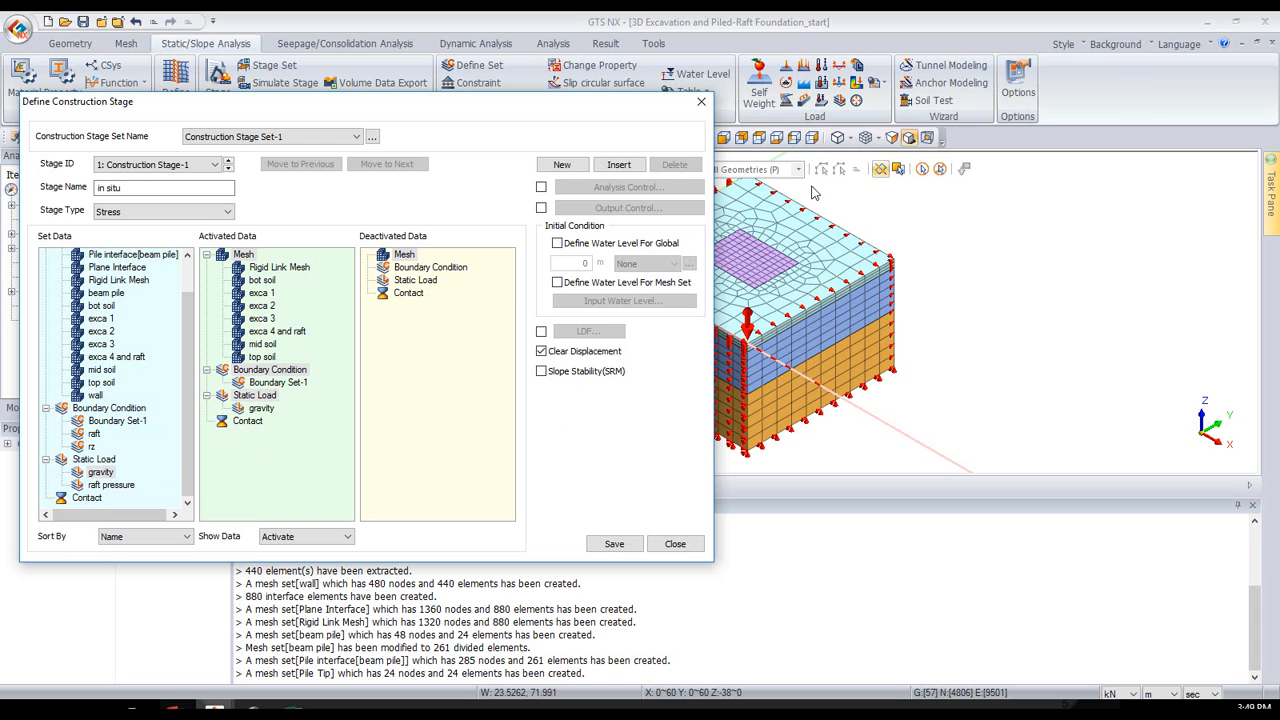
pyautogui.click(619, 252)
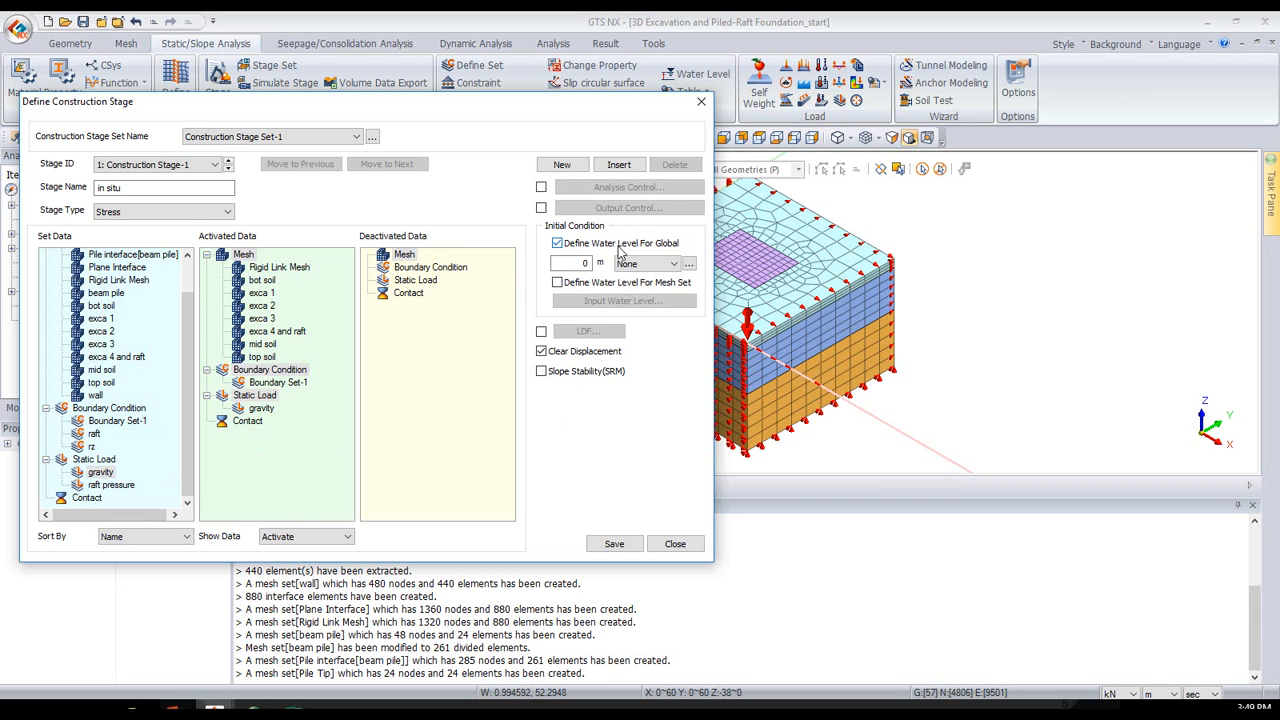
pyautogui.moveTo(606, 110); pyautogui.dragTo(600, 185)
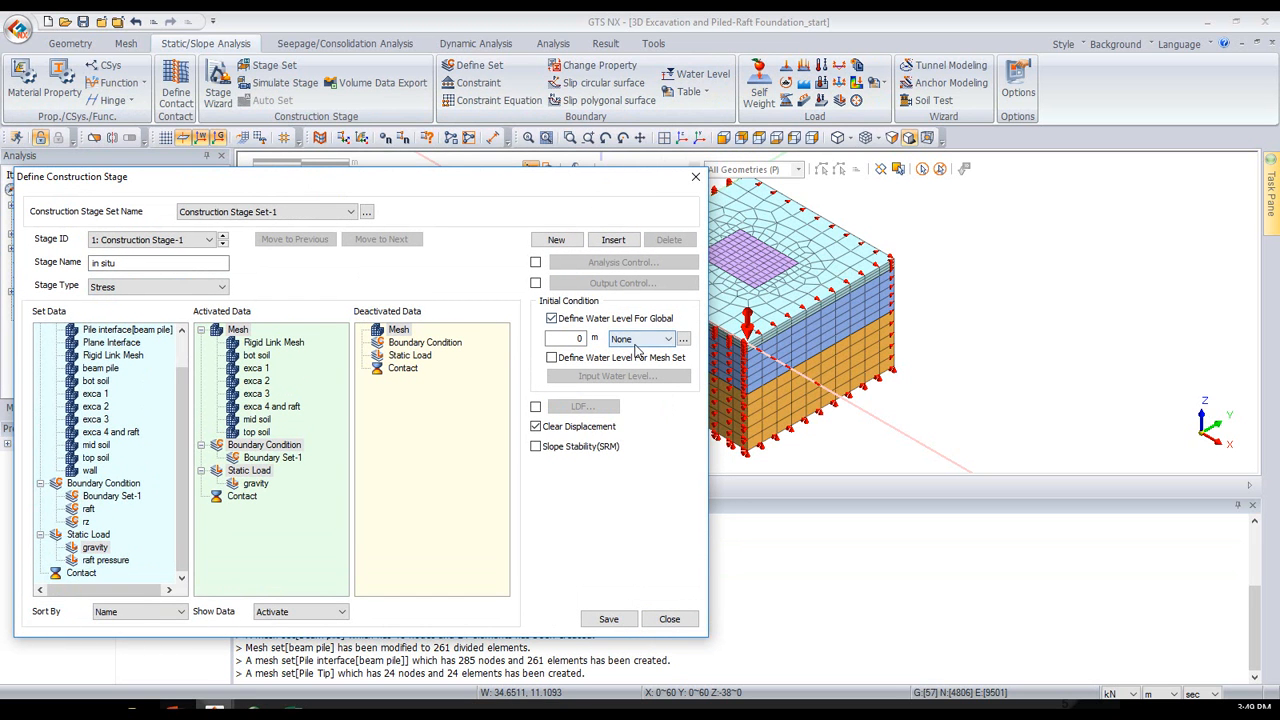
pyautogui.click(636, 340)
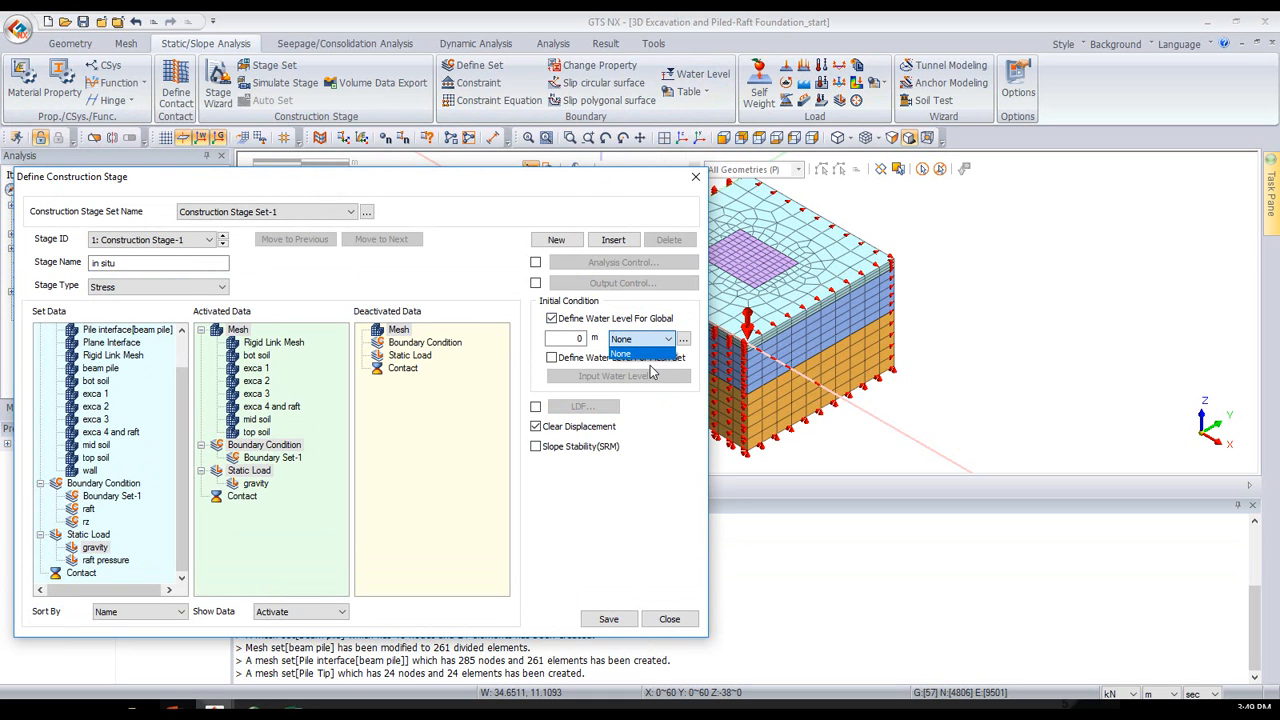
pyautogui.click(552, 326)
pyautogui.doubleClick(584, 339)
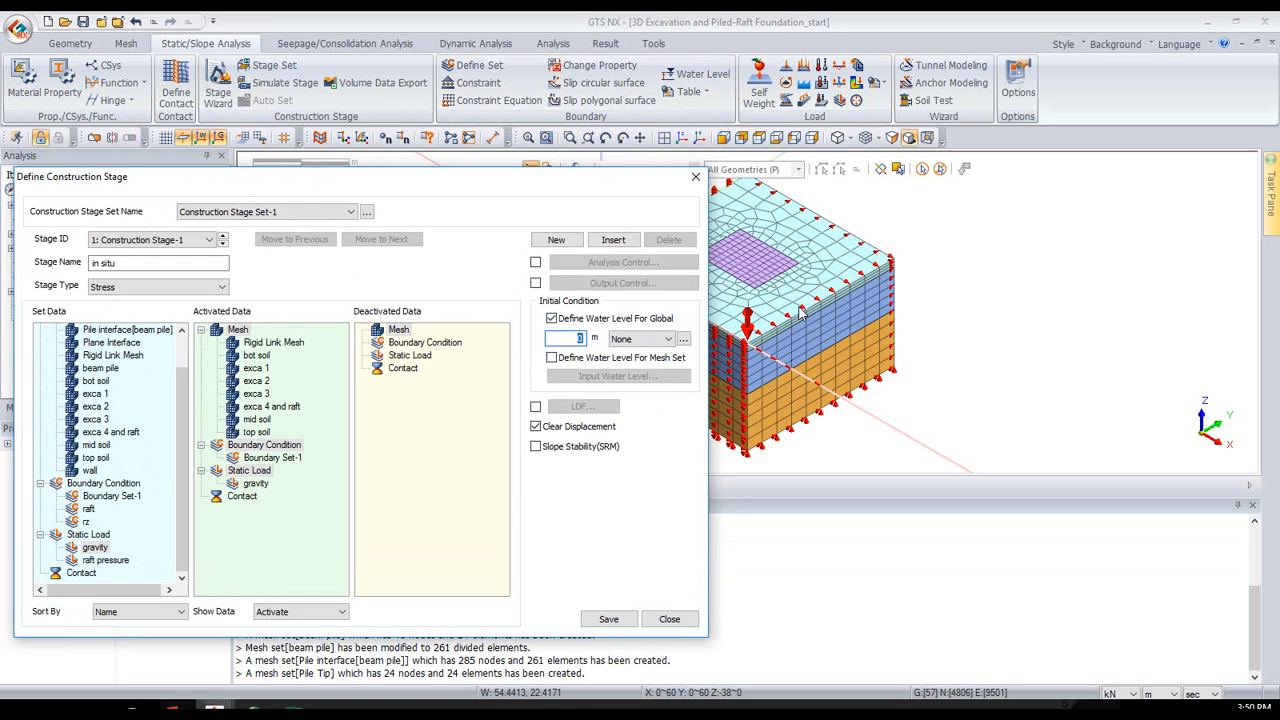
pyautogui.click(551, 318)
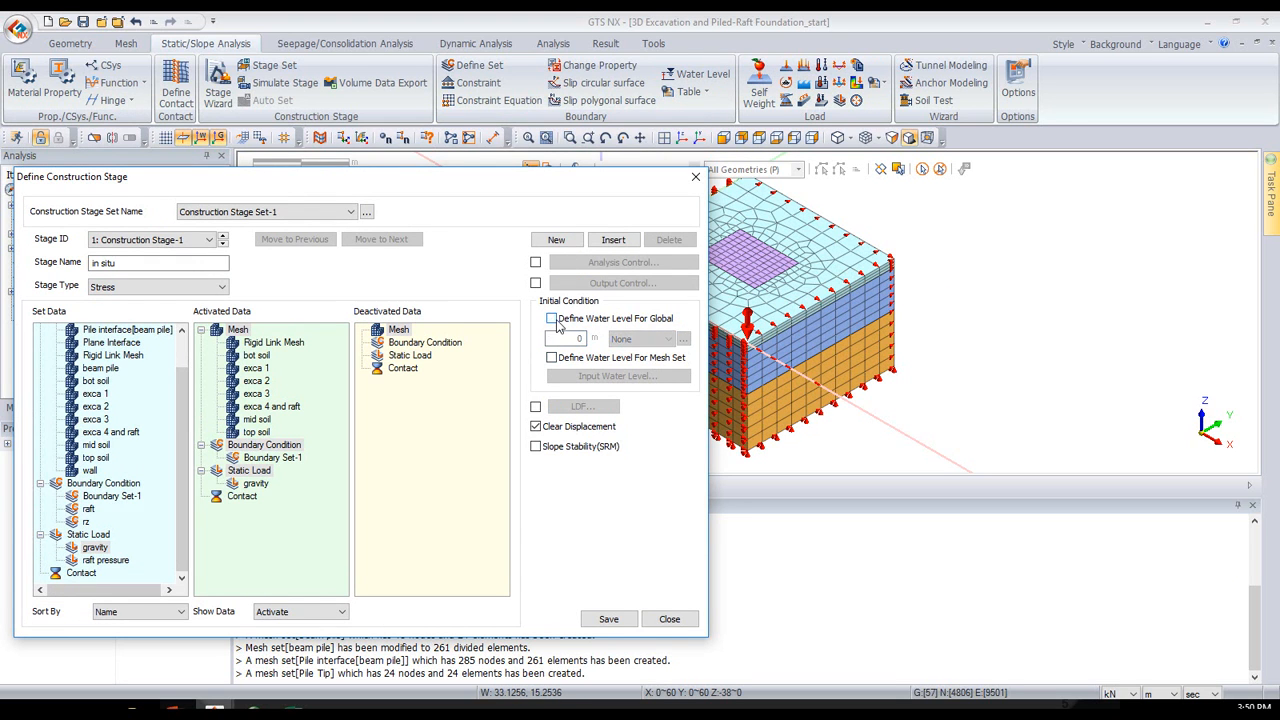
# - Save the in situ stage and add a second construction stage to the set
pyautogui.click(608, 619)
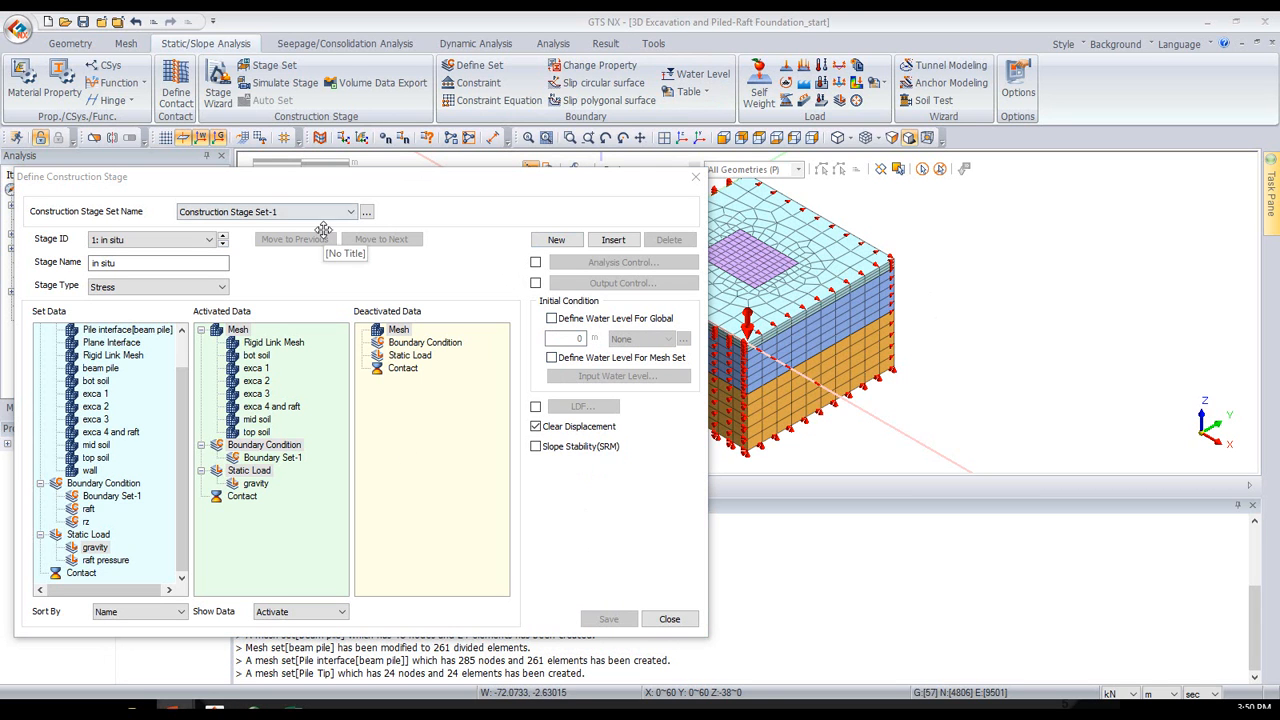
pyautogui.click(542, 242)
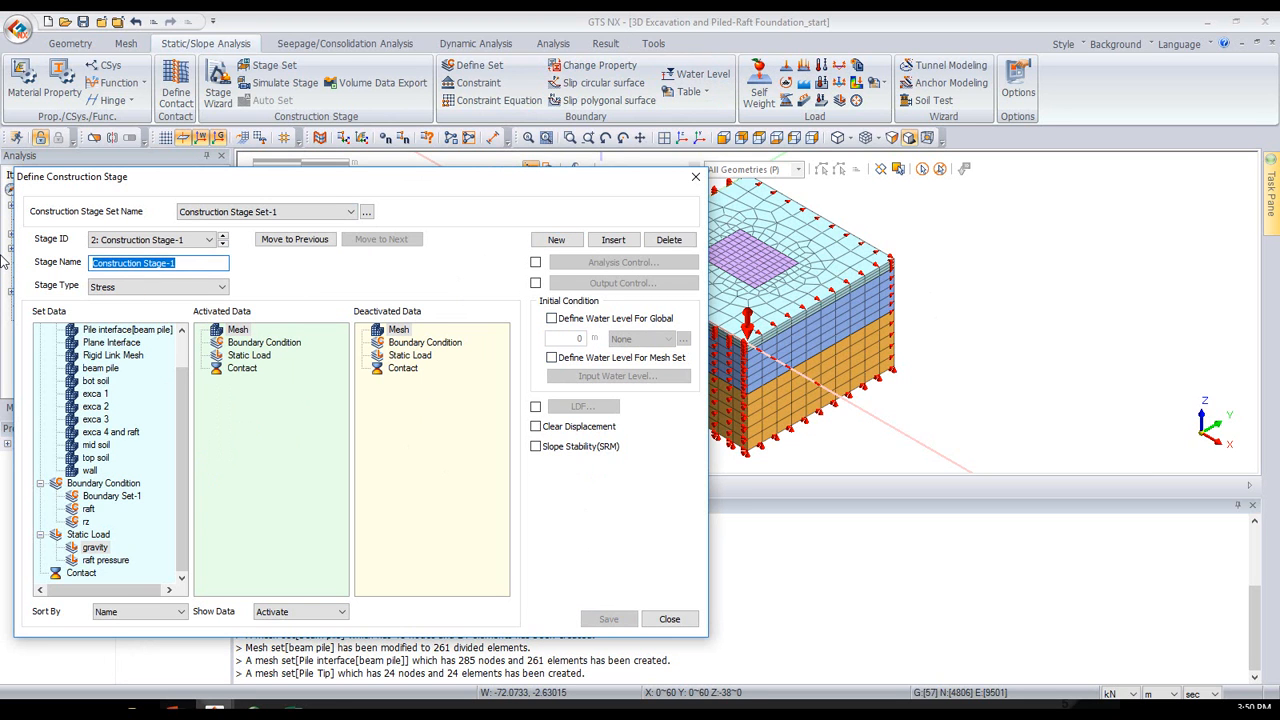
# - Name the second stage "wall" and activate the wall and Plane Interface mesh sets in it
pyautogui.write('wall')
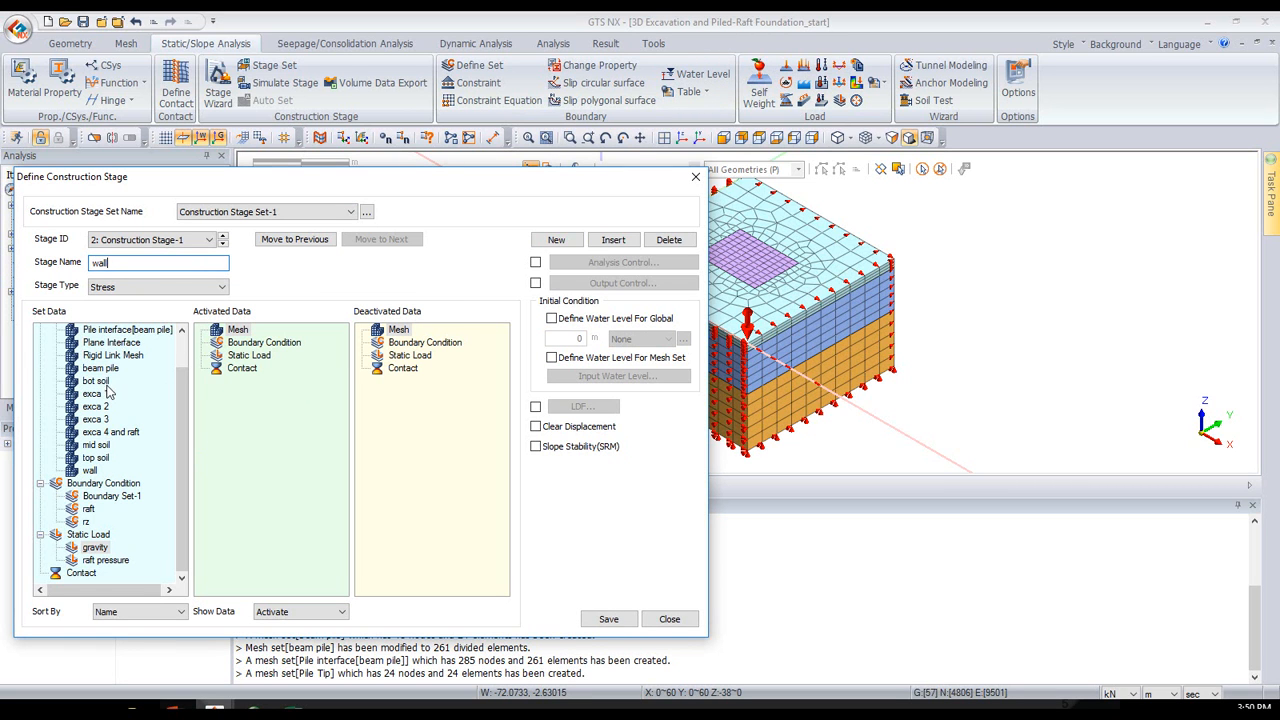
pyautogui.moveTo(96, 476); pyautogui.dragTo(237, 470)
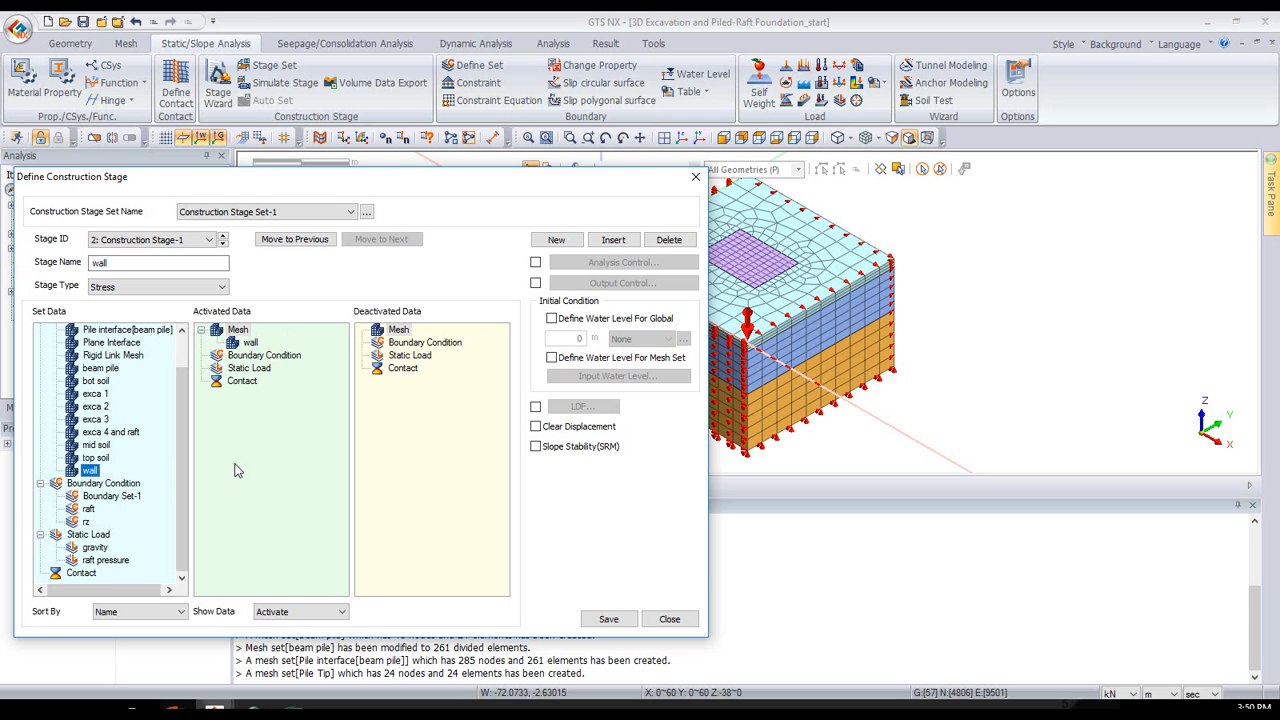
pyautogui.scroll(1, 147, 443)
pyautogui.moveTo(111, 368); pyautogui.dragTo(262, 400)
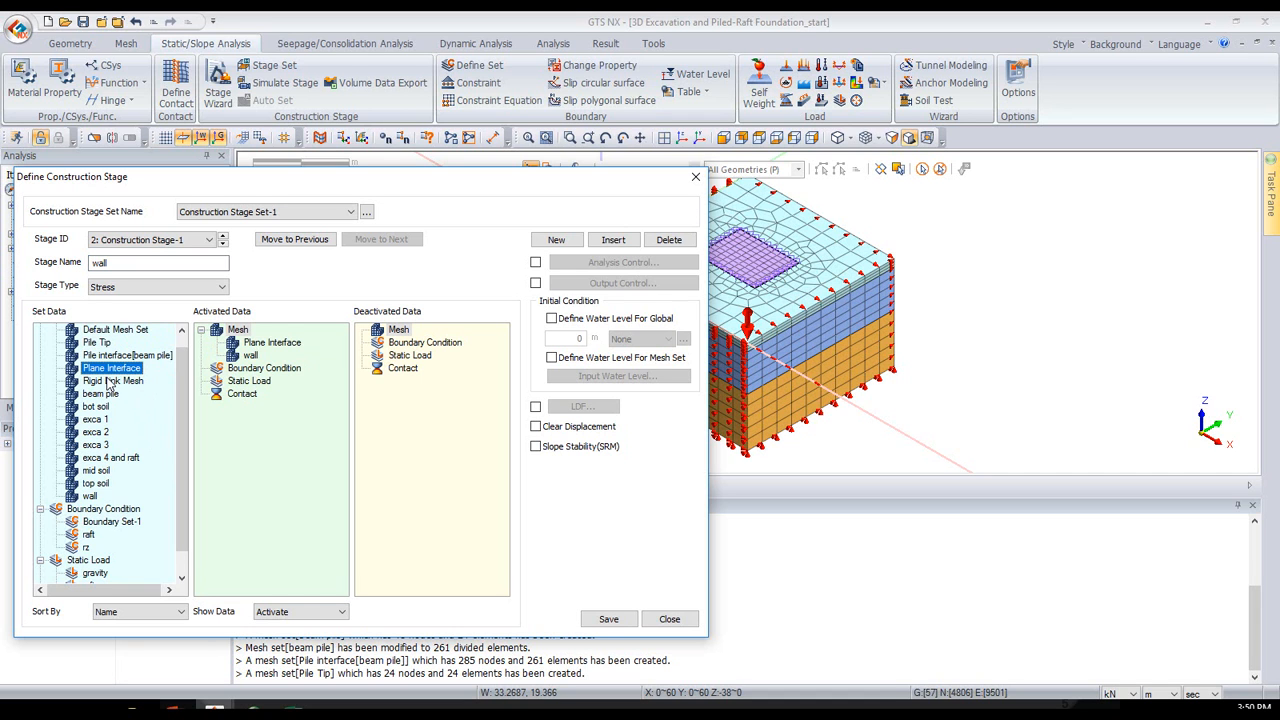
# - Deactivate Rigid Link Mesh in the wall stage, enable Clear Displacement, and save the stage
pyautogui.moveTo(108, 383); pyautogui.dragTo(410, 428)
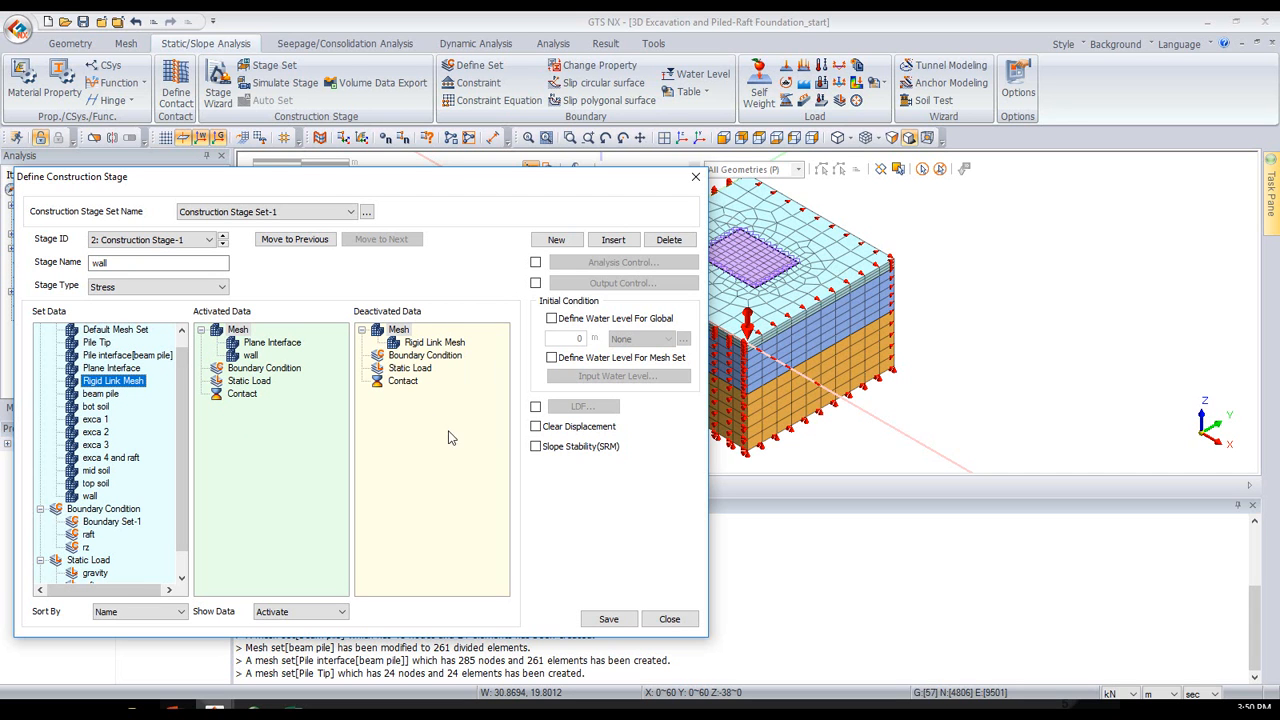
pyautogui.click(606, 619)
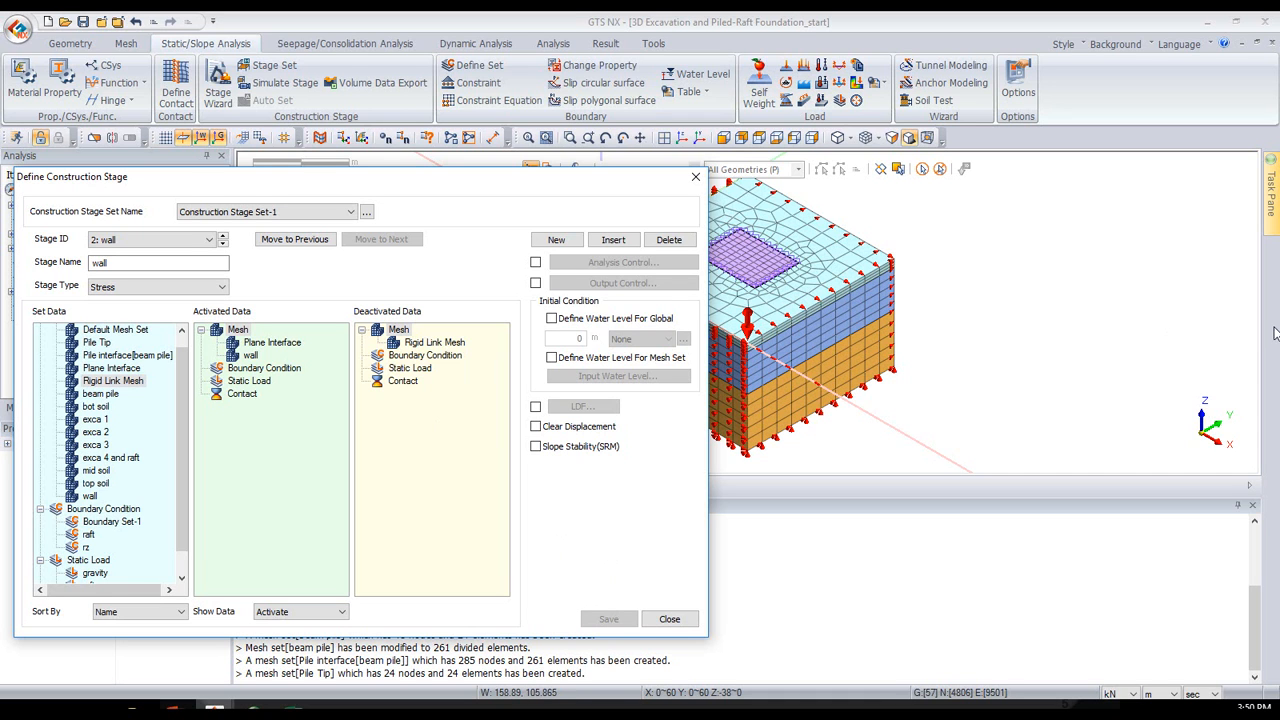
pyautogui.click(586, 428)
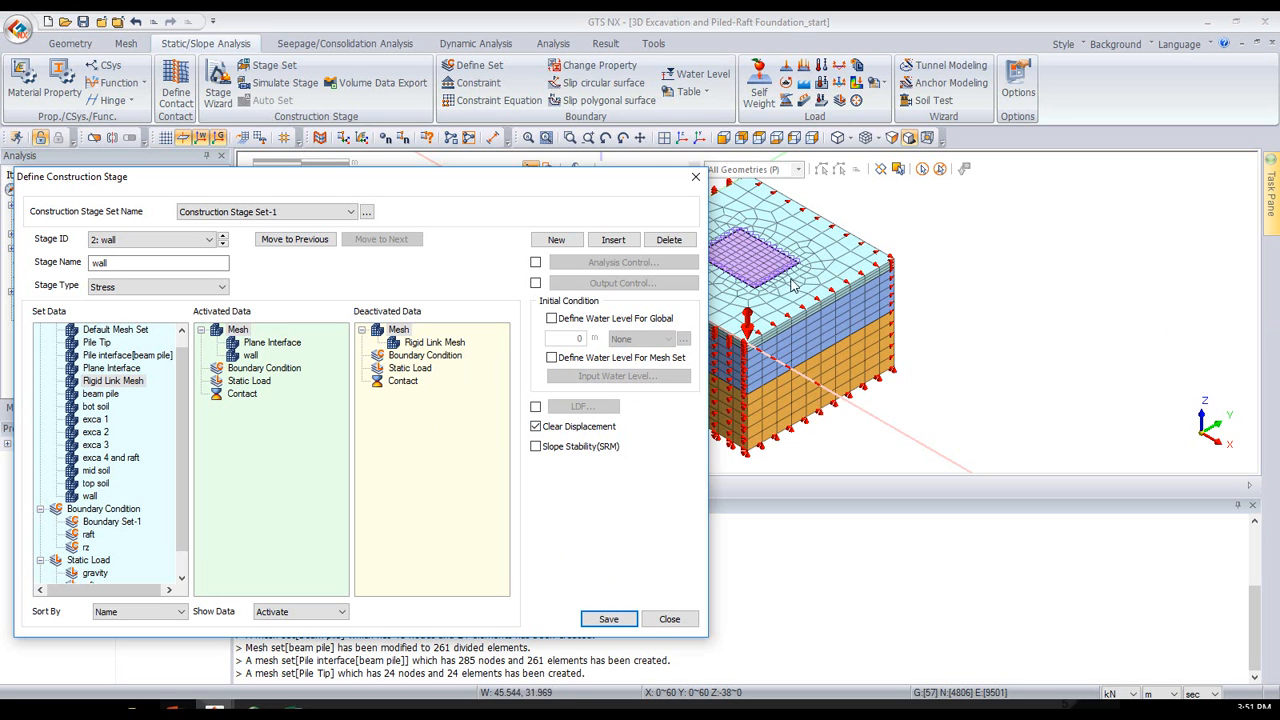
pyautogui.click(609, 619)
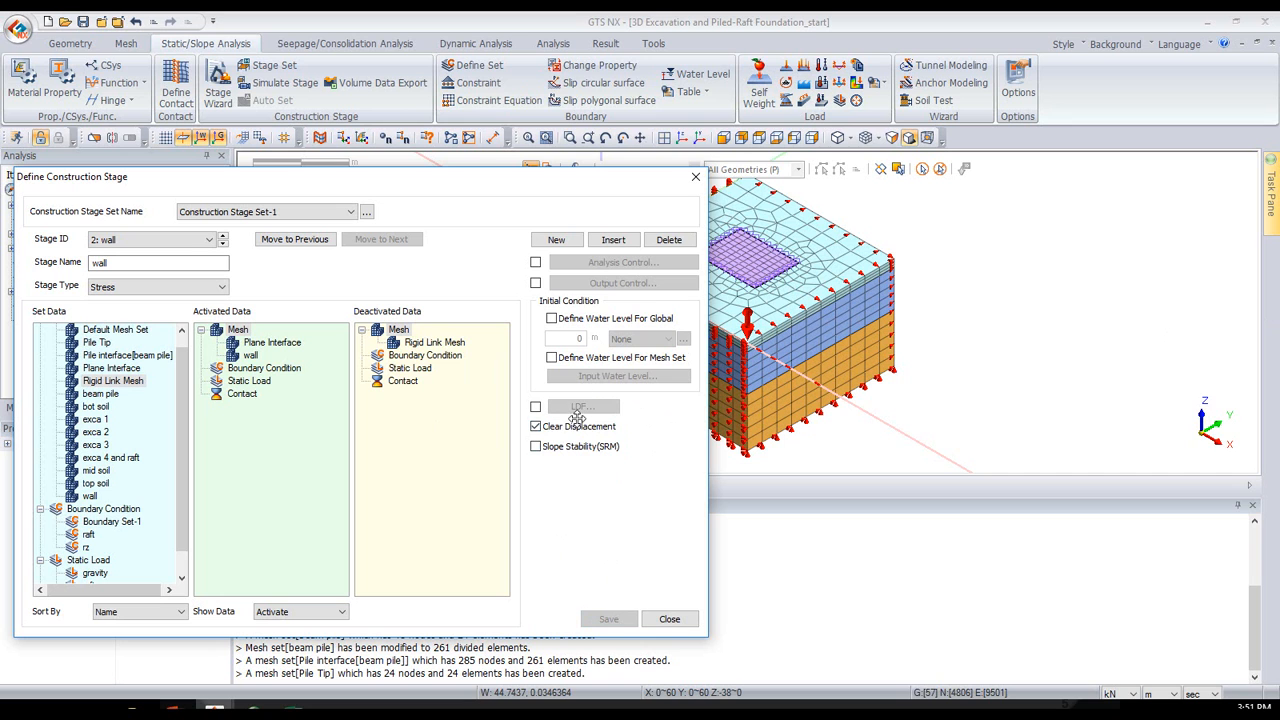
# - Add a third stage named "exca 1" with the exca 1 mesh set deactivated, and save it
pyautogui.click(568, 251)
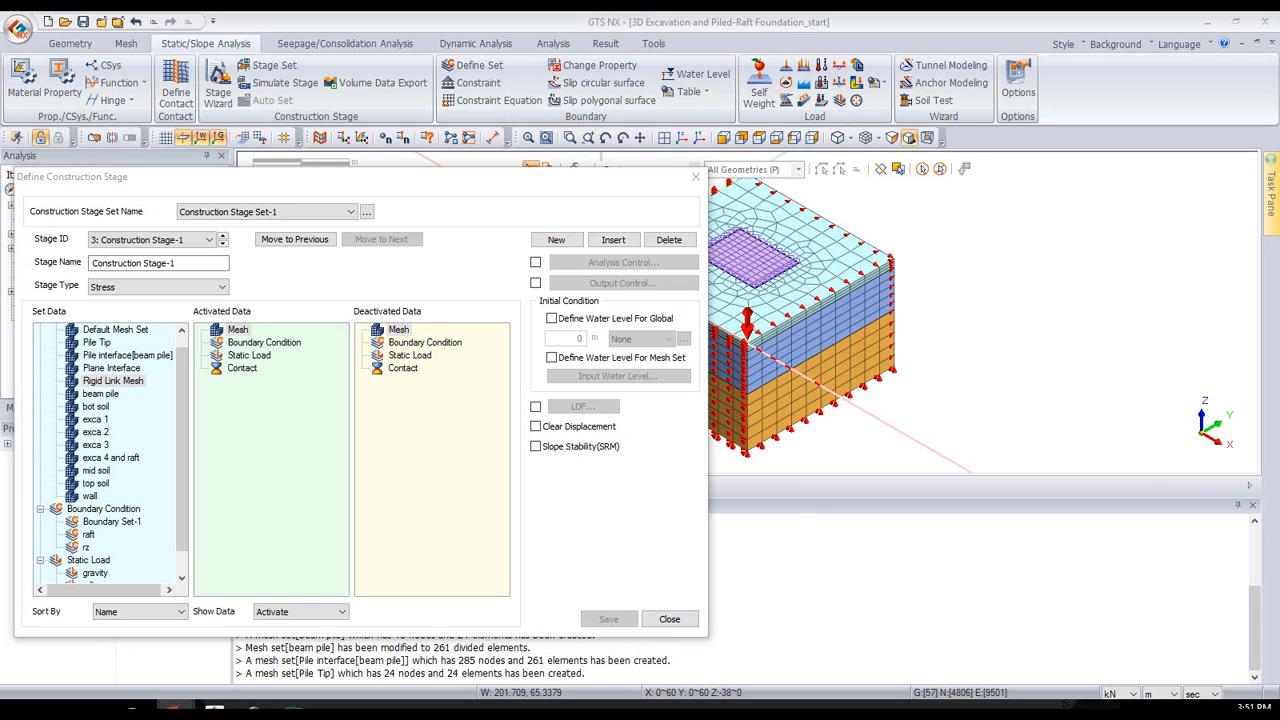
pyautogui.moveTo(205, 267); pyautogui.dragTo(3, 238)
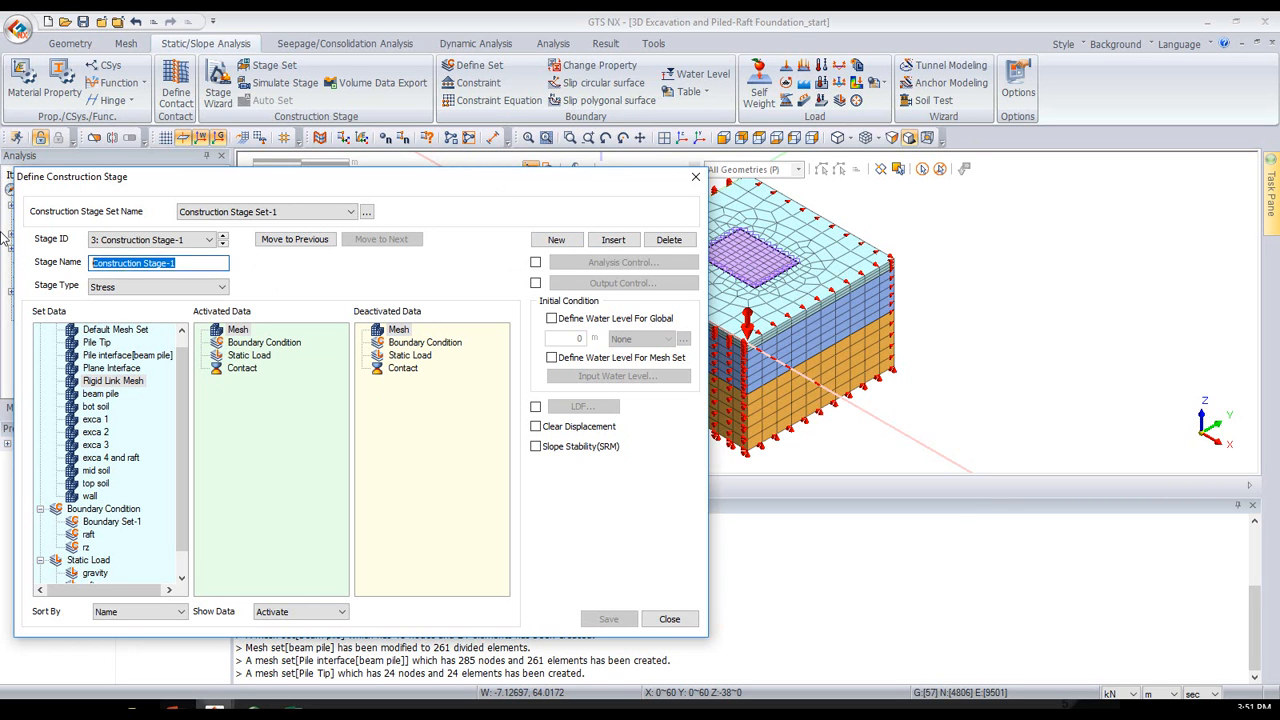
pyautogui.write('exca 1')
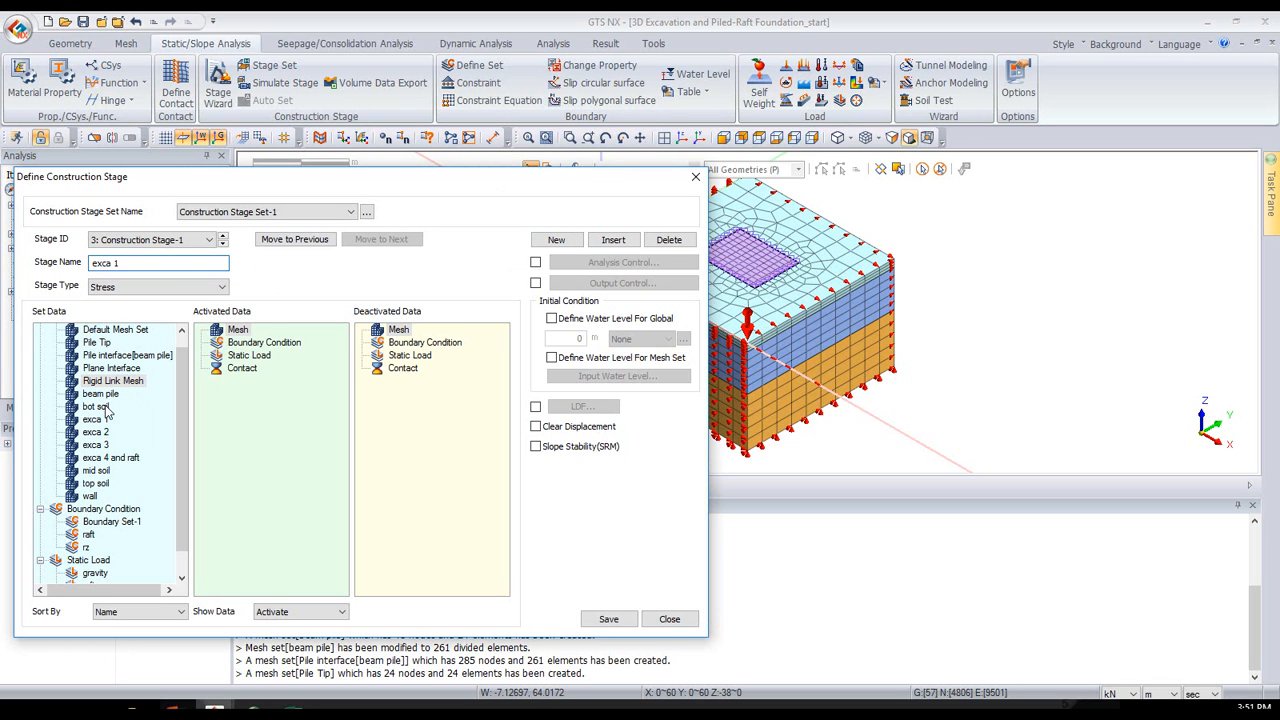
pyautogui.moveTo(97, 422); pyautogui.dragTo(414, 403)
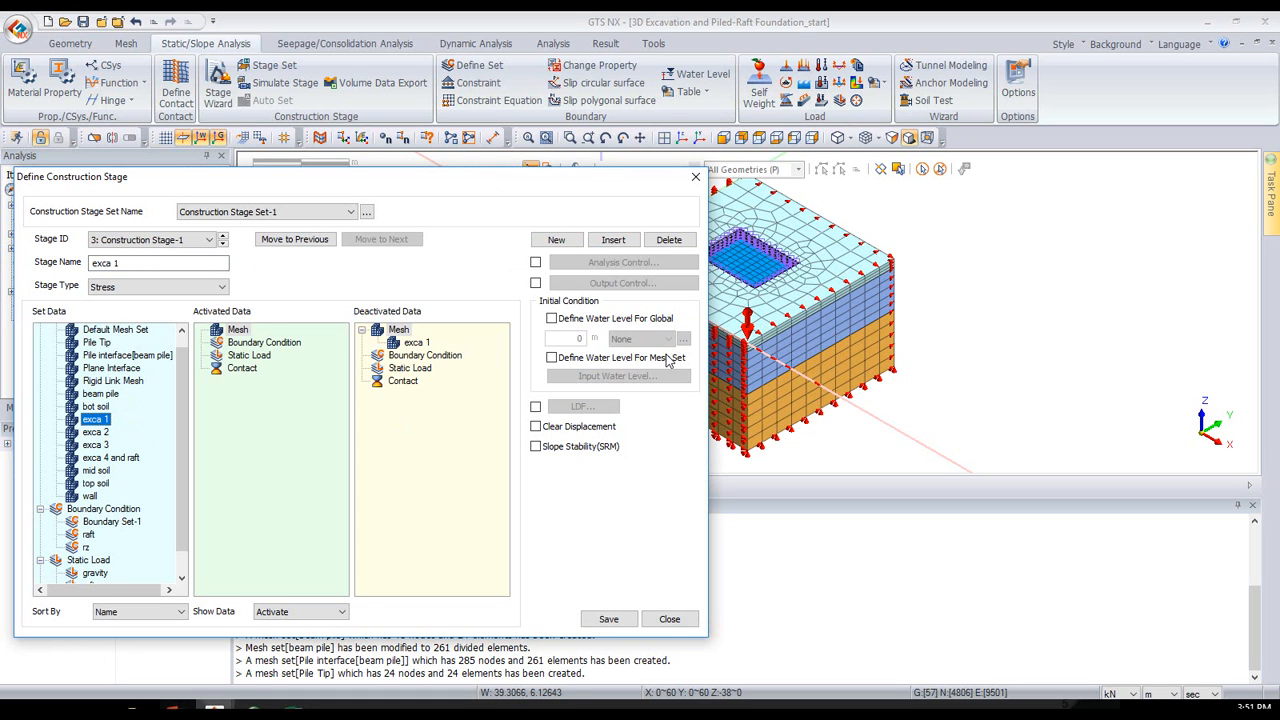
pyautogui.click(607, 619)
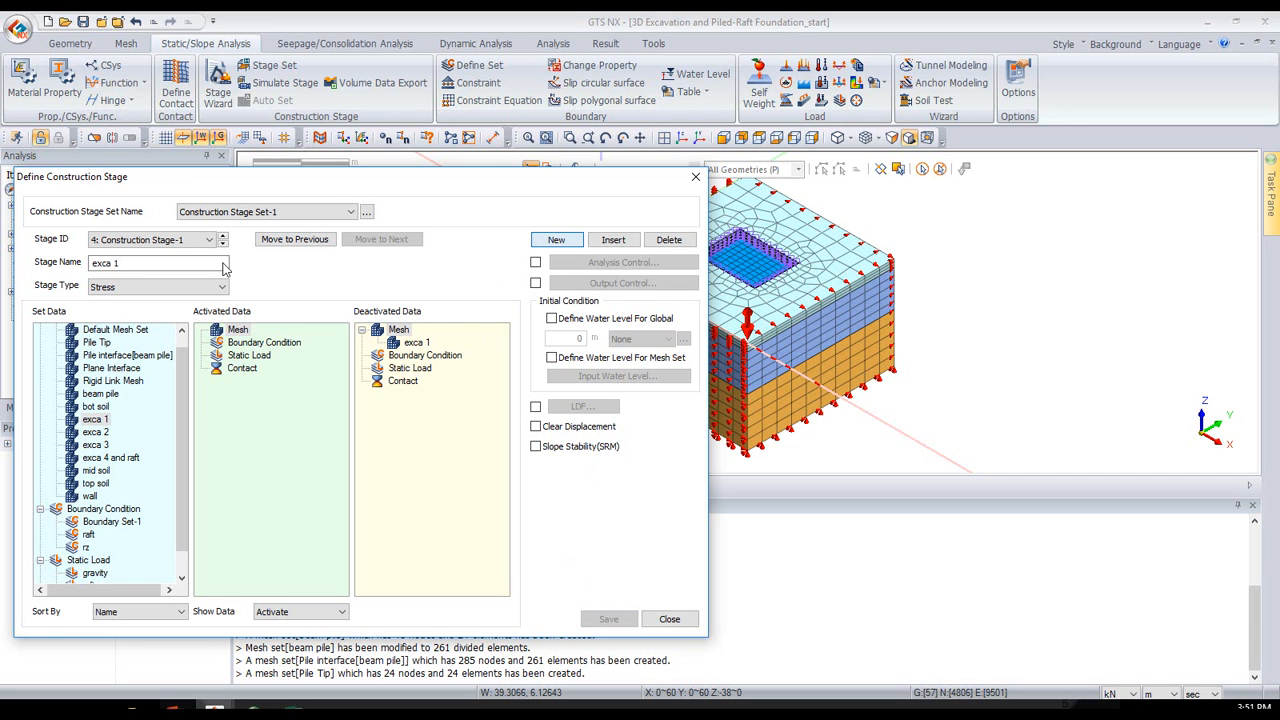
# - Name the fourth stage "exca 2", deactivate the exca 2 mesh set in it, and save the stage
pyautogui.moveTo(200, 263); pyautogui.dragTo(2, 302)
pyautogui.write('exca 2')
pyautogui.moveTo(95, 431); pyautogui.dragTo(427, 523)
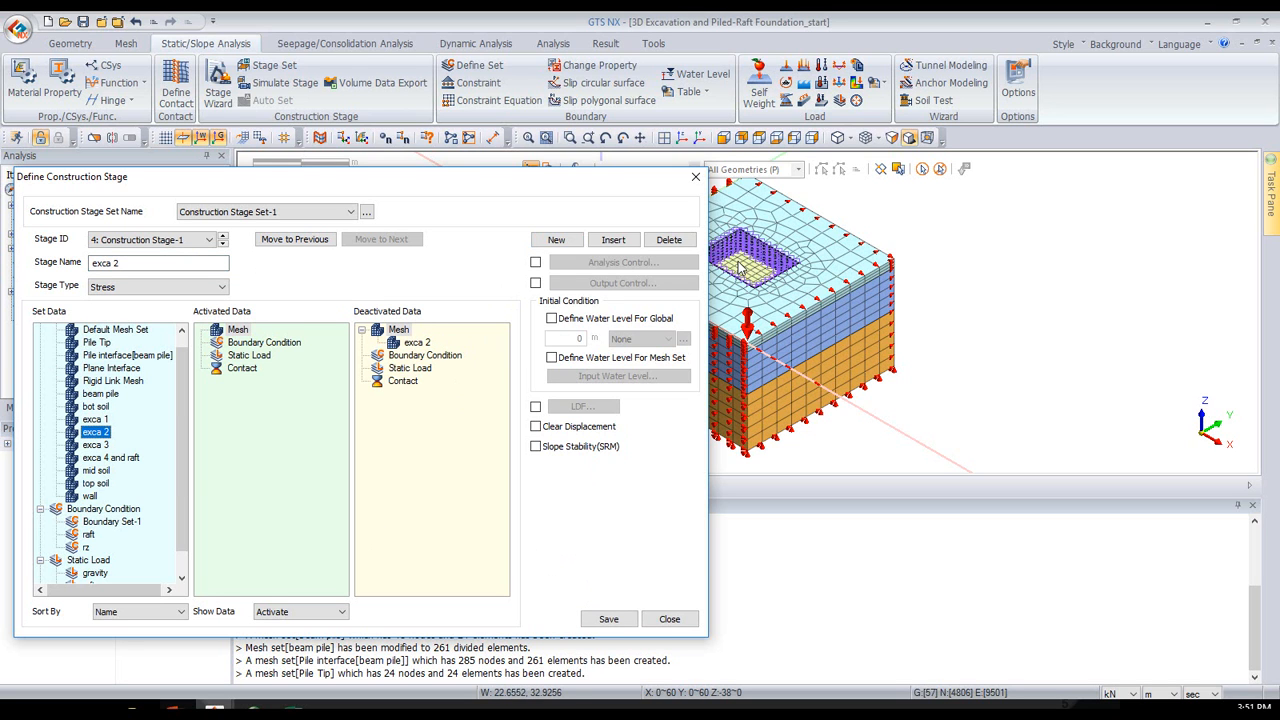
pyautogui.click(609, 619)
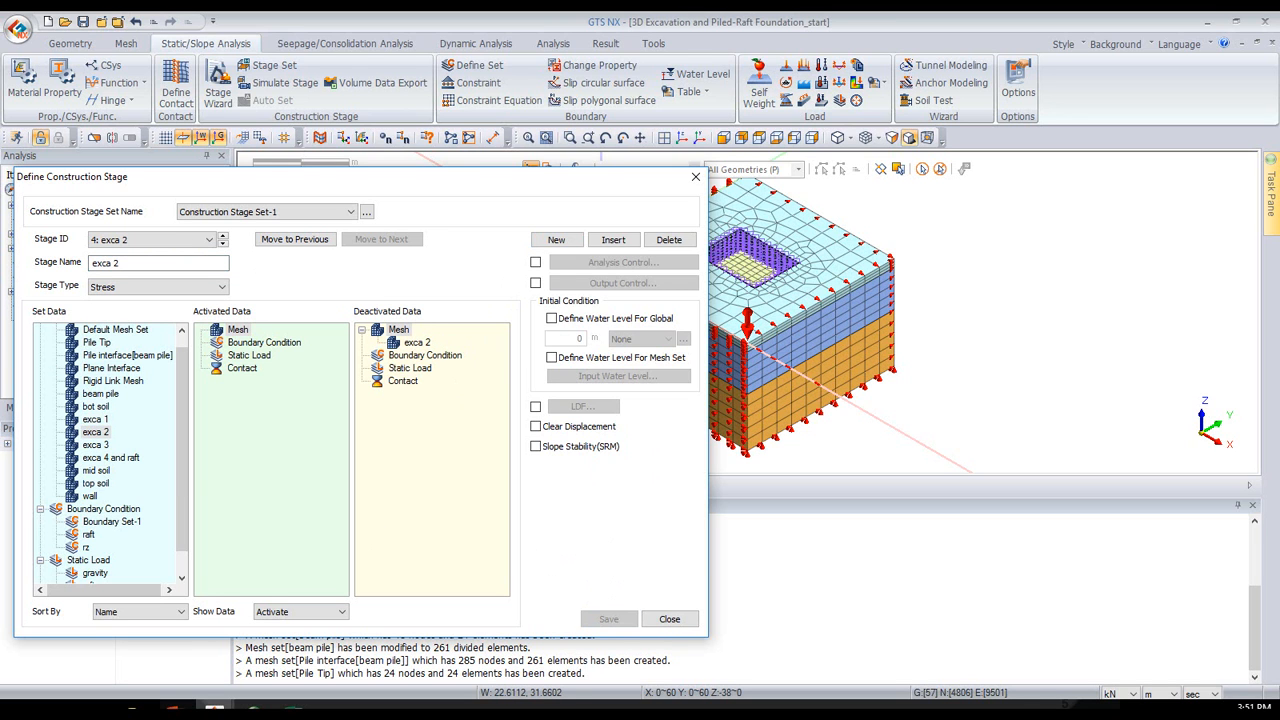
# - Add a fifth stage named "exca 3" with the exca 3 mesh set deactivated, and save it
pyautogui.click(174, 709)
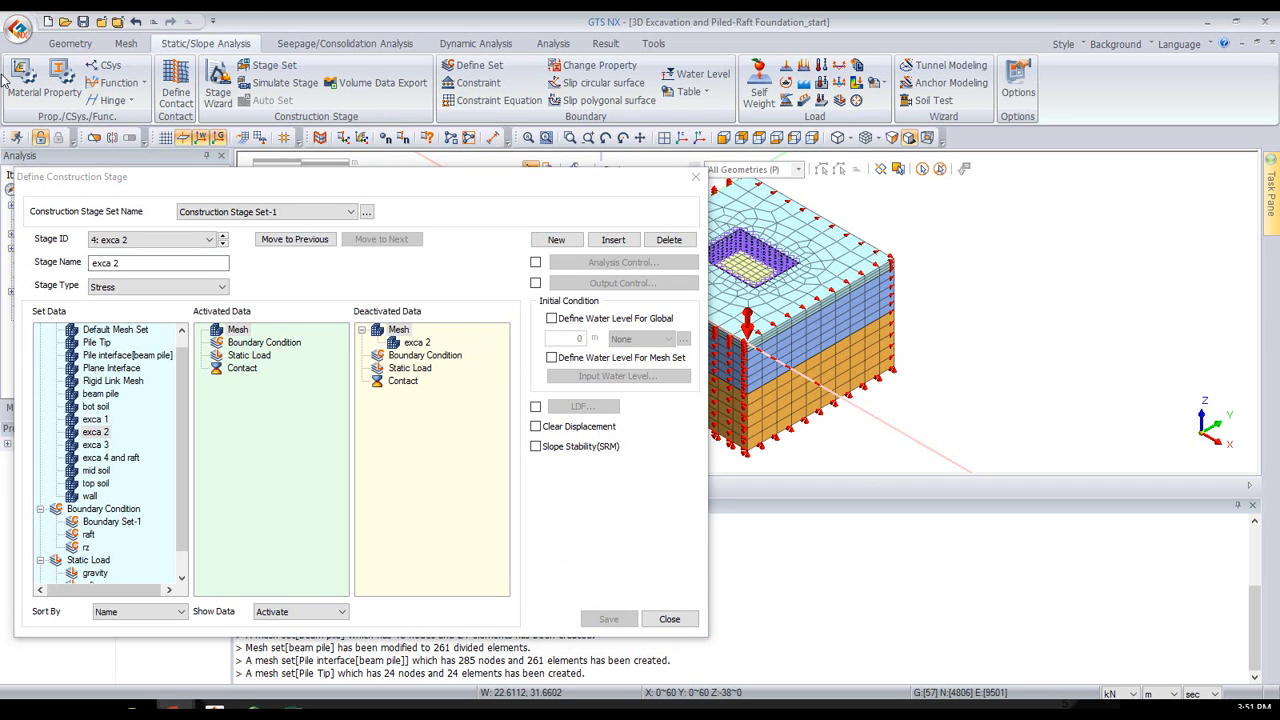
pyautogui.click(533, 247)
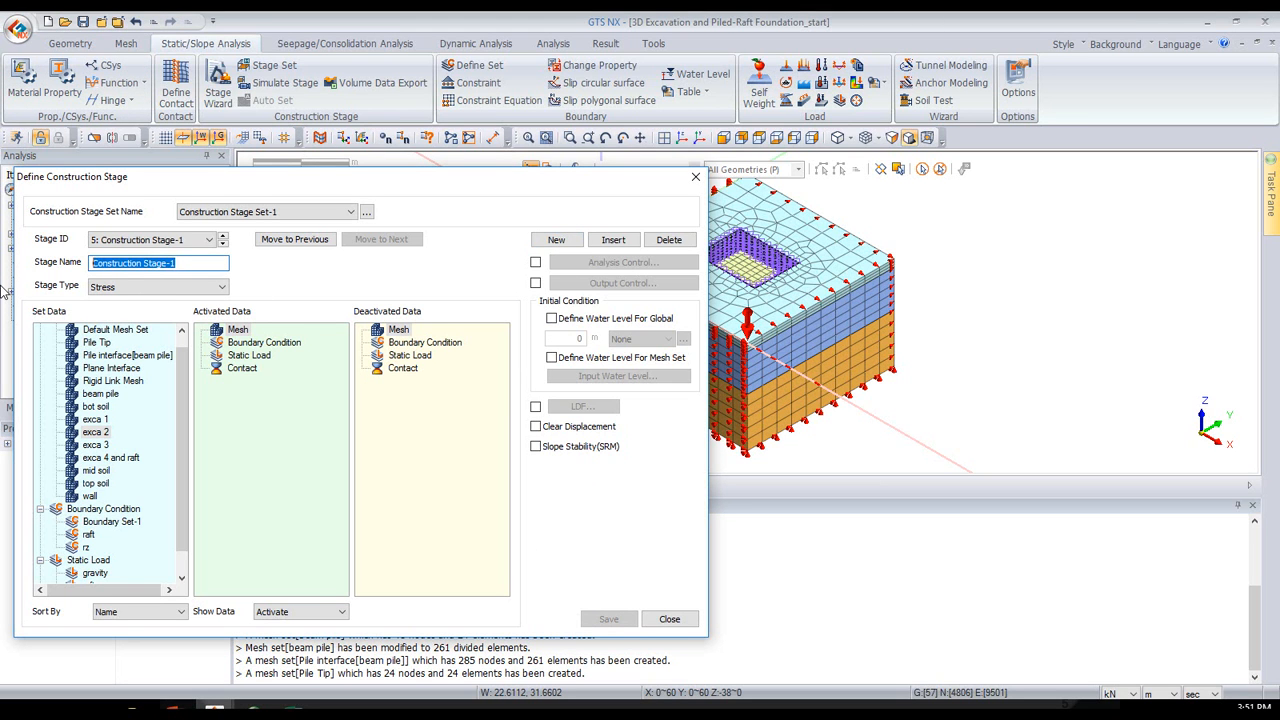
pyautogui.write('exca 3')
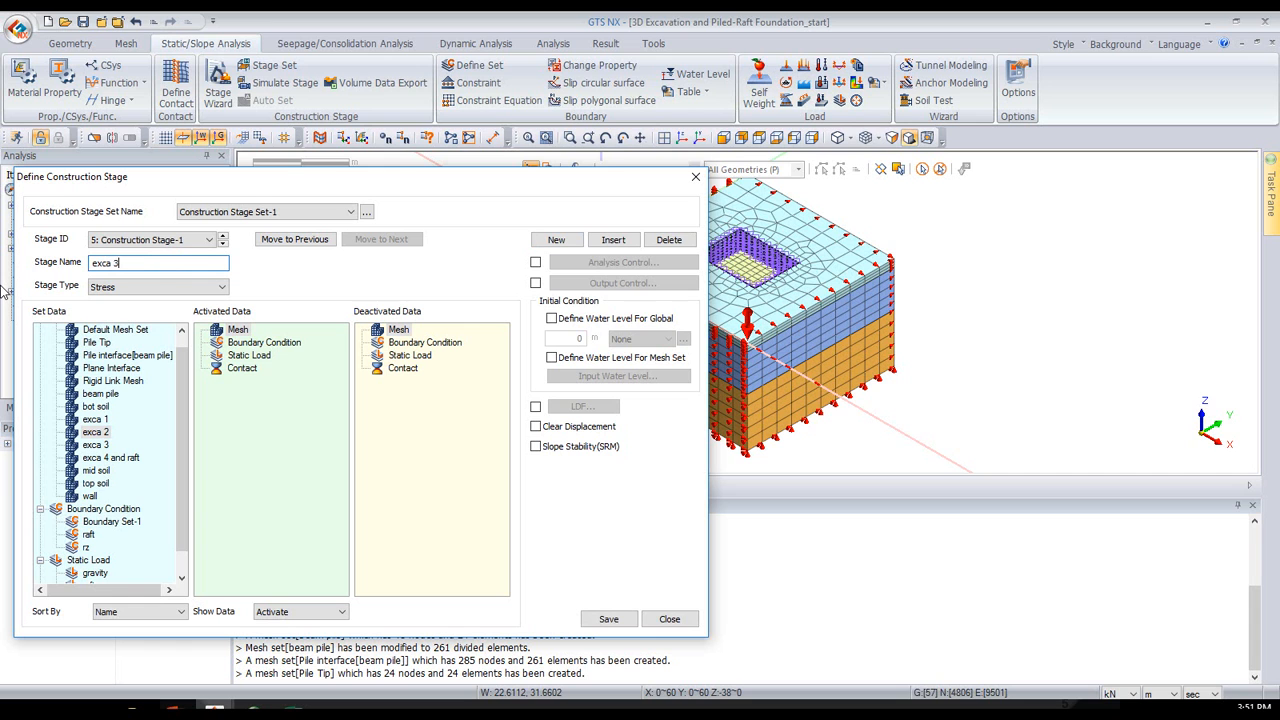
pyautogui.moveTo(99, 447); pyautogui.dragTo(301, 446)
pyautogui.moveTo(389, 446); pyautogui.dragTo(395, 447)
pyautogui.click(603, 620)
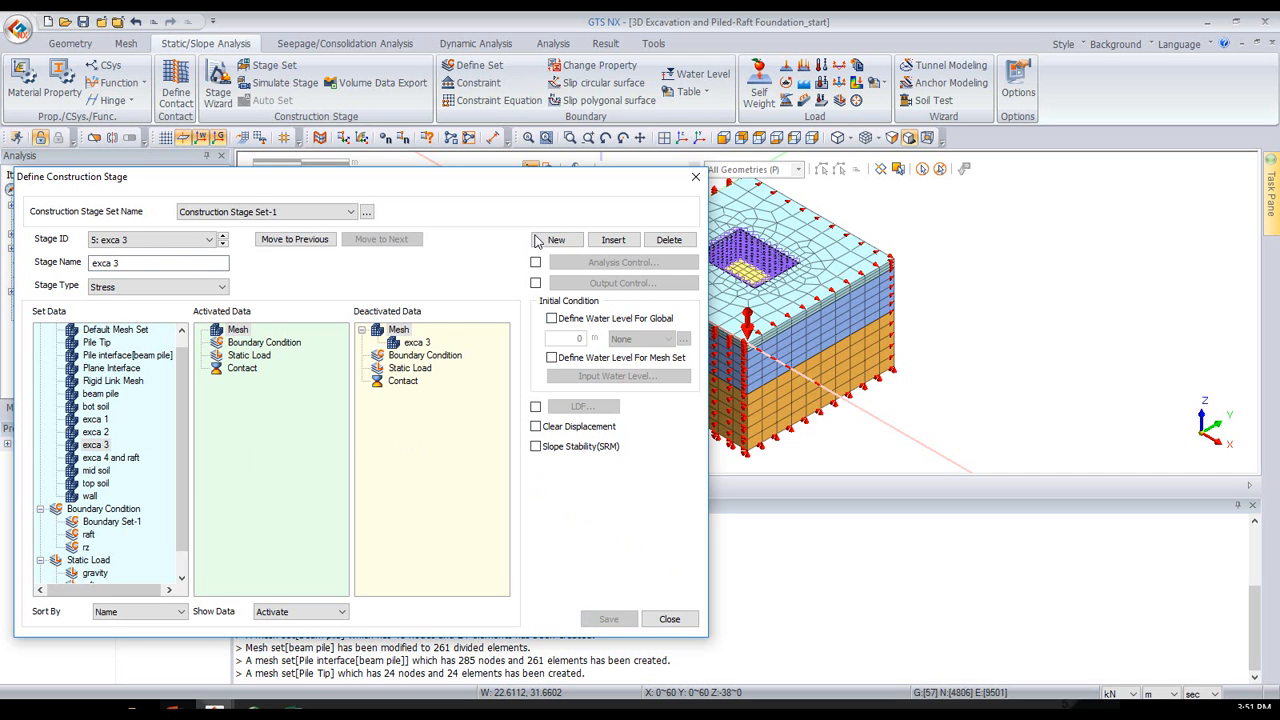
# - Add a sixth stage named "exca 4" with the "exca 4 and raft" mesh set deactivated, and save it
pyautogui.press('Return')
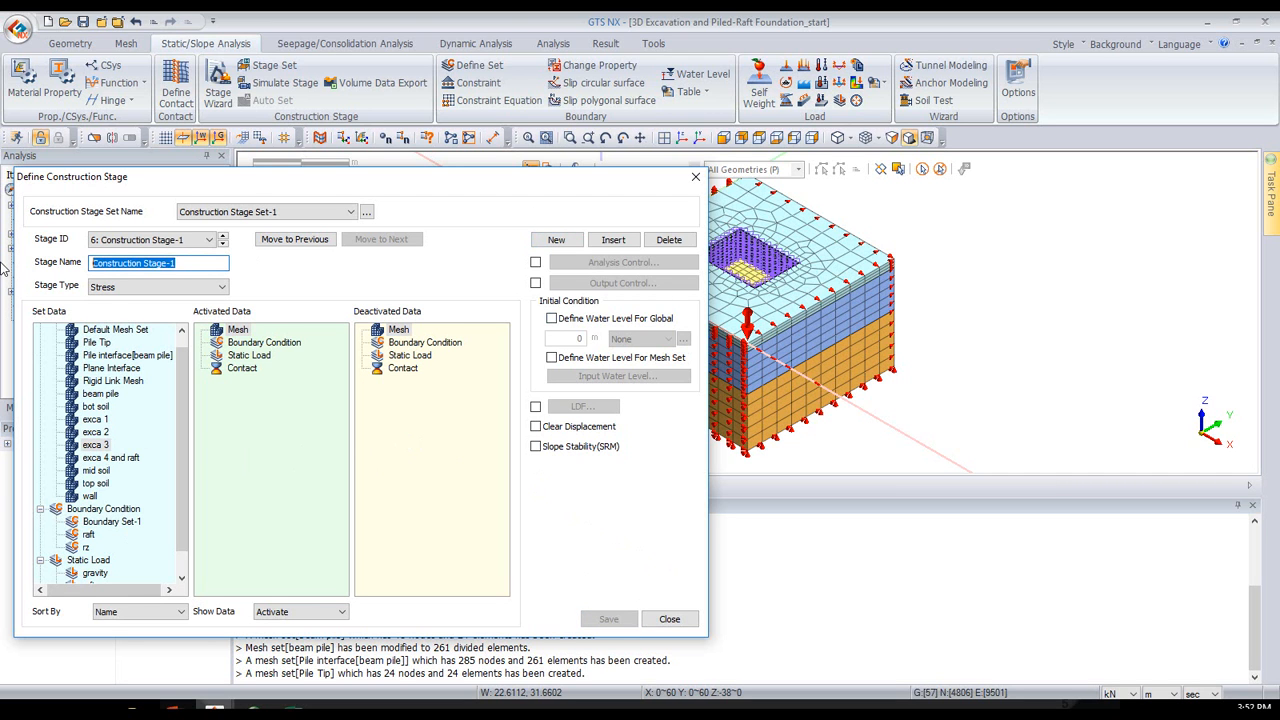
pyautogui.write('exca 4')
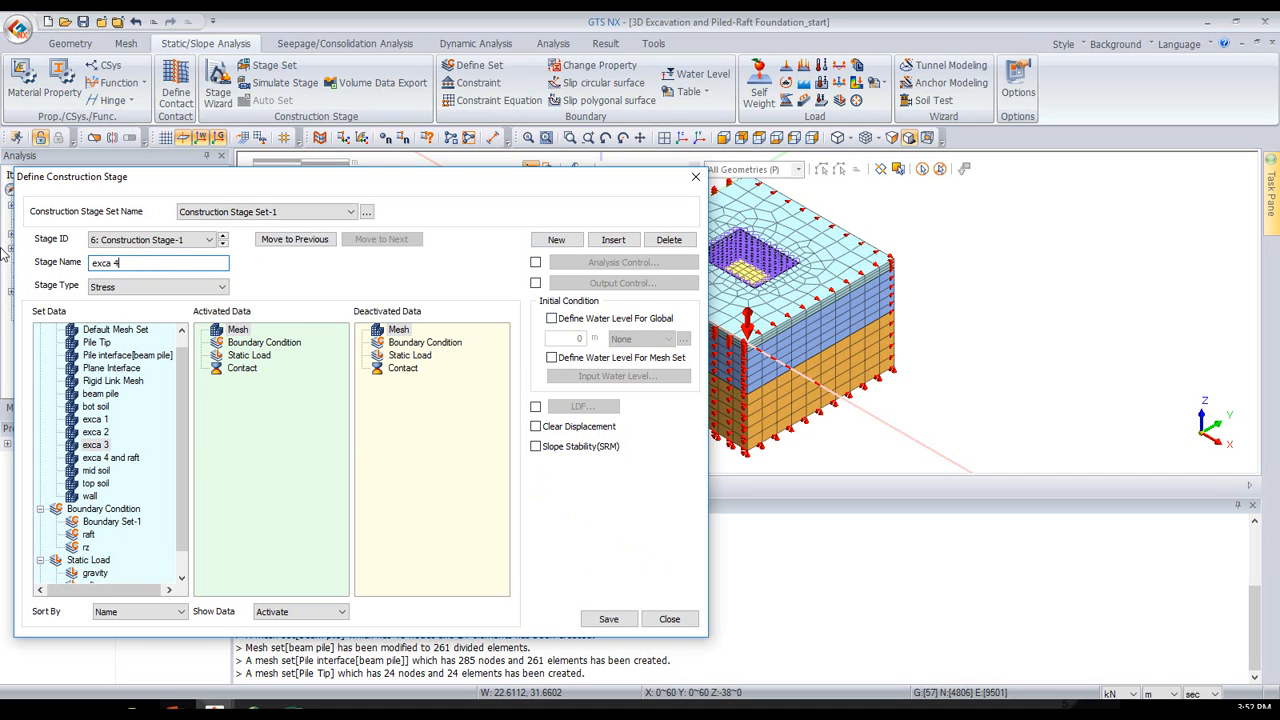
pyautogui.click(100, 446)
pyautogui.moveTo(107, 460); pyautogui.dragTo(440, 438)
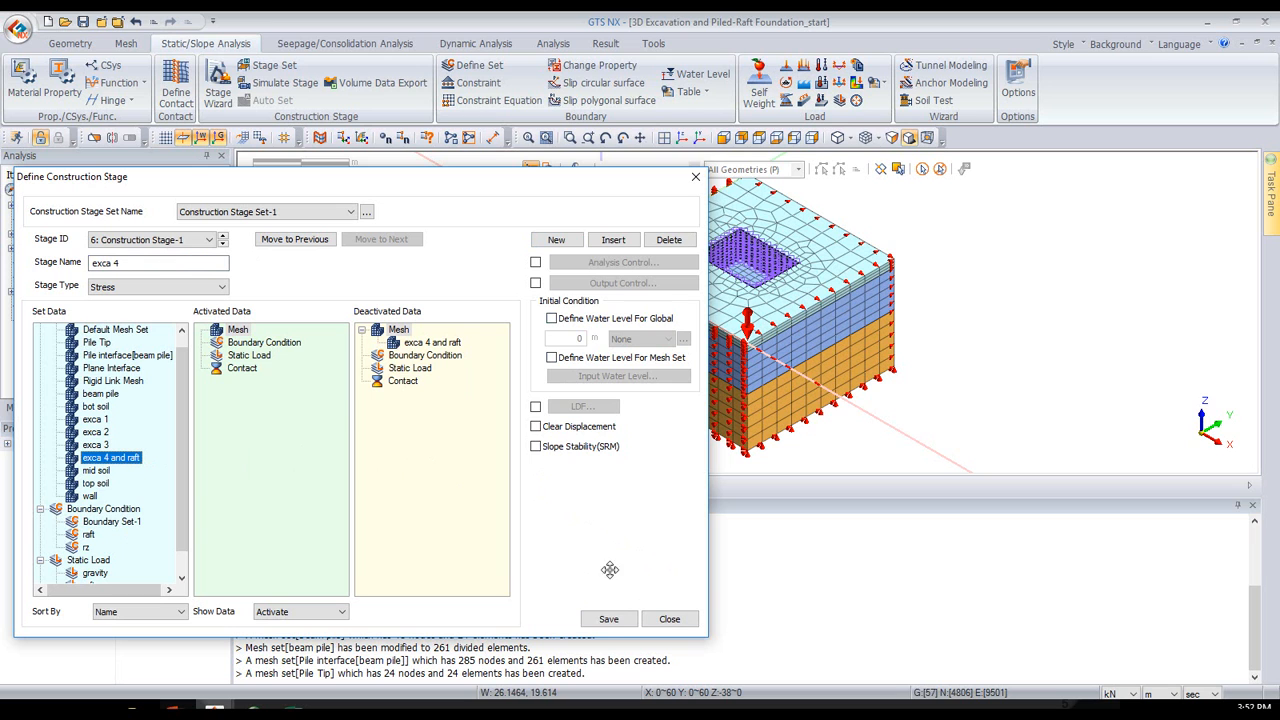
pyautogui.click(608, 619)
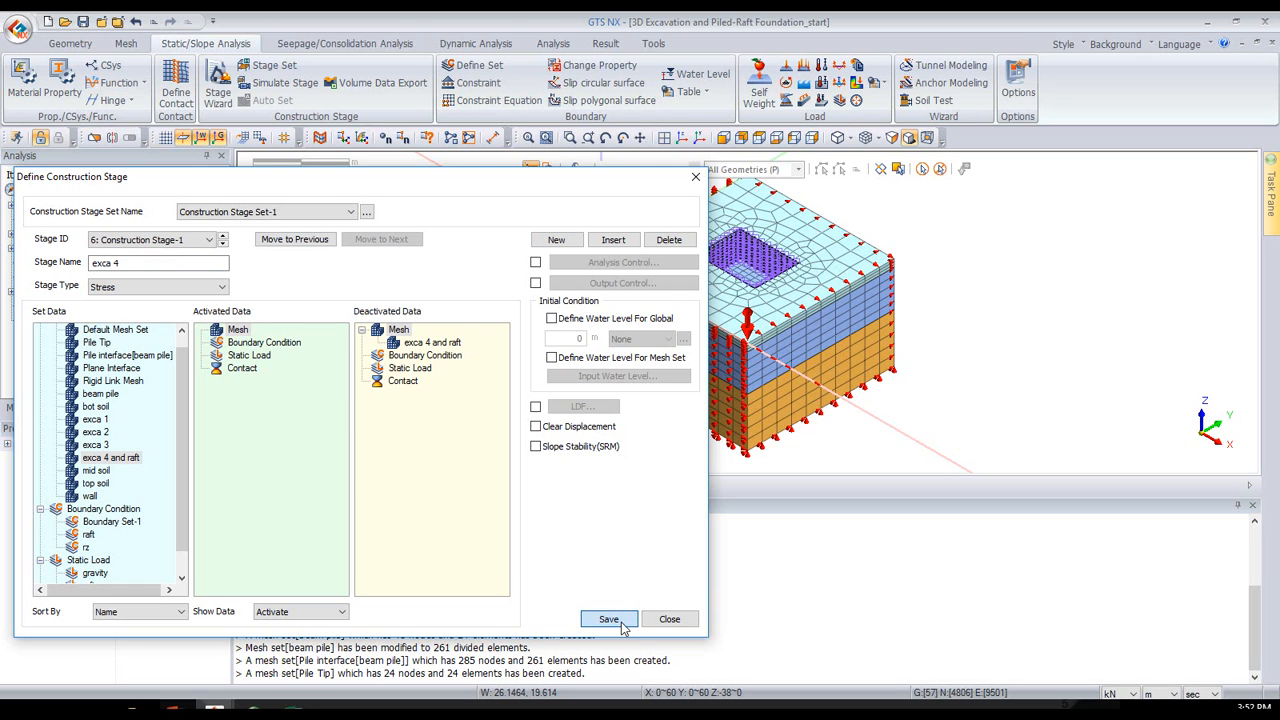
# - Add a seventh stage and activate the "exca 4 and raft" mesh set and the raft boundary condition in it
pyautogui.click(545, 246)
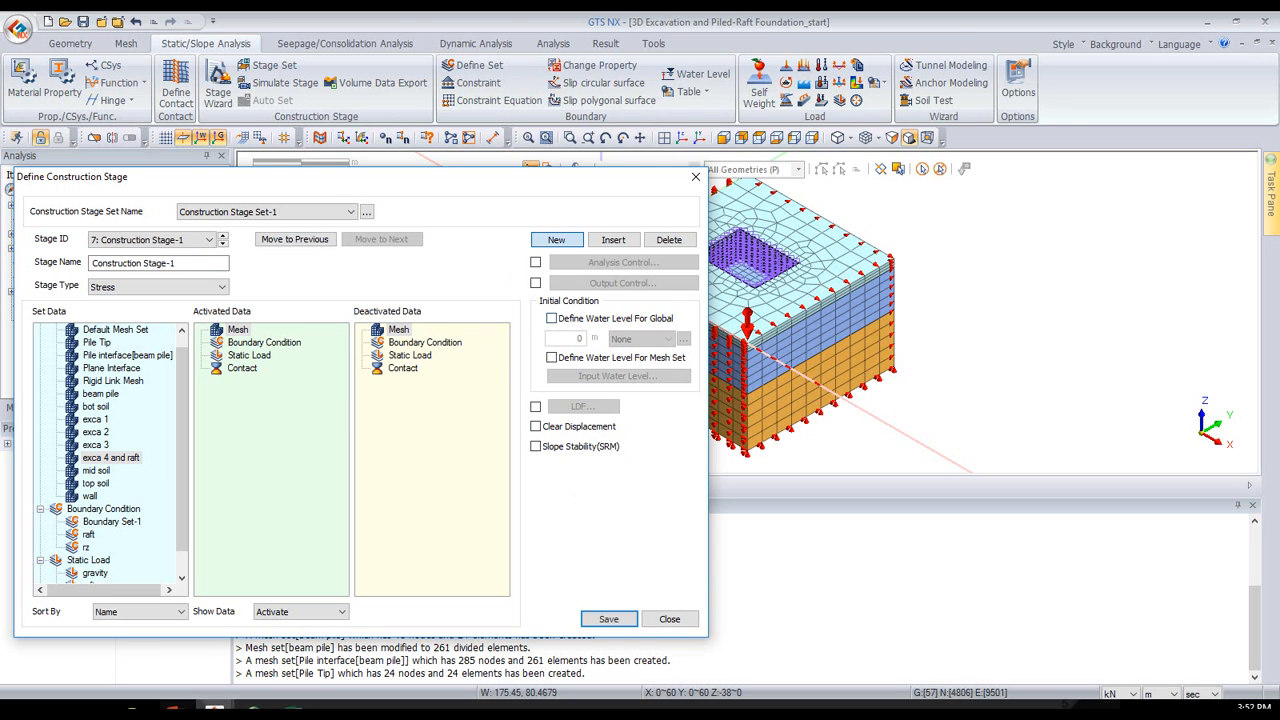
pyautogui.hotkey('alt', 'Tab')
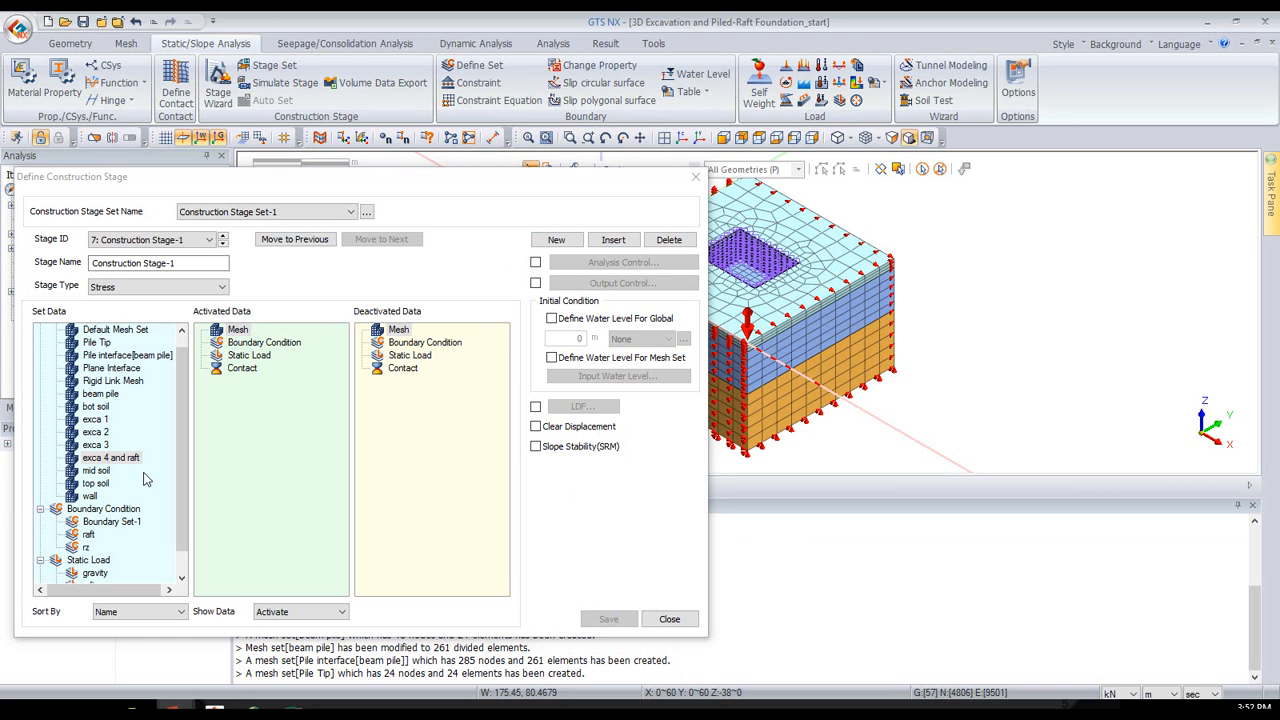
pyautogui.moveTo(117, 459); pyautogui.dragTo(317, 466)
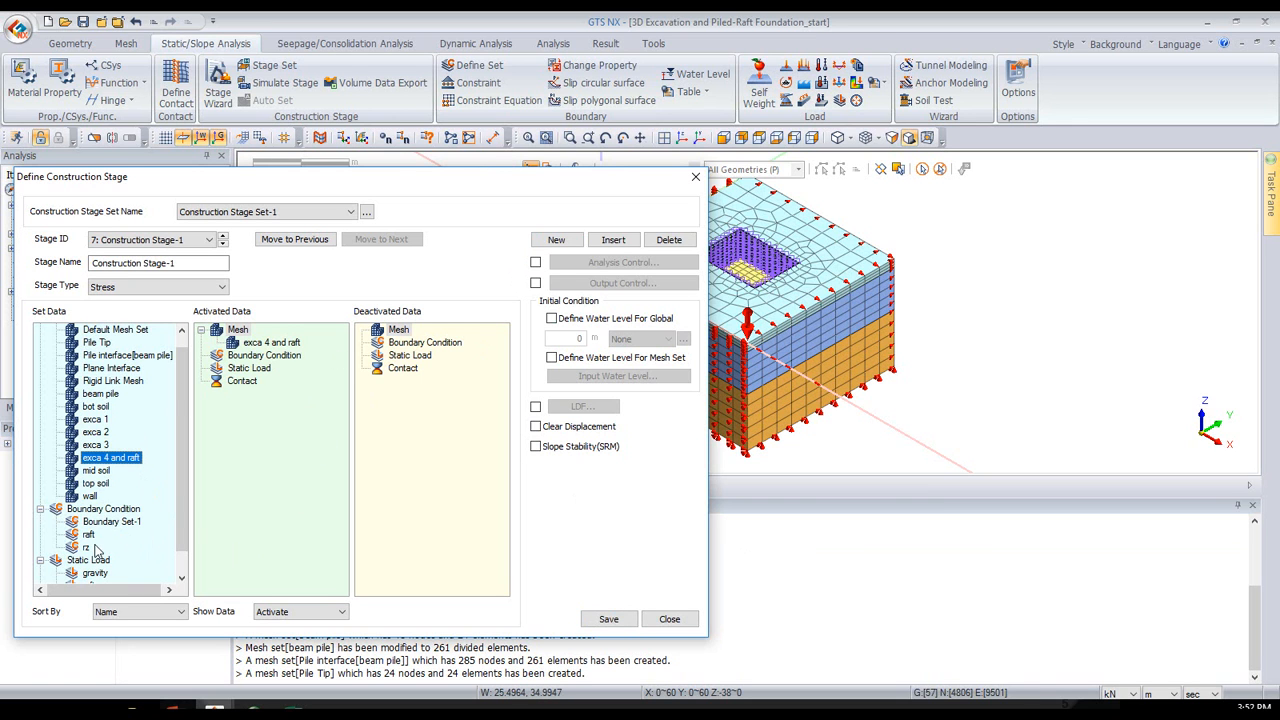
pyautogui.moveTo(90, 537); pyautogui.dragTo(260, 358)
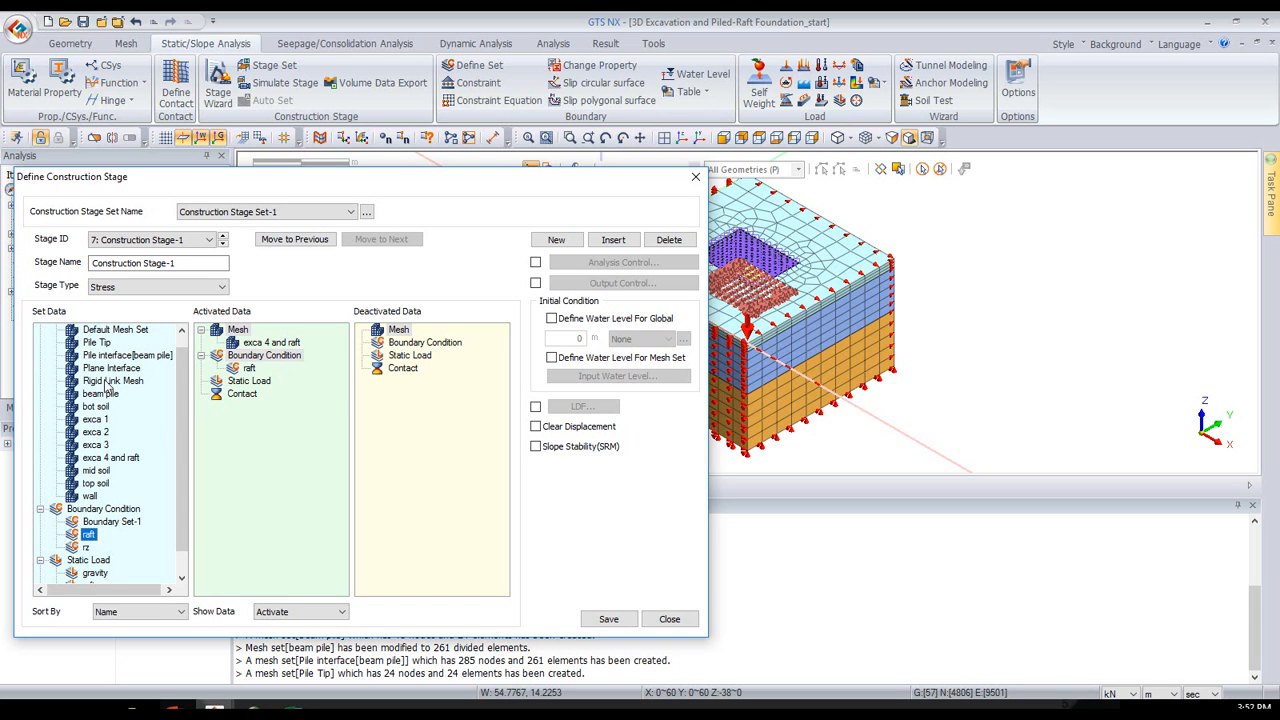
# - Activate the Pile Tip, Pile interface[beam pile] and beam pile mesh sets and the rz boundary condition in the seventh stage
pyautogui.moveTo(97, 342); pyautogui.dragTo(238, 348)
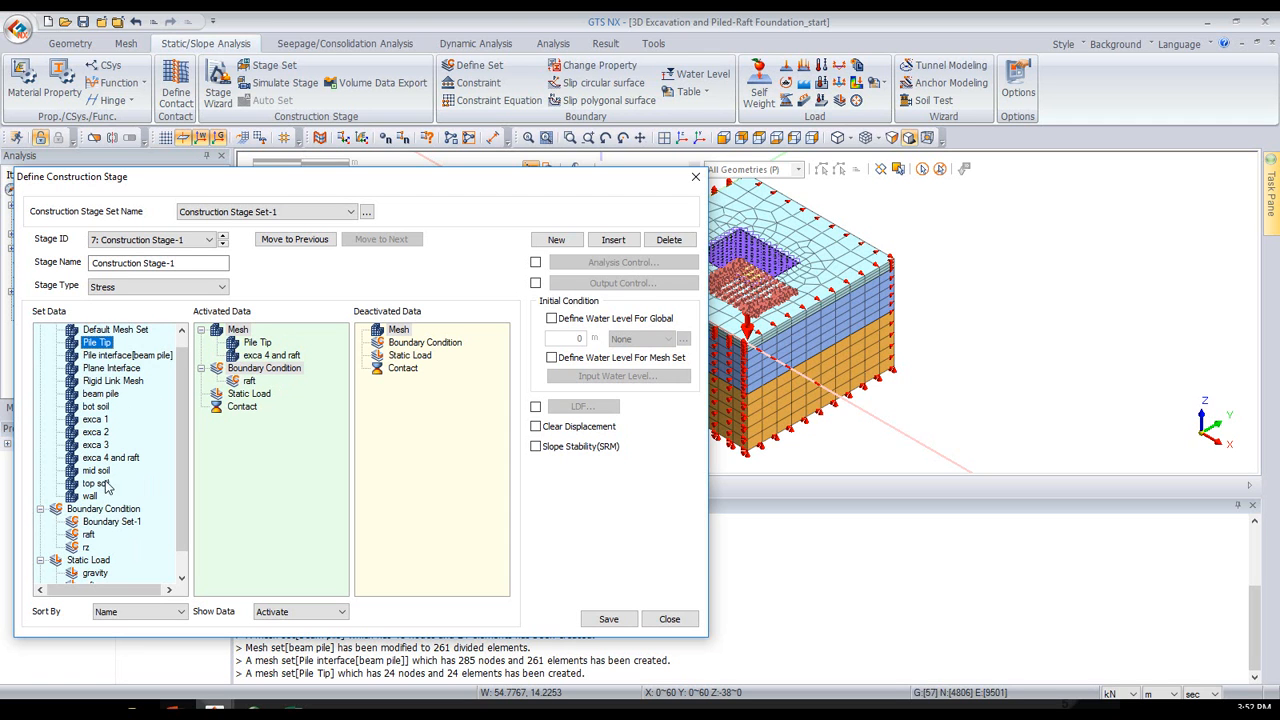
pyautogui.moveTo(110, 364); pyautogui.dragTo(258, 366)
pyautogui.moveTo(97, 394); pyautogui.dragTo(240, 402)
pyautogui.moveTo(84, 548); pyautogui.dragTo(262, 426)
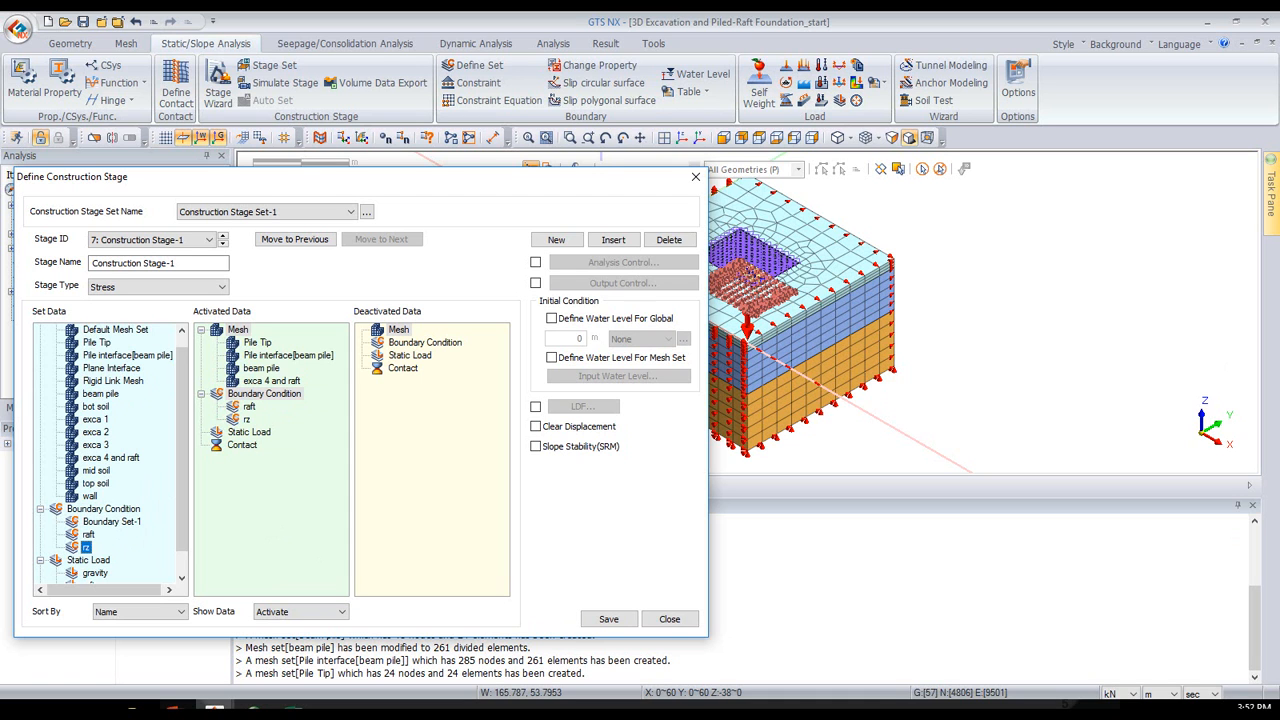
# - Name the seventh stage "raft" and save it
pyautogui.click(175, 711)
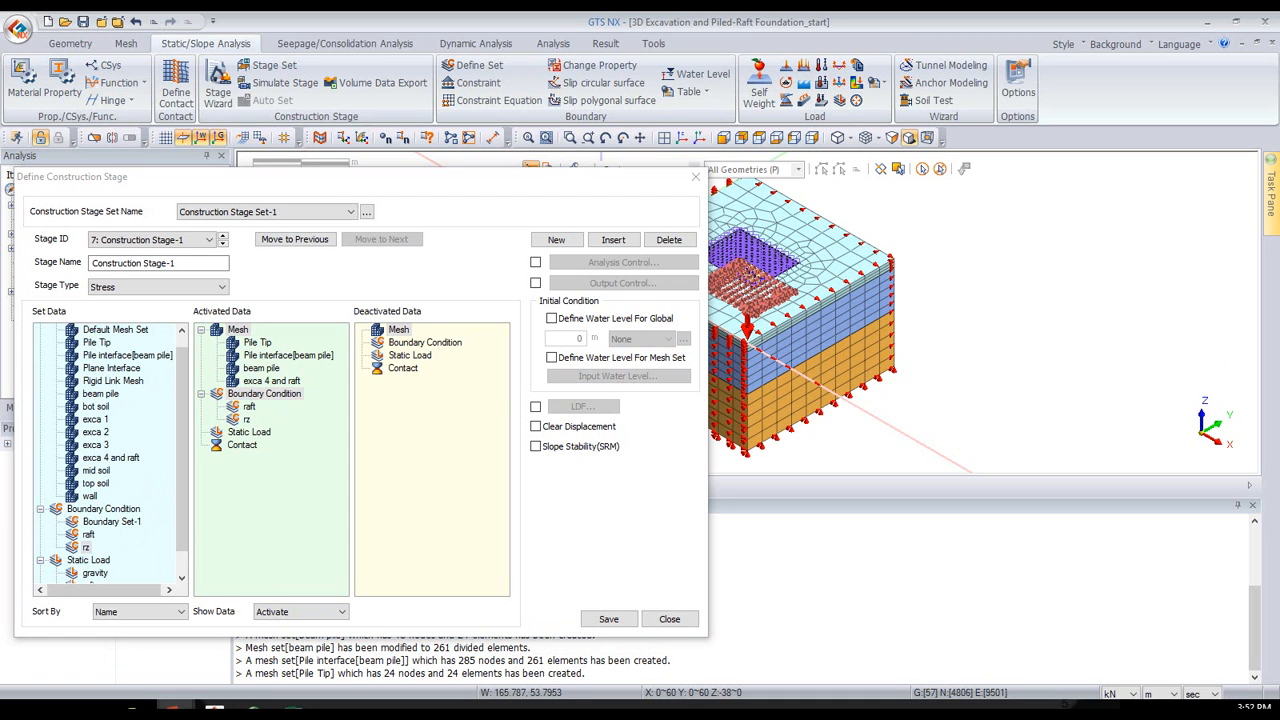
pyautogui.click(606, 618)
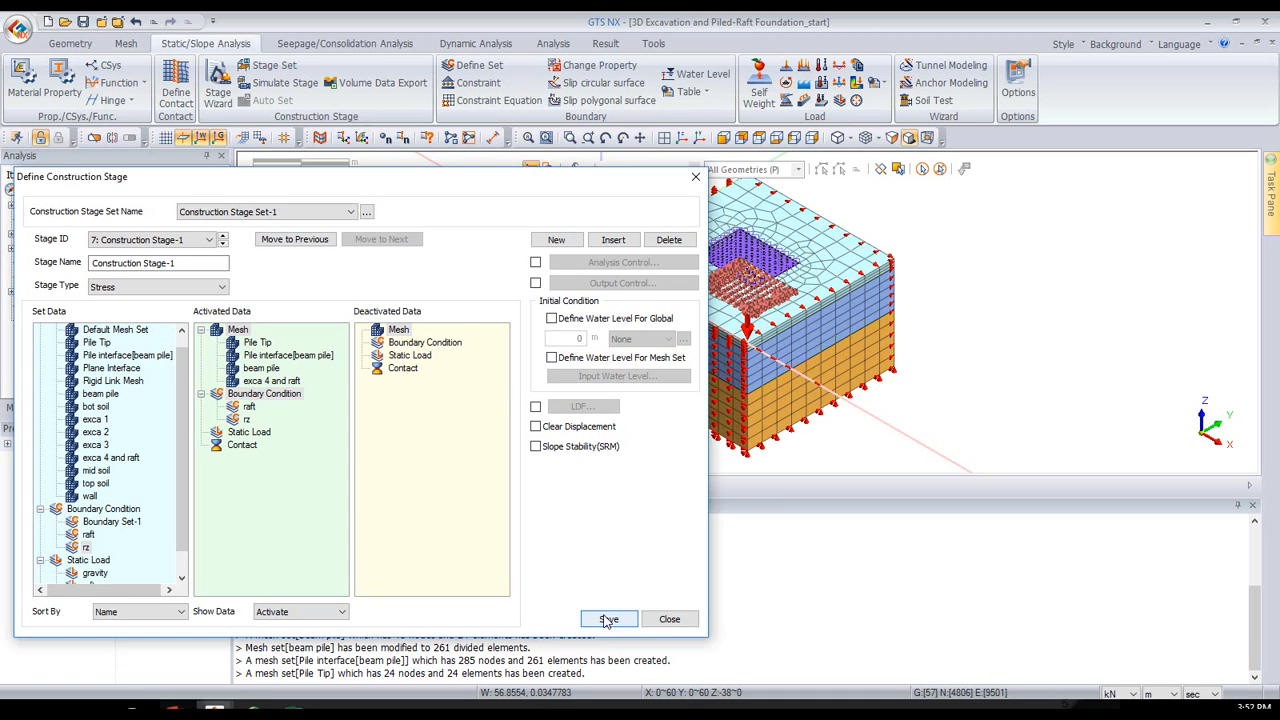
pyautogui.moveTo(210, 262); pyautogui.dragTo(55, 266)
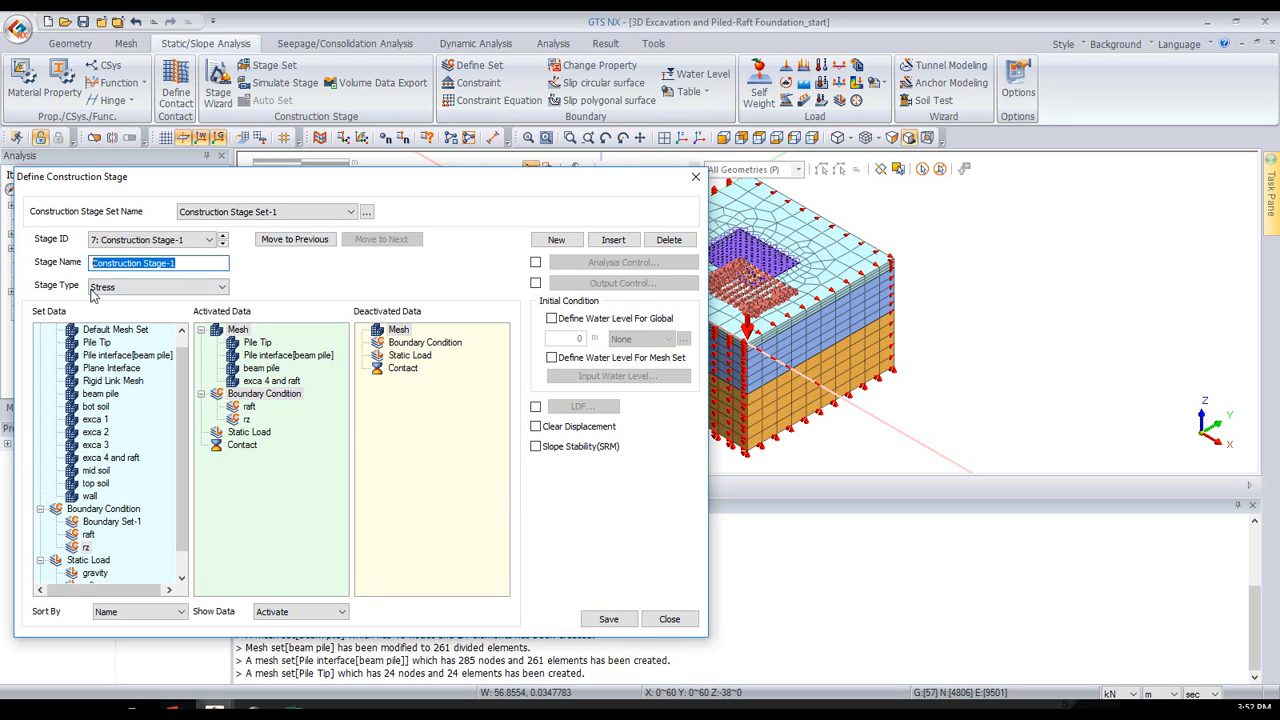
pyautogui.write('raft')
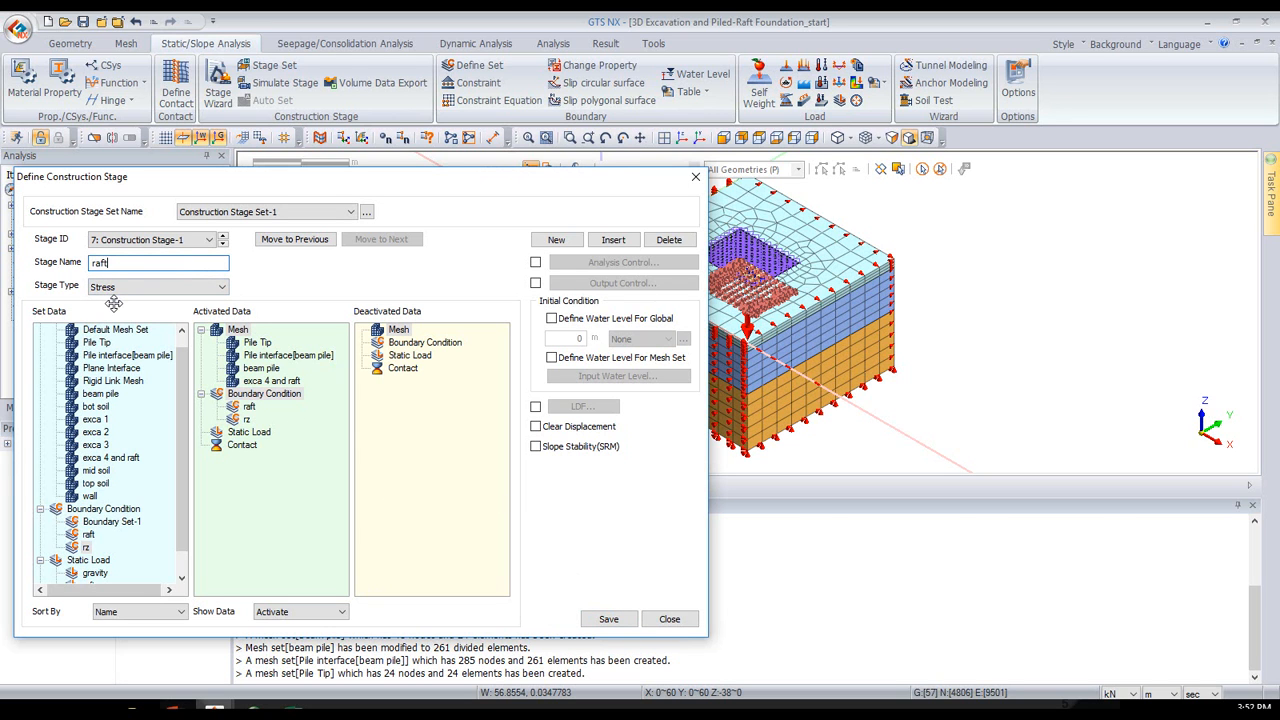
pyautogui.click(609, 619)
# - Add an eighth stage named "load" and activate the raft pressure static load in it
pyautogui.click(585, 240)
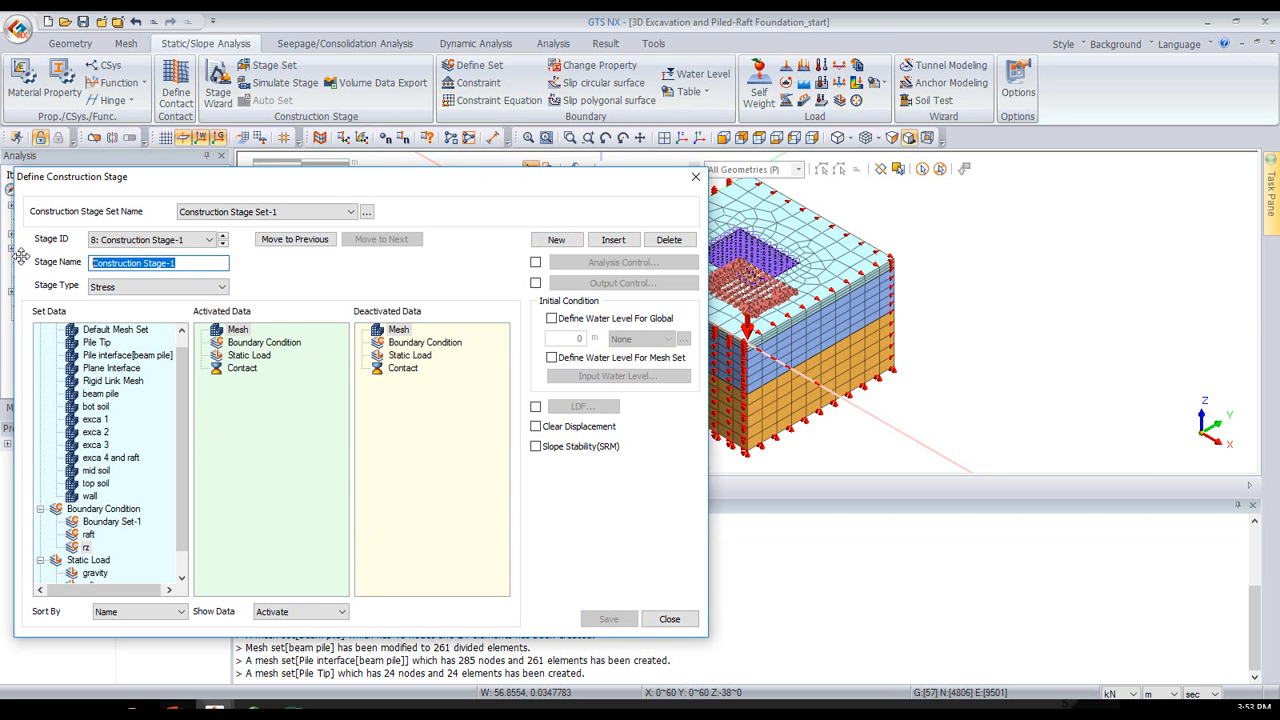
pyautogui.write('load')
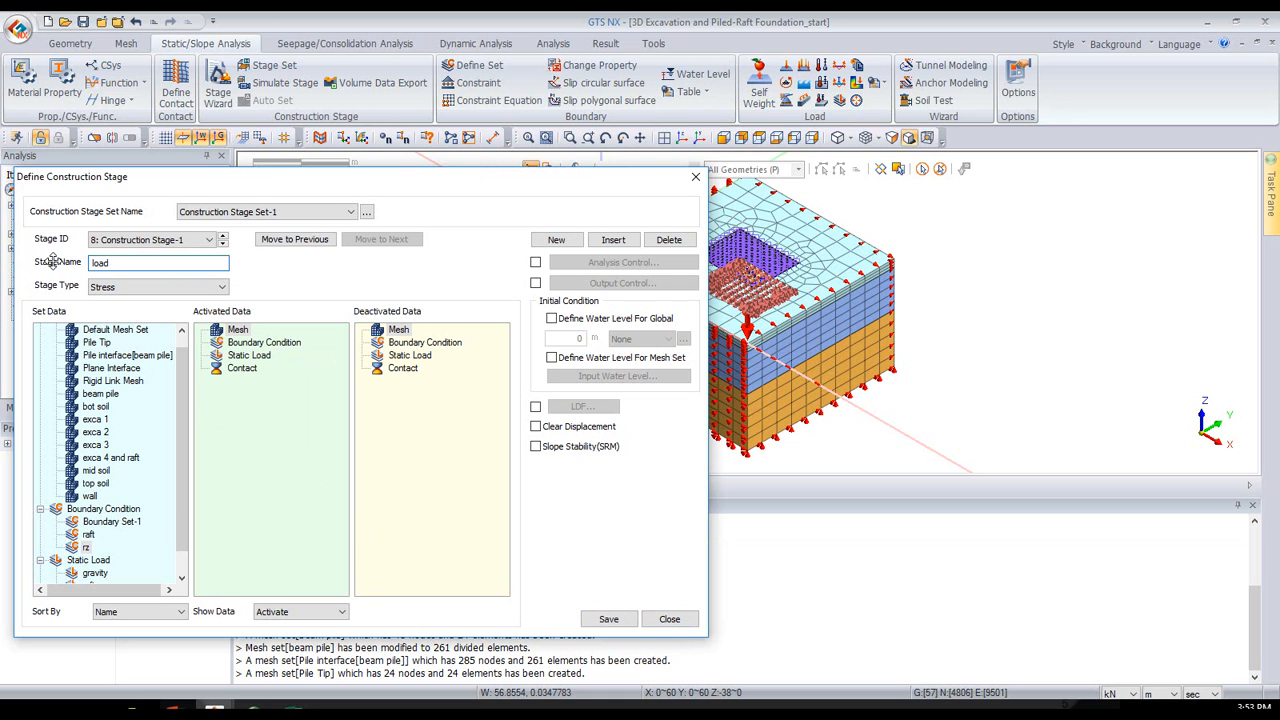
pyautogui.scroll(-1, 176, 492)
pyautogui.moveTo(106, 560); pyautogui.dragTo(233, 527)
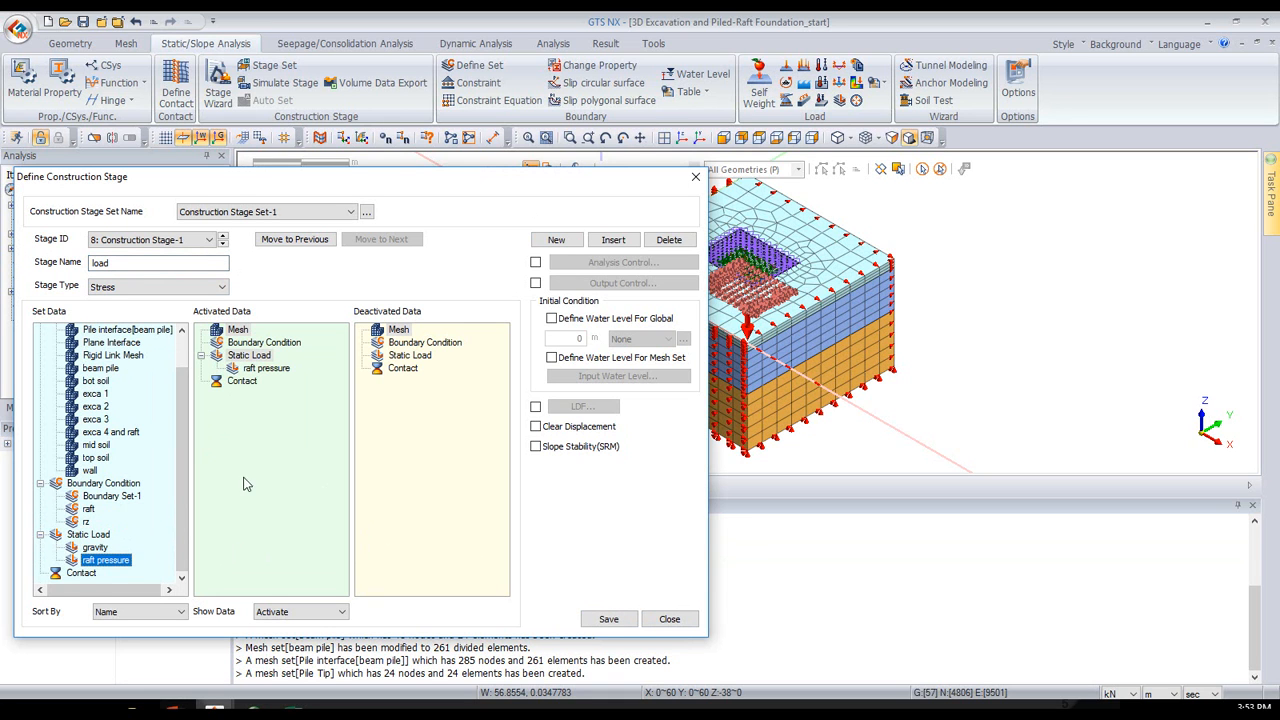
# - Save the "load" stage and finish defining the construction stage set
pyautogui.click(598, 619)
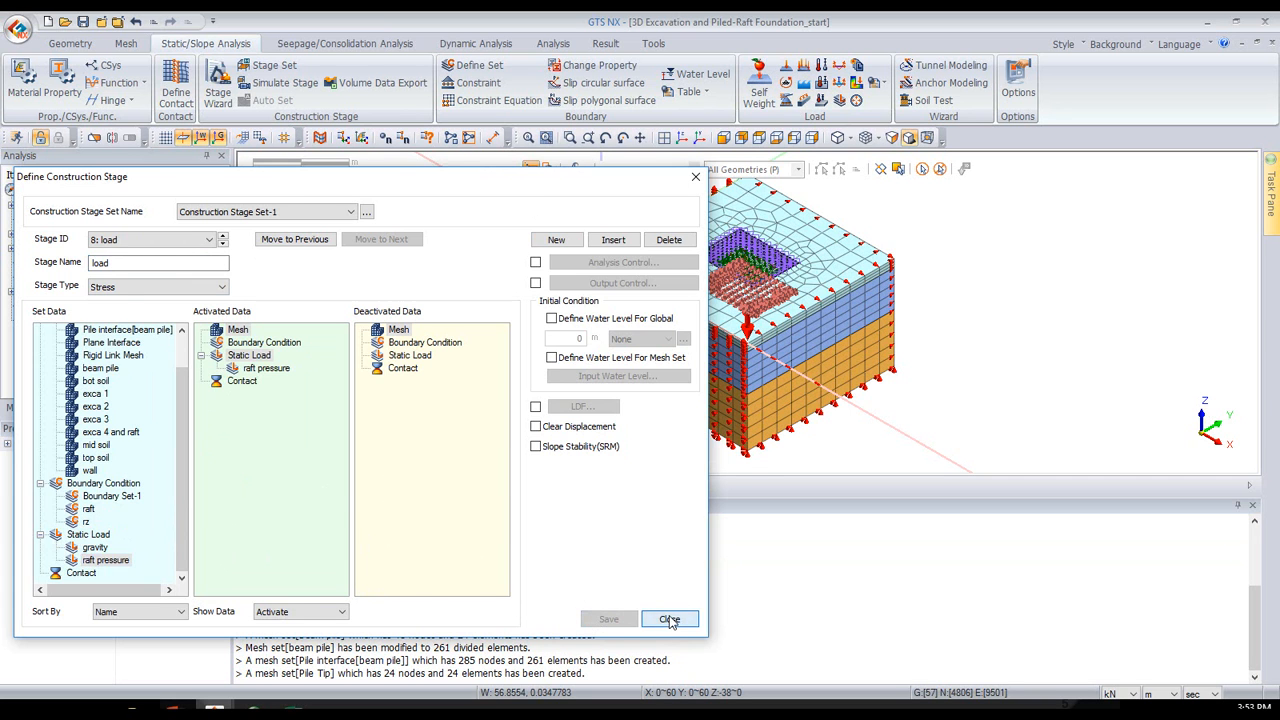
pyautogui.click(669, 619)
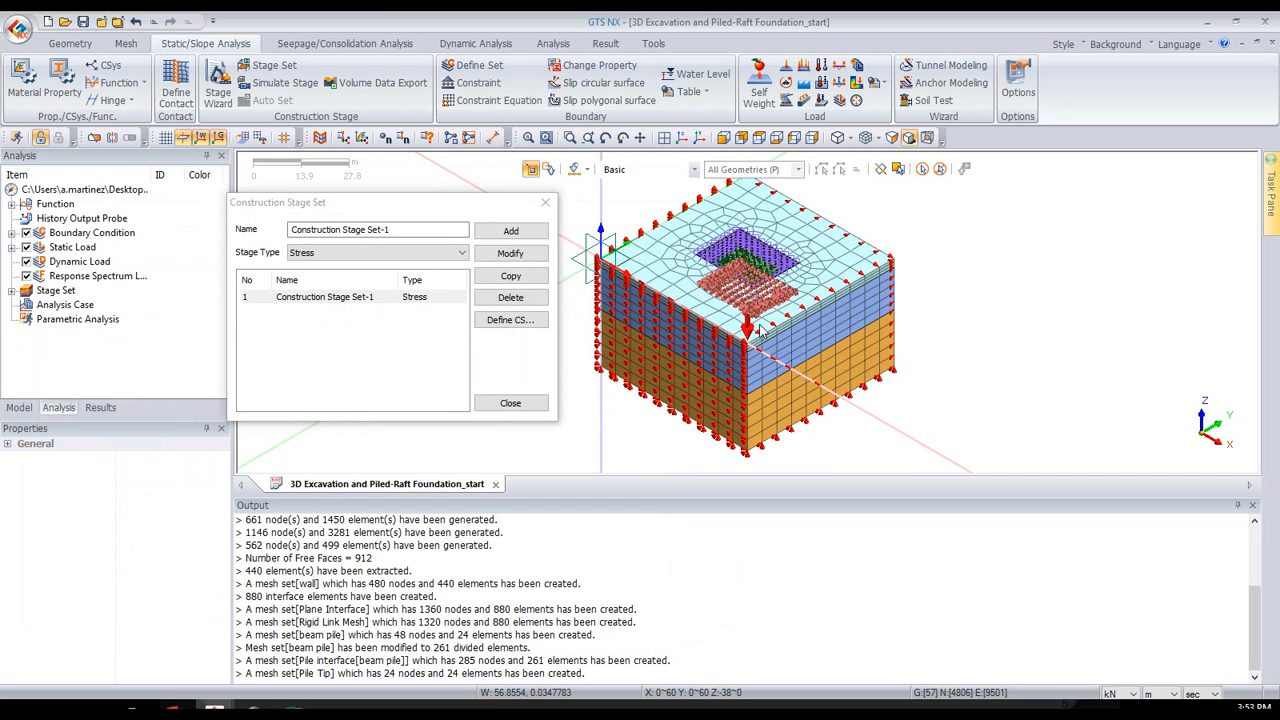
pyautogui.click(511, 403)
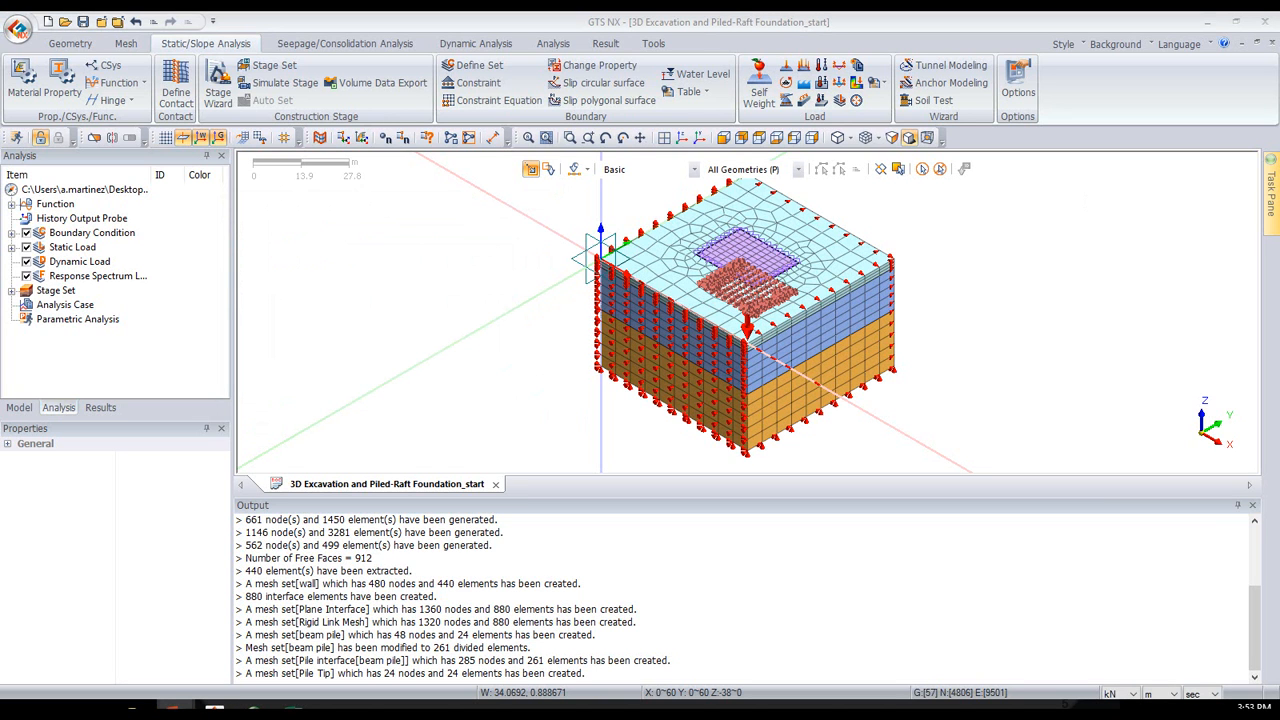
# - Create an analysis case titled "cs" with the Construction Stage solution type, using Construction Stage Set-1
pyautogui.rightClick(88, 308)
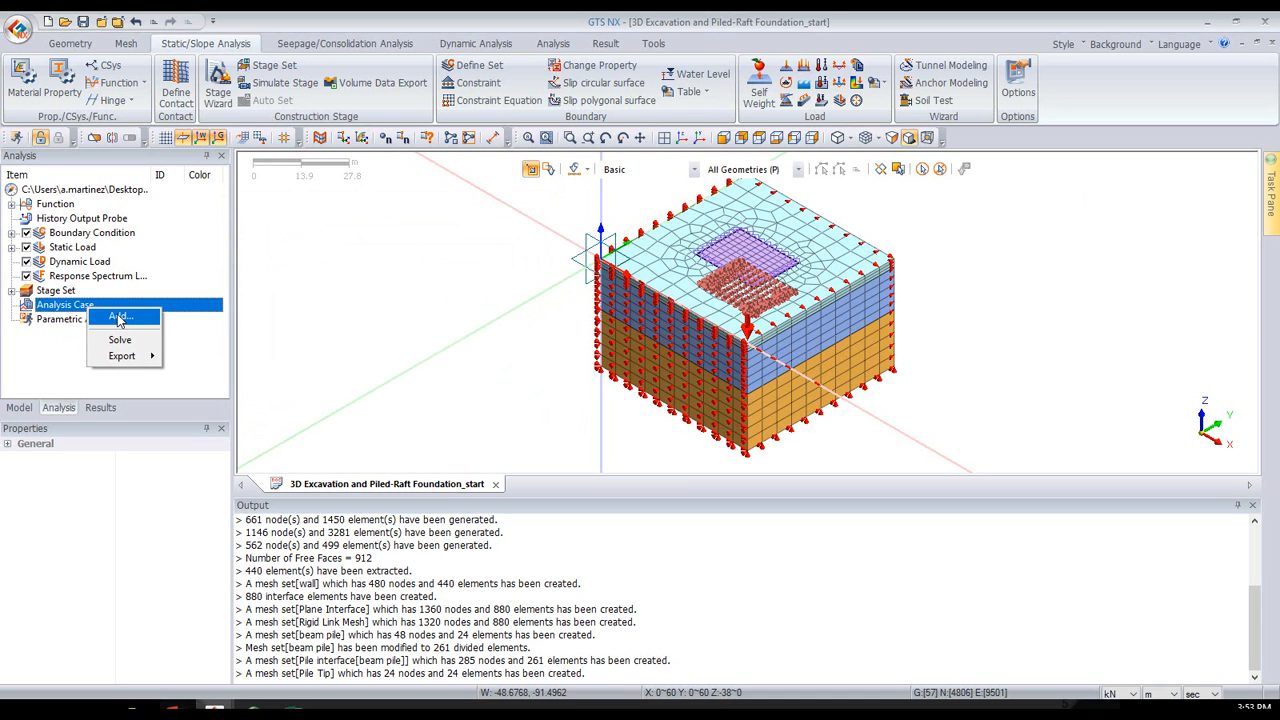
pyautogui.click(589, 20)
pyautogui.click(560, 44)
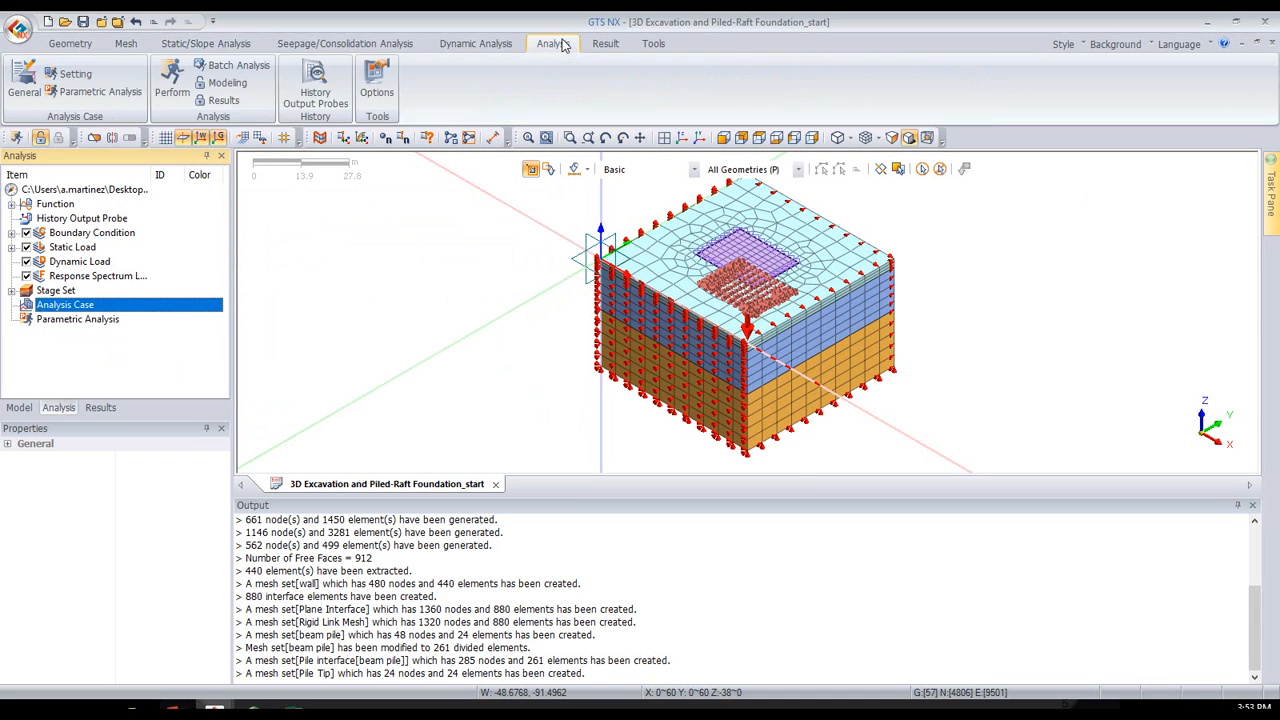
pyautogui.click(27, 85)
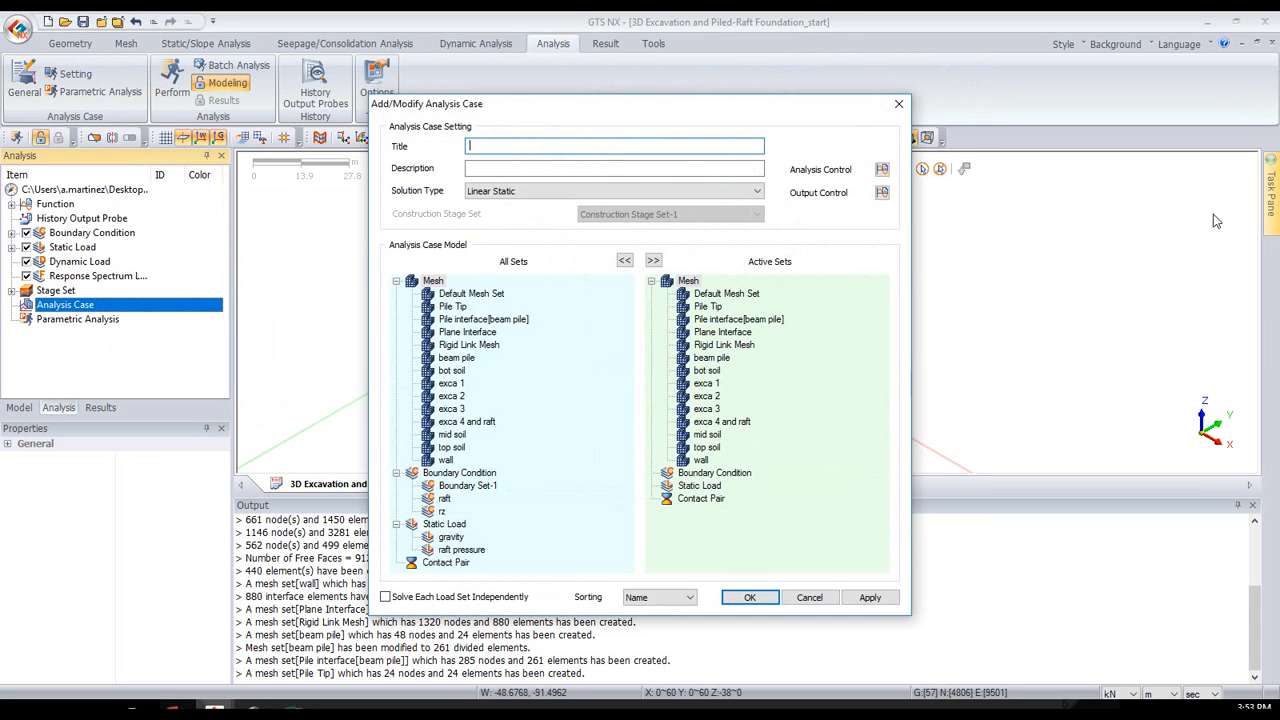
pyautogui.click(512, 192)
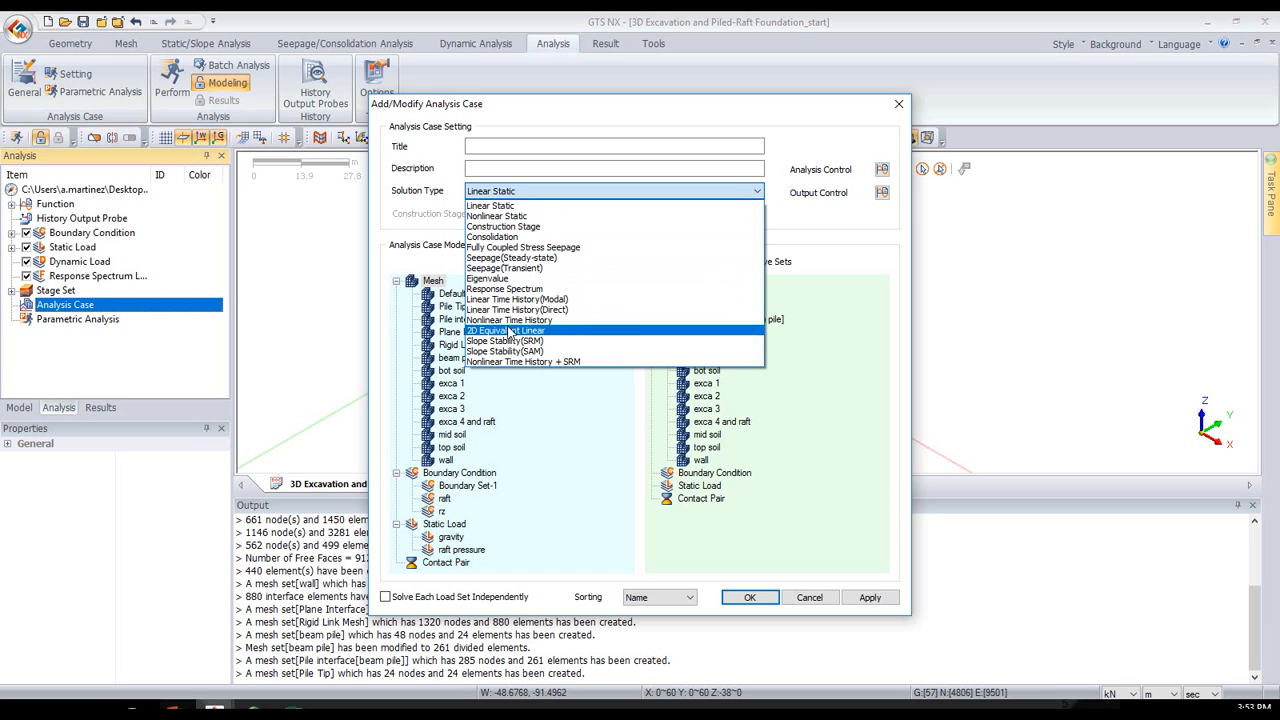
pyautogui.click(493, 228)
pyautogui.click(518, 147)
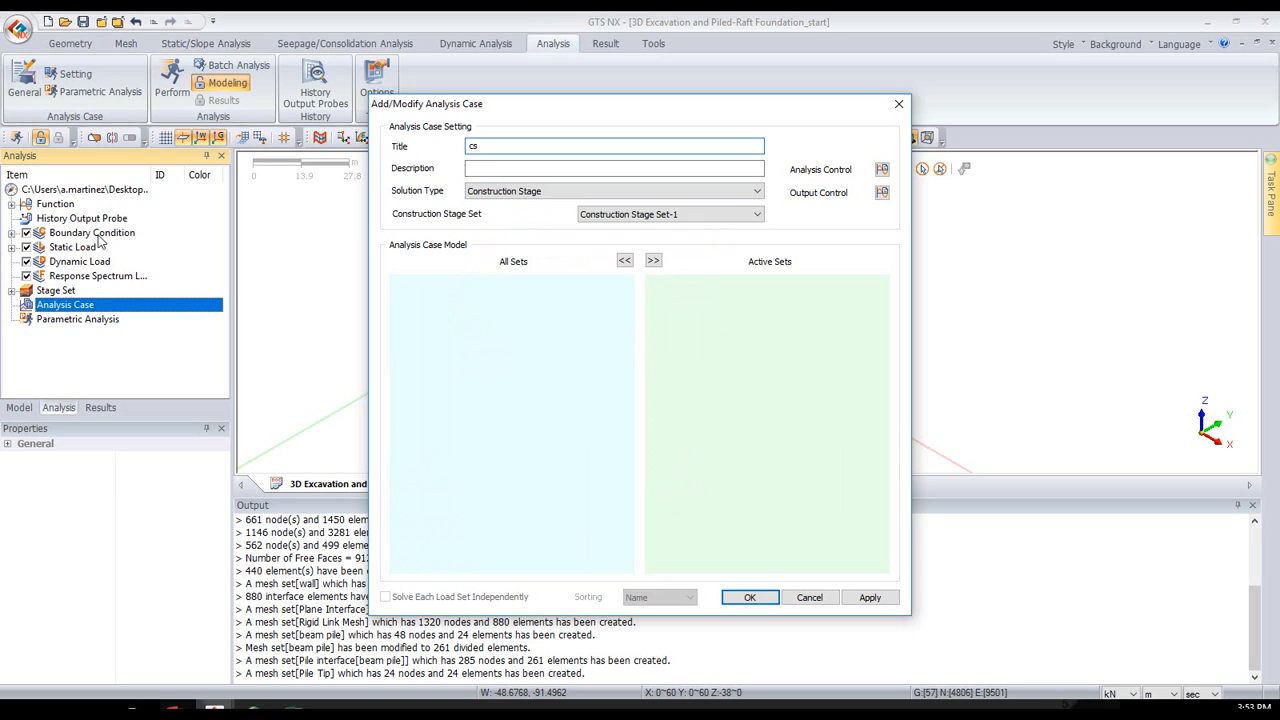
pyautogui.click(12, 292)
pyautogui.click(662, 214)
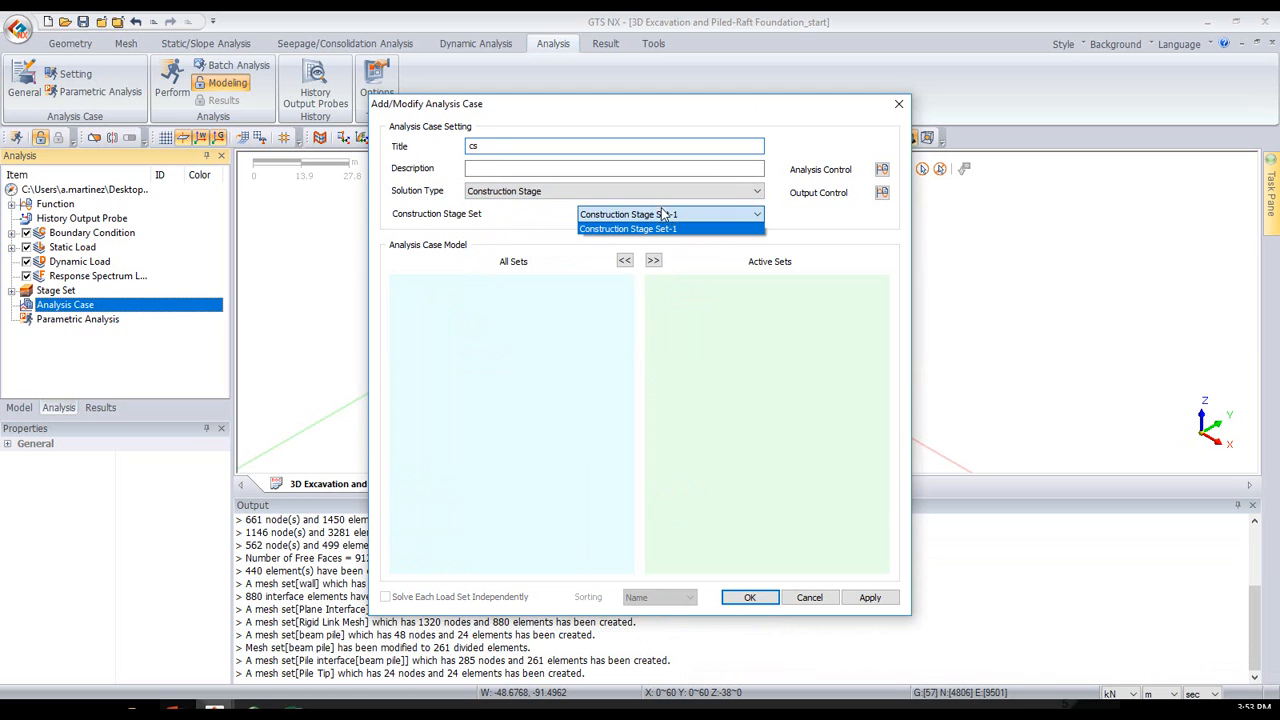
pyautogui.click(793, 214)
# - In the case's analysis control, enable the initial stage for stress analysis with 1:in situ and apply the K0 condition
pyautogui.click(882, 171)
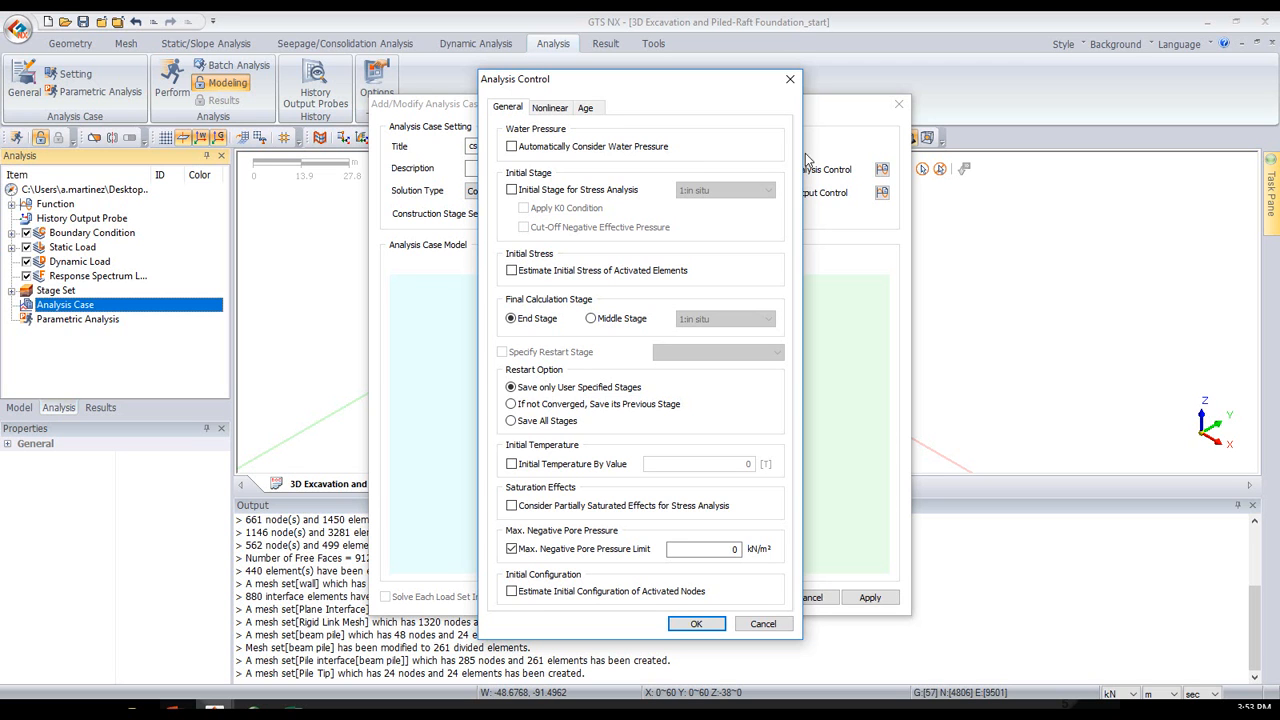
pyautogui.click(603, 198)
pyautogui.click(590, 208)
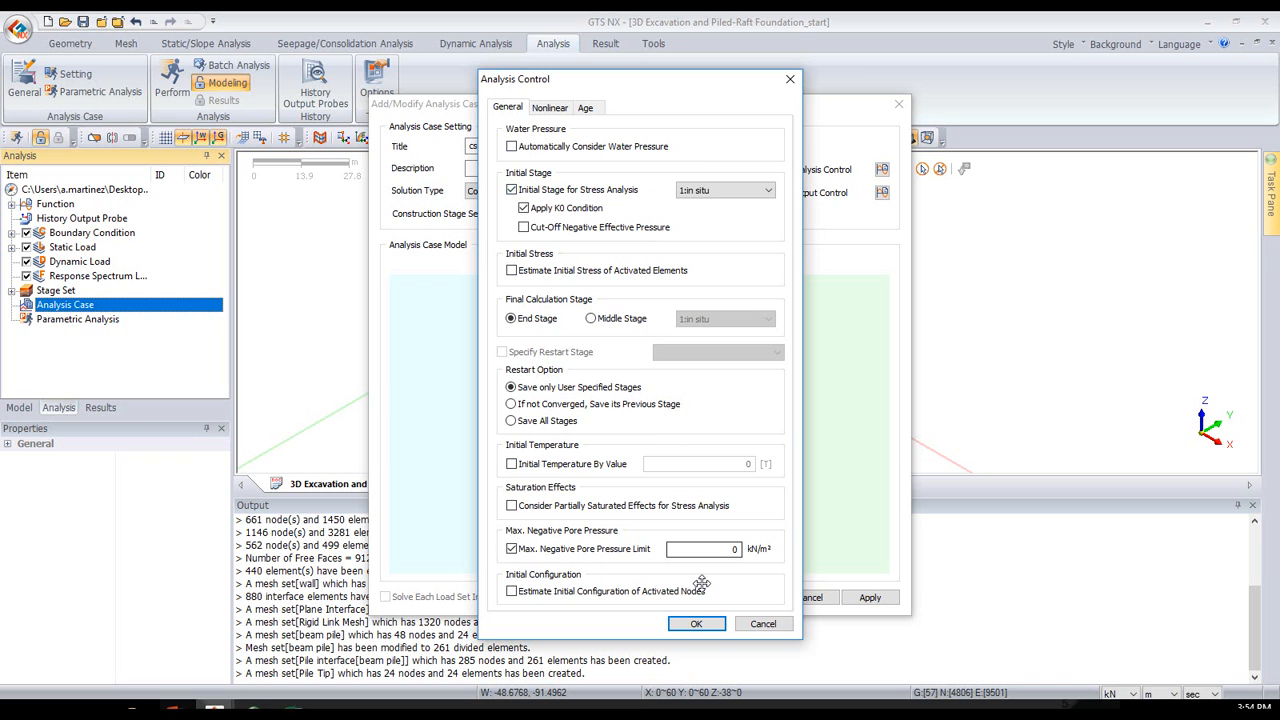
pyautogui.click(705, 625)
# - Review the case's output control, accept its result types, and save the cs analysis case
pyautogui.click(881, 192)
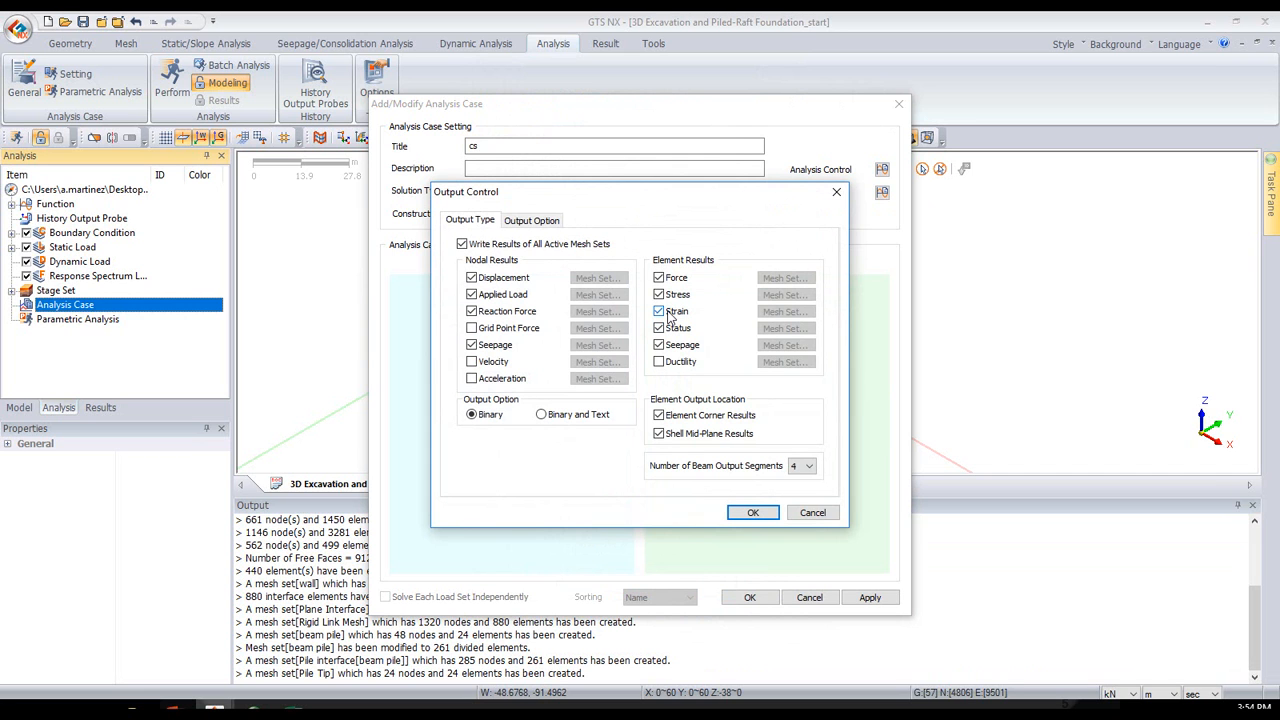
pyautogui.moveTo(797, 195); pyautogui.dragTo(715, 226)
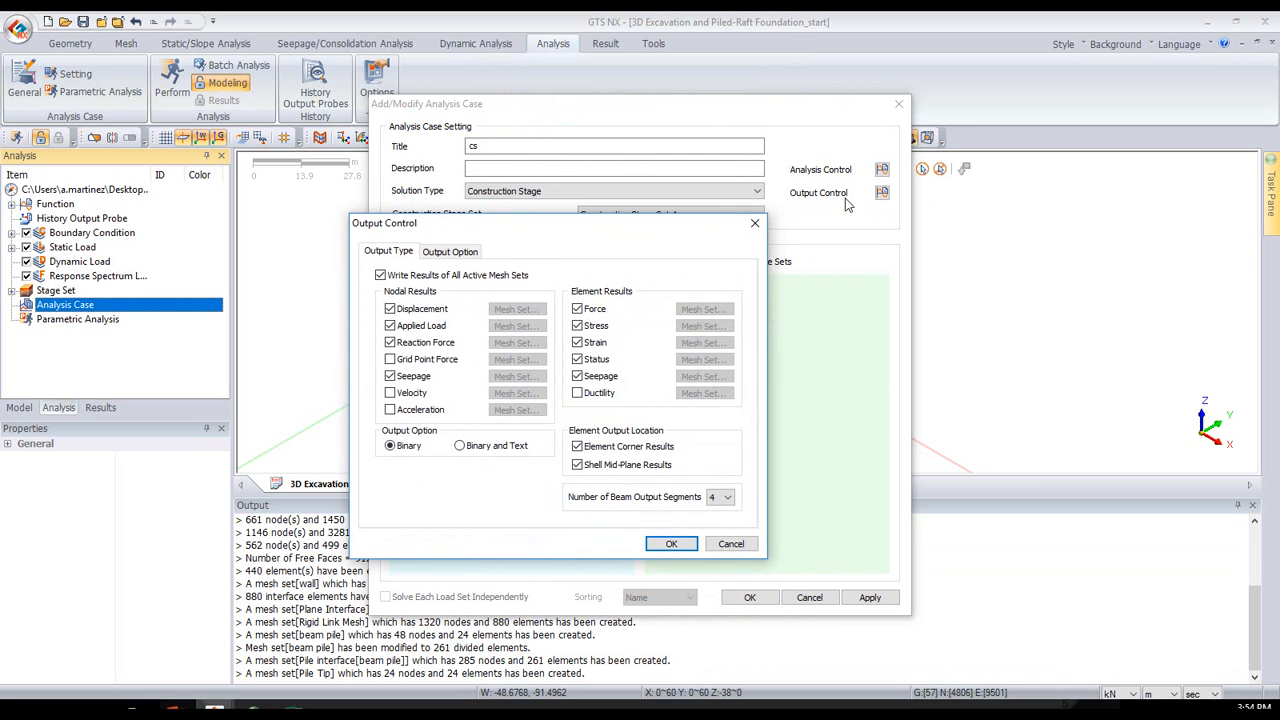
pyautogui.click(663, 544)
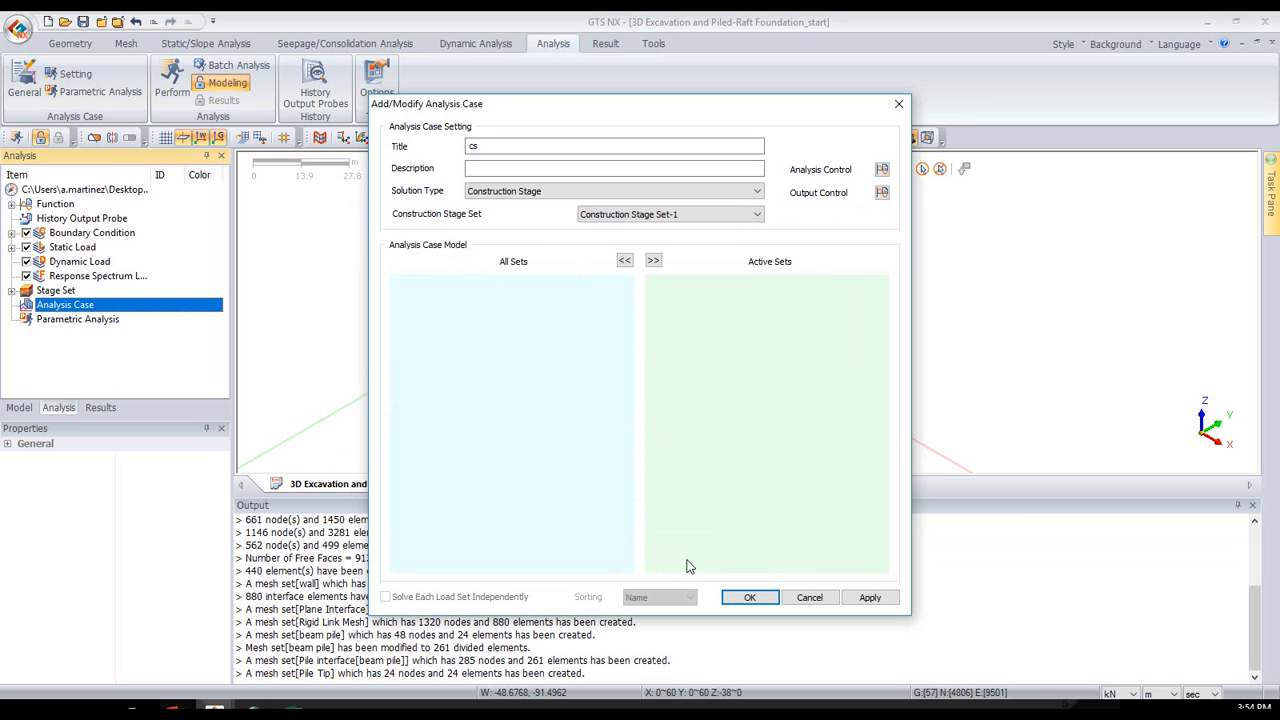
pyautogui.click(747, 598)
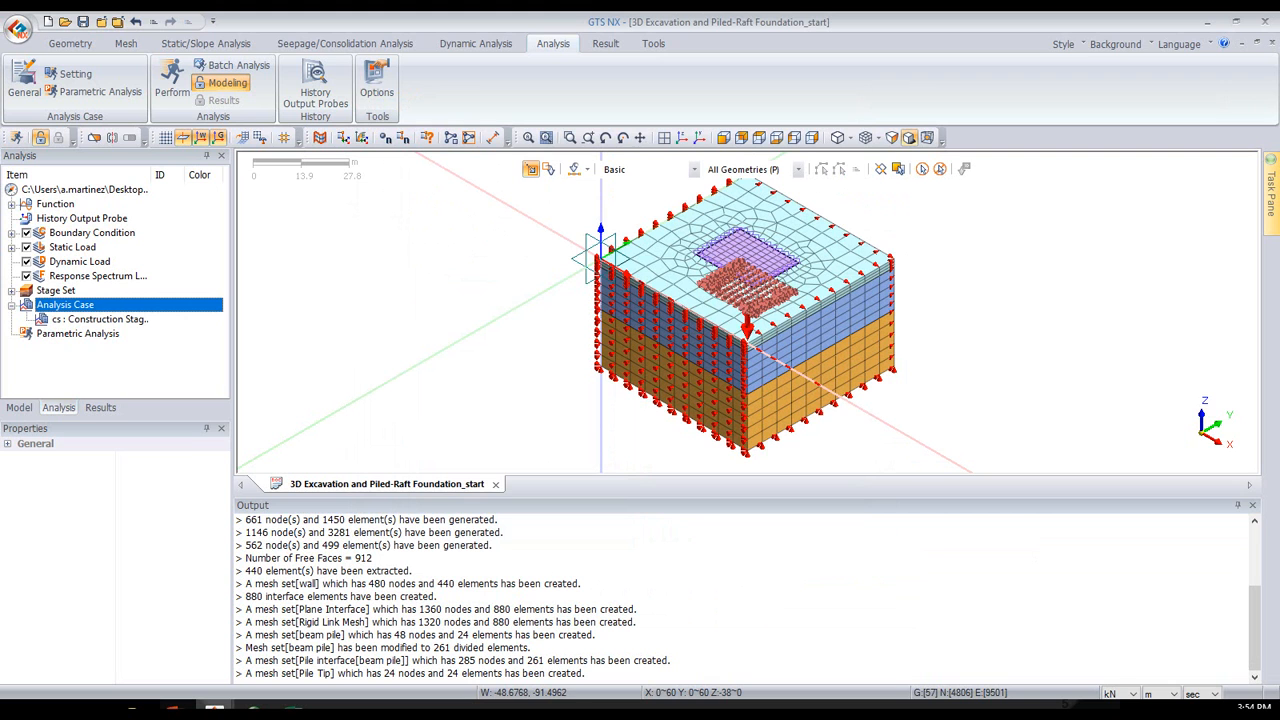
# - Run the solver for the cs analysis case and switch to the solved "3D Excavation and Piled-Raft Foundation_analysis" model
pyautogui.click(162, 86)
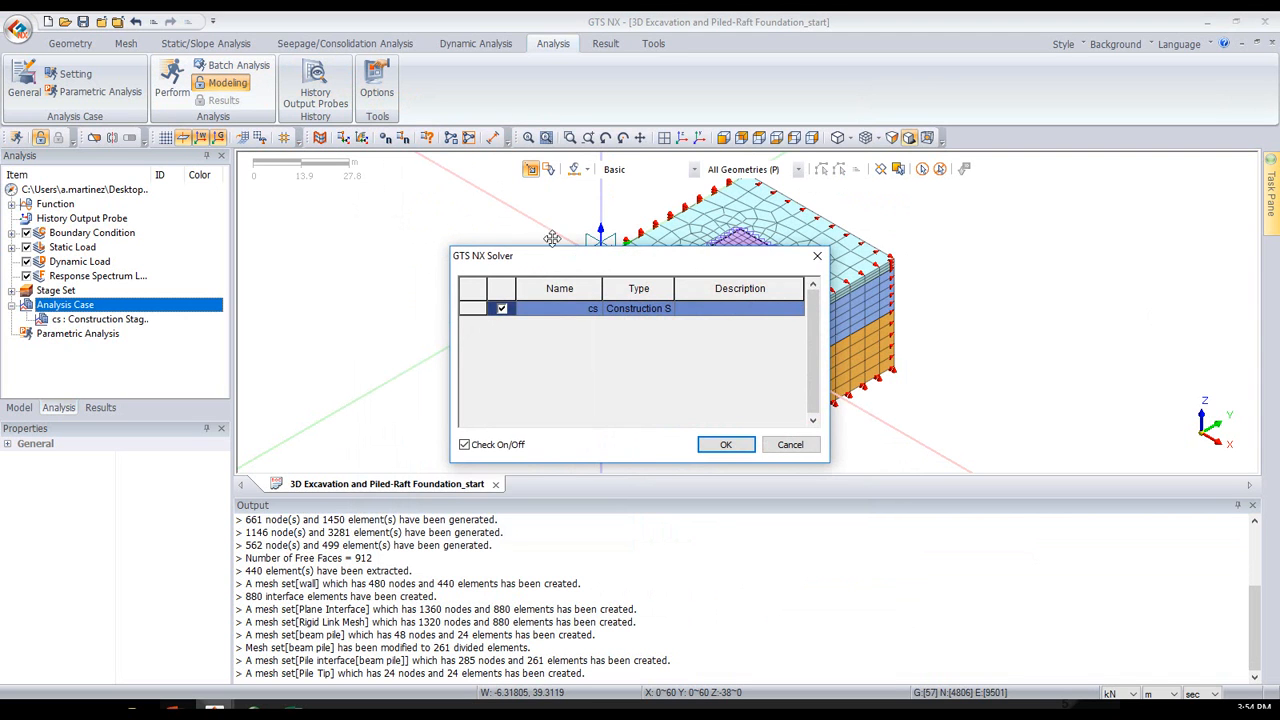
pyautogui.click(724, 446)
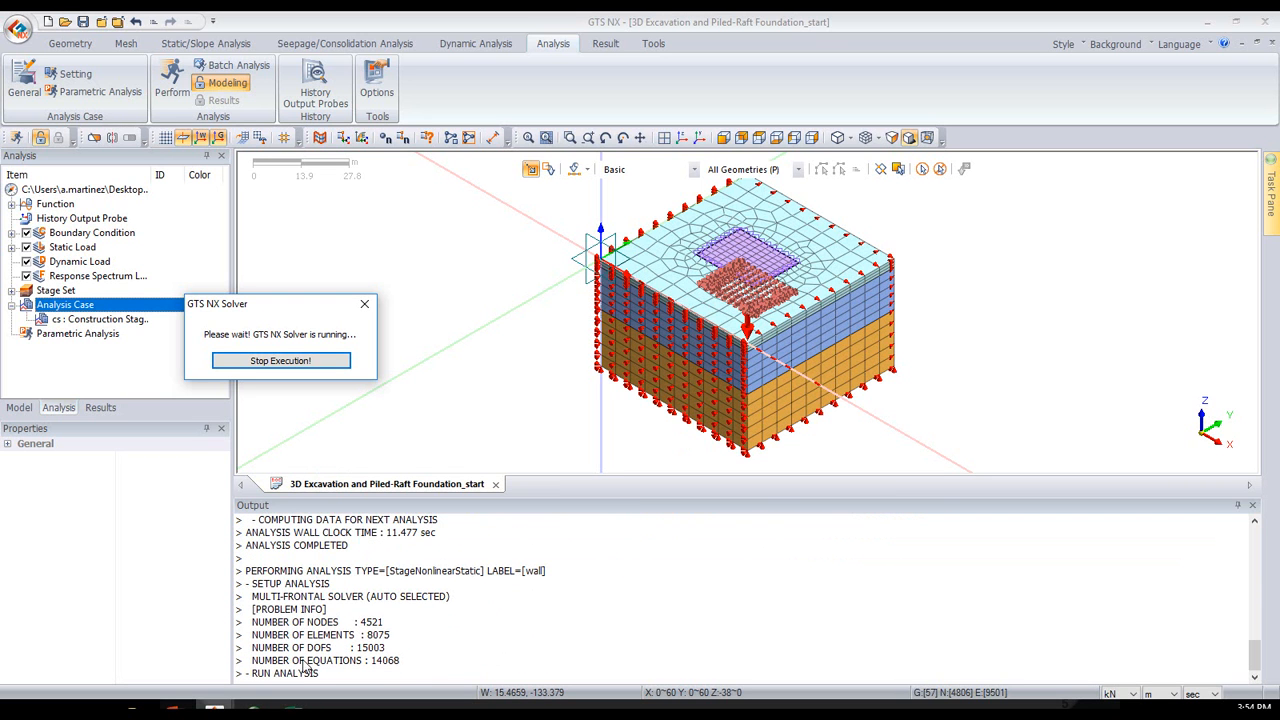
pyautogui.click(1204, 30)
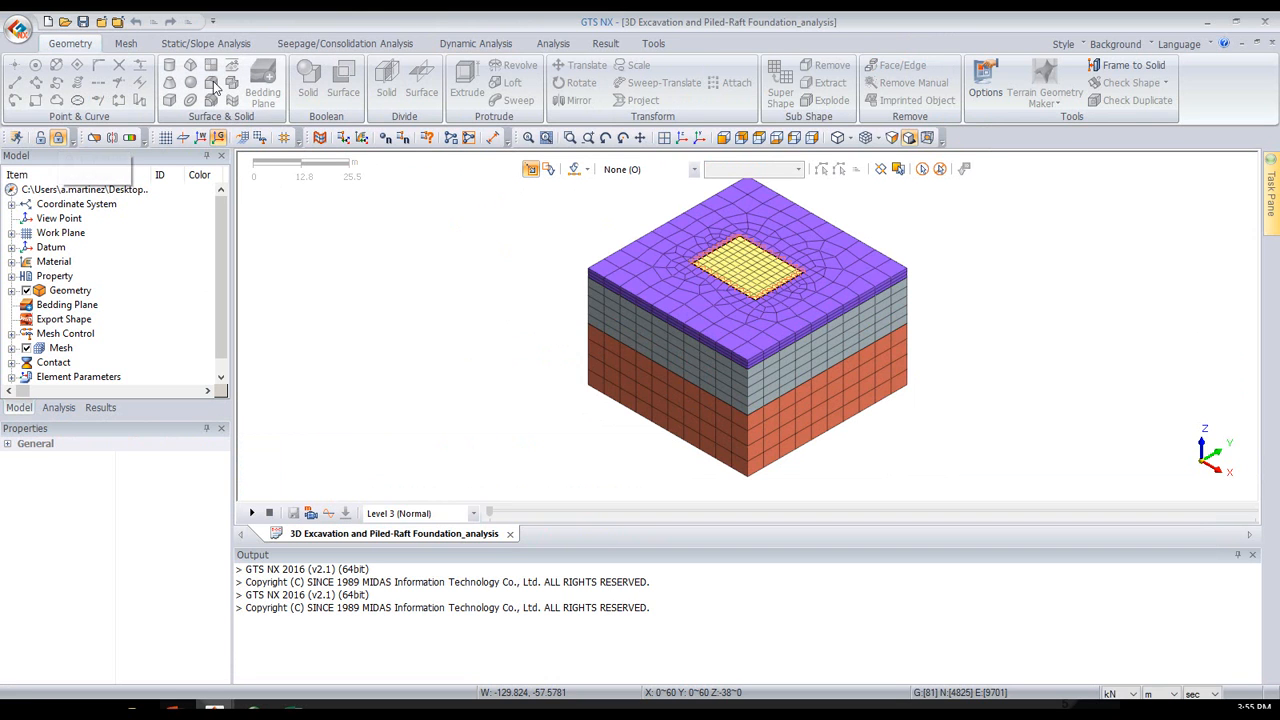
# - Open the results tree of the solved model and enlarge it to list all construction stages
pyautogui.click(606, 45)
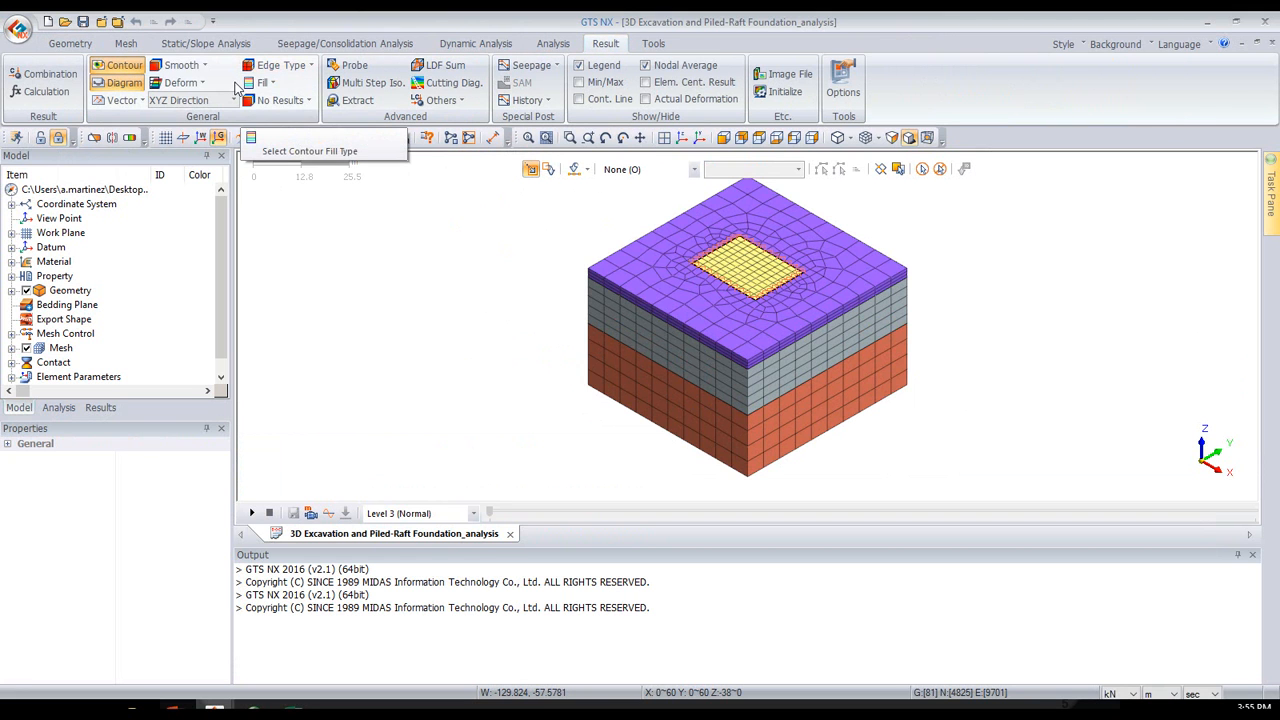
pyautogui.click(101, 408)
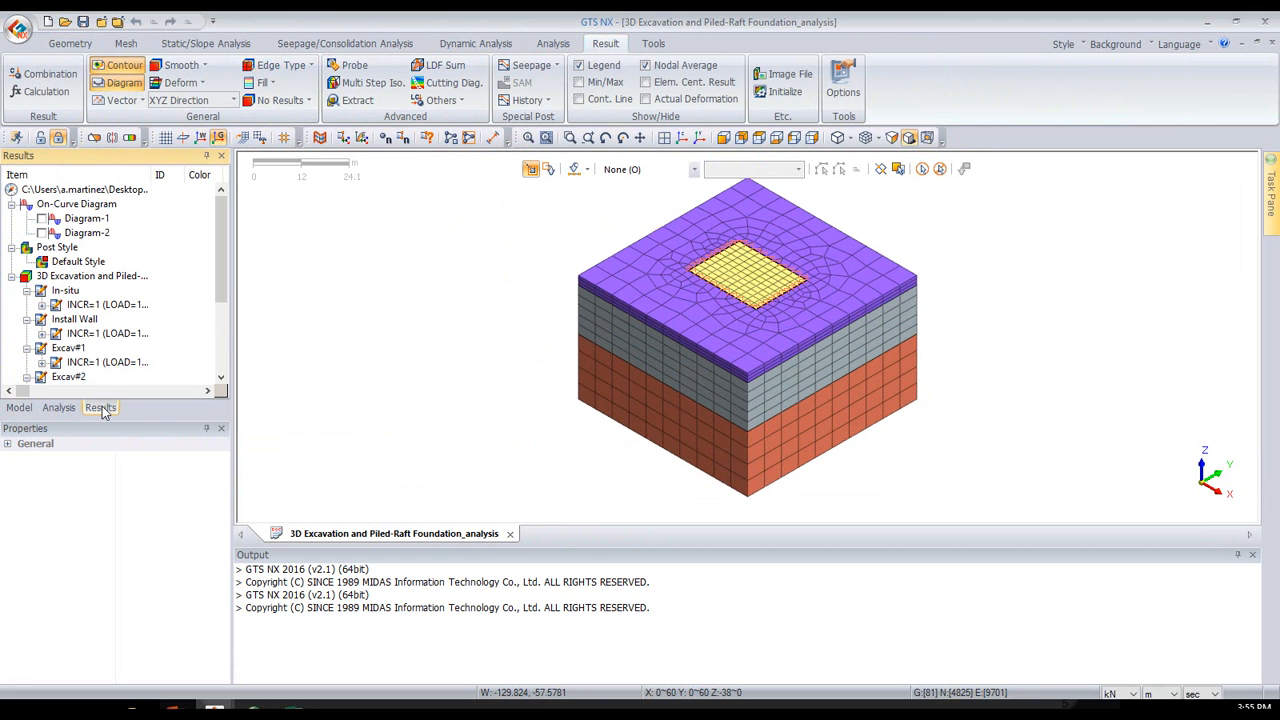
pyautogui.moveTo(115, 418); pyautogui.dragTo(111, 541)
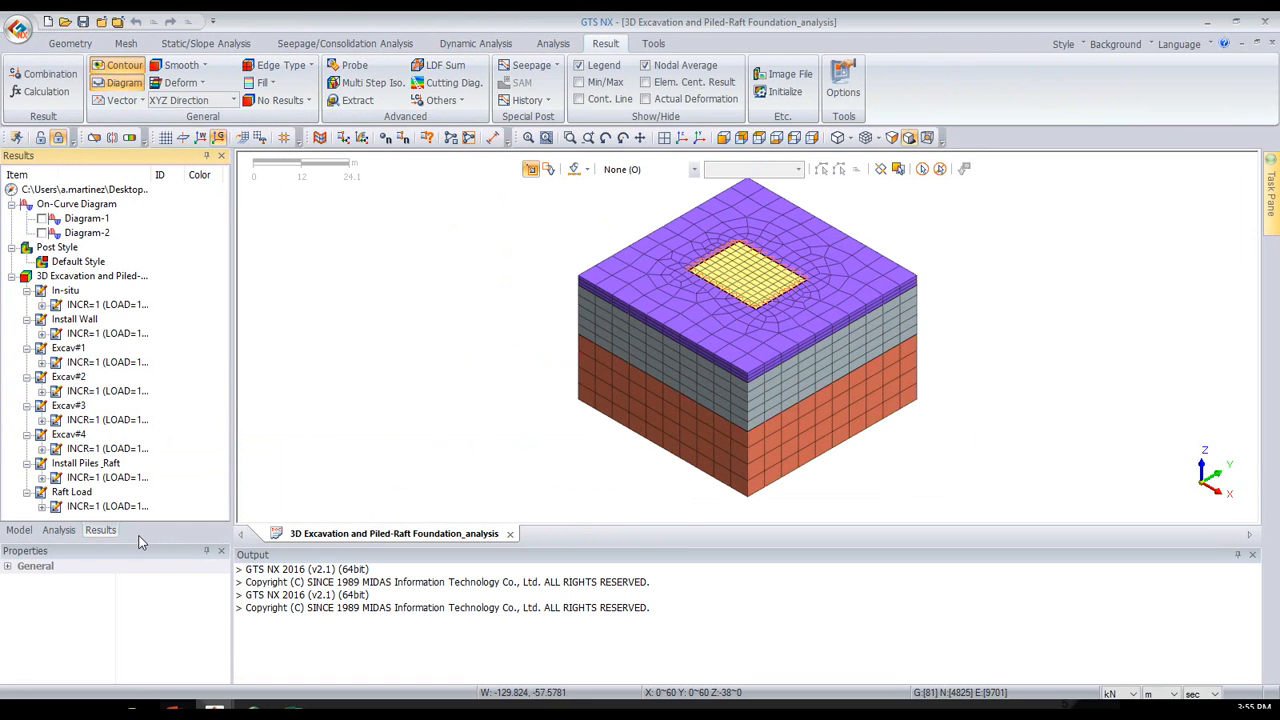
pyautogui.moveTo(140, 540); pyautogui.dragTo(139, 599)
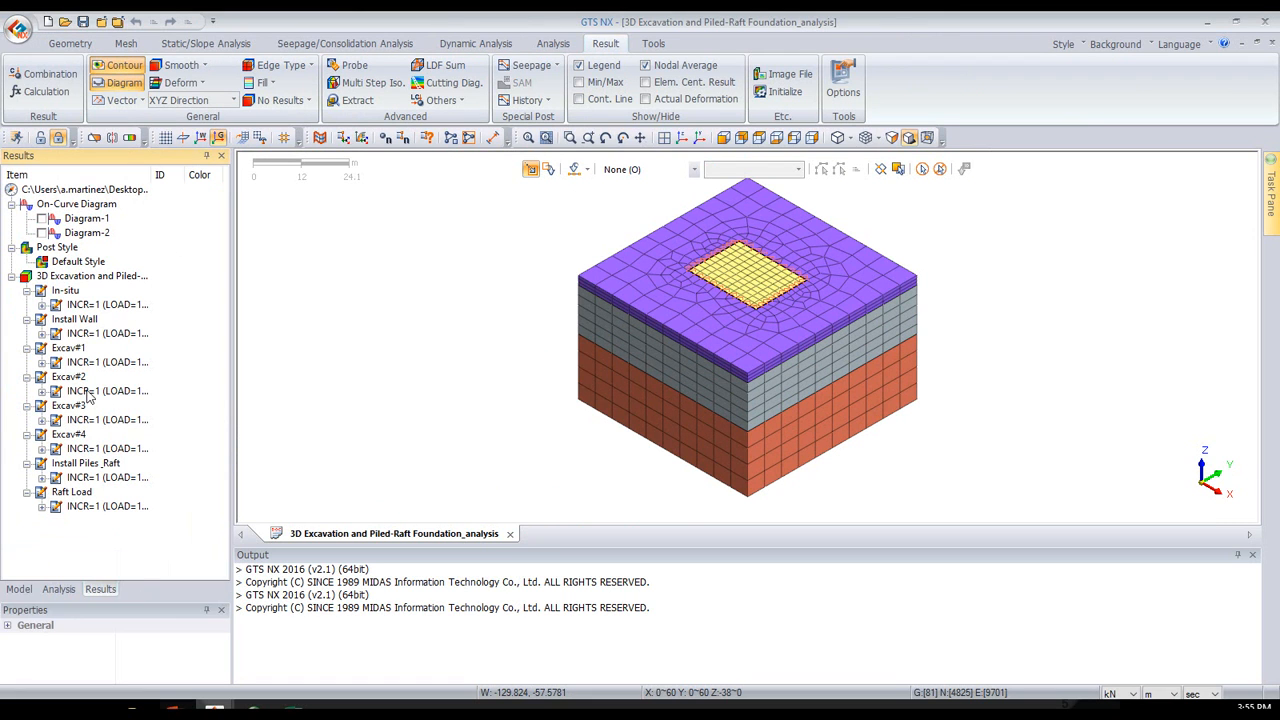
# - Expand the In-situ and Raft Load stage results and compare the result types available in each
pyautogui.click(41, 304)
pyautogui.scroll(-1, 102, 338)
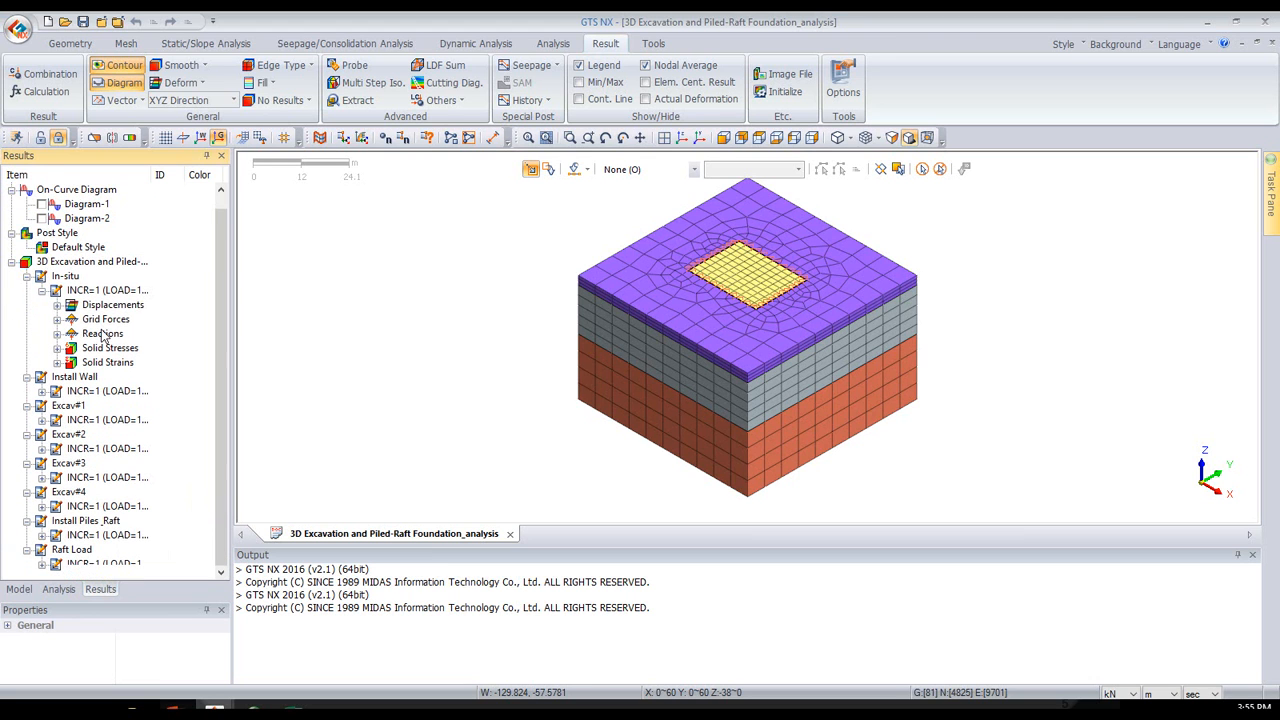
pyautogui.click(42, 564)
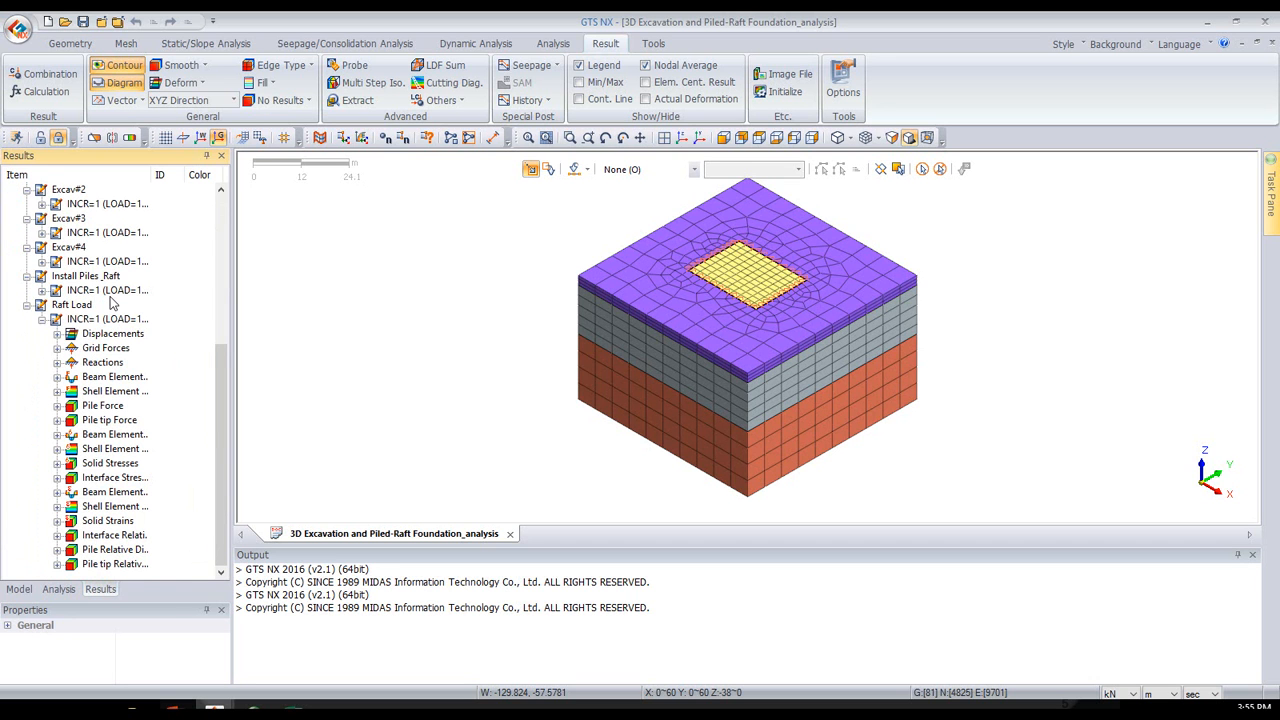
pyautogui.scroll(5, 112, 303)
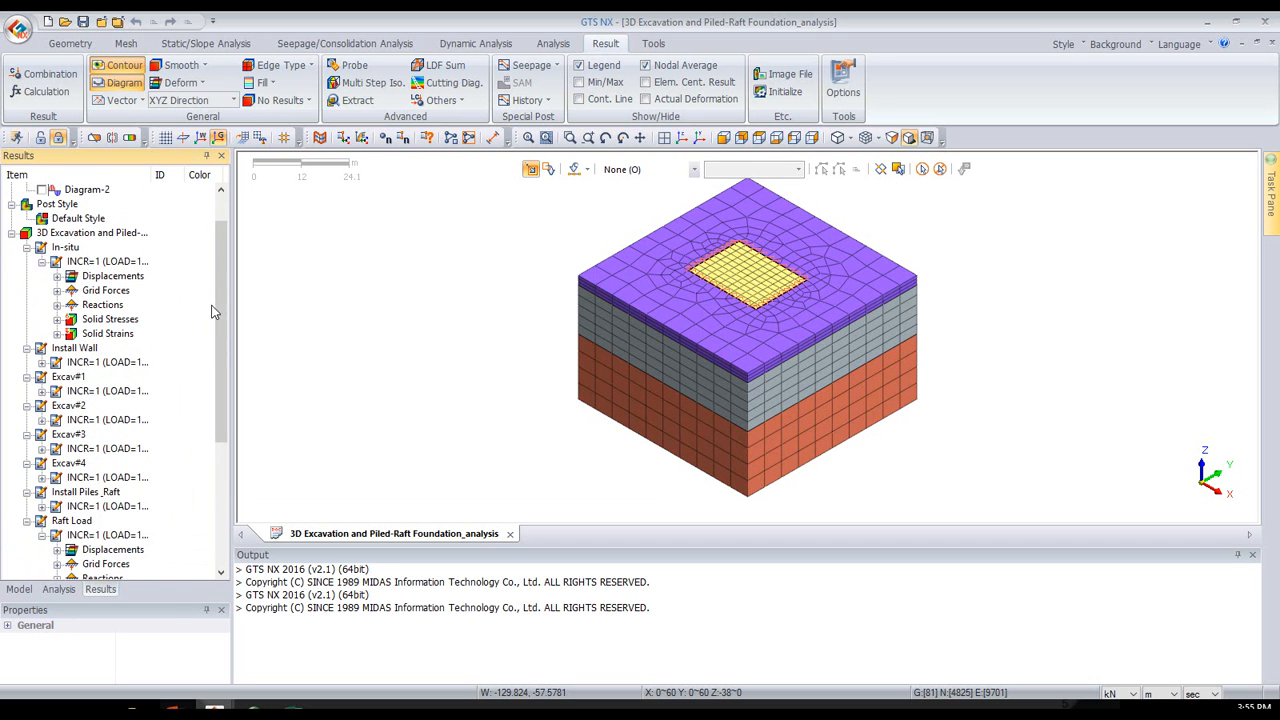
pyautogui.scroll(-5, 205, 307)
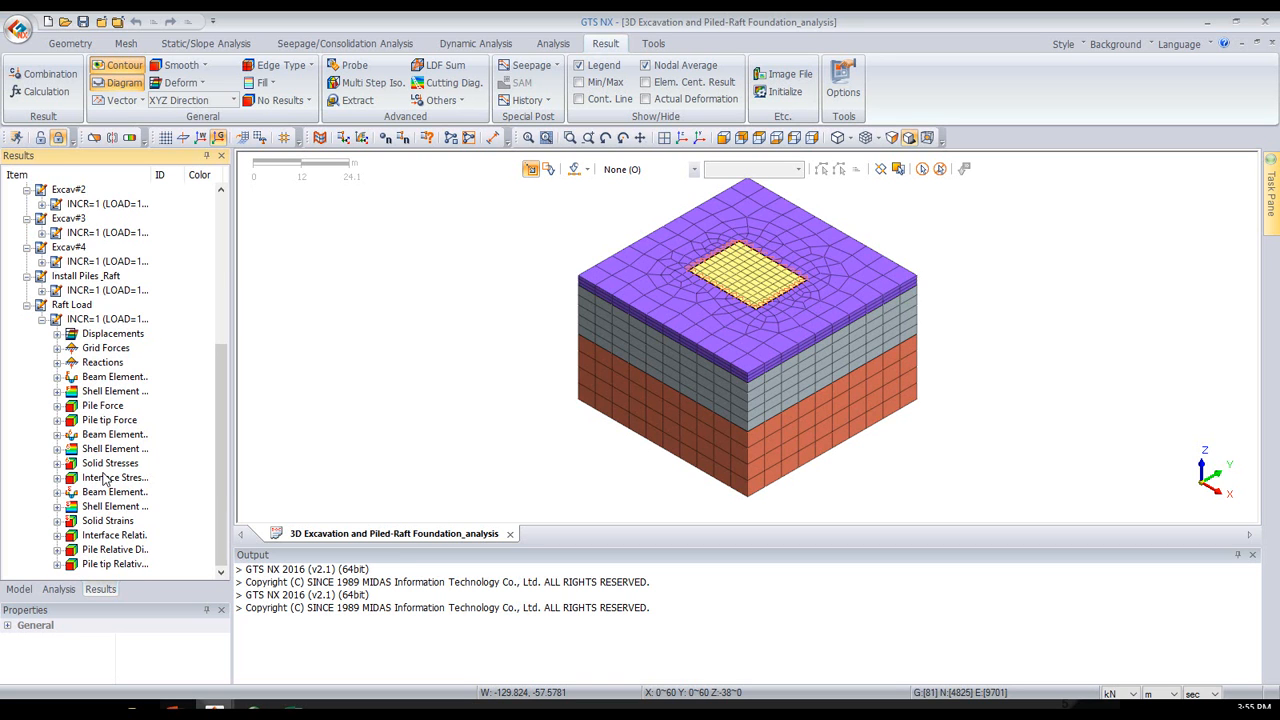
pyautogui.scroll(6, 104, 481)
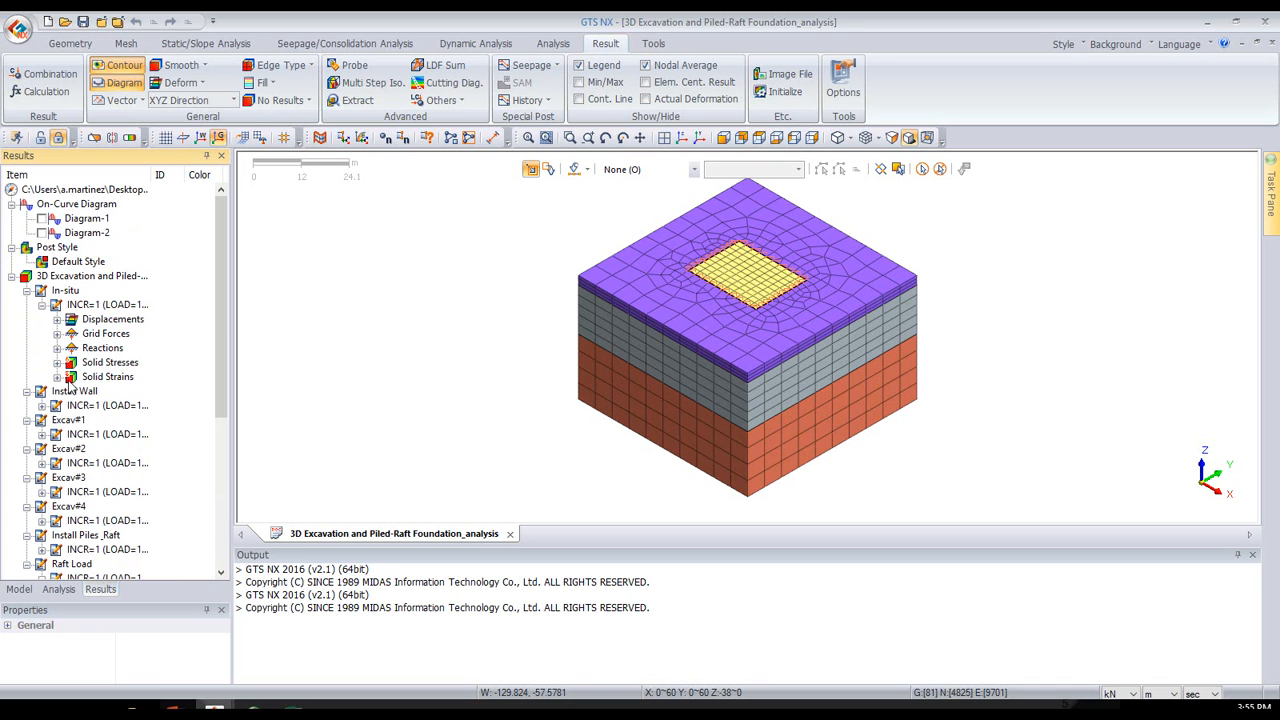
pyautogui.scroll(-6, 78, 337)
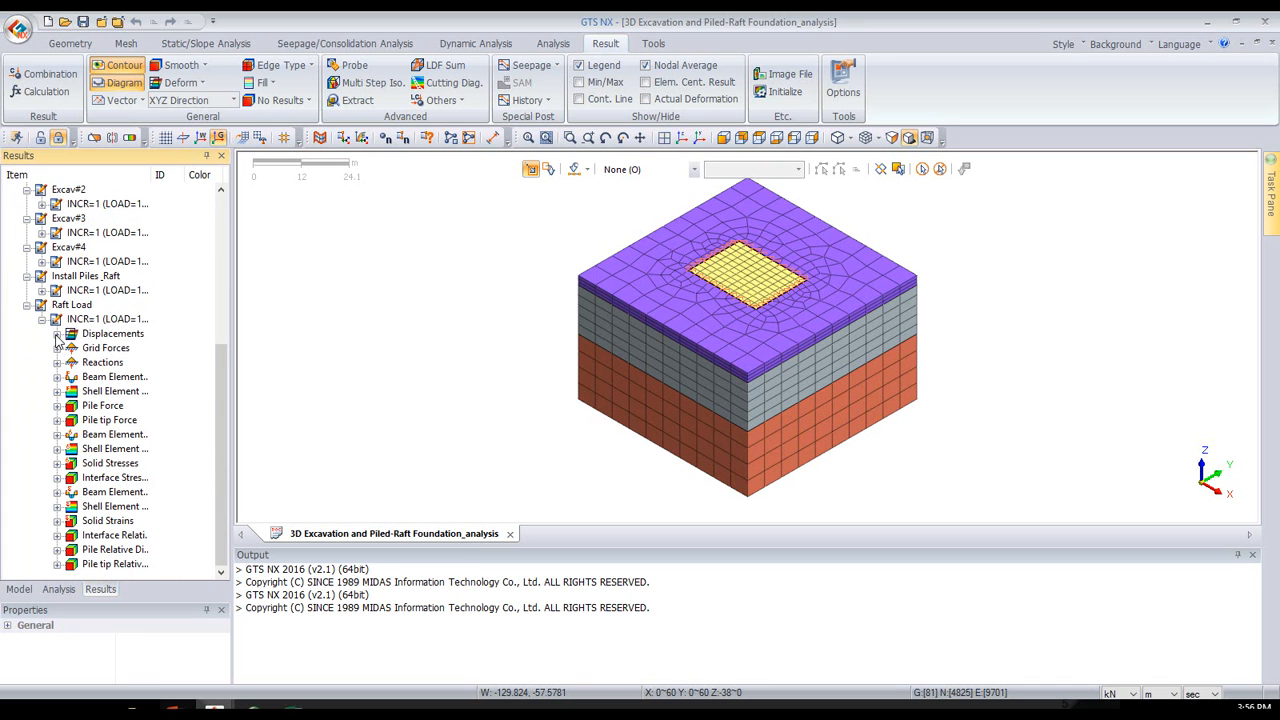
# - Plot the total translation displacement contour for the Raft Load stage and move its legend closer to the model
pyautogui.click(57, 334)
pyautogui.click(118, 348)
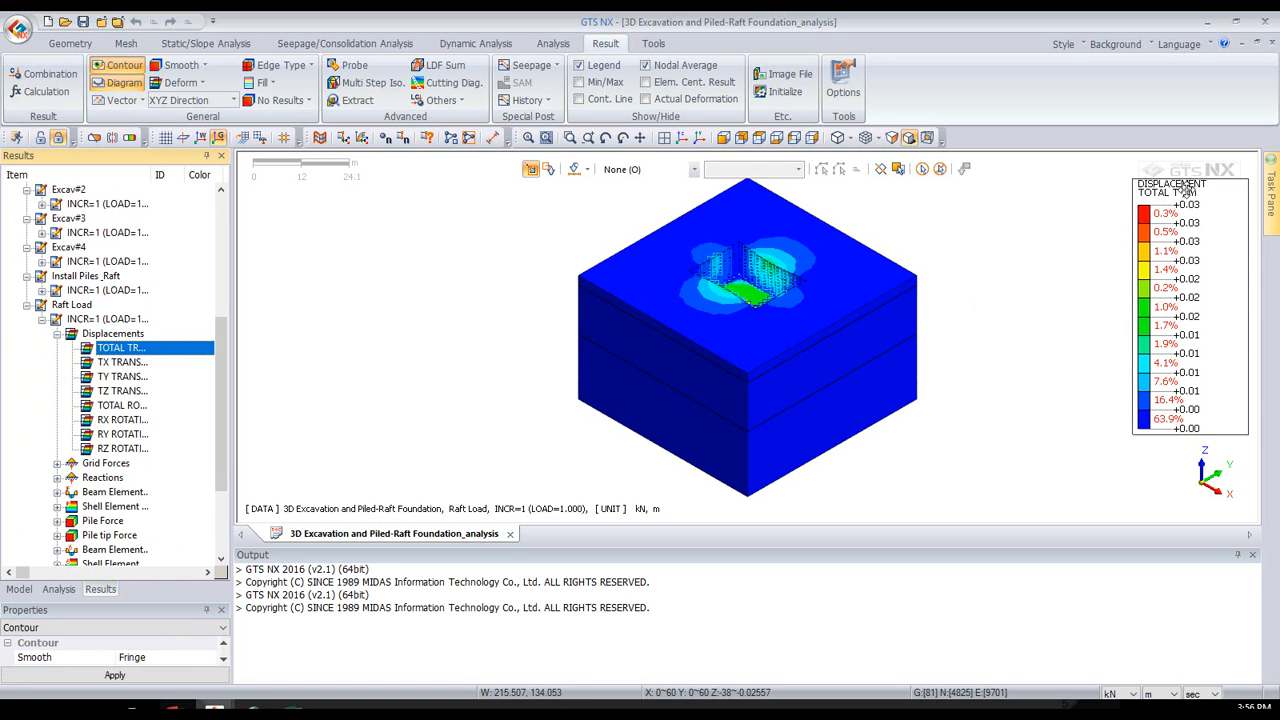
pyautogui.moveTo(1160, 192); pyautogui.dragTo(1017, 209)
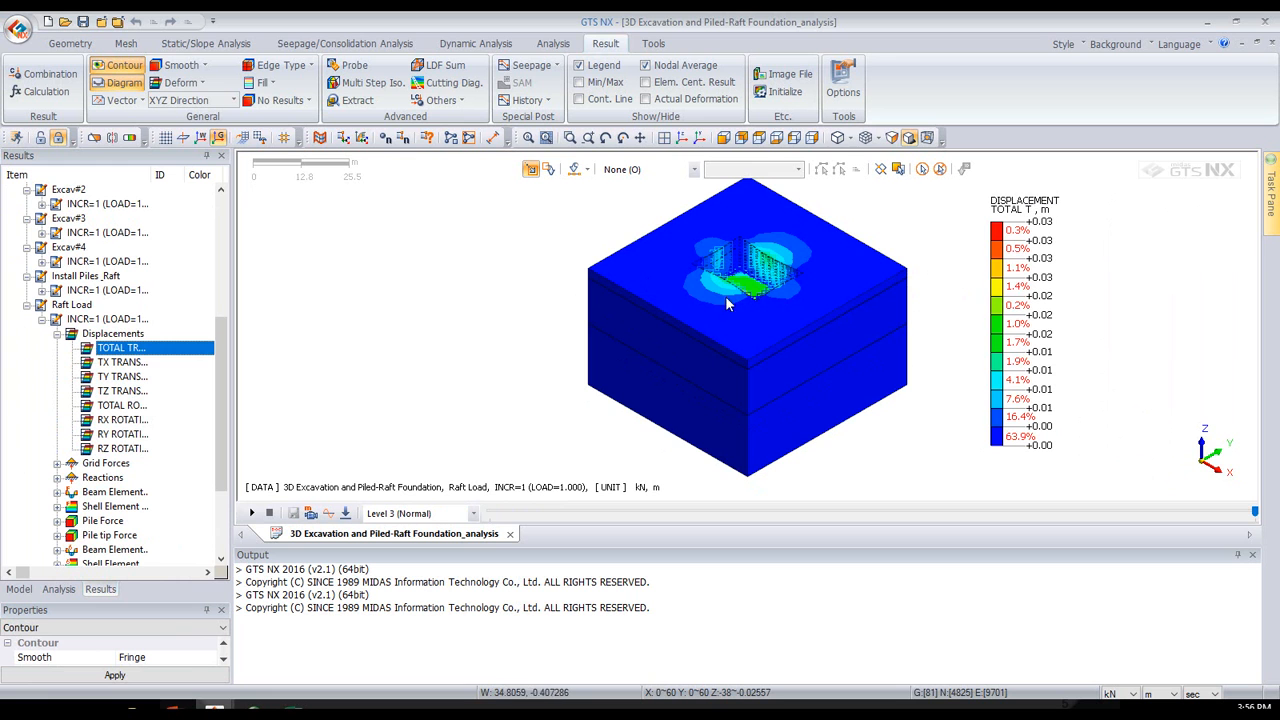
# - Turn on actual deformation for the displacement plot and set the length unit to mm
pyautogui.moveTo(767, 301); pyautogui.dragTo(762, 318, button='middle')
pyautogui.click(686, 100)
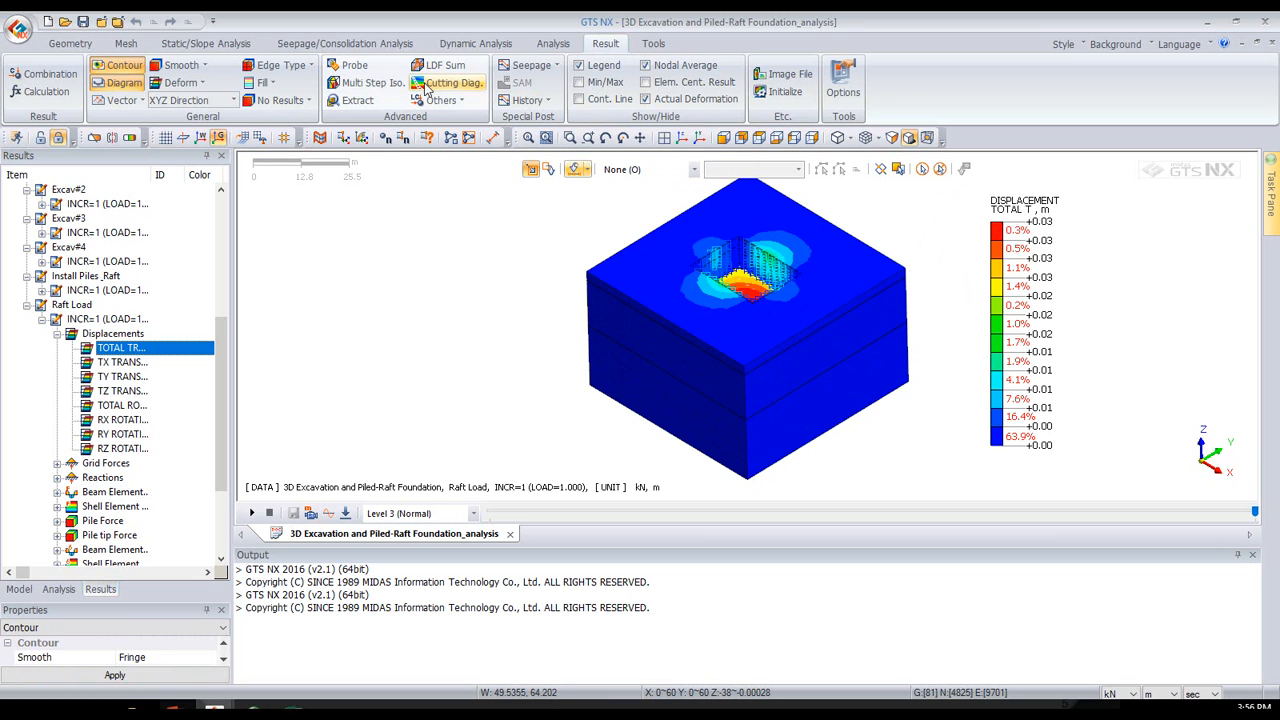
pyautogui.moveTo(732, 250)
pyautogui.mouseDown(button='middle')
pyautogui.moveTo(736, 226)
pyautogui.moveTo(726, 233)
pyautogui.mouseUp(button='middle')
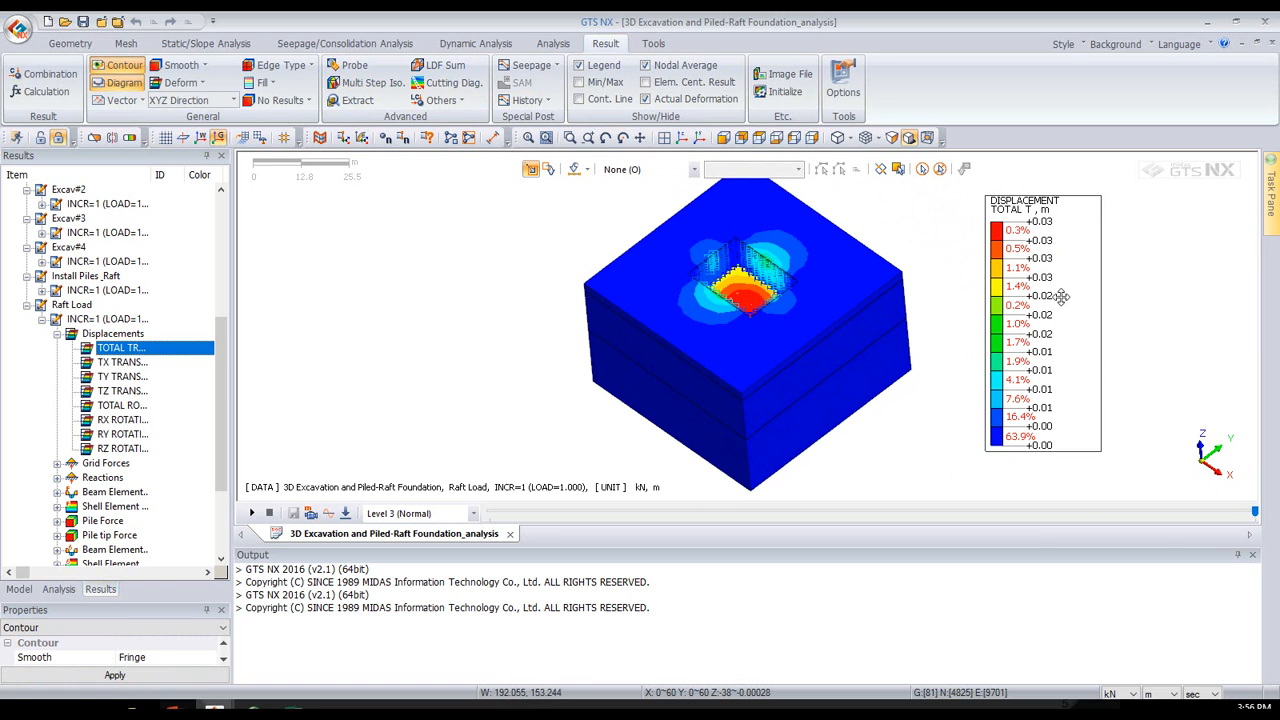
pyautogui.click(1175, 697)
pyautogui.click(1162, 629)
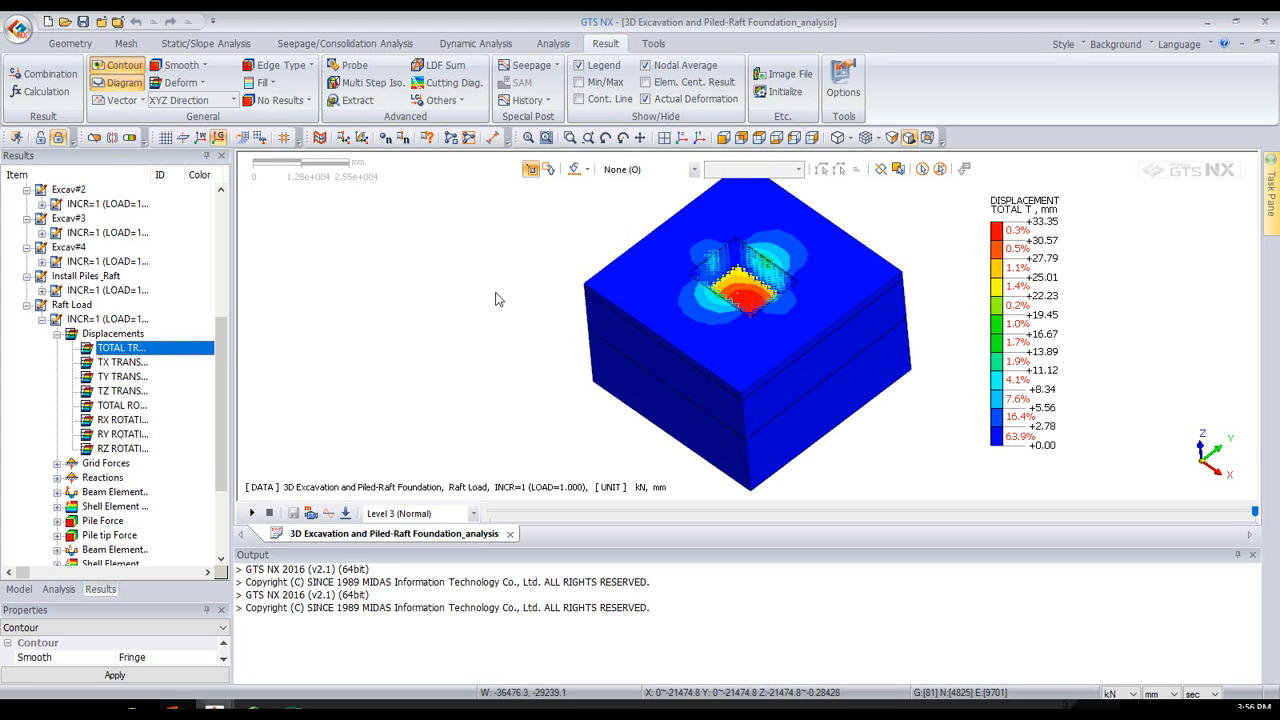
# - Probe the total displacement at a node in the red zone of the raft
pyautogui.moveTo(704, 301); pyautogui.dragTo(712, 313, button='middle')
pyautogui.click(362, 66)
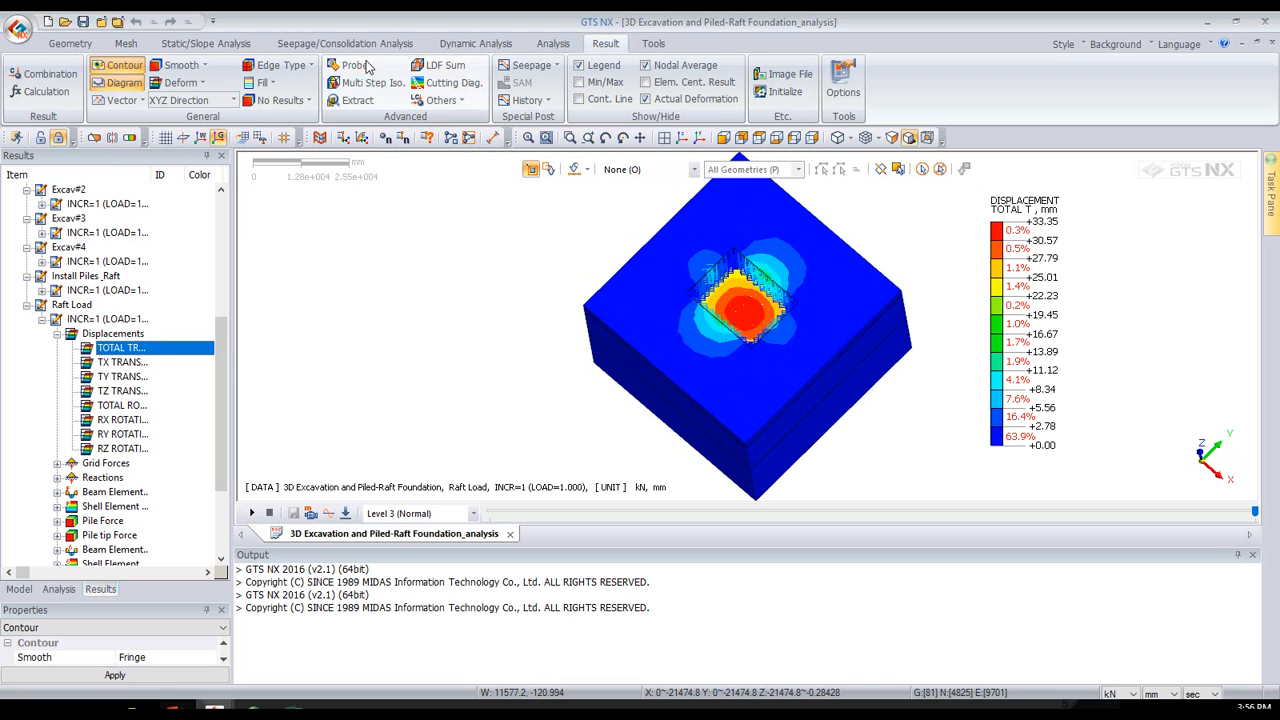
pyautogui.click(745, 308)
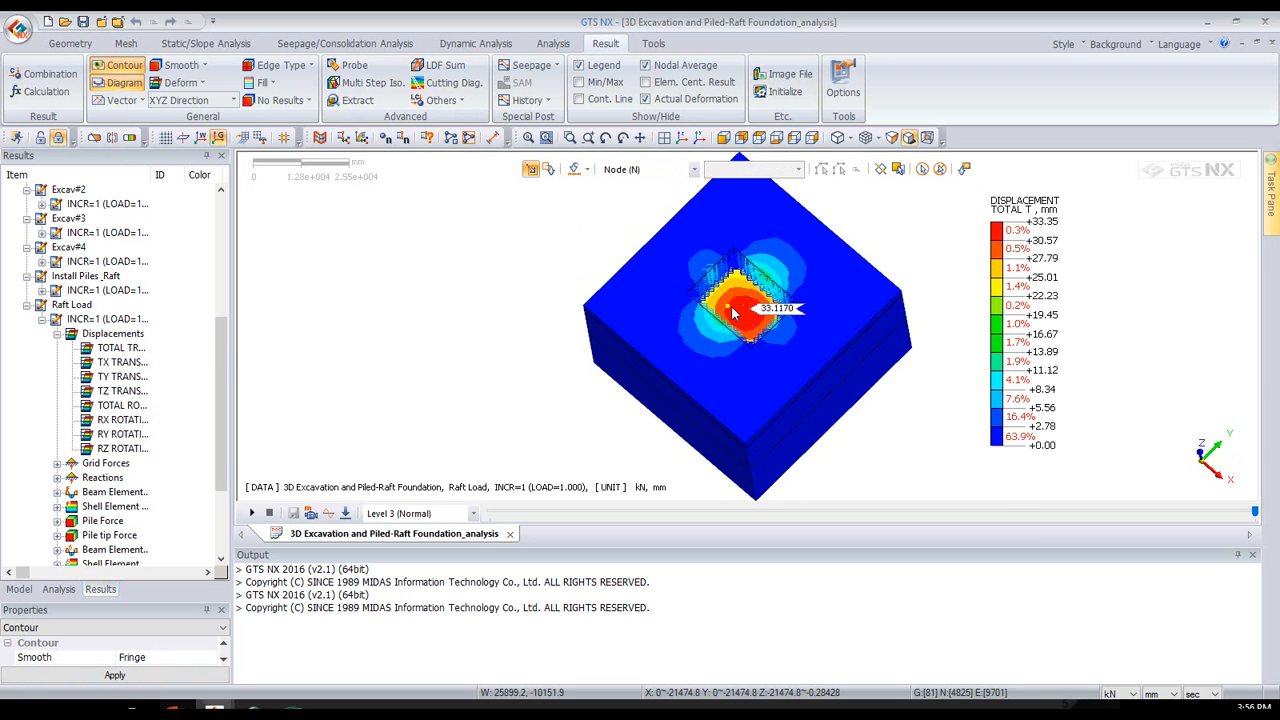
# - Probe the total displacement at further nodes around the excavation and end the probing
pyautogui.moveTo(1279, 168); pyautogui.dragTo(302, 164)
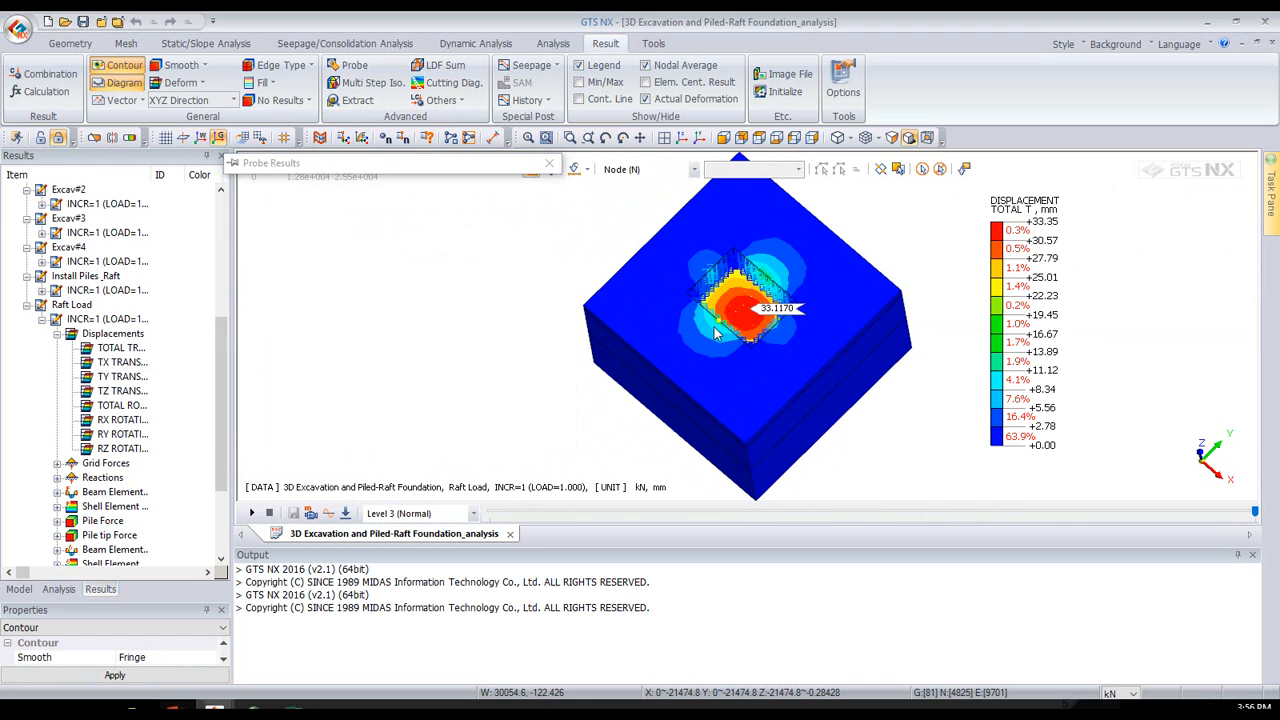
pyautogui.click(742, 292)
pyautogui.click(820, 248)
pyautogui.click(549, 165)
pyautogui.moveTo(704, 386); pyautogui.dragTo(700, 358, button='middle')
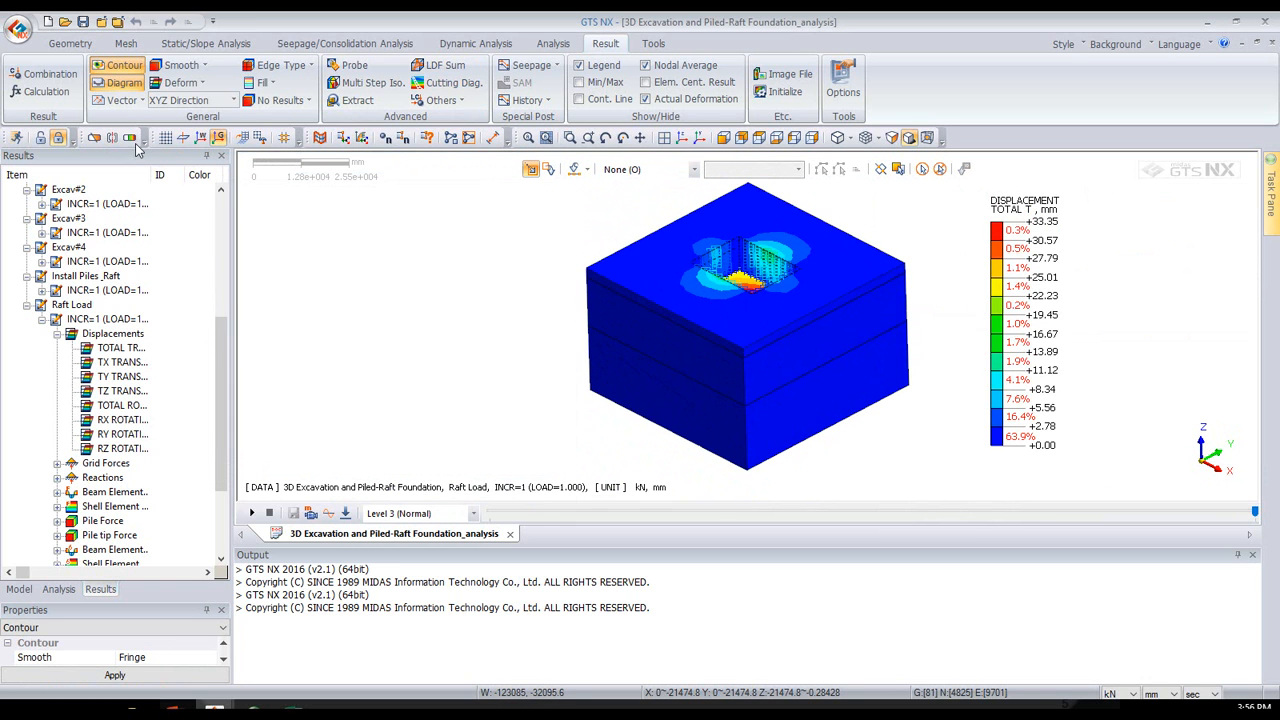
# - Add two clipping planes at 30000 mm, Plane1 in the X direction and Plane2 in the reversed Y direction
pyautogui.click(93, 139)
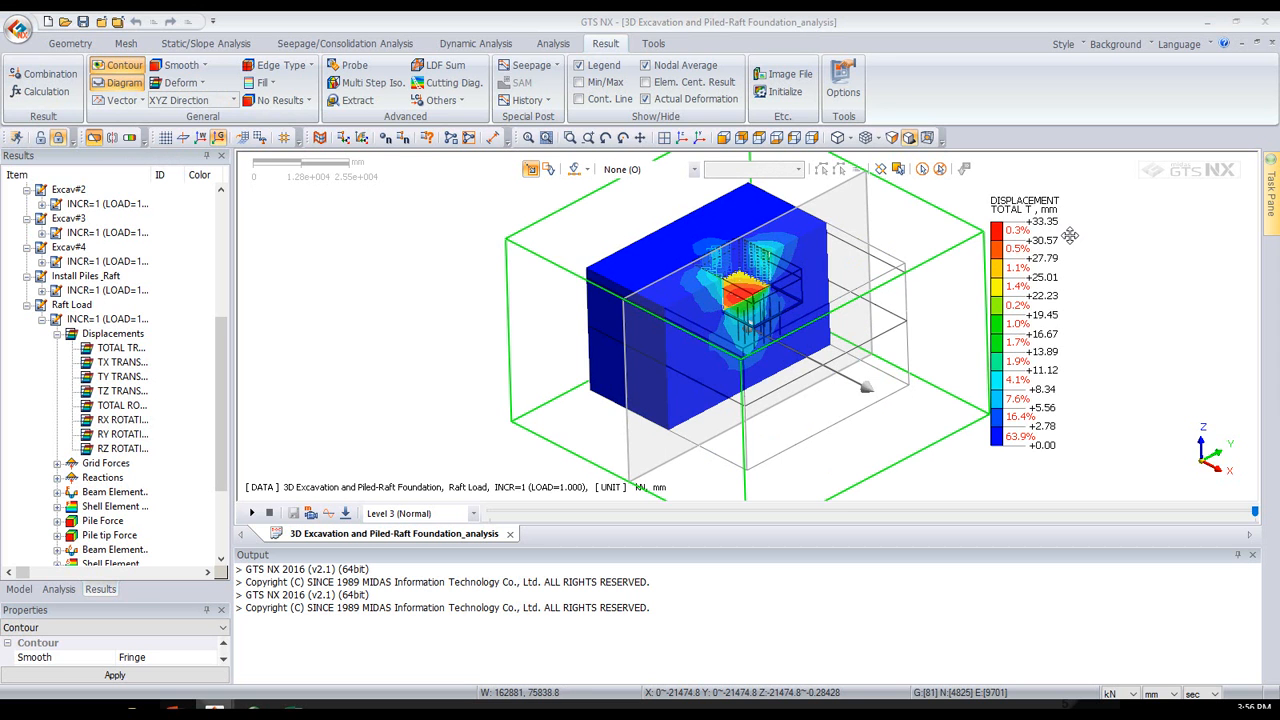
pyautogui.moveTo(891, 174); pyautogui.dragTo(845, 184)
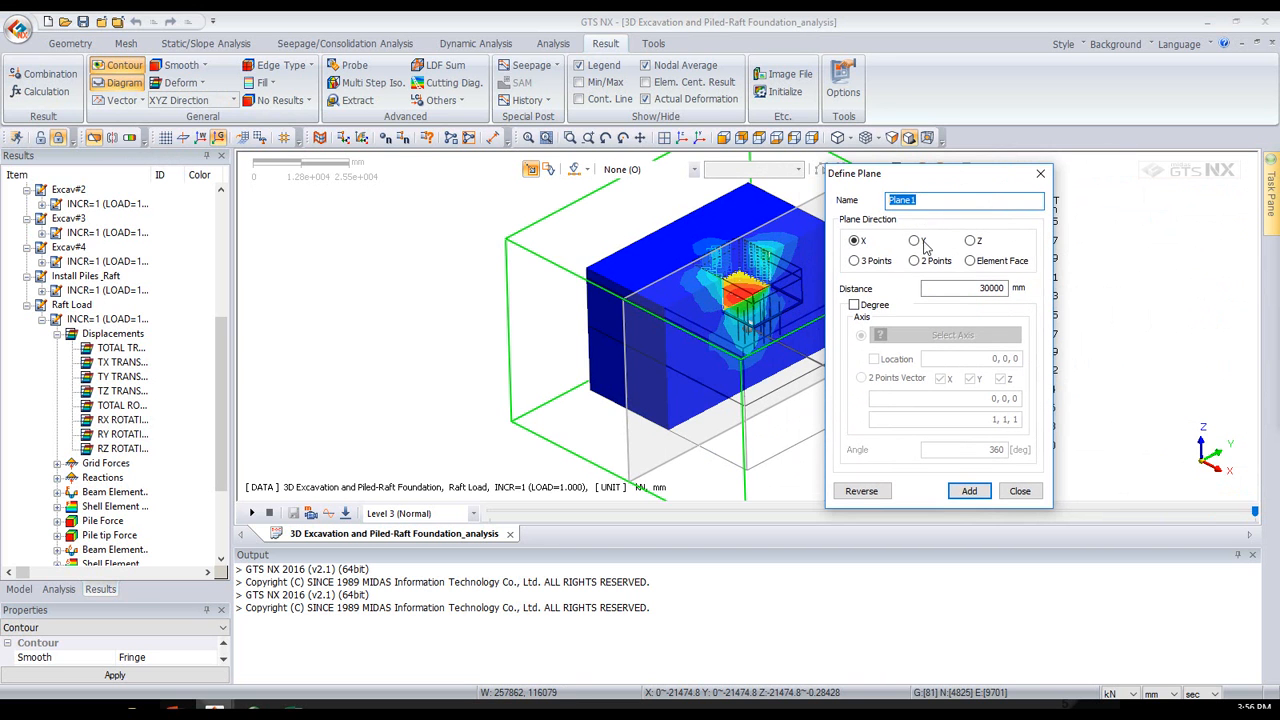
pyautogui.click(968, 491)
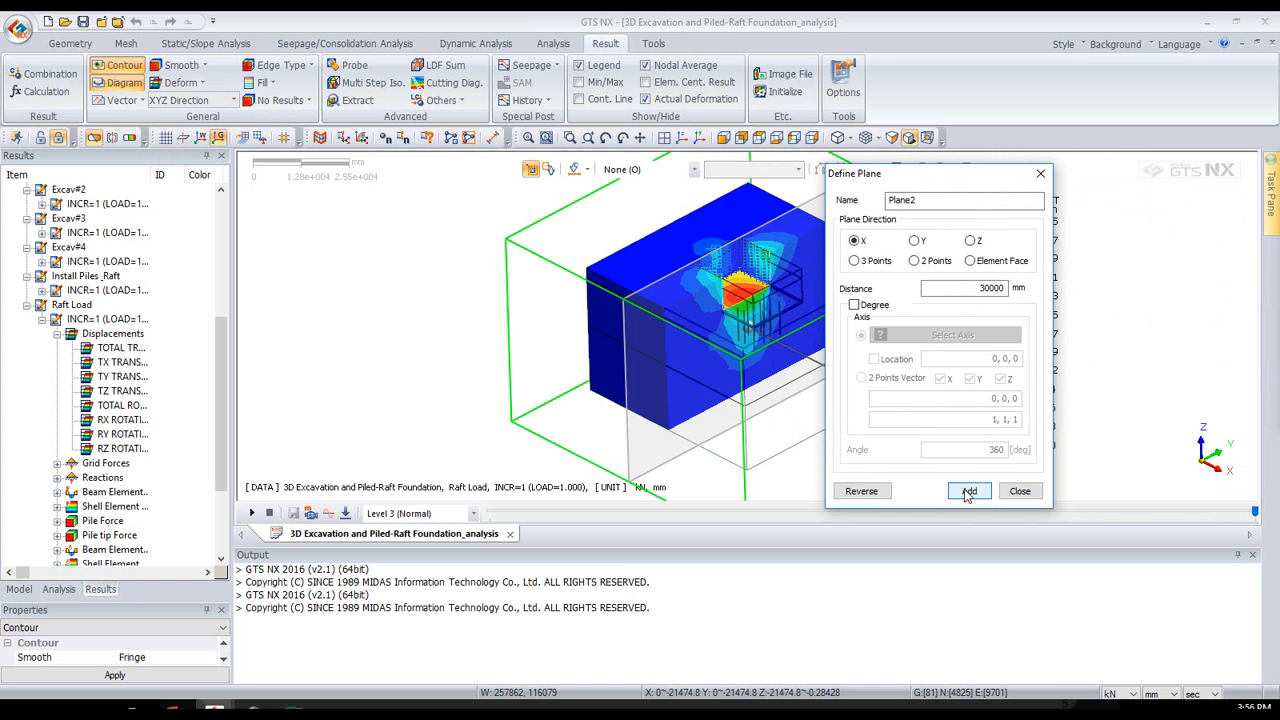
pyautogui.click(915, 241)
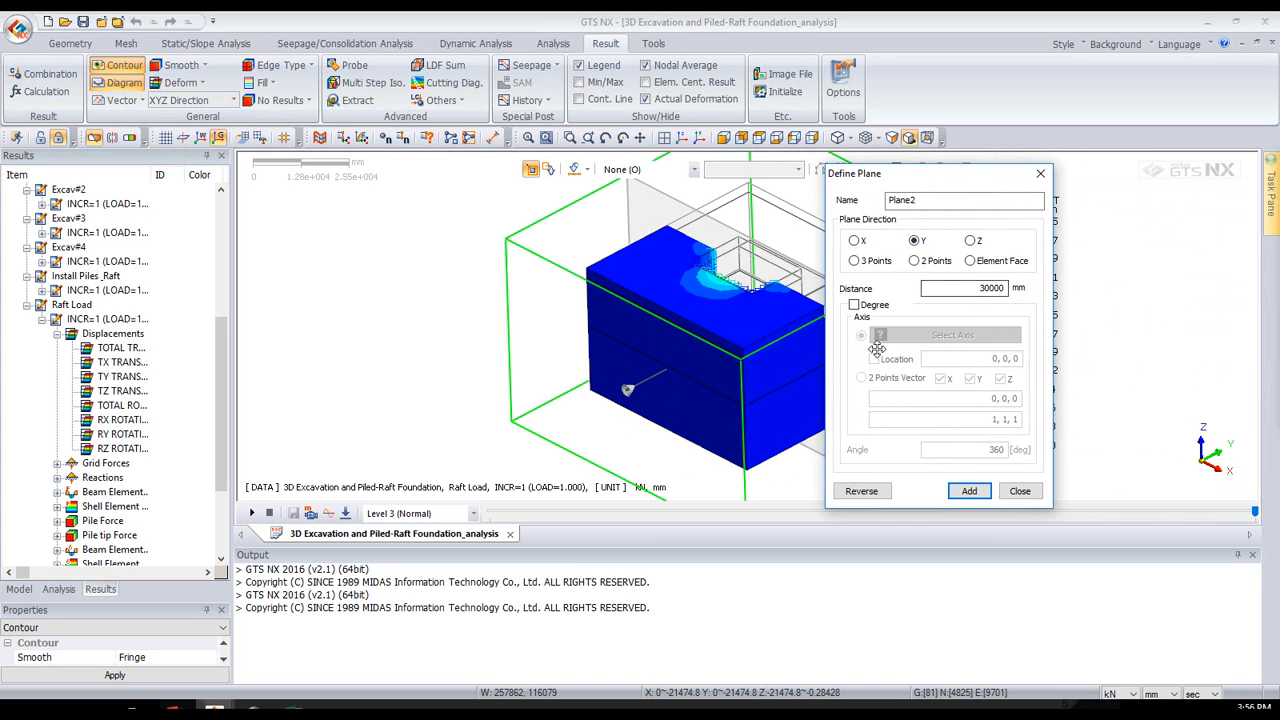
pyautogui.click(863, 491)
pyautogui.click(968, 491)
pyautogui.click(1020, 491)
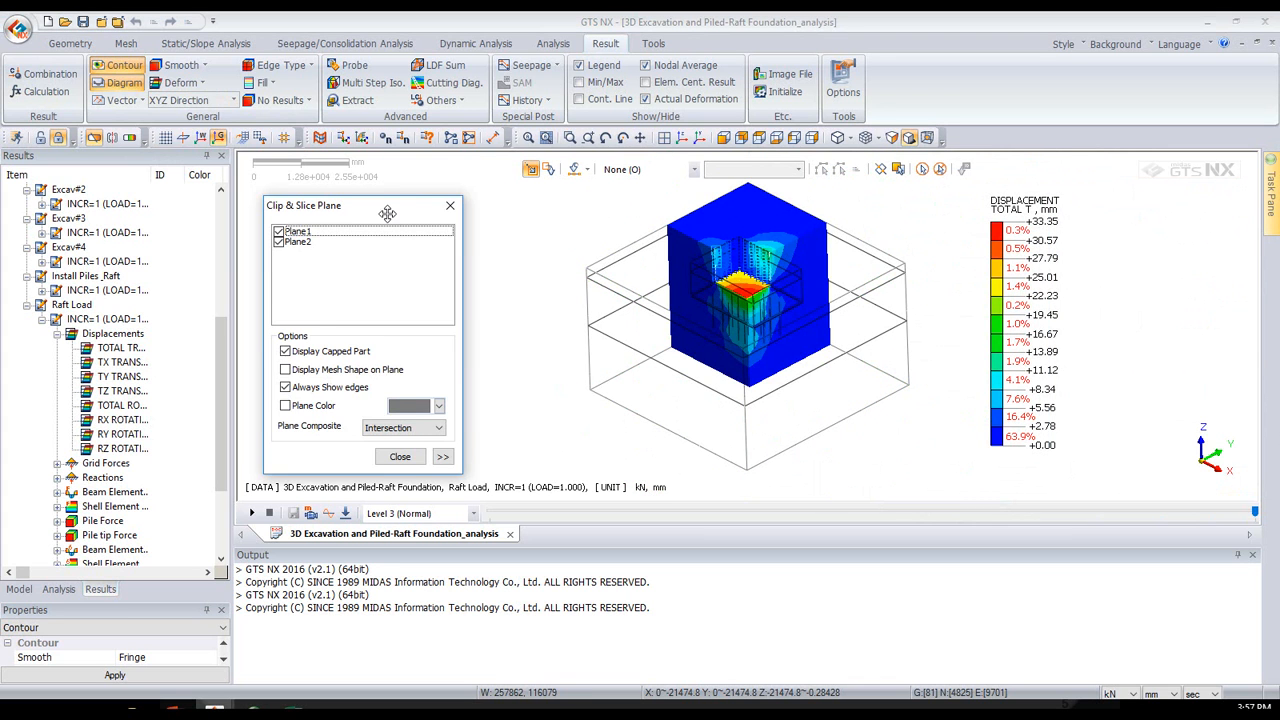
# - Set the plane composite of the two clipping planes to Union and compare the model with clipping off and on
pyautogui.click(458, 418)
pyautogui.click(445, 443)
pyautogui.moveTo(767, 338)
pyautogui.mouseDown(button='middle')
pyautogui.moveTo(768, 293)
pyautogui.moveTo(767, 320)
pyautogui.mouseUp(button='middle')
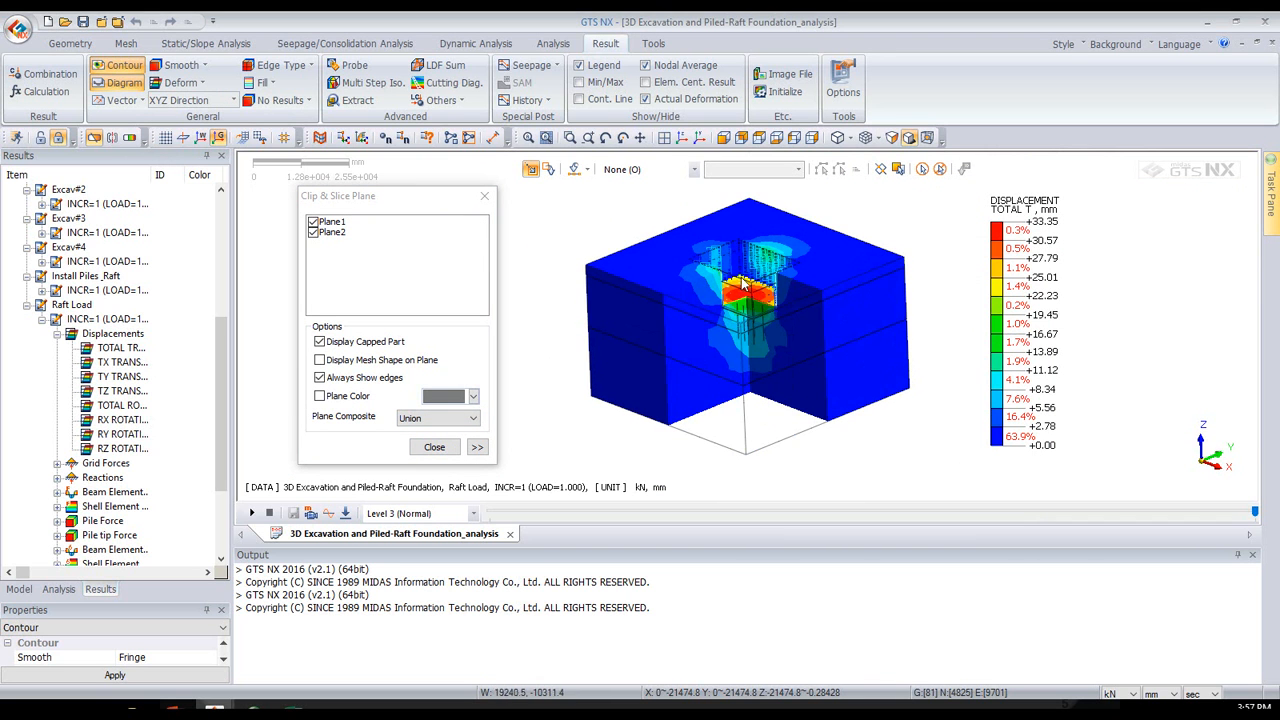
pyautogui.click(434, 448)
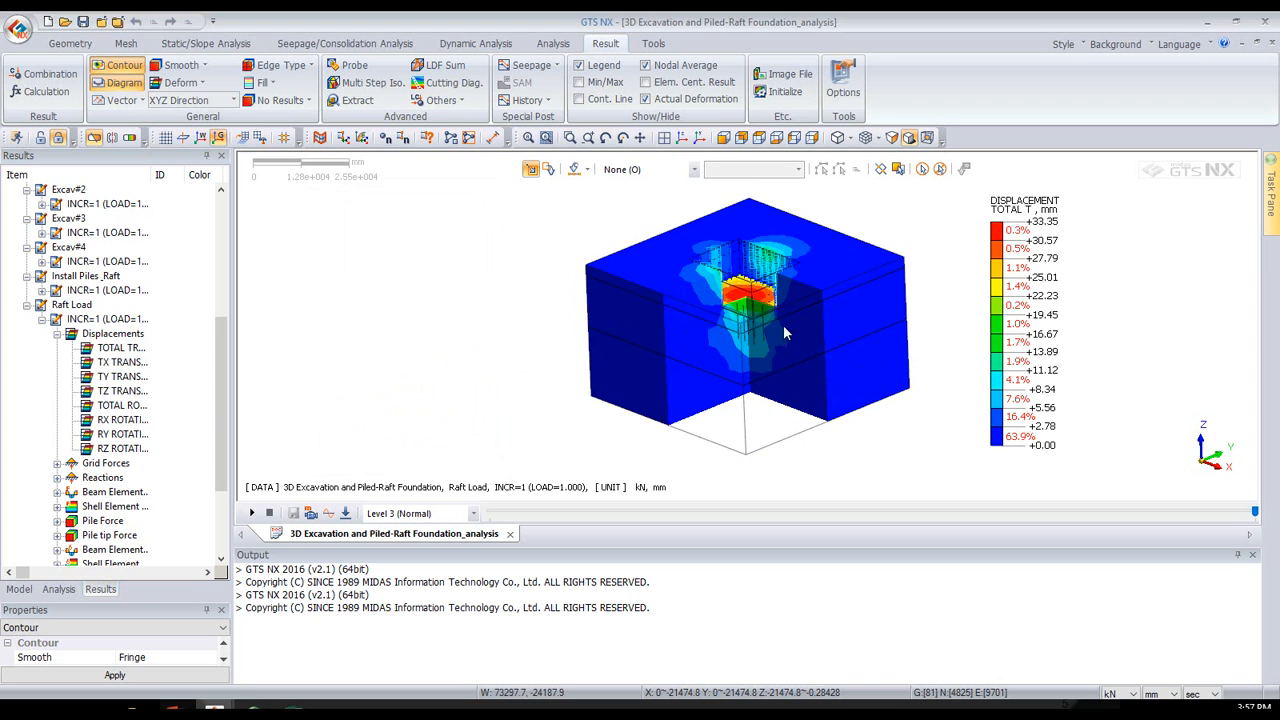
pyautogui.scroll(2, 755, 305)
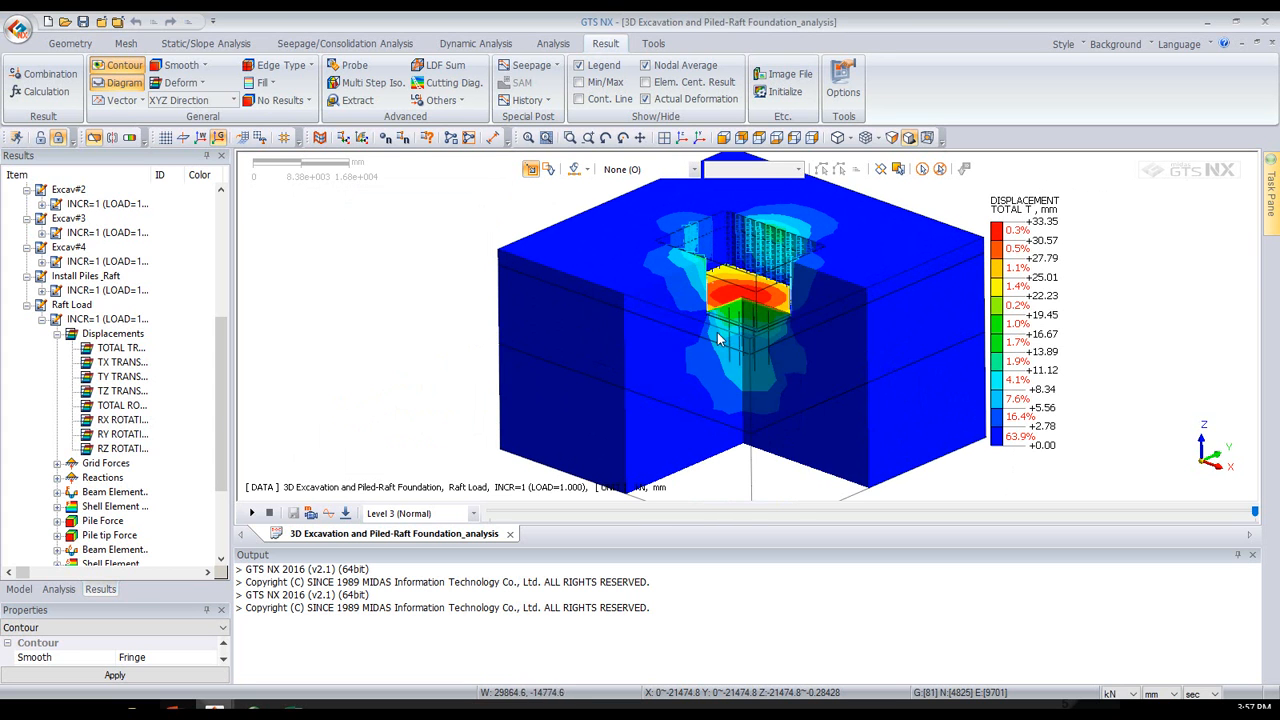
pyautogui.moveTo(718, 330)
pyautogui.mouseDown(button='middle')
pyautogui.moveTo(736, 304)
pyautogui.moveTo(688, 318)
pyautogui.mouseUp(button='middle')
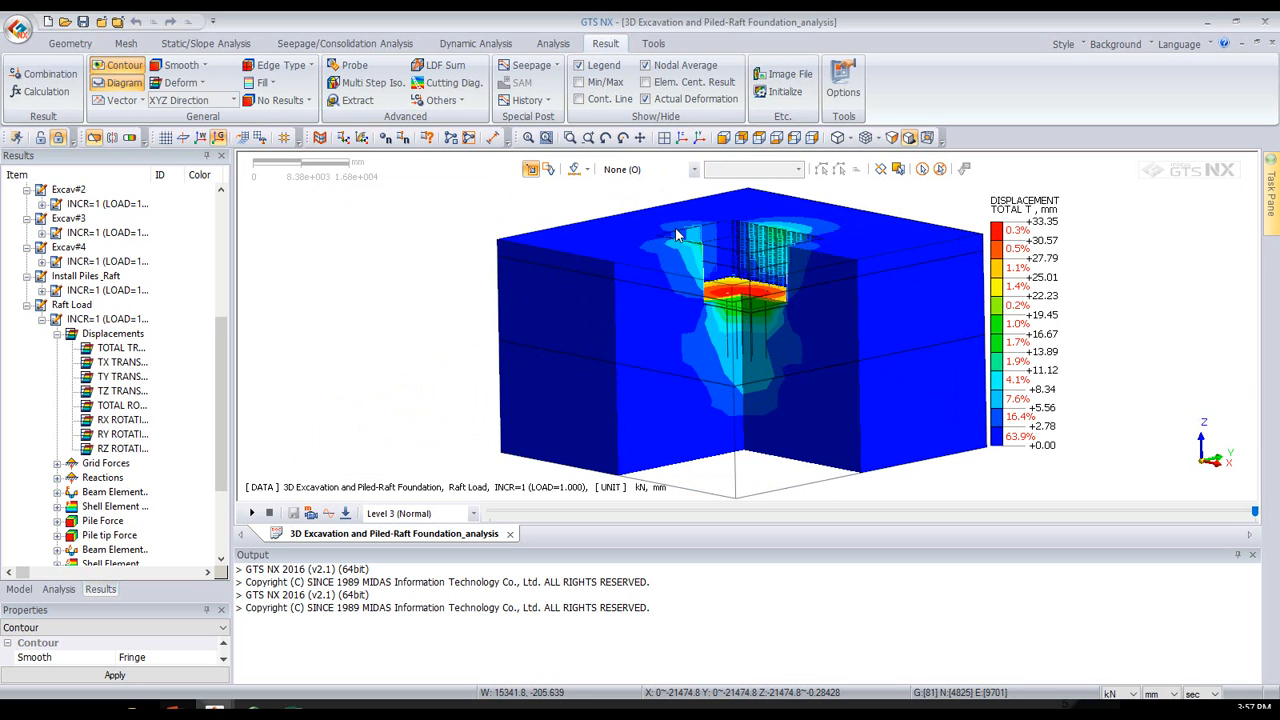
pyautogui.click(95, 139)
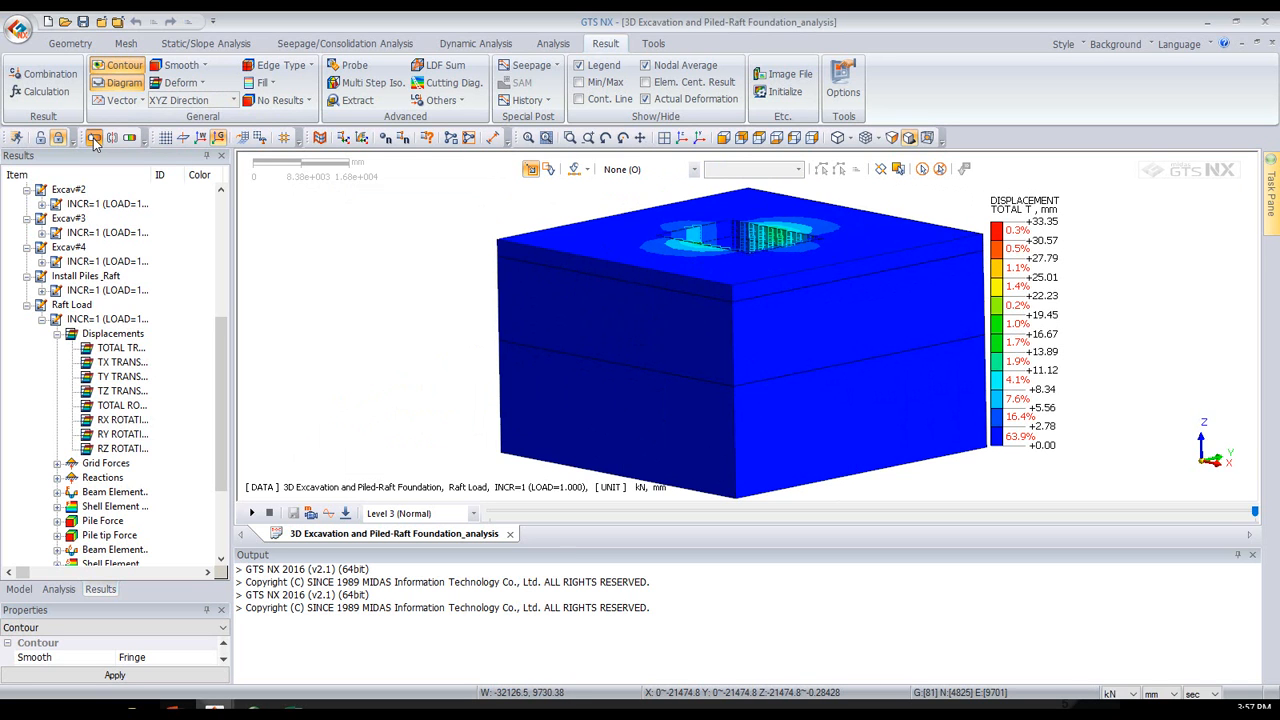
pyautogui.click(95, 139)
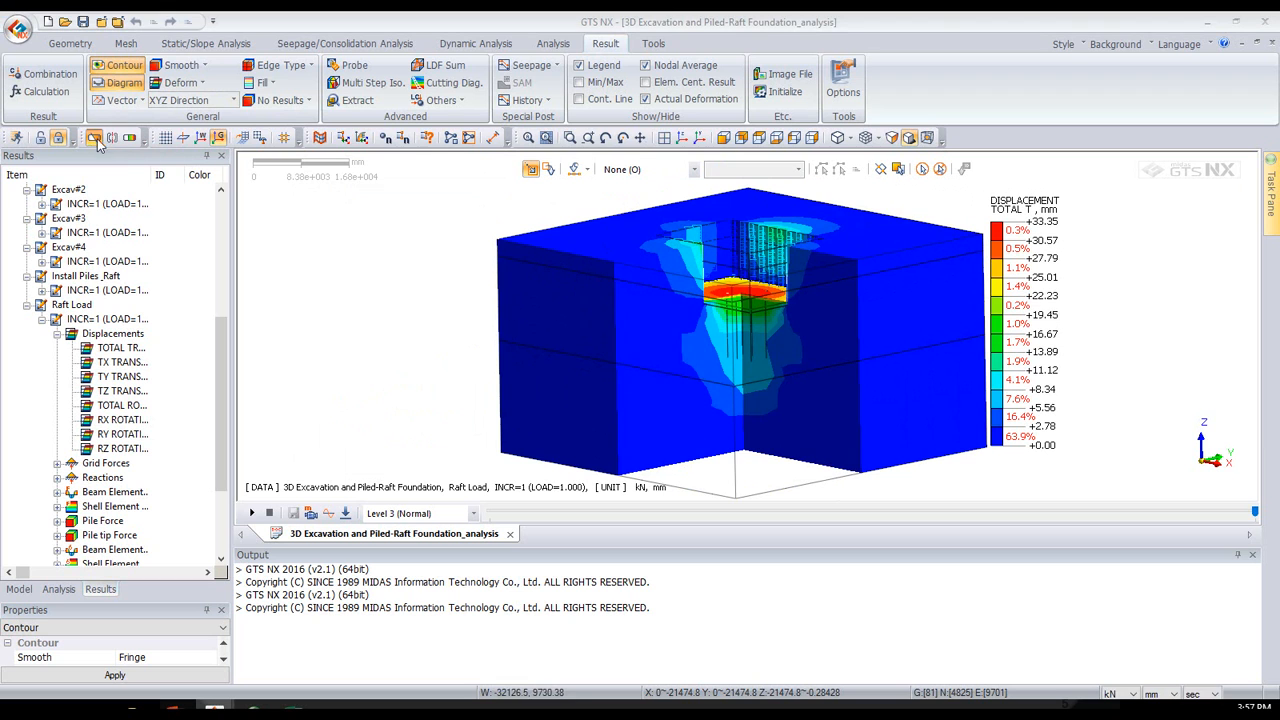
# - Step back through the construction stages and forward to Raft Load to compare the clipped total displacement contours
pyautogui.click(1258, 513)
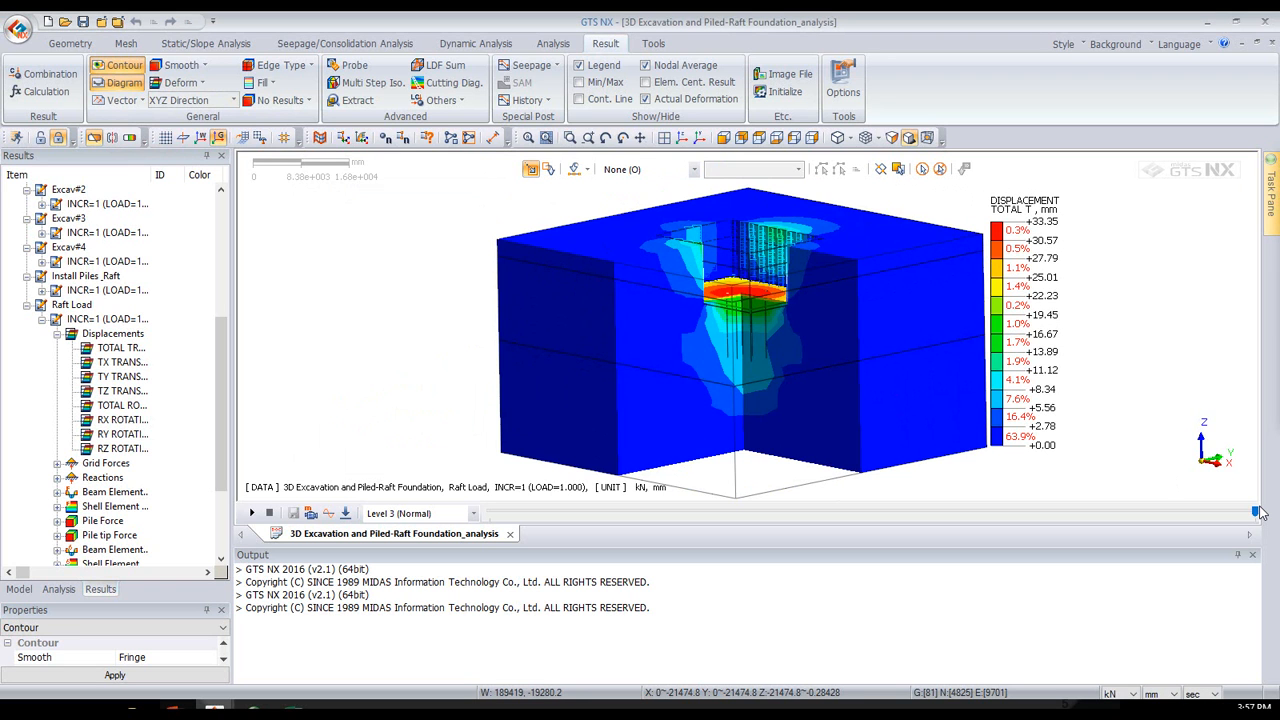
pyautogui.press('Left')
pyautogui.press('Left')
pyautogui.press('Left')
pyautogui.press('Left')
pyautogui.press('Left')
pyautogui.press('Left')
pyautogui.press('Left')
pyautogui.press('Right')
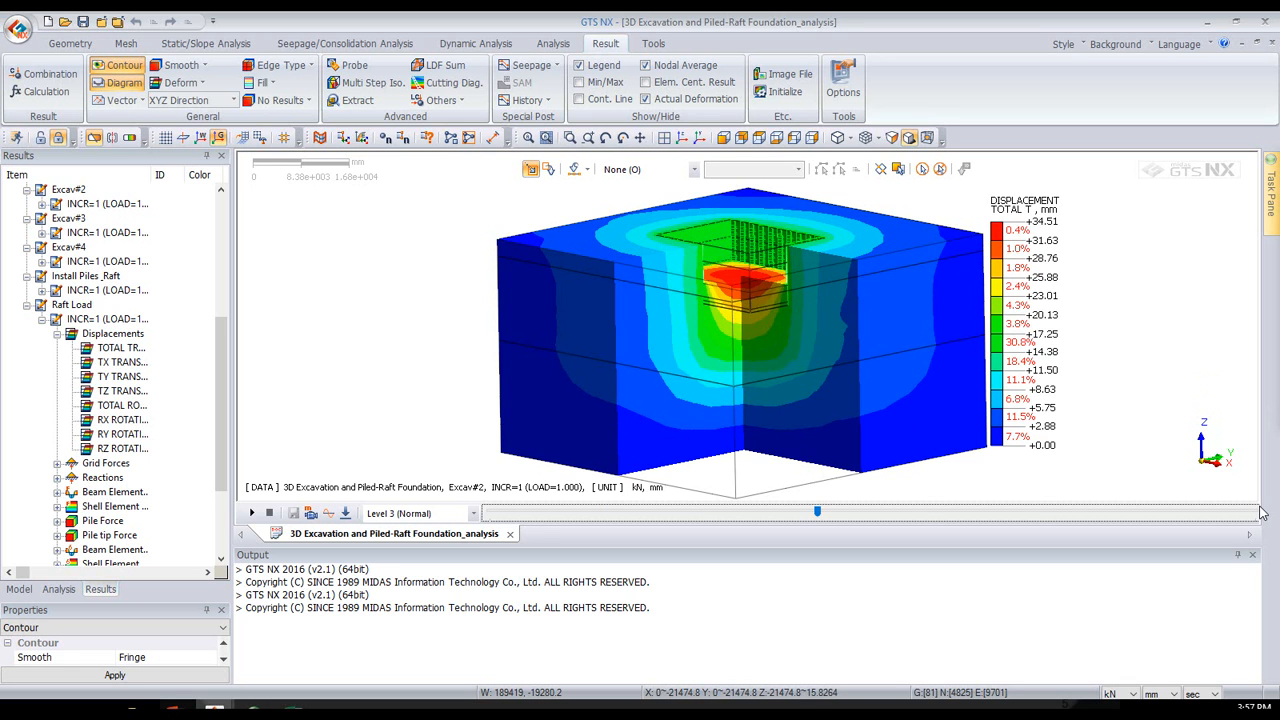
pyautogui.press('Right')
pyautogui.press('Right')
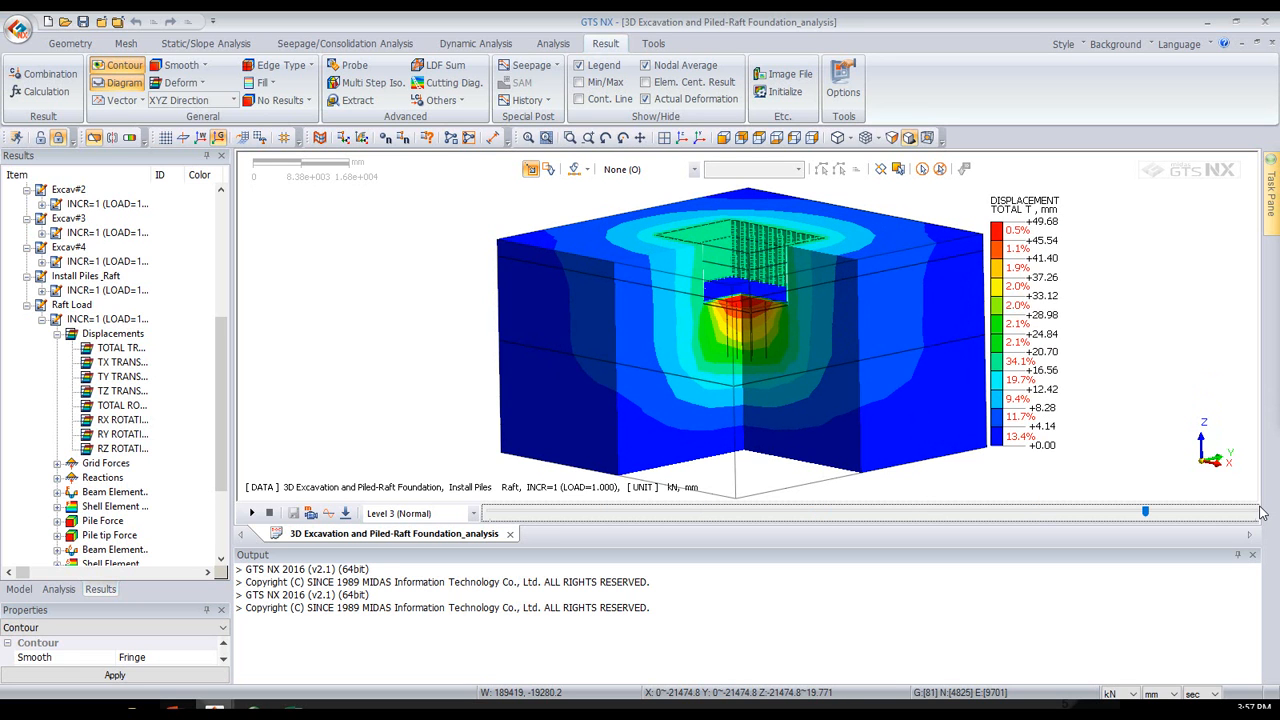
pyautogui.press('Right')
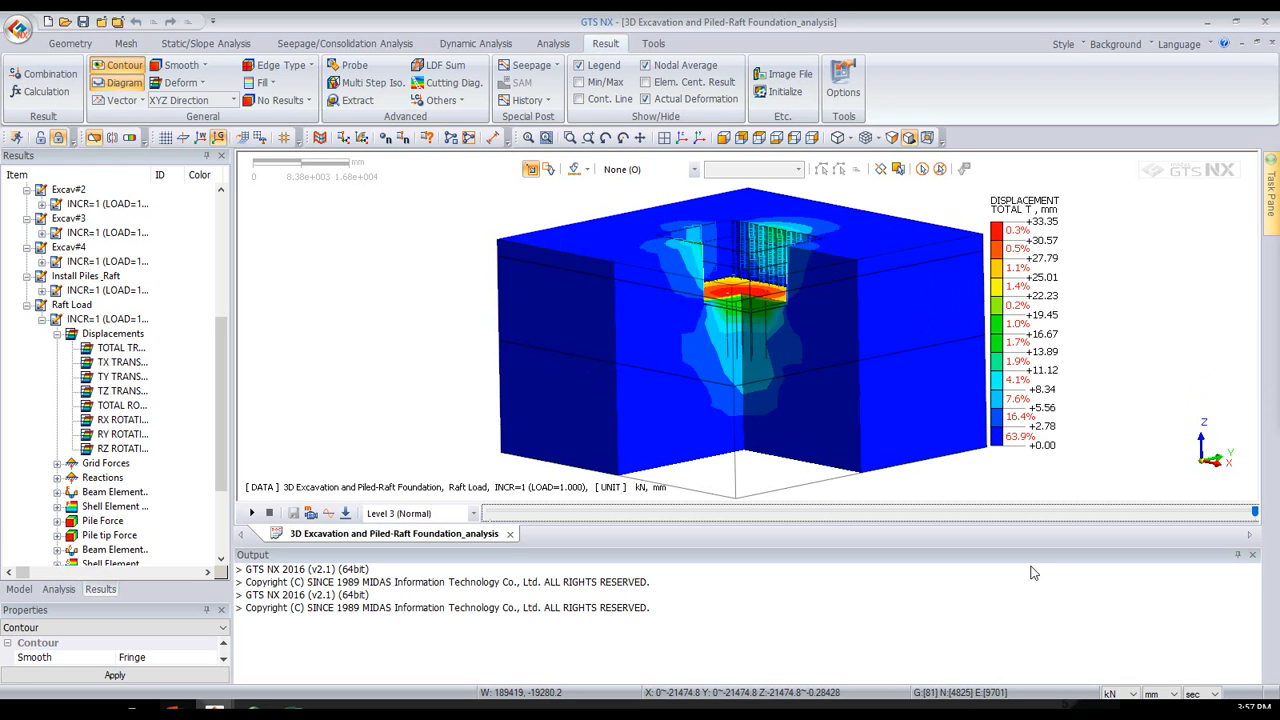
# - Play the animation of the Raft Load total displacement and stop it
pyautogui.click(252, 513)
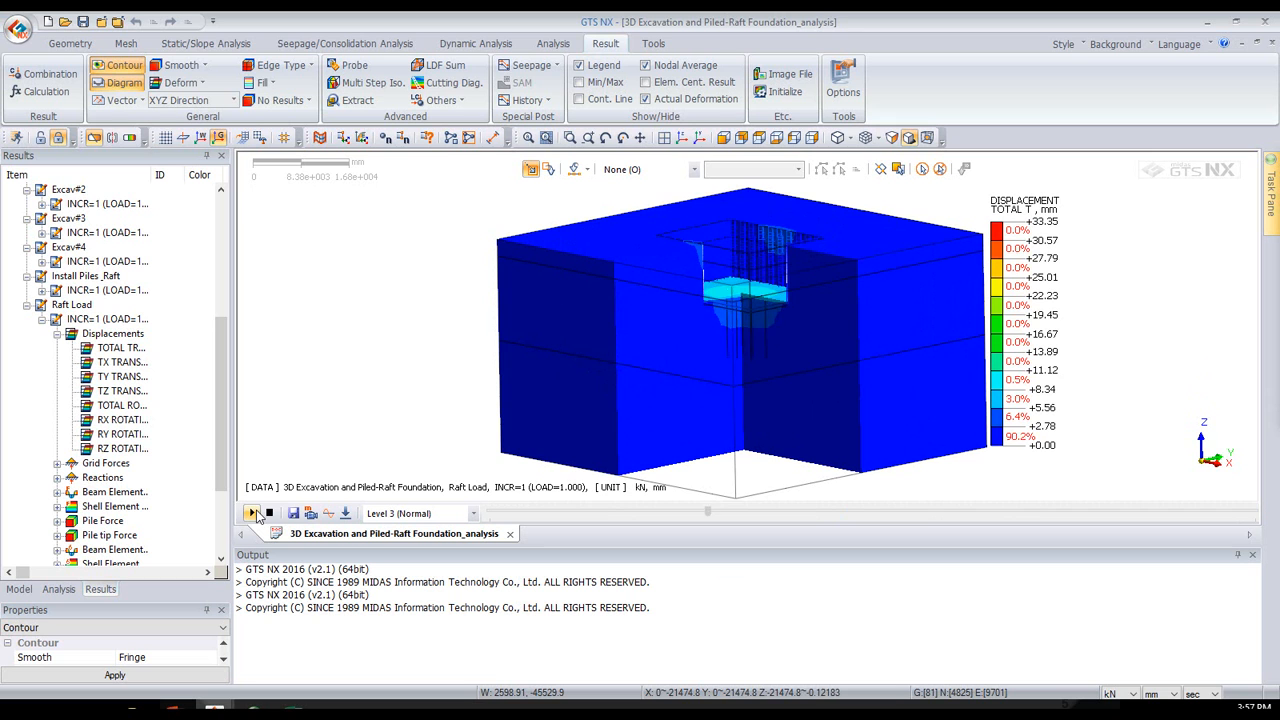
pyautogui.click(270, 513)
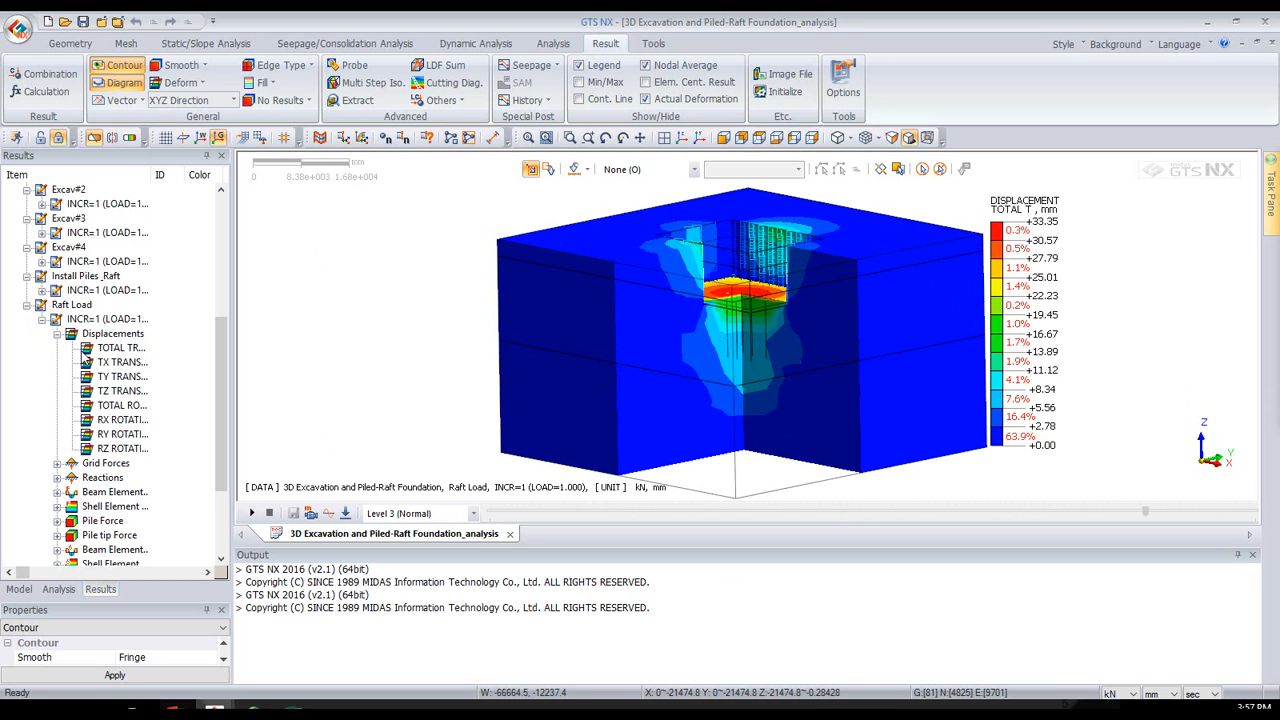
pyautogui.scroll(-1, 86, 358)
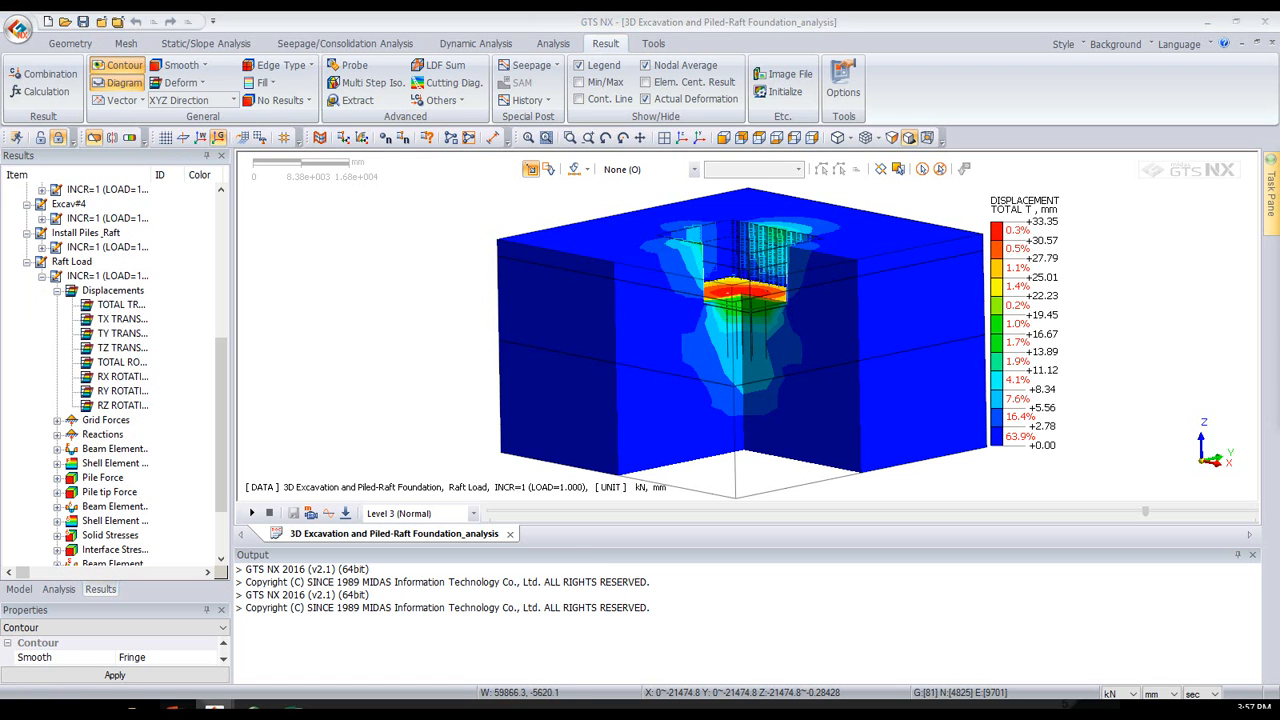
# - Turn off clipping and display the total displacement as a capped upper-part iso surface at 3.335 mm
pyautogui.click(95, 139)
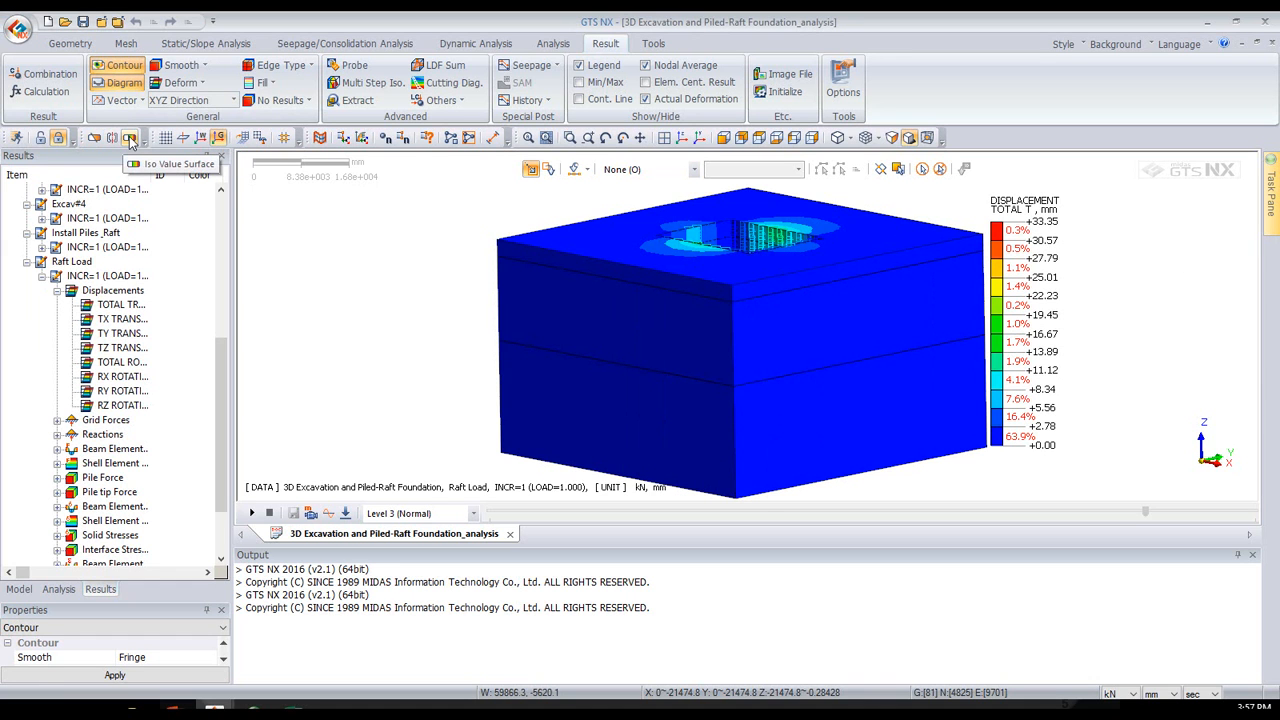
pyautogui.click(130, 140)
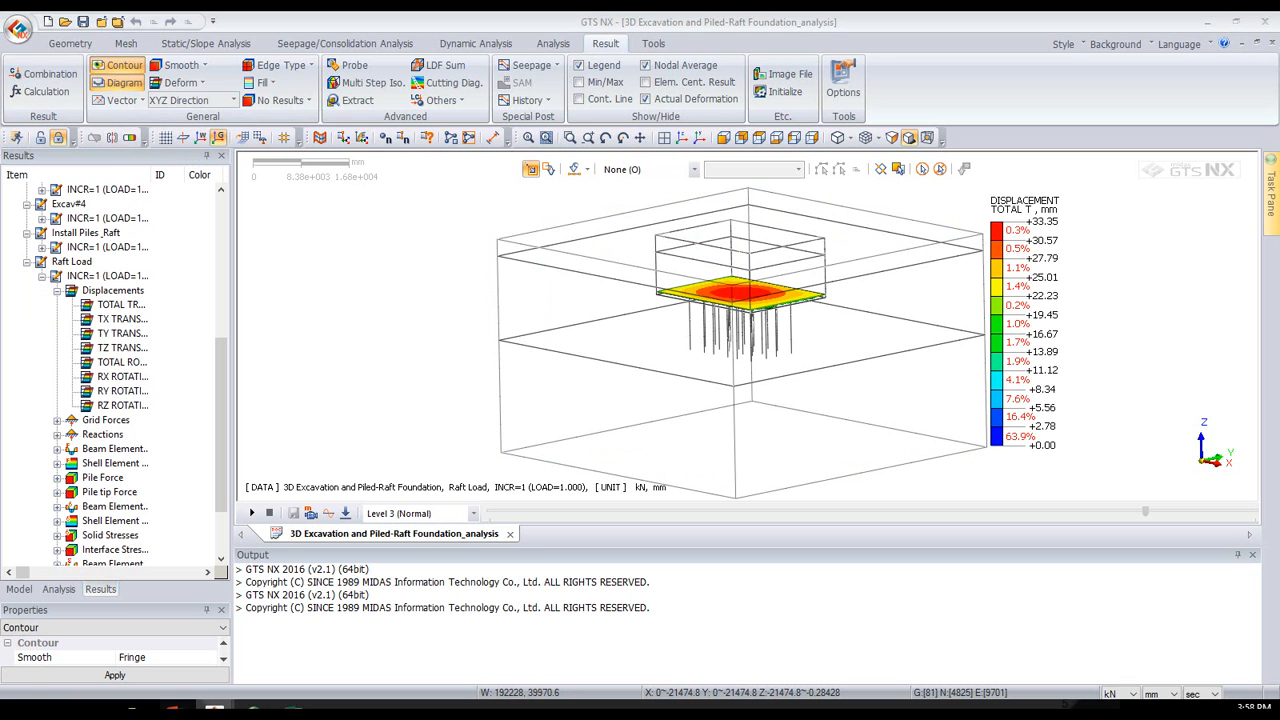
pyautogui.moveTo(1278, 178); pyautogui.dragTo(377, 185)
pyautogui.moveTo(803, 300); pyautogui.dragTo(880, 300, button='middle')
pyautogui.moveTo(335, 226); pyautogui.dragTo(296, 232)
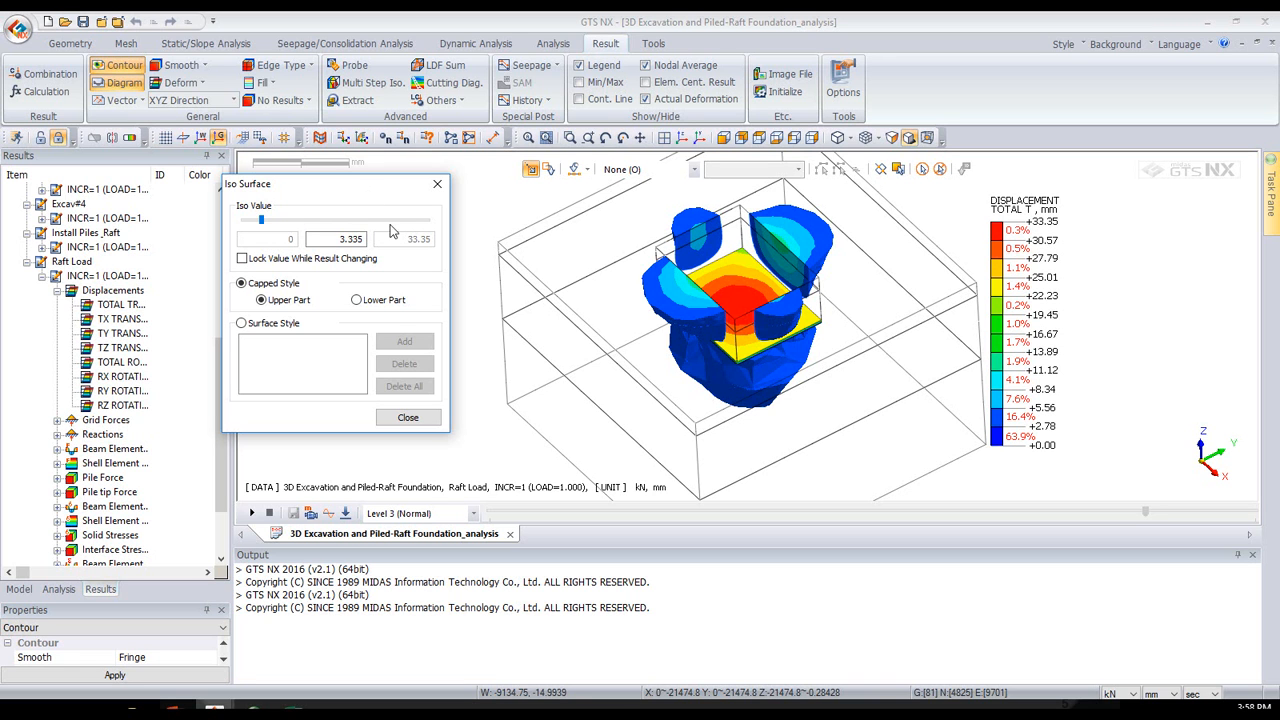
# - Raise the iso value to 3.835 mm, inspect the displaced soil zone below the raft, and close the iso surface settings
pyautogui.click(700, 358)
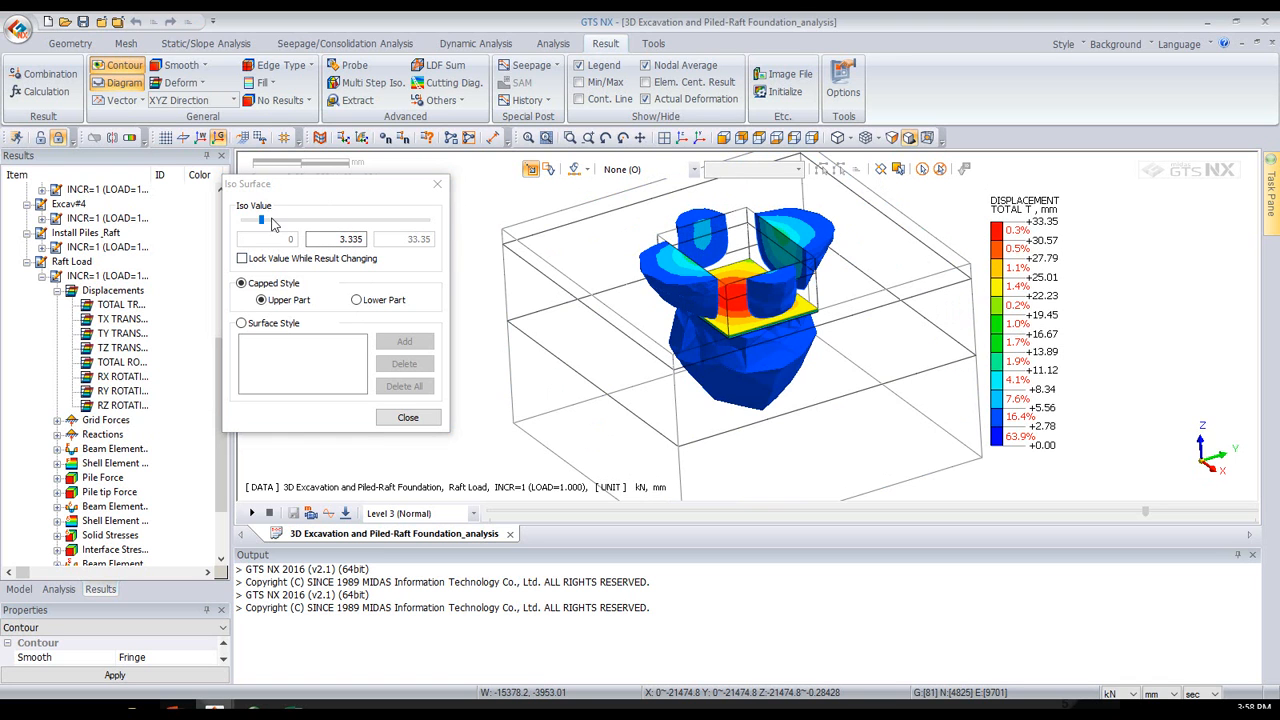
pyautogui.moveTo(264, 224)
pyautogui.mouseDown()
pyautogui.moveTo(274, 228)
pyautogui.moveTo(263, 226)
pyautogui.mouseUp()
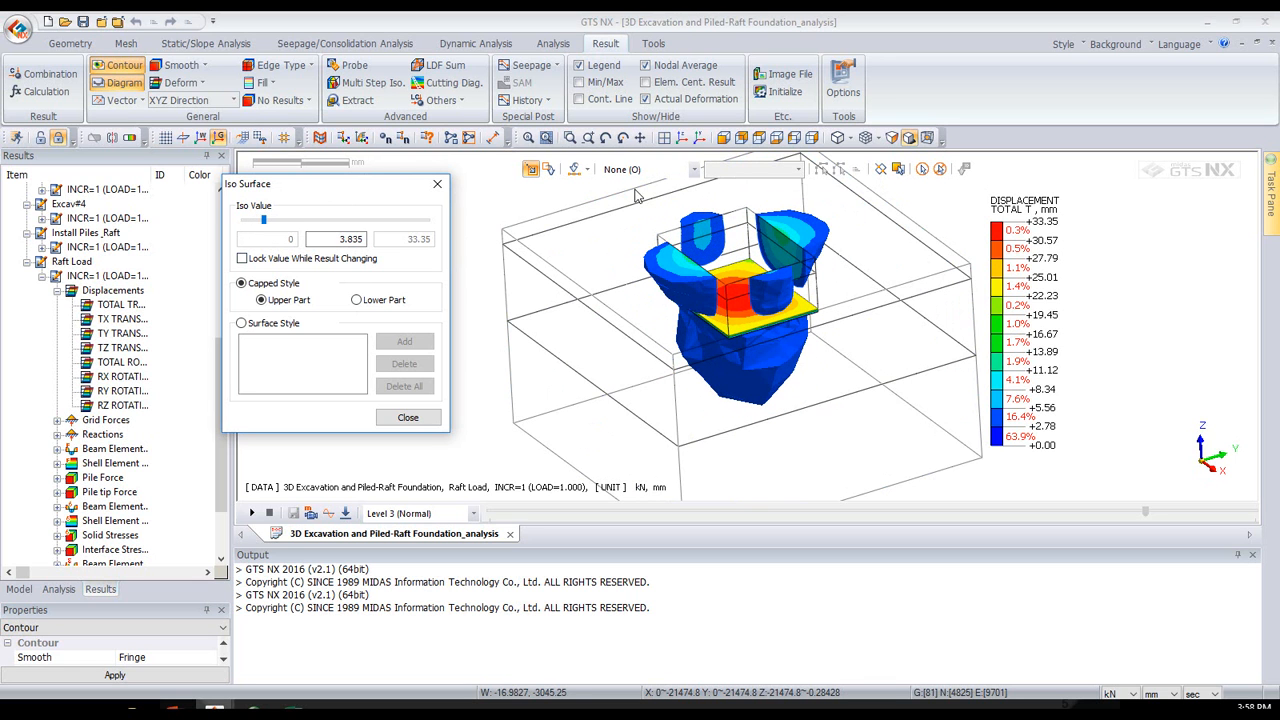
pyautogui.moveTo(660, 353); pyautogui.dragTo(815, 268, button='middle')
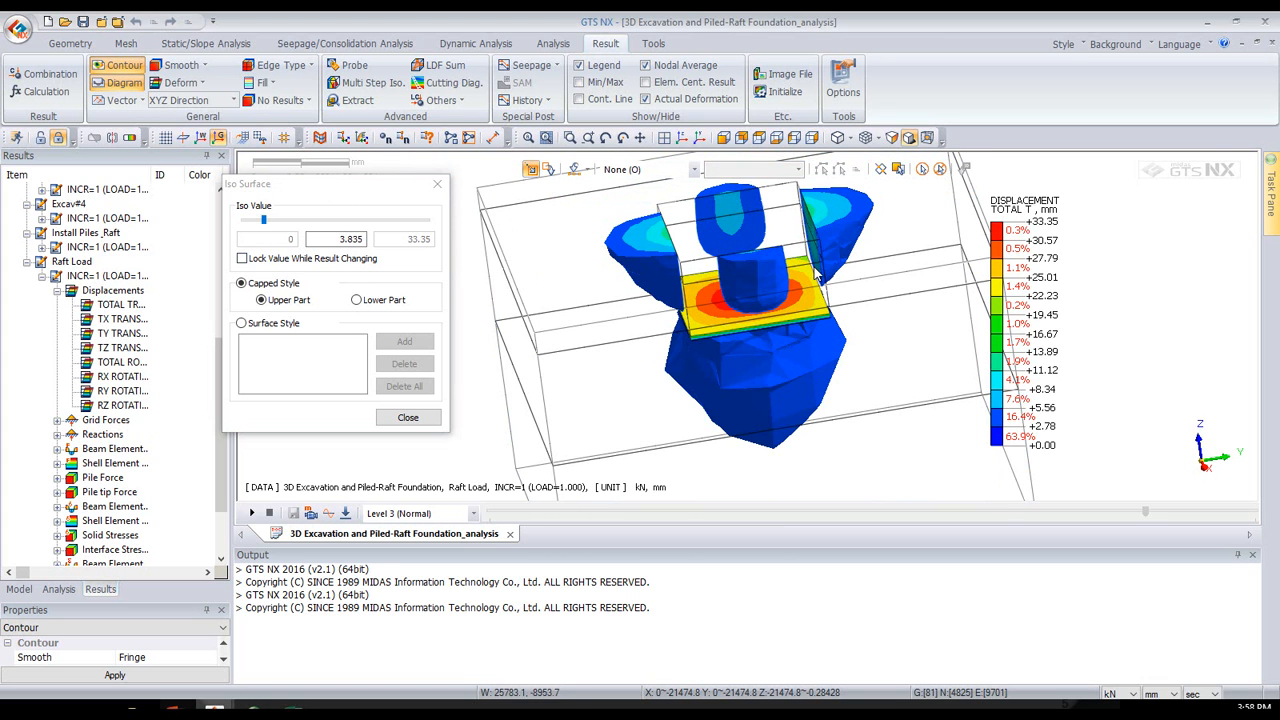
pyautogui.click(408, 420)
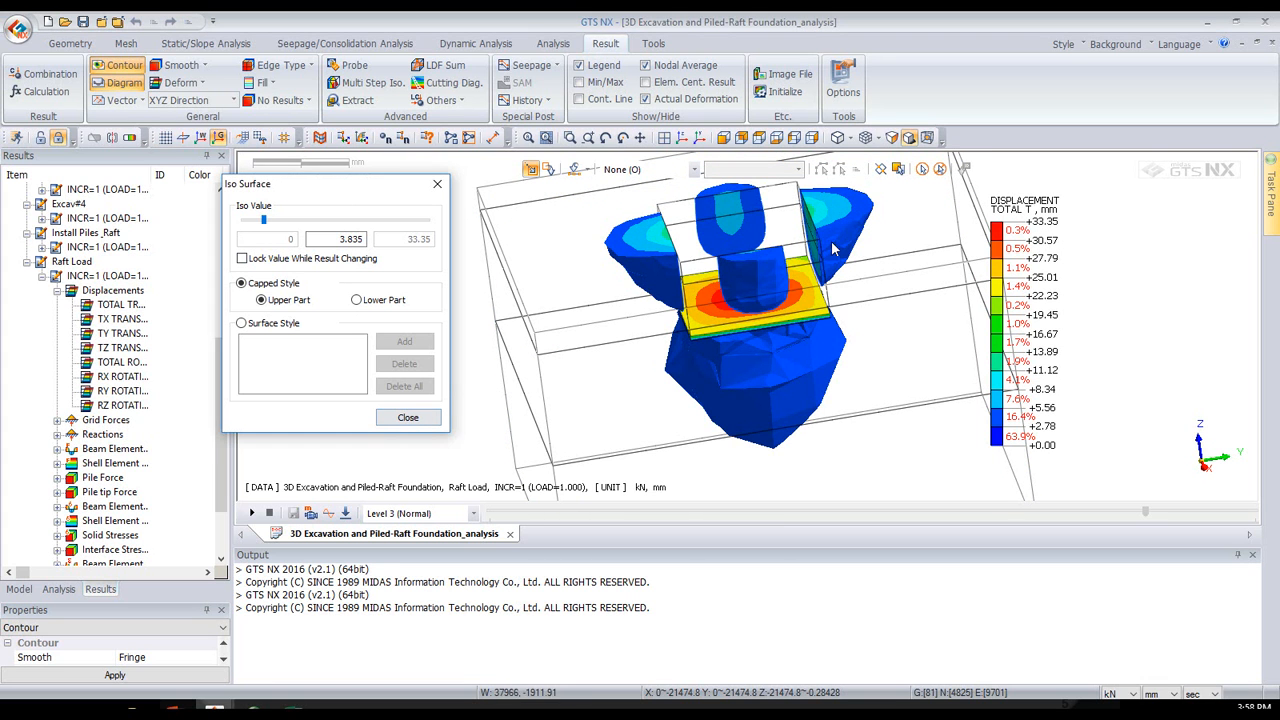
pyautogui.click(408, 418)
# - Move the displacement legend away from the model and apply Auto-Range to its contour values
pyautogui.scroll(-3, 898, 325)
pyautogui.moveTo(762, 313); pyautogui.dragTo(864, 307, button='middle')
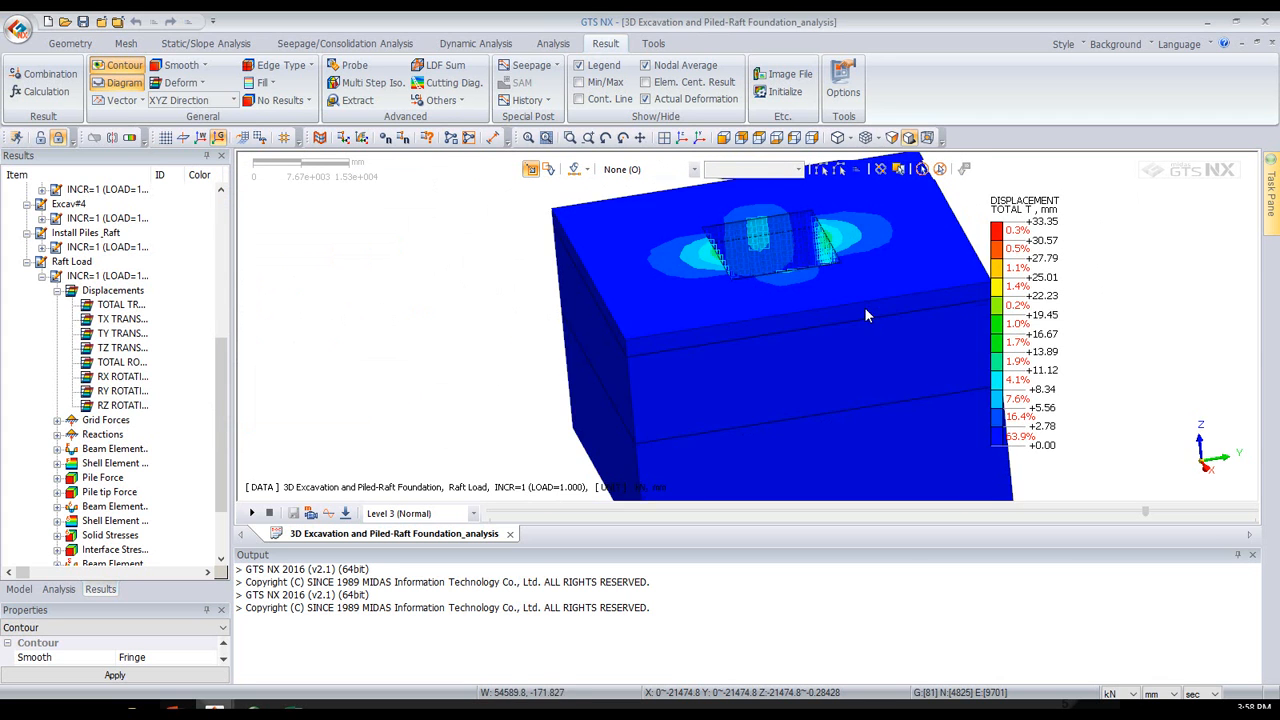
pyautogui.moveTo(1018, 221); pyautogui.dragTo(1084, 215)
pyautogui.rightClick(1084, 215)
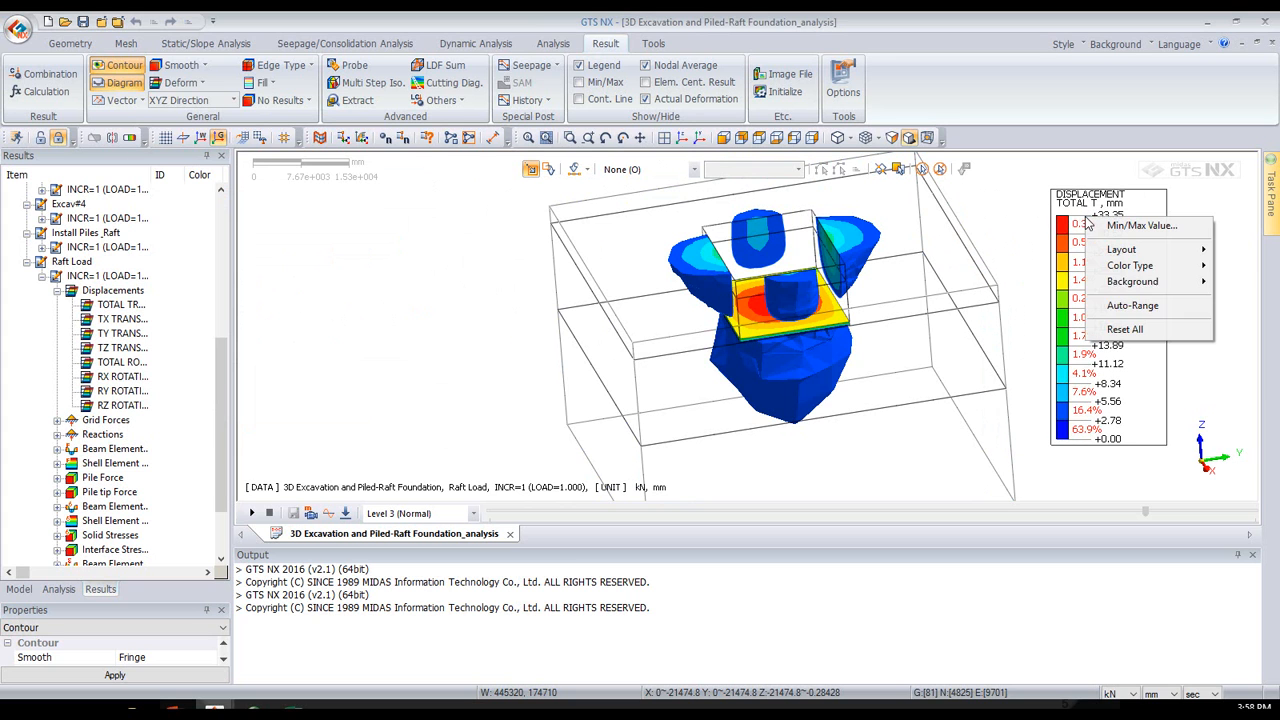
pyautogui.click(1127, 306)
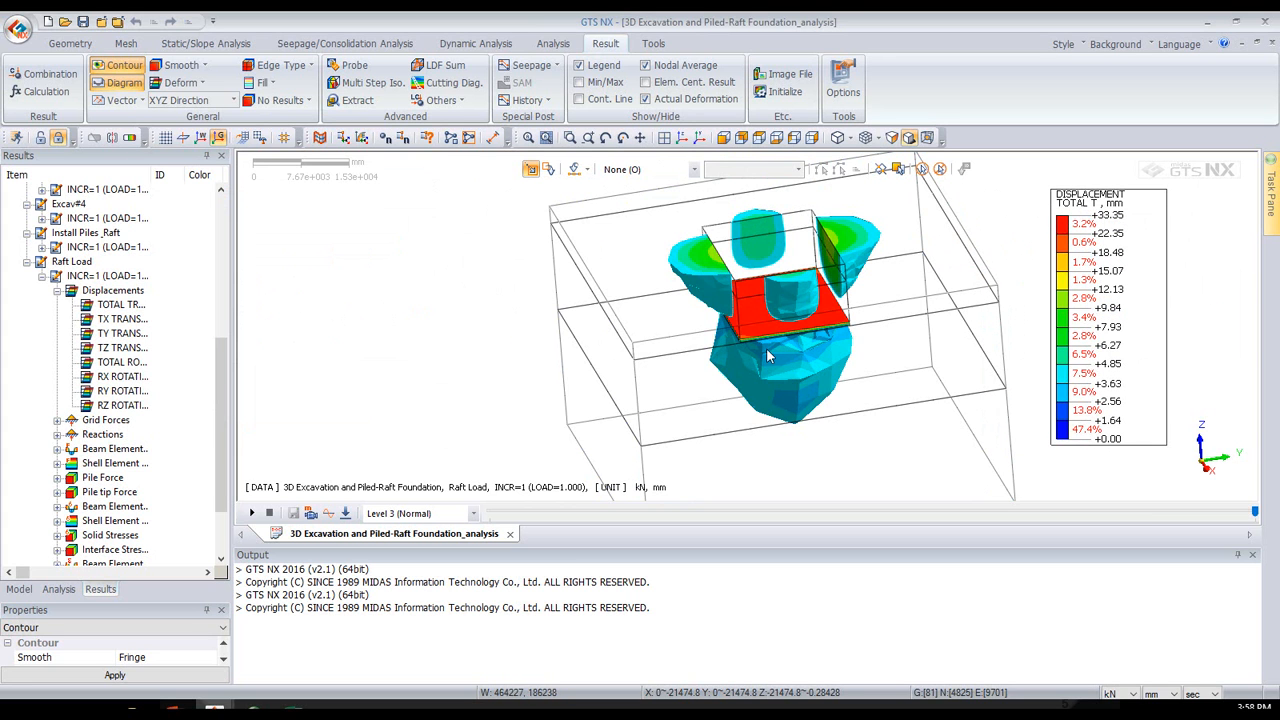
pyautogui.moveTo(803, 381); pyautogui.dragTo(796, 368, button='middle')
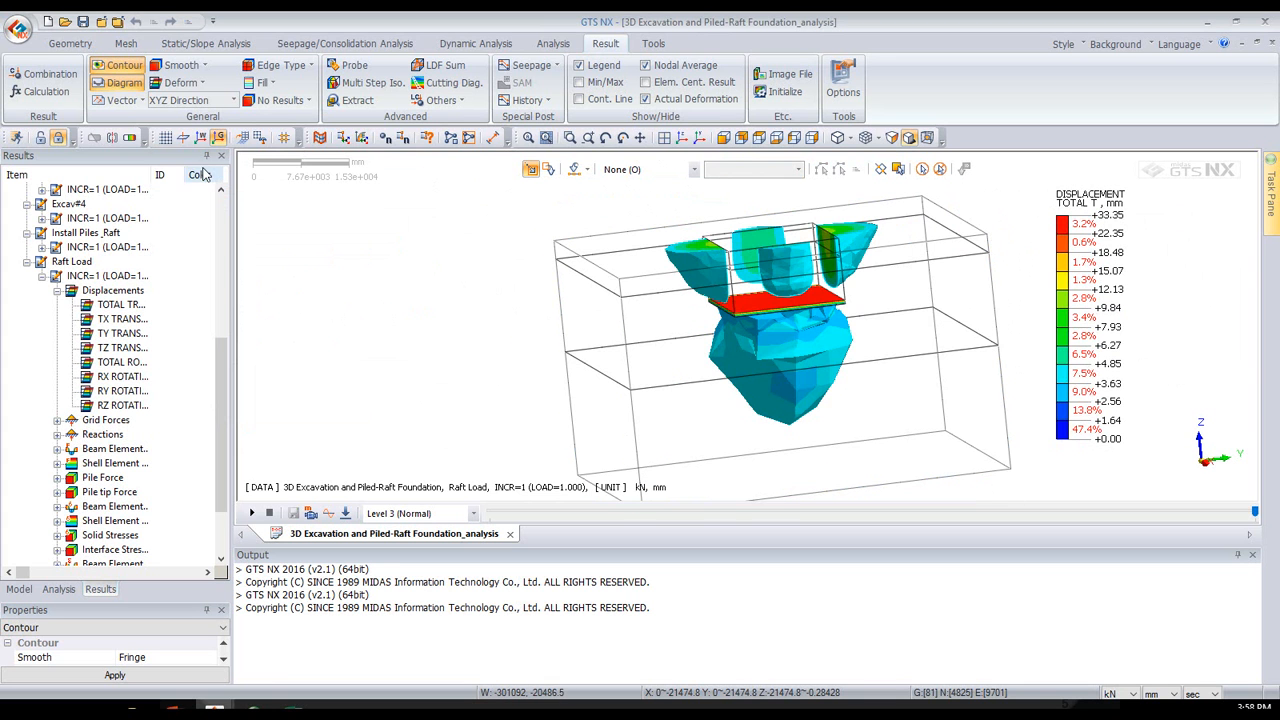
# - Turn off the iso surface and reactivate the clipping planes to show the cut through the raft and piles
pyautogui.click(131, 139)
pyautogui.moveTo(588, 262)
pyautogui.mouseDown(button='middle')
pyautogui.moveTo(628, 310)
pyautogui.moveTo(628, 276)
pyautogui.moveTo(585, 257)
pyautogui.mouseUp(button='middle')
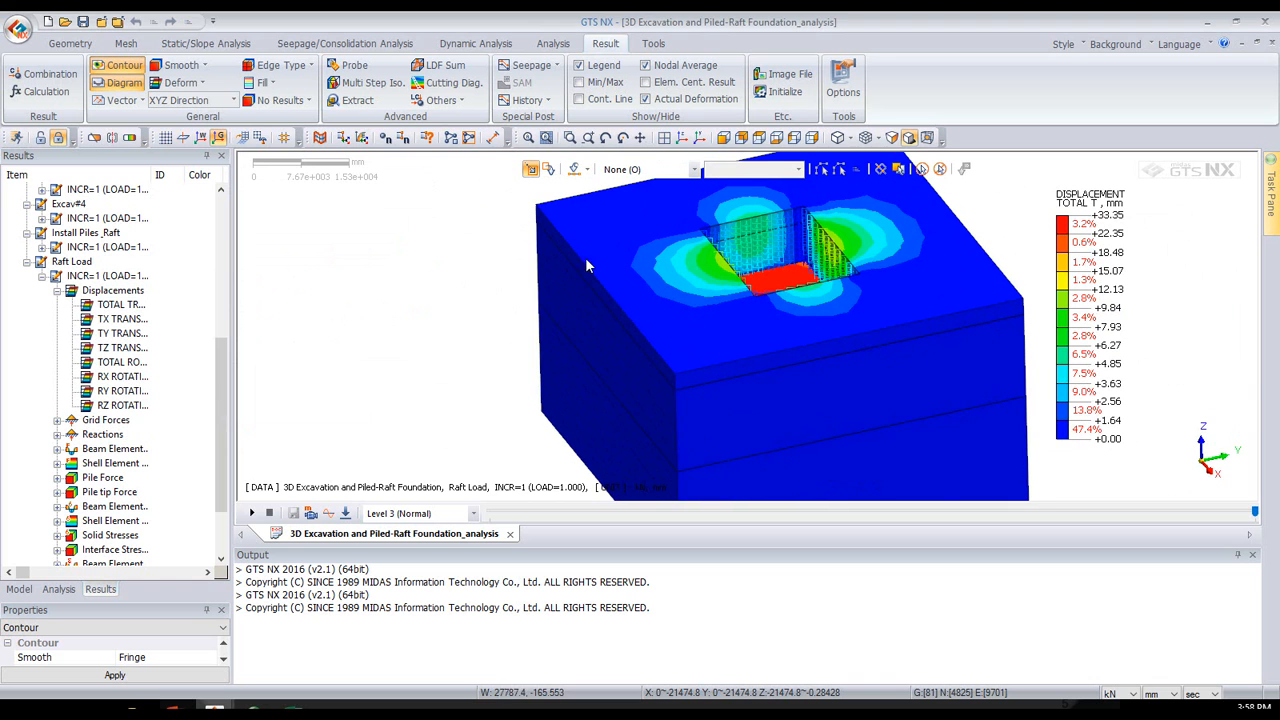
pyautogui.click(94, 138)
pyautogui.moveTo(978, 411); pyautogui.dragTo(666, 226, button='middle')
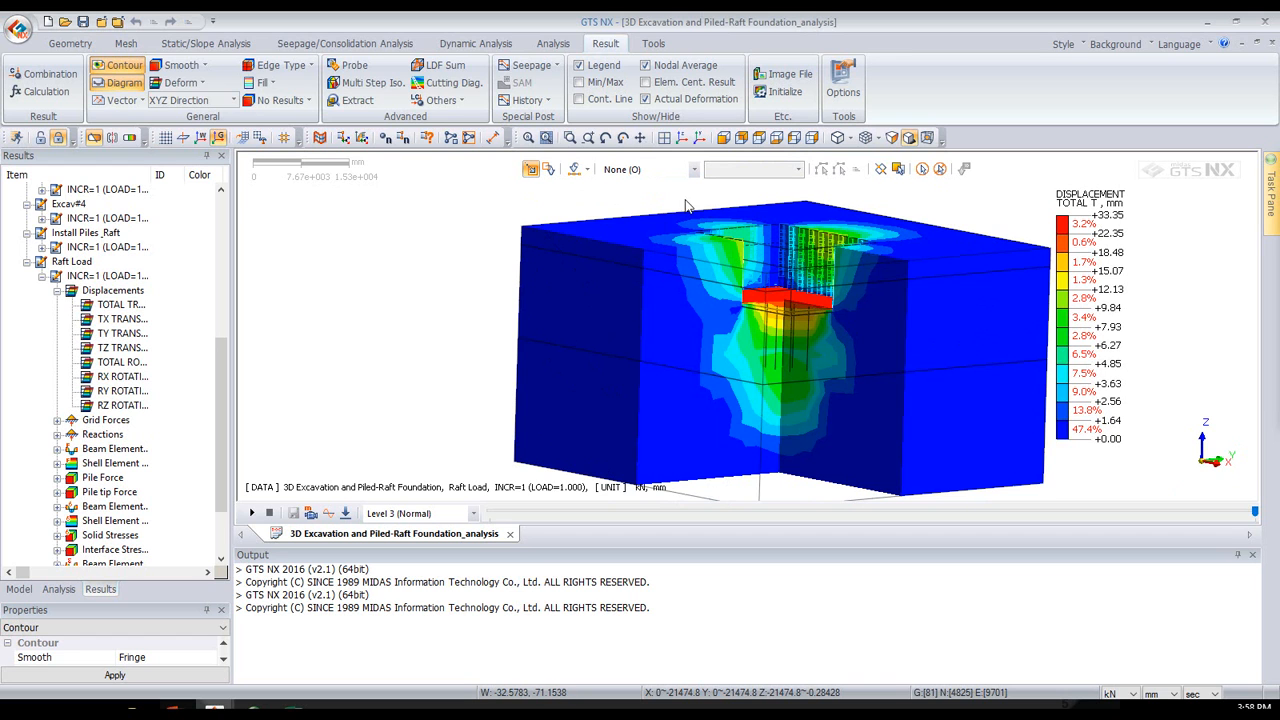
# - Change the displacement contour's smoothing to Continuous
pyautogui.click(199, 70)
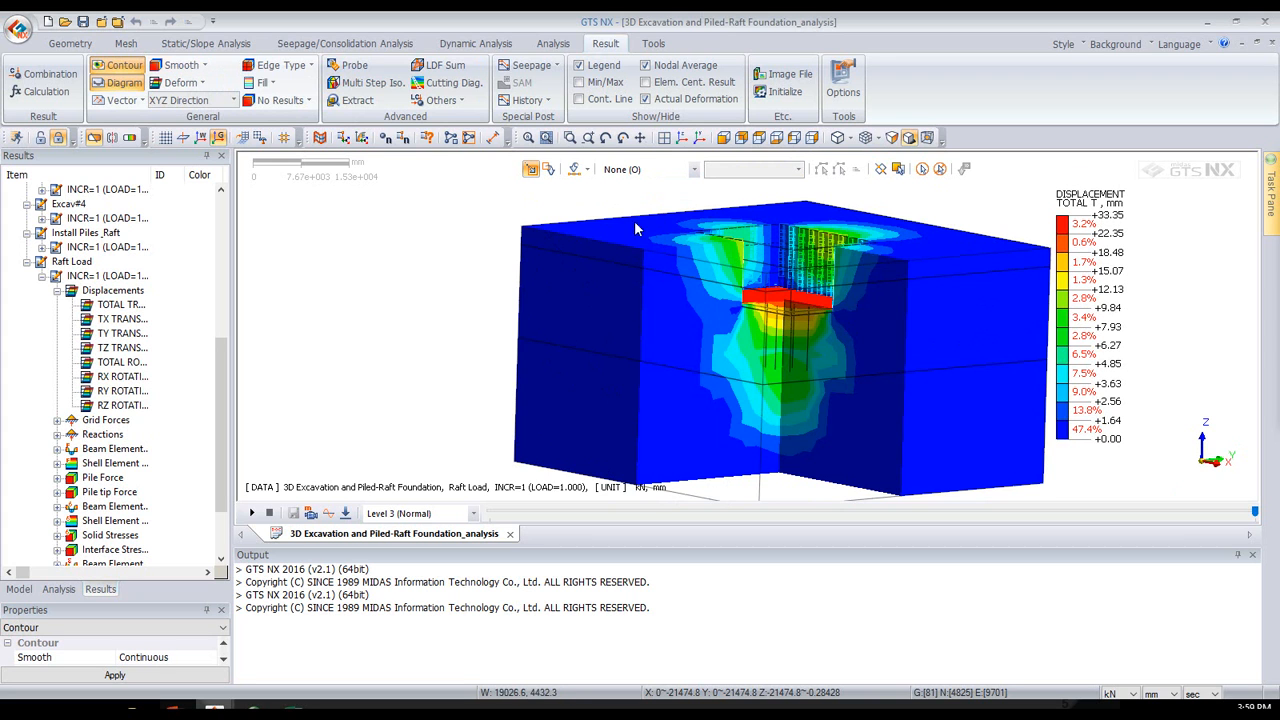
pyautogui.click(197, 84)
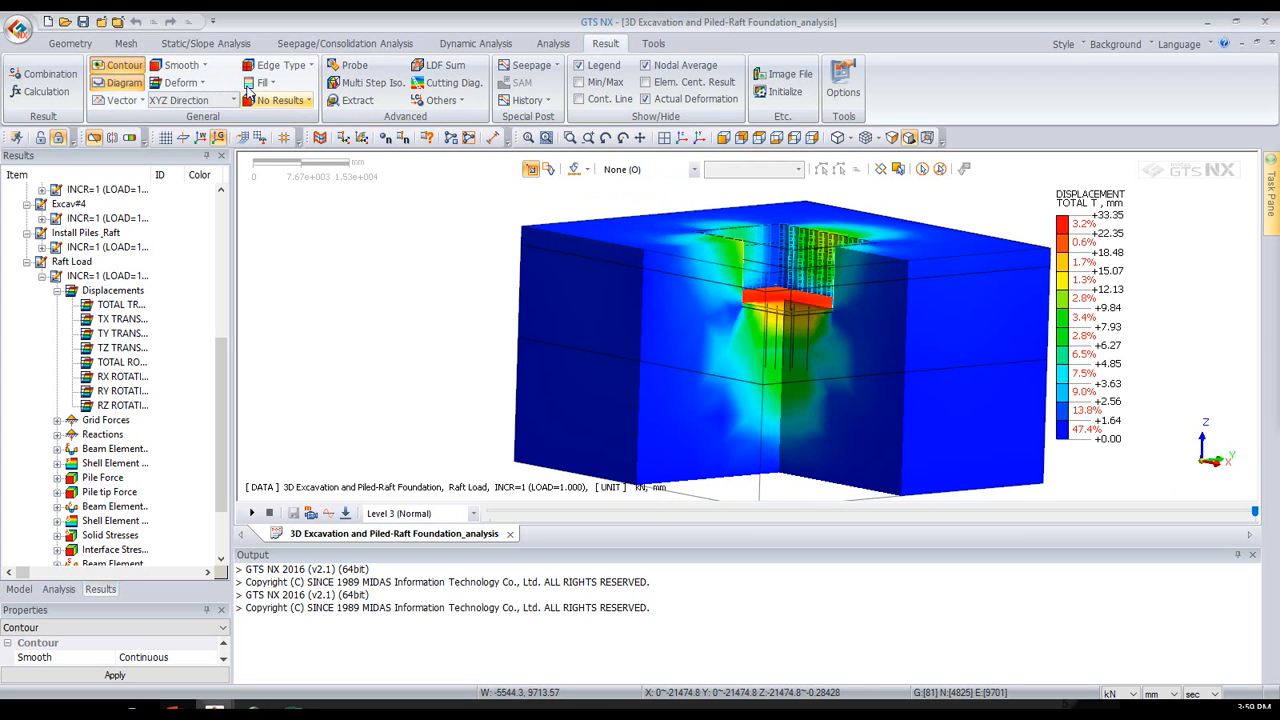
# - Set the displacement contour's smoothing to Fringe and display mesh edges on the clipped model
pyautogui.click(190, 66)
pyautogui.click(186, 103)
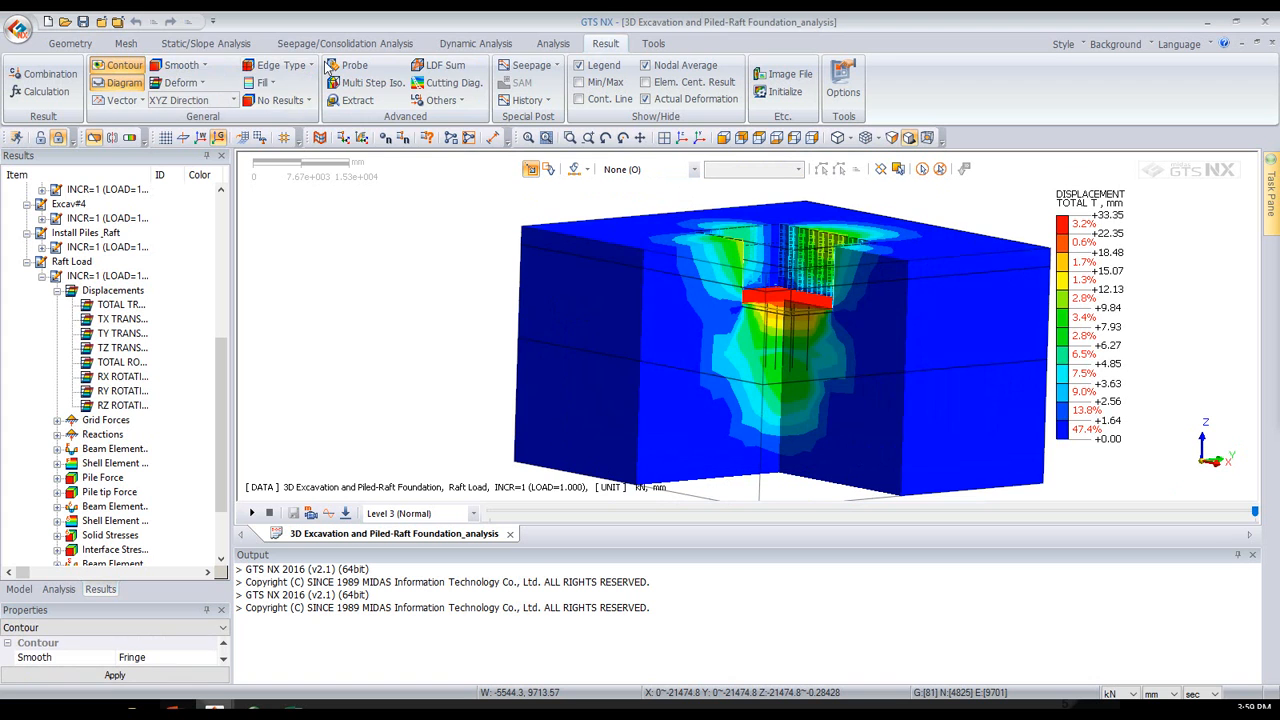
pyautogui.click(282, 65)
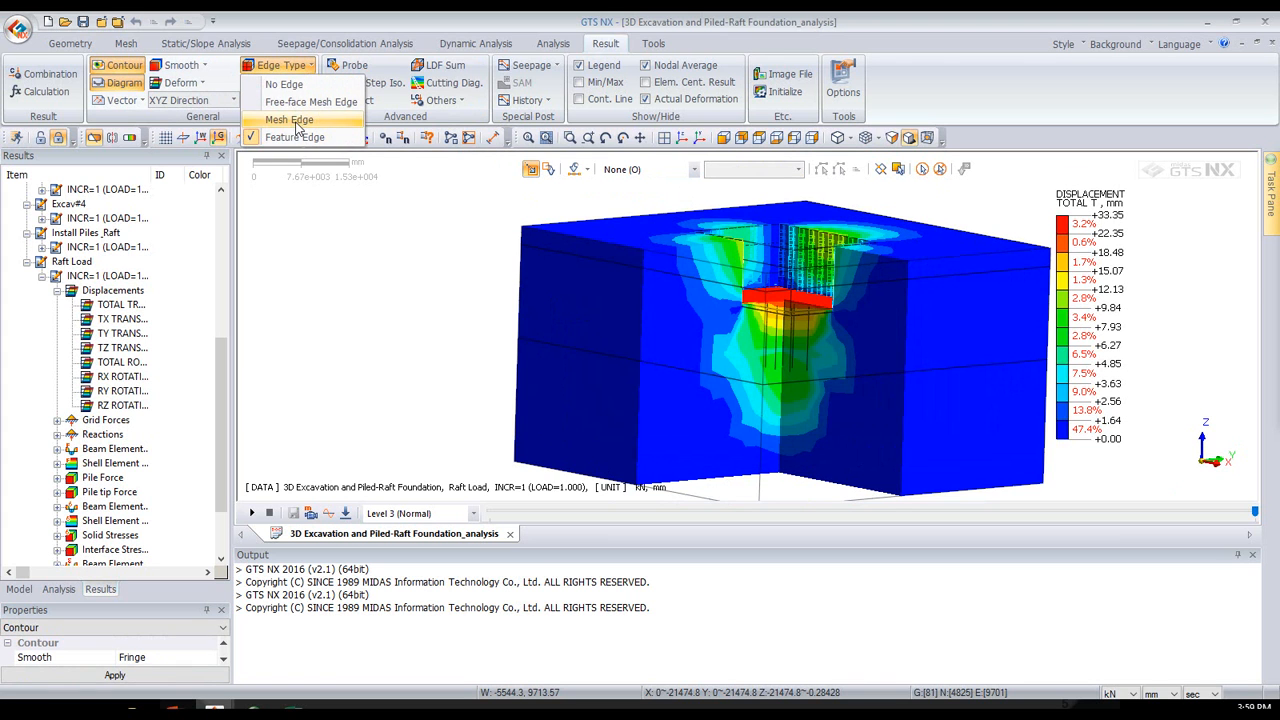
pyautogui.click(290, 119)
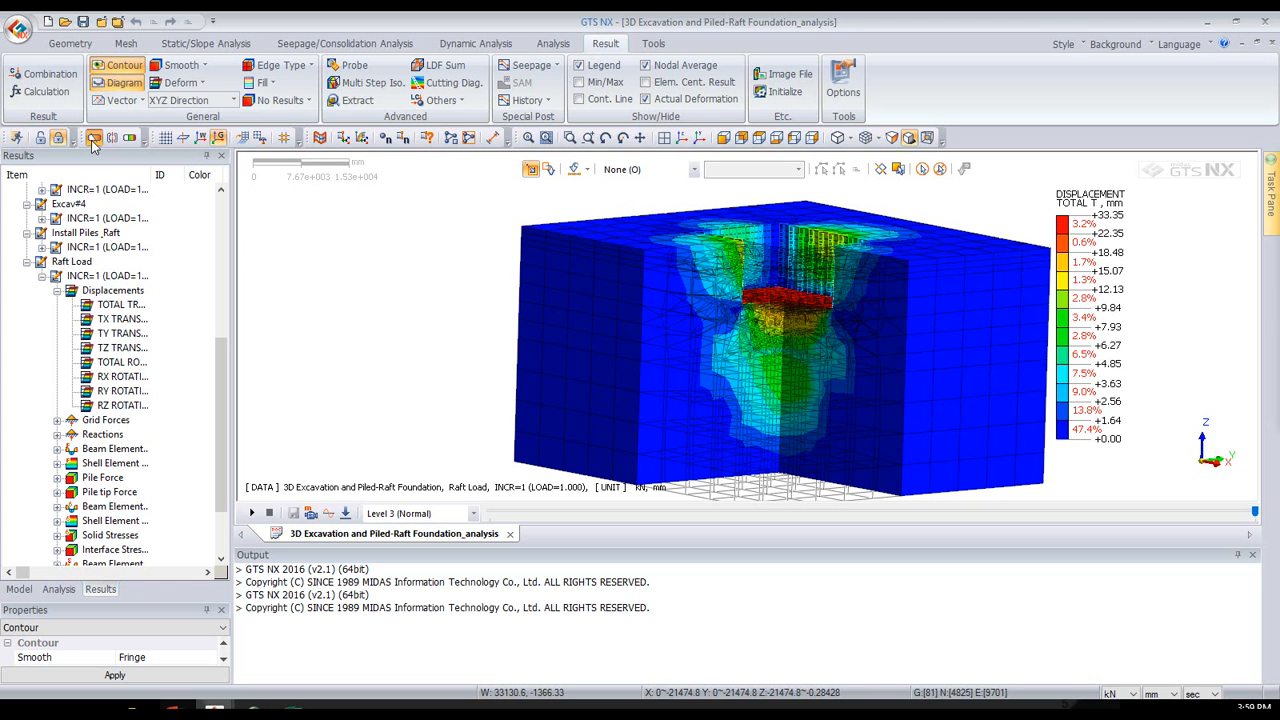
# - Switch the edge display back to Feature Edge and turn off the clipping planes to show the full soil block
pyautogui.click(281, 65)
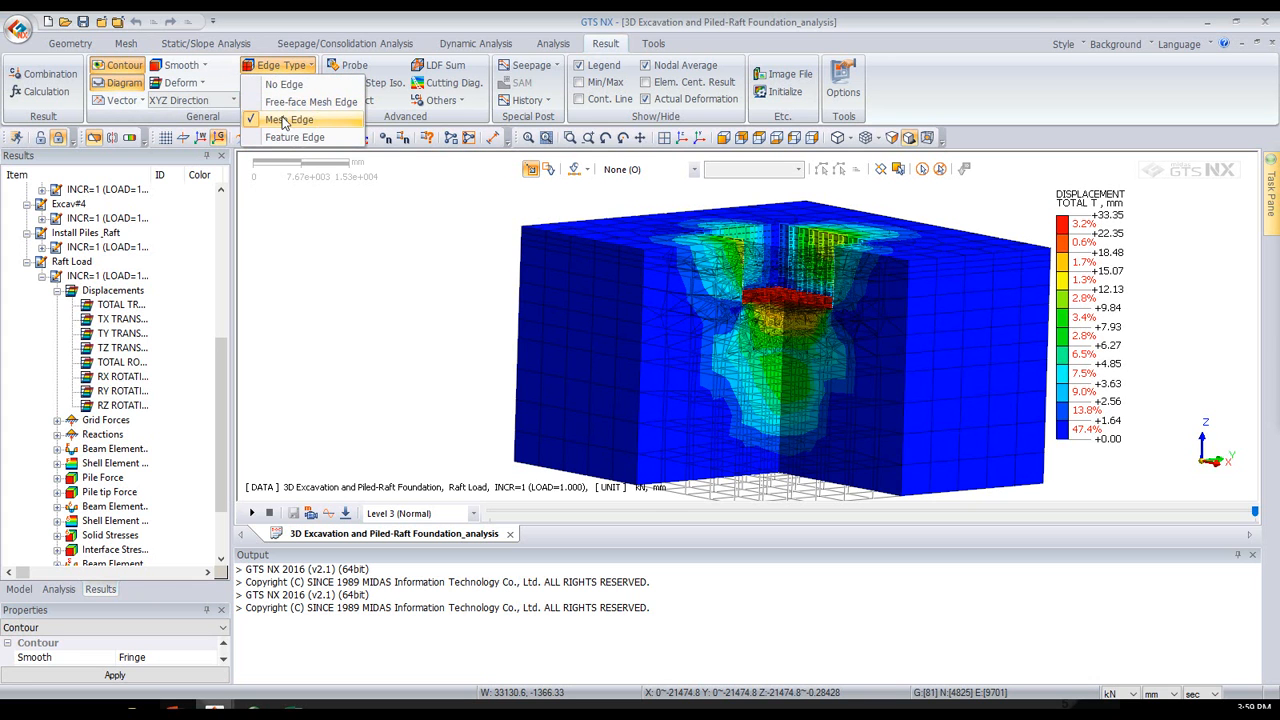
pyautogui.click(285, 137)
pyautogui.moveTo(600, 292); pyautogui.dragTo(110, 153, button='middle')
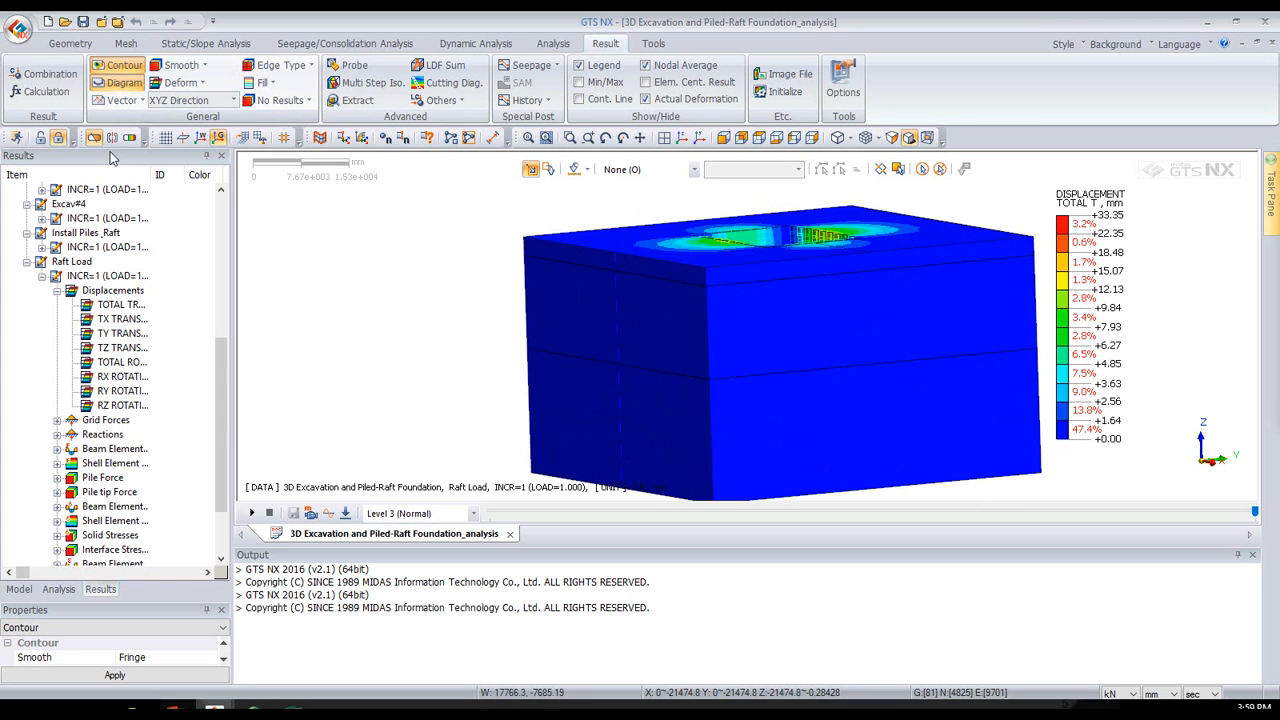
pyautogui.click(90, 139)
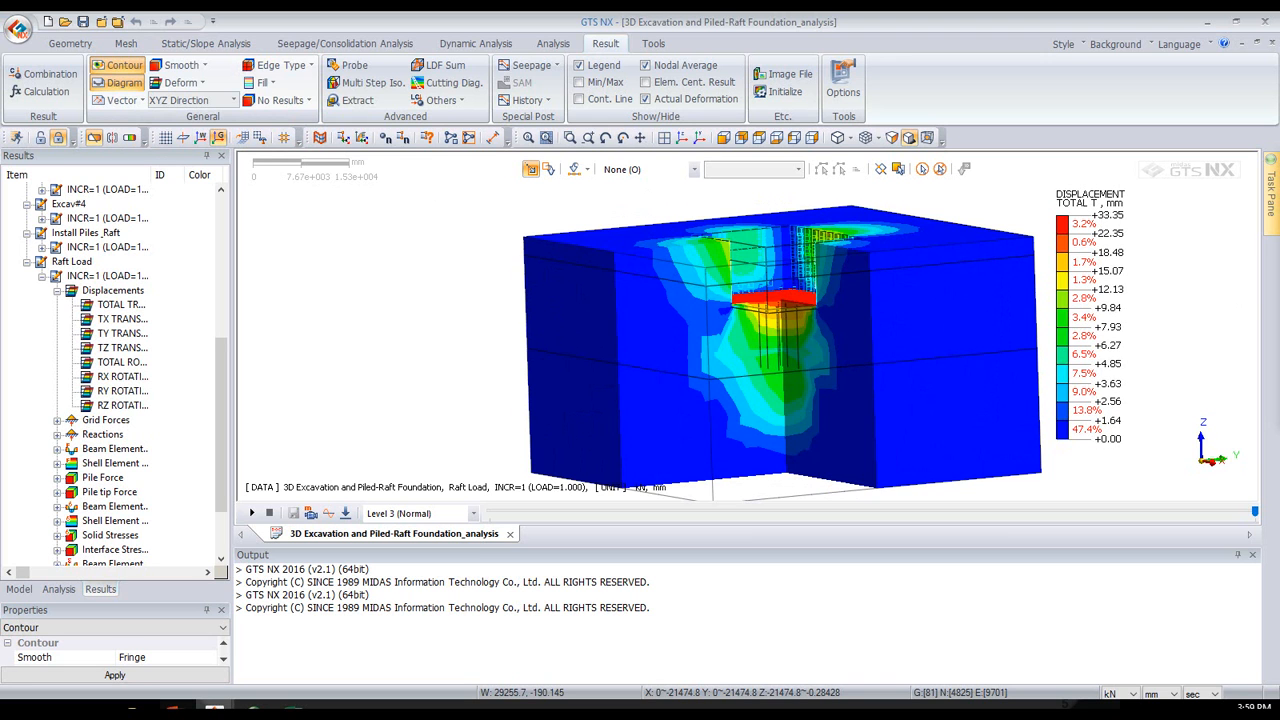
pyautogui.click(93, 138)
# - Display the axial force results of the beam elements for the Raft Load stage
pyautogui.scroll(-2, 135, 373)
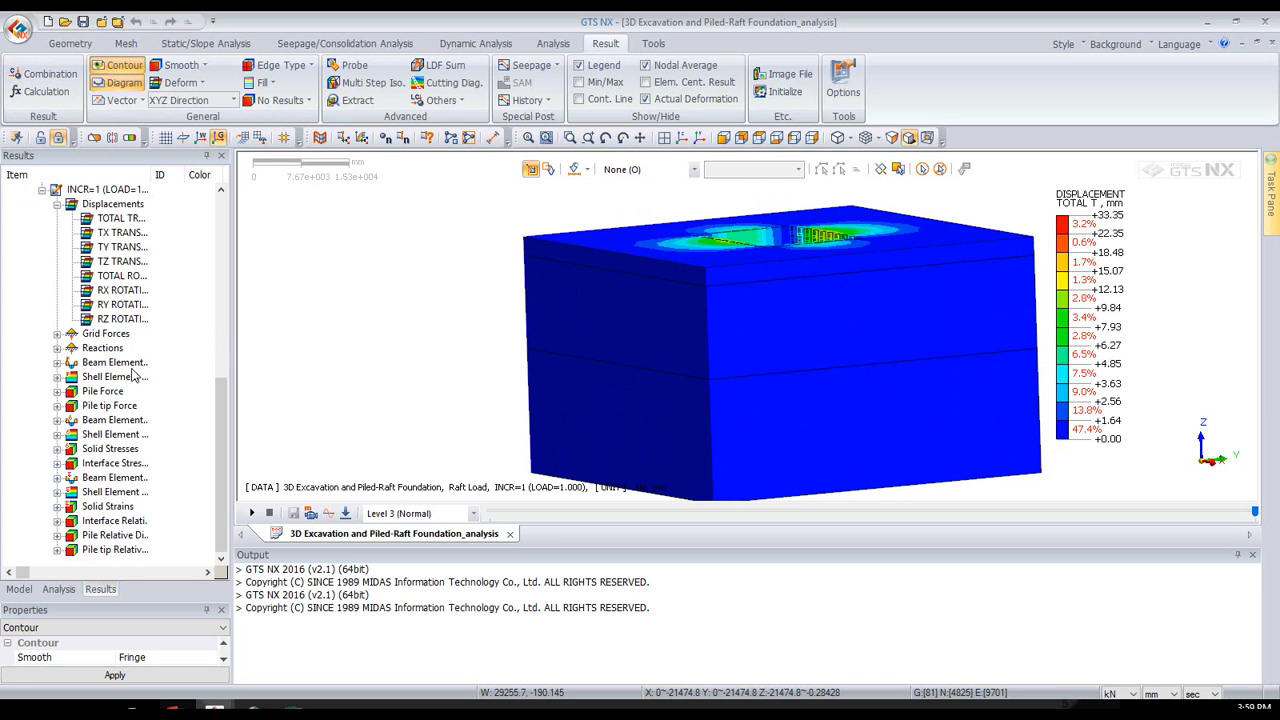
pyautogui.click(57, 362)
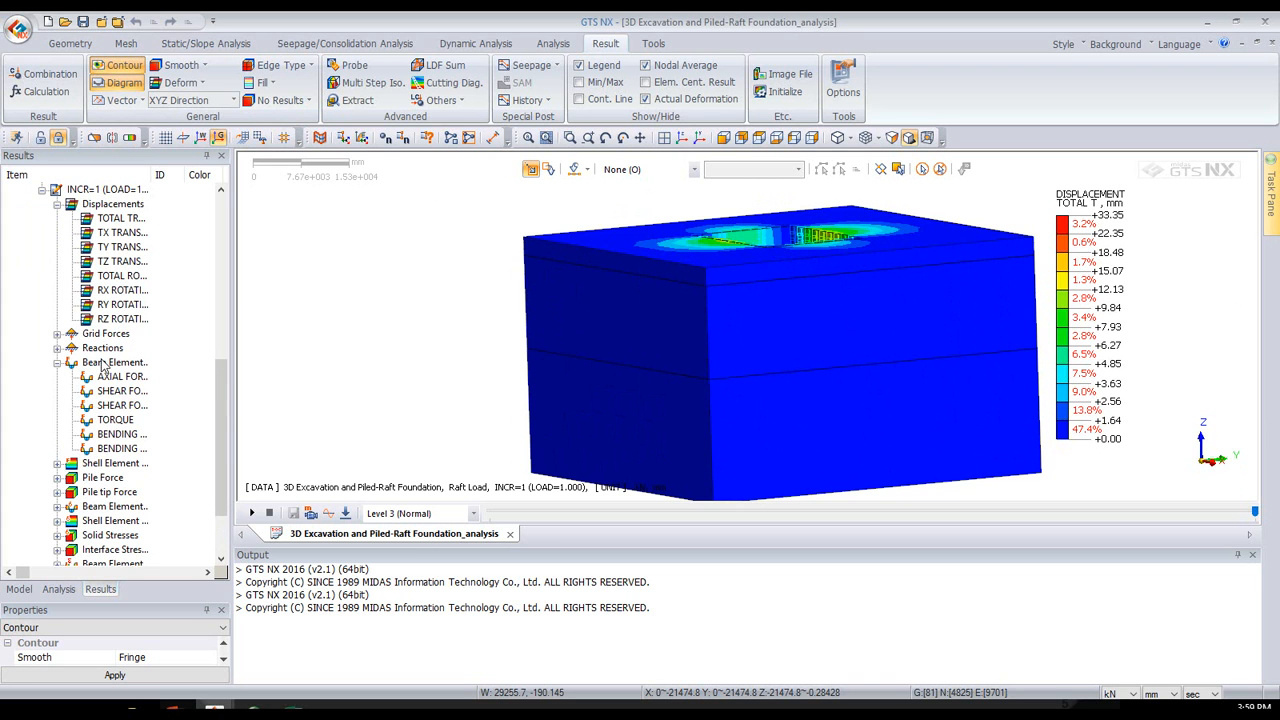
pyautogui.doubleClick(111, 367)
pyautogui.click(59, 363)
pyautogui.click(115, 378)
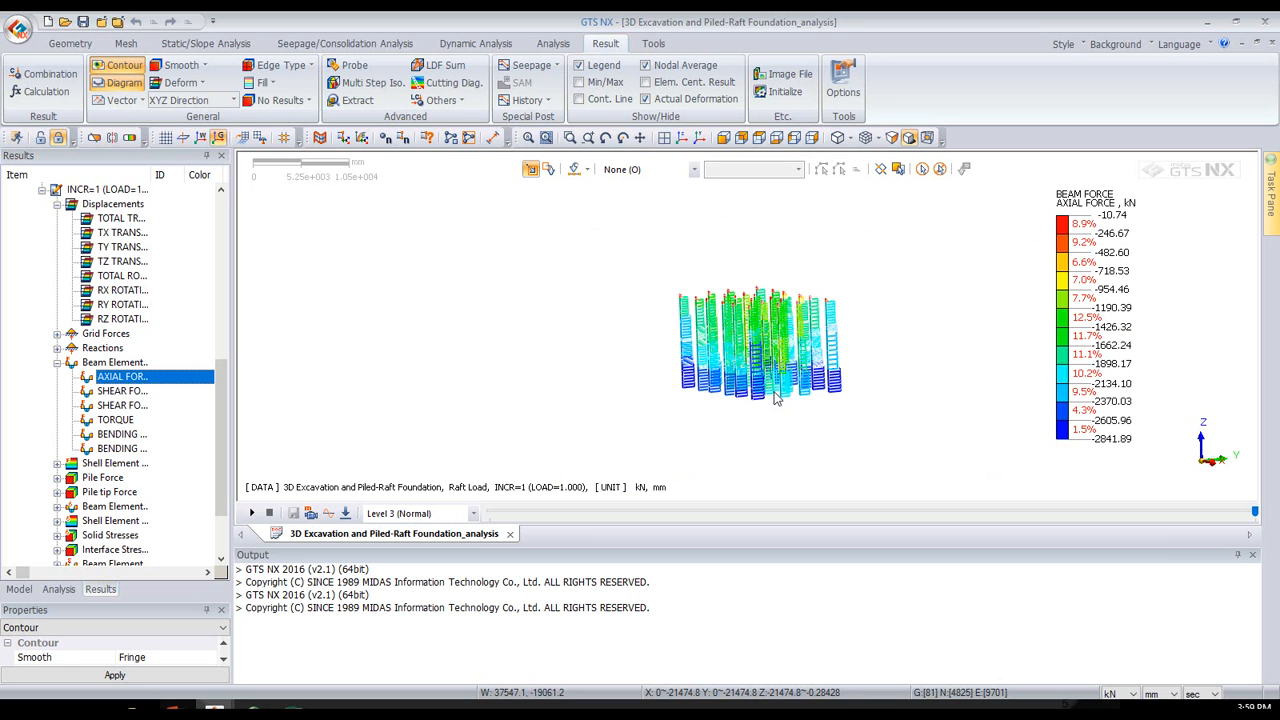
# - Widen the results list's item names and display the piles' Bending Moment Y
pyautogui.click(125, 433)
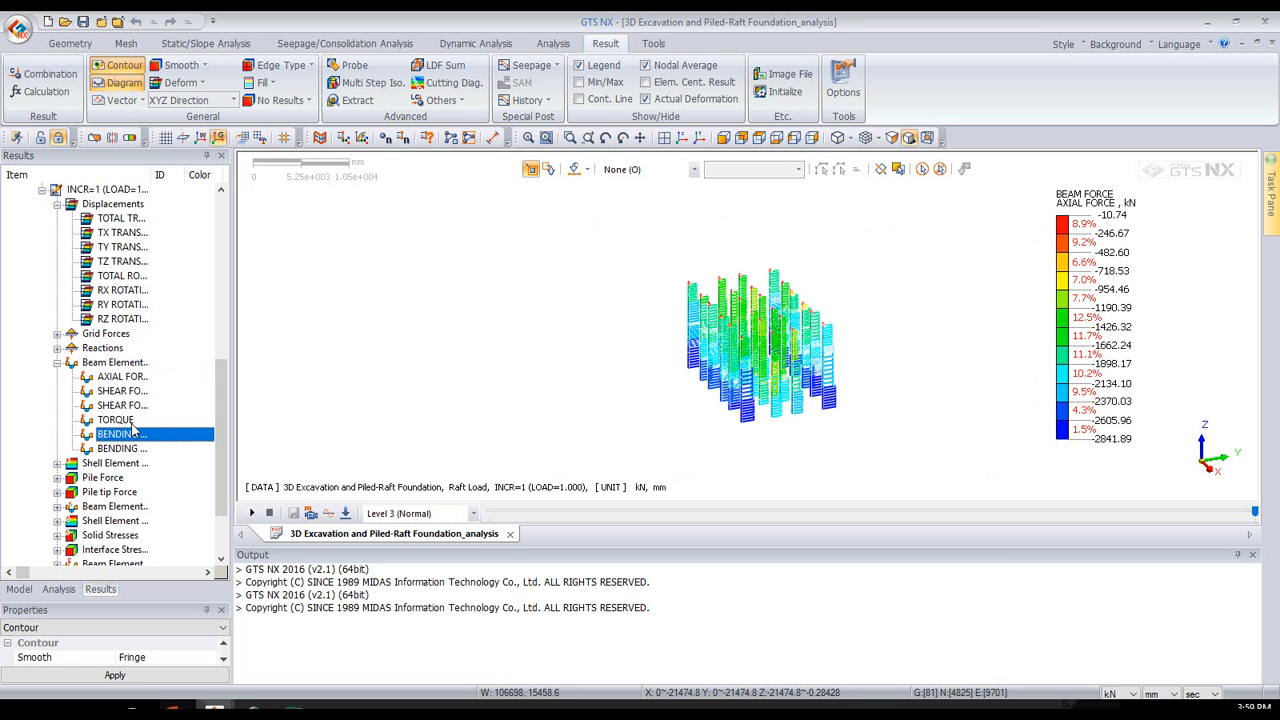
pyautogui.moveTo(152, 177); pyautogui.dragTo(187, 178)
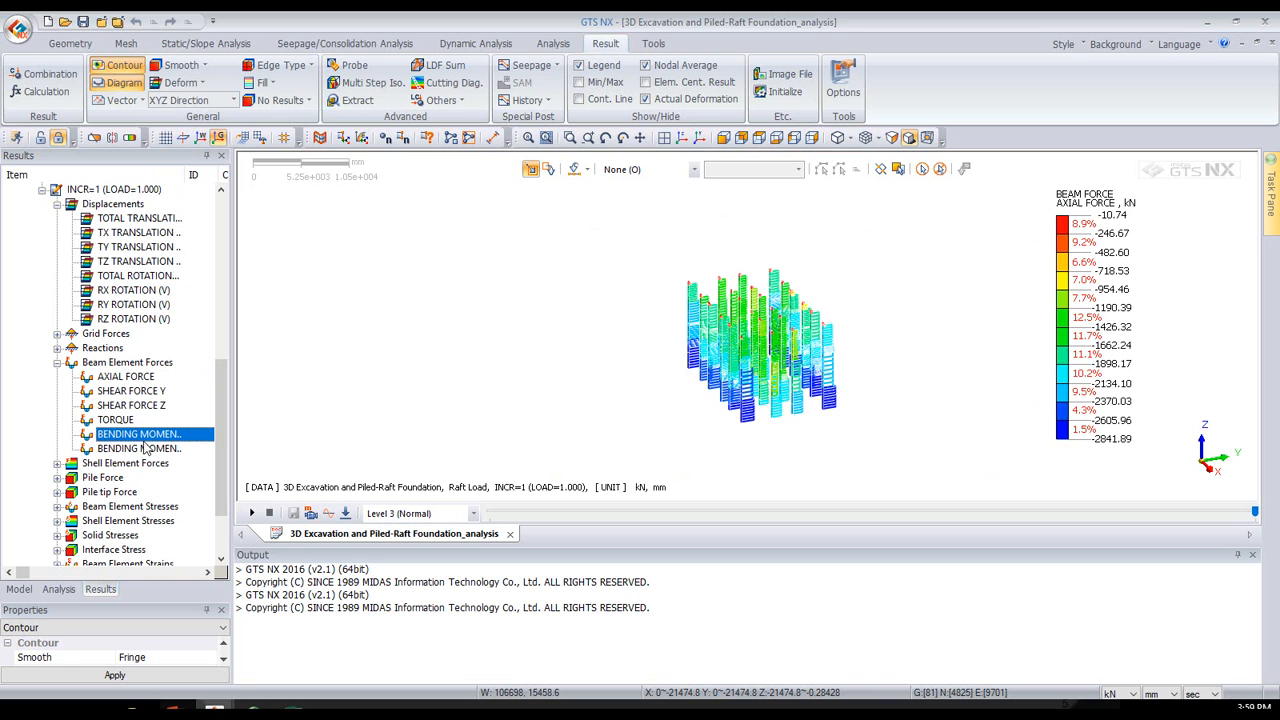
pyautogui.doubleClick(141, 436)
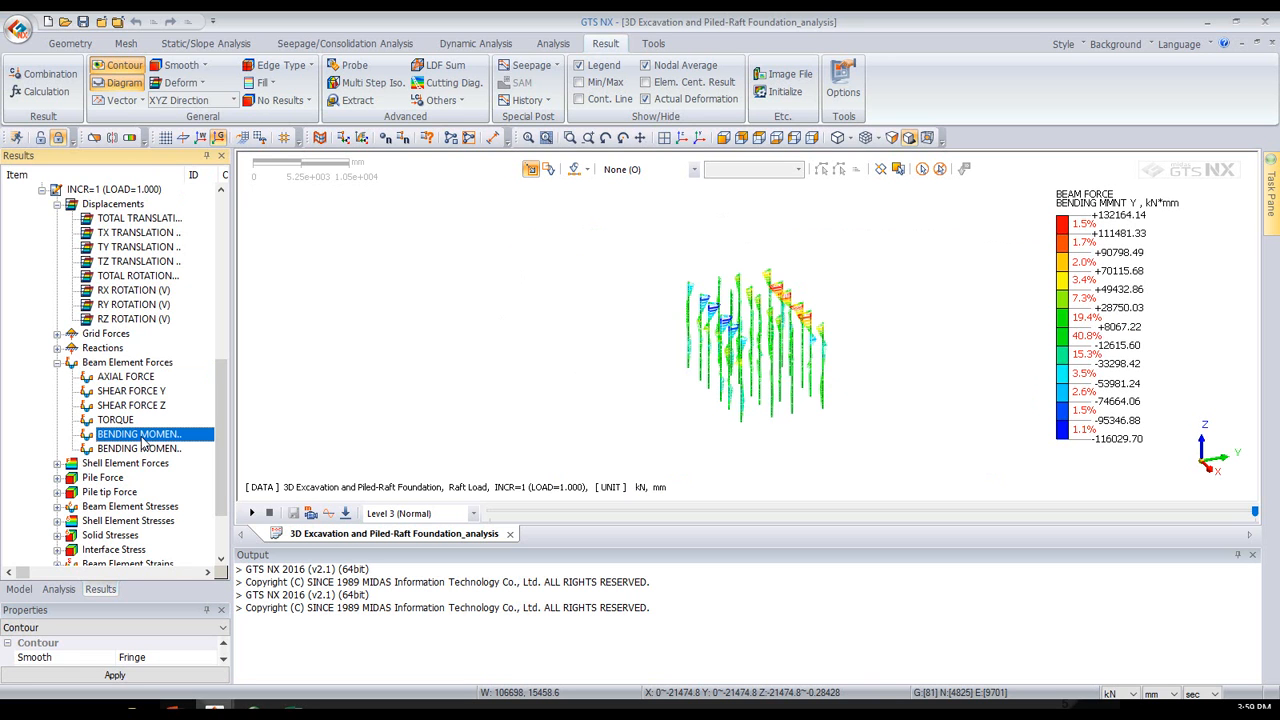
# - Display the shell elements' Bending Moment XX on the retaining walls
pyautogui.scroll(-1, 141, 443)
pyautogui.click(57, 421)
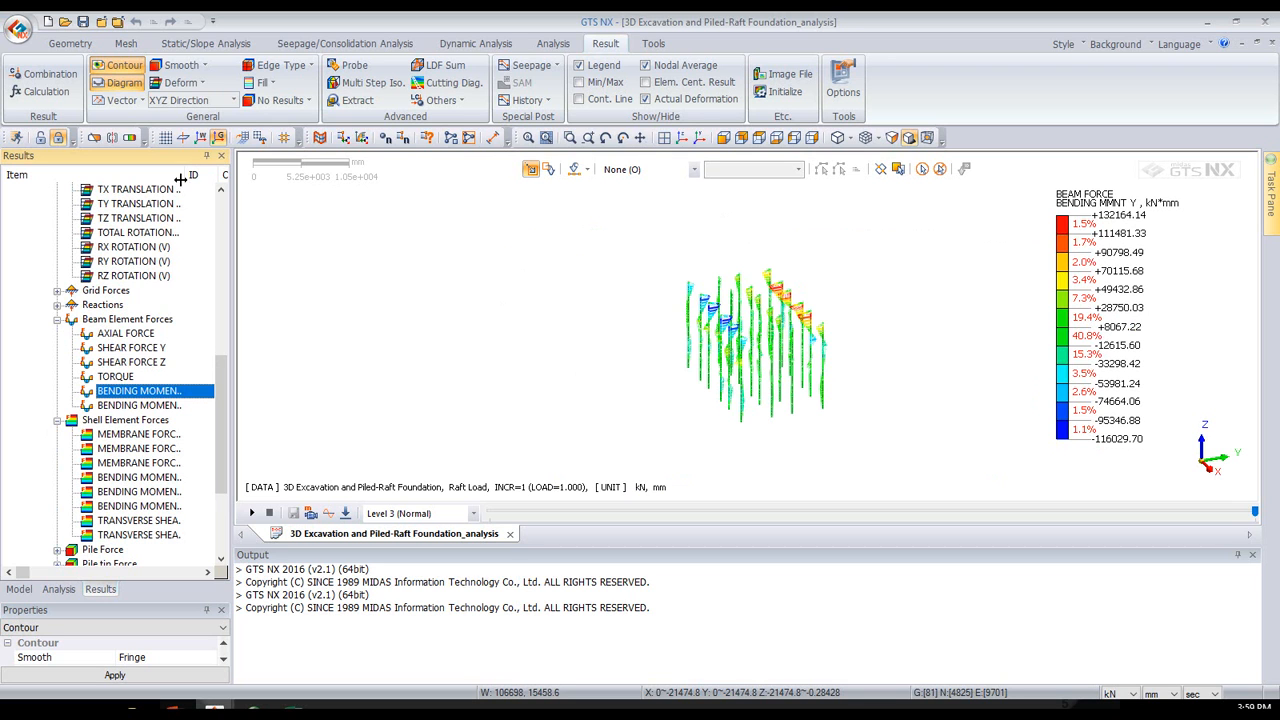
pyautogui.moveTo(180, 175); pyautogui.dragTo(222, 175)
pyautogui.click(153, 484)
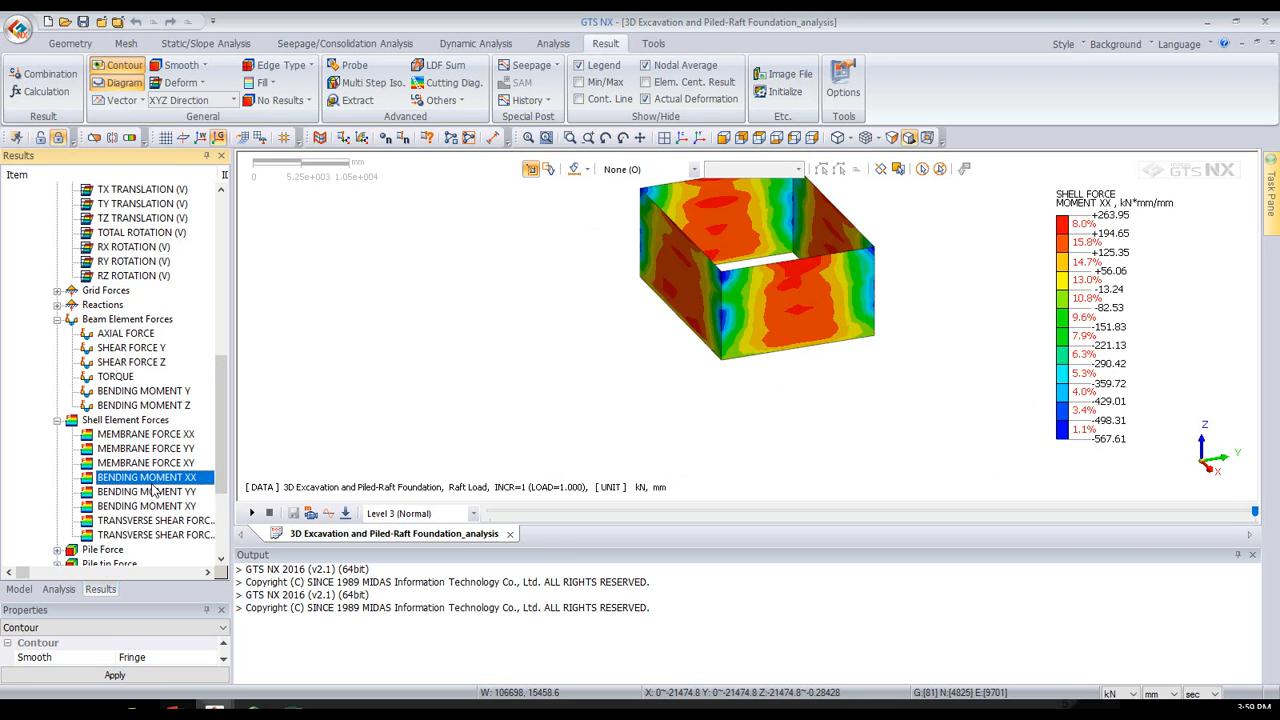
pyautogui.moveTo(751, 241); pyautogui.dragTo(745, 300, button='middle')
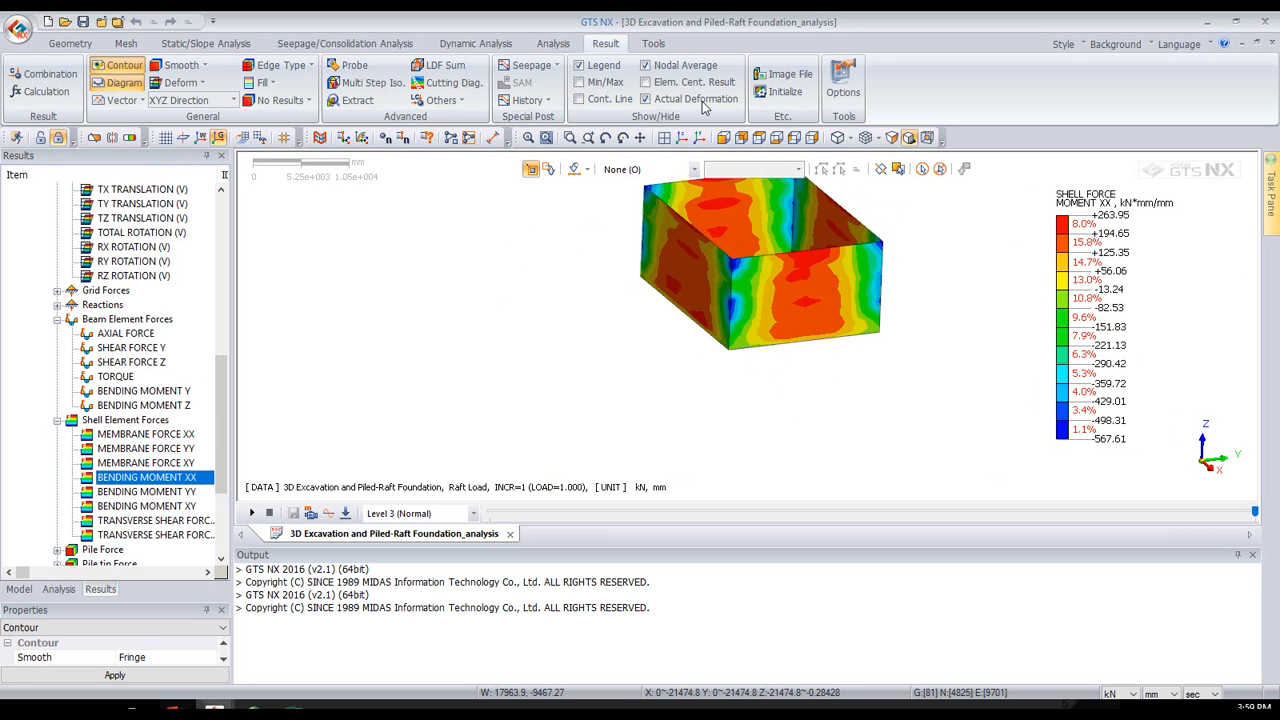
# - Turn Actual Deformation off to examine the walls' exaggerated deformed shape, and turn it back on
pyautogui.click(683, 100)
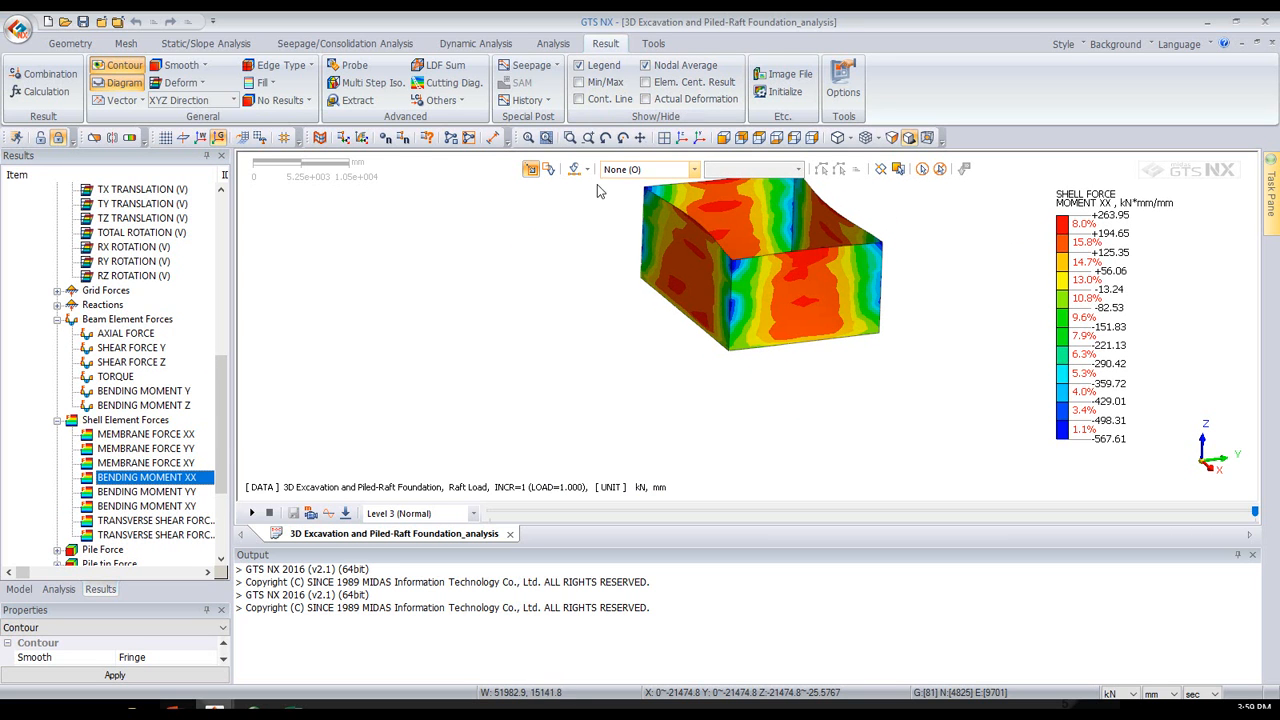
pyautogui.moveTo(558, 312); pyautogui.dragTo(560, 440, button='middle')
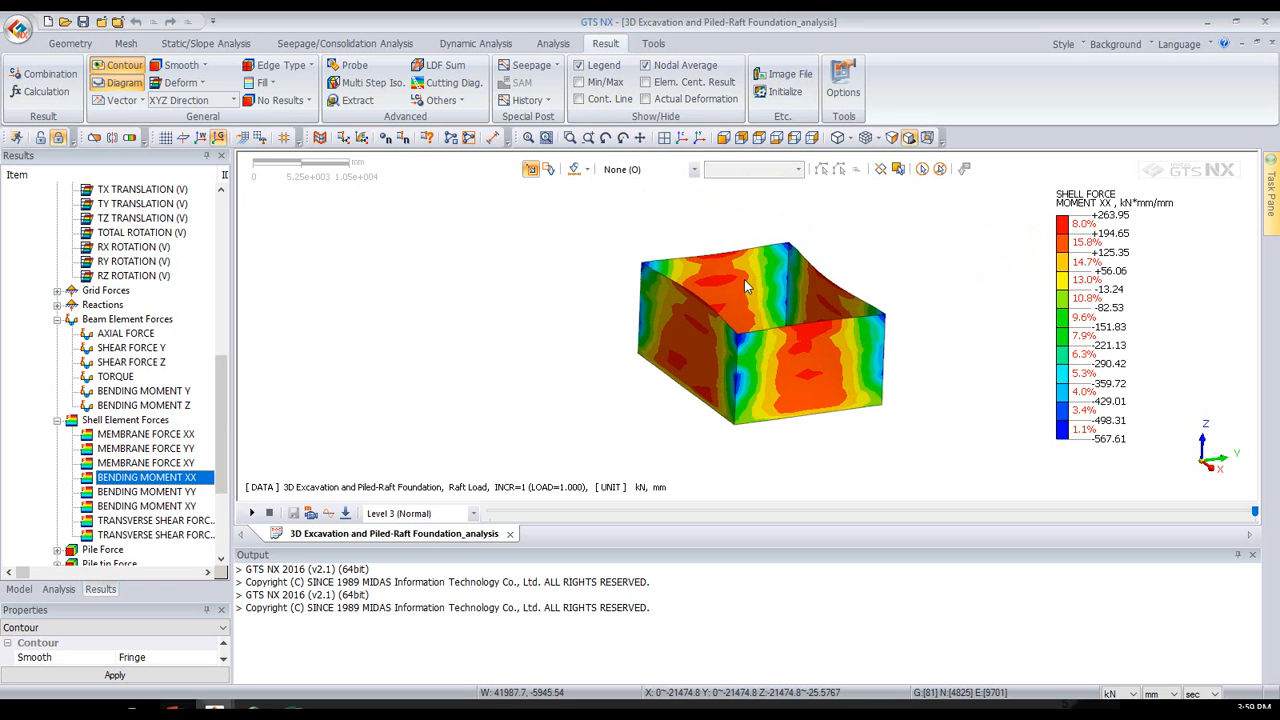
pyautogui.click(676, 99)
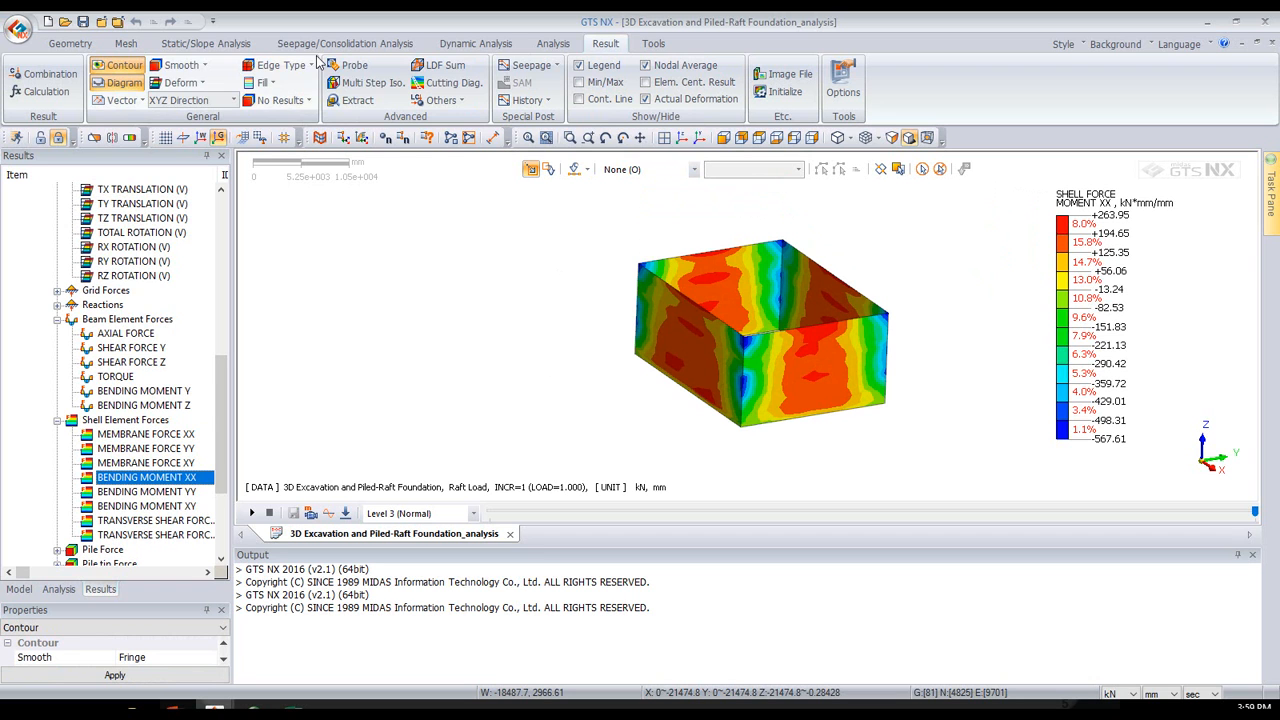
# - Start probing the wall moments and hide every mesh set except Wall
pyautogui.press('n')
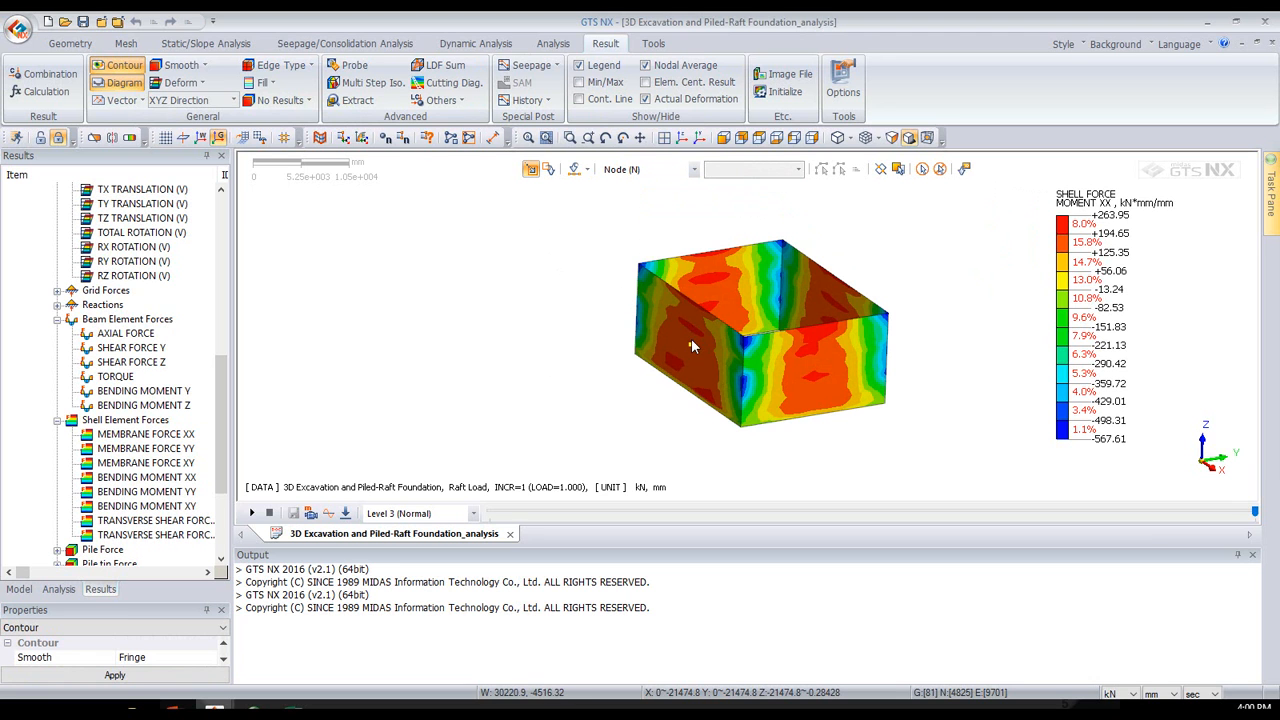
pyautogui.click(354, 65)
pyautogui.moveTo(1197, 160); pyautogui.dragTo(461, 215)
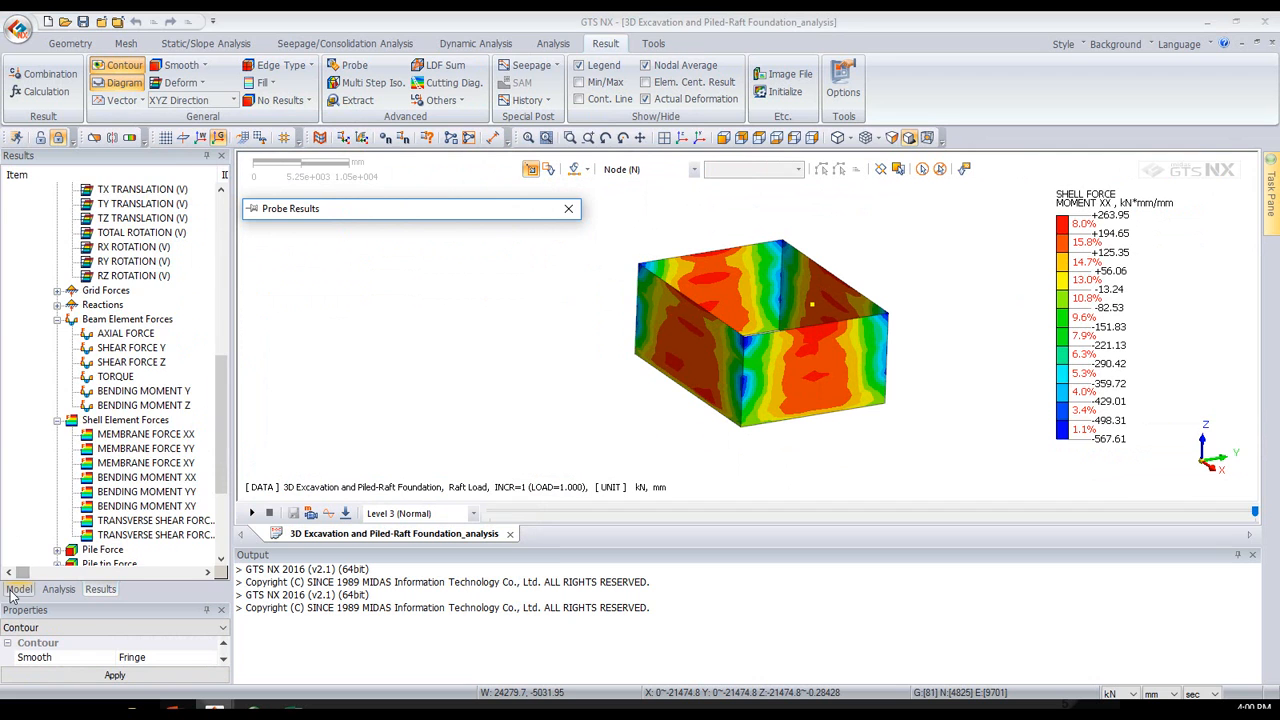
pyautogui.click(19, 589)
pyautogui.click(11, 348)
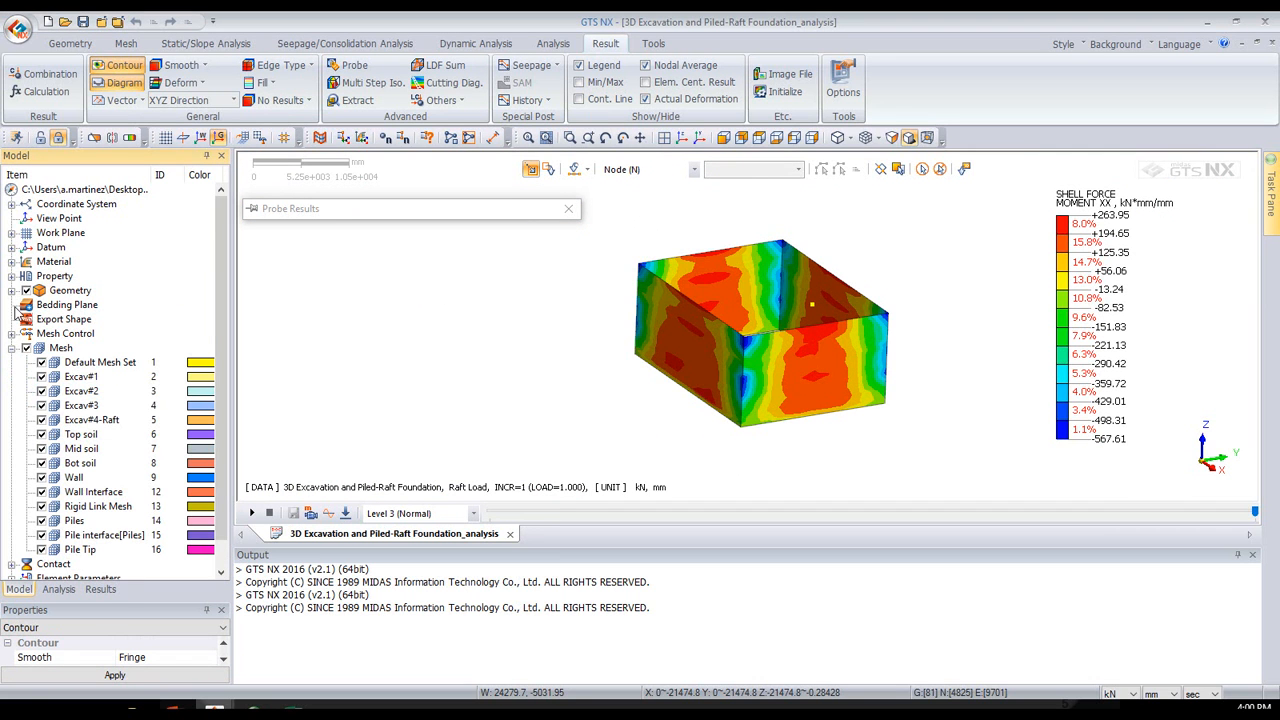
pyautogui.click(25, 336)
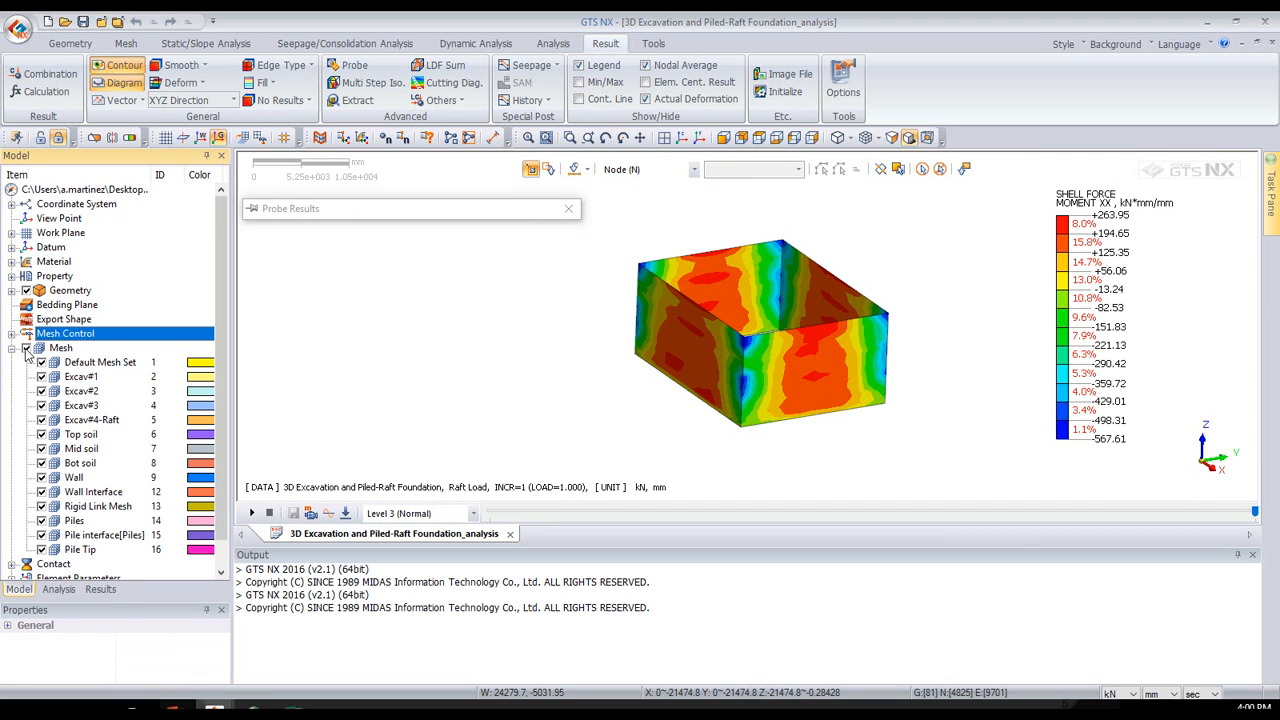
pyautogui.click(26, 348)
pyautogui.click(41, 477)
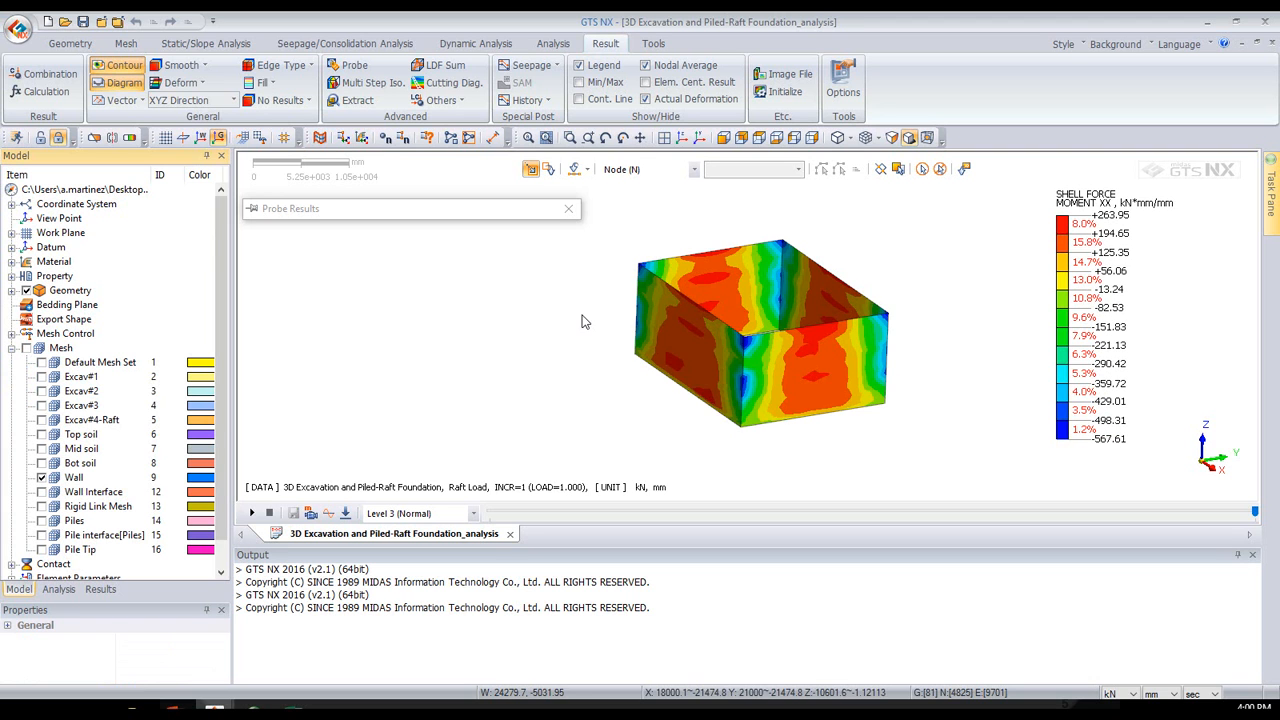
# - Probe the Bending Moment XX at several nodes across the four wall faces and close the probe results
pyautogui.click(686, 365)
pyautogui.click(699, 341)
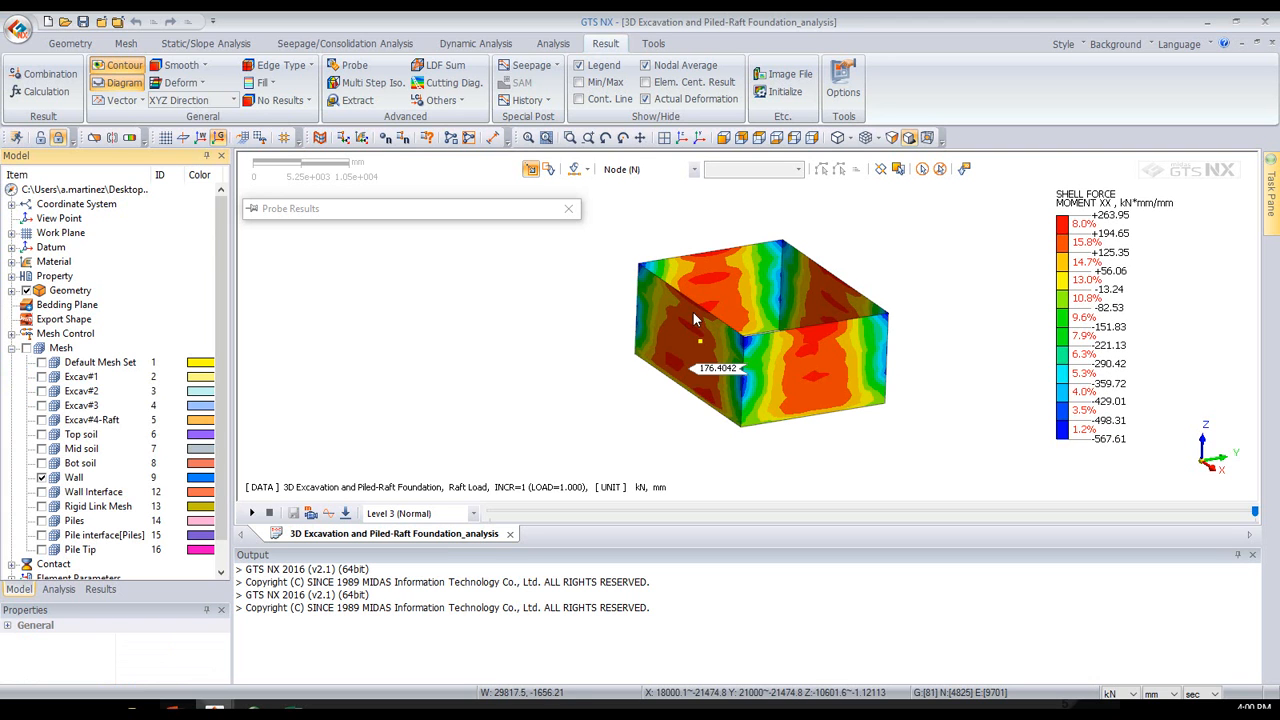
pyautogui.click(735, 270)
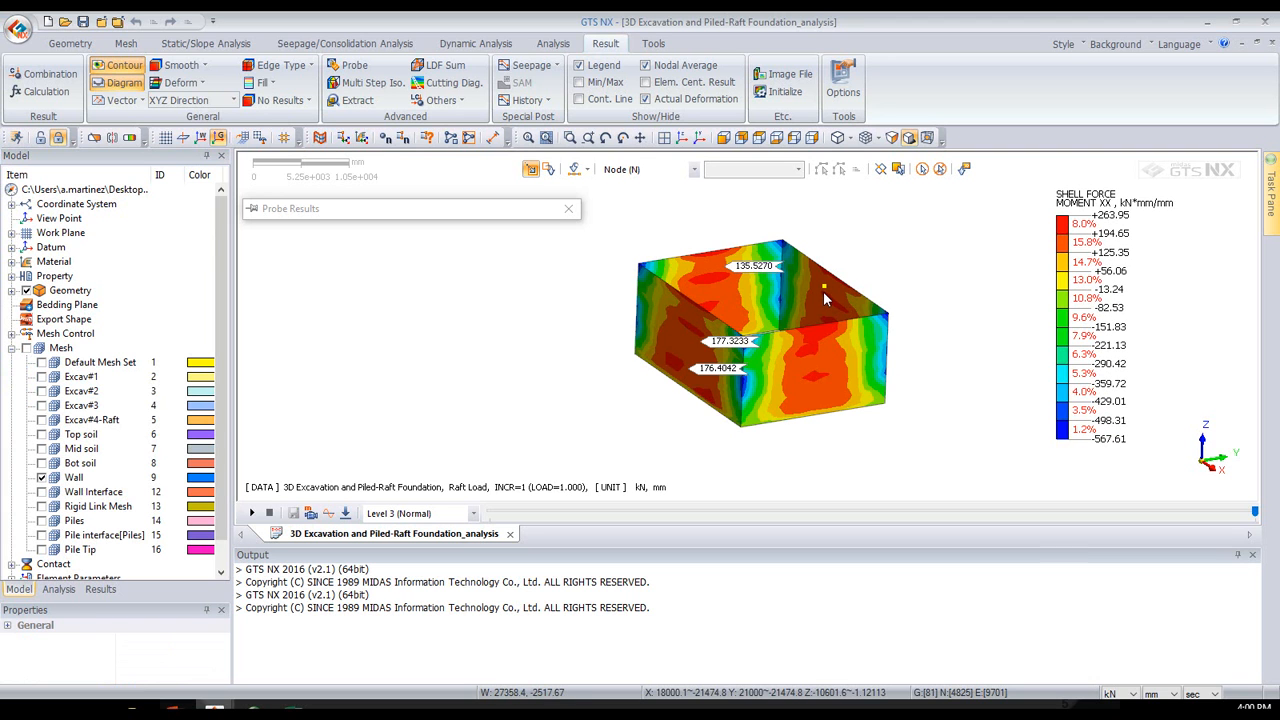
pyautogui.click(816, 377)
pyautogui.moveTo(521, 214)
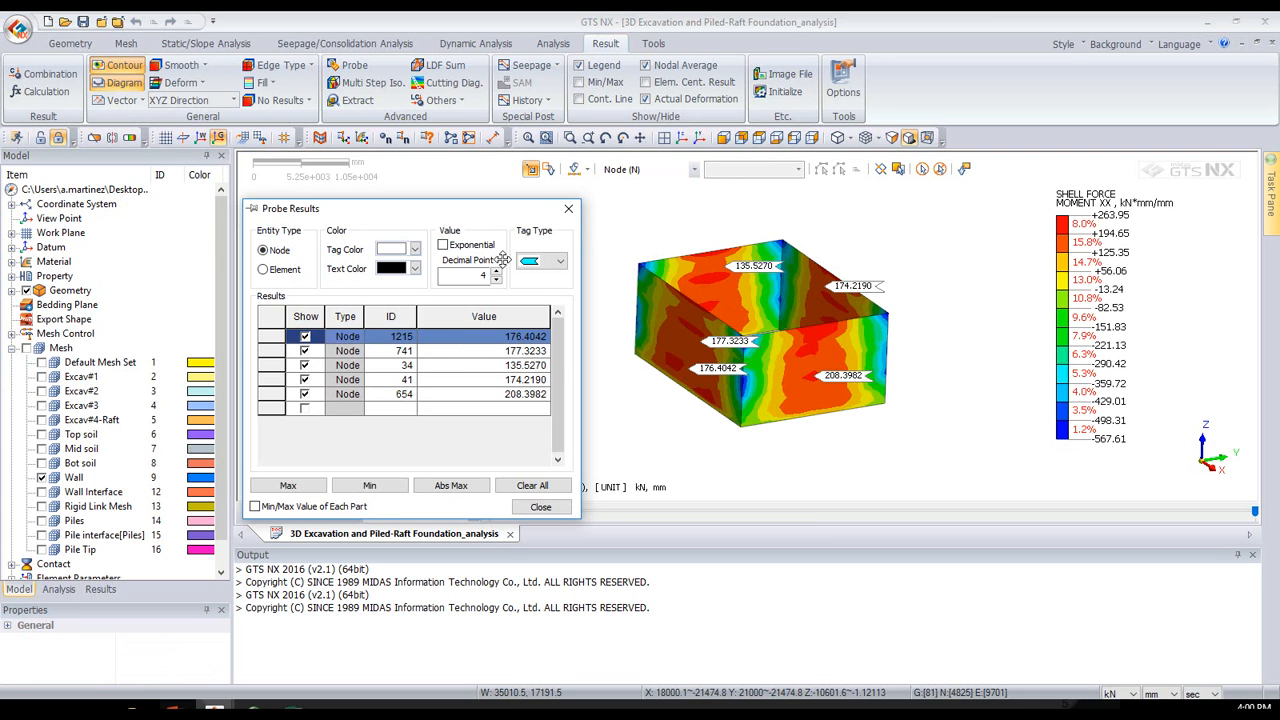
pyautogui.click(573, 213)
pyautogui.click(569, 211)
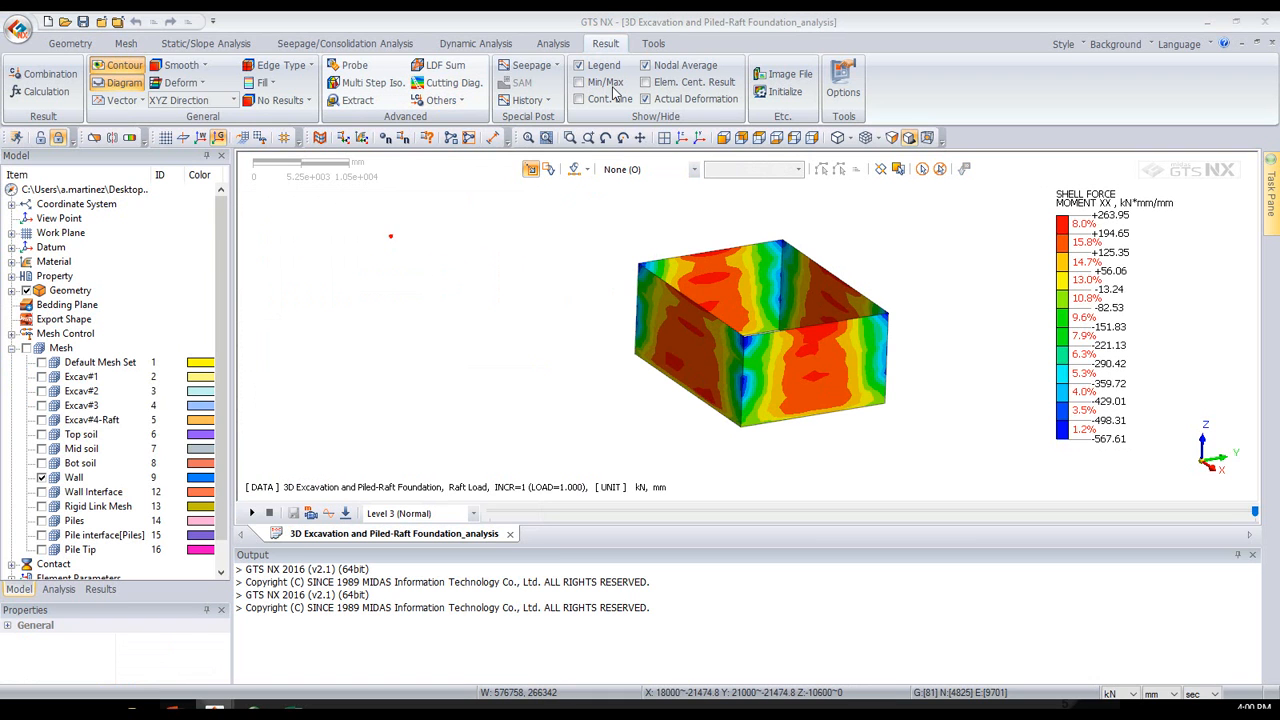
# - Define a two-point cutting line for an on-curve diagram along the wall from 18000, 21000, -6000 to 42000, 21000, -5000
pyautogui.moveTo(1279, 158); pyautogui.dragTo(790, 193)
pyautogui.moveTo(679, 208); pyautogui.dragTo(425, 240)
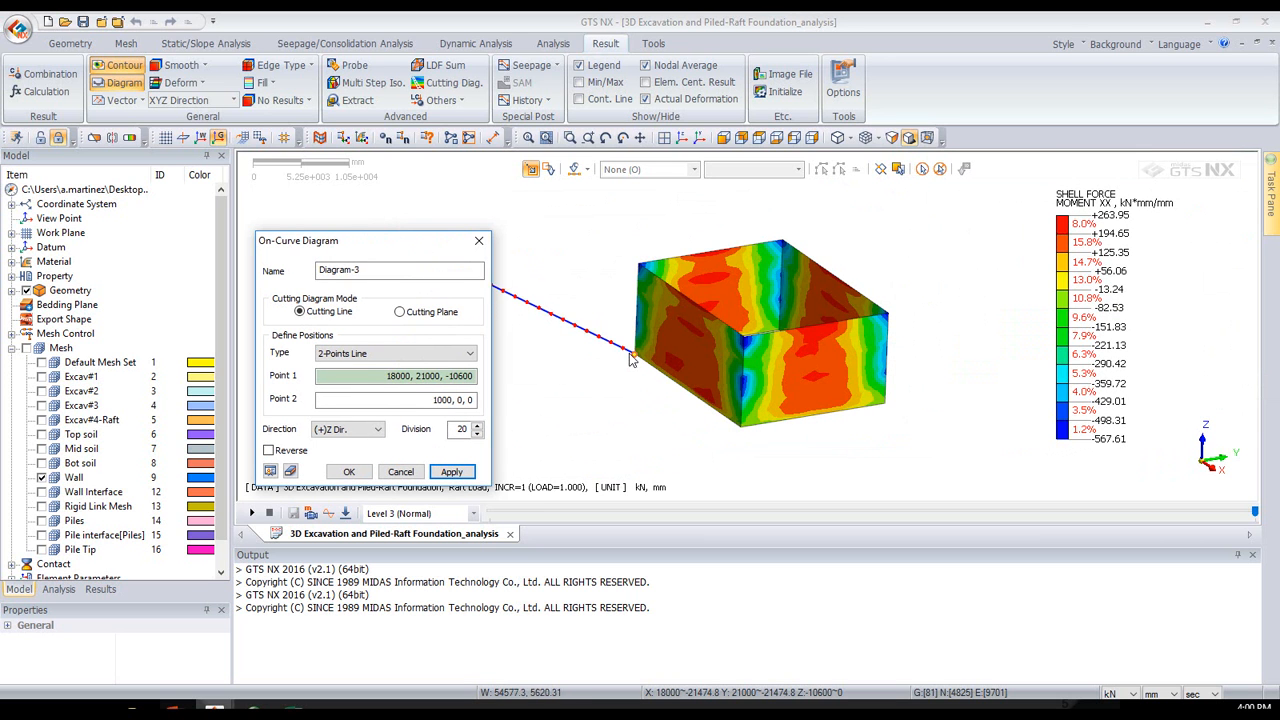
pyautogui.click(636, 317)
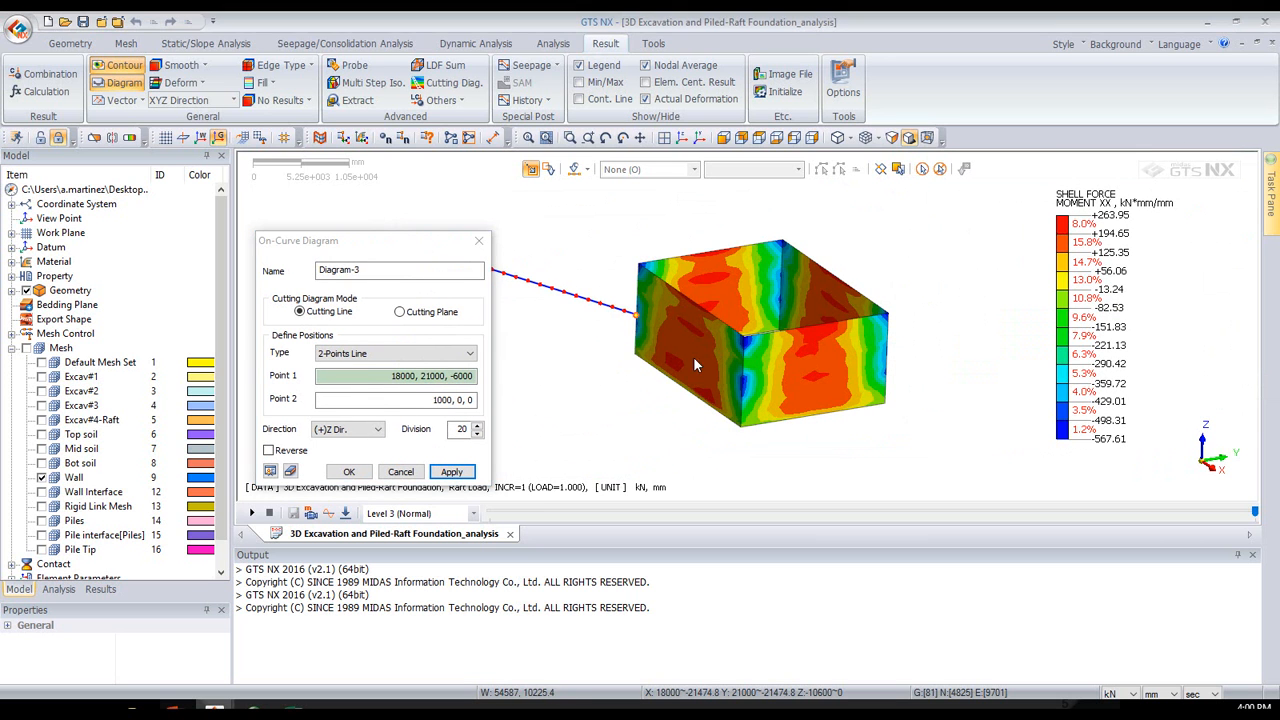
pyautogui.click(740, 379)
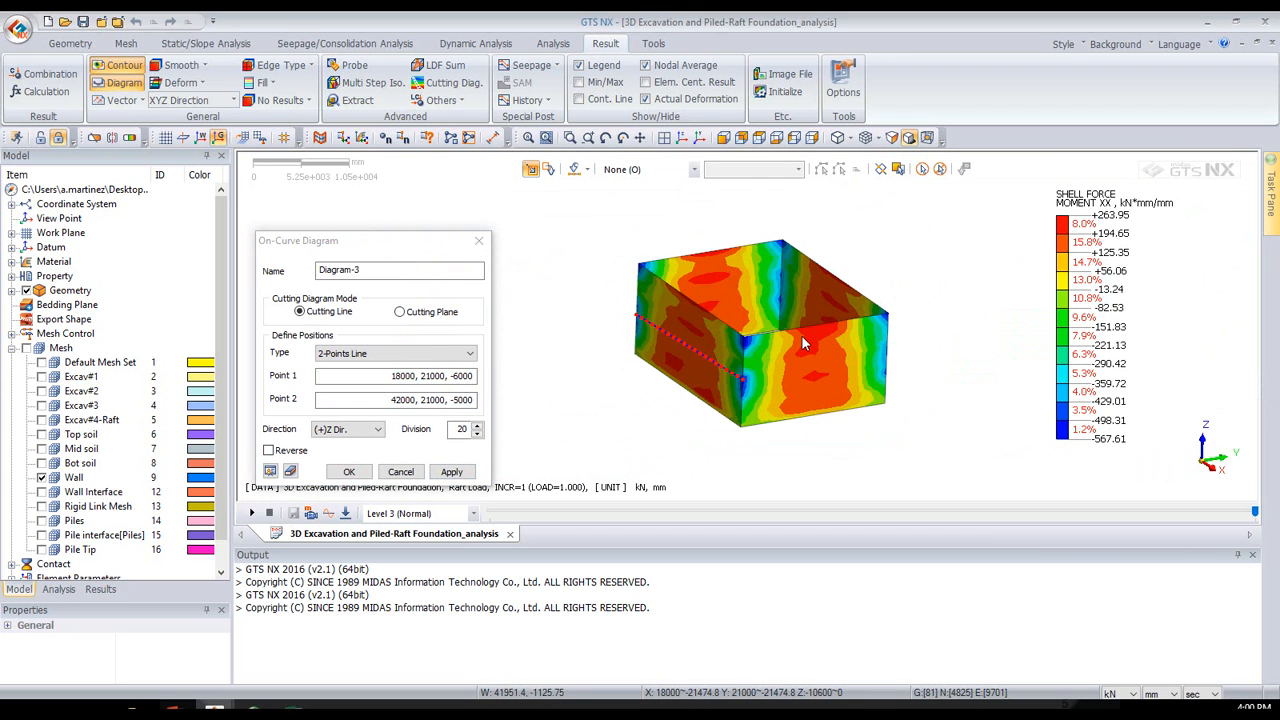
# - Set the cutting diagram's direction to (+)Y and preview the moment diagram along the wall
pyautogui.click(340, 429)
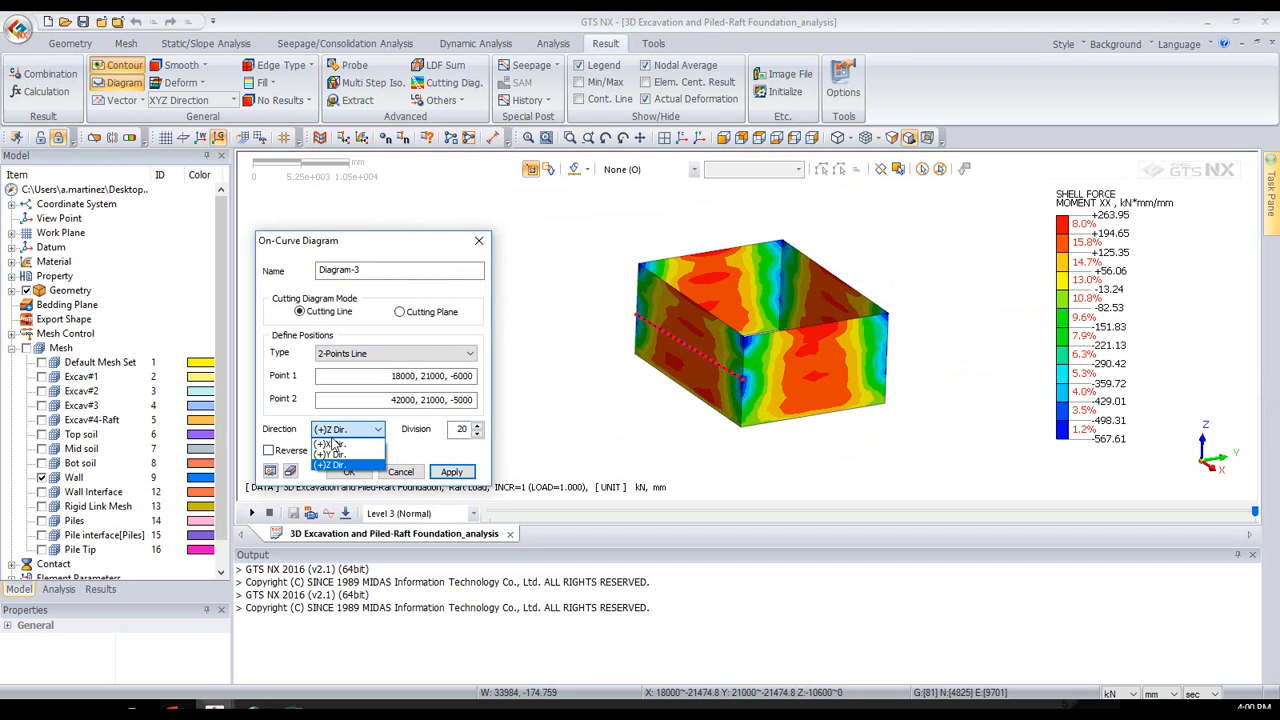
pyautogui.click(330, 454)
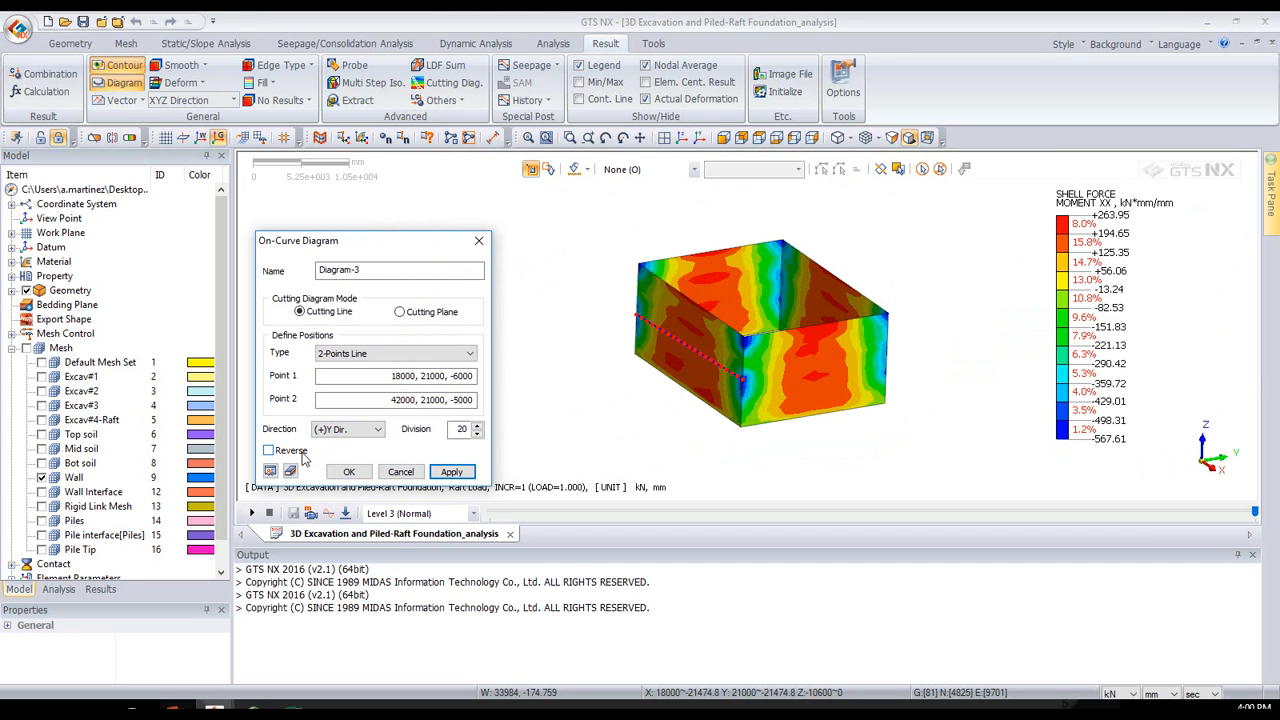
pyautogui.click(270, 472)
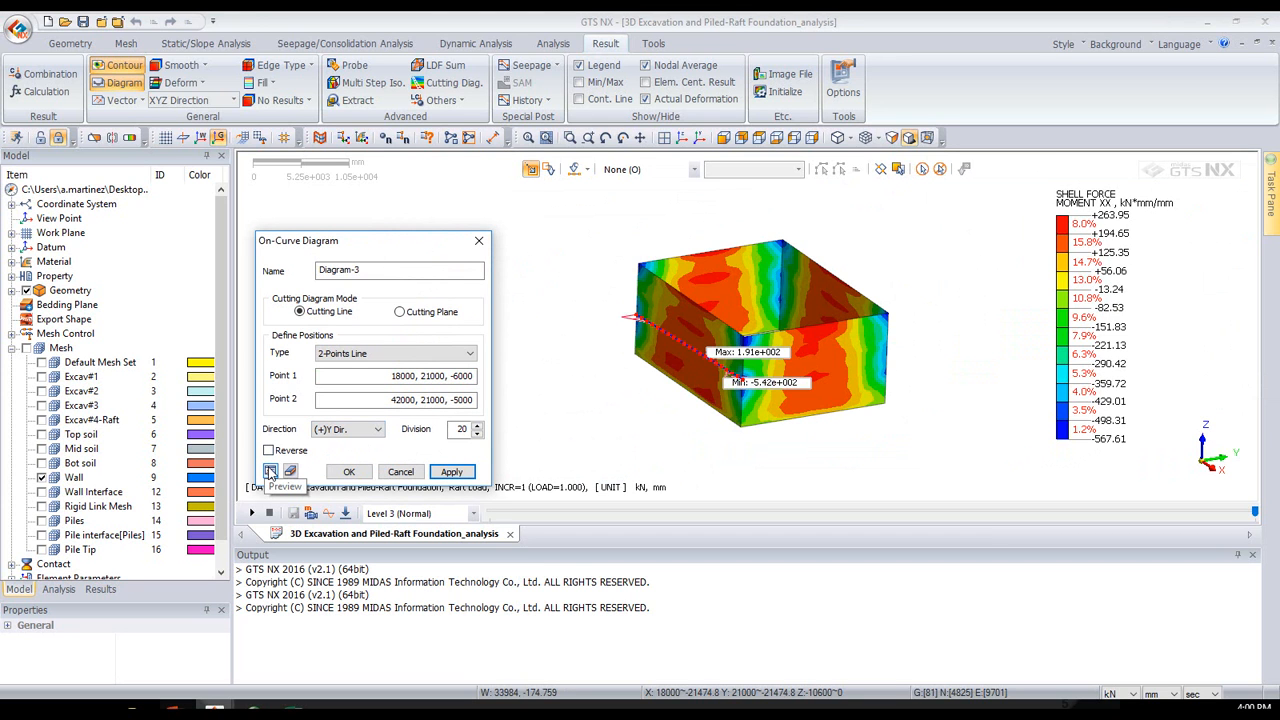
pyautogui.scroll(2, 698, 369)
pyautogui.scroll(1, 708, 362)
pyautogui.moveTo(722, 343); pyautogui.dragTo(698, 362, button='middle')
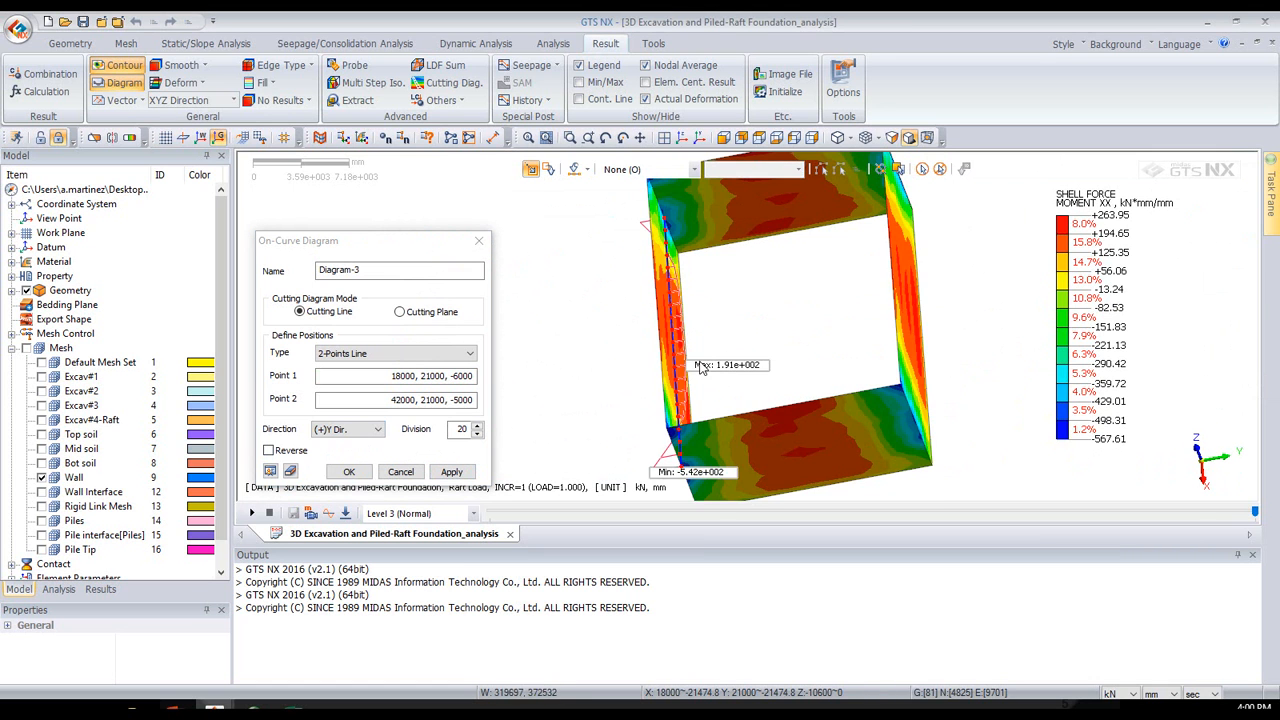
pyautogui.moveTo(776, 346); pyautogui.dragTo(777, 350, button='middle')
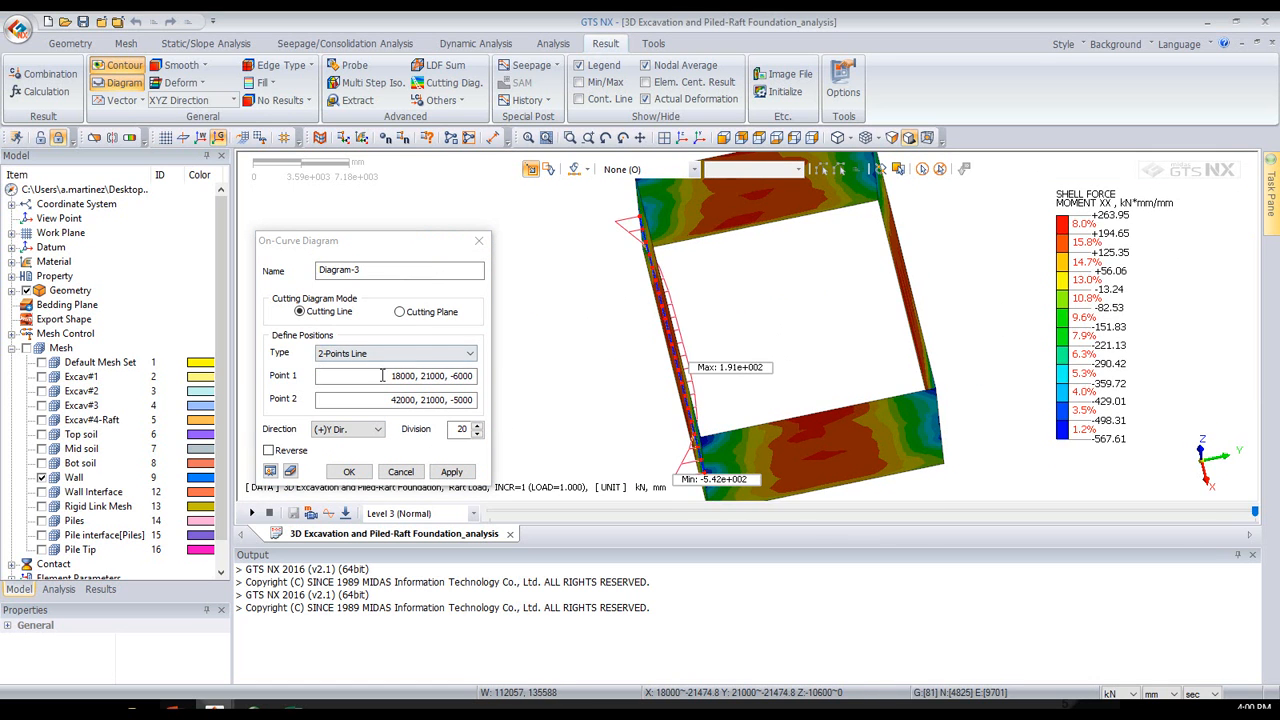
# - Reverse the side of the moment diagram, create it, and inspect it along the wall
pyautogui.click(268, 450)
pyautogui.click(348, 472)
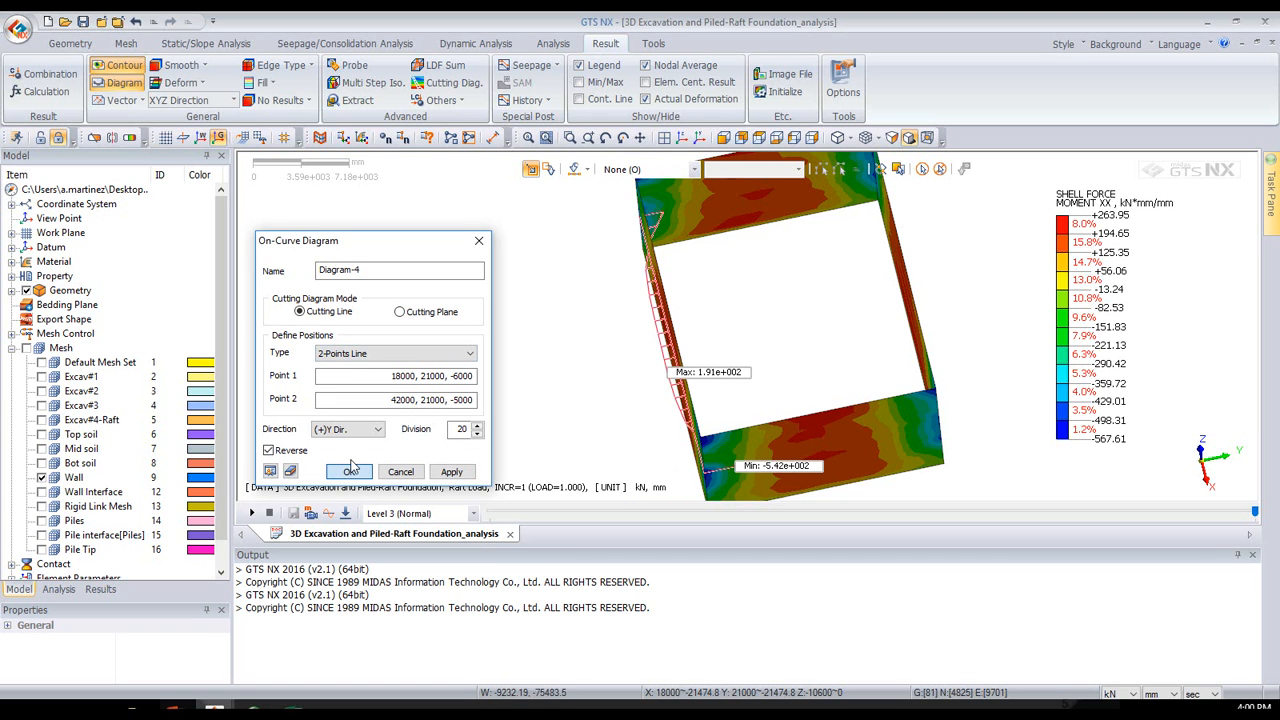
pyautogui.click(349, 473)
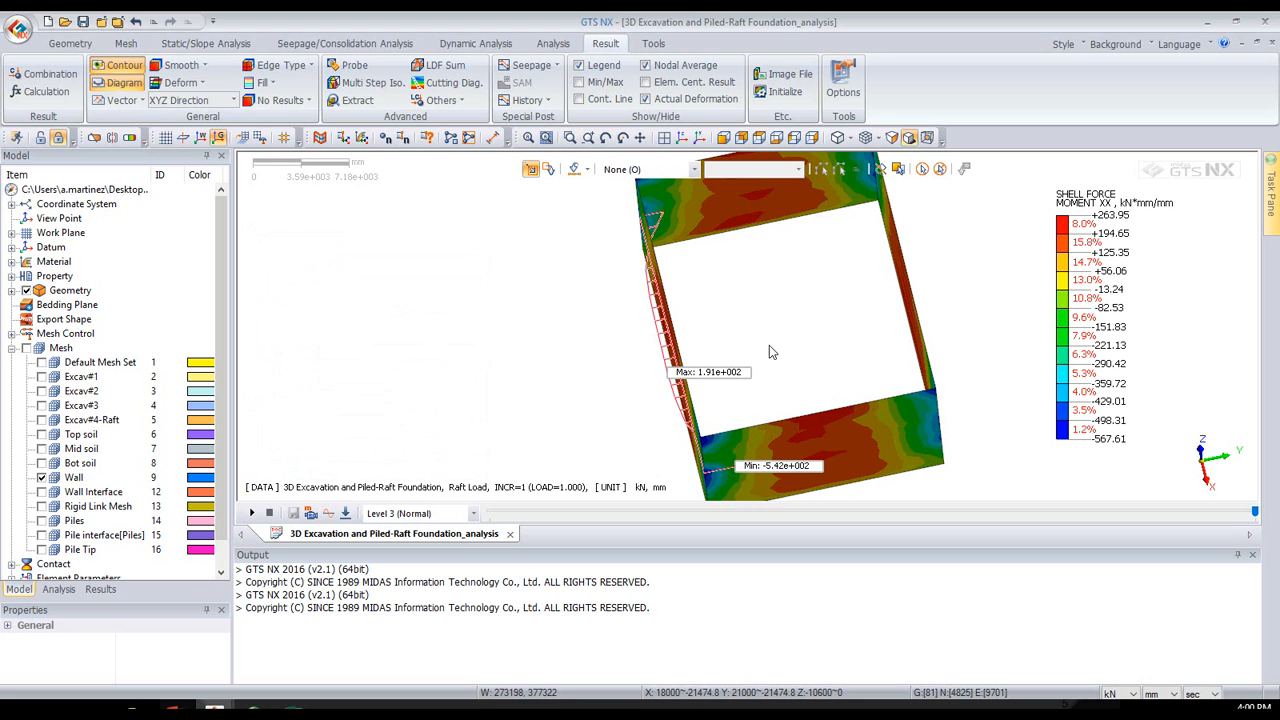
pyautogui.moveTo(785, 346); pyautogui.dragTo(689, 313, button='middle')
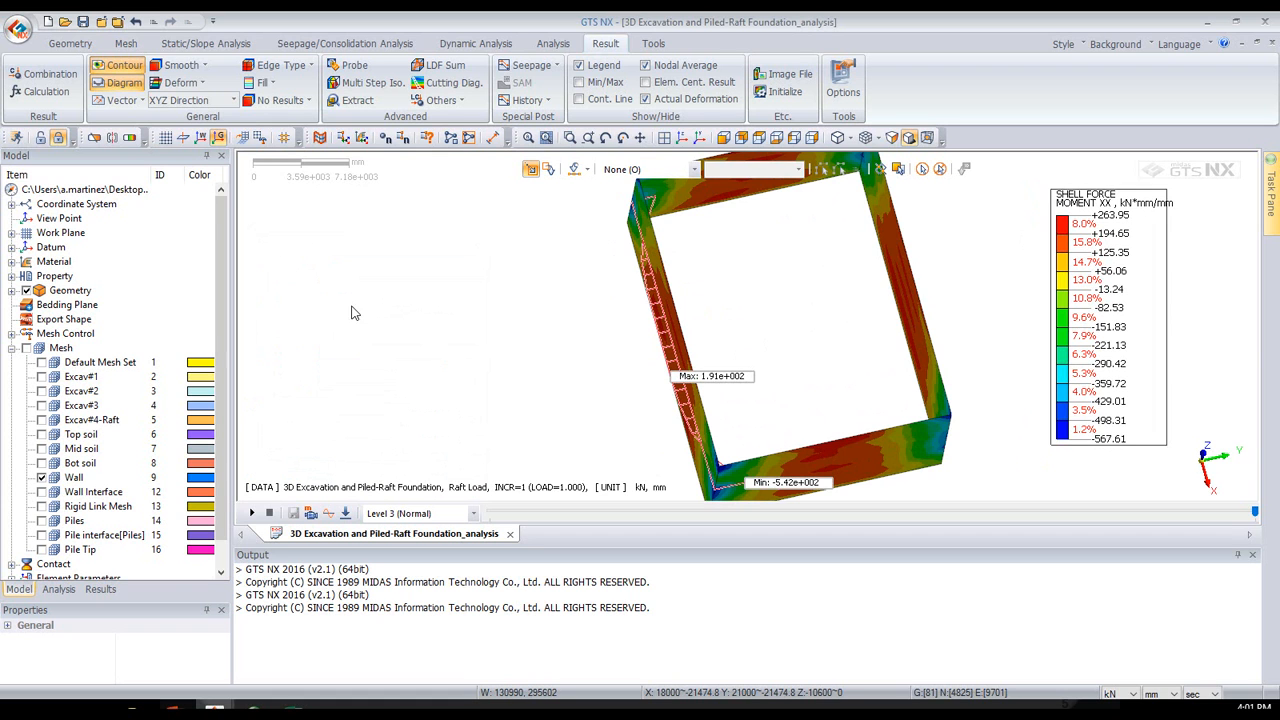
# - Turn off the display of all mesh sets, including Wall
pyautogui.scroll(-1, 184, 310)
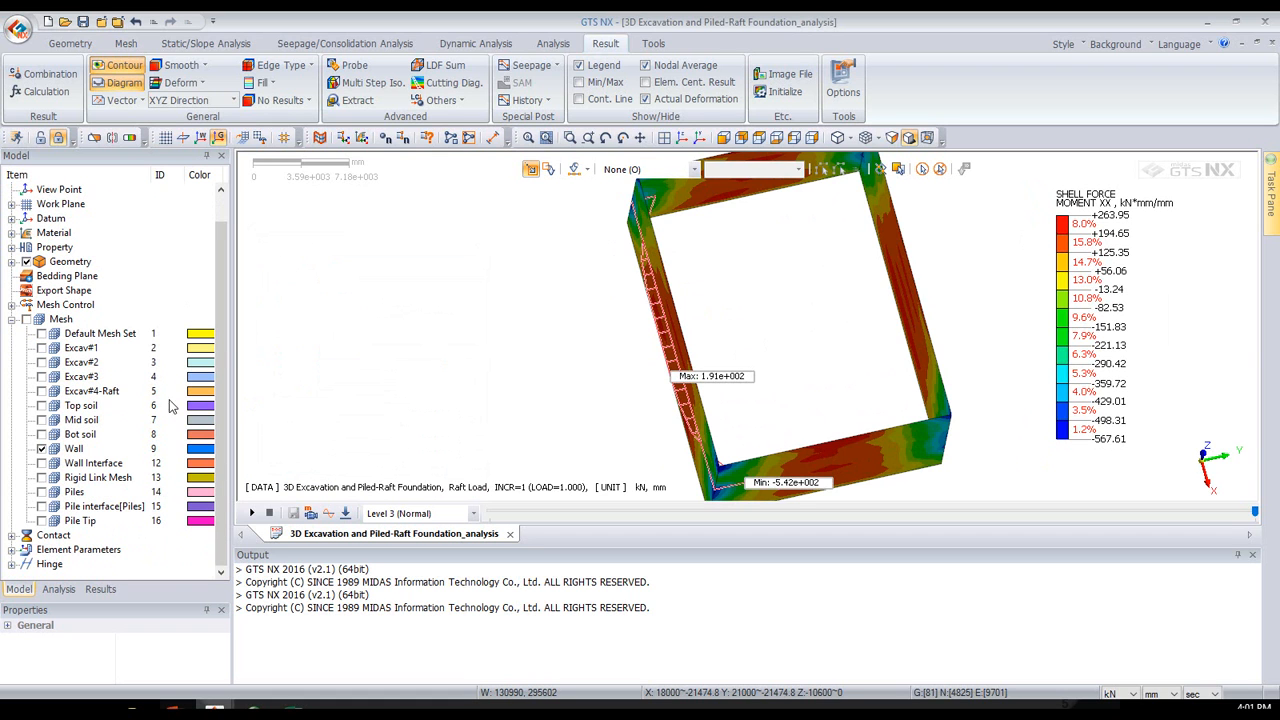
pyautogui.click(28, 319)
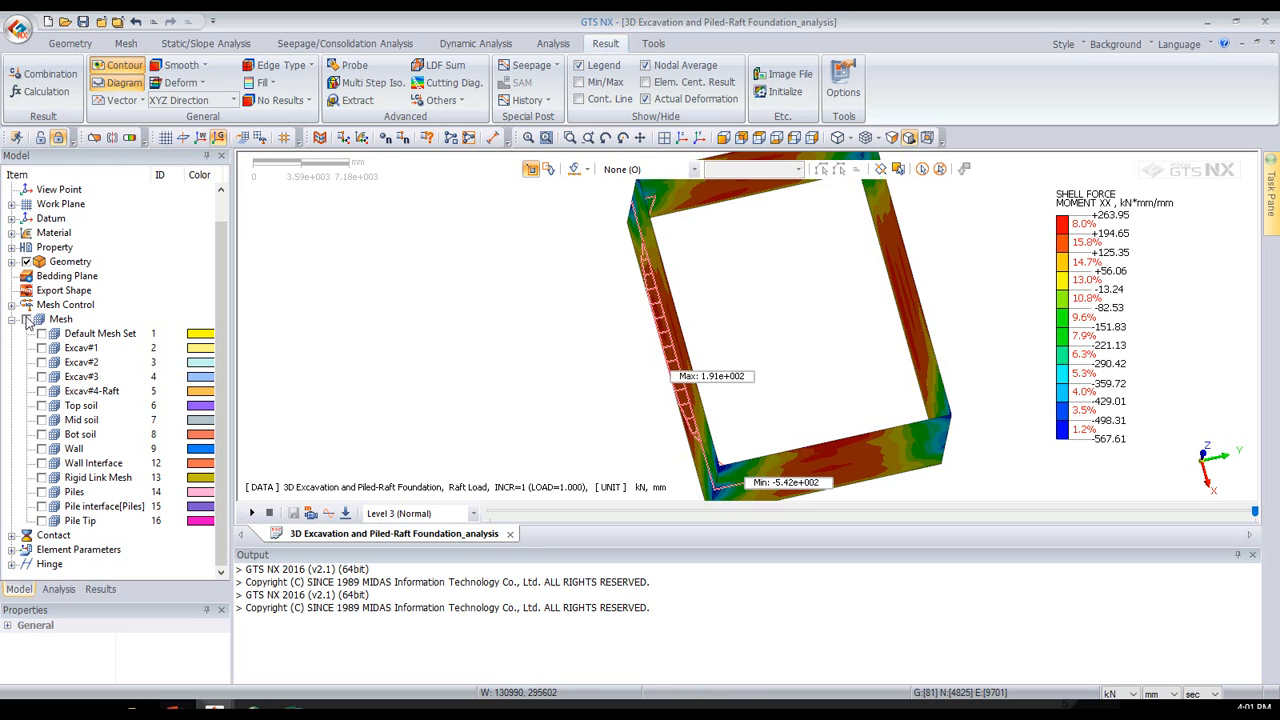
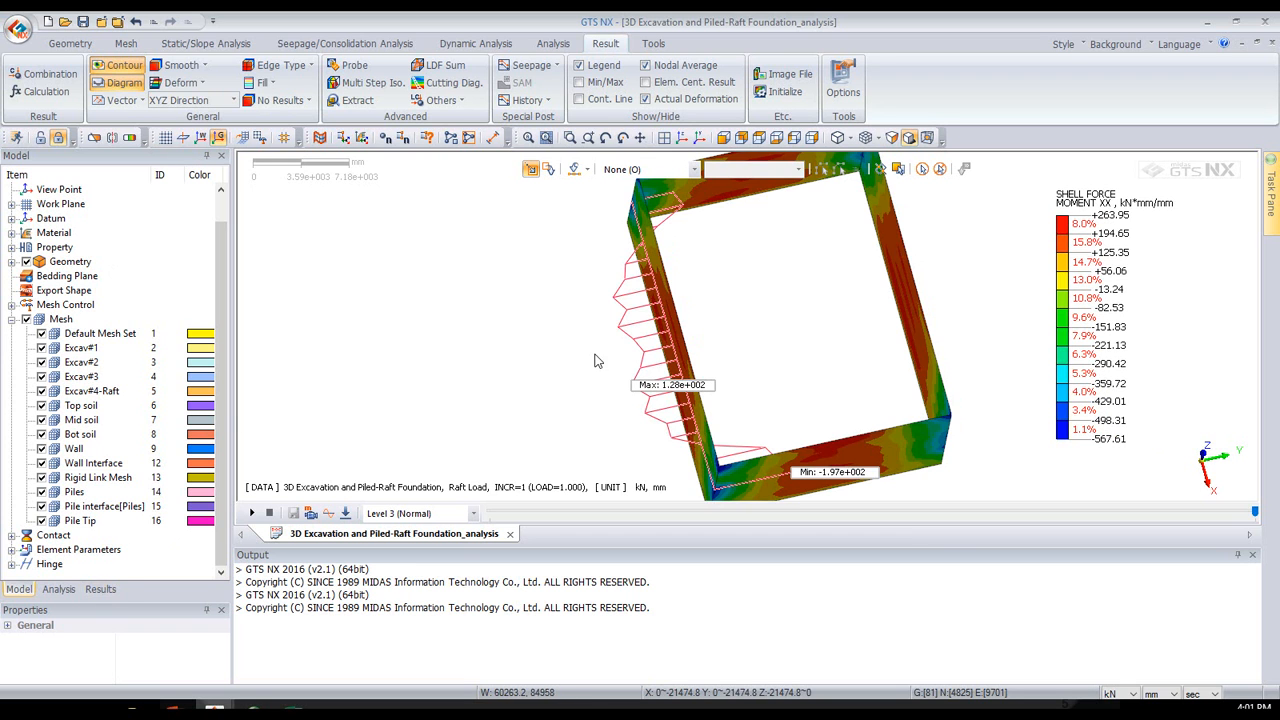
# - Display the TOTAL TRANSLATION (V) contour of the Raft Load stage on the whole model in isometric view
pyautogui.moveTo(722, 322); pyautogui.dragTo(720, 320, button='middle')
pyautogui.moveTo(650, 225); pyautogui.dragTo(664, 296, button='middle')
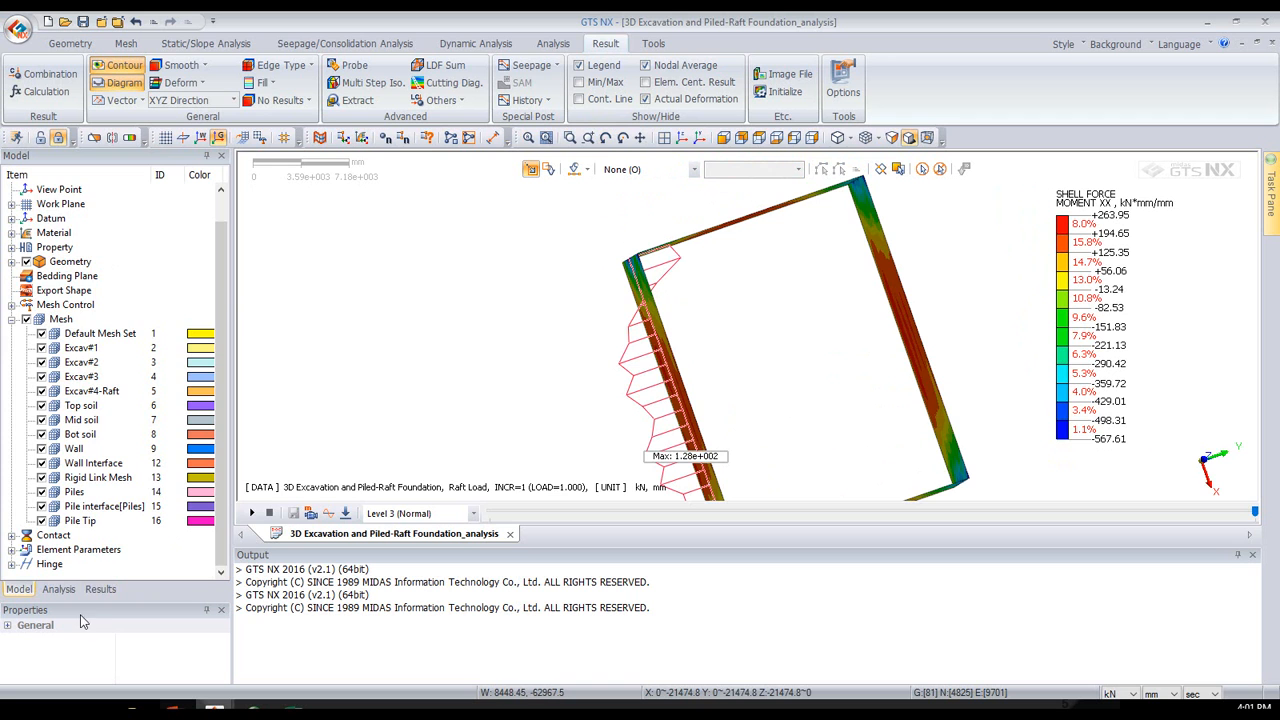
pyautogui.click(99, 589)
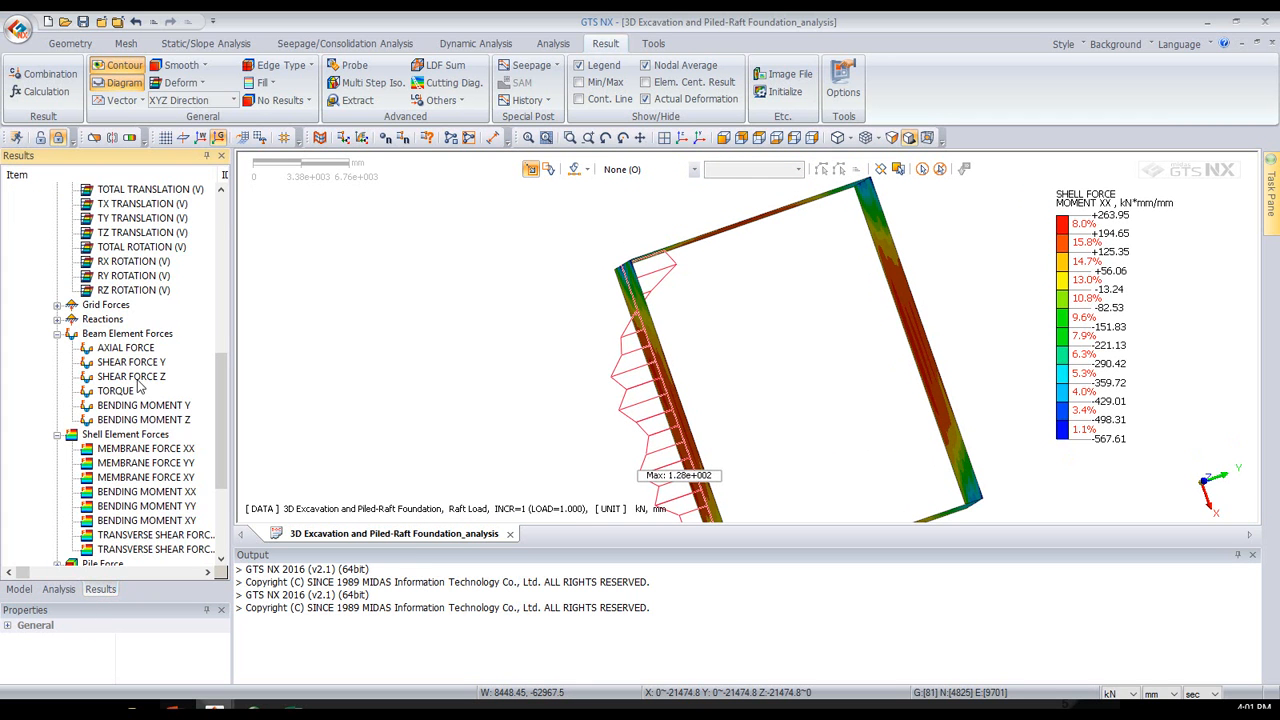
pyautogui.scroll(2, 140, 387)
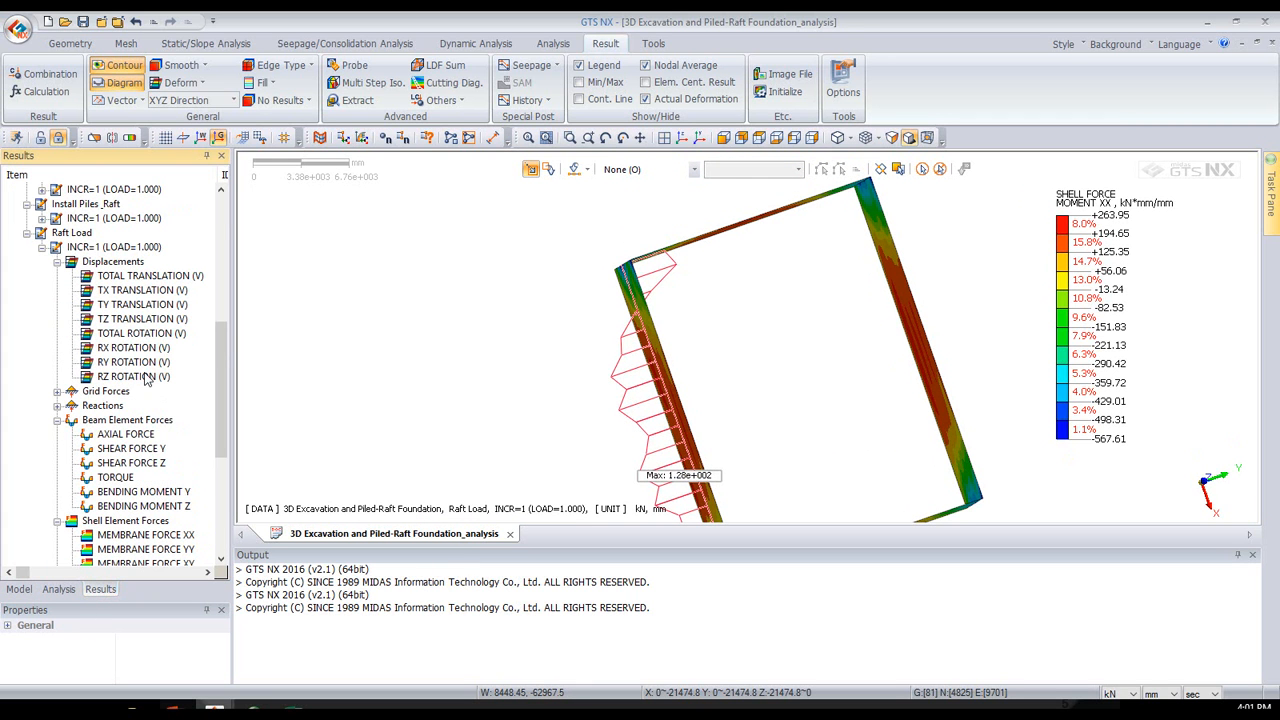
pyautogui.click(150, 276)
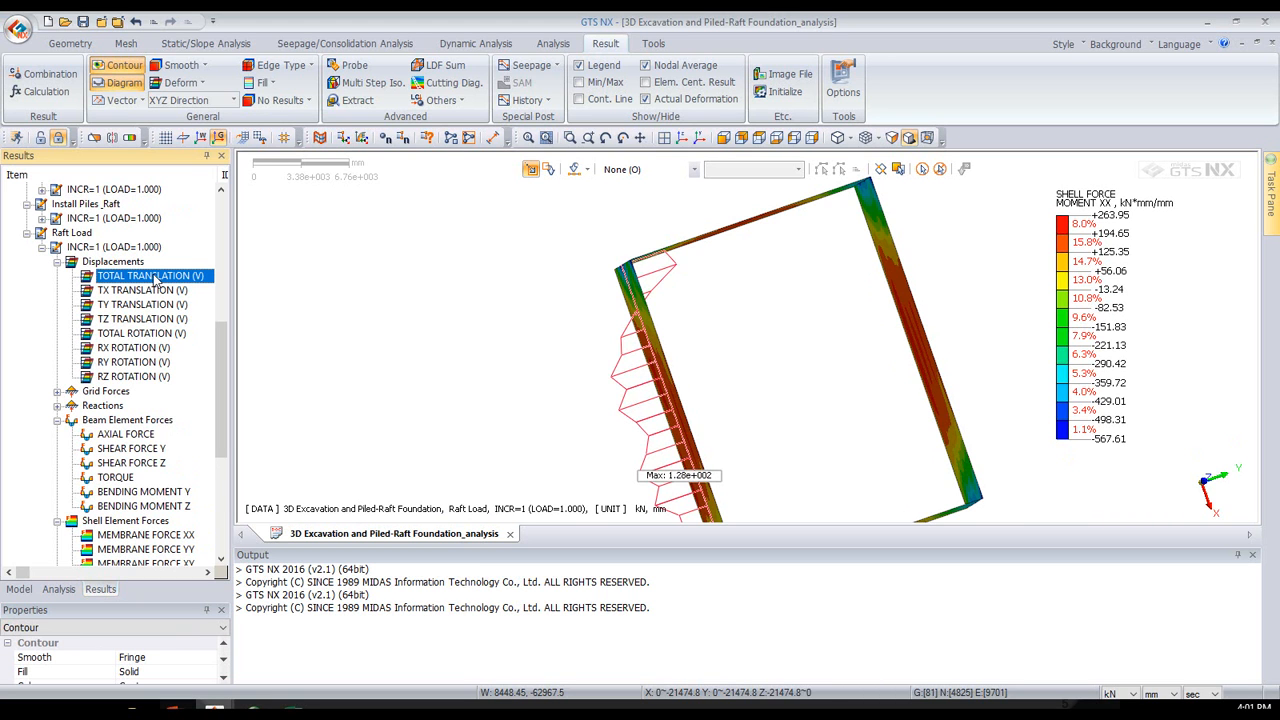
pyautogui.scroll(-3, 152, 280)
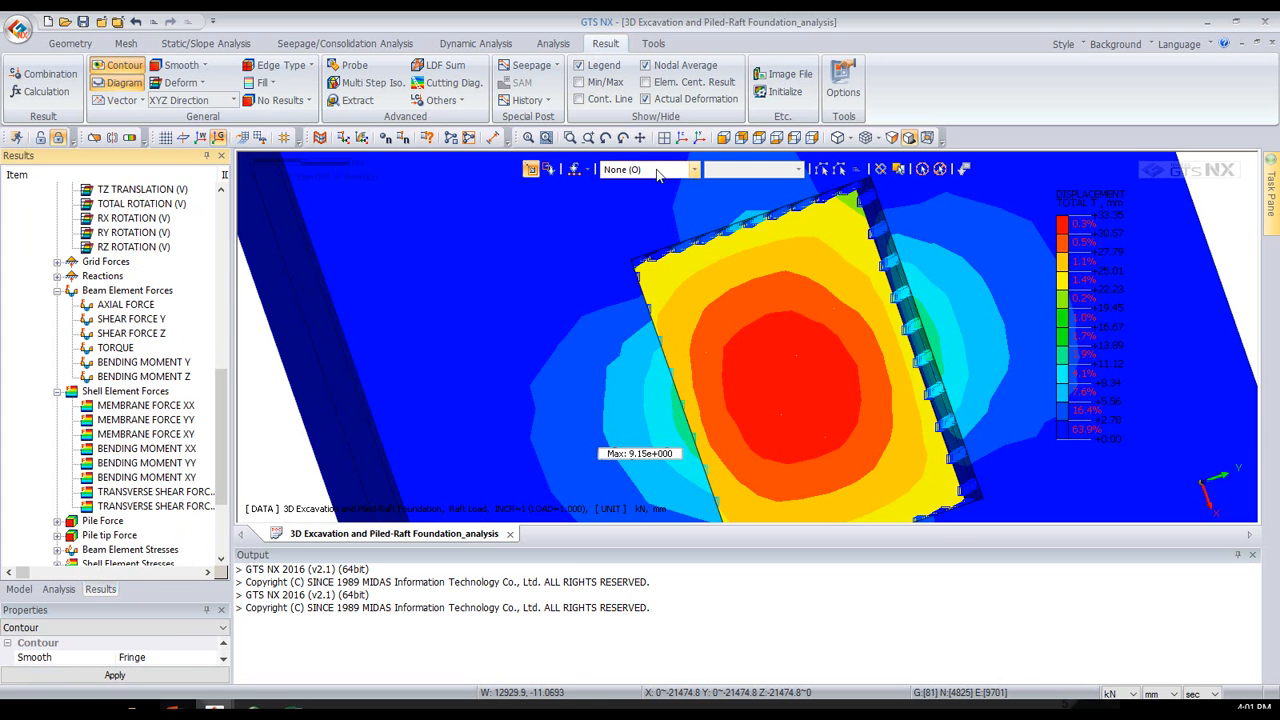
pyautogui.click(697, 138)
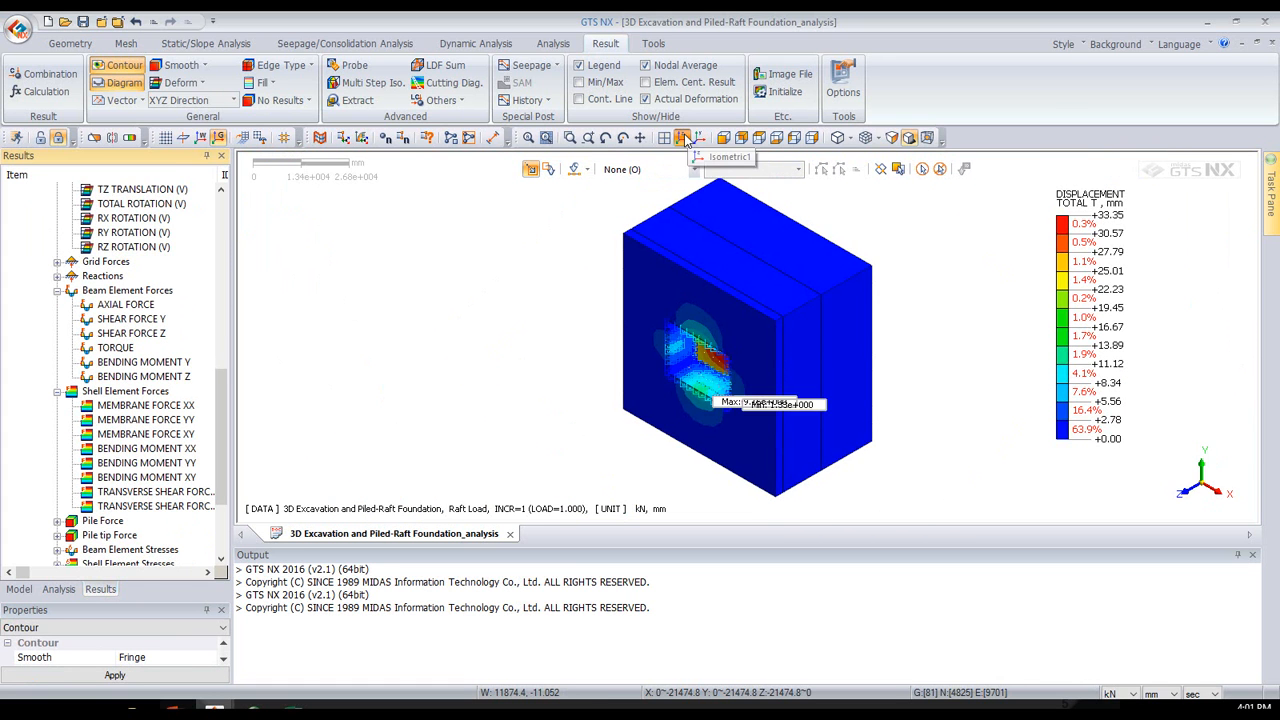
# - Set up a displacement extraction of TOTAL TRANSLATION (V), leaving out the In-situ and Install Wall stages
pyautogui.click(352, 101)
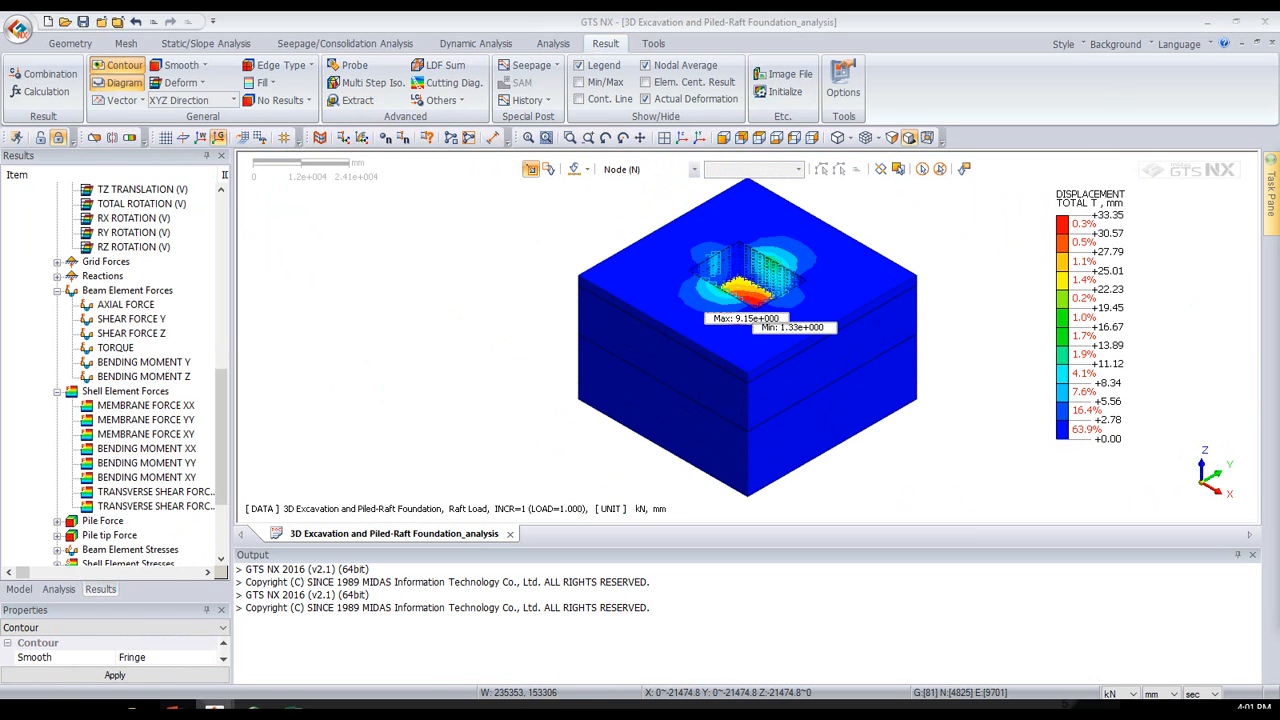
pyautogui.moveTo(374, 166); pyautogui.dragTo(285, 148)
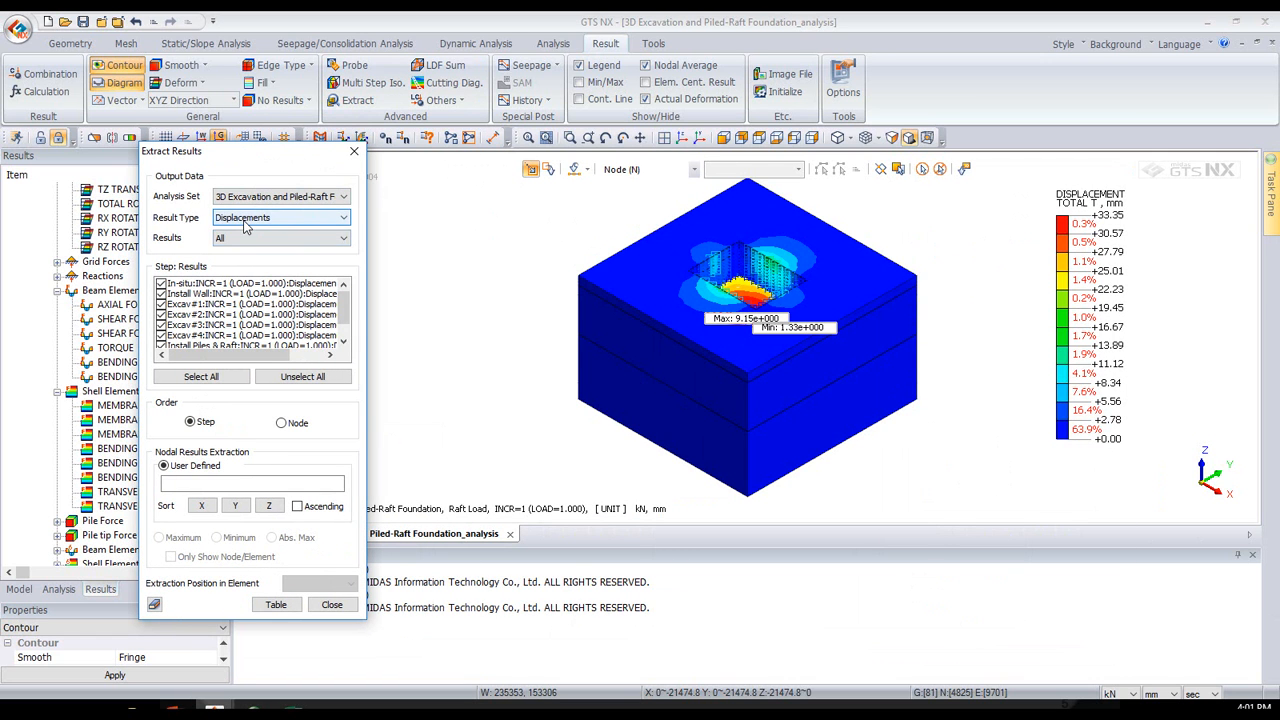
pyautogui.click(222, 240)
pyautogui.click(240, 263)
pyautogui.click(161, 284)
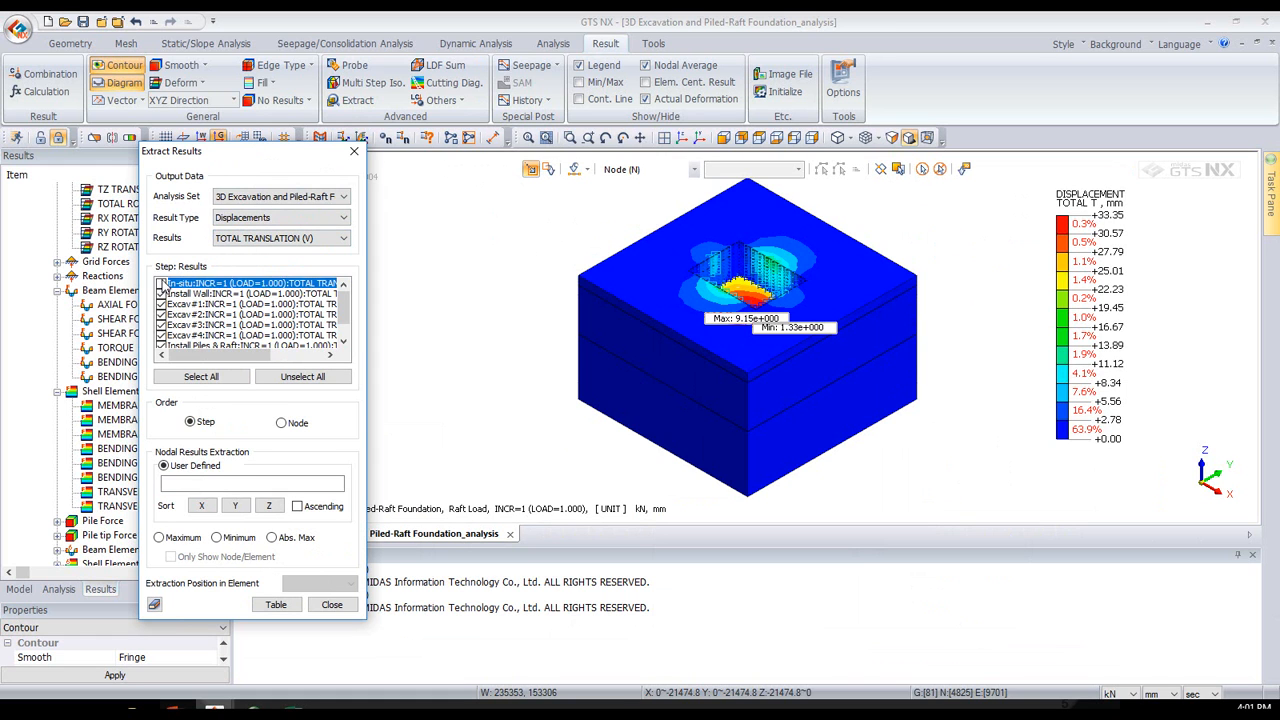
pyautogui.click(161, 294)
pyautogui.scroll(-1, 179, 313)
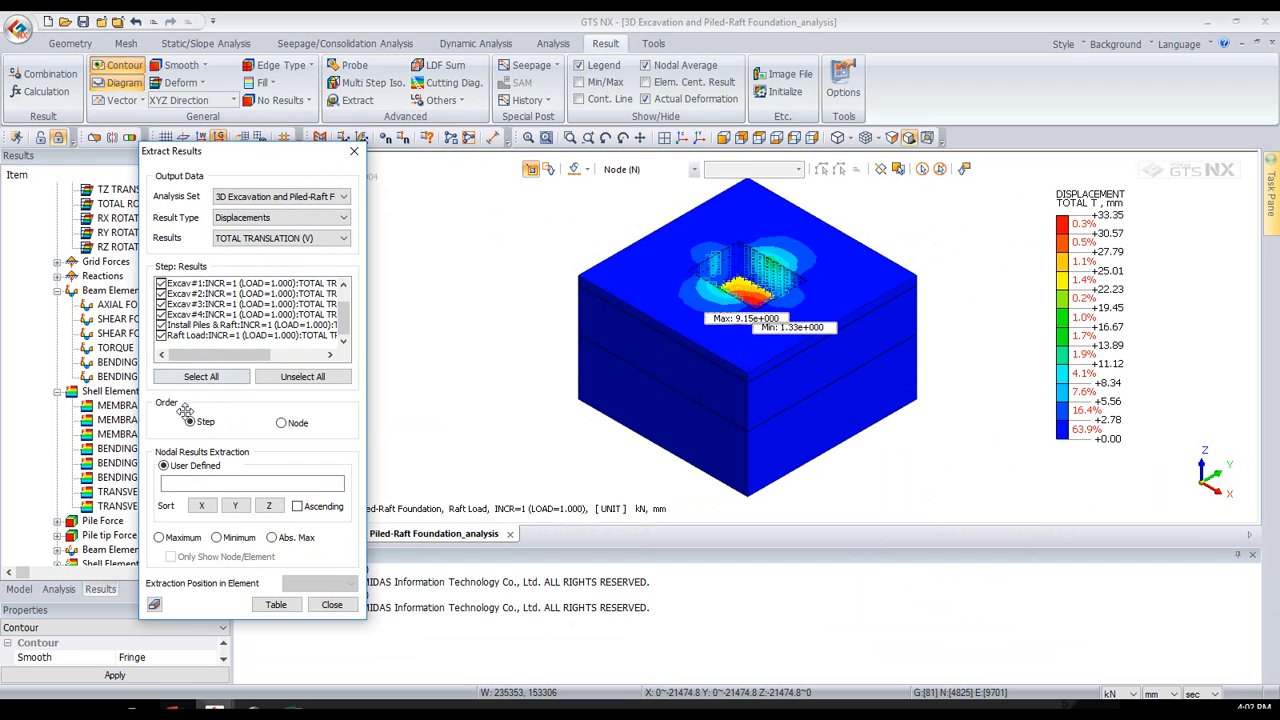
# - Extract the maximum nodal total translation of each selected stage into a results table
pyautogui.click(227, 485)
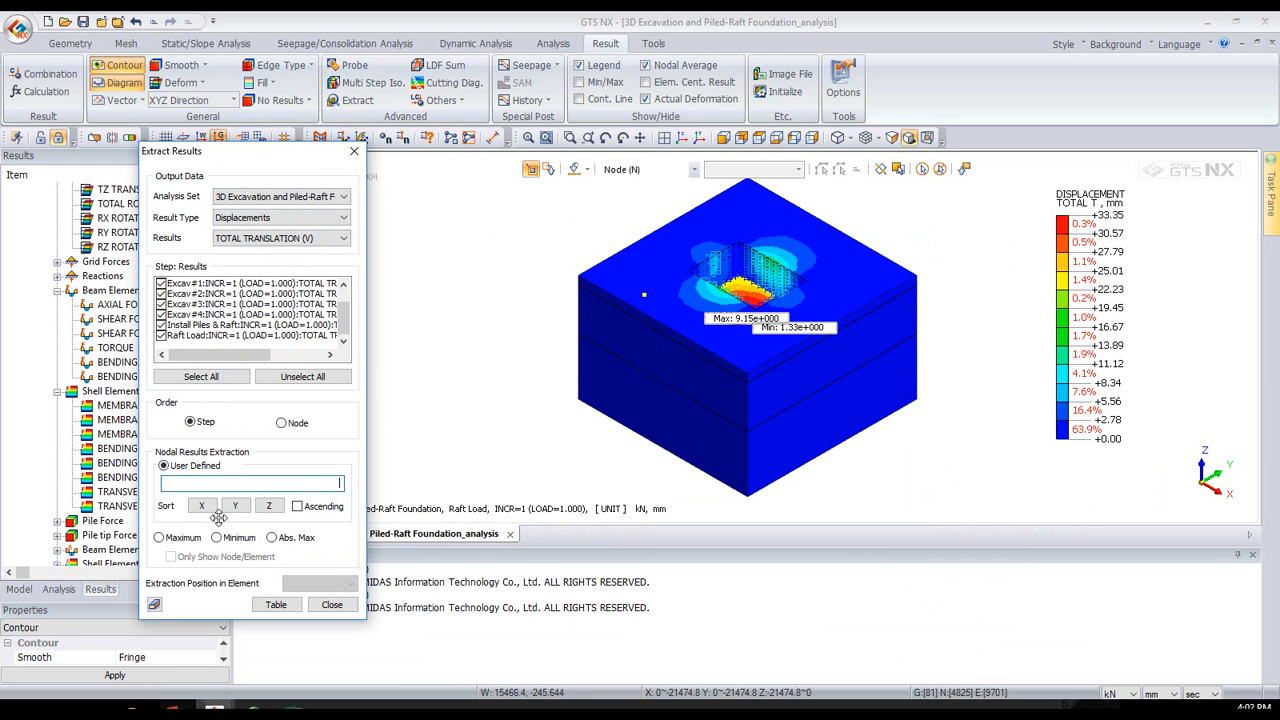
pyautogui.click(180, 538)
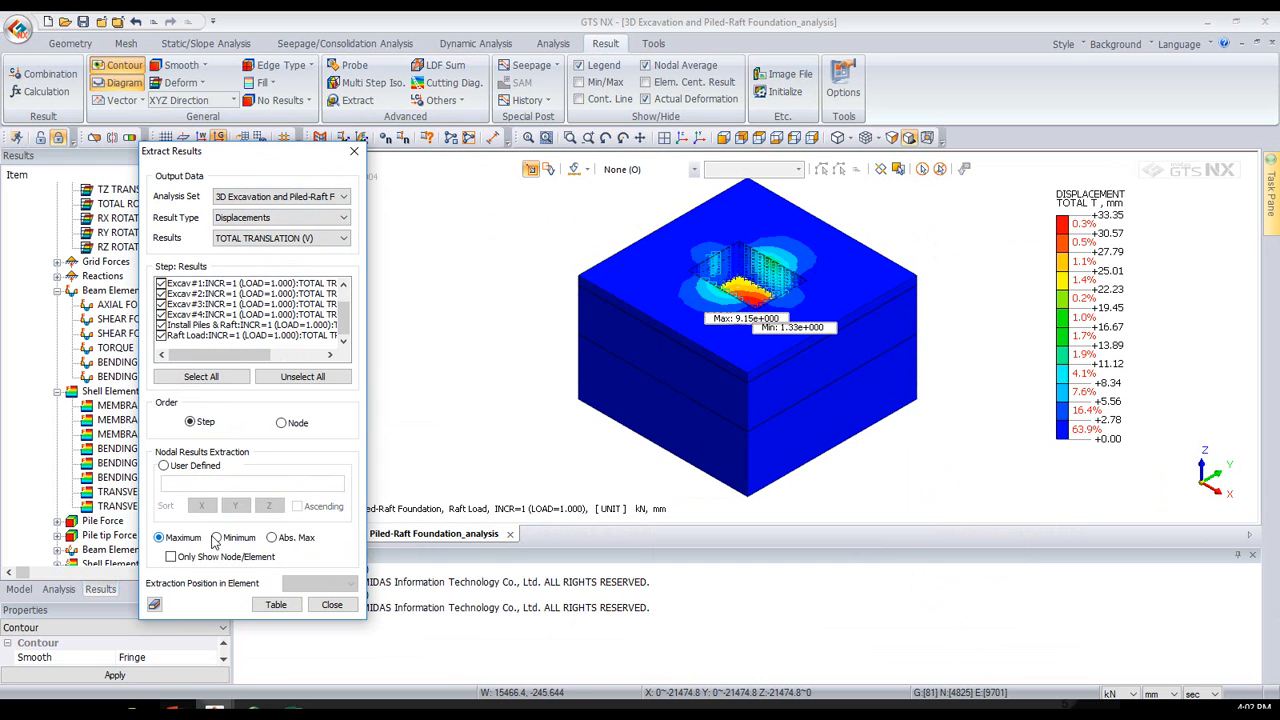
pyautogui.click(275, 606)
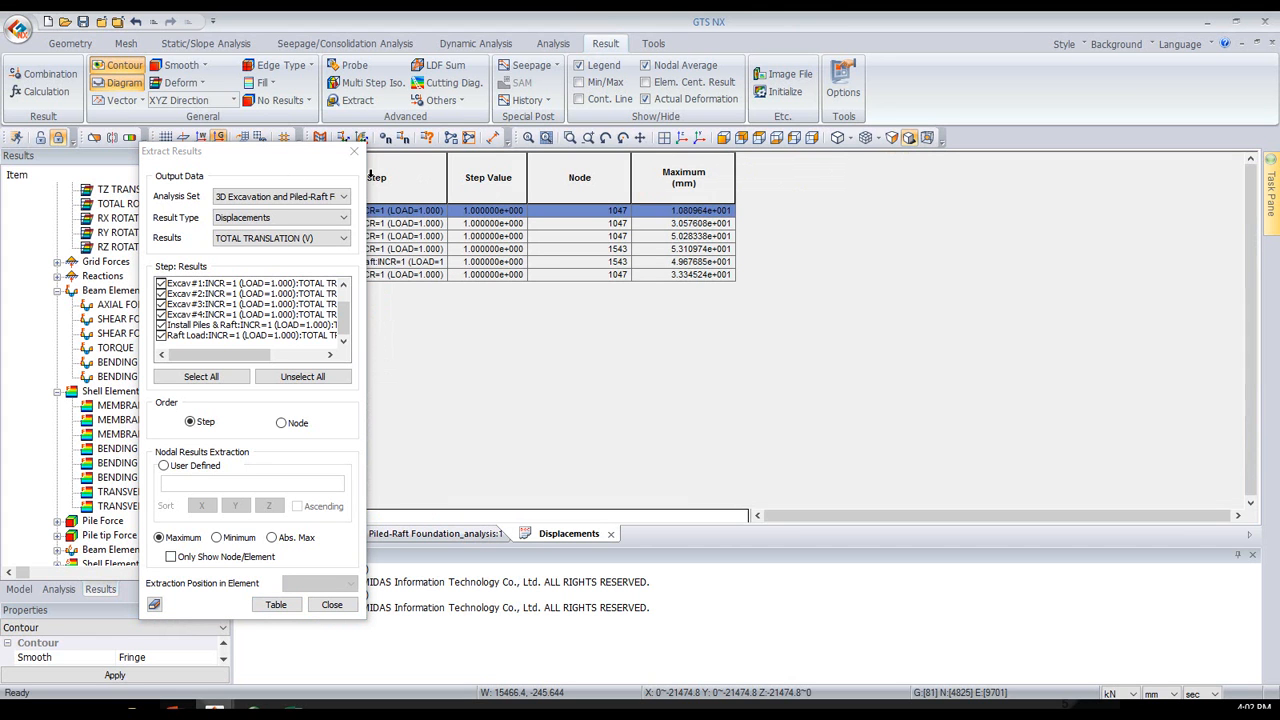
pyautogui.moveTo(276, 162); pyautogui.dragTo(152, 184)
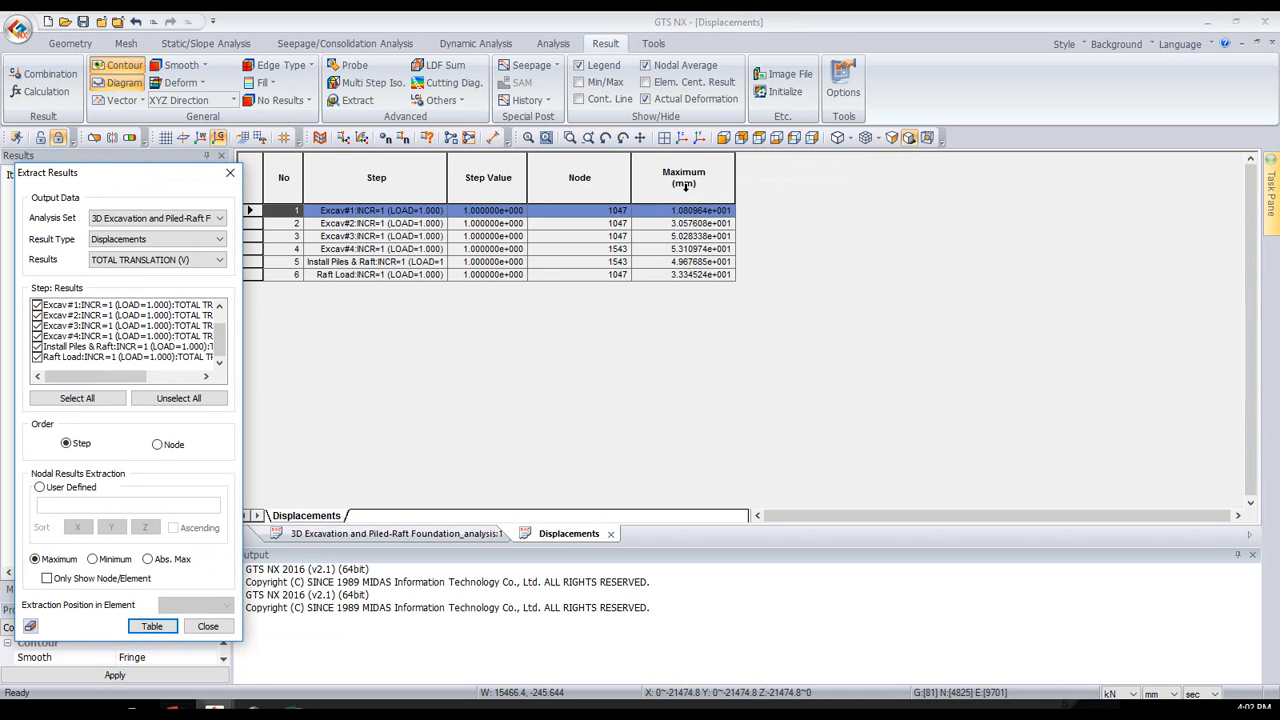
# - Plot the table's Maximum column against No as a simple line graph
pyautogui.click(644, 190)
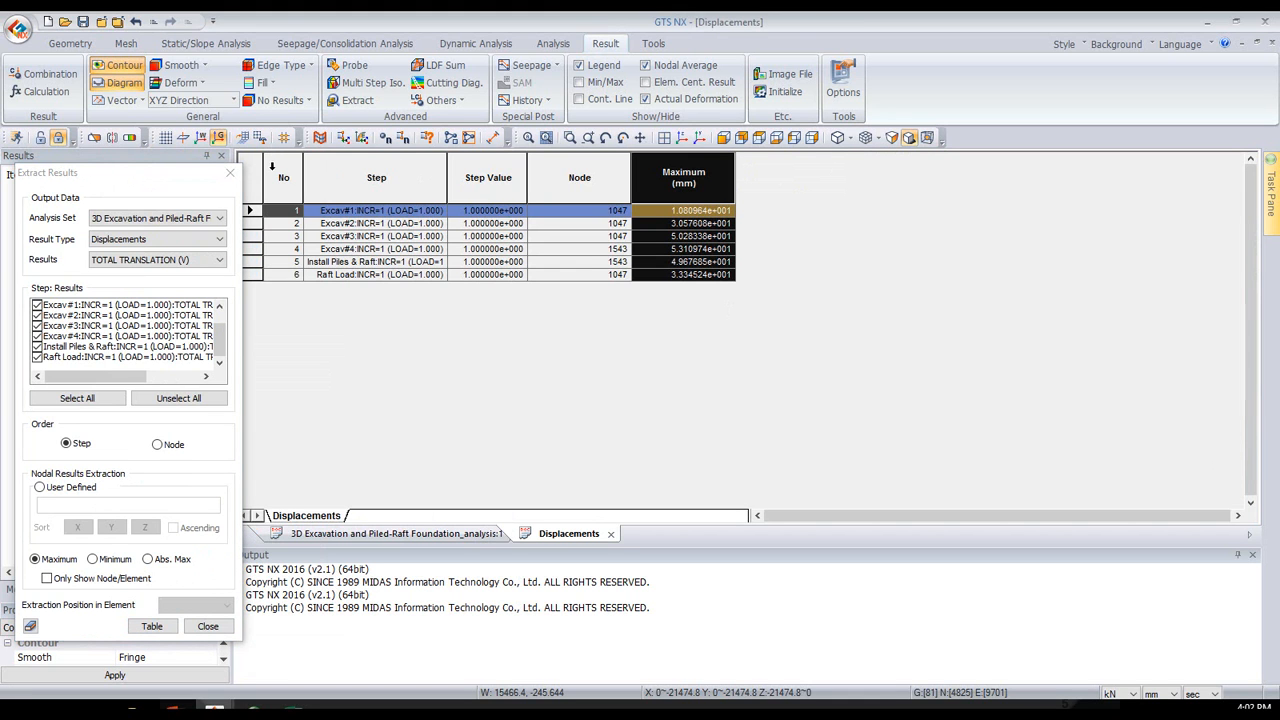
pyautogui.click(280, 172)
pyautogui.rightClick(284, 178)
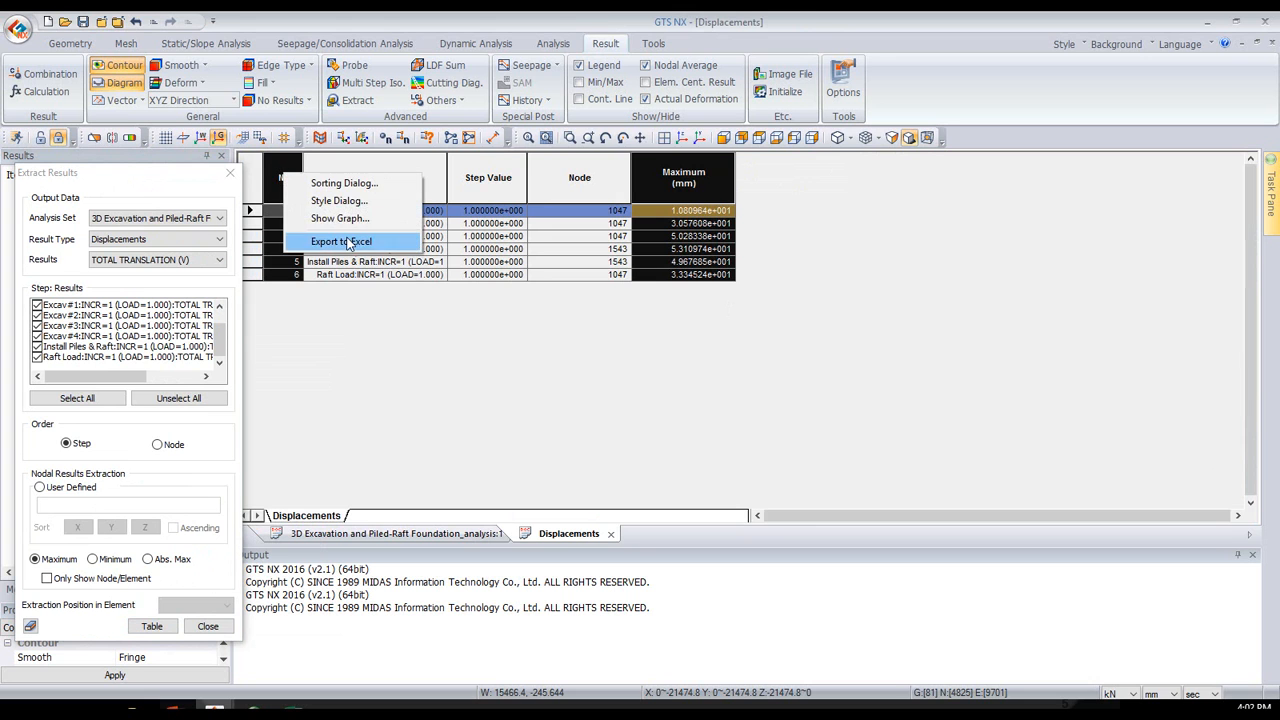
pyautogui.click(340, 219)
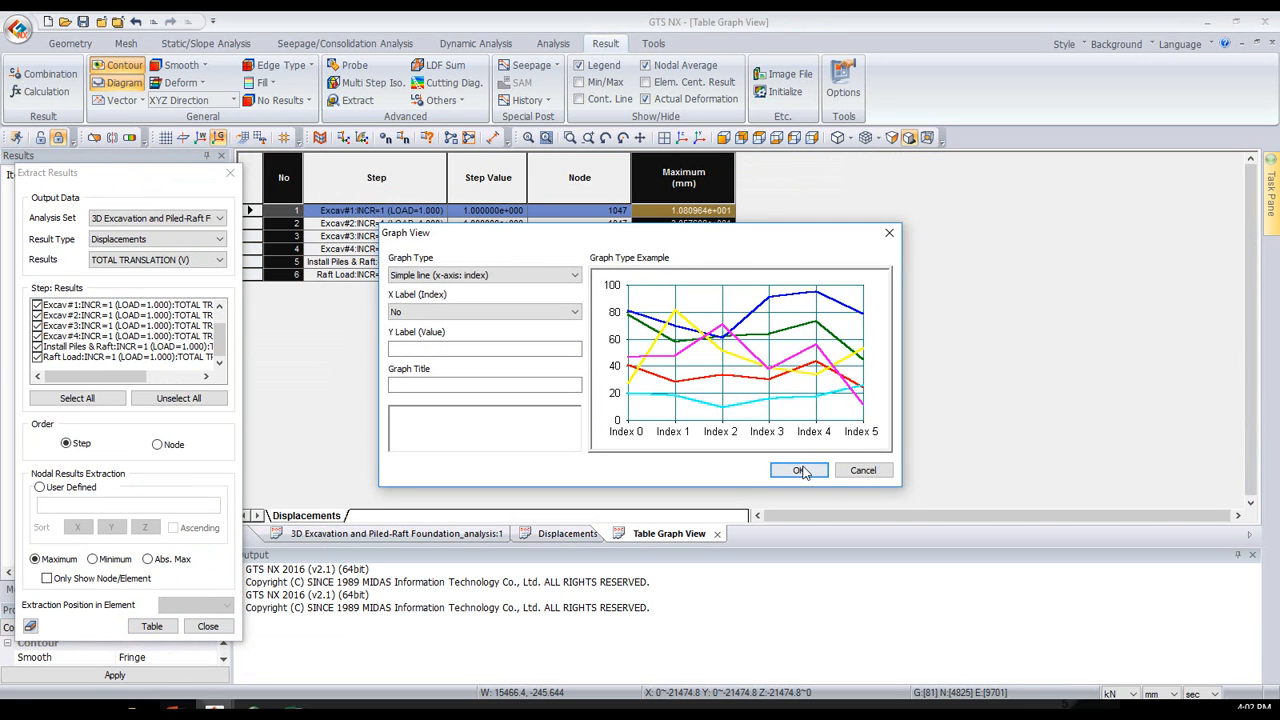
pyautogui.click(800, 469)
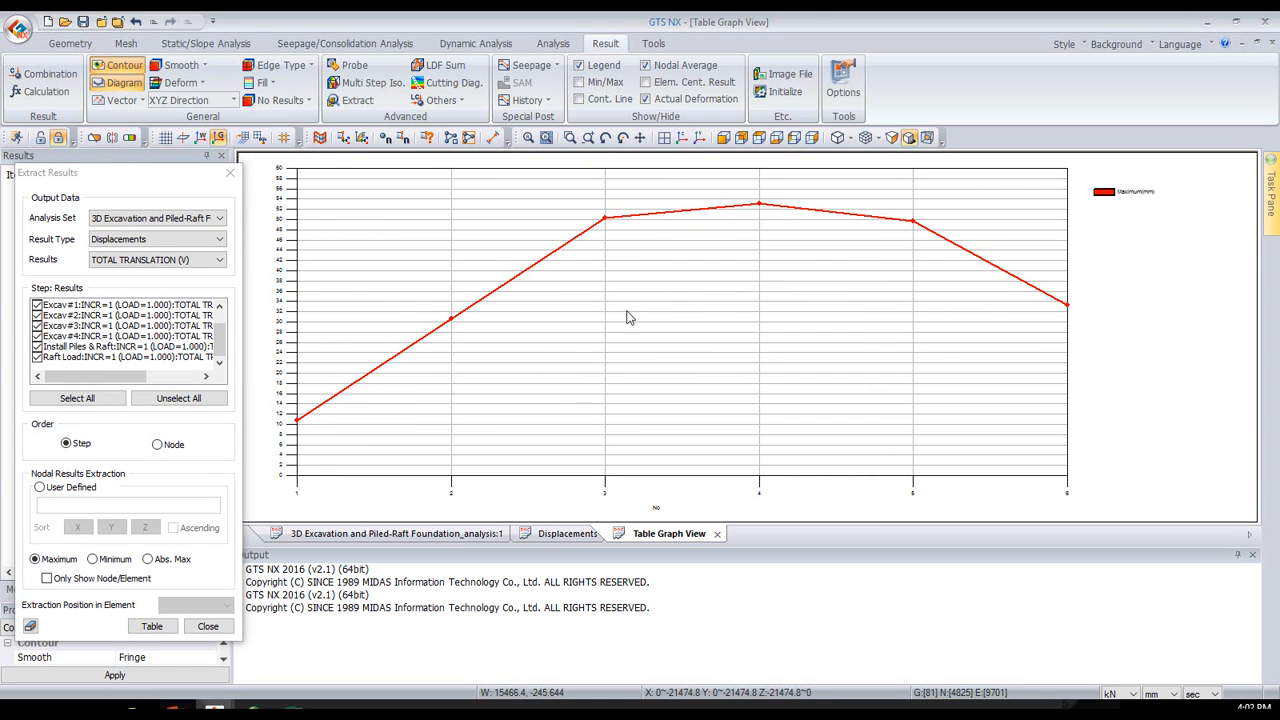
# - Close the result extraction without changing the result type and return to the analysis model view
pyautogui.click(172, 239)
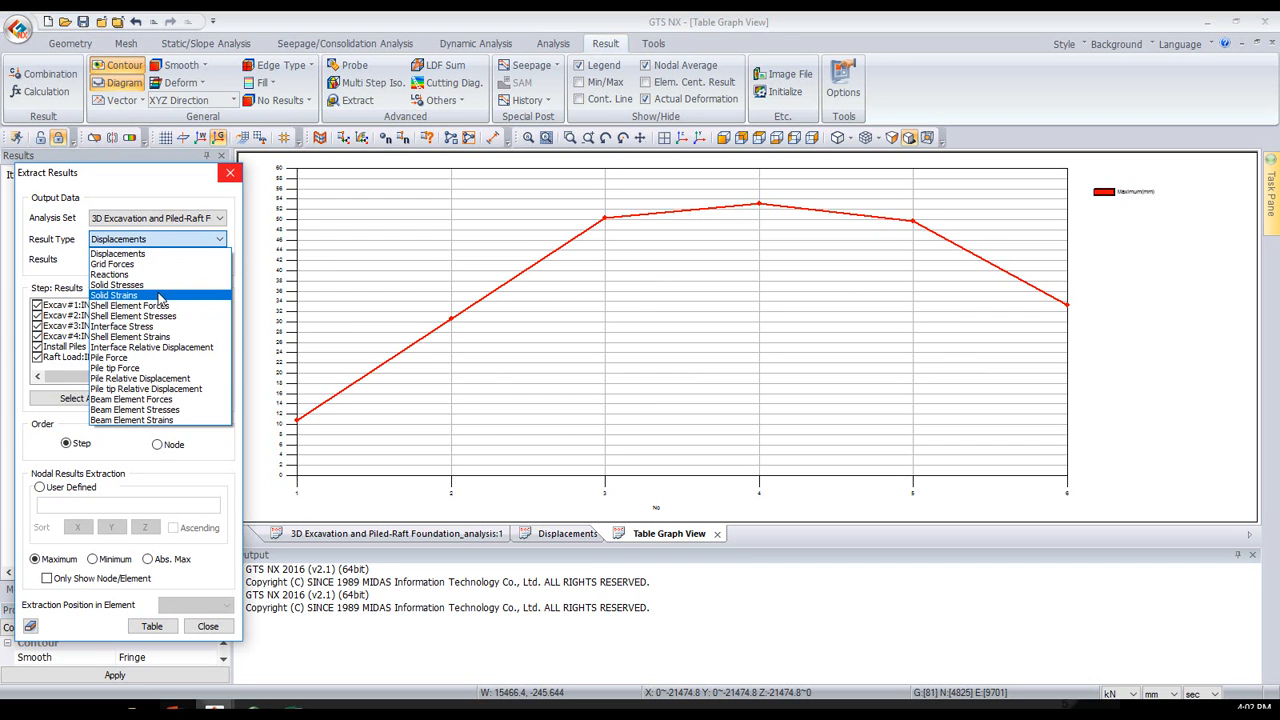
pyautogui.click(229, 173)
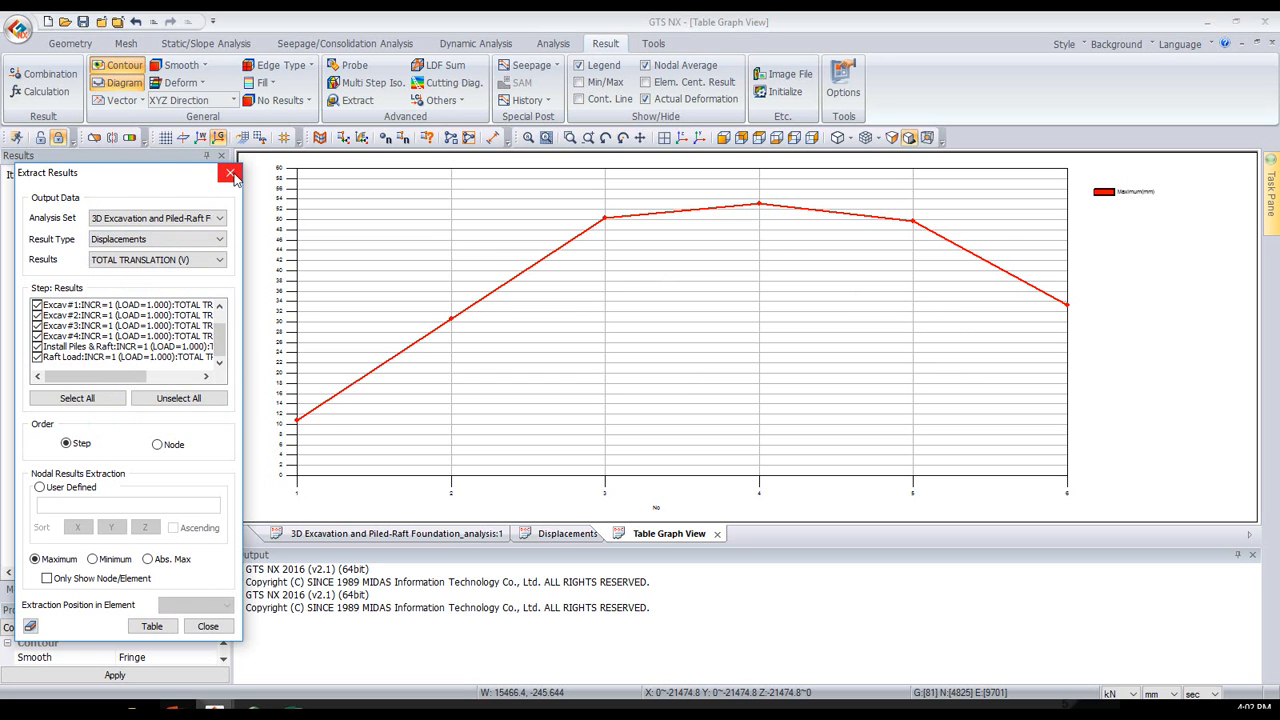
pyautogui.click(229, 173)
pyautogui.click(338, 536)
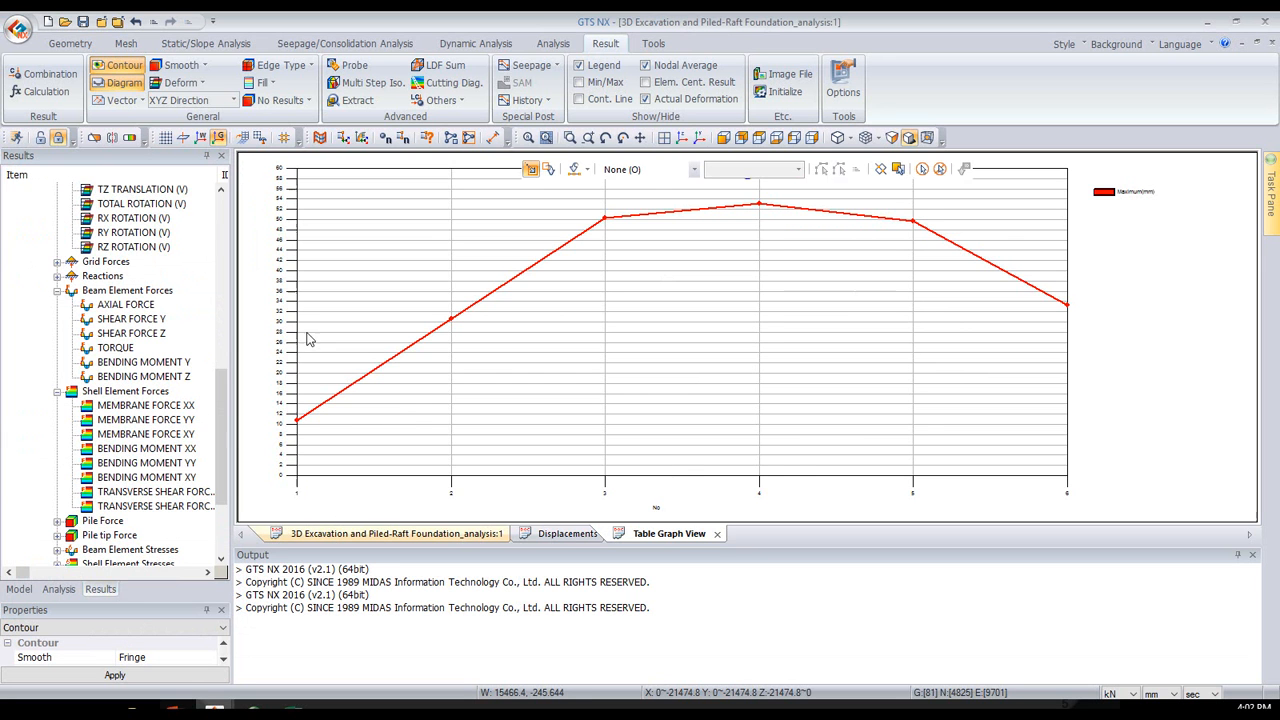
# - Display the PLASTIC STATUS result from the Raft Load stage's solid stresses and examine the zones around the excavation
pyautogui.scroll(-2, 114, 376)
pyautogui.scroll(-1, 104, 418)
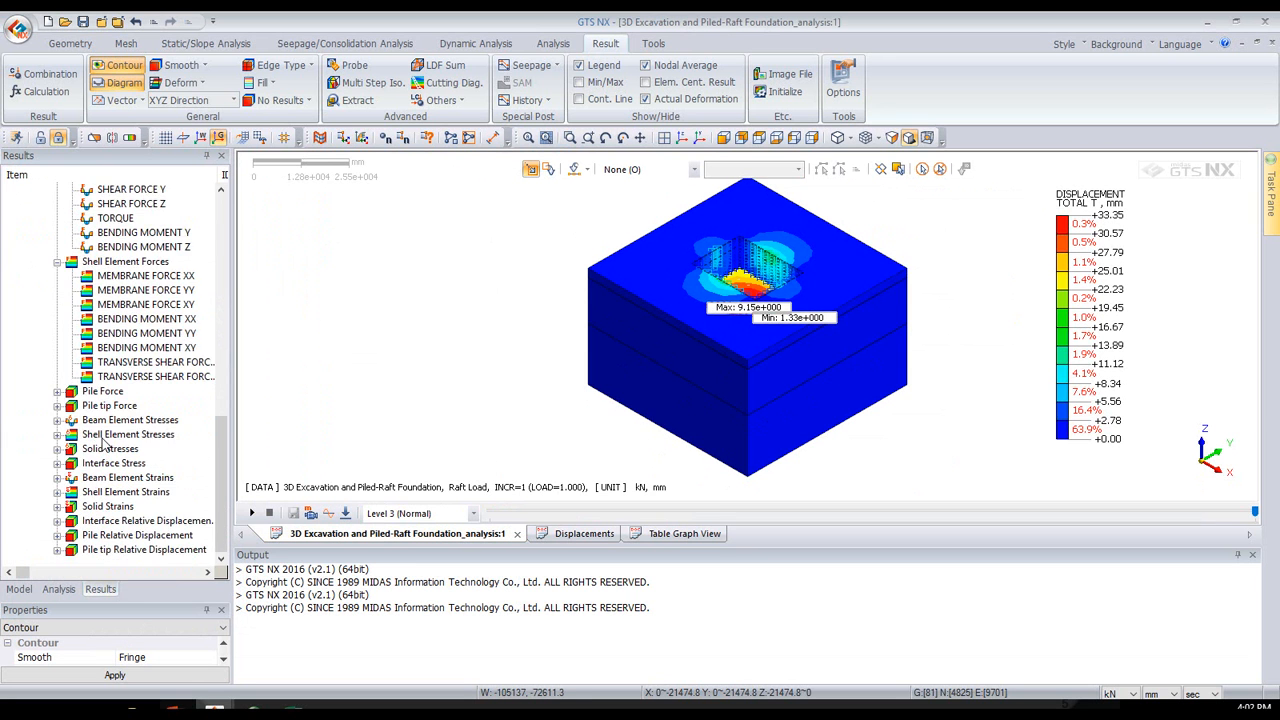
pyautogui.click(57, 449)
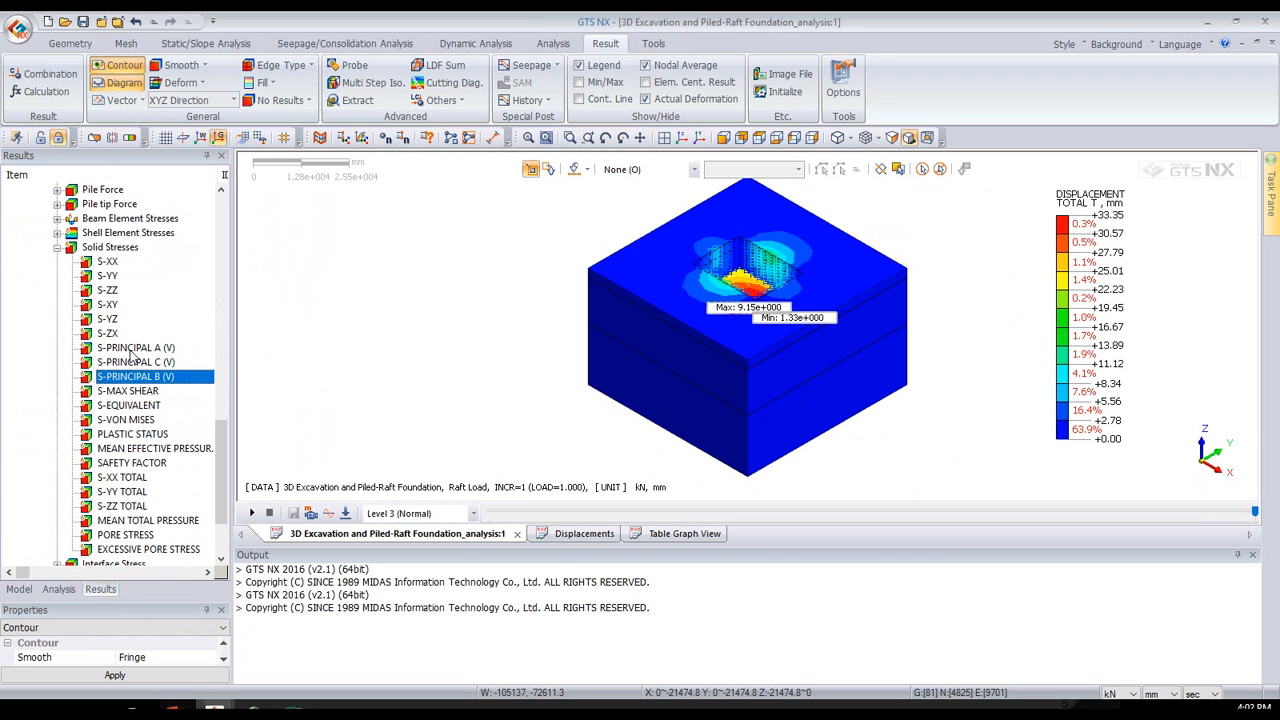
pyautogui.click(130, 349)
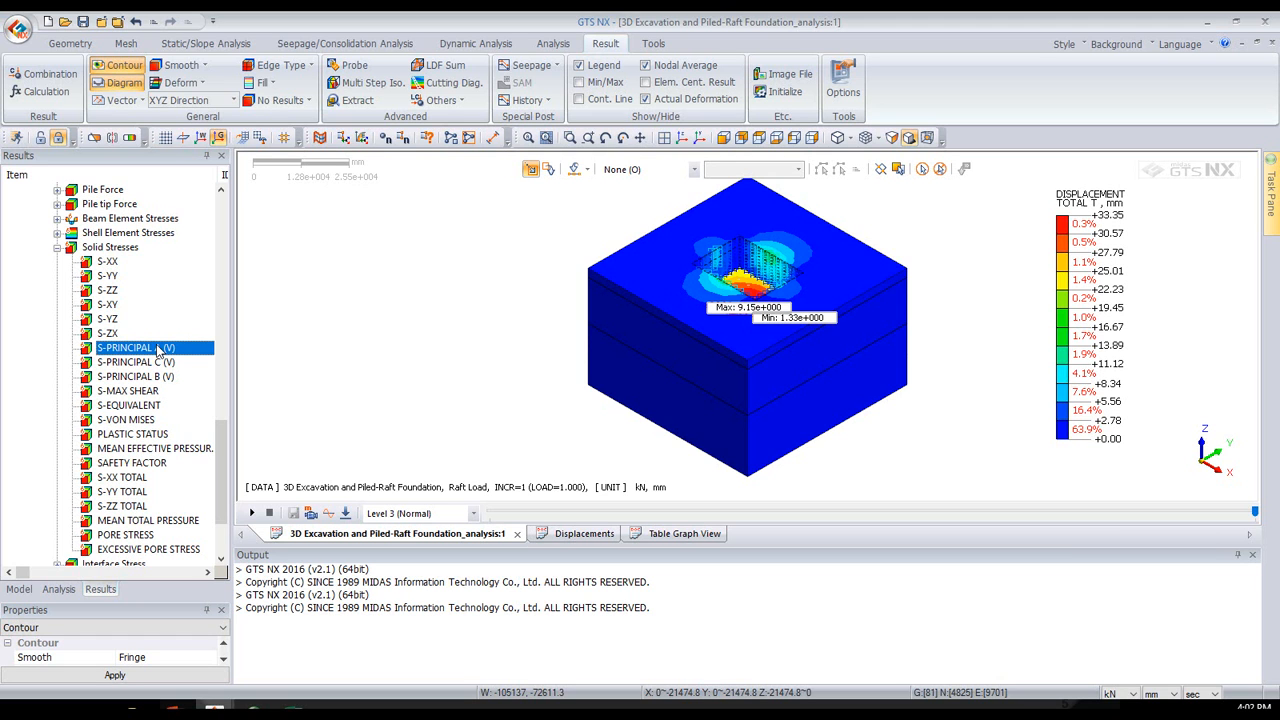
pyautogui.scroll(-2, 157, 350)
pyautogui.click(157, 347)
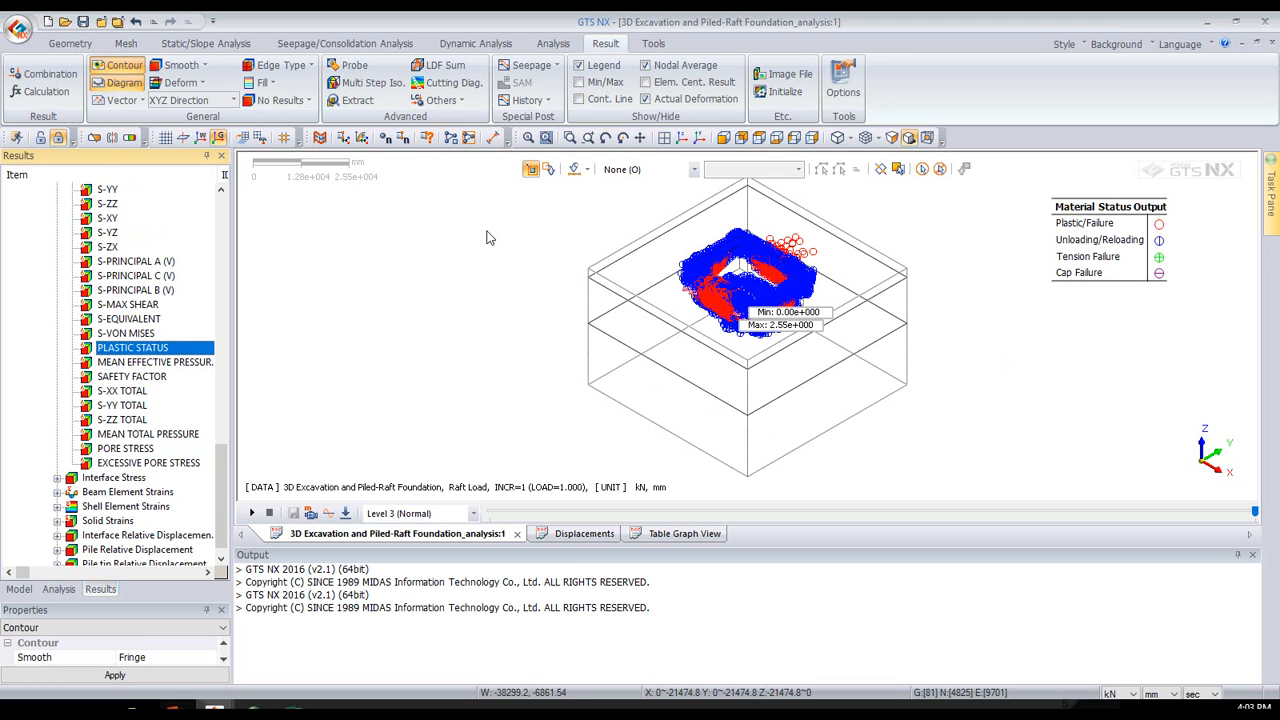
pyautogui.moveTo(716, 440); pyautogui.dragTo(770, 262, button='middle')
pyautogui.scroll(5, 770, 264)
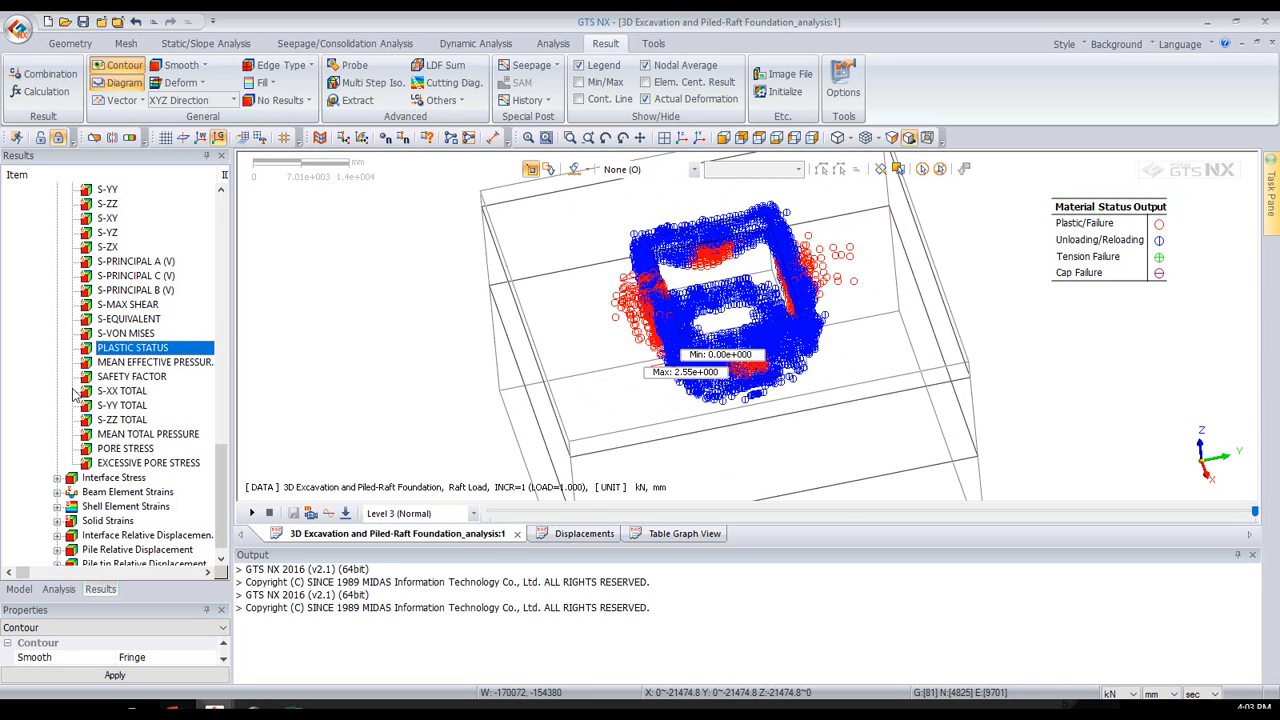
# - Display the E-MAX SHEAR solid strain contour and examine it around the excavation
pyautogui.scroll(-1, 84, 398)
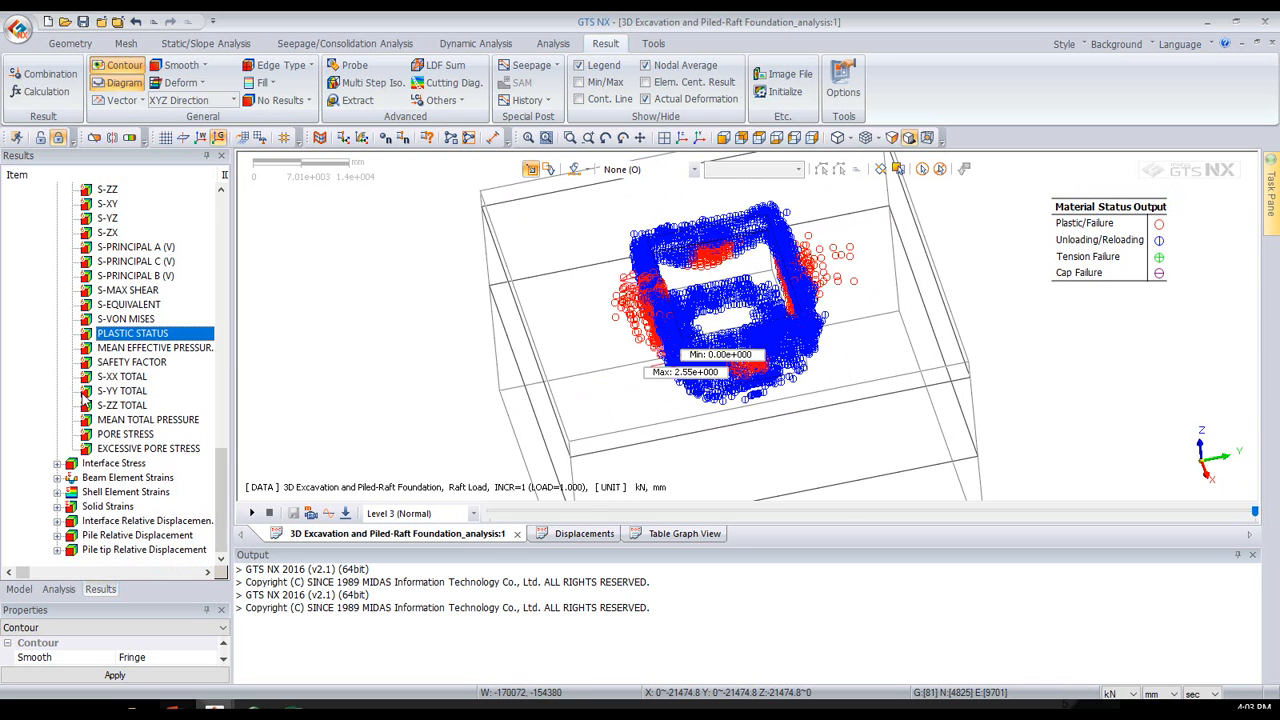
pyautogui.click(58, 507)
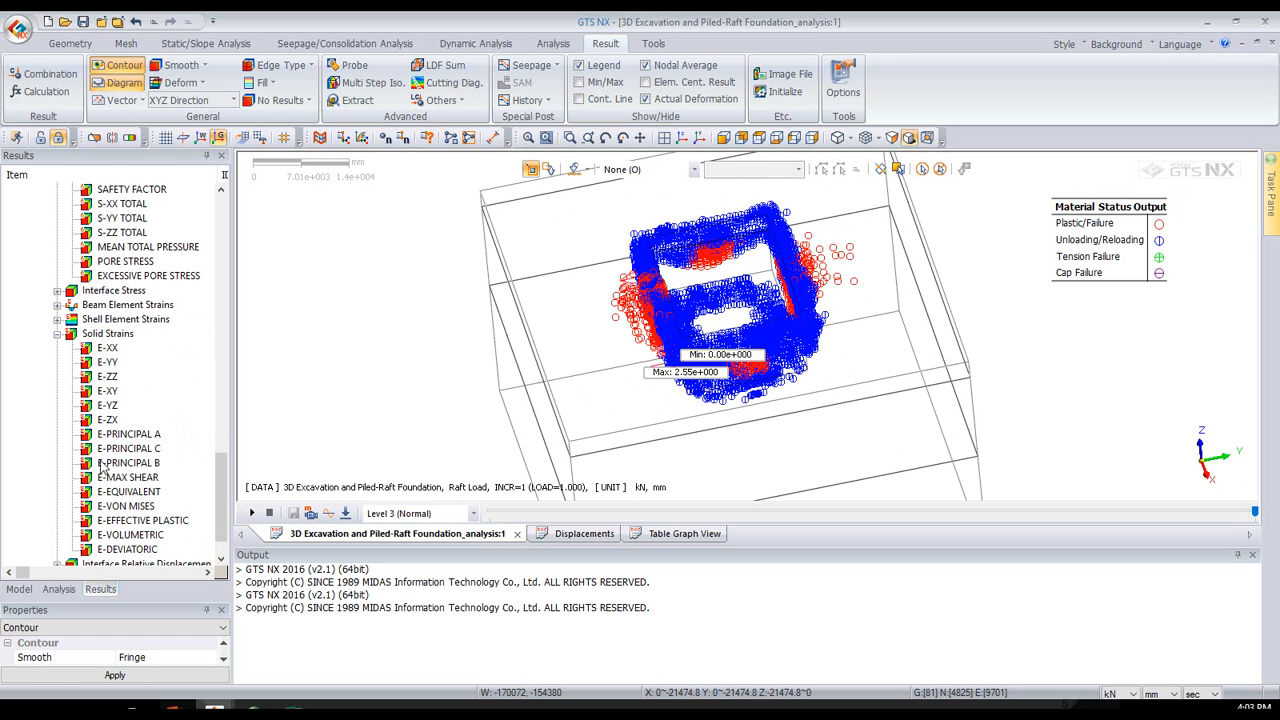
pyautogui.click(127, 478)
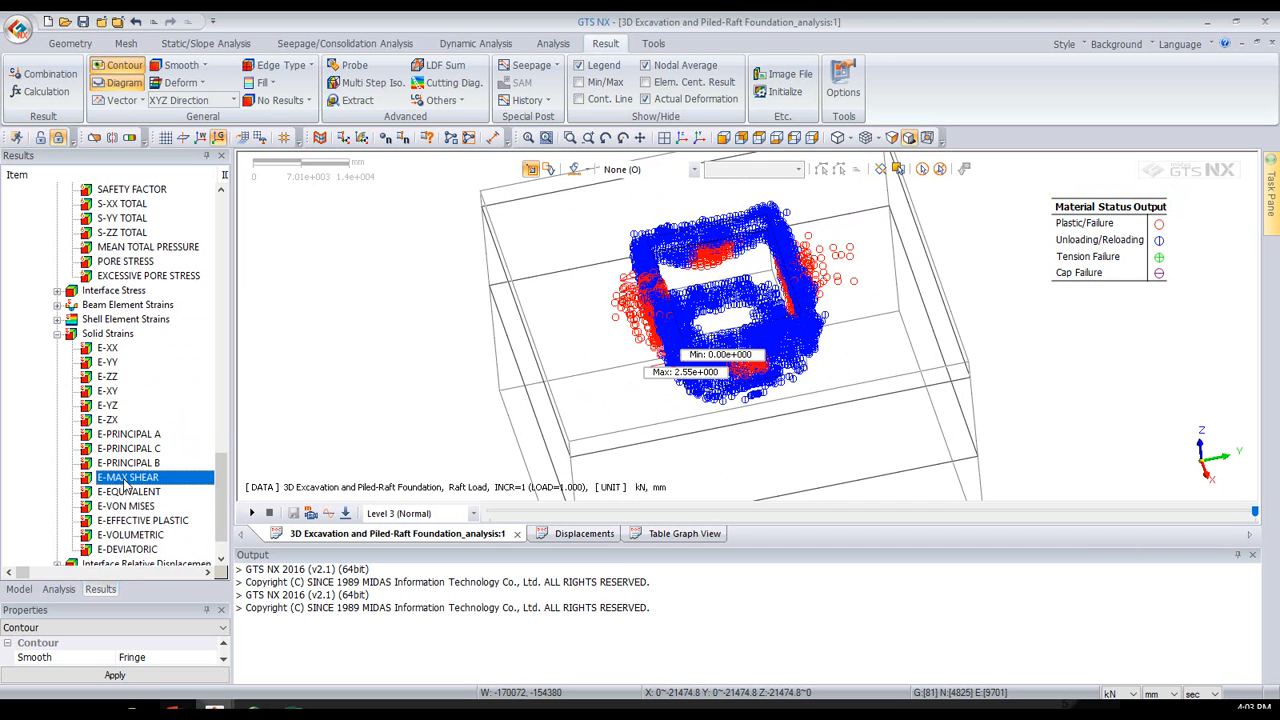
pyautogui.doubleClick(127, 478)
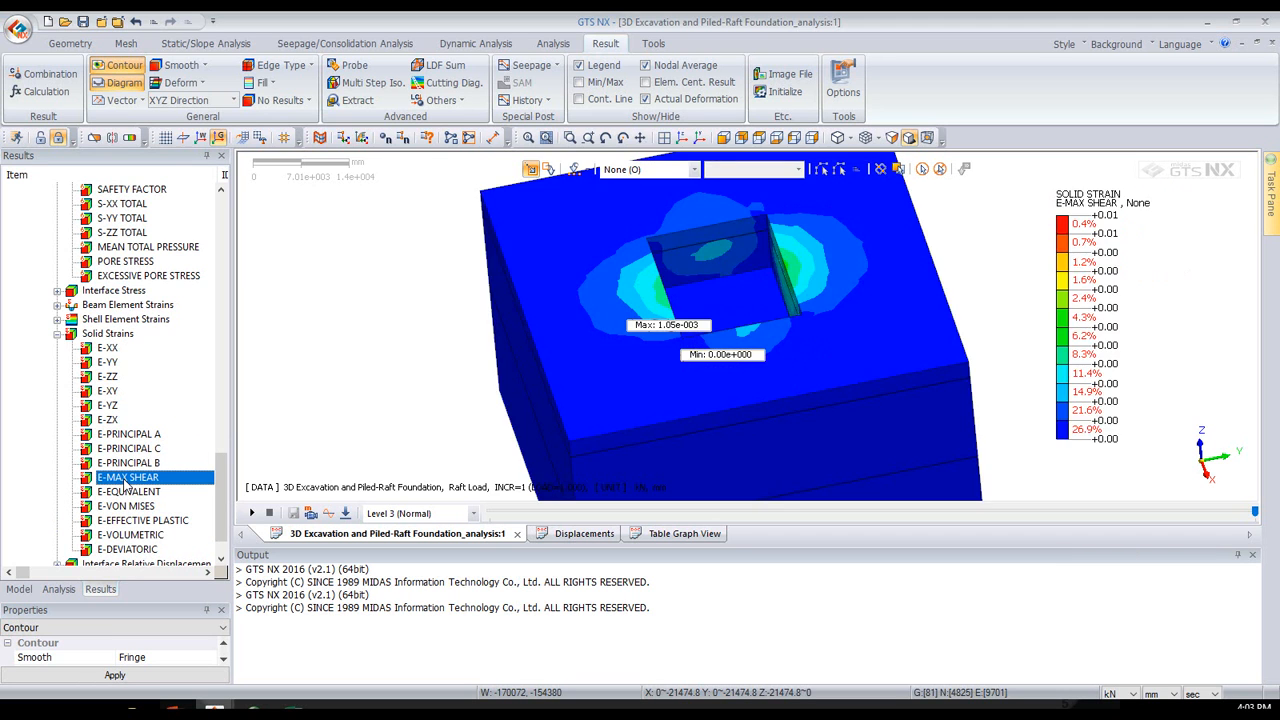
pyautogui.moveTo(642, 365); pyautogui.dragTo(564, 282, button='middle')
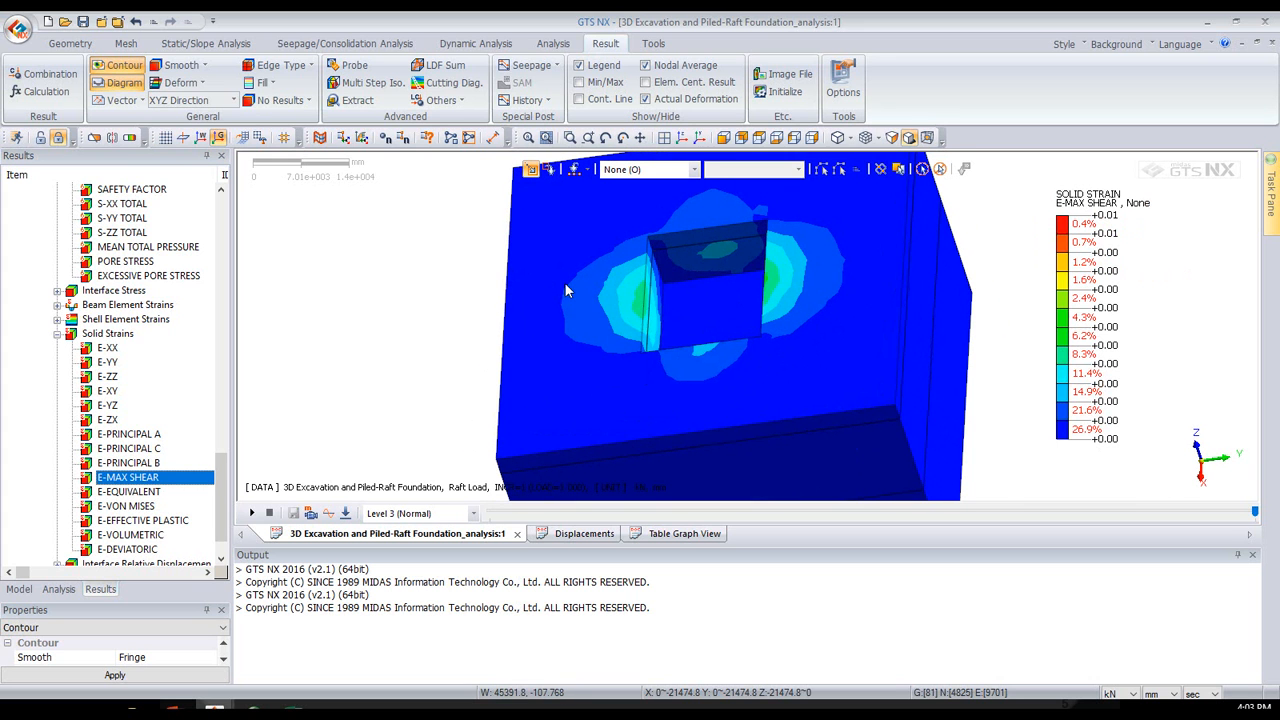
# - Show the maximum shear strain as a capped, upper-part iso surface with an iso value of about 0.00055
pyautogui.click(130, 138)
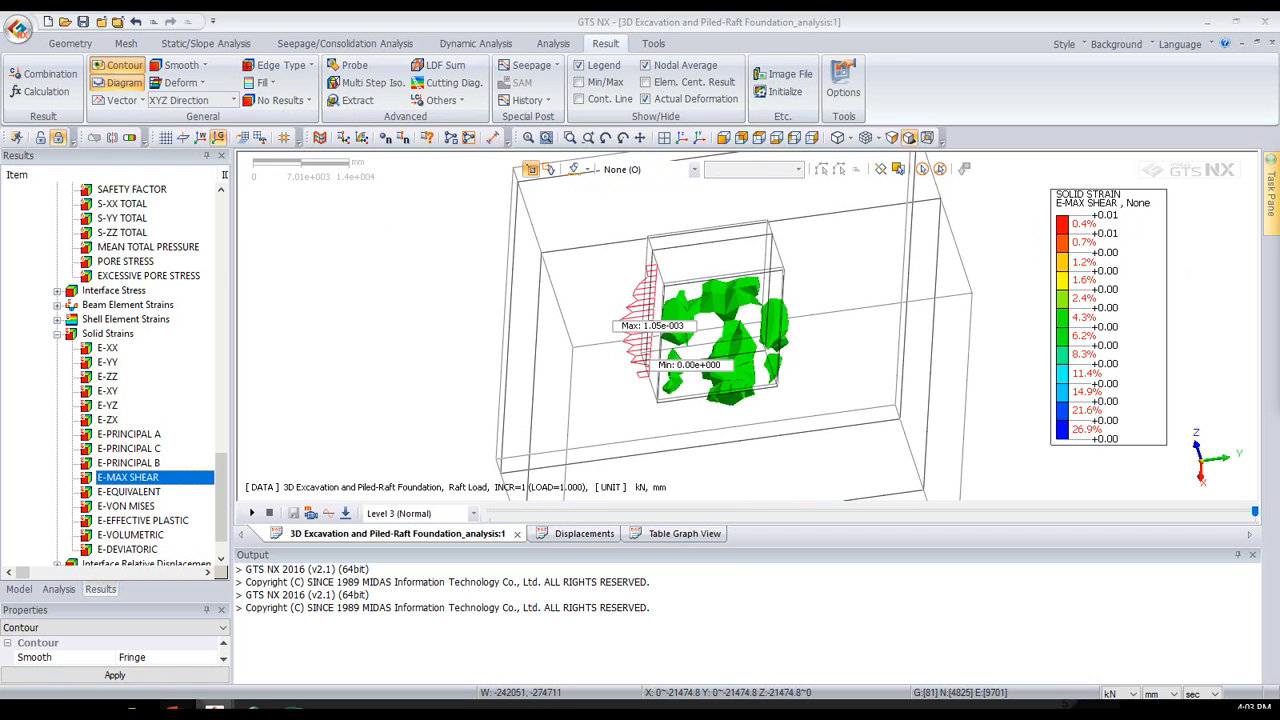
pyautogui.moveTo(1198, 188); pyautogui.dragTo(307, 187)
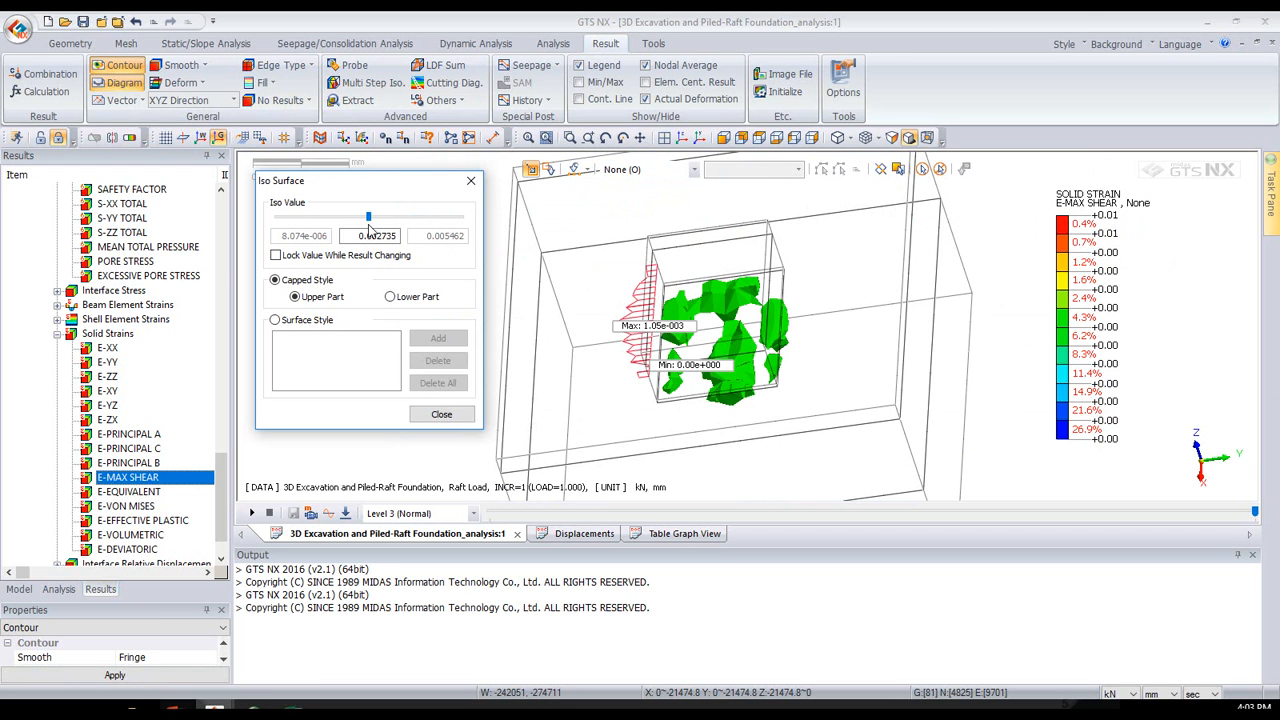
pyautogui.moveTo(366, 217); pyautogui.dragTo(316, 220)
pyautogui.moveTo(790, 390); pyautogui.dragTo(849, 321, button='middle')
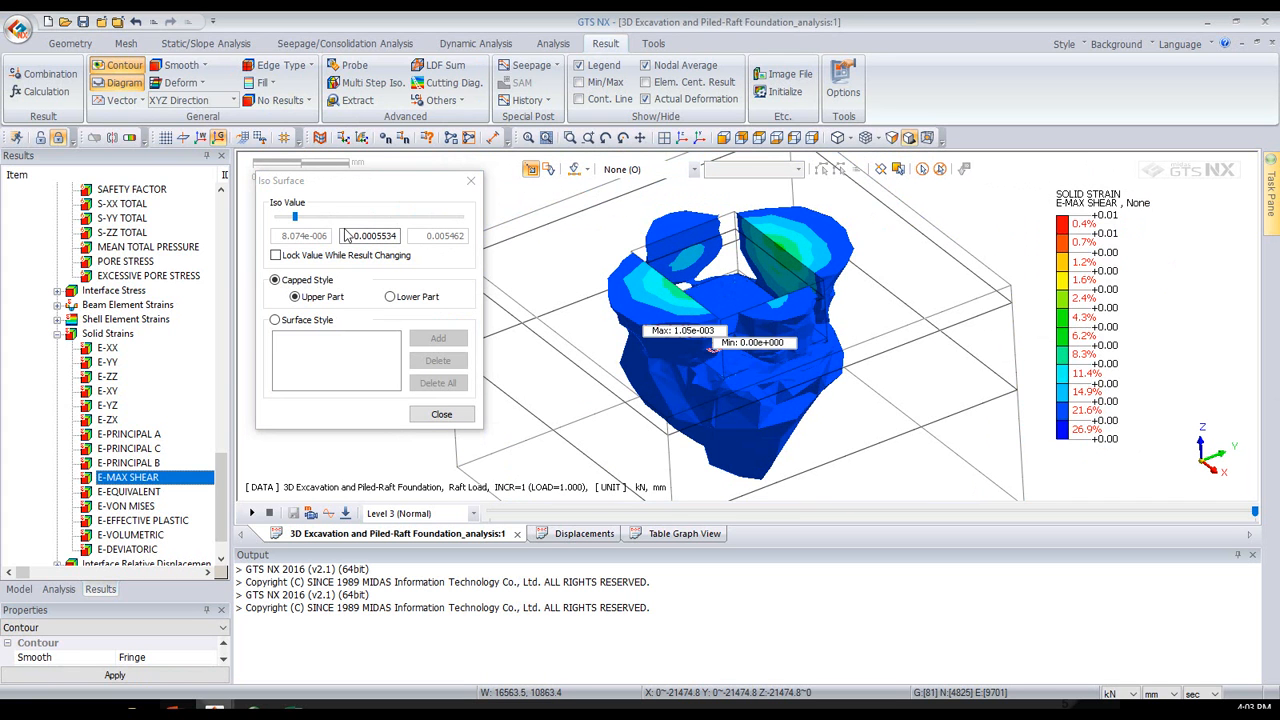
pyautogui.click(307, 219)
pyautogui.click(307, 219)
pyautogui.click(441, 414)
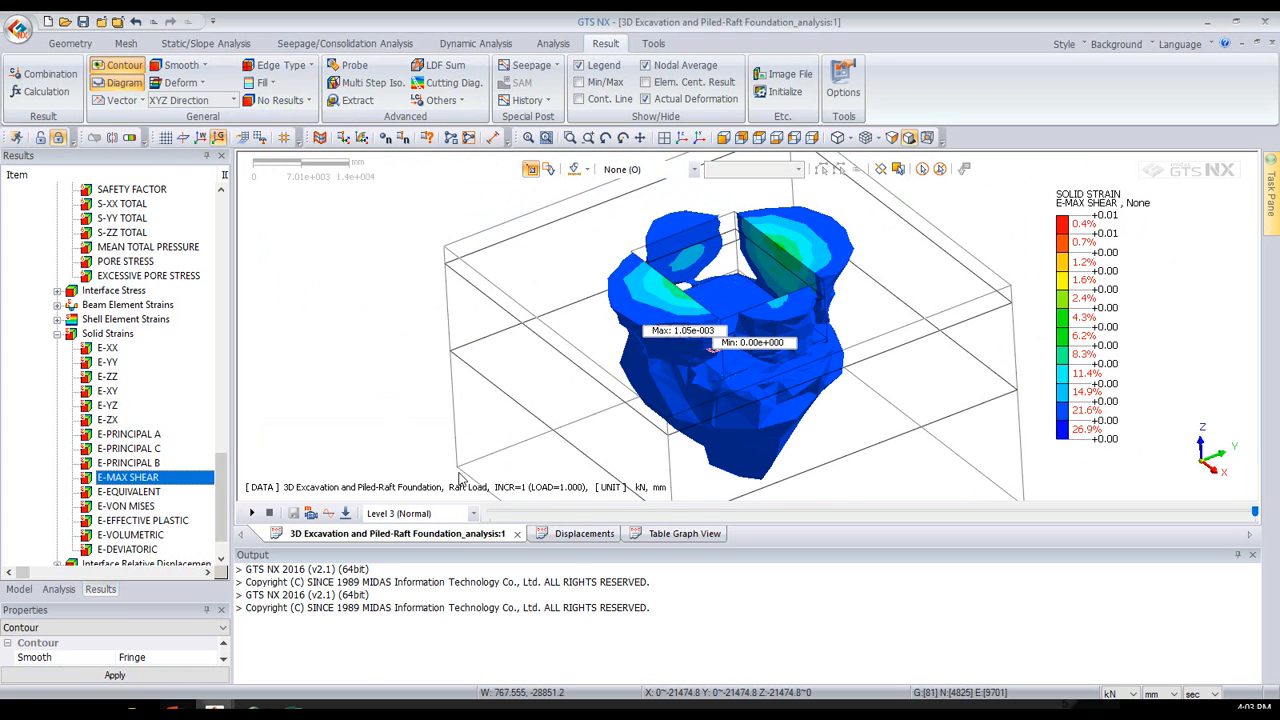
# - Switch to the PowerPoint slide show and advance through the Geometry Modeling procedure to the Mesh Generation slides
pyautogui.click(172, 710)
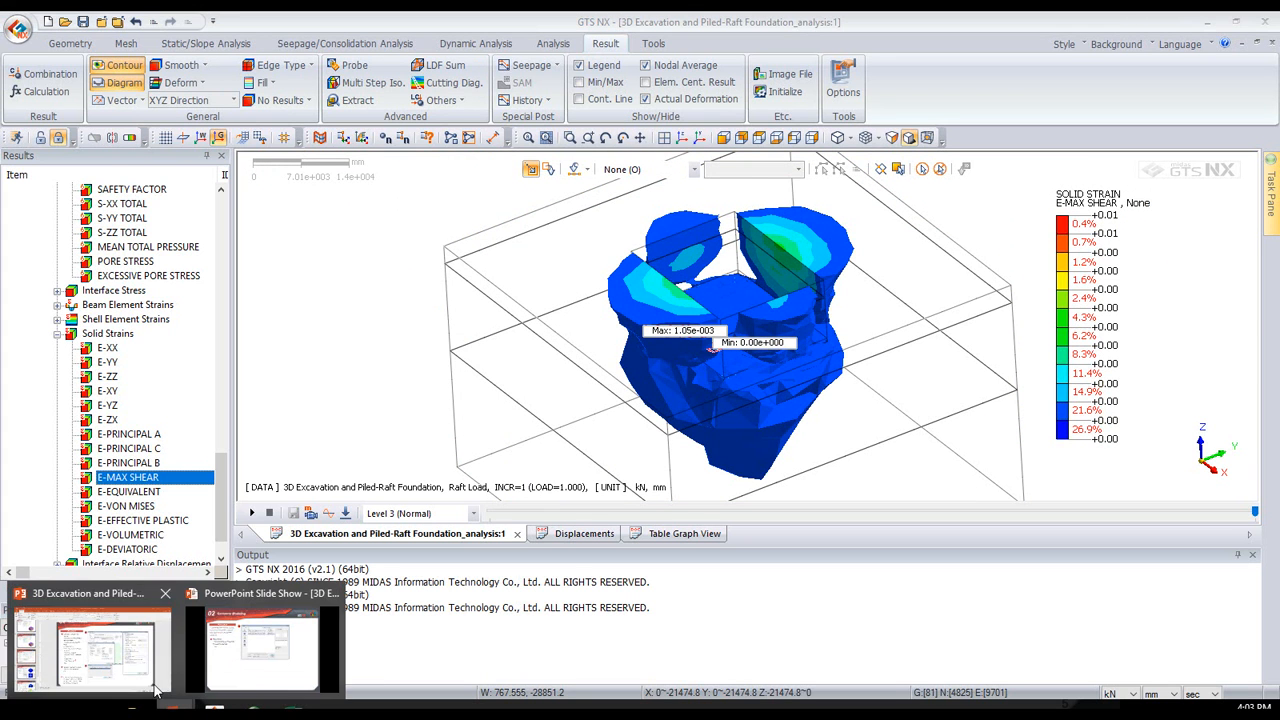
pyautogui.click(262, 650)
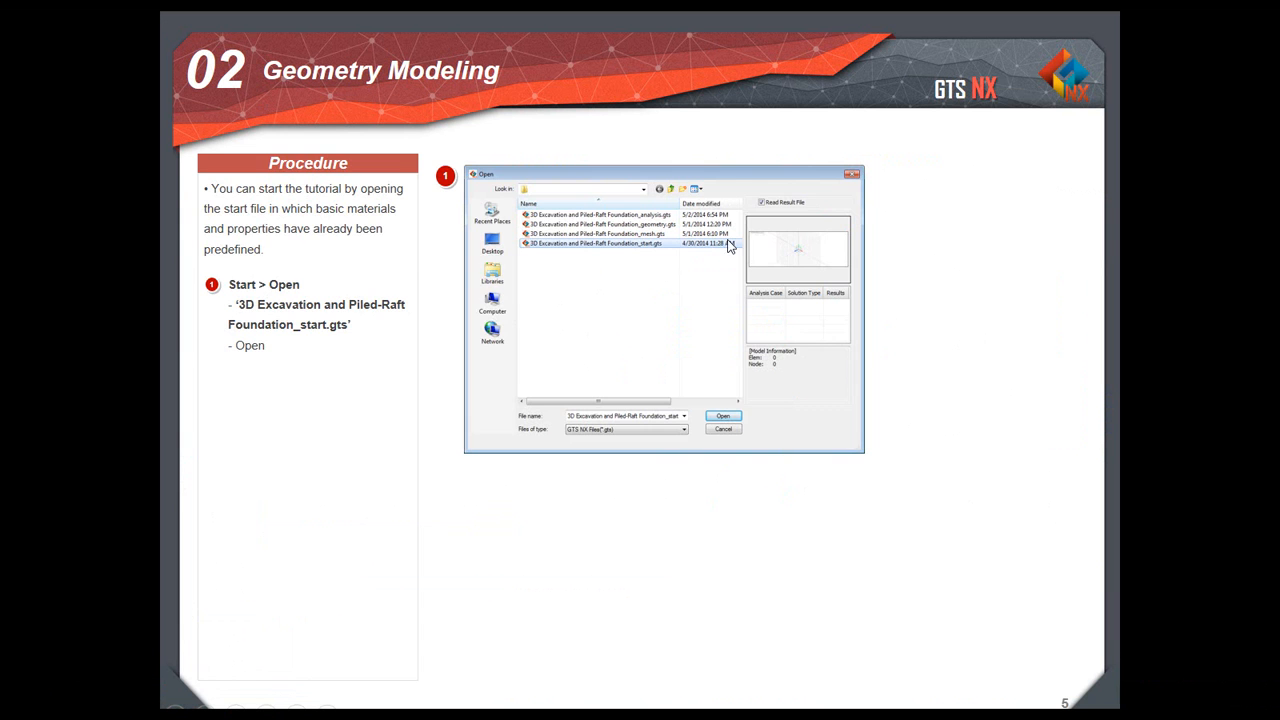
pyautogui.click(968, 438)
pyautogui.click(970, 438)
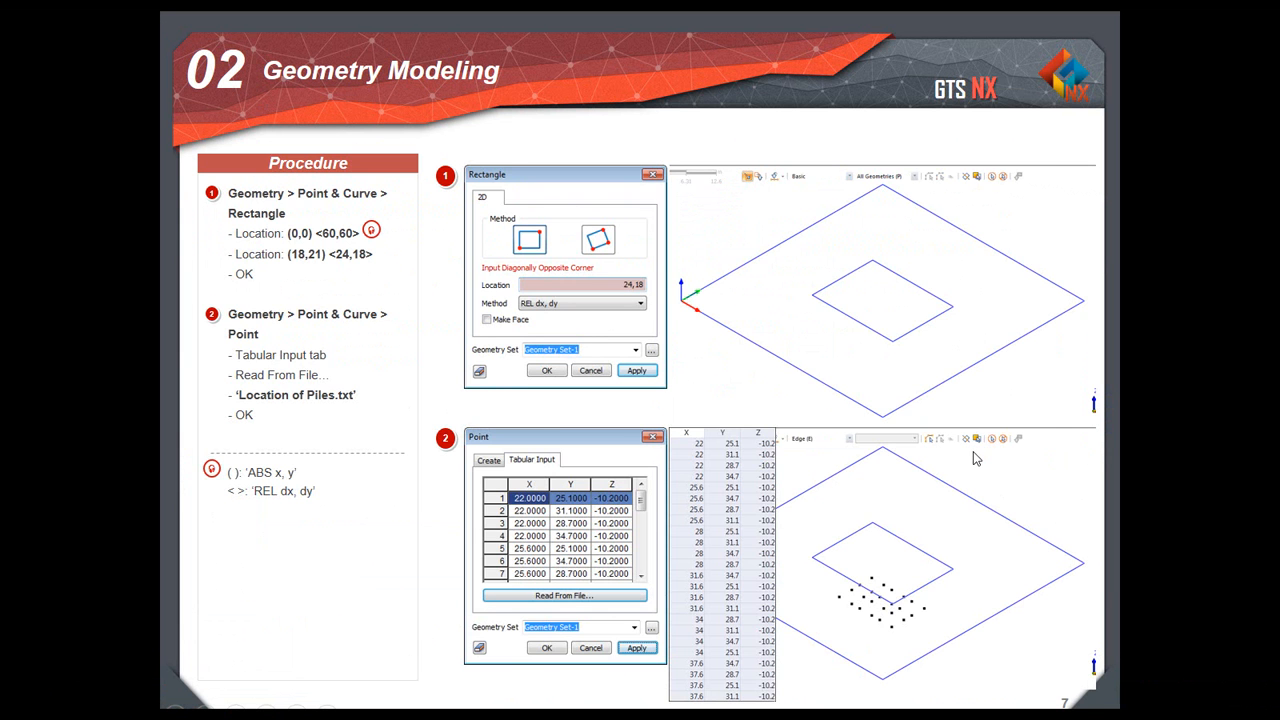
pyautogui.click(970, 451)
pyautogui.click(966, 449)
pyautogui.click(872, 380)
pyautogui.click(869, 377)
pyautogui.click(869, 372)
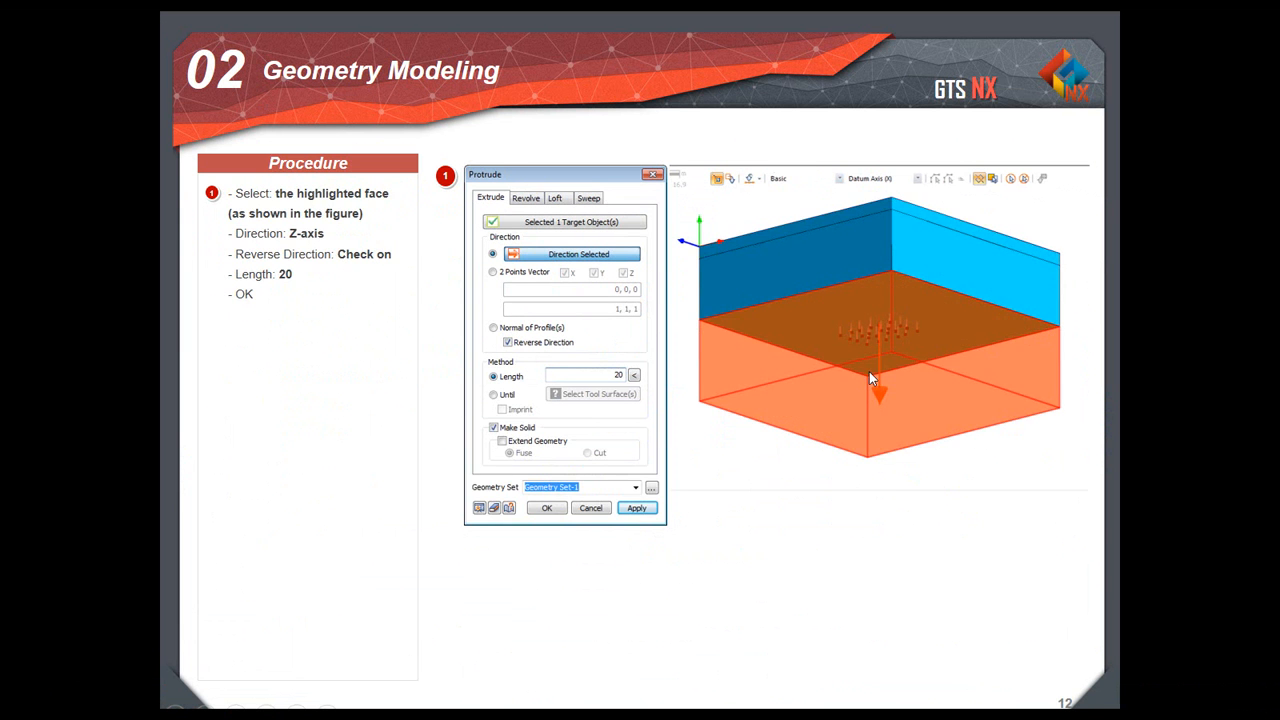
pyautogui.click(869, 373)
pyautogui.click(614, 230)
pyautogui.click(614, 230)
pyautogui.click(614, 229)
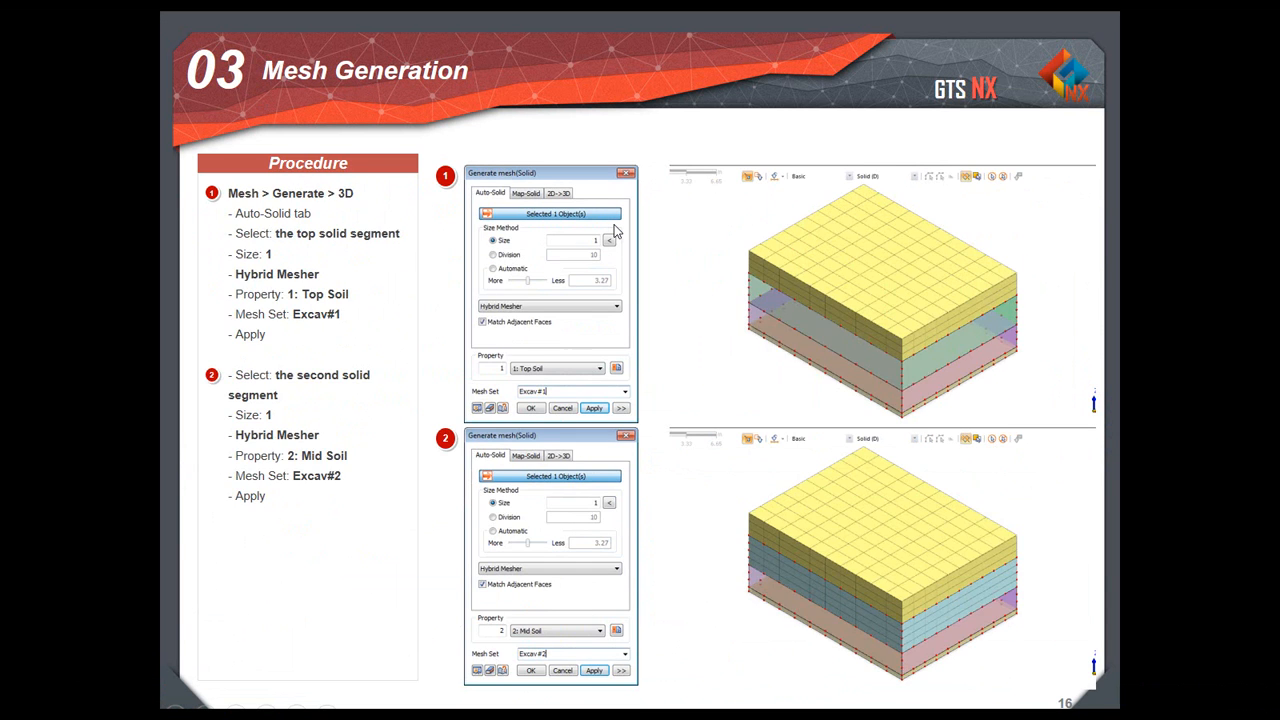